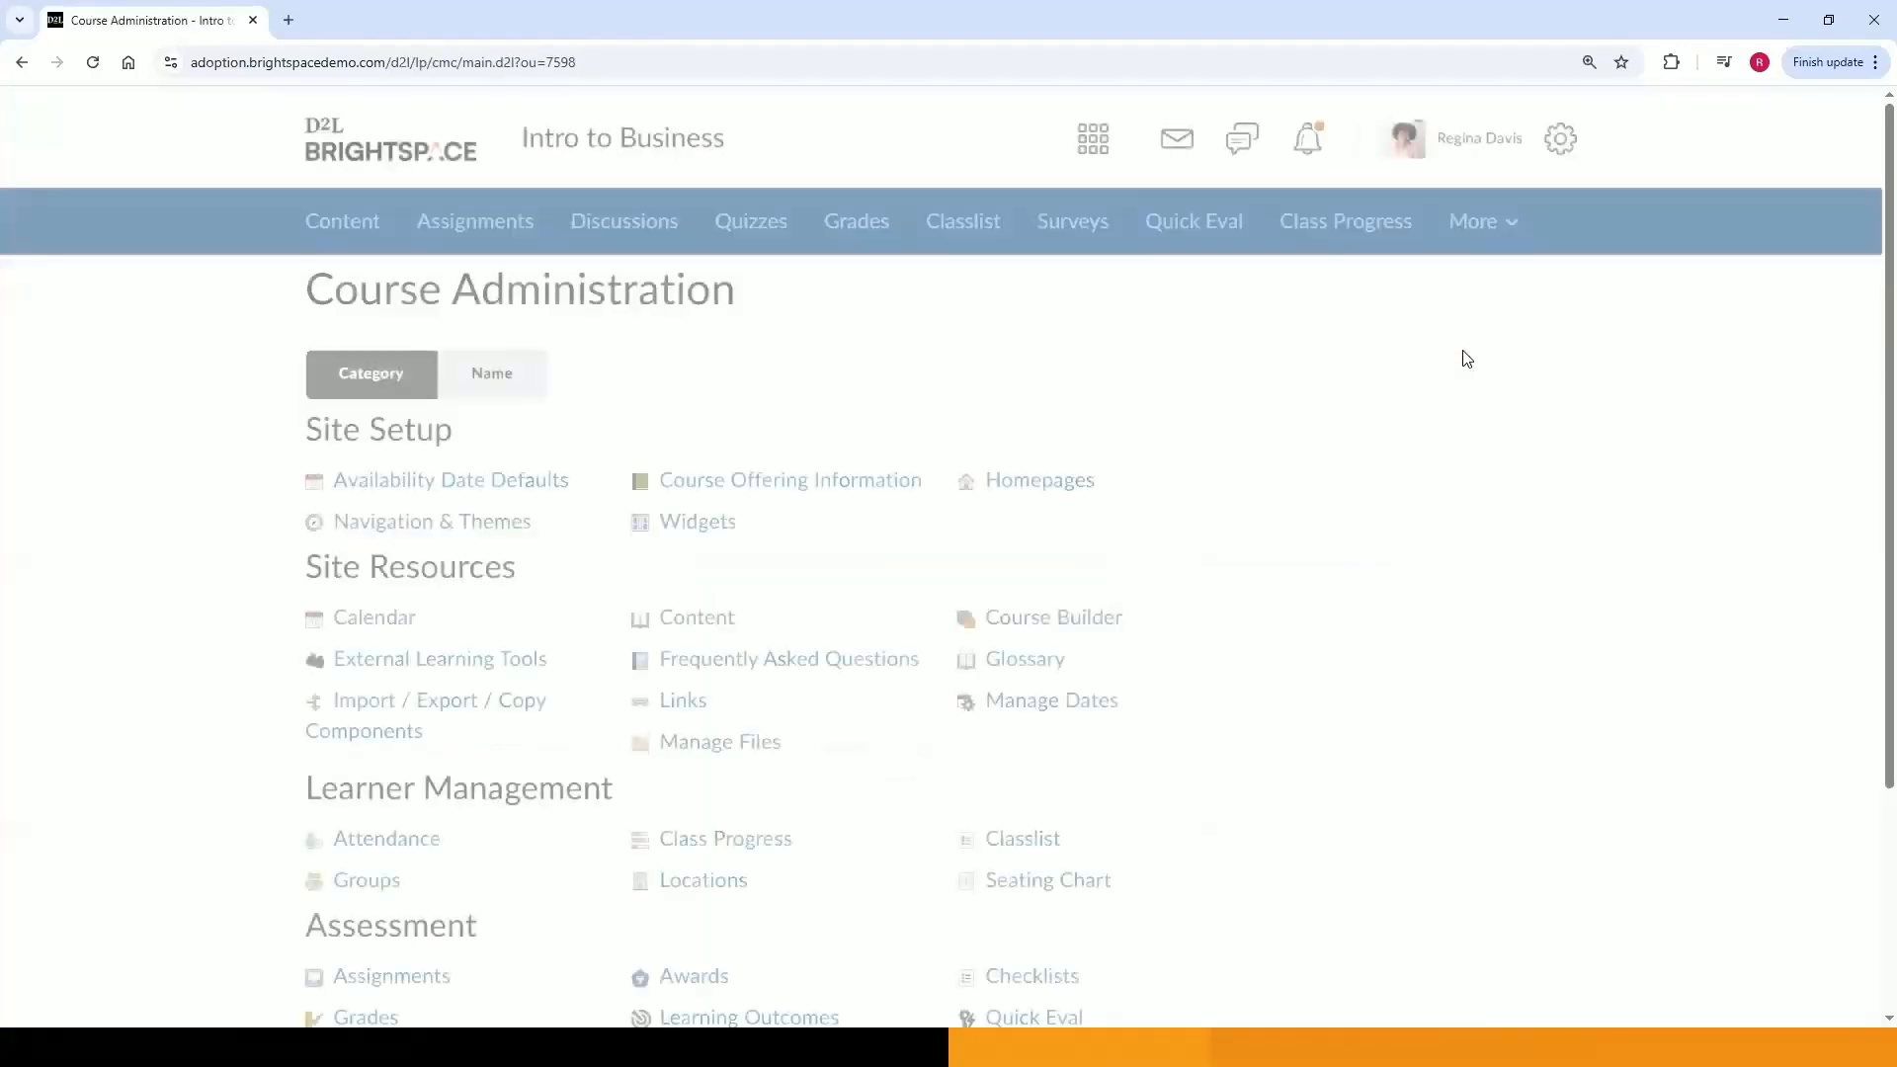
Open the Assignments tool from the Course Administration page.
{"action": "scroll", "coordinate": [1462, 355], "scroll_direction": "down", "scroll_amount": 2}
{"action": "scroll", "coordinate": [1462, 355], "scroll_direction": "down", "scroll_amount": 1}
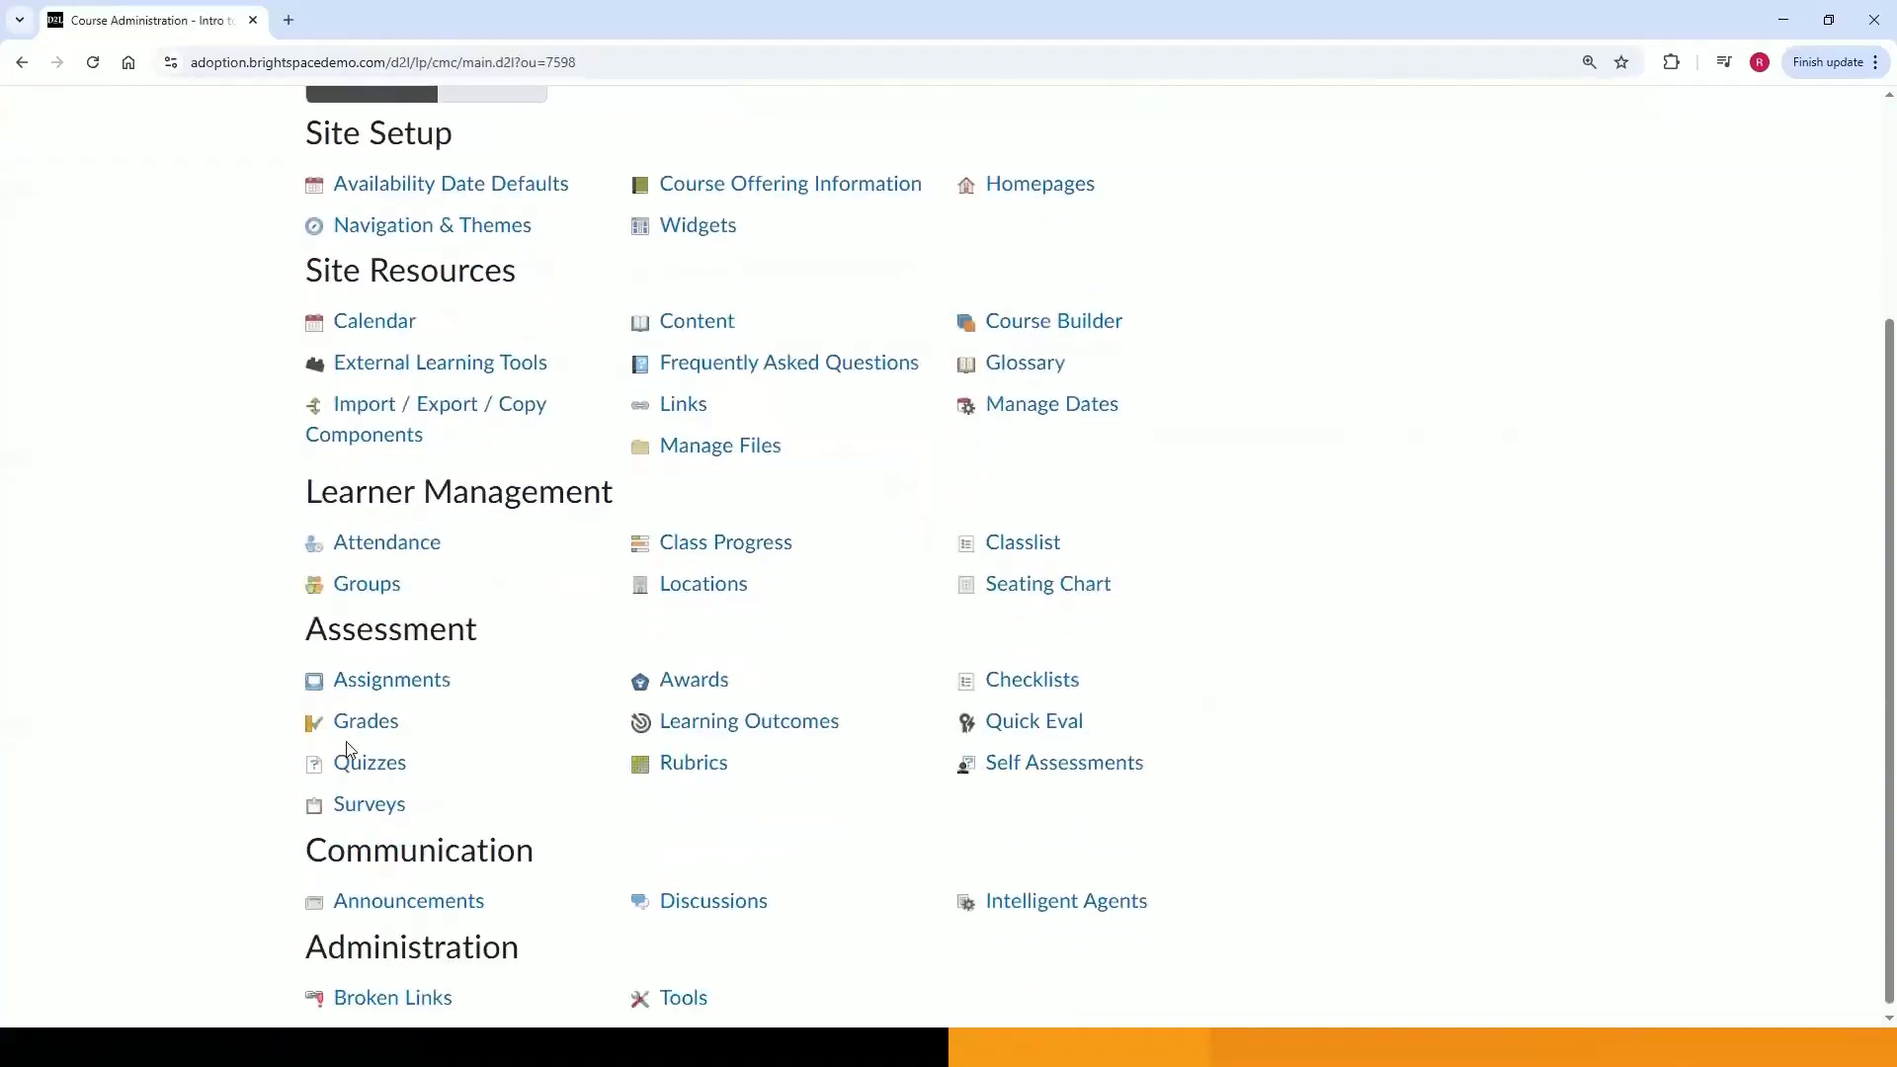
{"action": "left_click", "coordinate": [391, 682]}
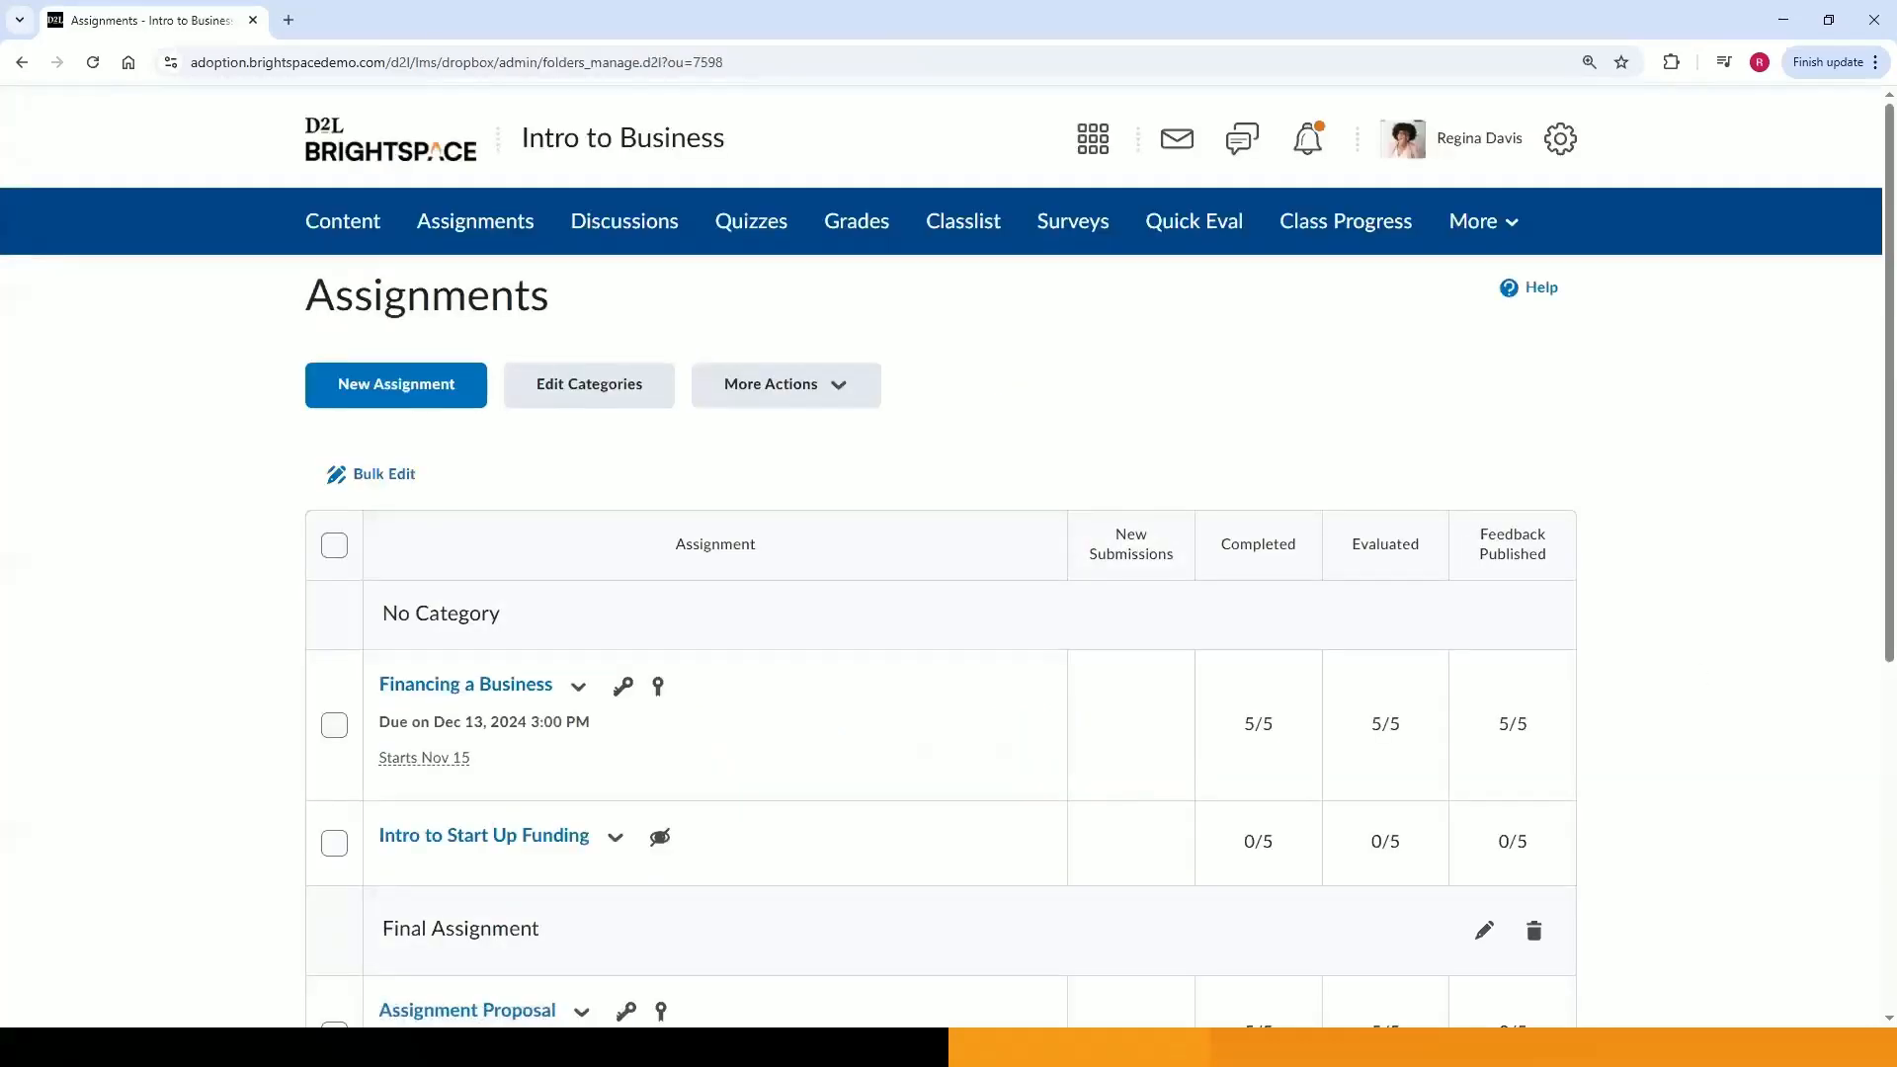
Review the course's assignment list and the existing assignment categories.
{"action": "scroll", "coordinate": [961, 615], "scroll_direction": "down", "scroll_amount": 1}
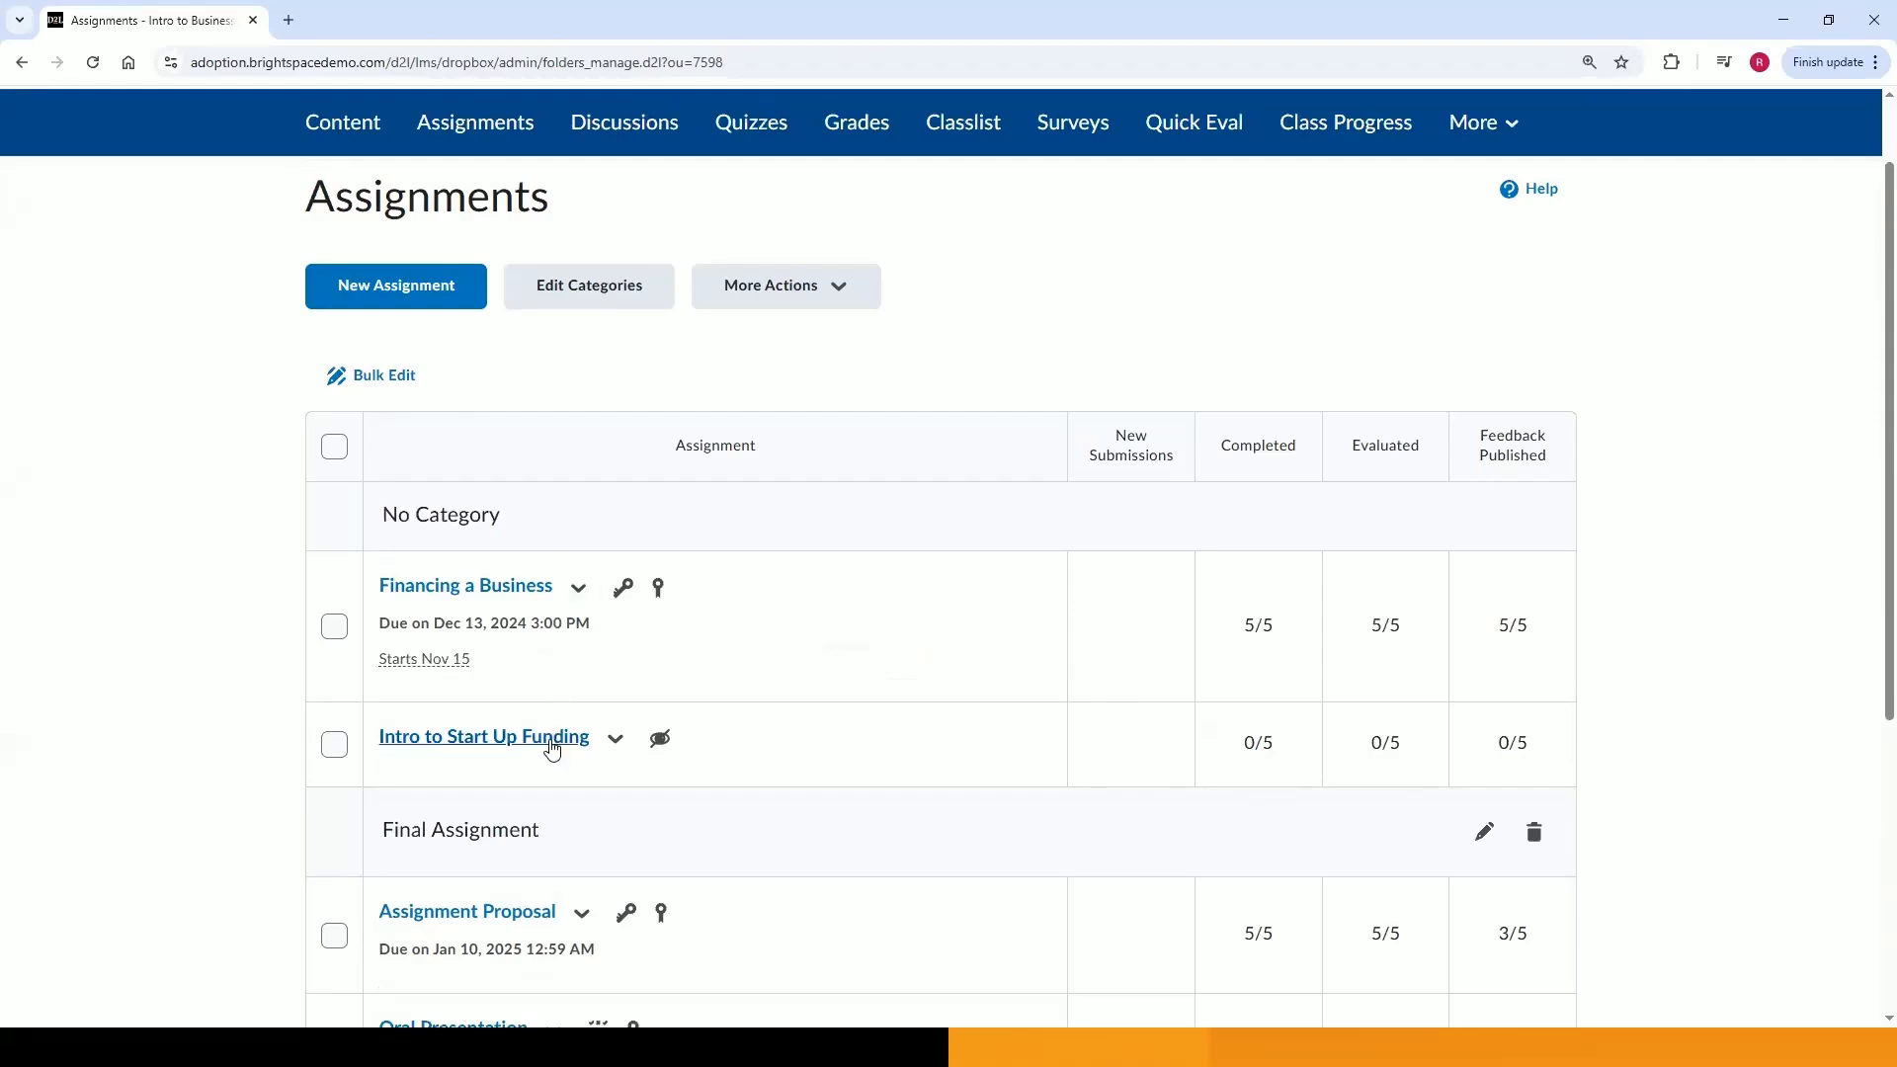
{"action": "scroll", "coordinate": [552, 758], "scroll_direction": "down", "scroll_amount": 1}
{"action": "scroll", "coordinate": [551, 757], "scroll_direction": "down", "scroll_amount": 1}
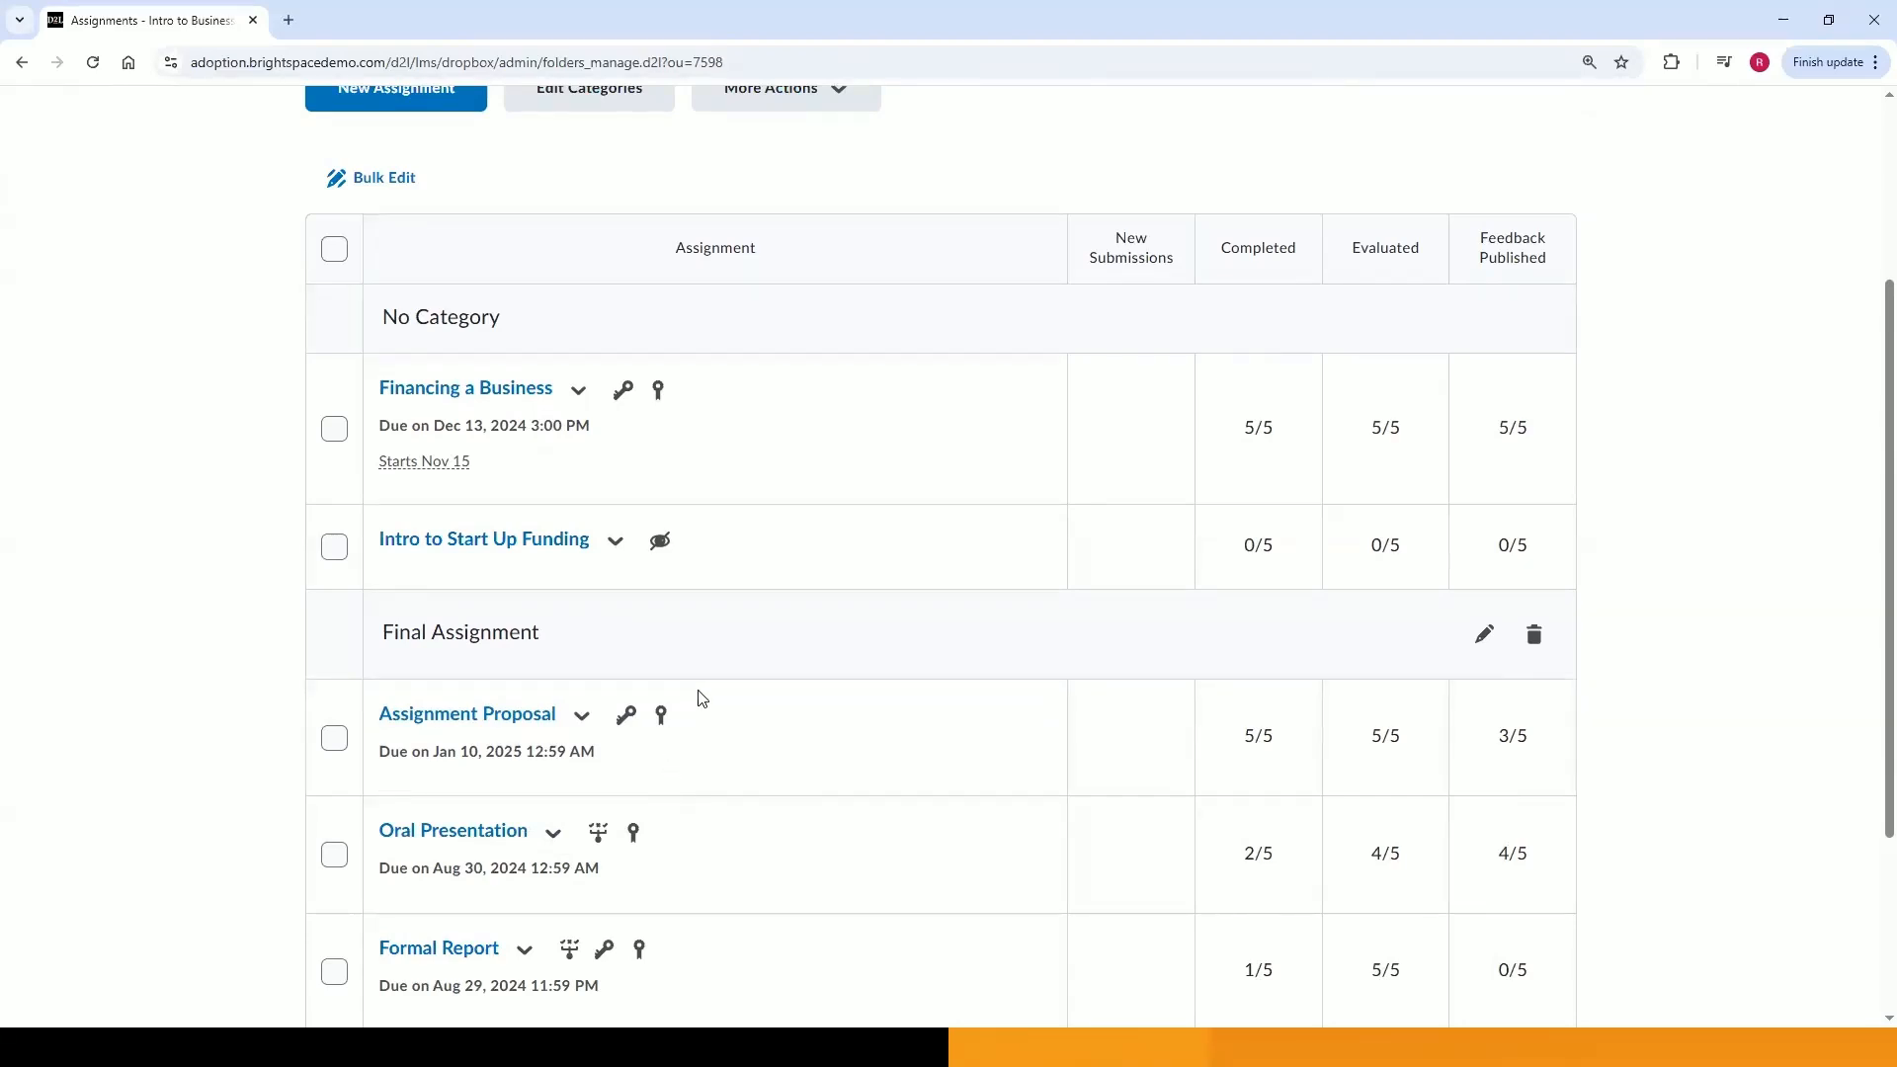
{"action": "scroll", "coordinate": [696, 704], "scroll_direction": "down", "scroll_amount": 3}
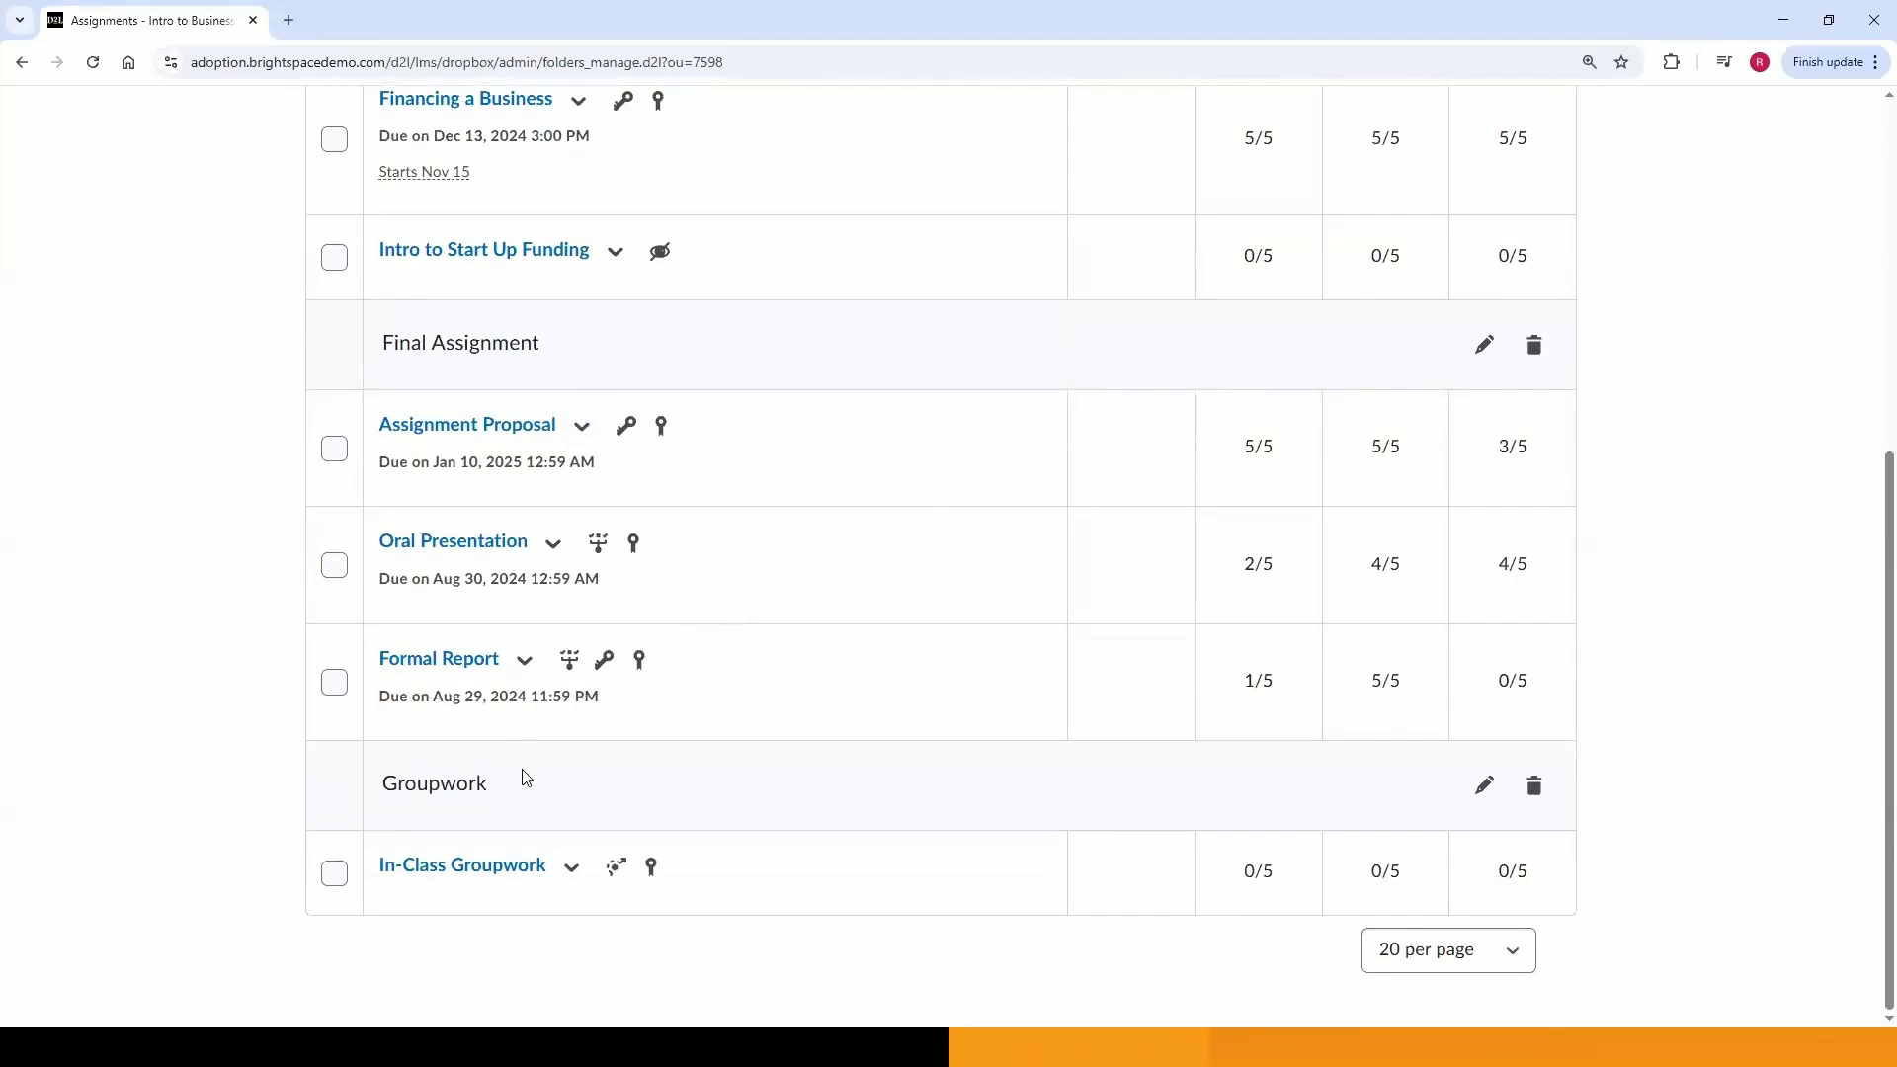
{"action": "scroll", "coordinate": [525, 778], "scroll_direction": "up", "scroll_amount": 1}
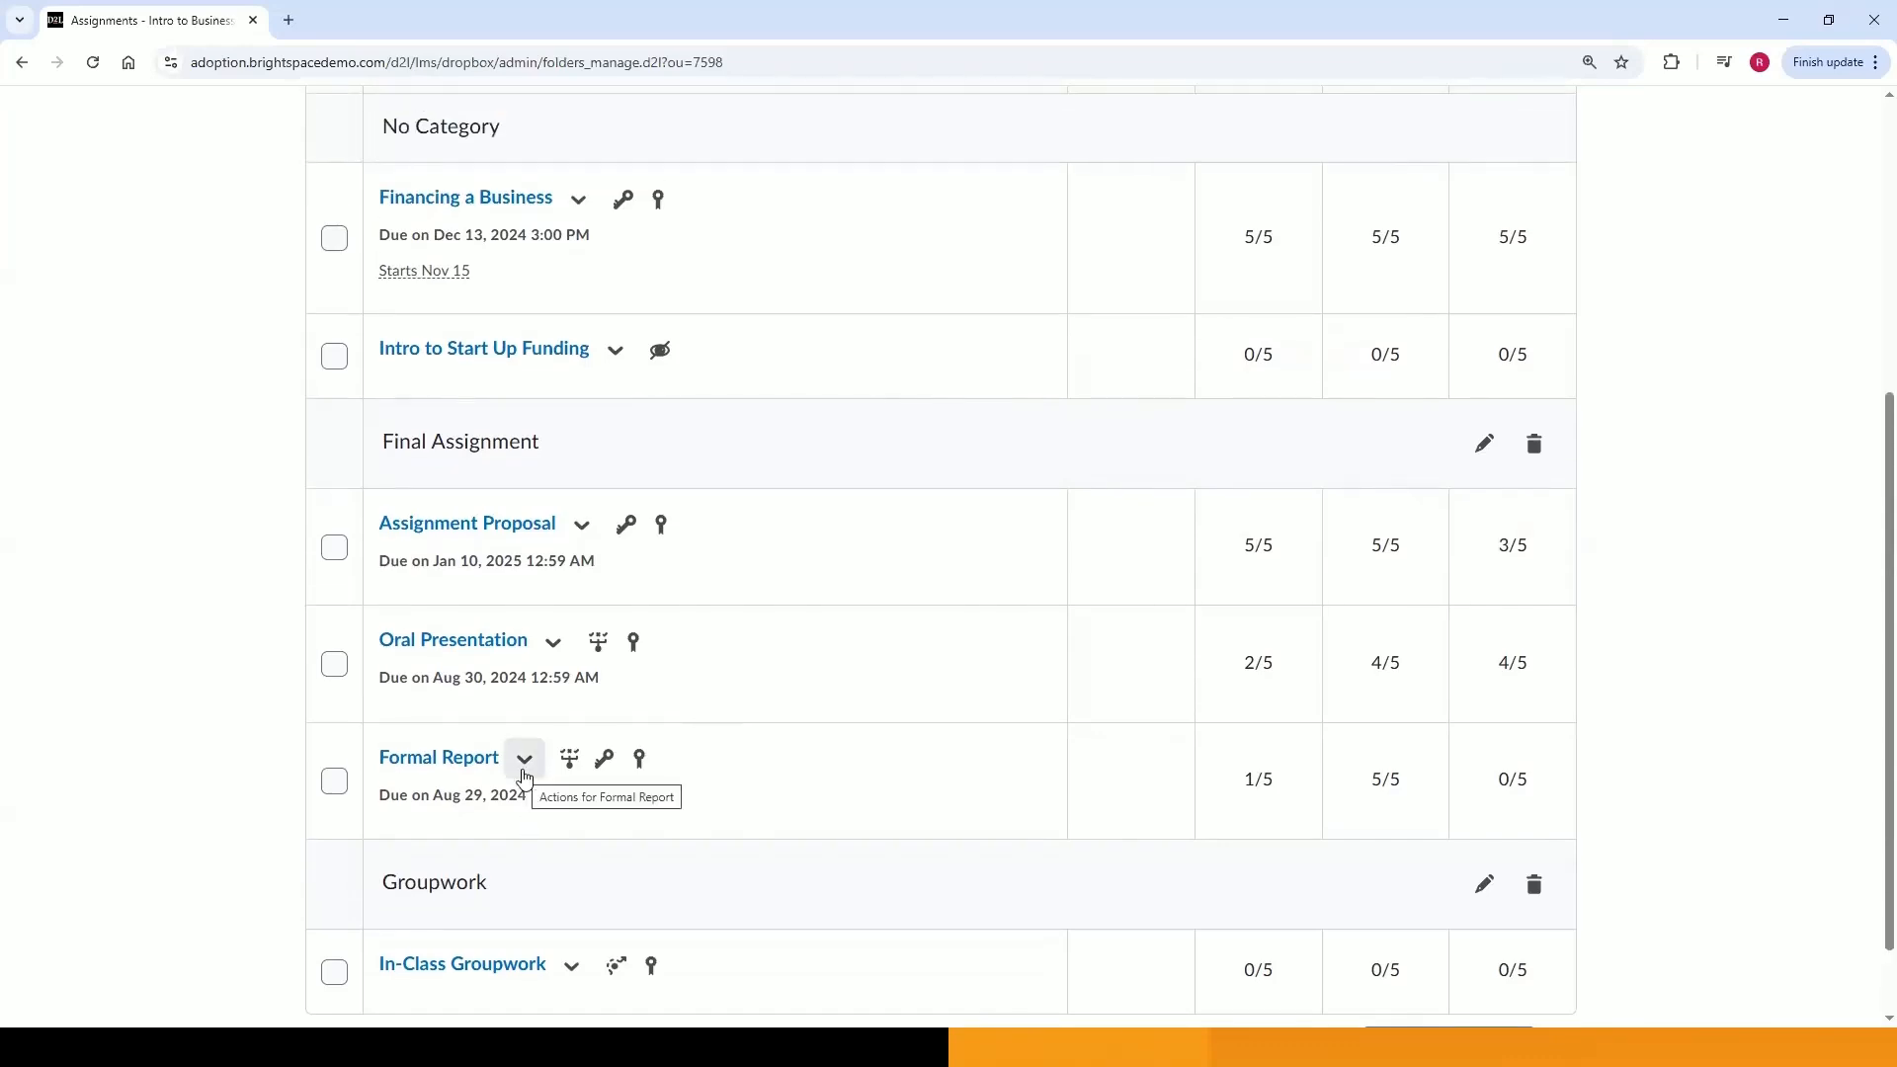
{"action": "scroll", "coordinate": [524, 778], "scroll_direction": "up", "scroll_amount": 3}
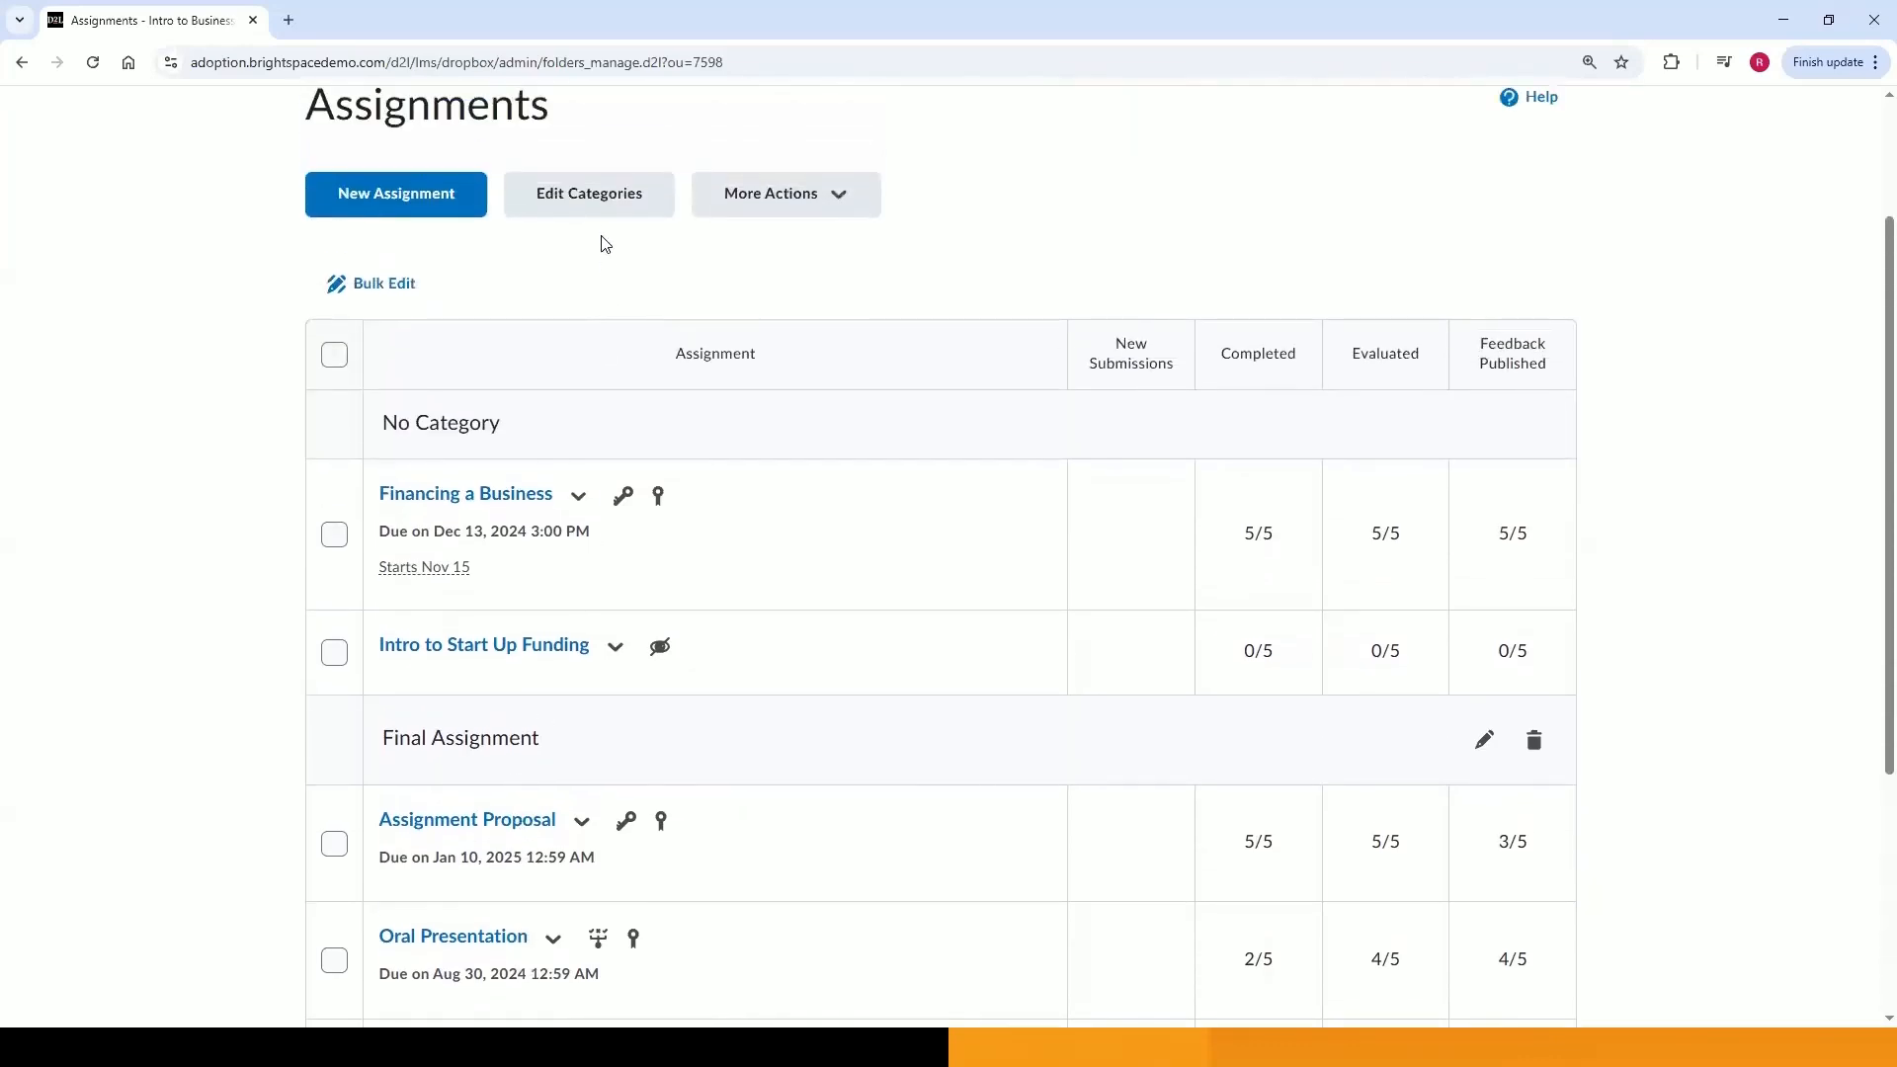
{"action": "left_click", "coordinate": [607, 217]}
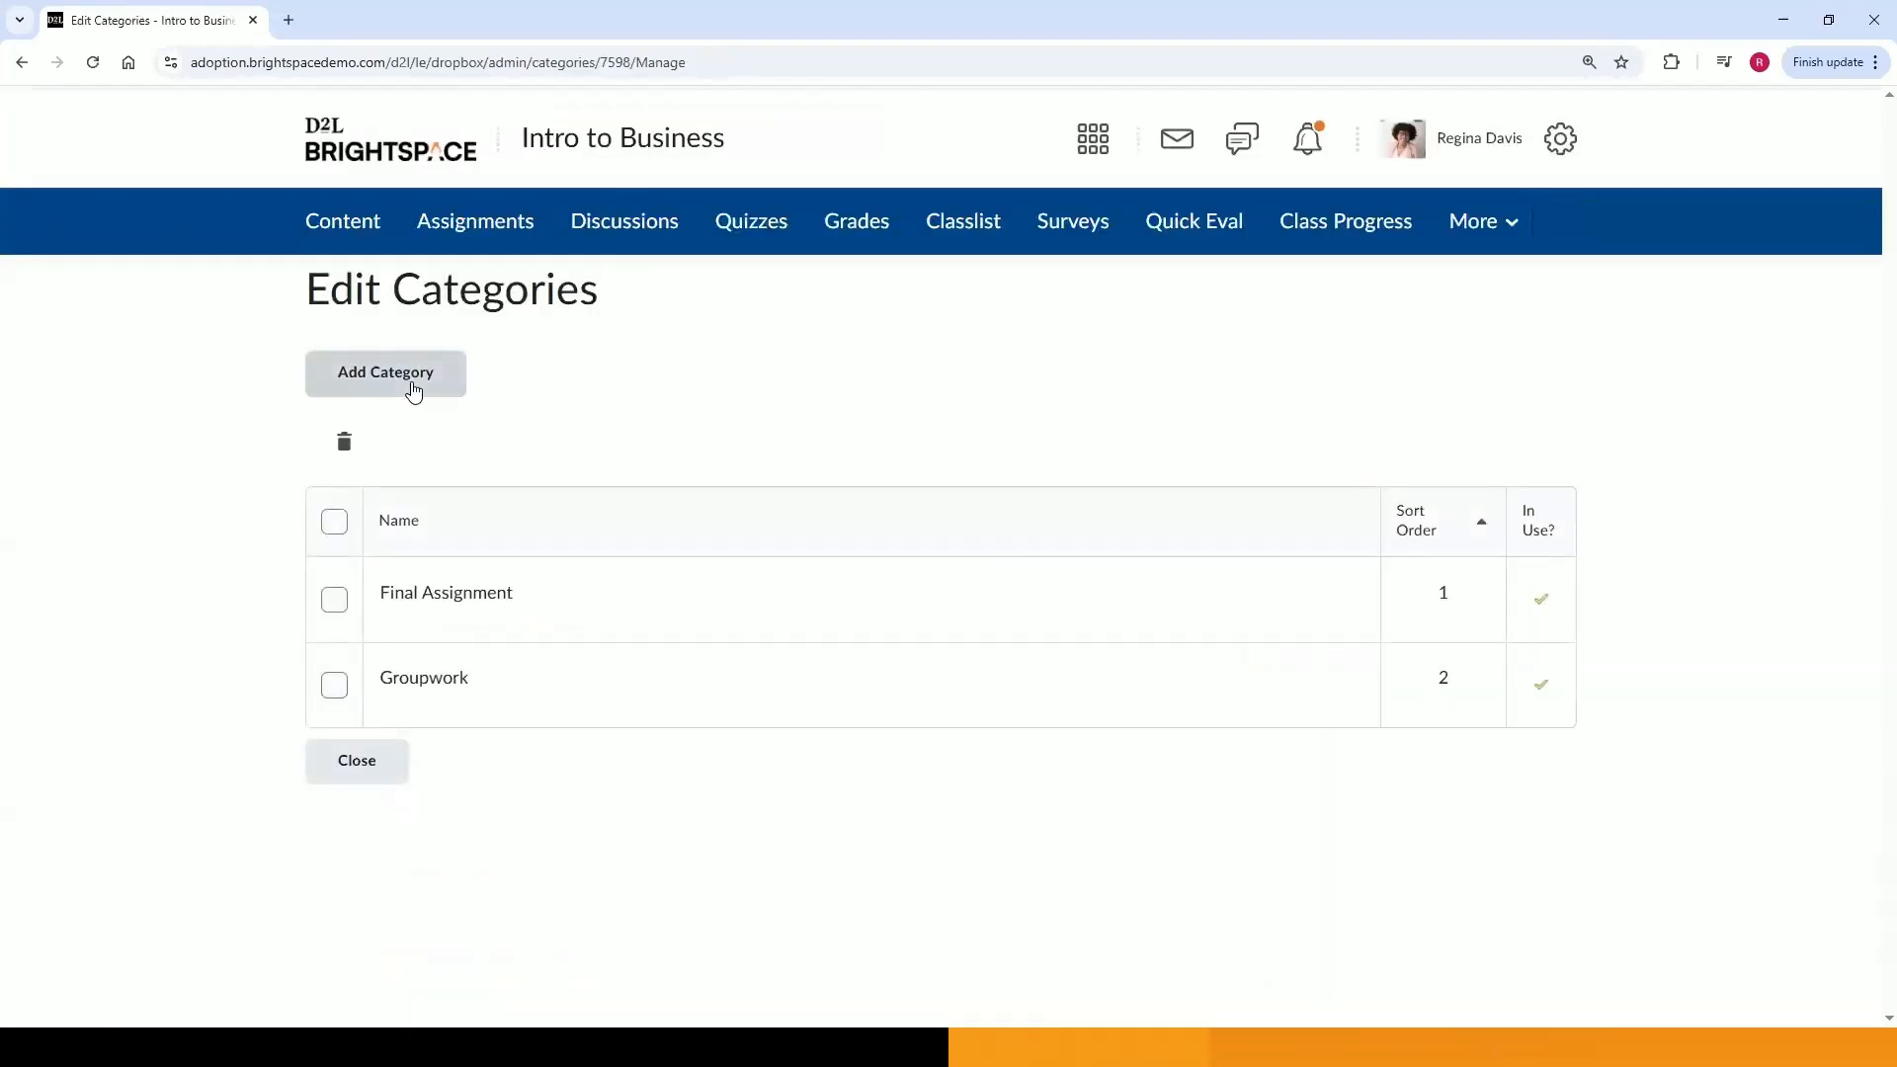
{"action": "left_click", "coordinate": [393, 758]}
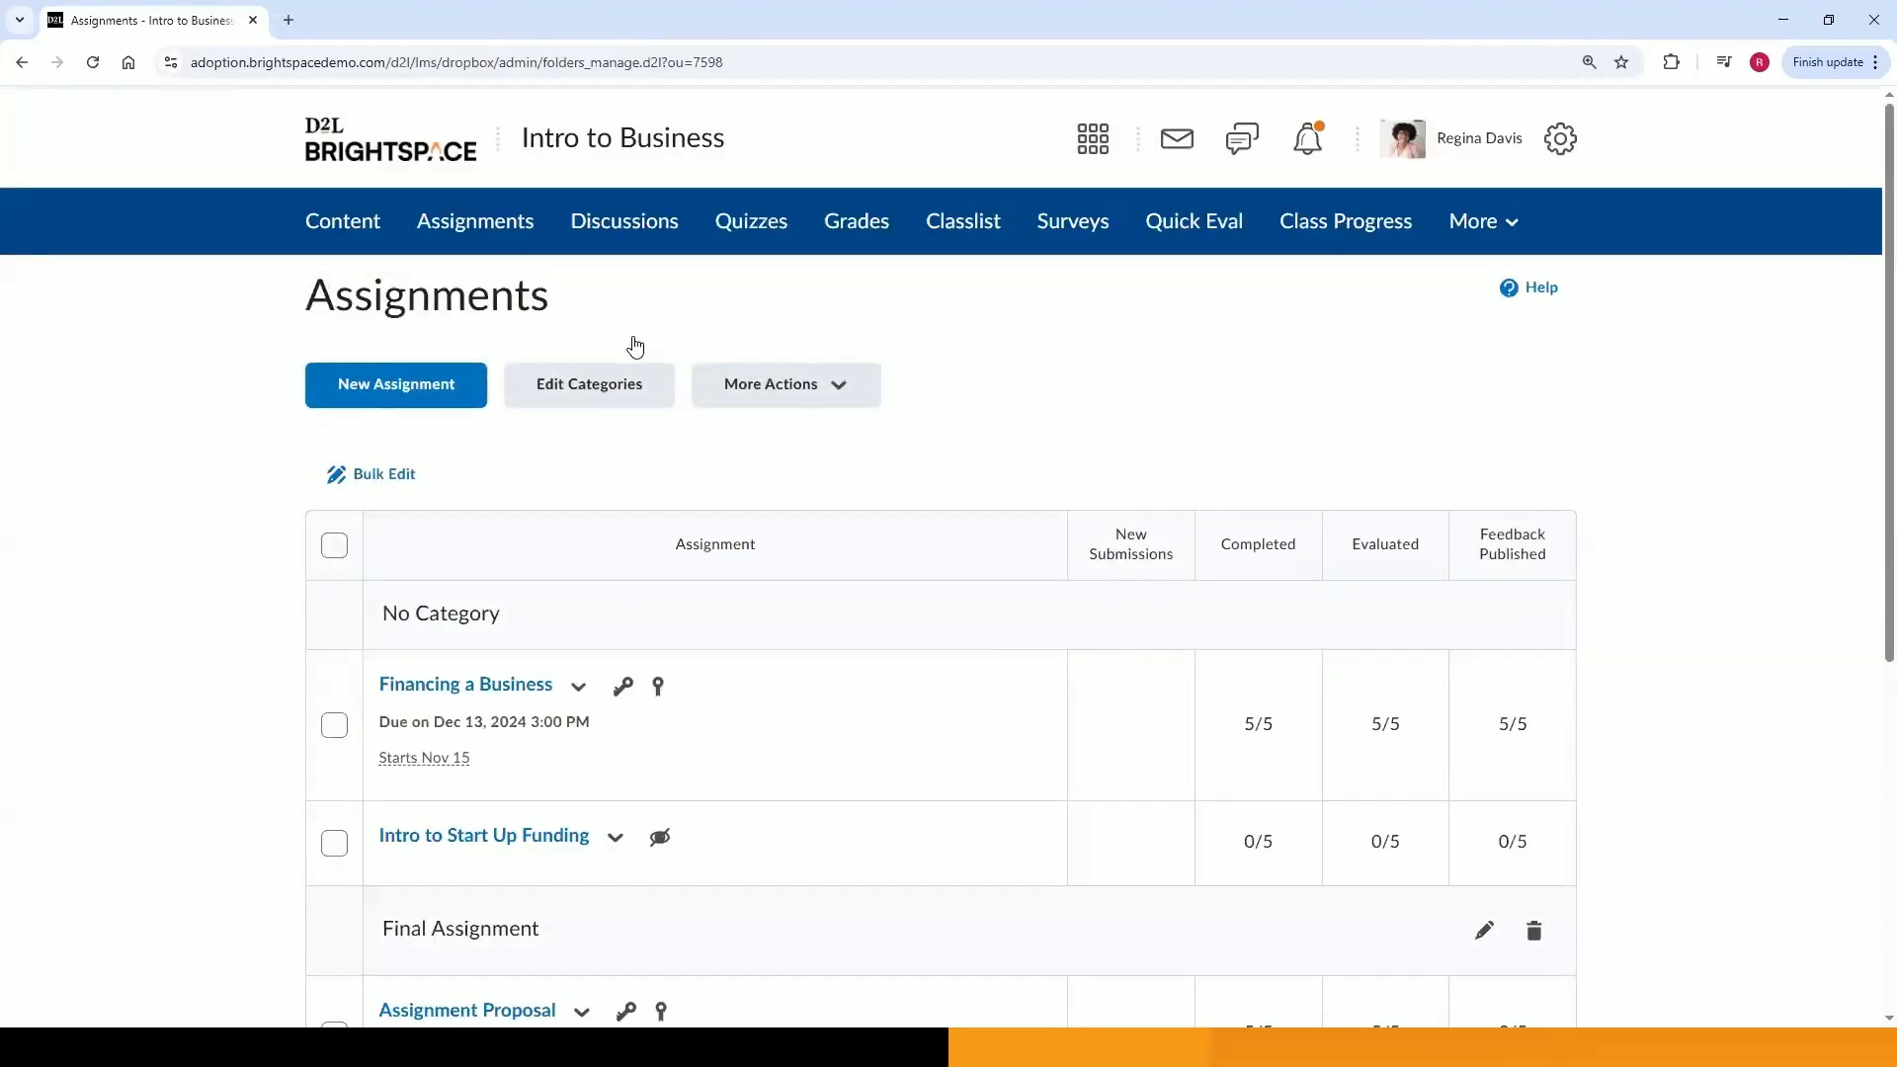
Select all assignments and preview them in Bulk Edit, then cancel without saving.
{"action": "left_click", "coordinate": [336, 545]}
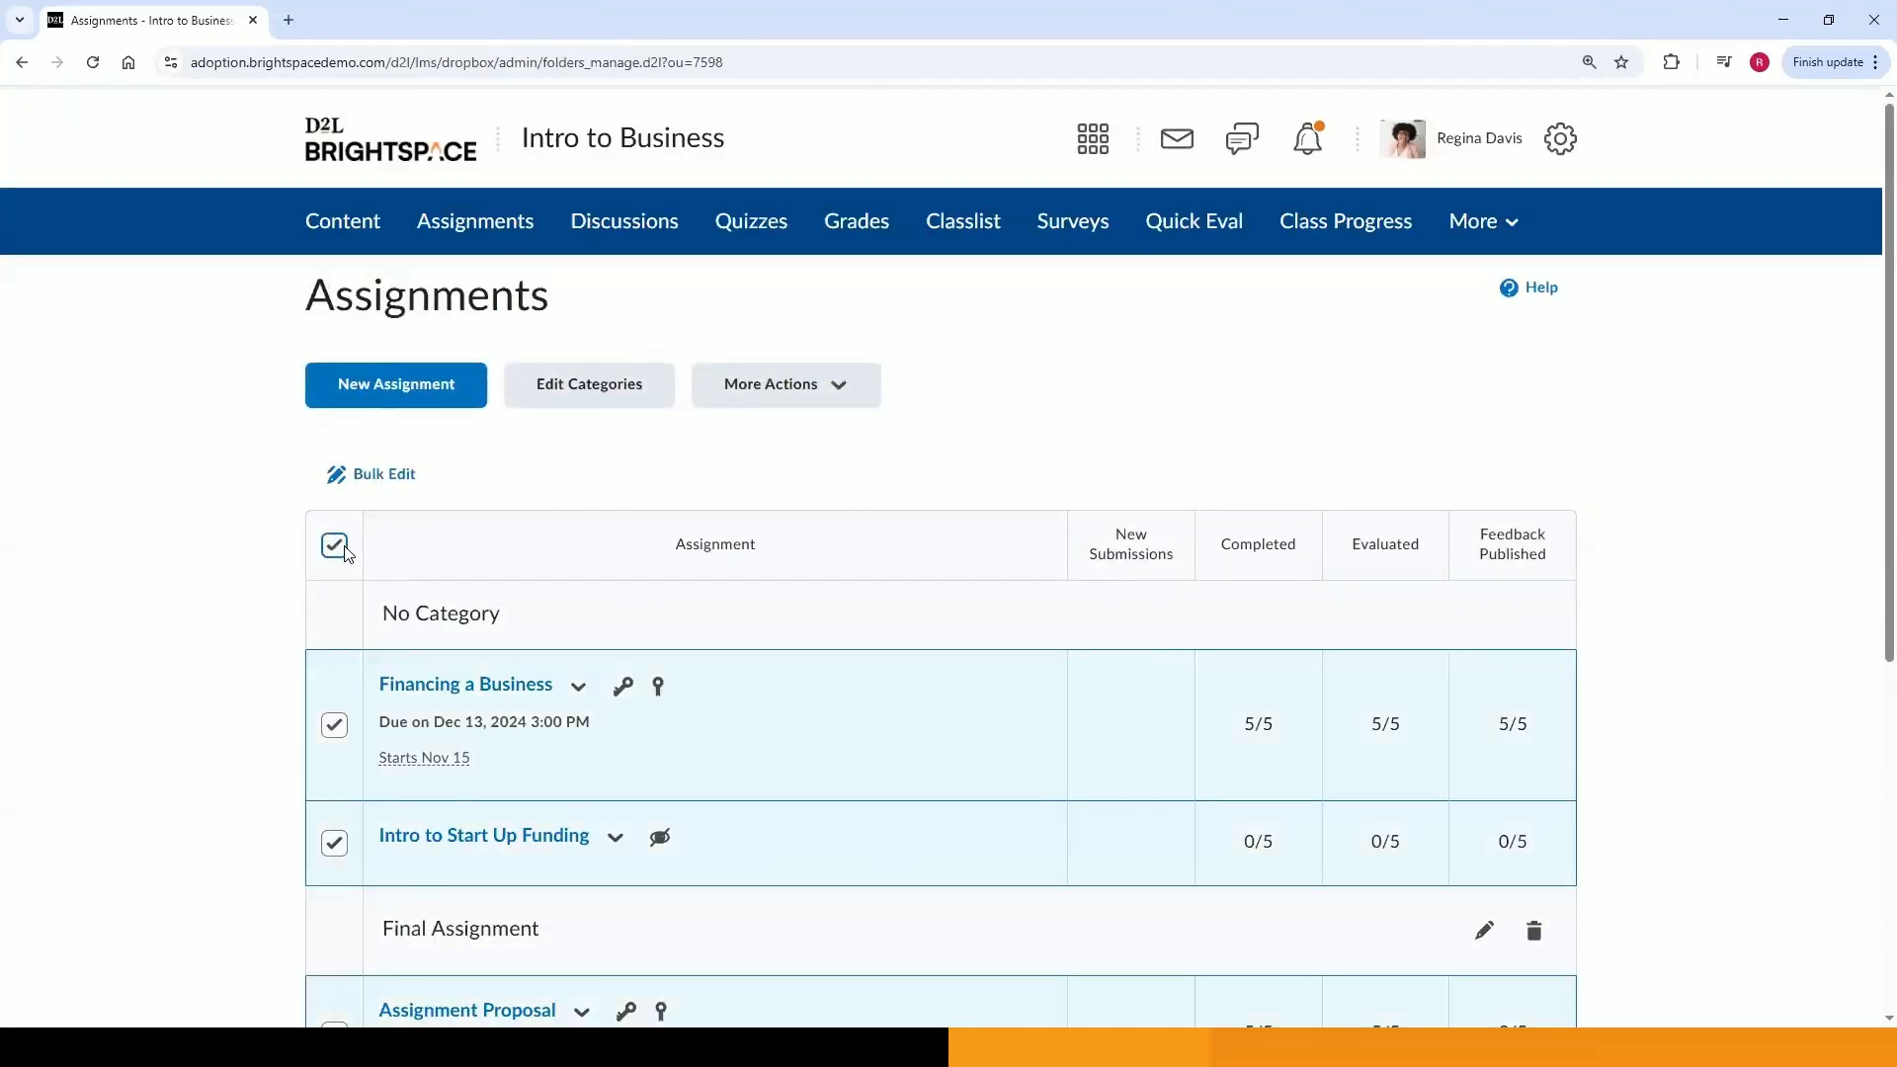
{"action": "left_click", "coordinate": [375, 482]}
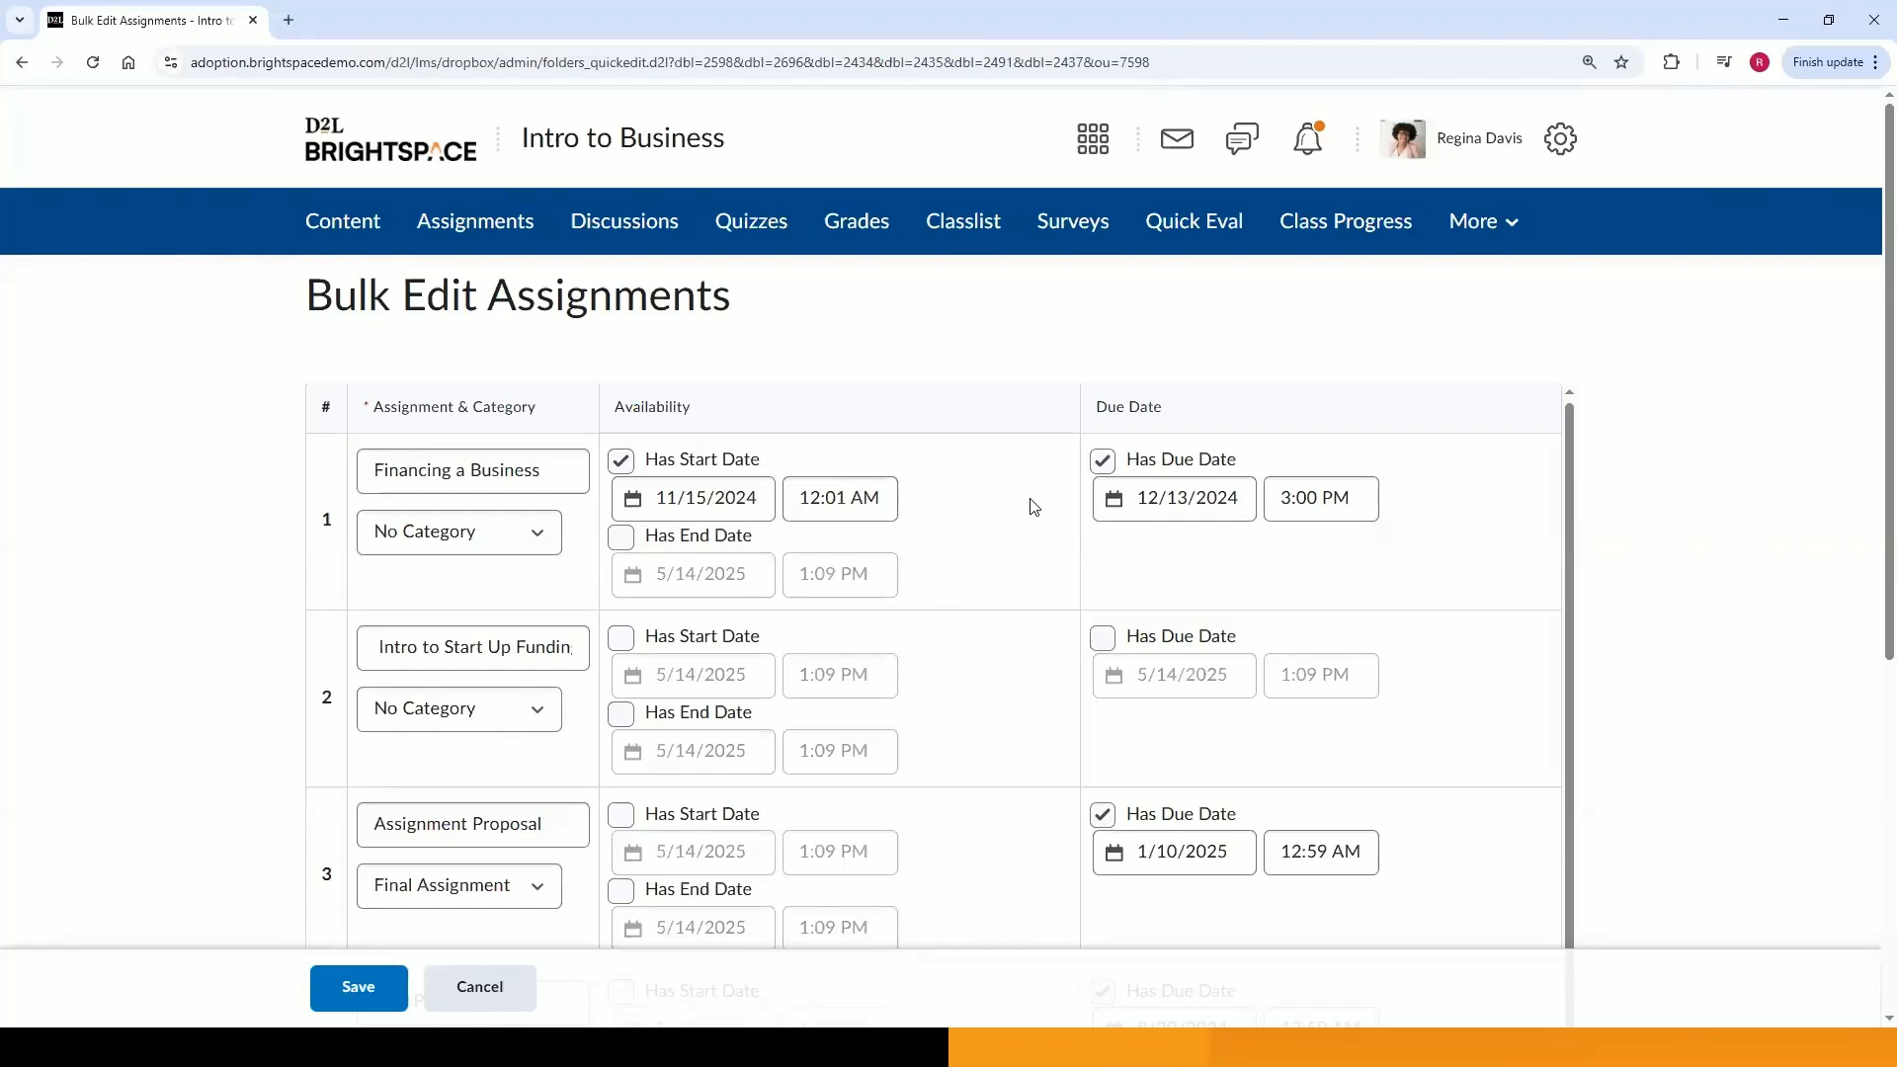
{"action": "left_click", "coordinate": [479, 988]}
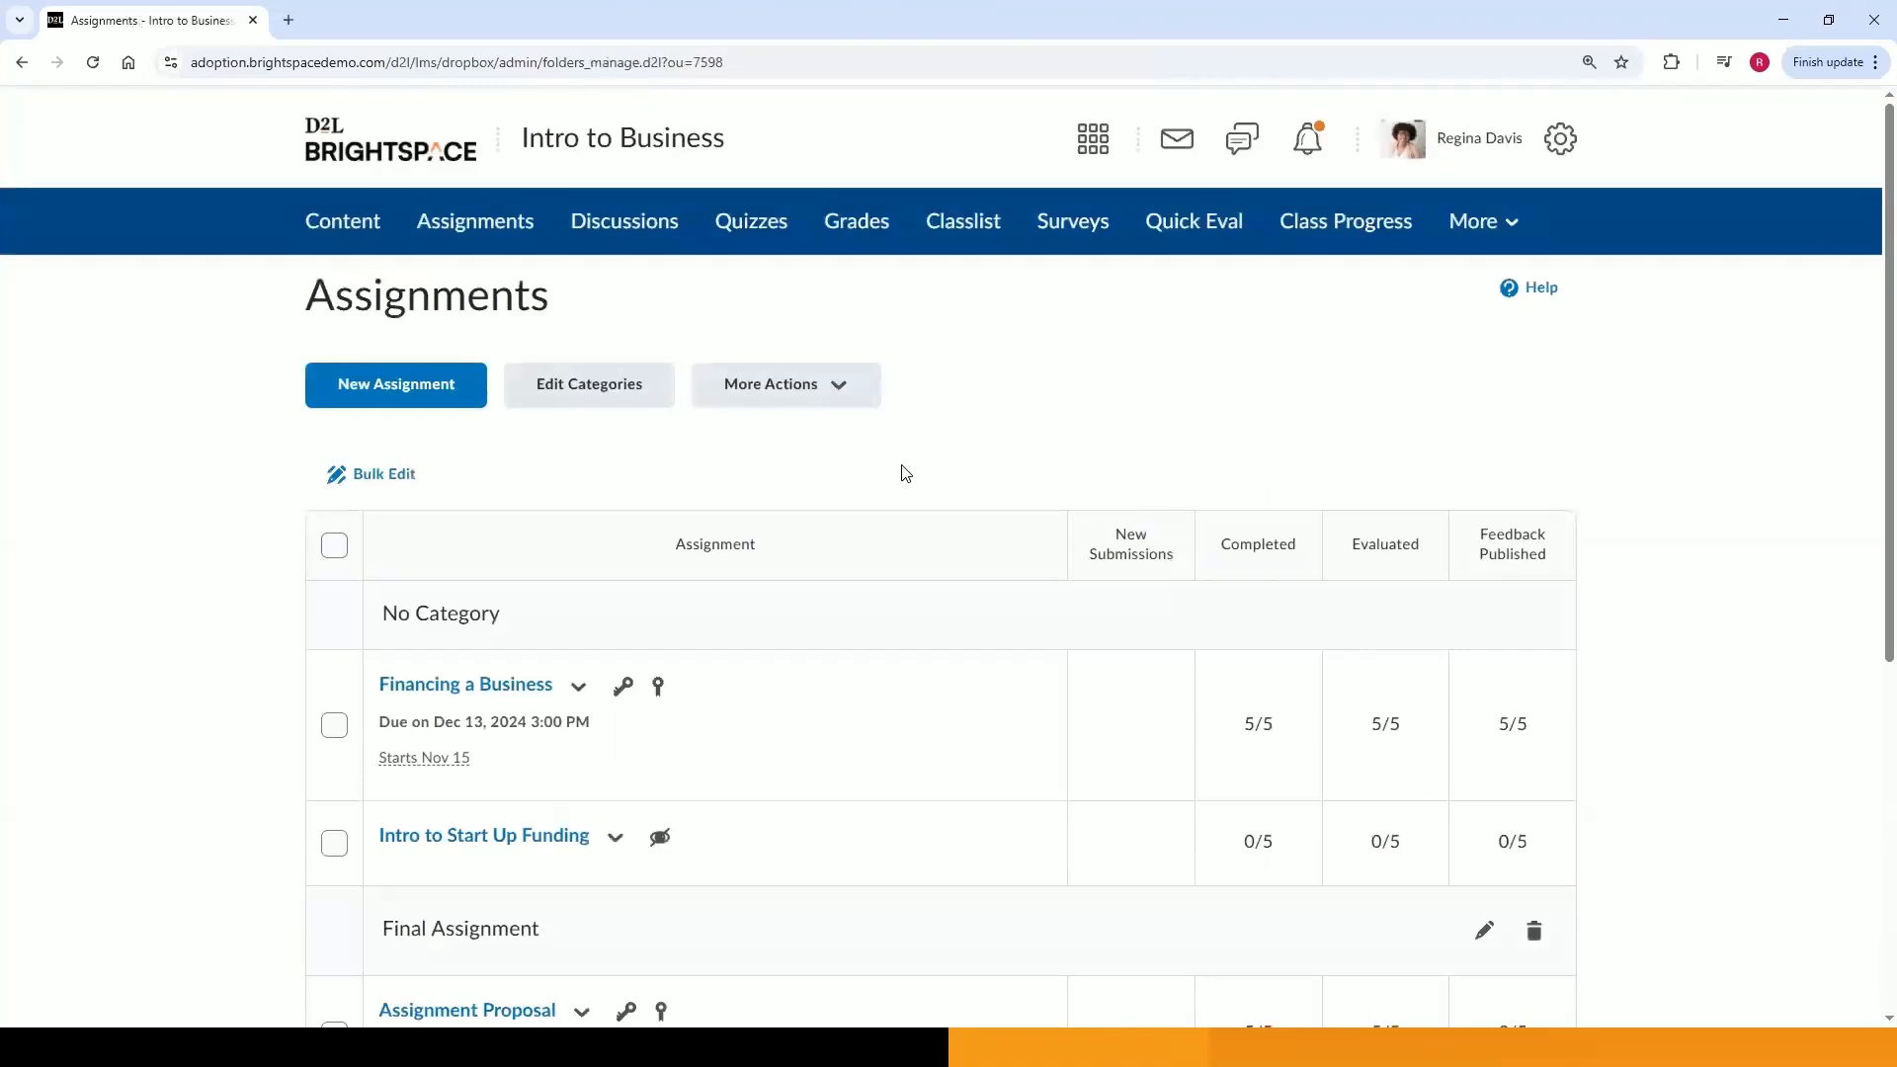
Examine the assignment status icons and the actions menu for Intro to Start Up Funding.
{"action": "scroll", "coordinate": [889, 542], "scroll_direction": "down", "scroll_amount": 2}
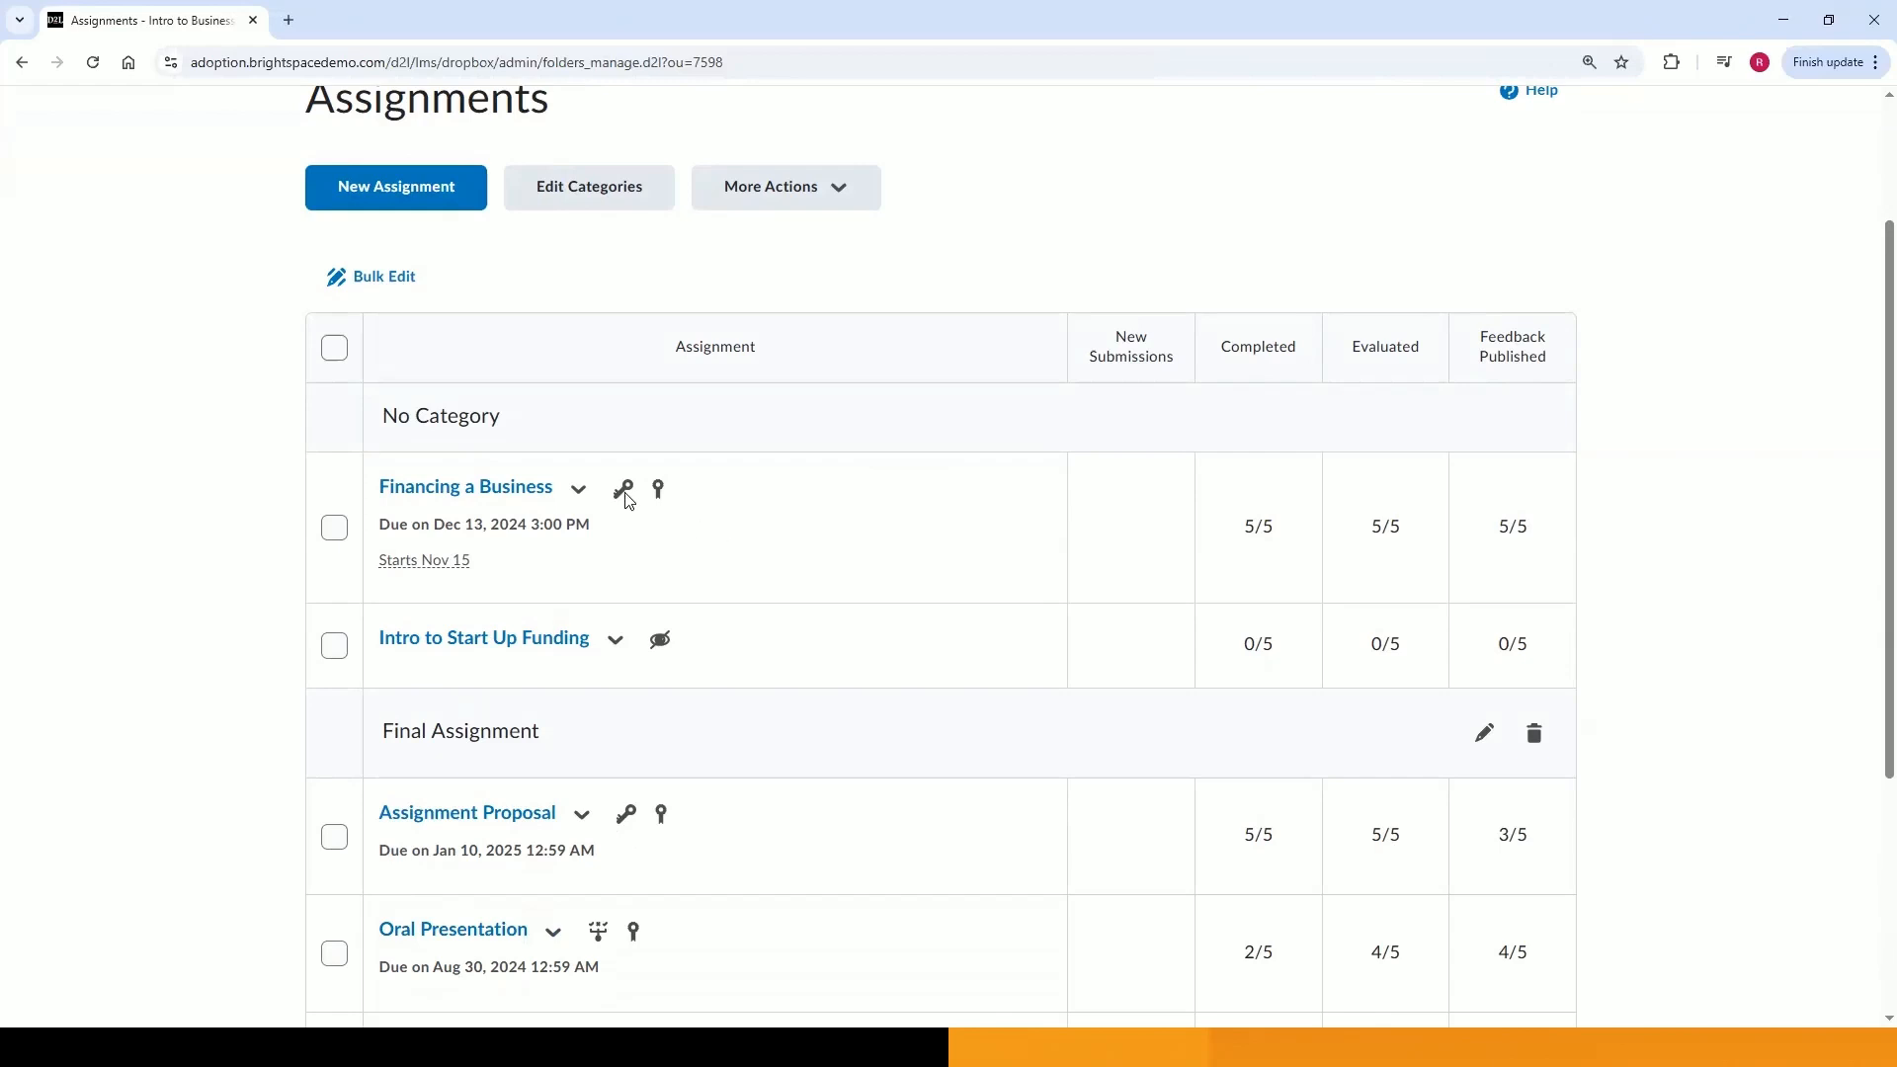
{"action": "mouse_move", "coordinate": [625, 499]}
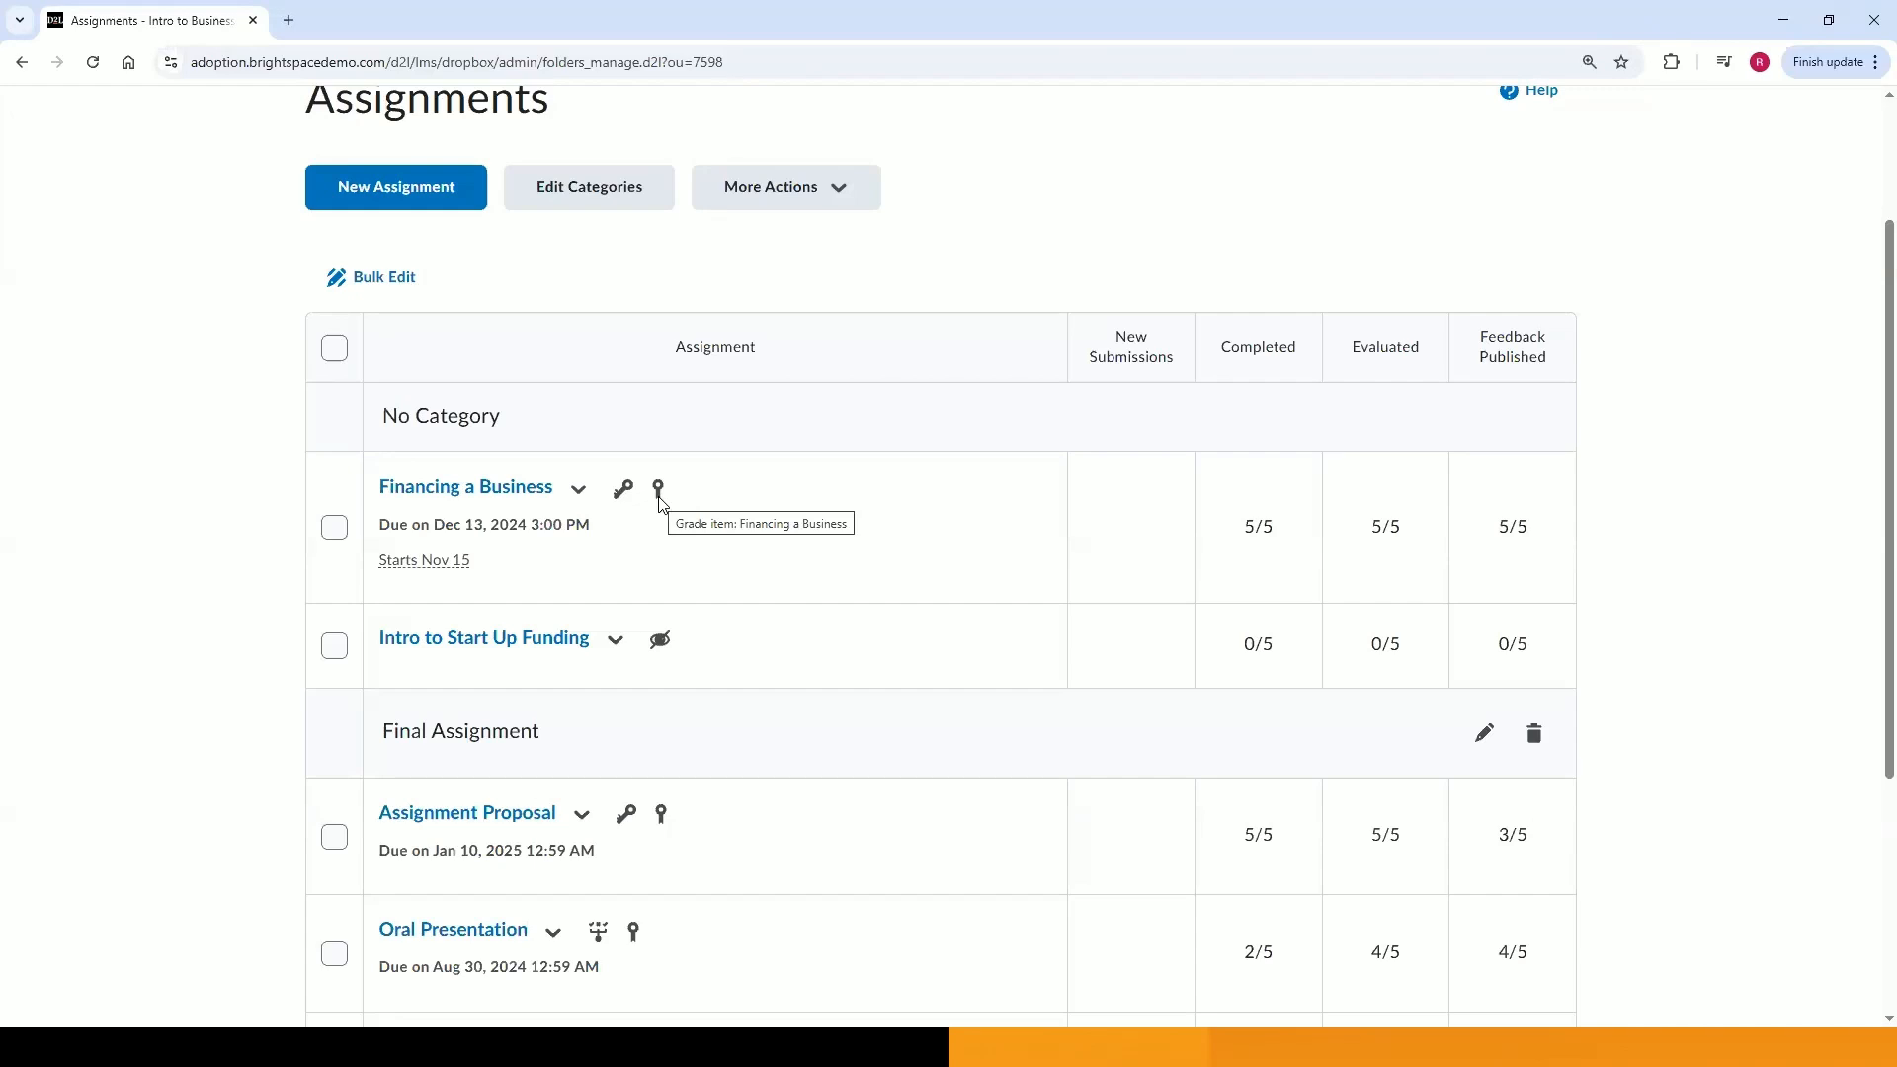
{"action": "scroll", "coordinate": [660, 501], "scroll_direction": "down", "scroll_amount": 1}
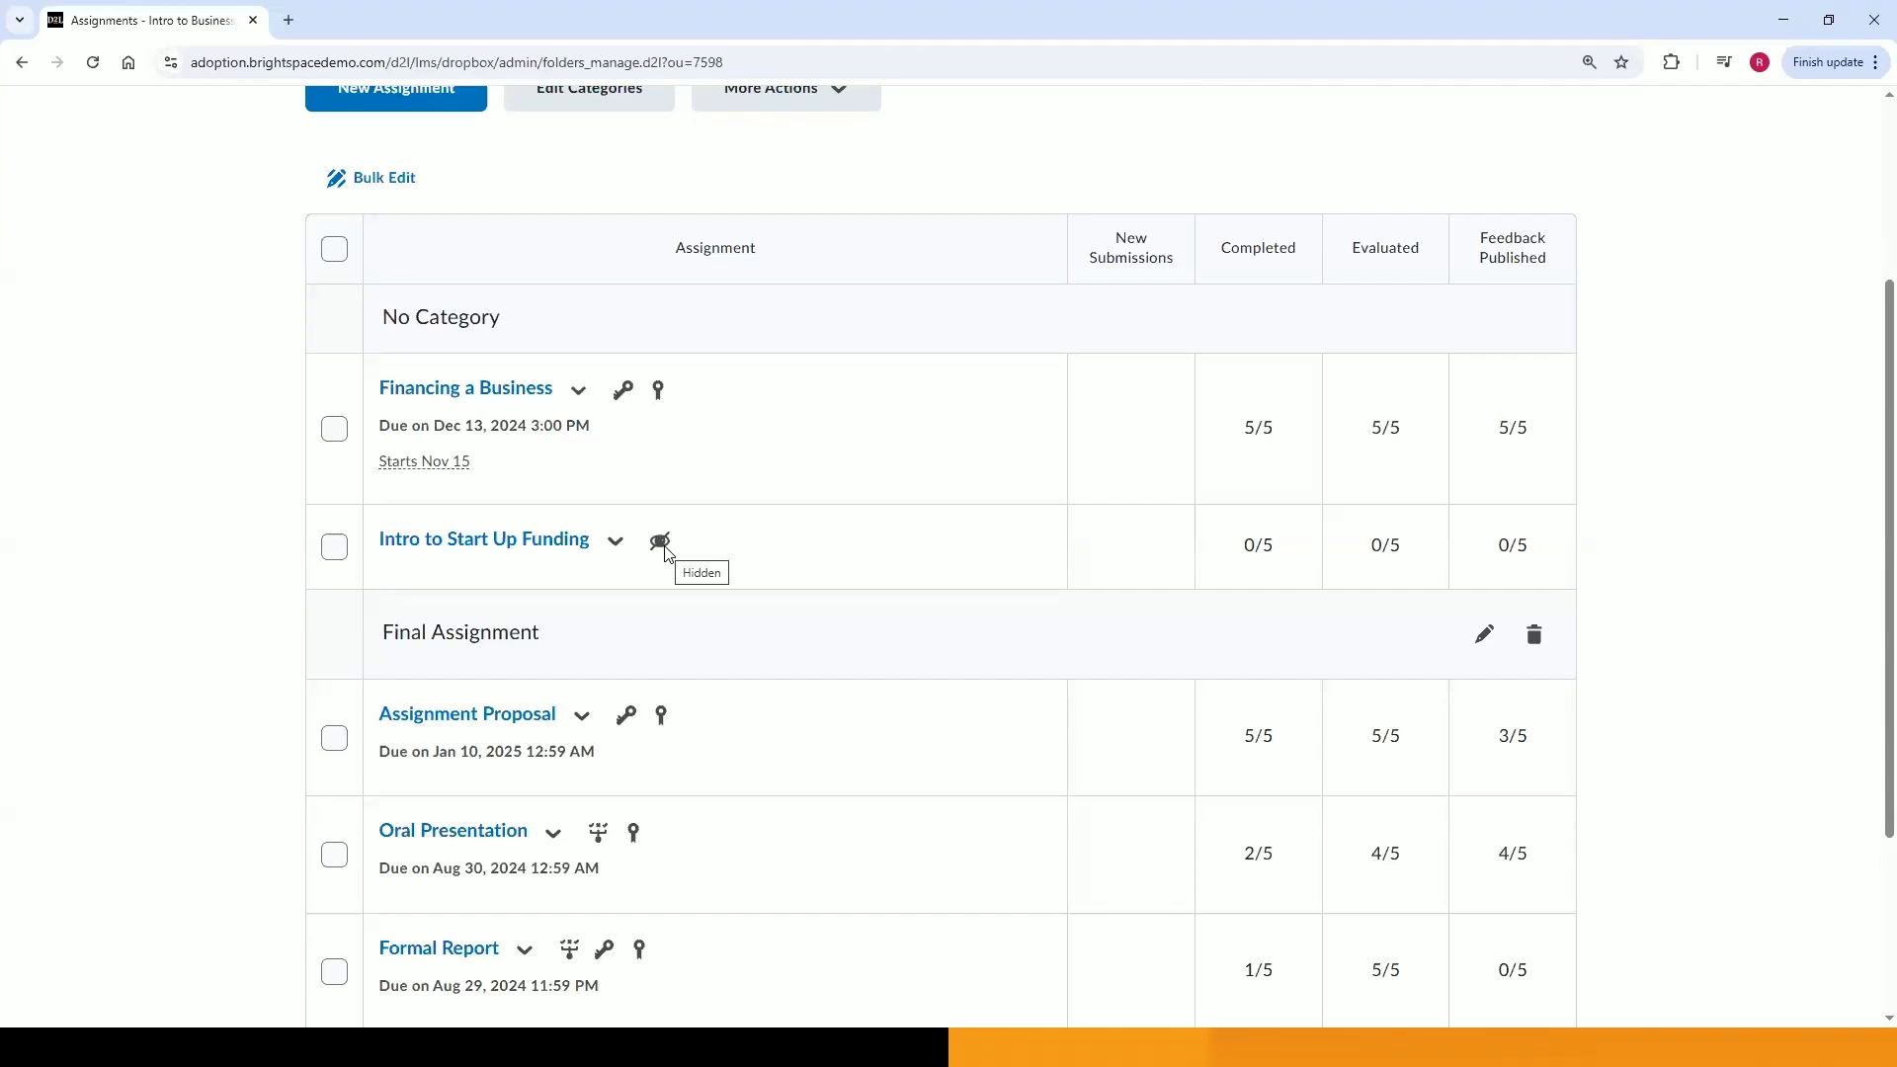
{"action": "scroll", "coordinate": [665, 553], "scroll_direction": "down", "scroll_amount": 1}
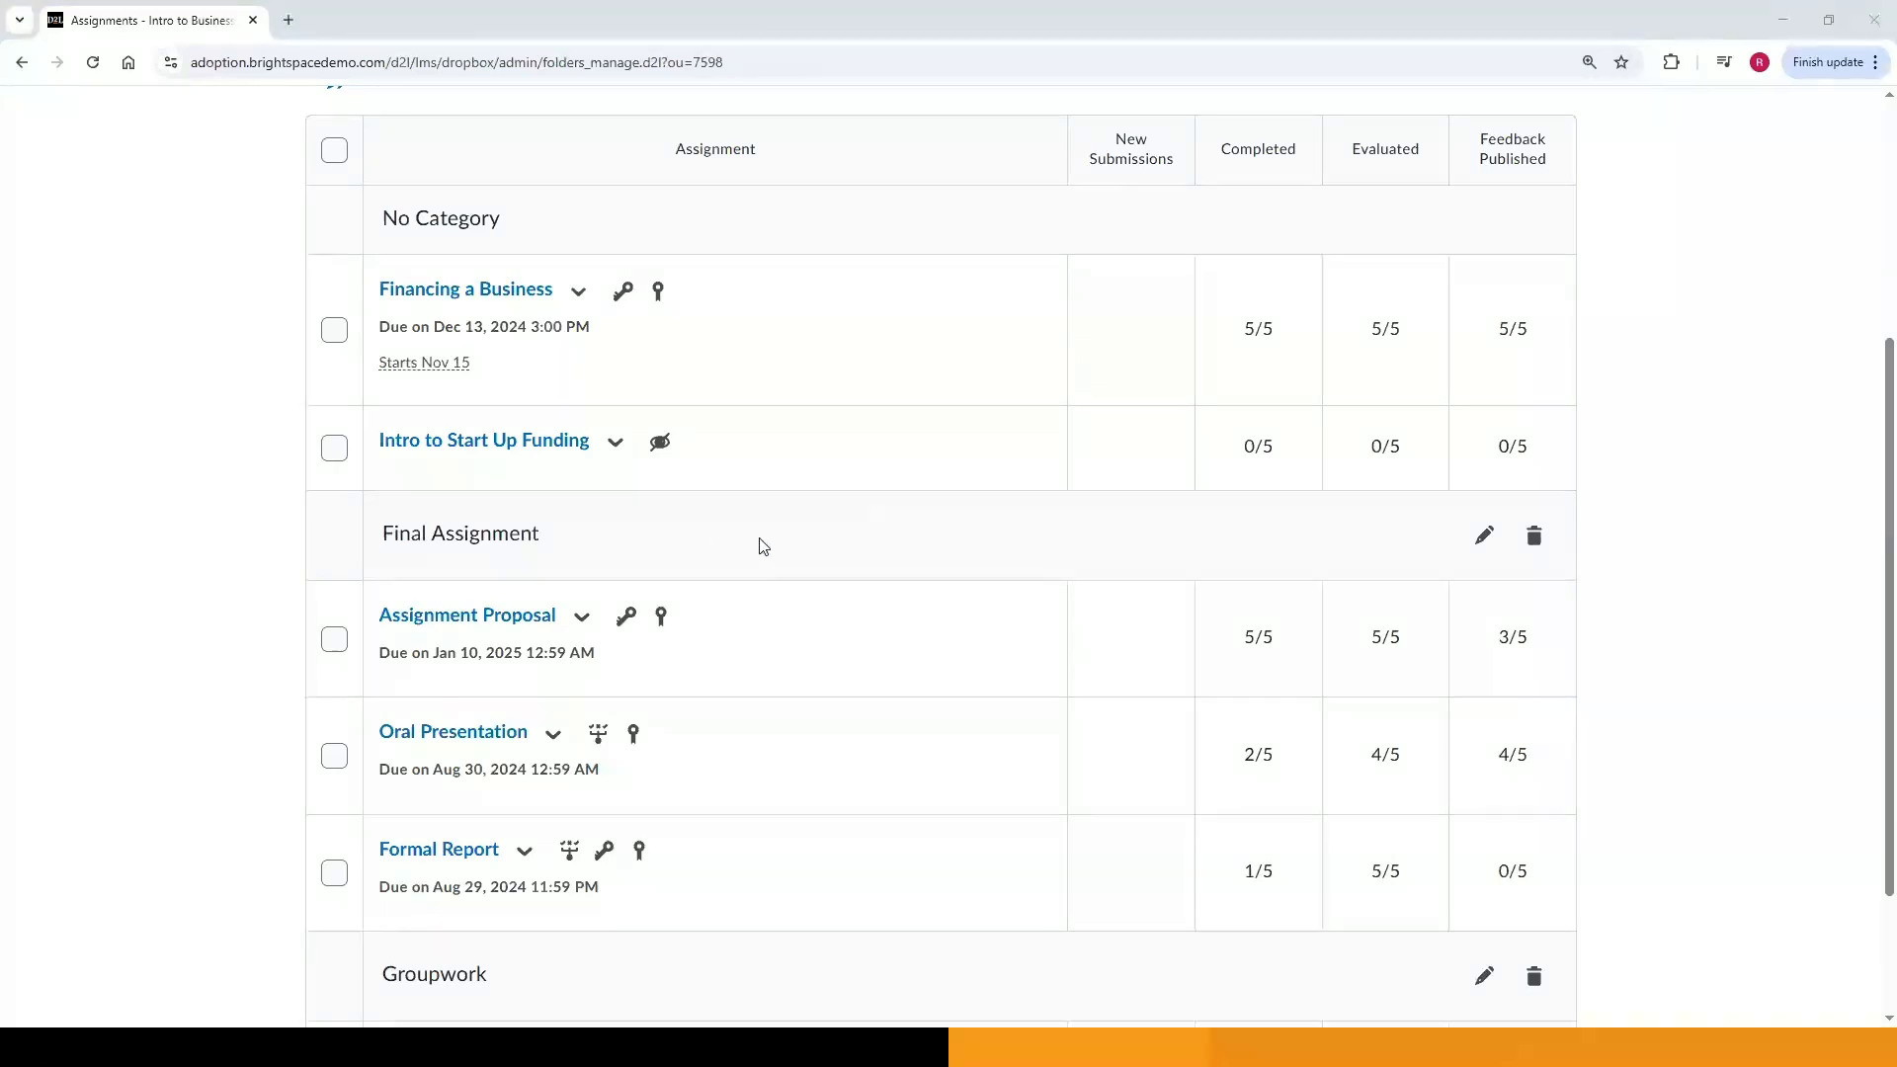
{"action": "left_click", "coordinate": [615, 445]}
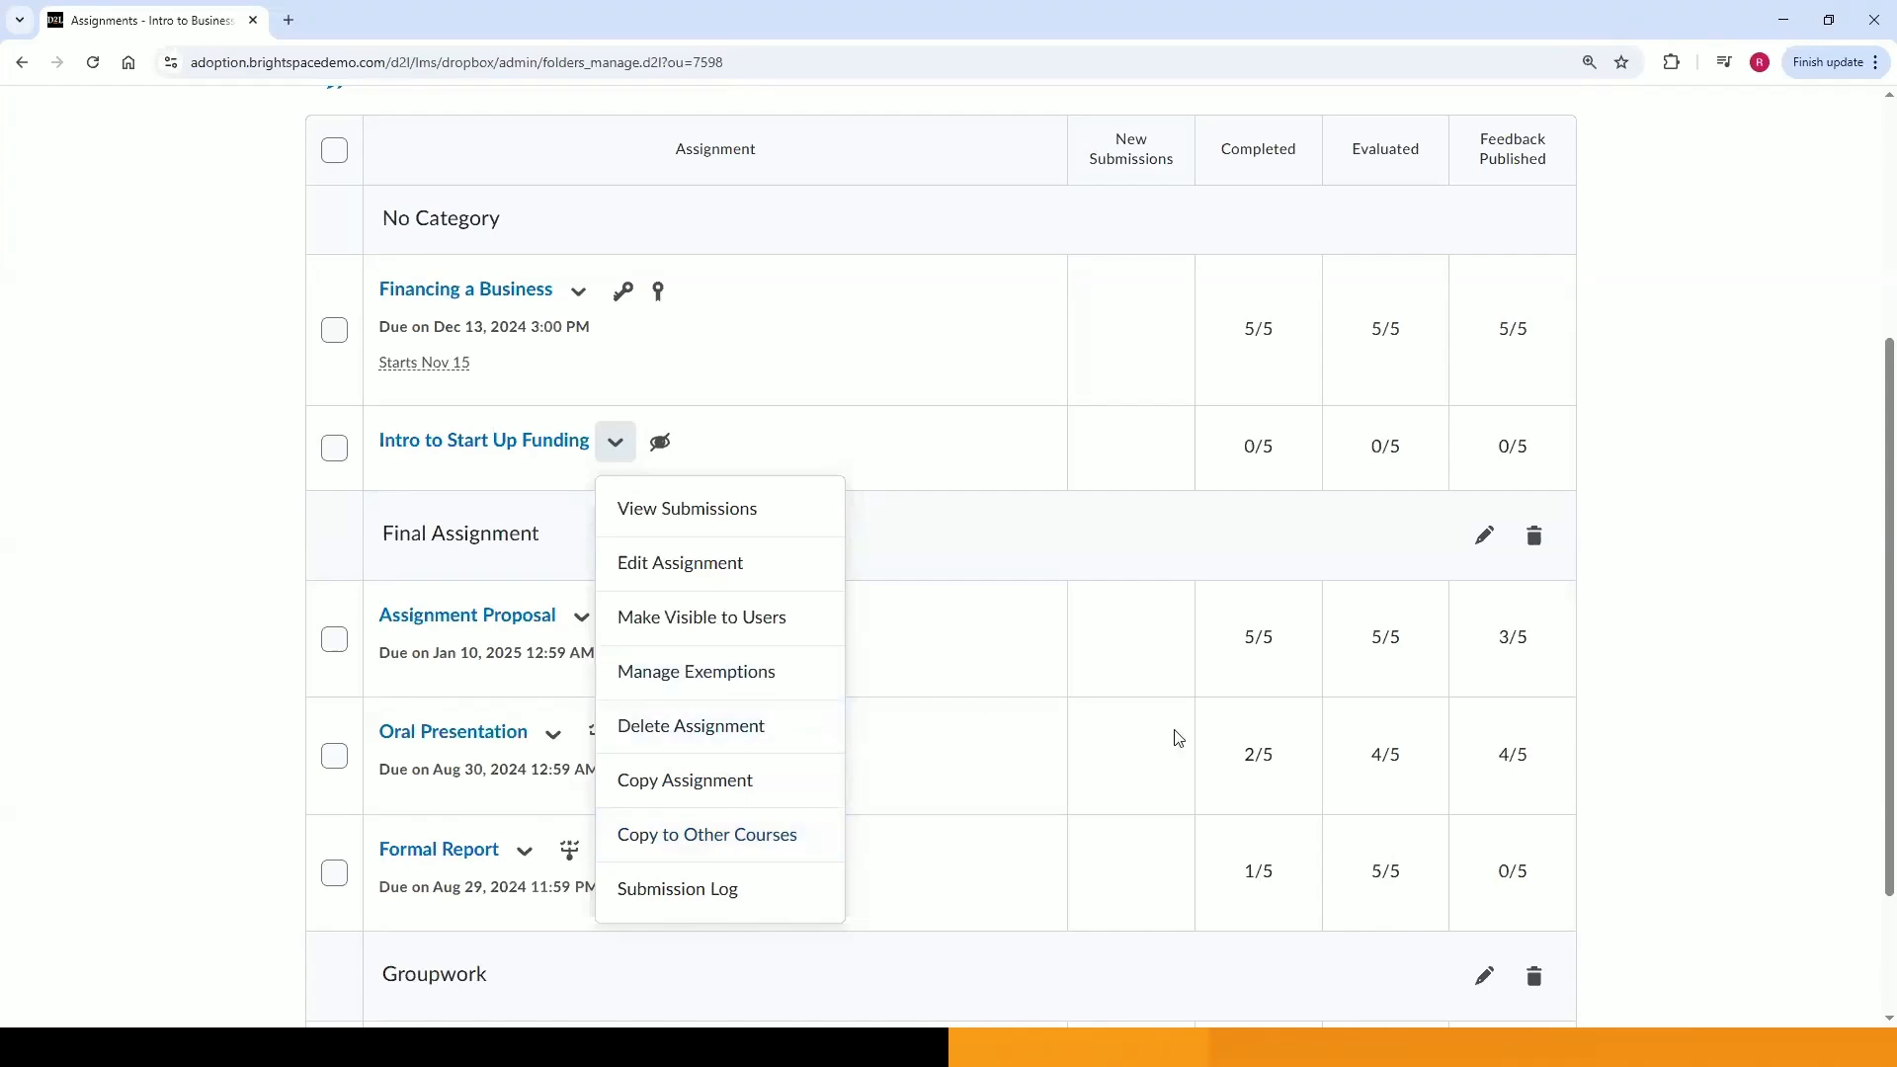
{"action": "scroll", "coordinate": [1177, 737], "scroll_direction": "up", "scroll_amount": 3}
{"action": "left_click", "coordinate": [1726, 671]}
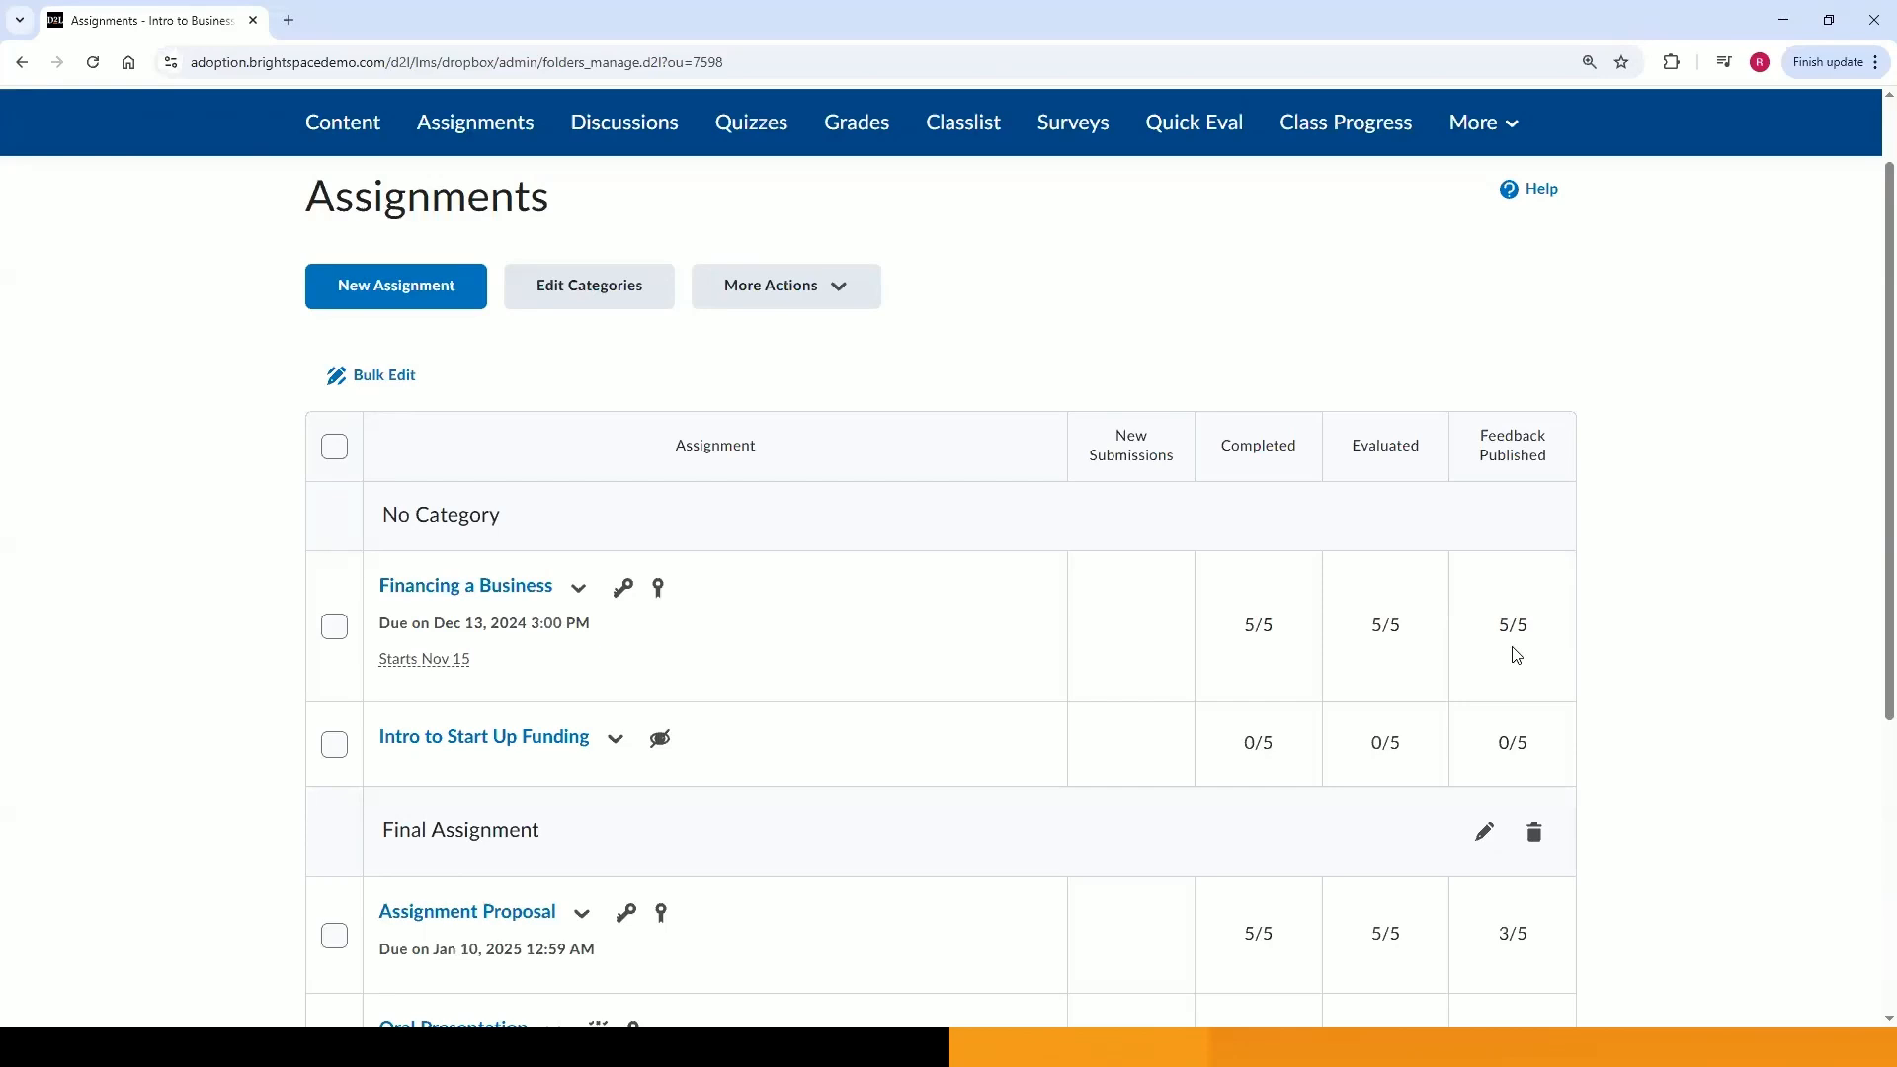
Open the Intro to Start Up Funding assignment for editing.
{"action": "scroll", "coordinate": [1516, 655], "scroll_direction": "up", "scroll_amount": 1}
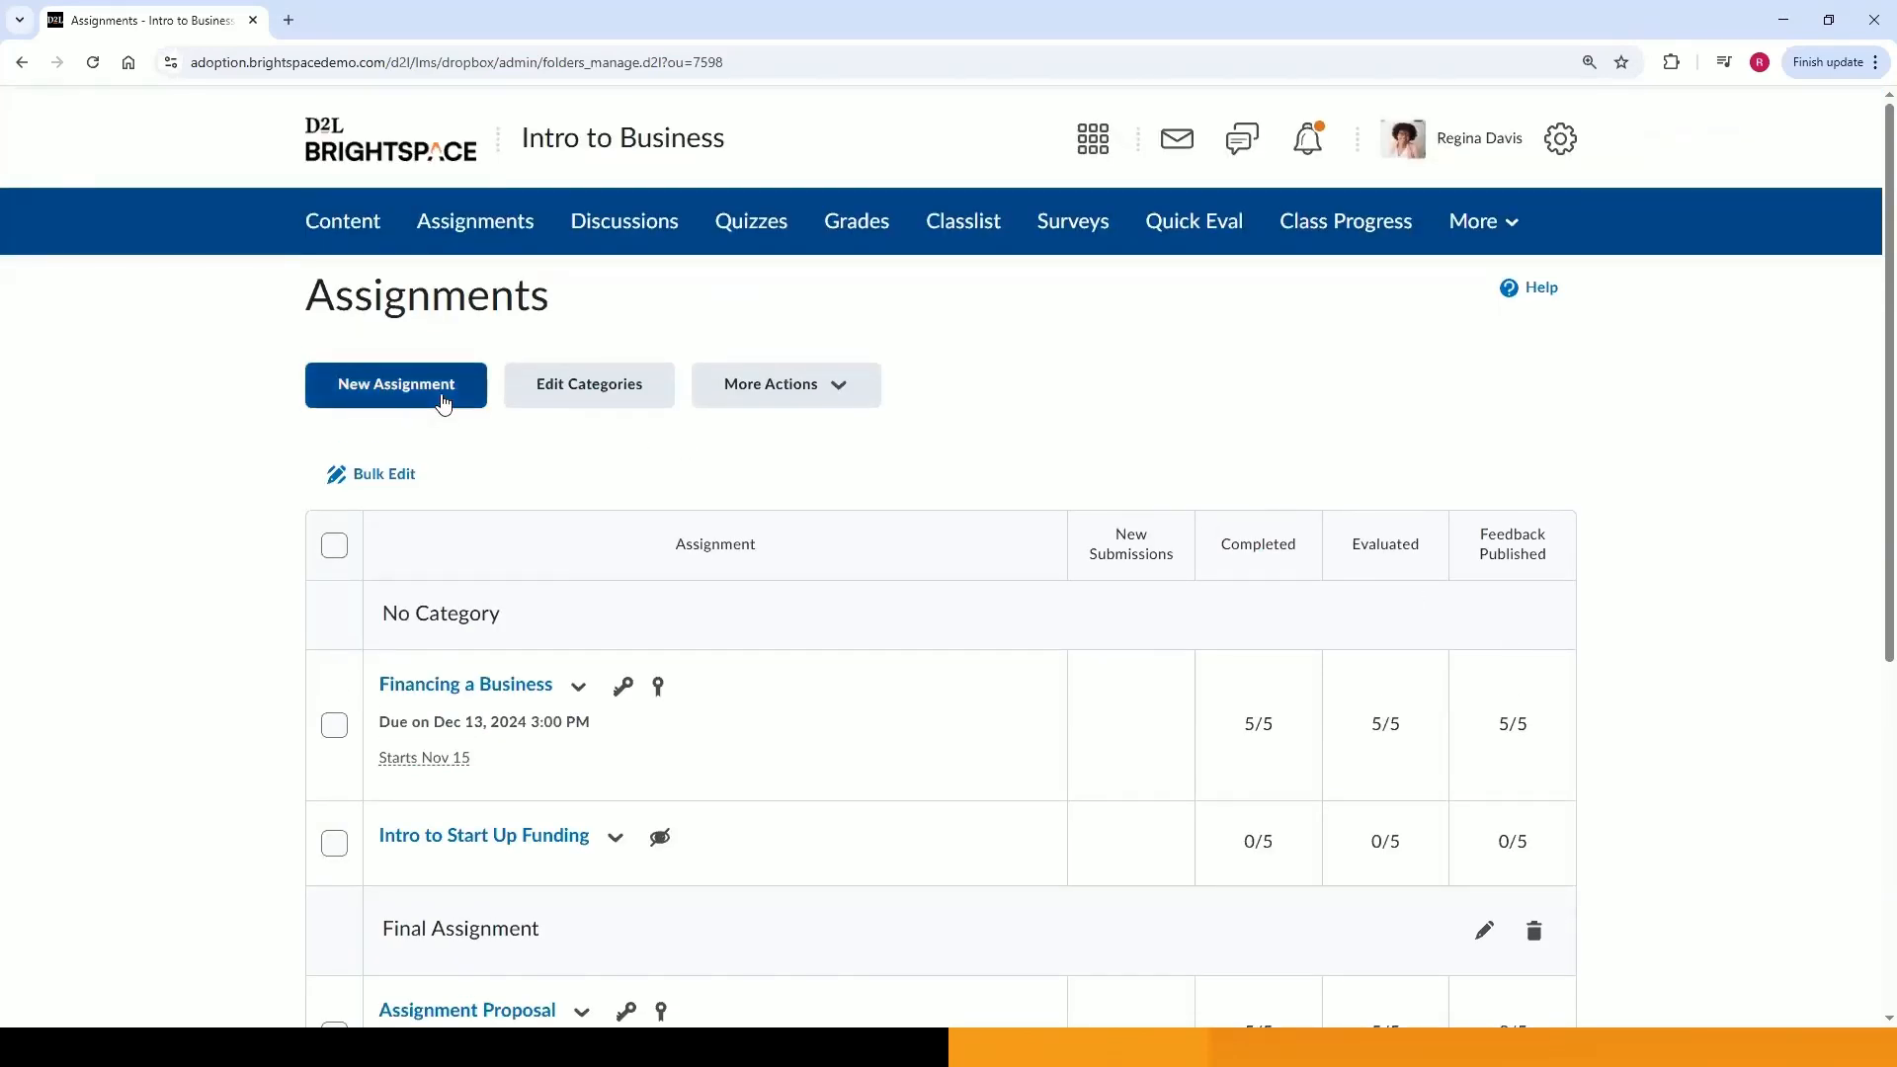
{"action": "scroll", "coordinate": [443, 405], "scroll_direction": "down", "scroll_amount": 1}
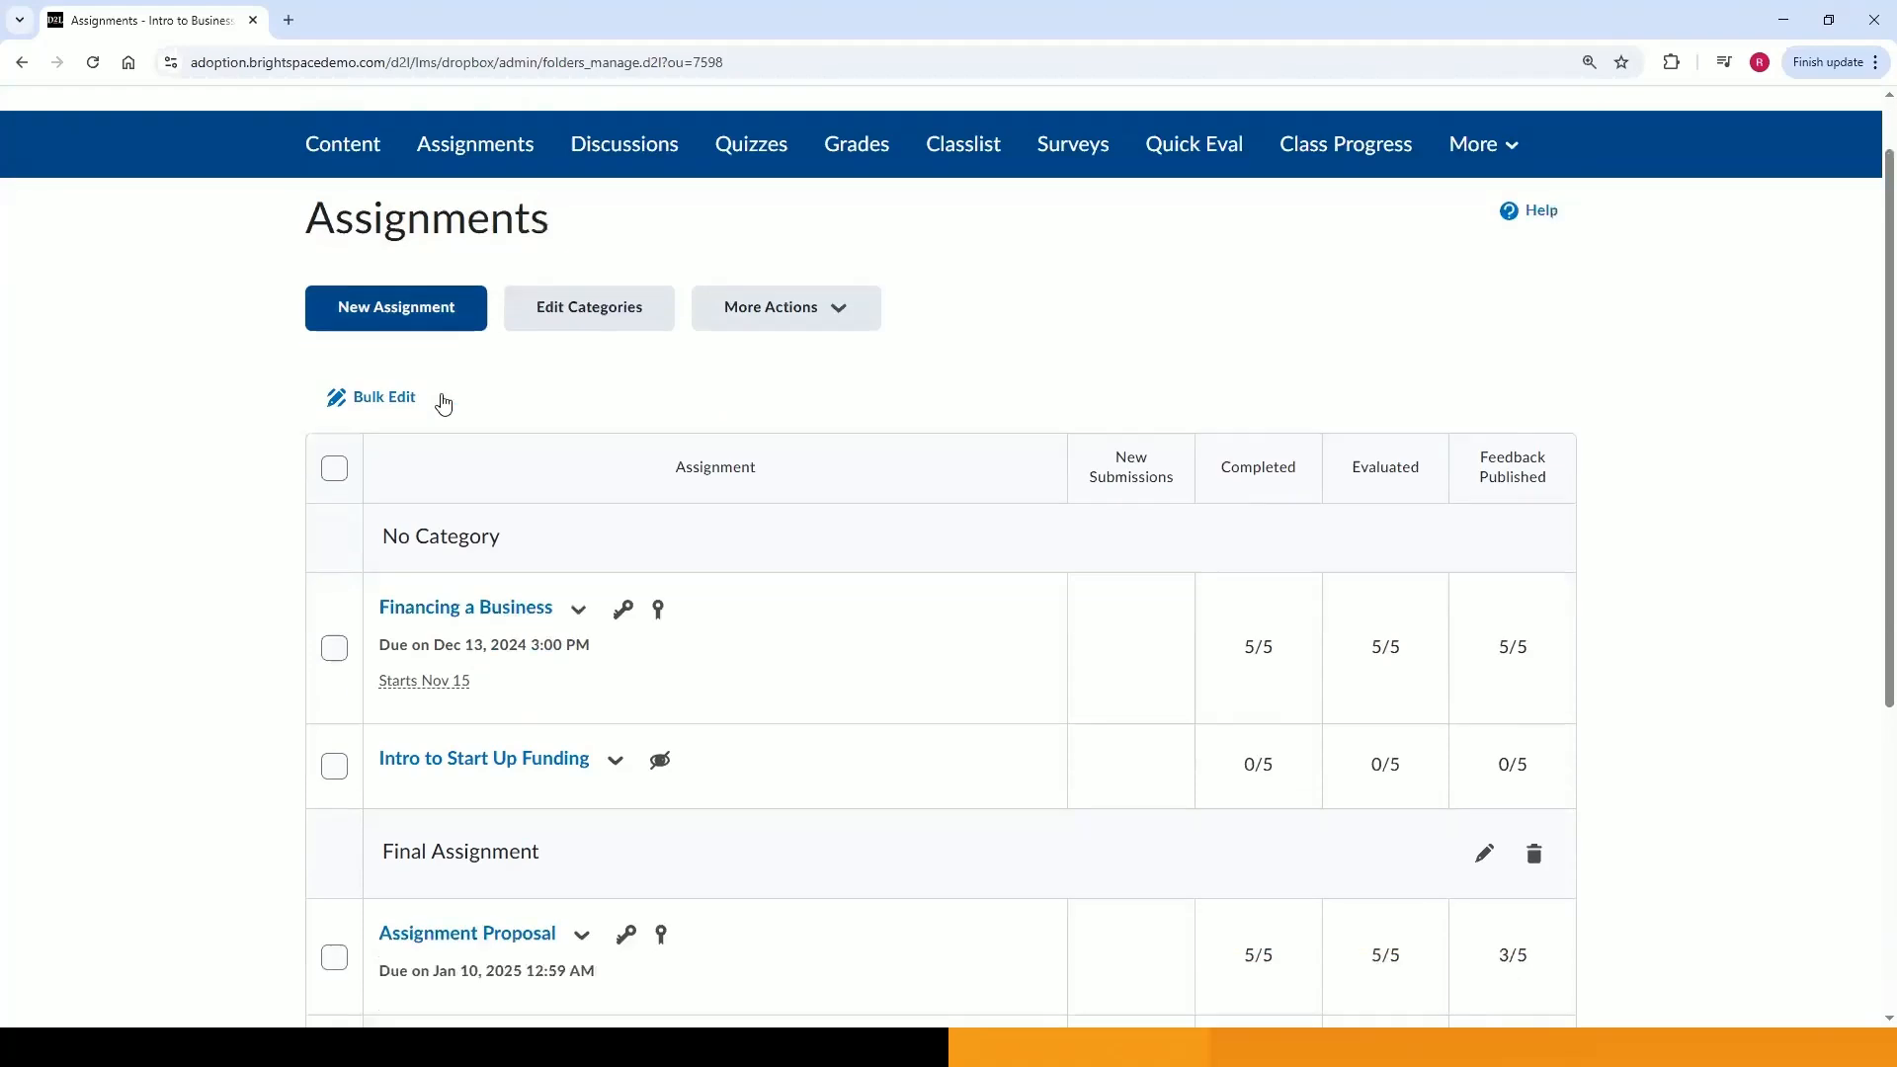
{"action": "scroll", "coordinate": [256, 572], "scroll_direction": "down", "scroll_amount": 1}
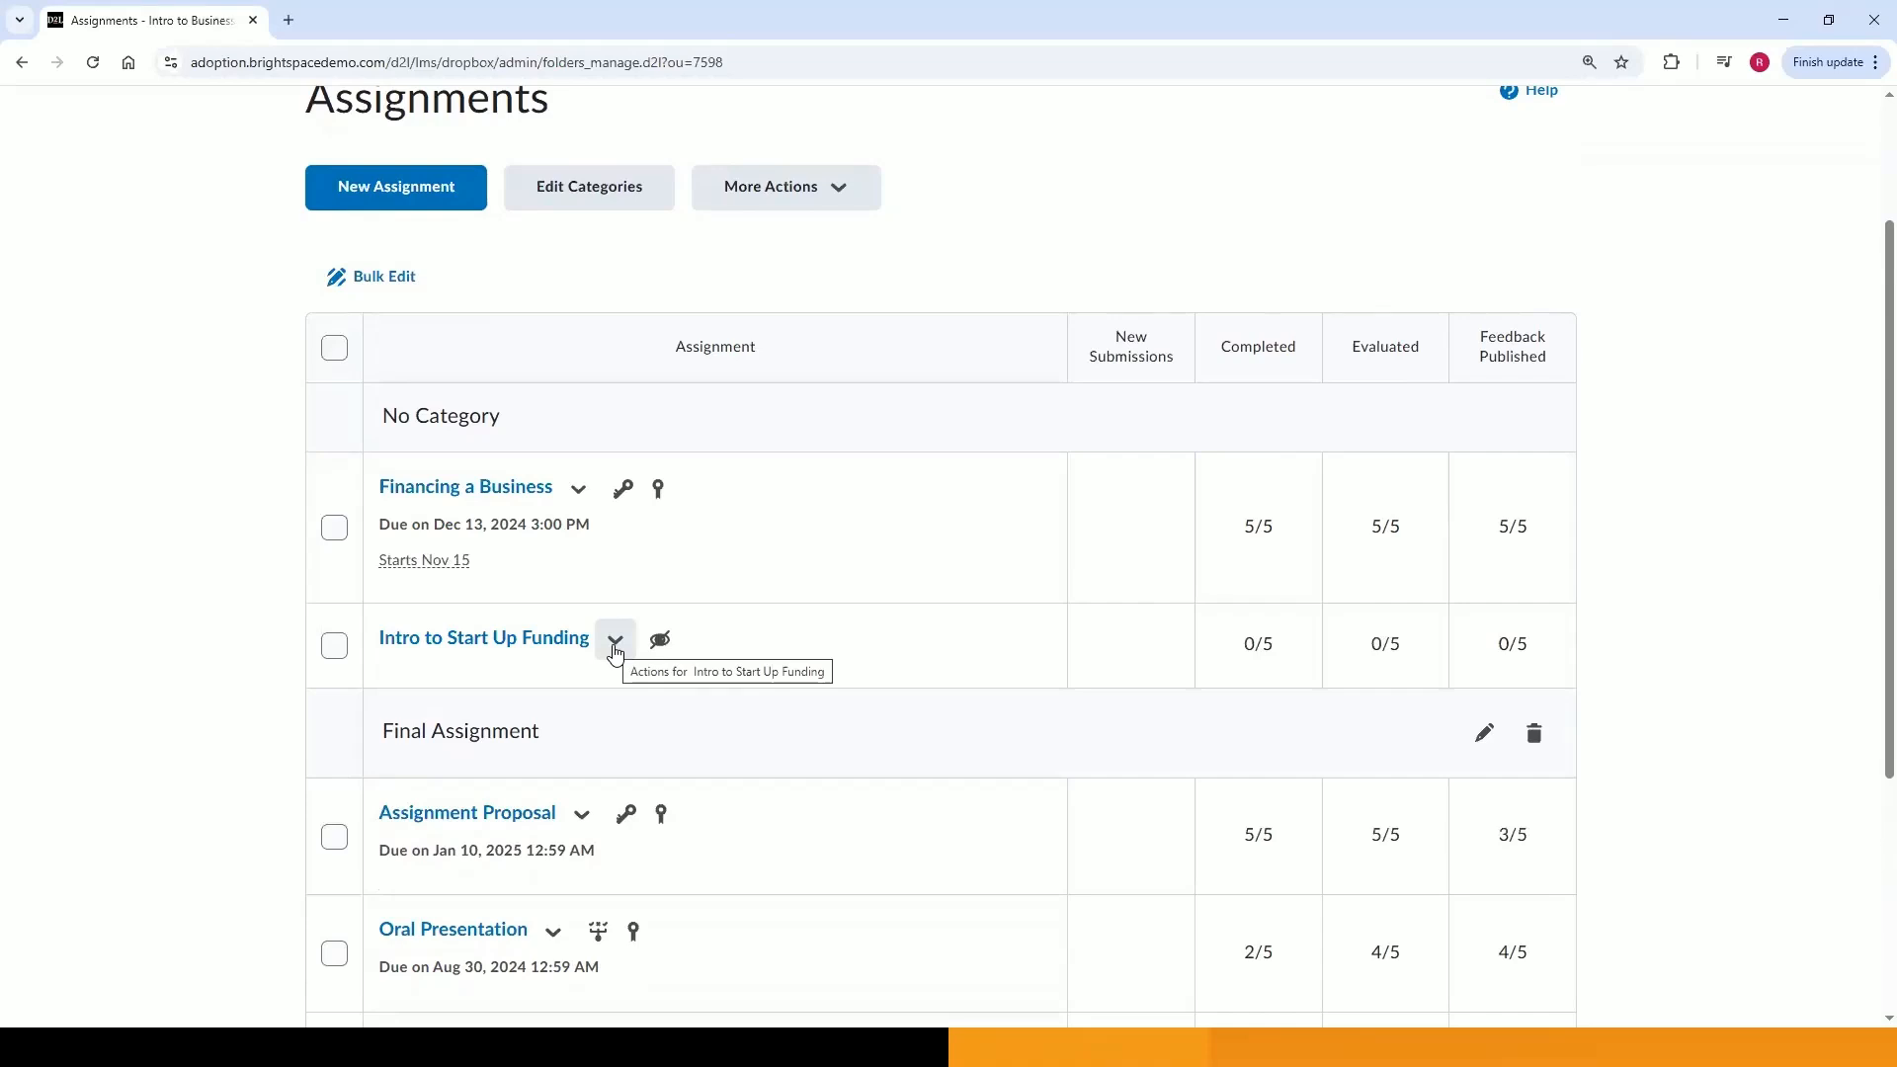
{"action": "left_click", "coordinate": [615, 644]}
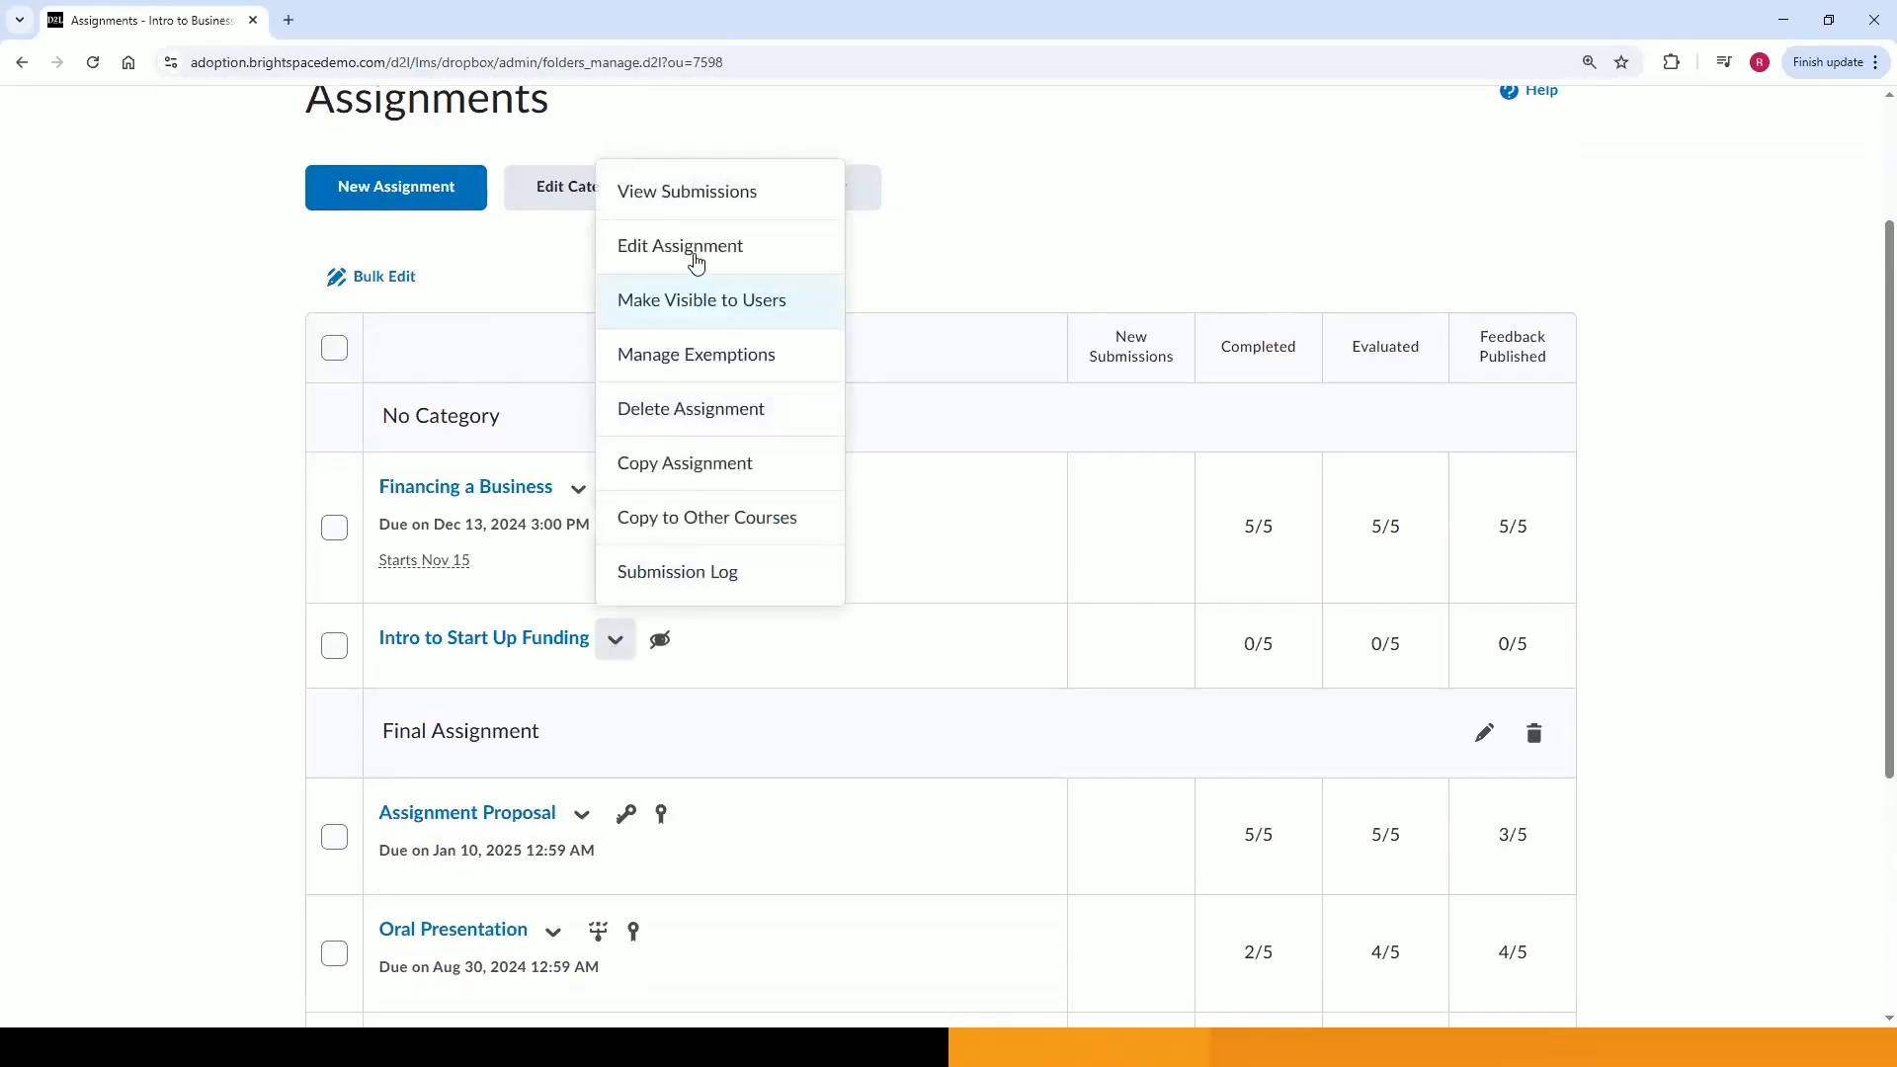
{"action": "left_click", "coordinate": [696, 263]}
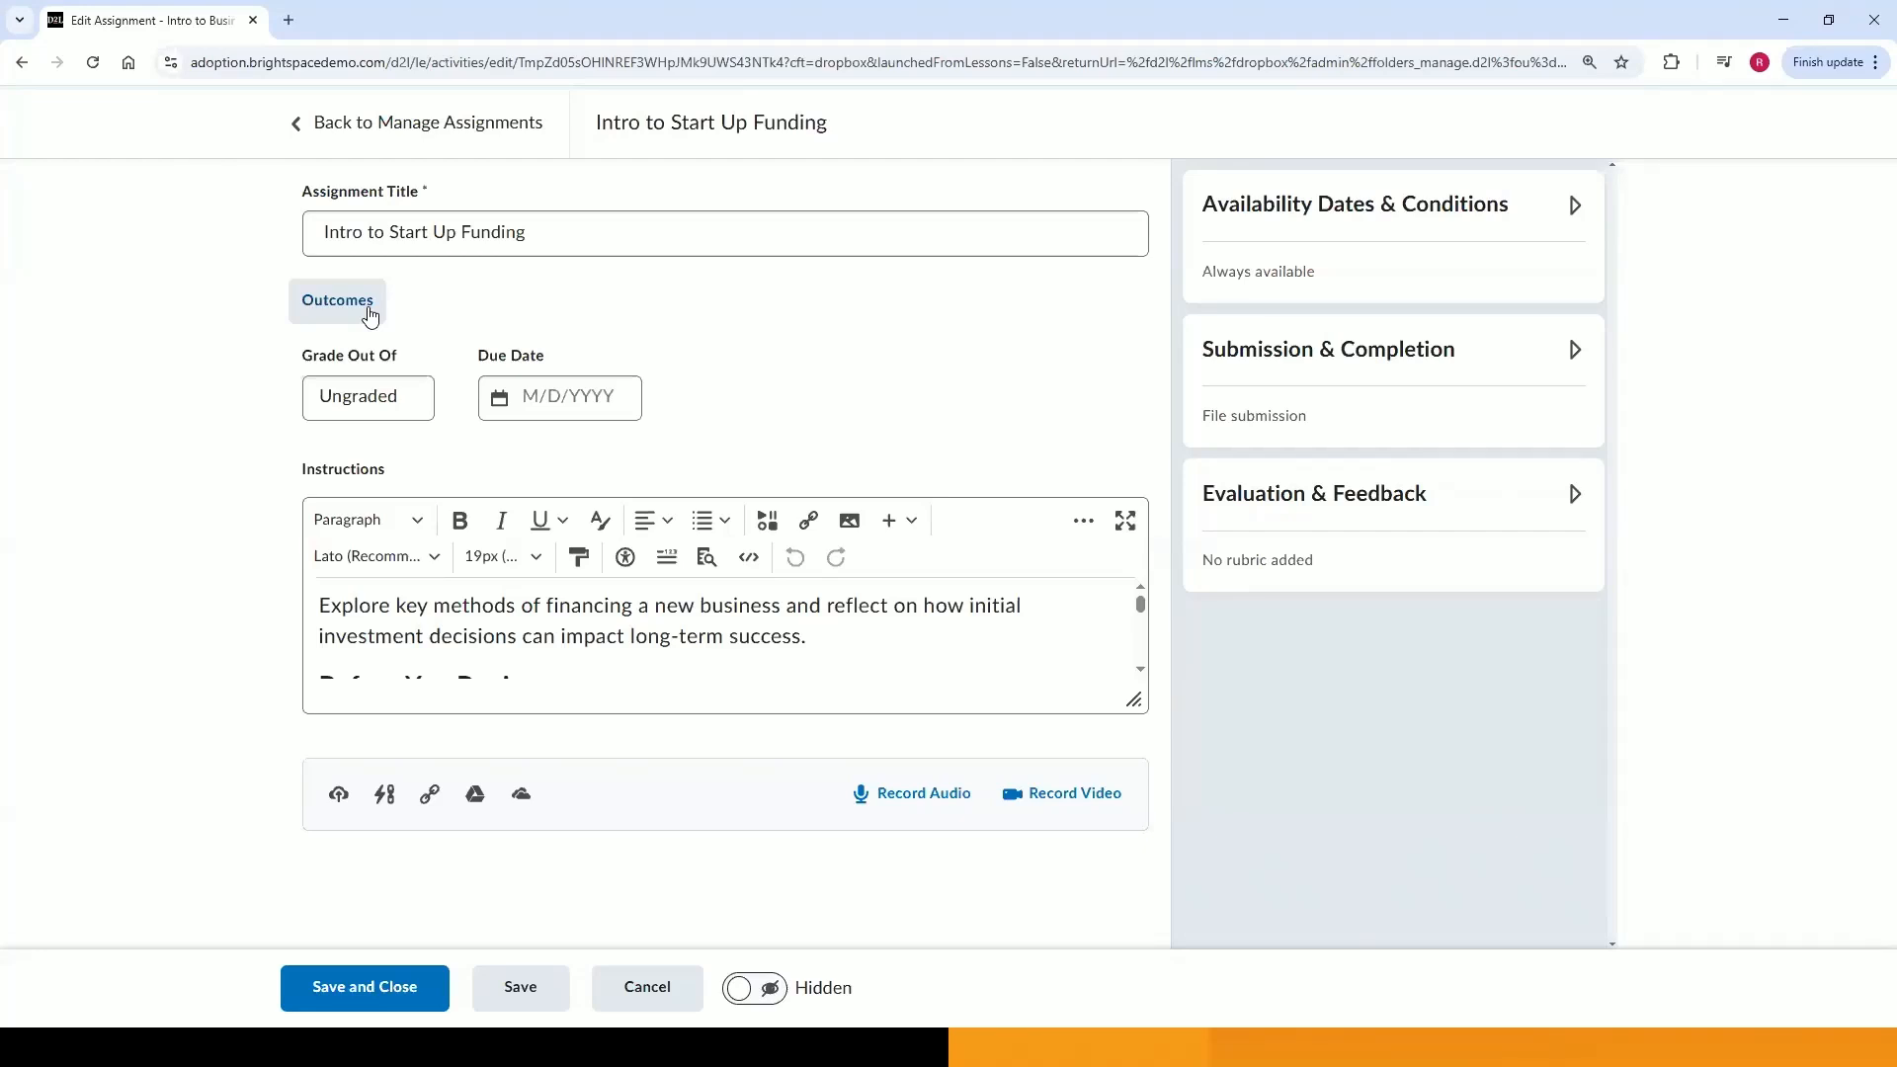
Align the outcome CS.2 Convey Ideas in Writing to the assignment.
{"action": "left_click", "coordinate": [370, 312]}
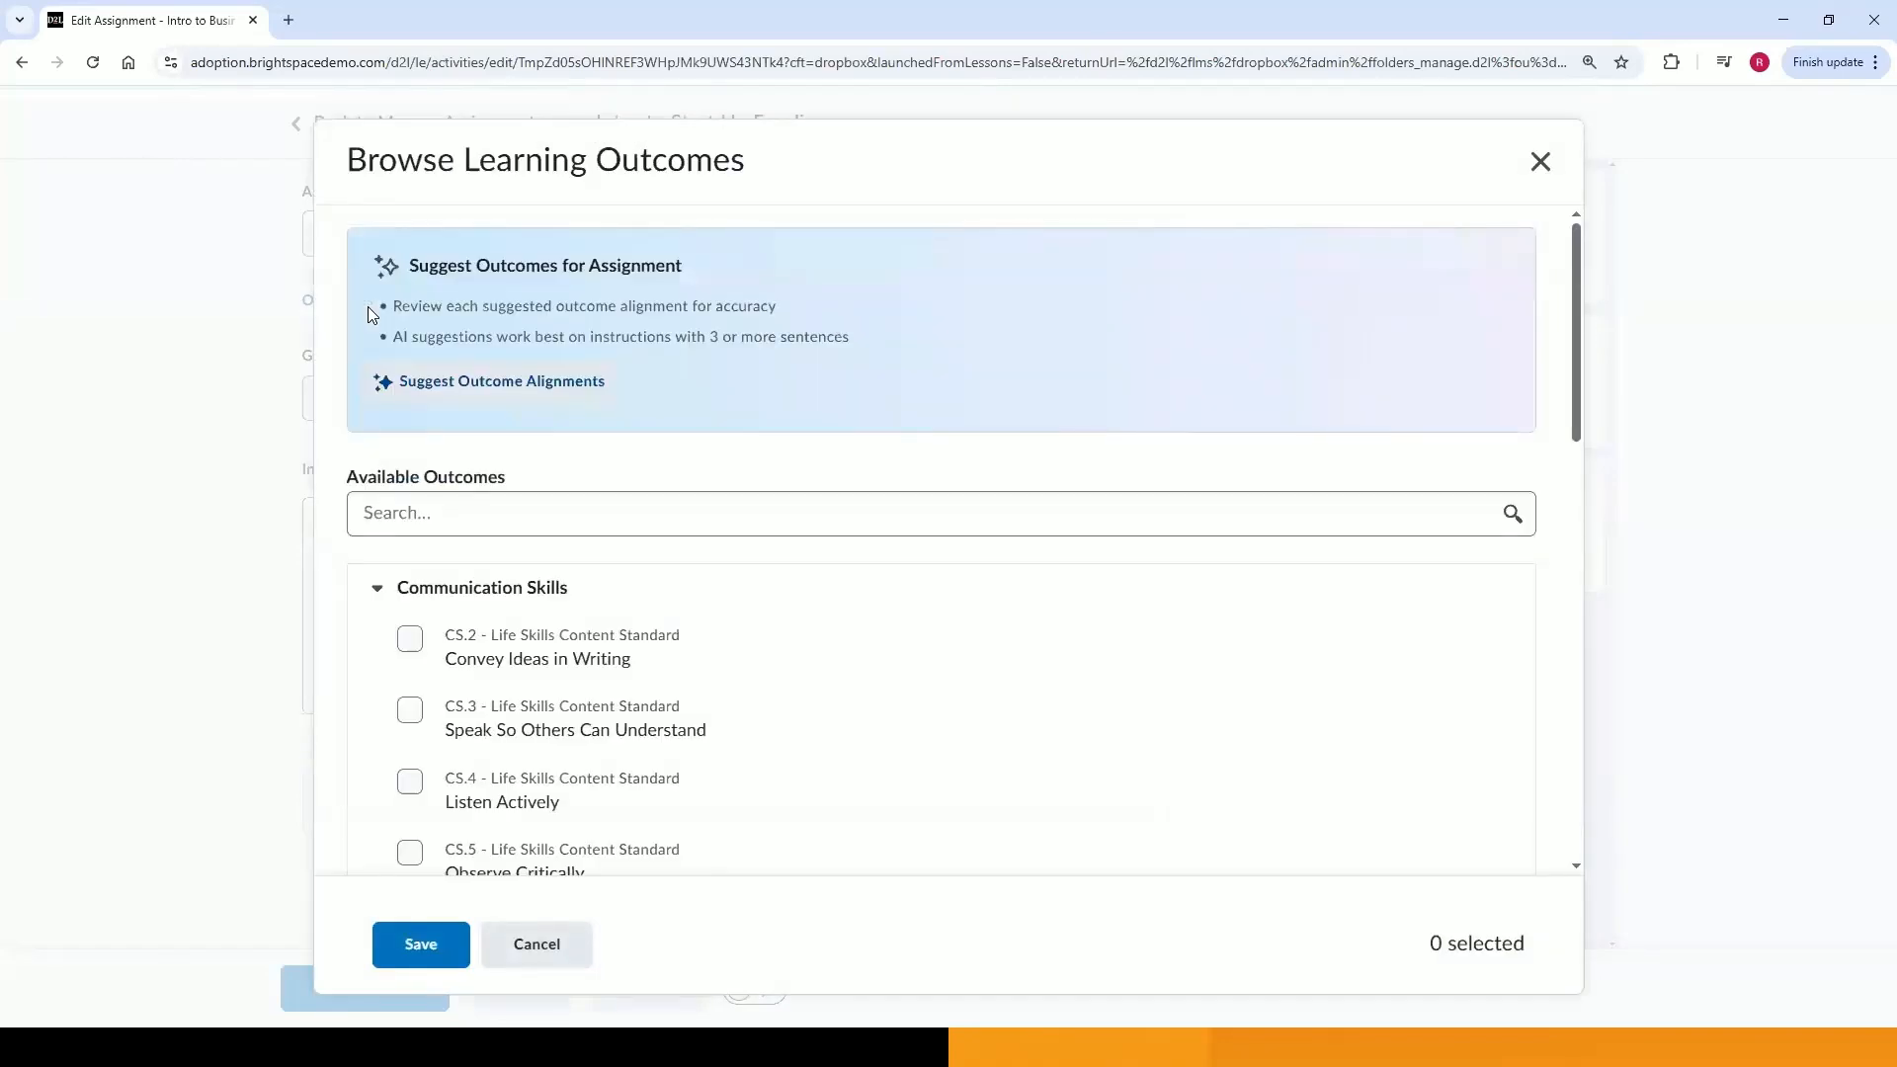
{"action": "left_click", "coordinate": [463, 660]}
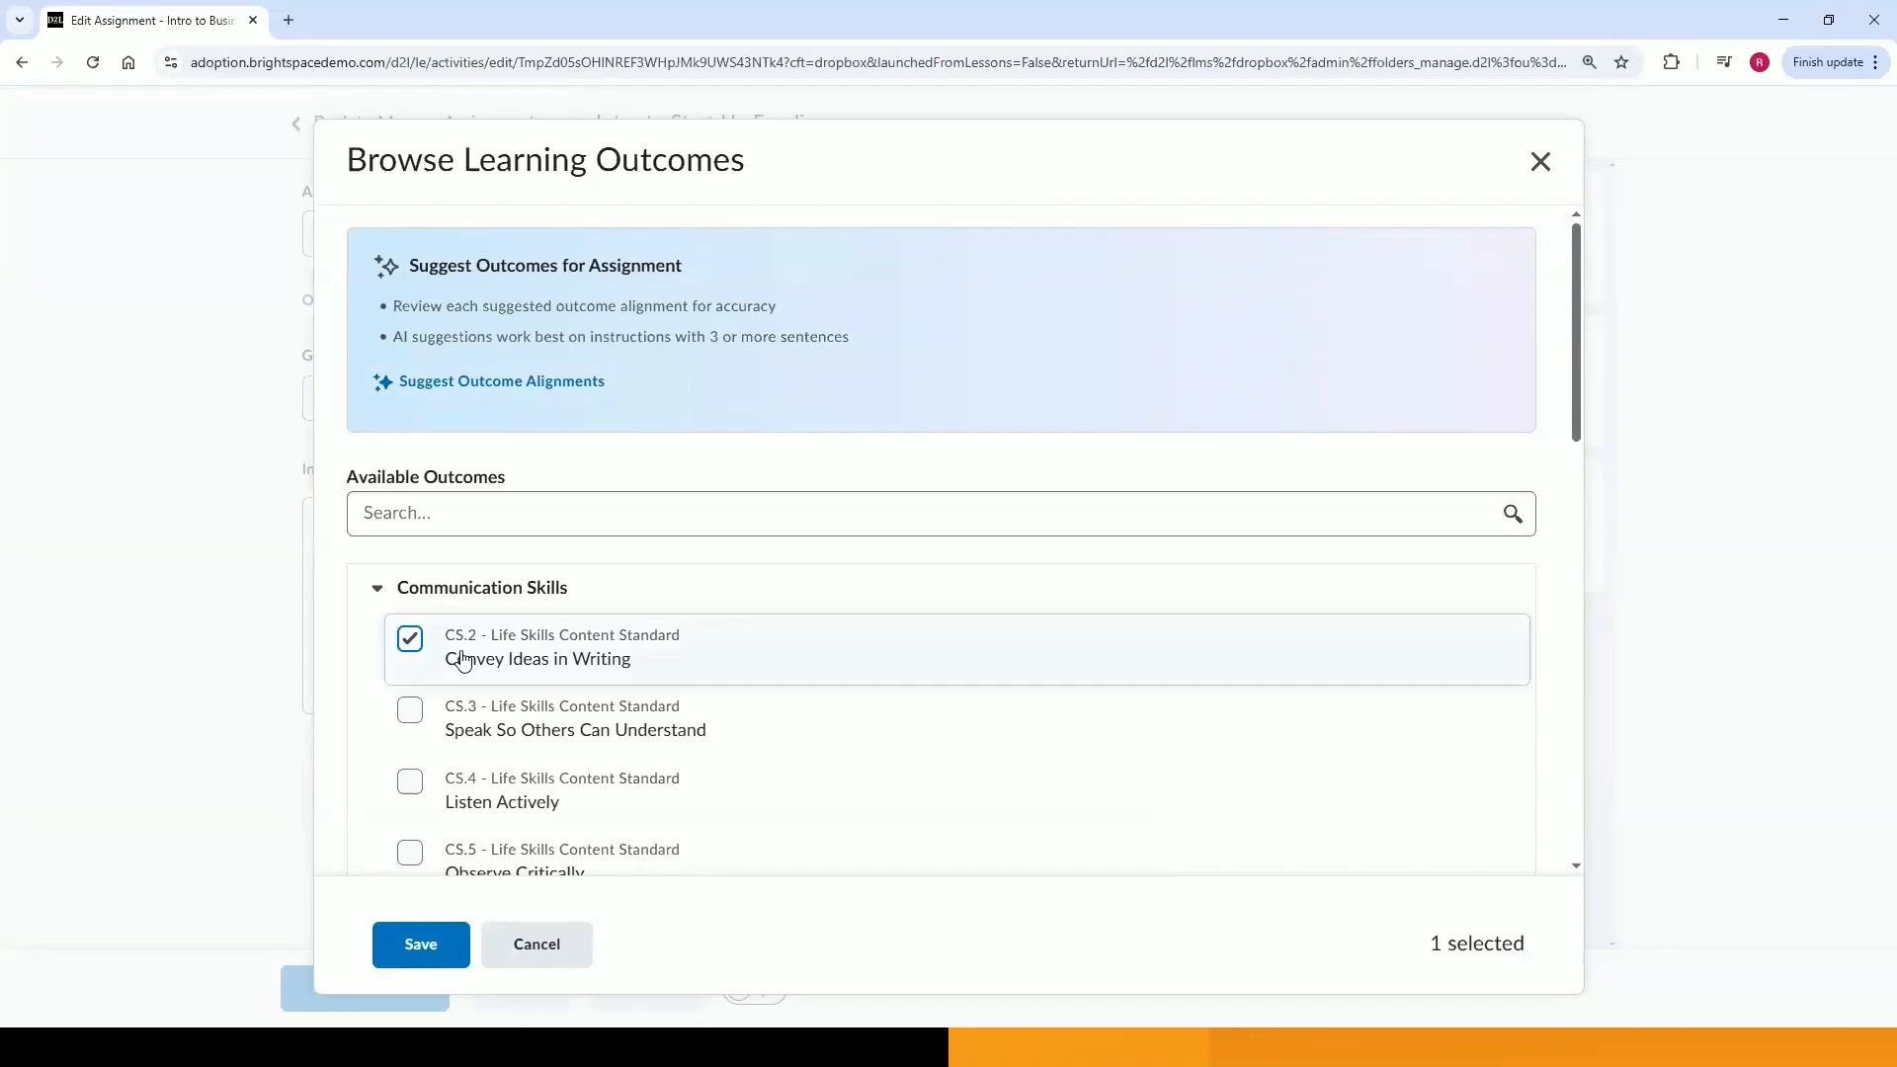
{"action": "left_click", "coordinate": [448, 514]}
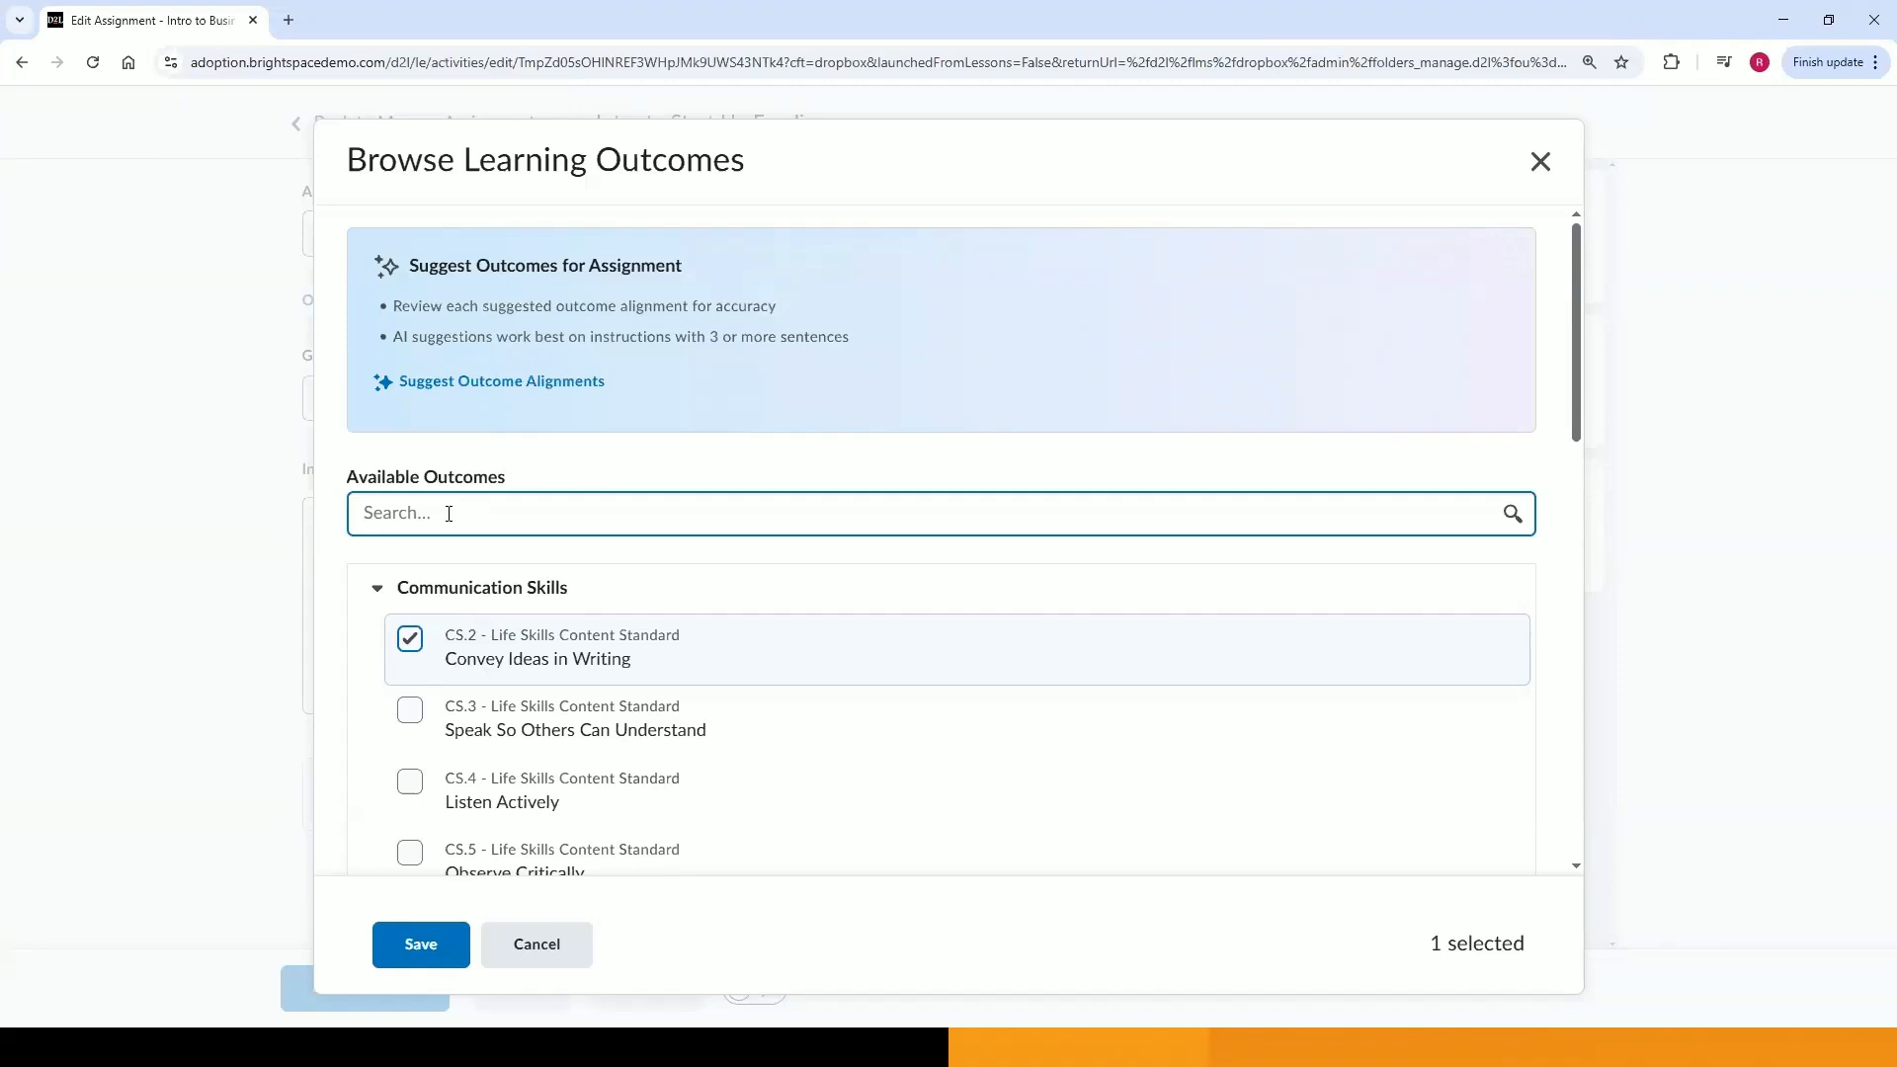
{"action": "left_click", "coordinate": [735, 395]}
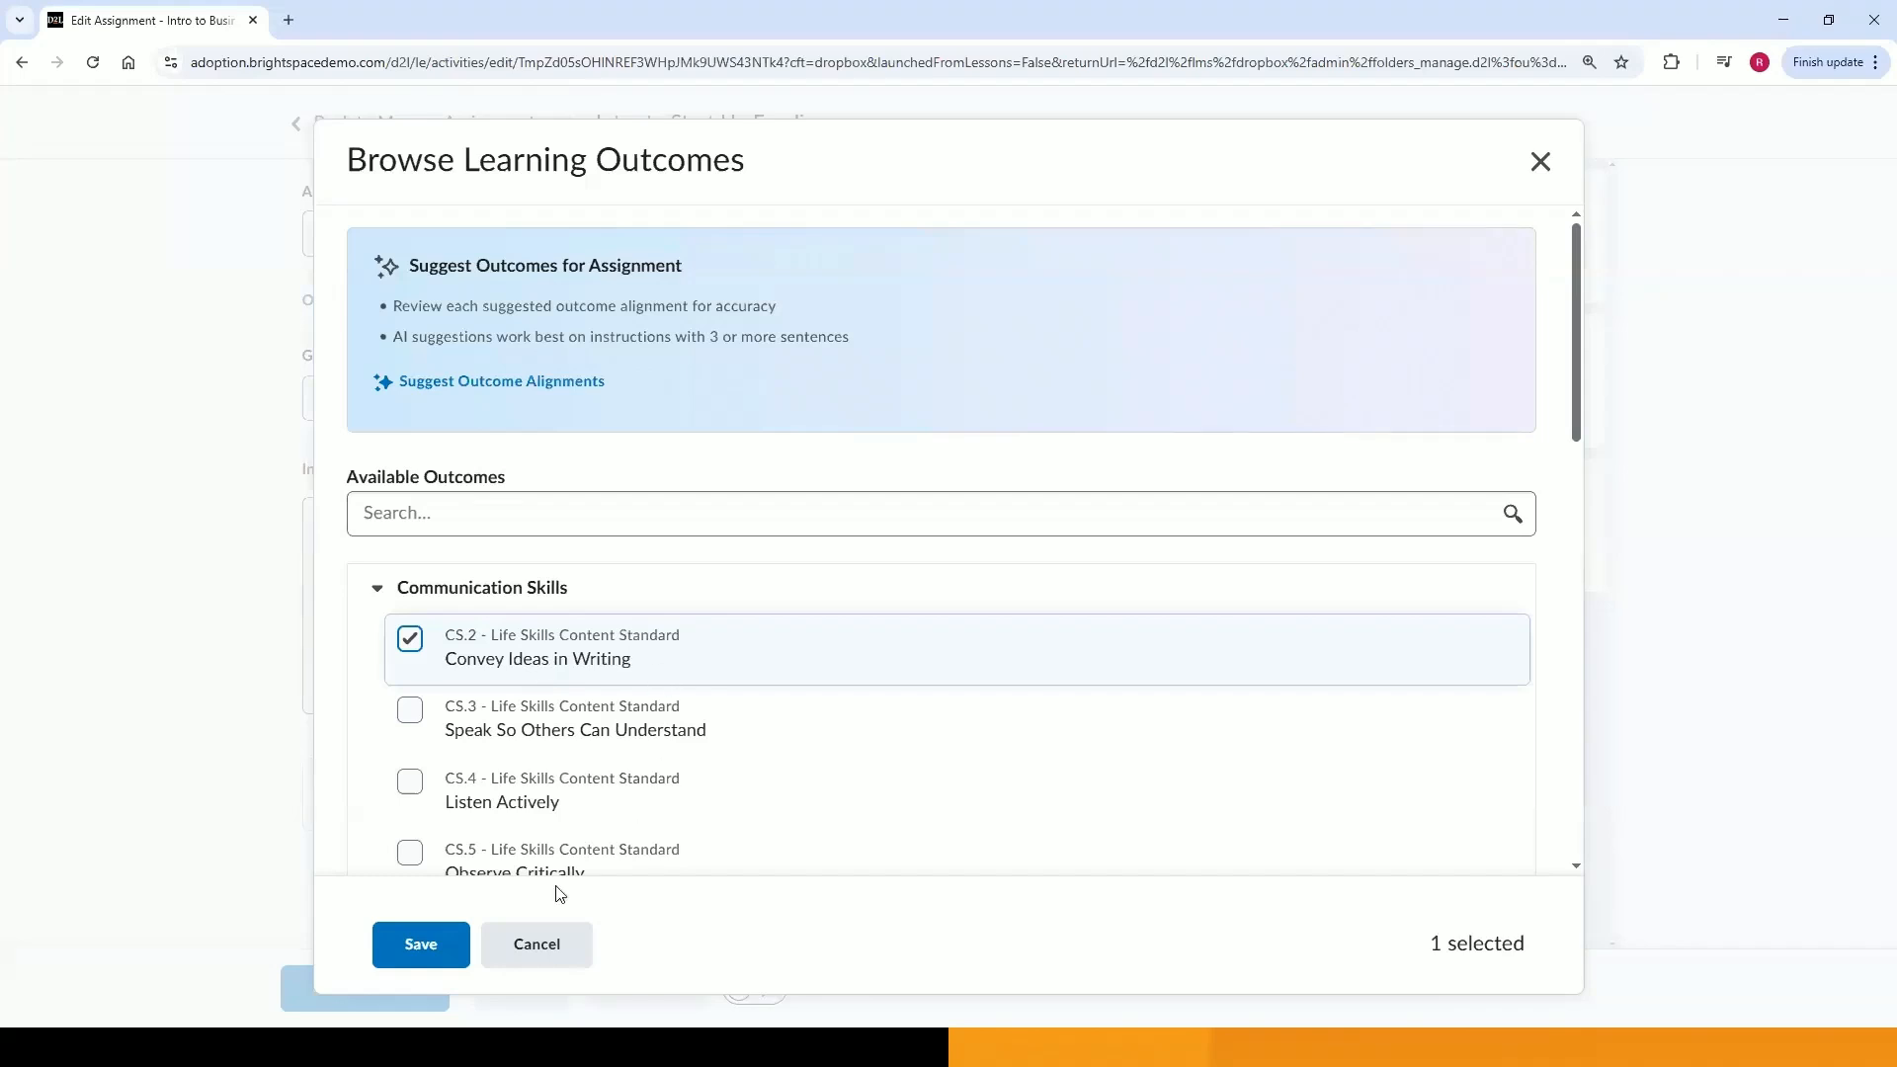
{"action": "left_click", "coordinate": [411, 946]}
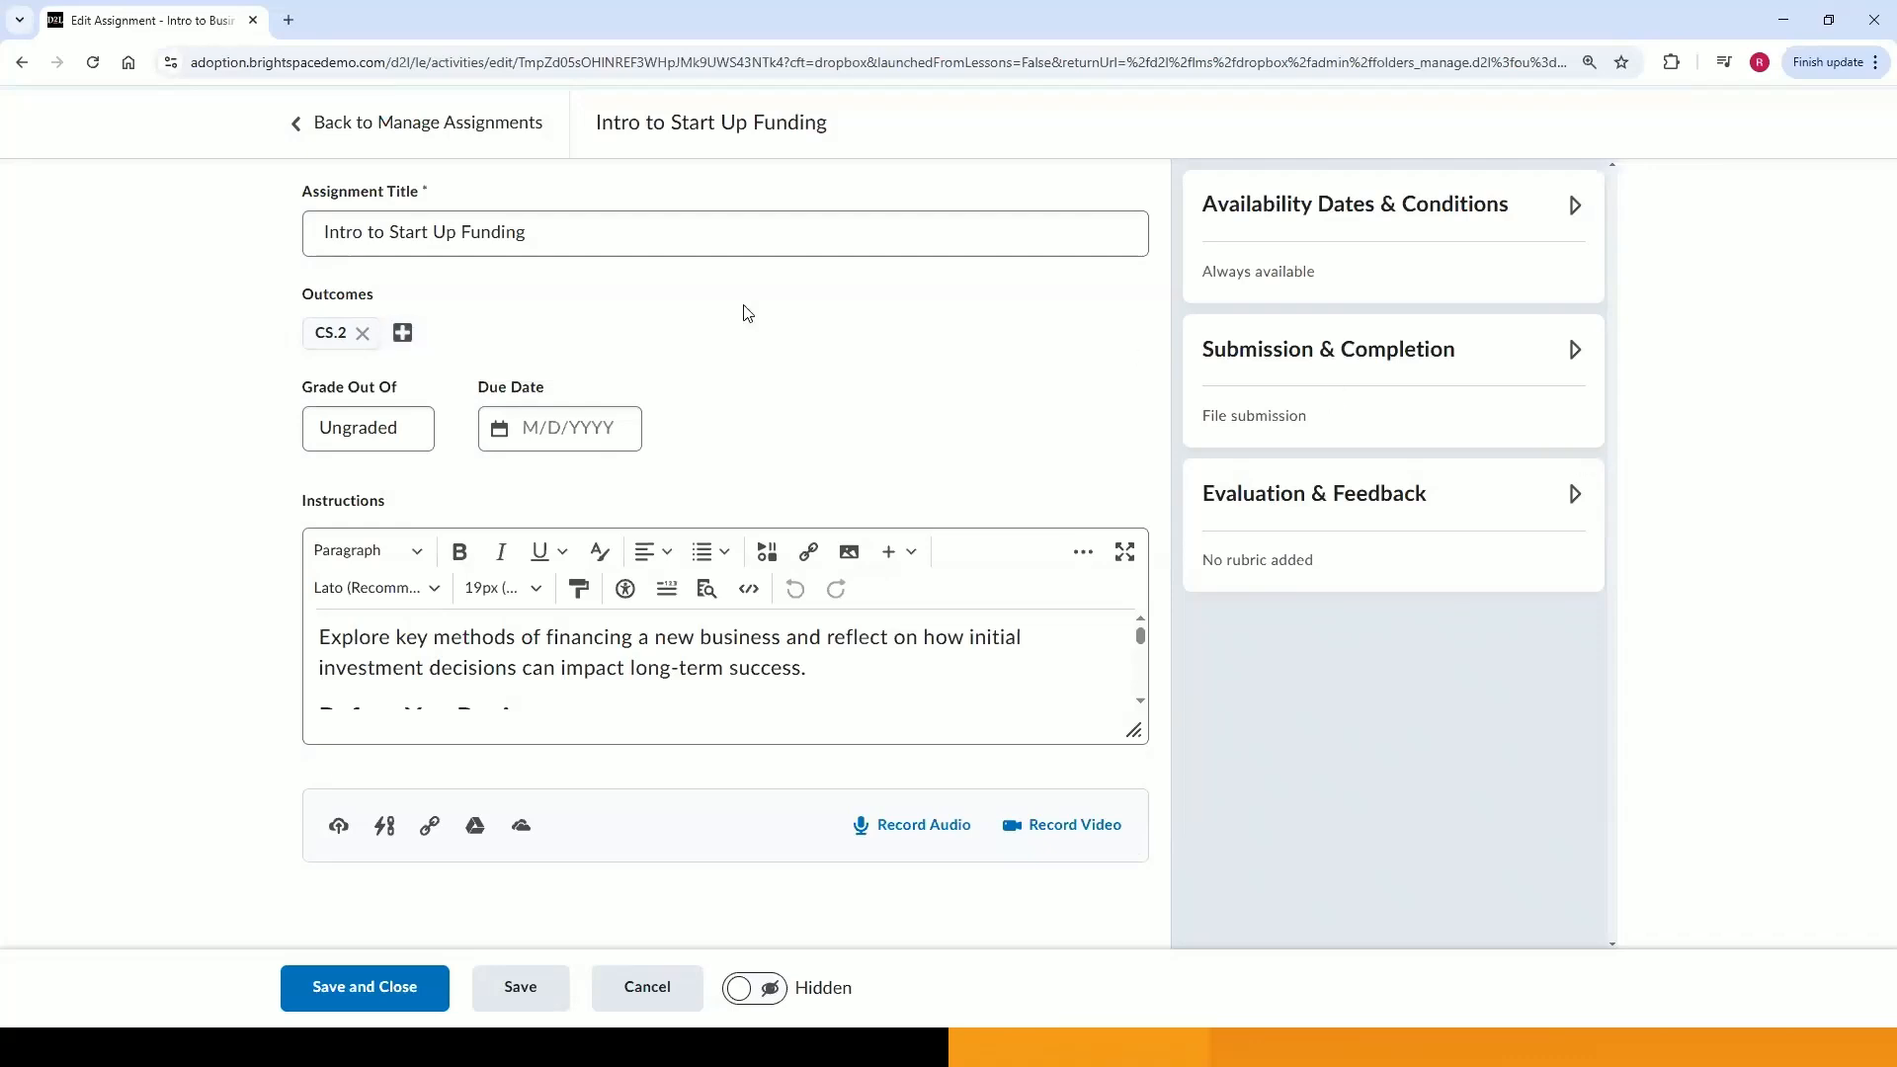
Grade the assignment out of 100 points and link it to a new grade book item.
{"action": "left_click", "coordinate": [381, 442]}
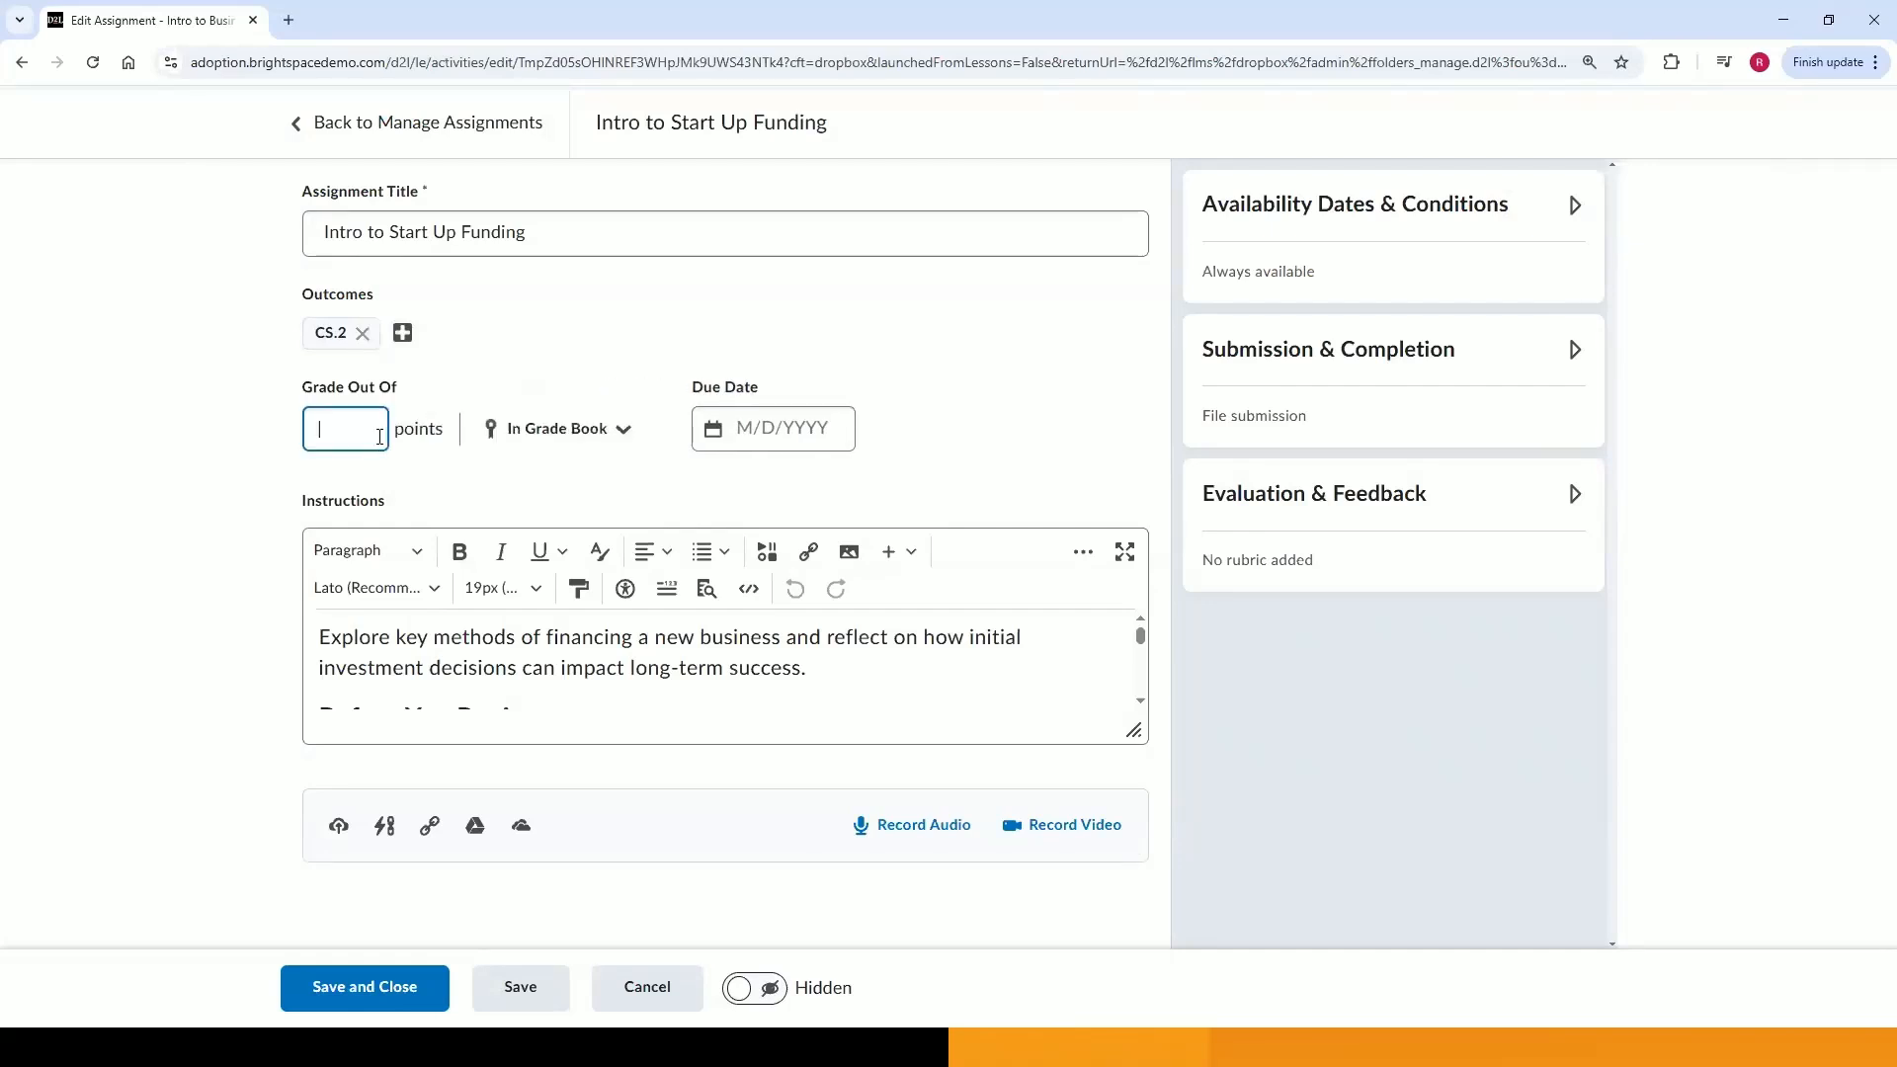
{"action": "type", "text": "100"}
{"action": "left_click", "coordinate": [449, 489]}
{"action": "left_click", "coordinate": [518, 442]}
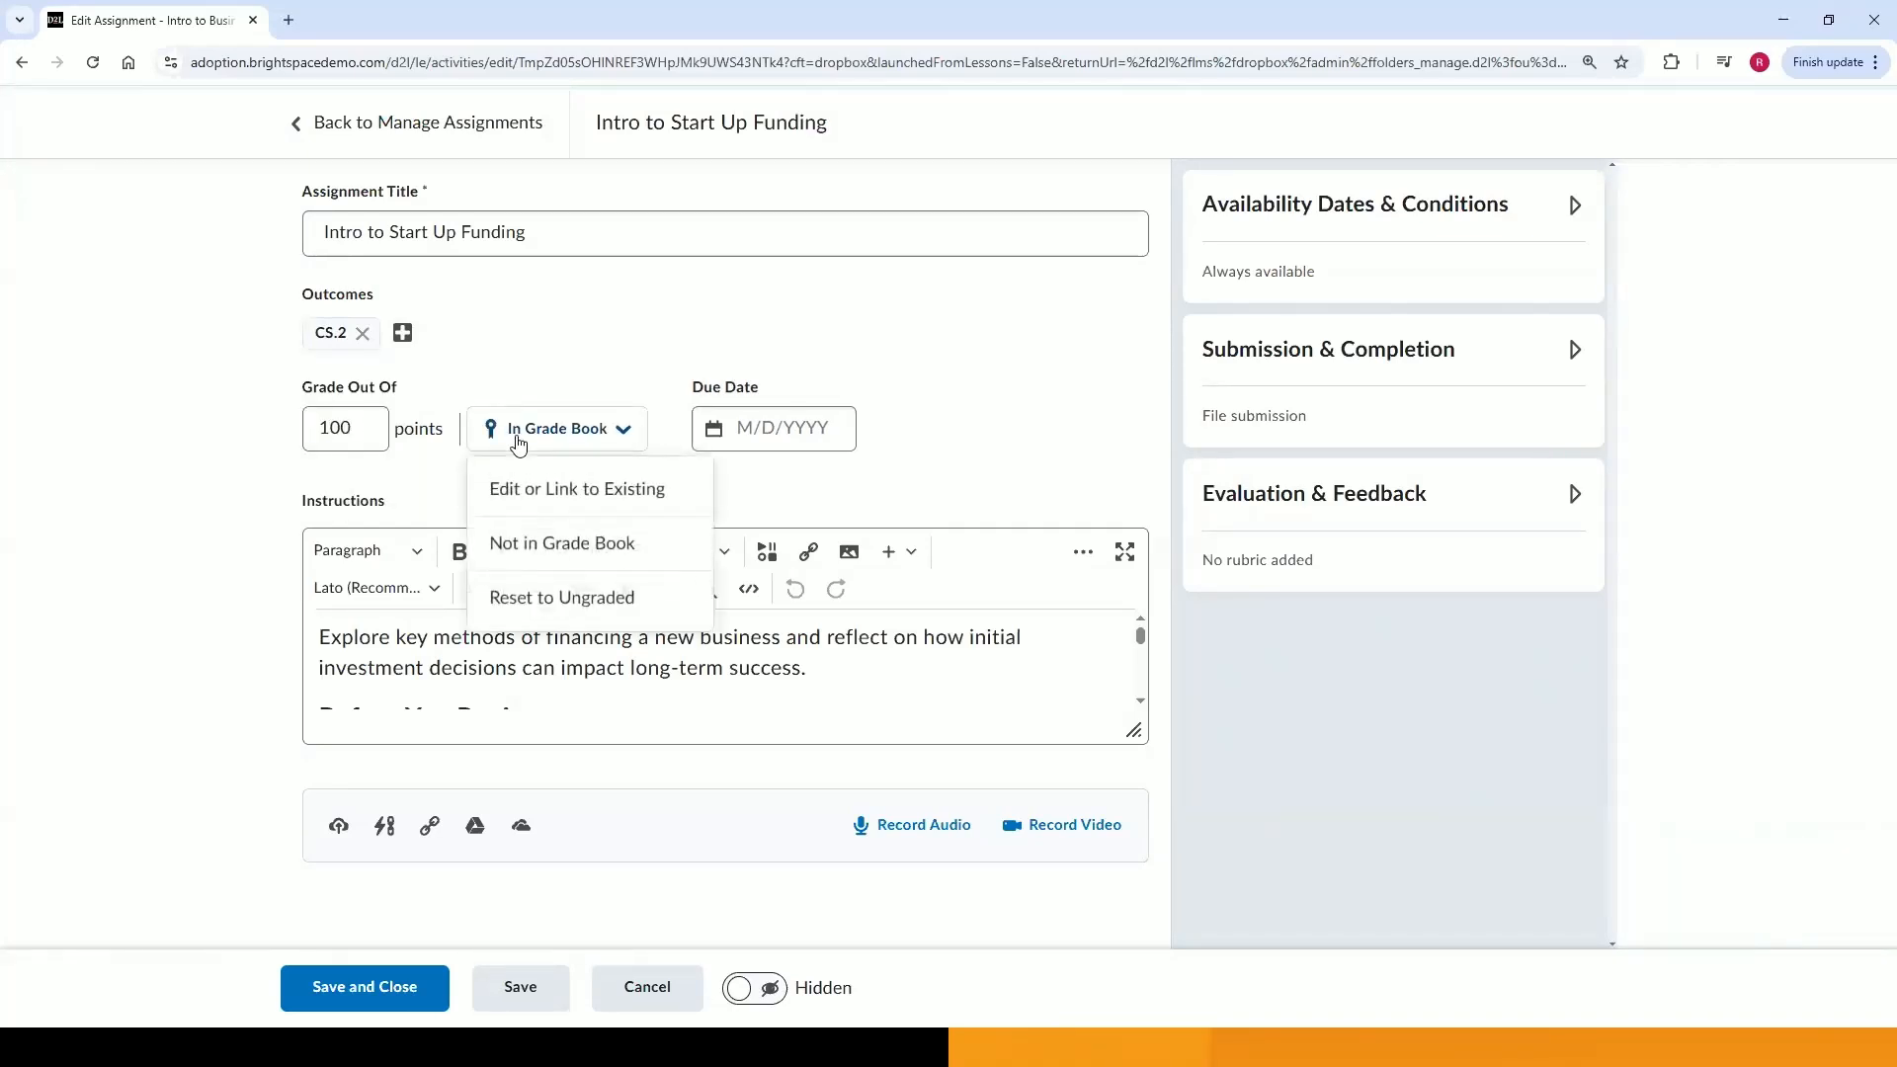
{"action": "left_click", "coordinate": [520, 506]}
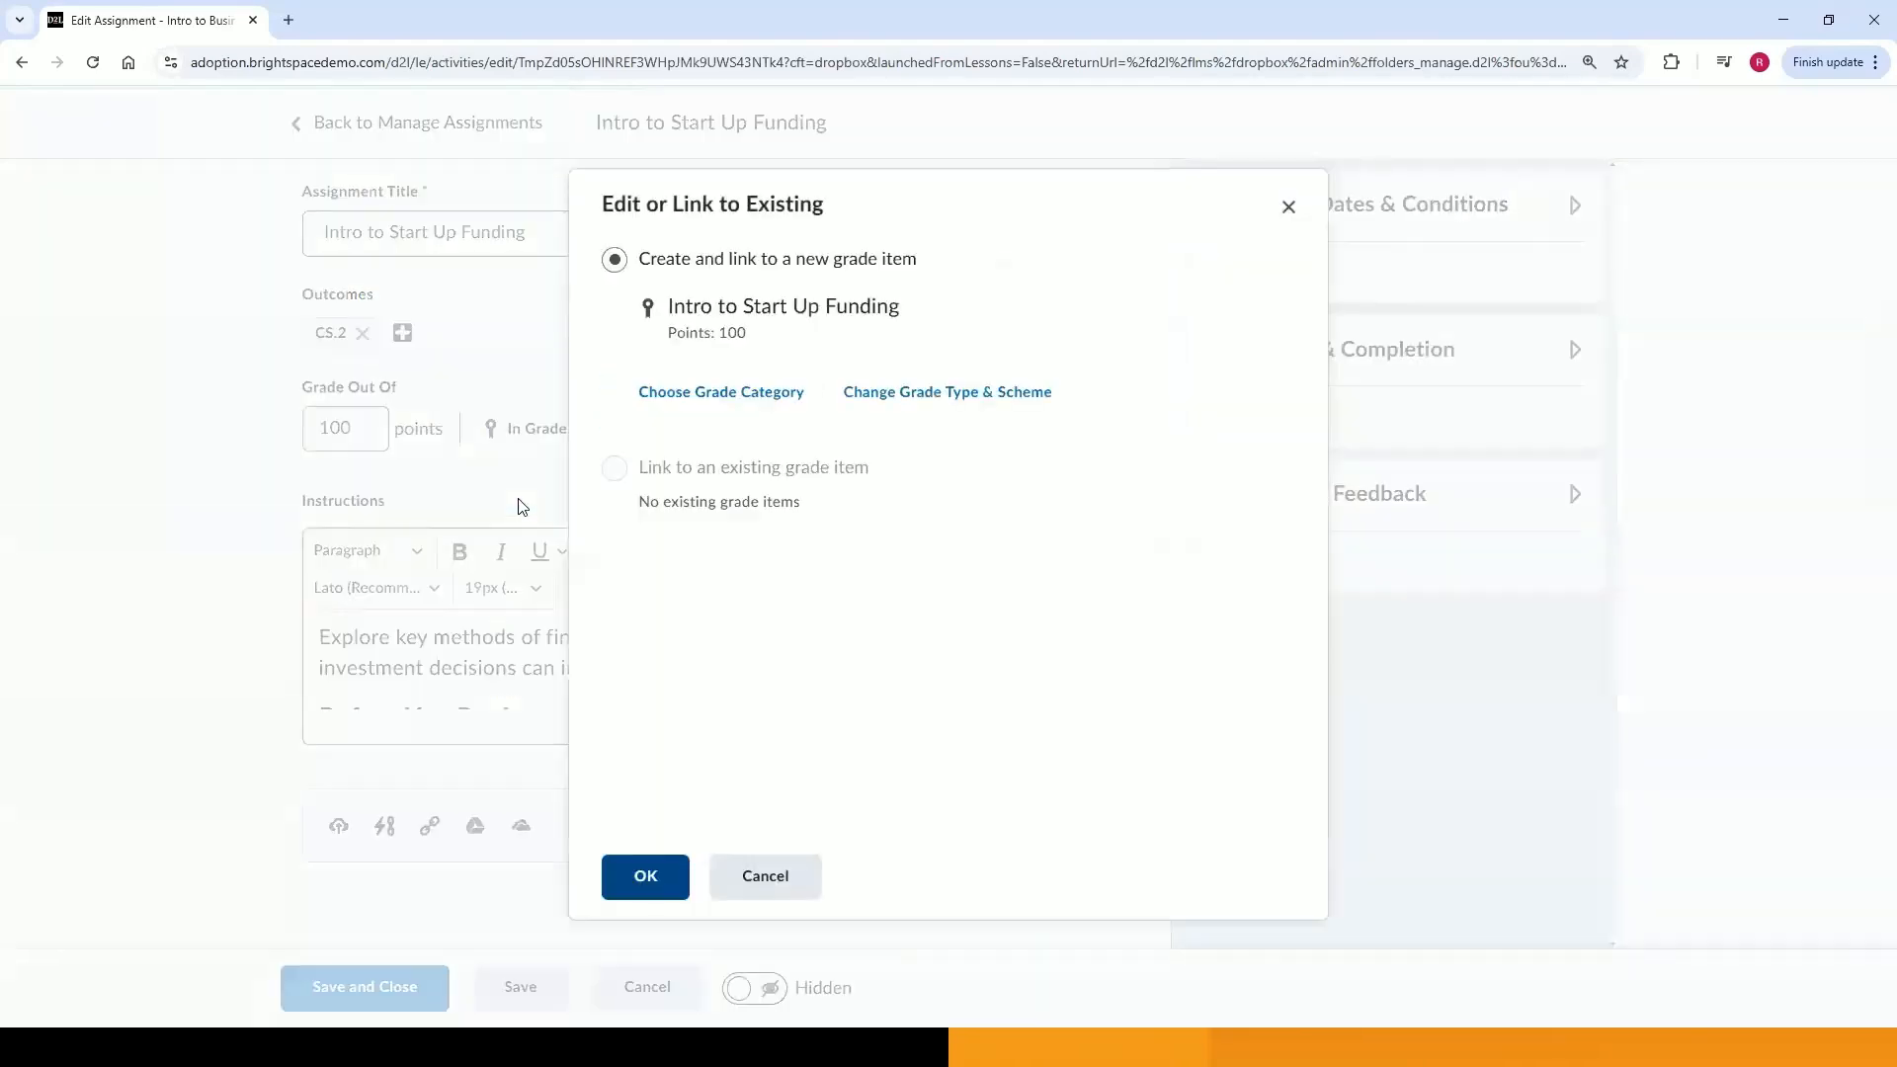
{"action": "left_click", "coordinate": [646, 875]}
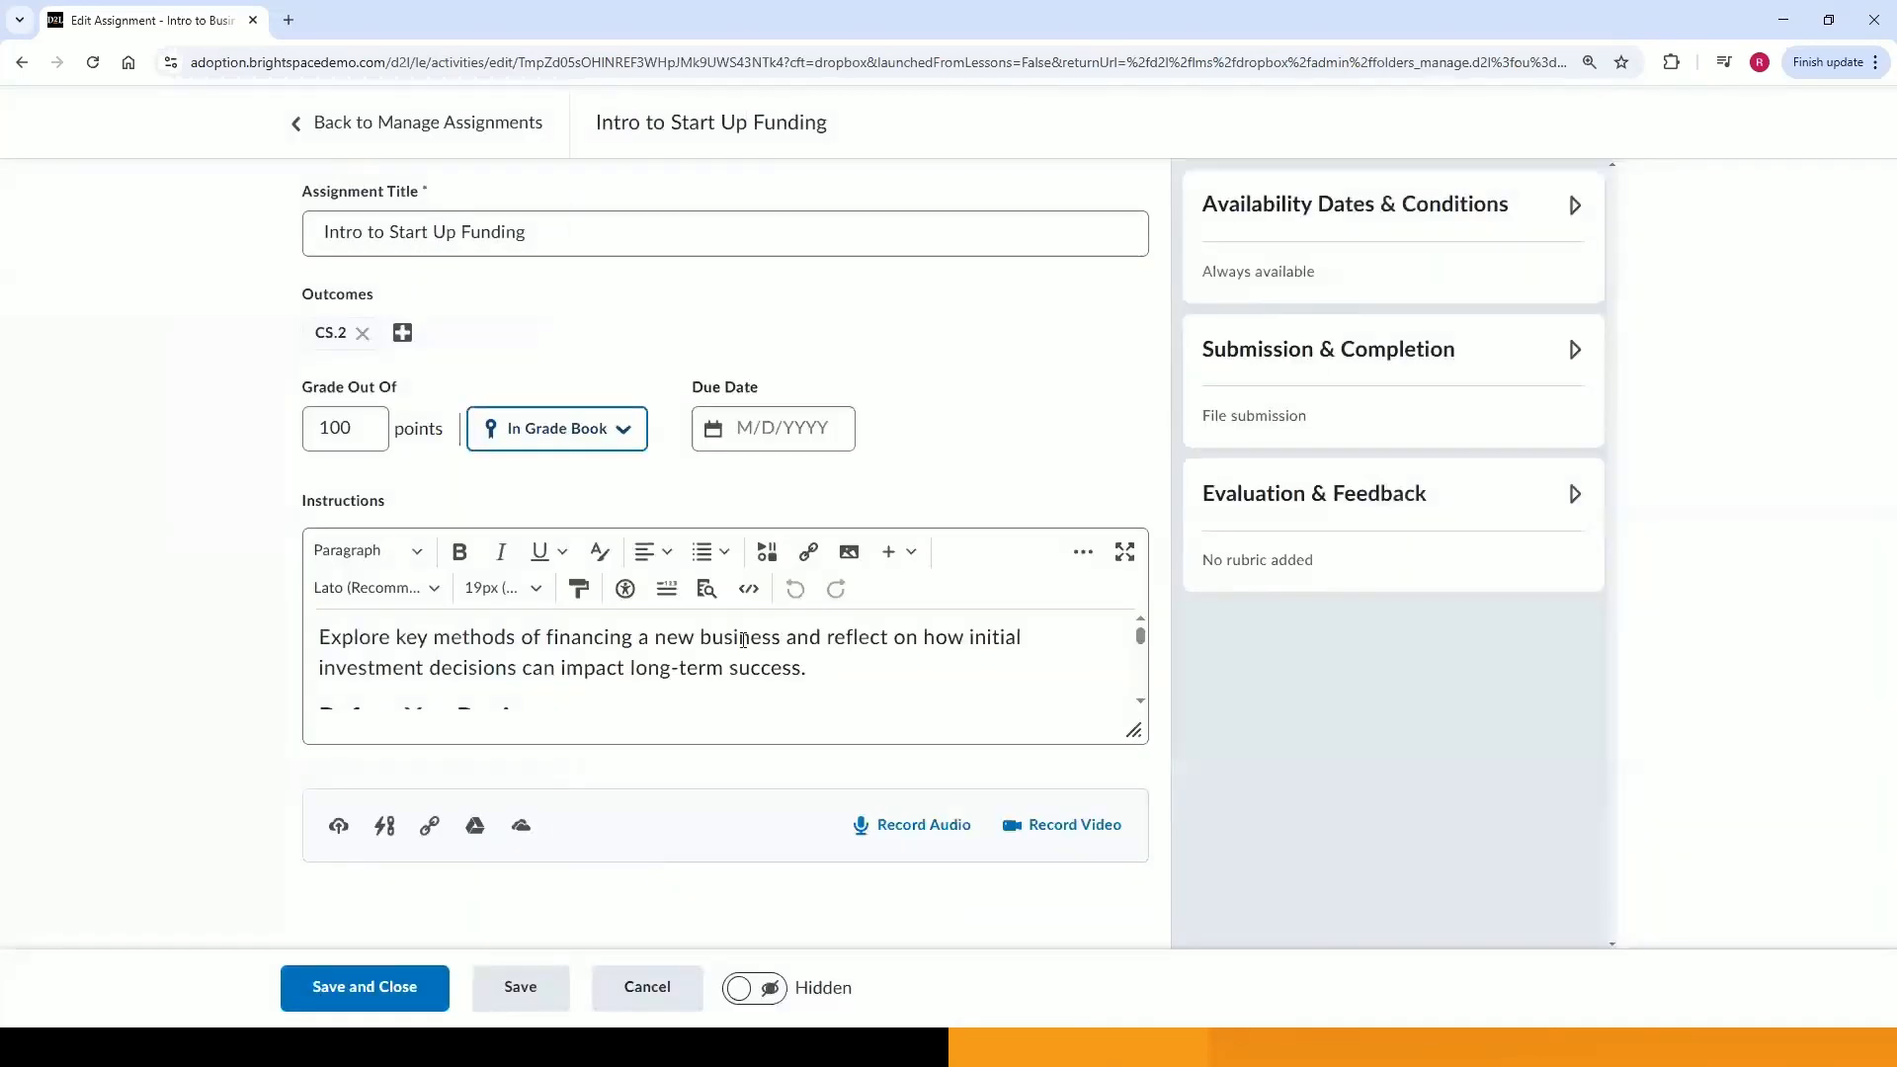
Set the assignment's due date to 5/21/2025.
{"action": "left_click", "coordinate": [789, 433]}
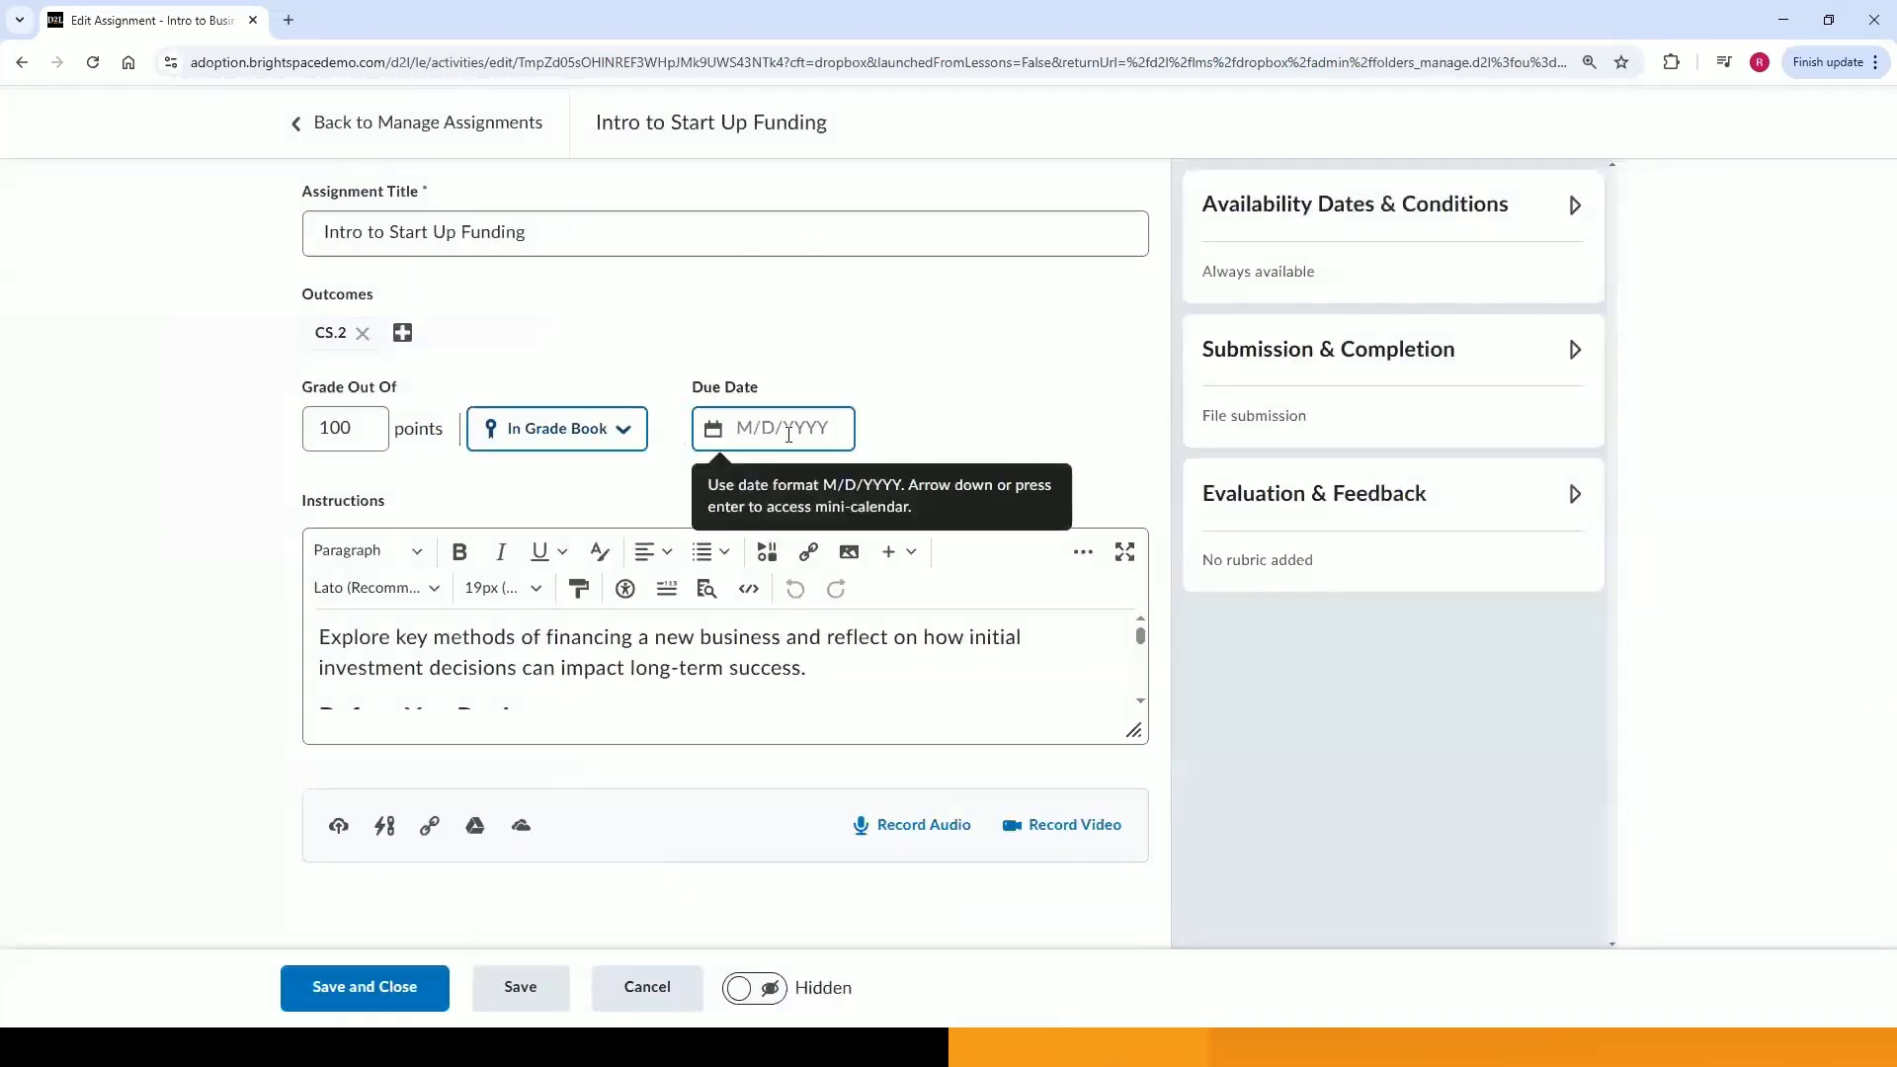
{"action": "left_click", "coordinate": [788, 433]}
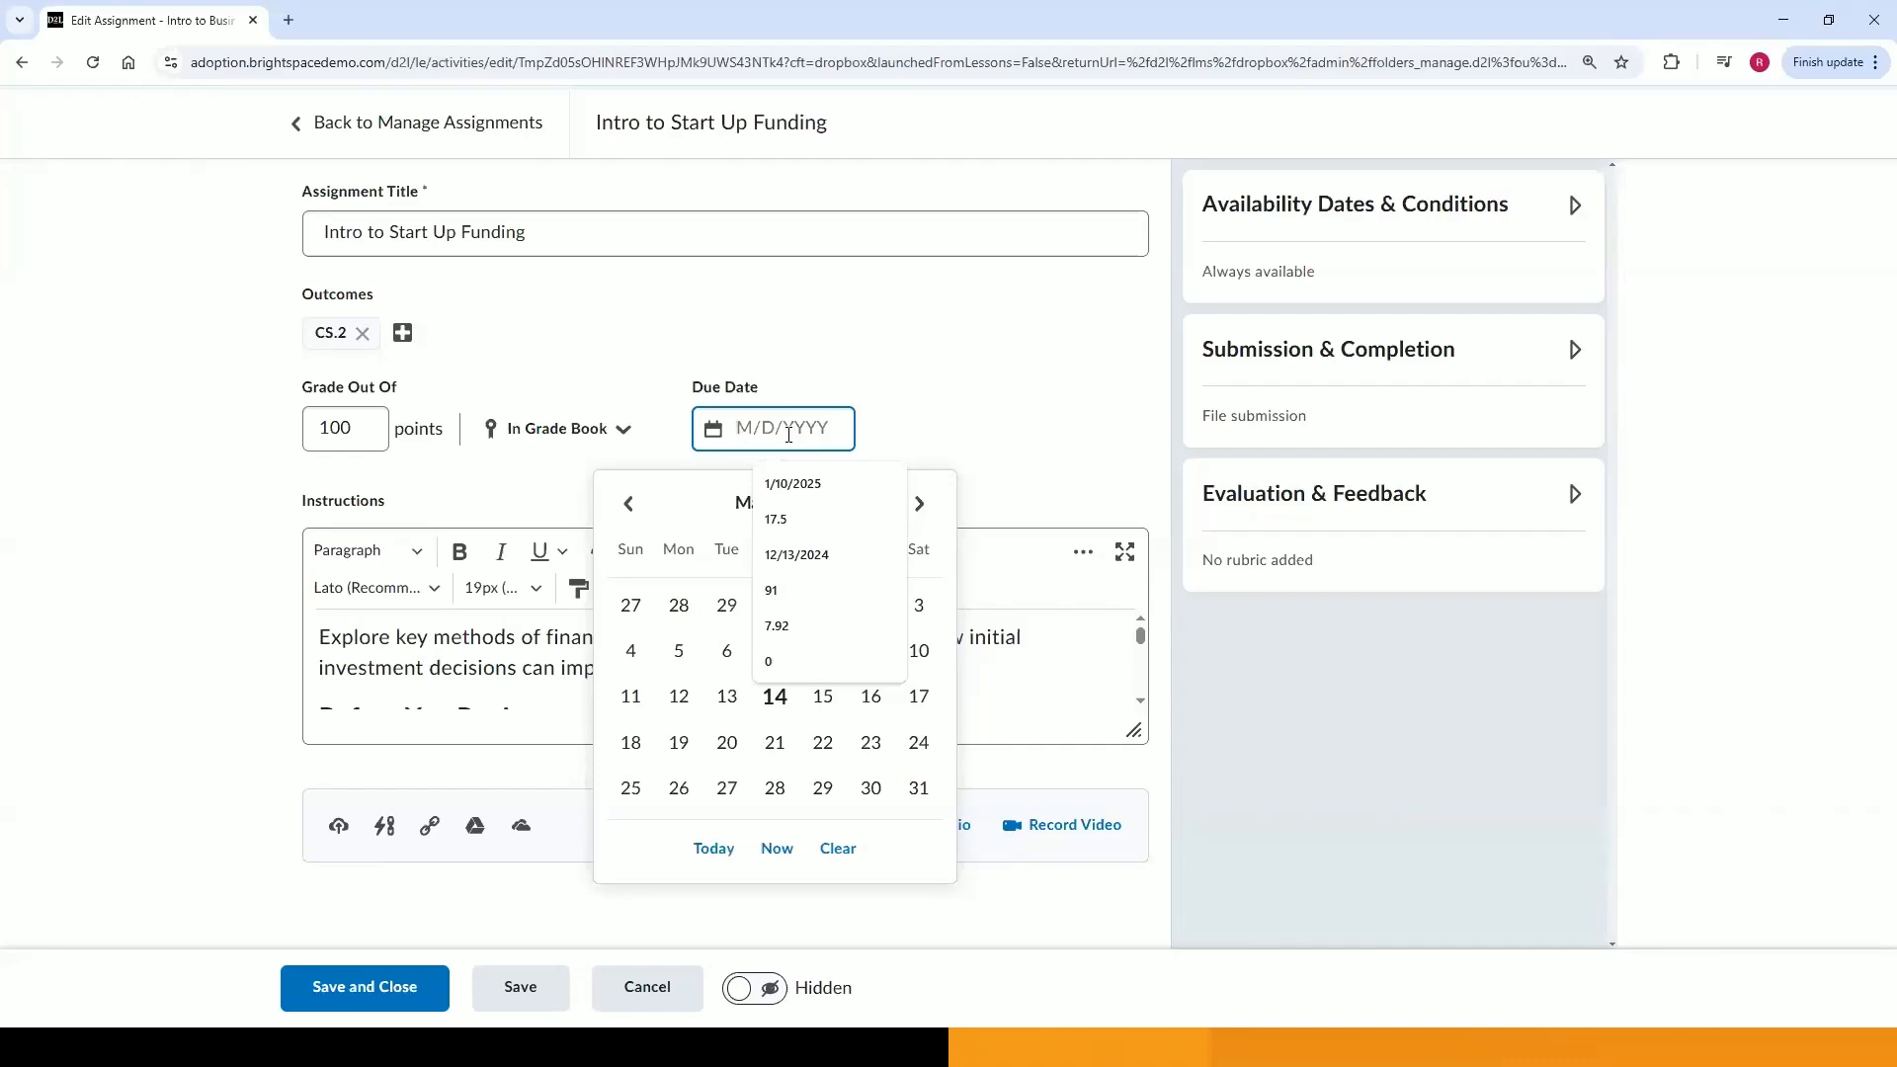
{"action": "left_click", "coordinate": [779, 755]}
Set the assignment's due time to 5:00 PM.
{"action": "left_click", "coordinate": [891, 436]}
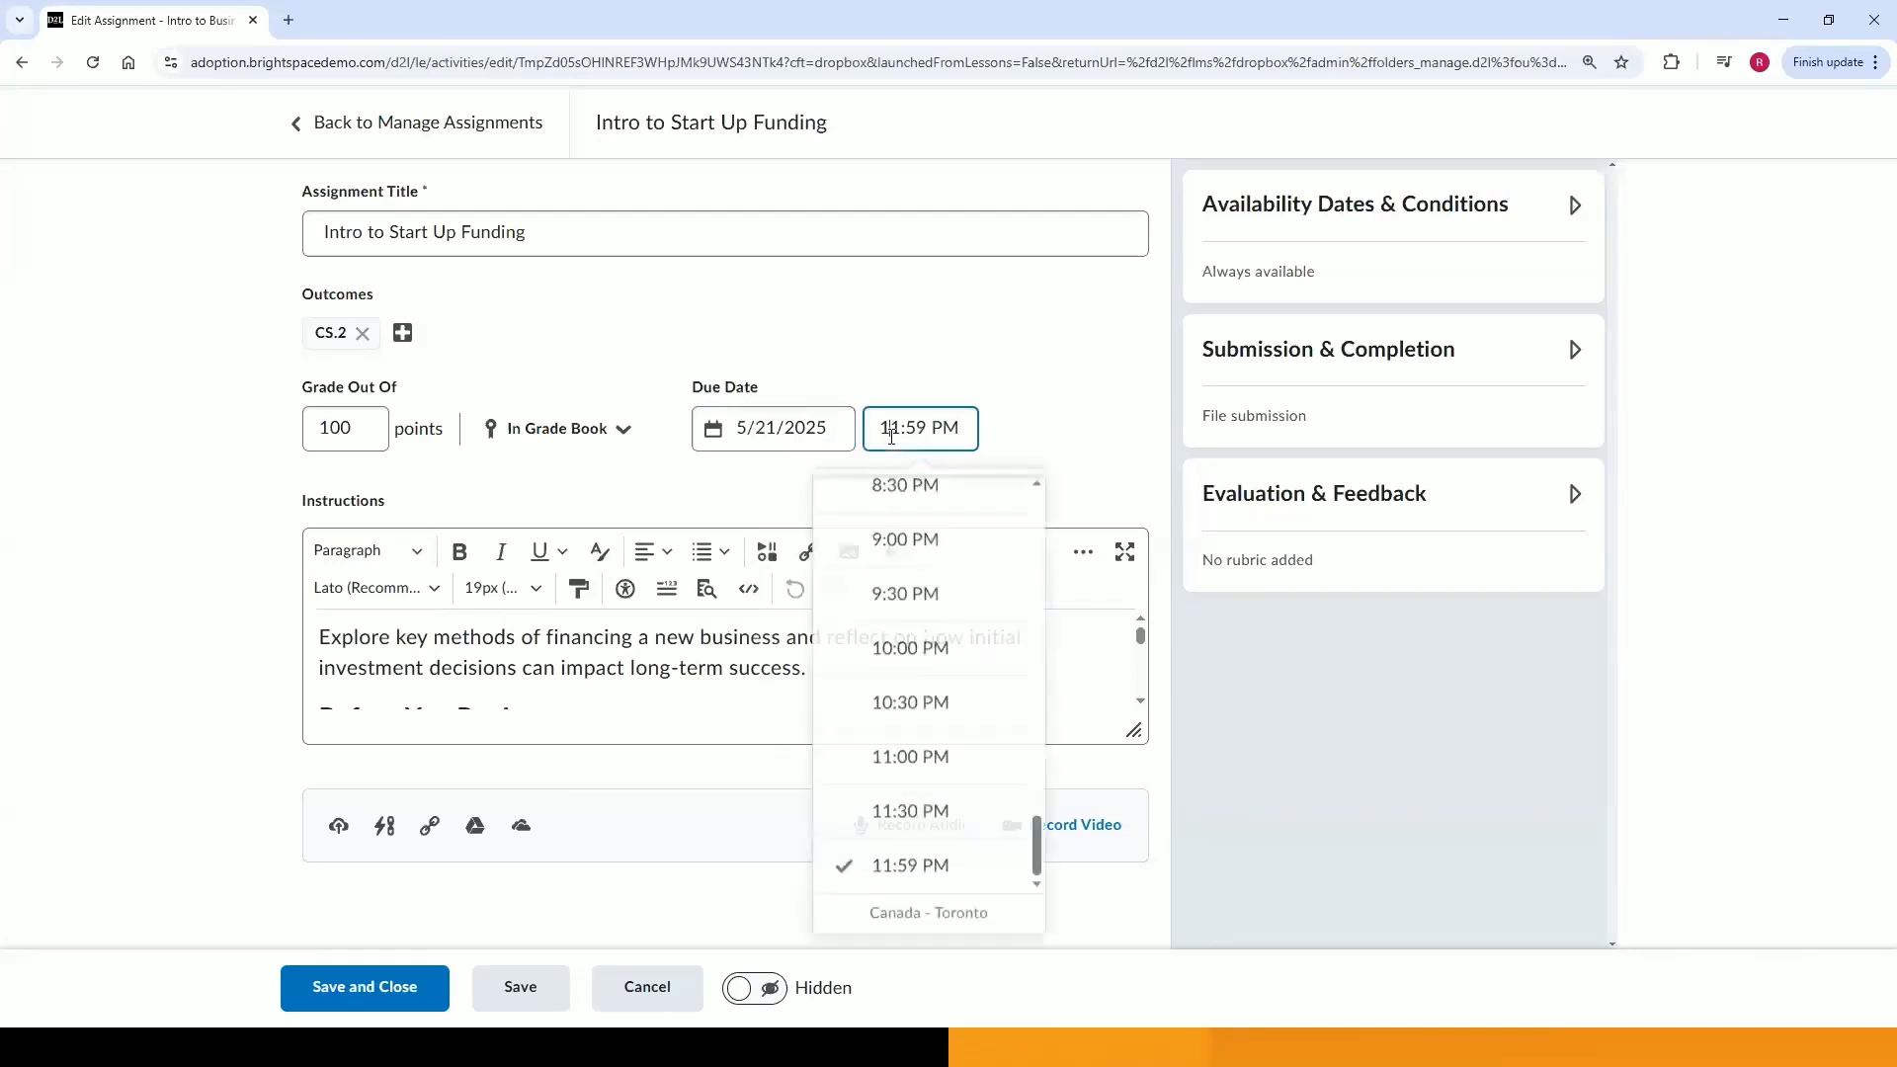
{"action": "scroll", "coordinate": [897, 664], "scroll_direction": "up", "scroll_amount": 5}
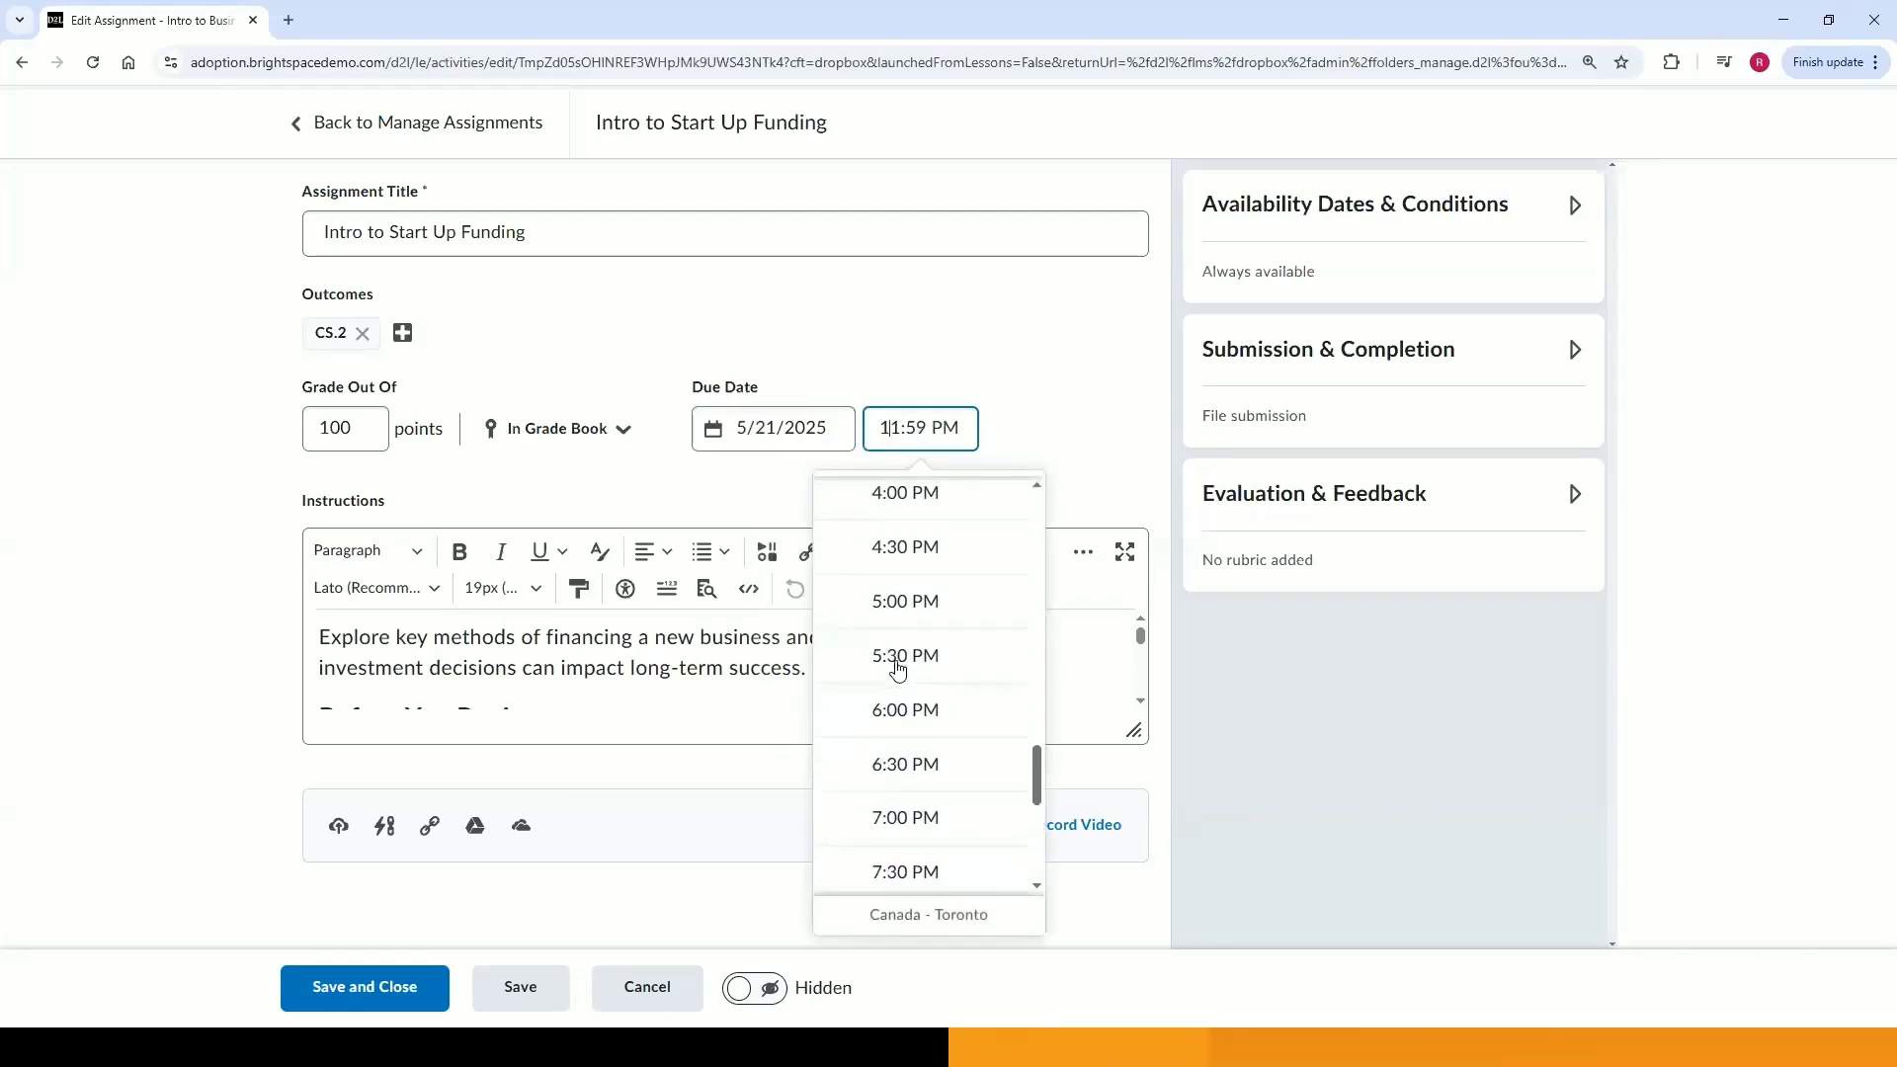
{"action": "left_click", "coordinate": [903, 602]}
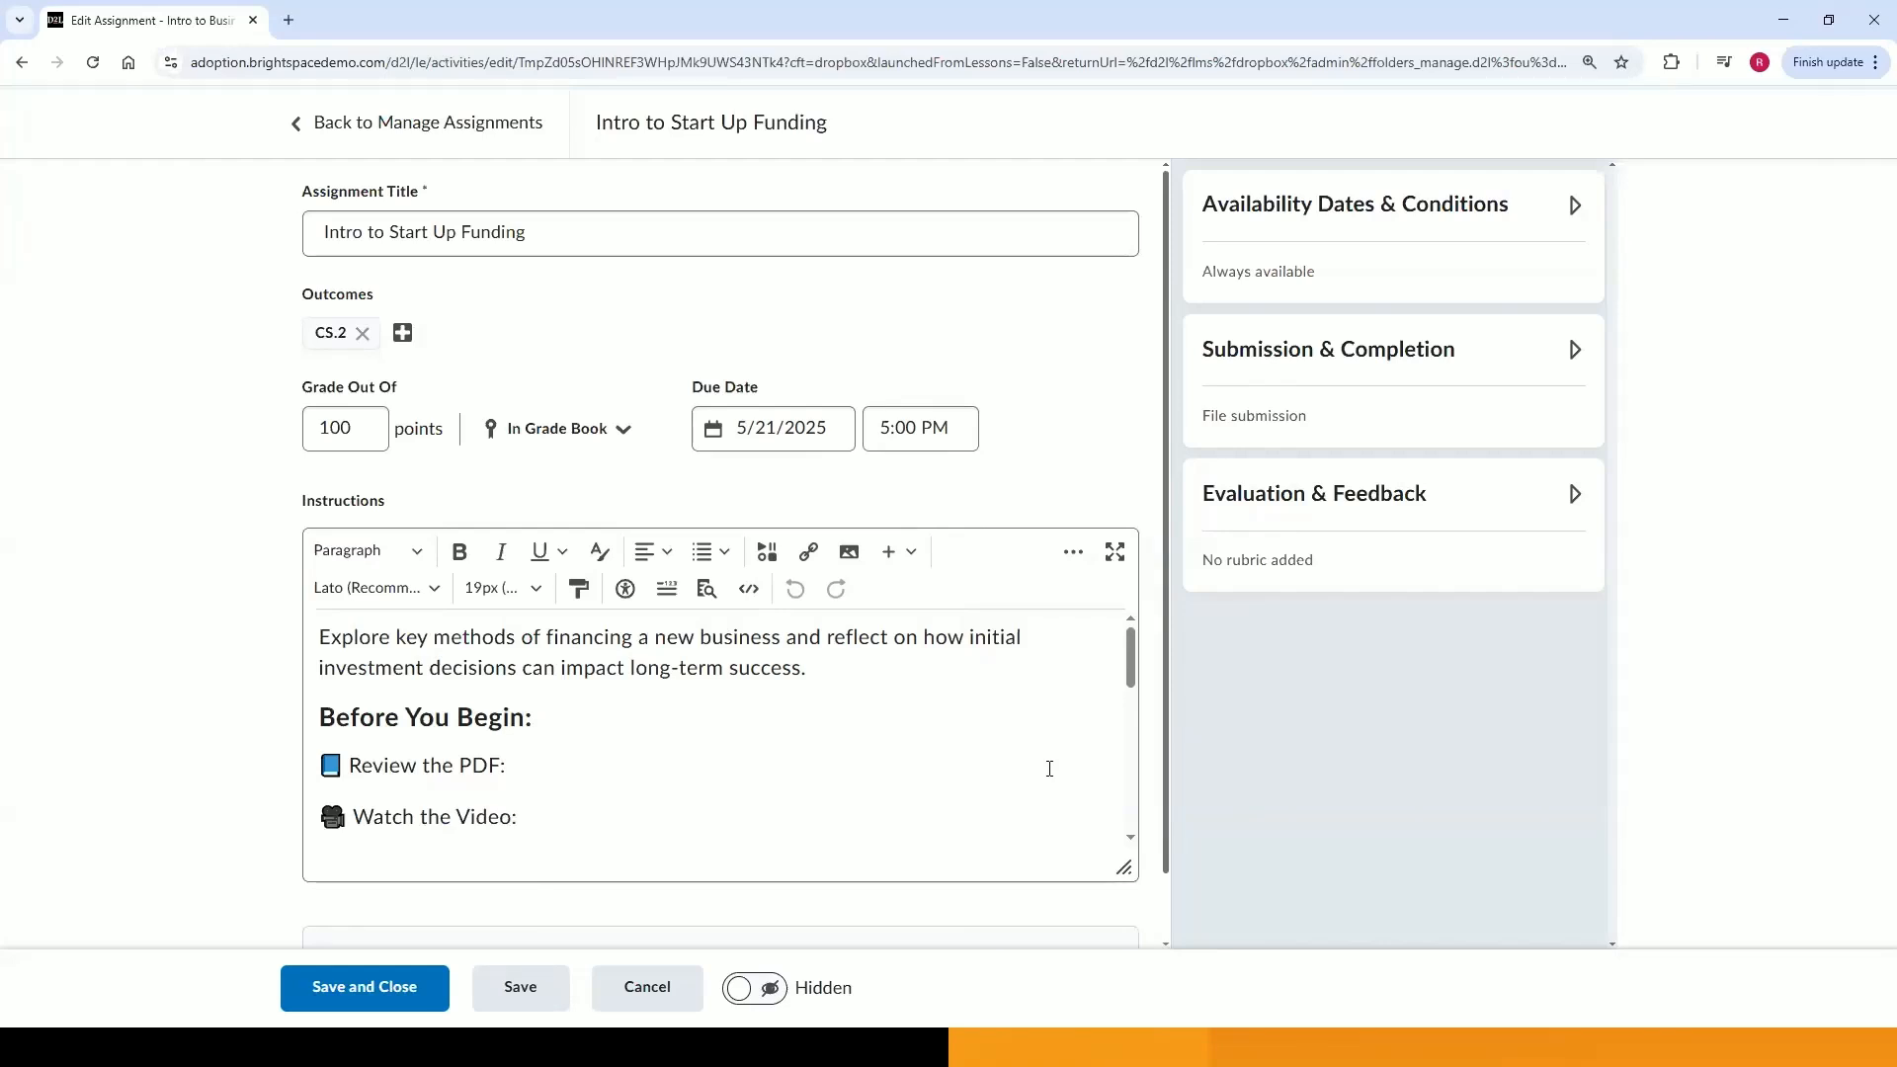
In the expanded instructions editor, bold the three 'Before You Begin' item labels.
{"action": "left_click", "coordinate": [1114, 551]}
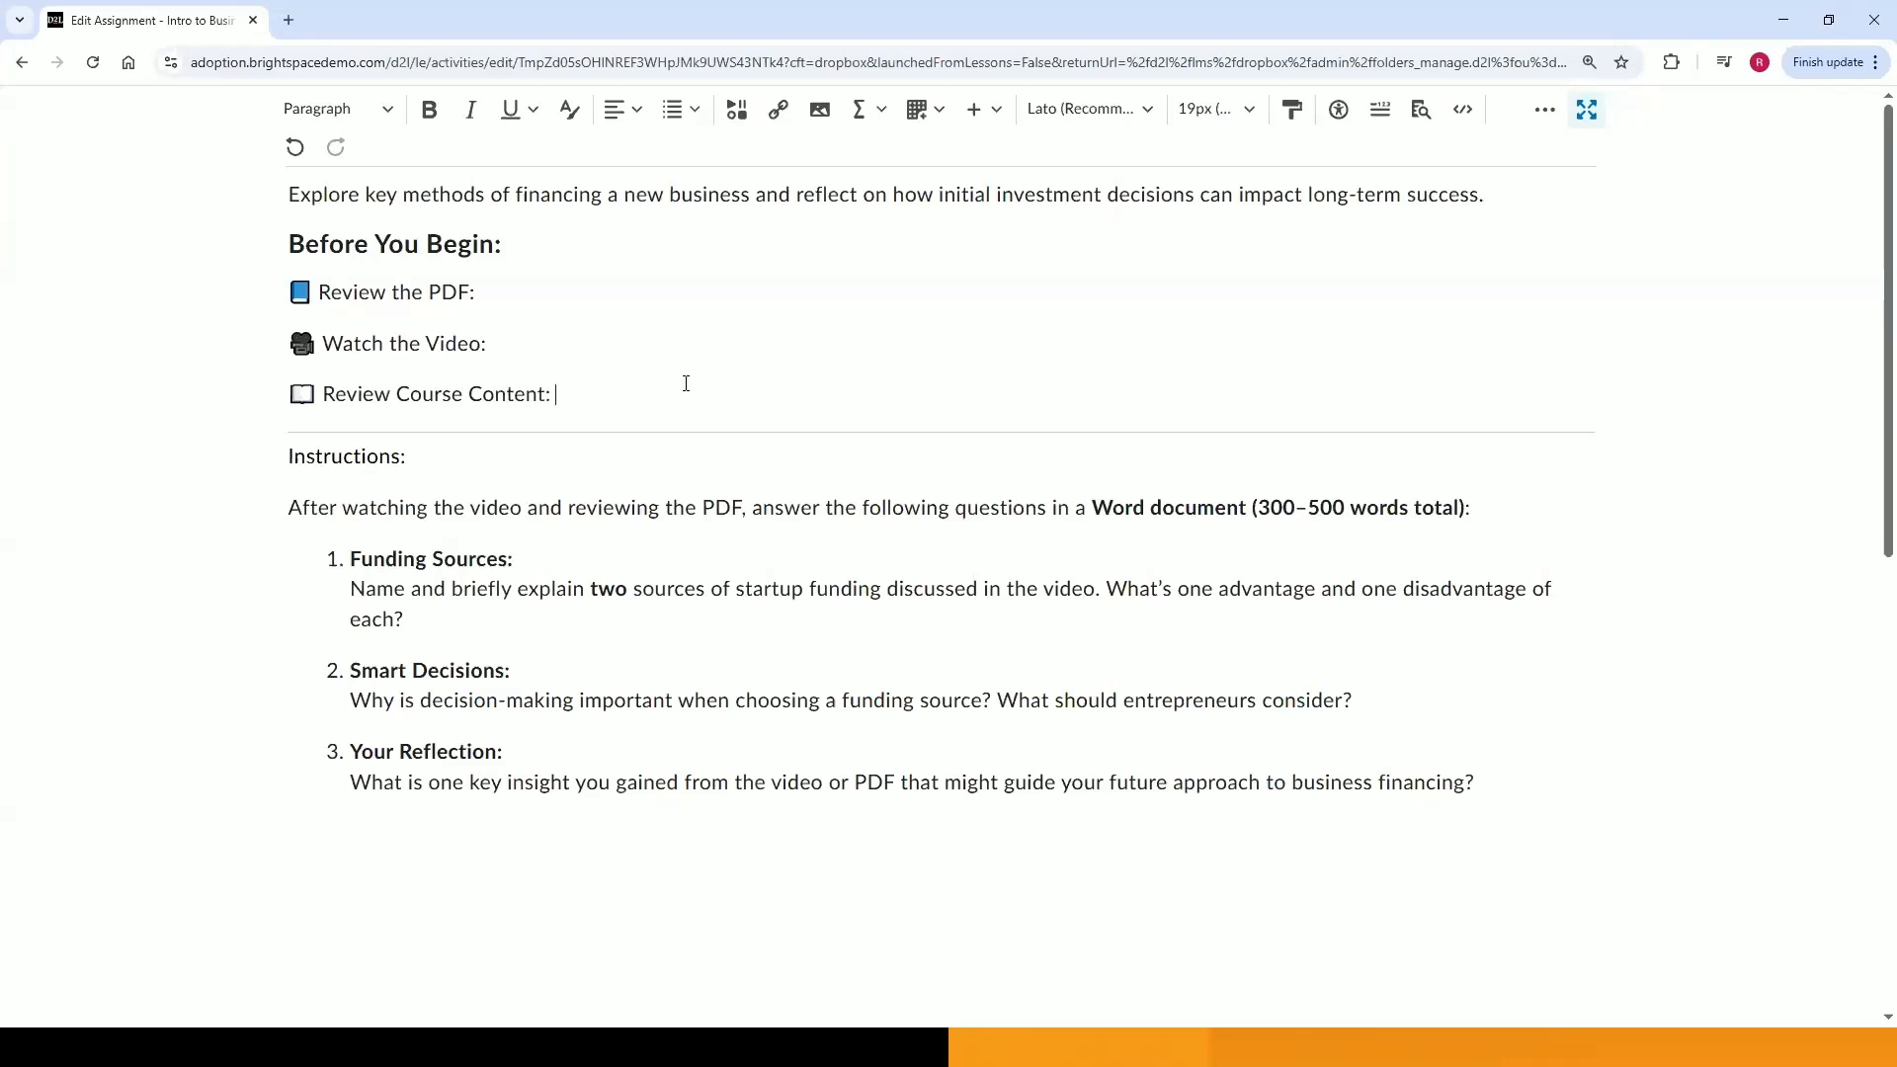
{"action": "left_click_drag", "start_coordinate": [325, 293], "coordinate": [483, 294]}
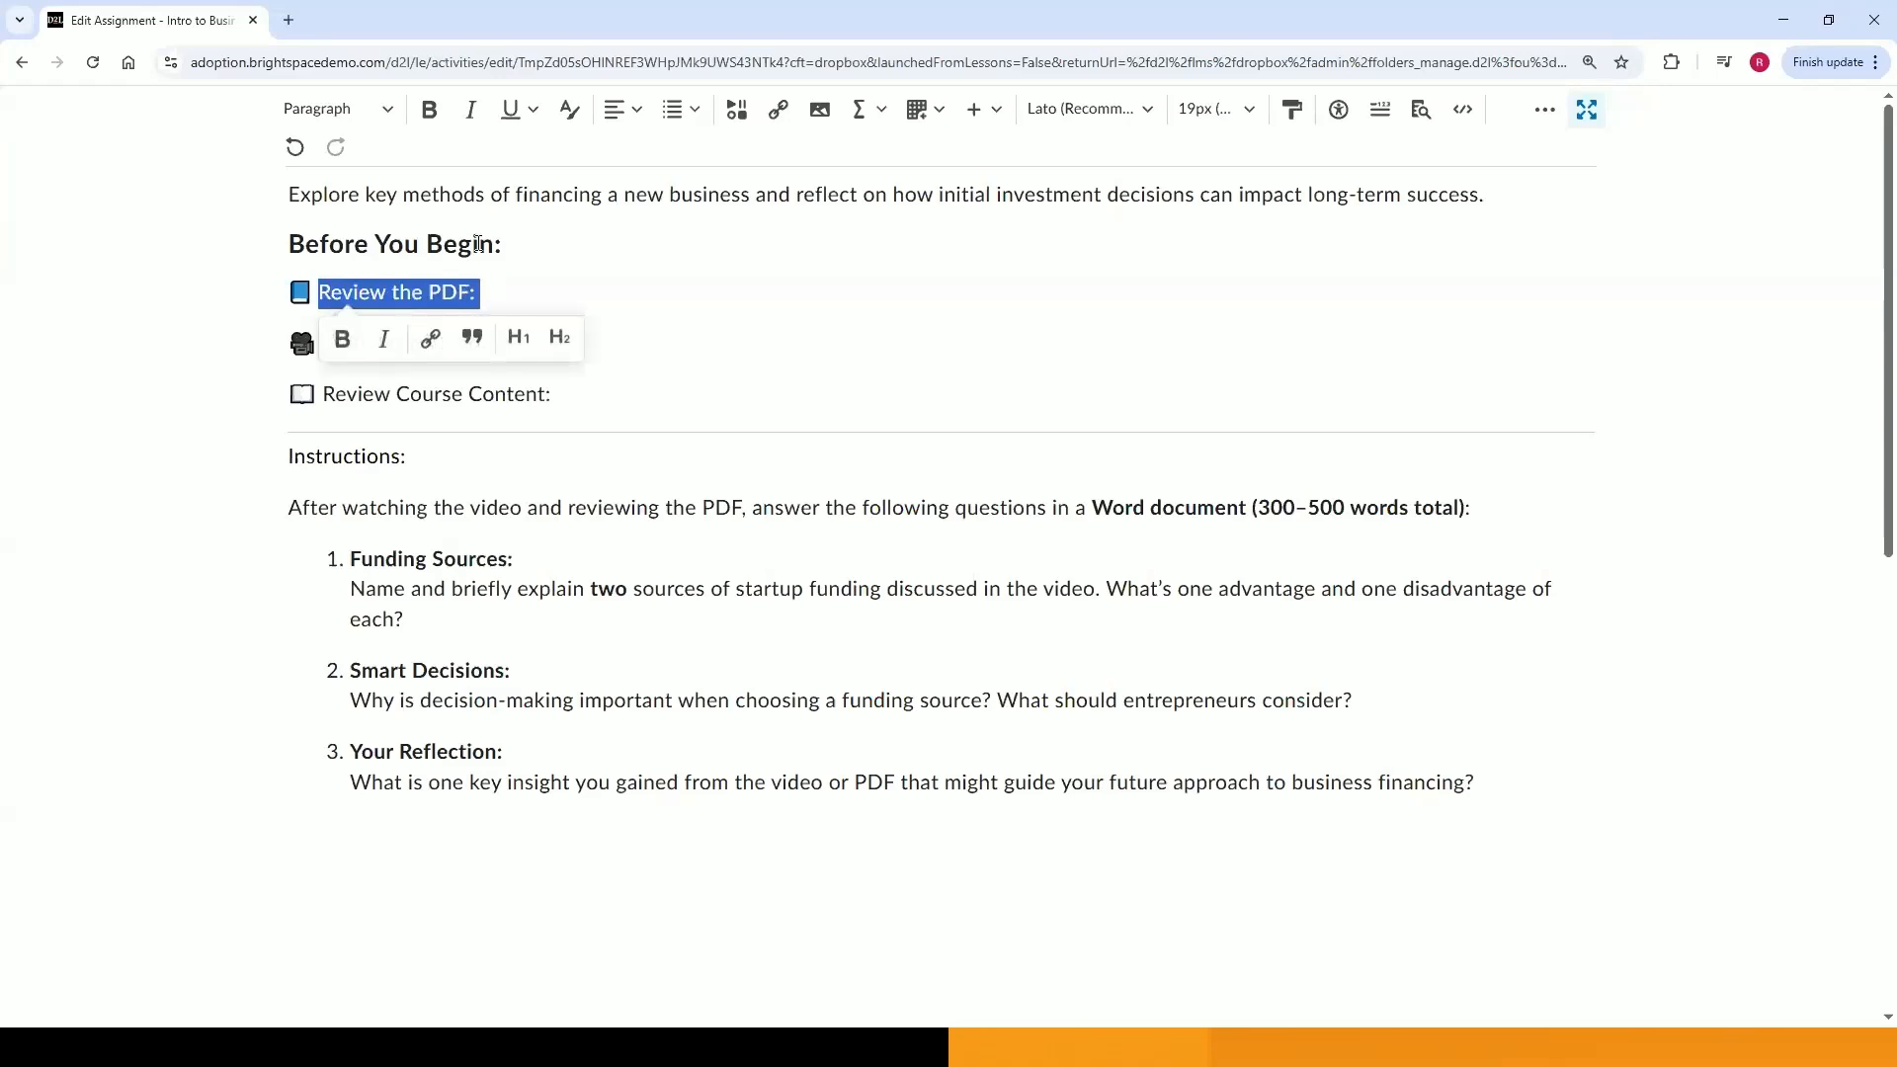
{"action": "left_click", "coordinate": [429, 109]}
{"action": "left_click_drag", "start_coordinate": [323, 344], "coordinate": [320, 394]}
{"action": "left_click", "coordinate": [429, 113]}
{"action": "left_click", "coordinate": [429, 108]}
{"action": "left_click", "coordinate": [606, 398]}
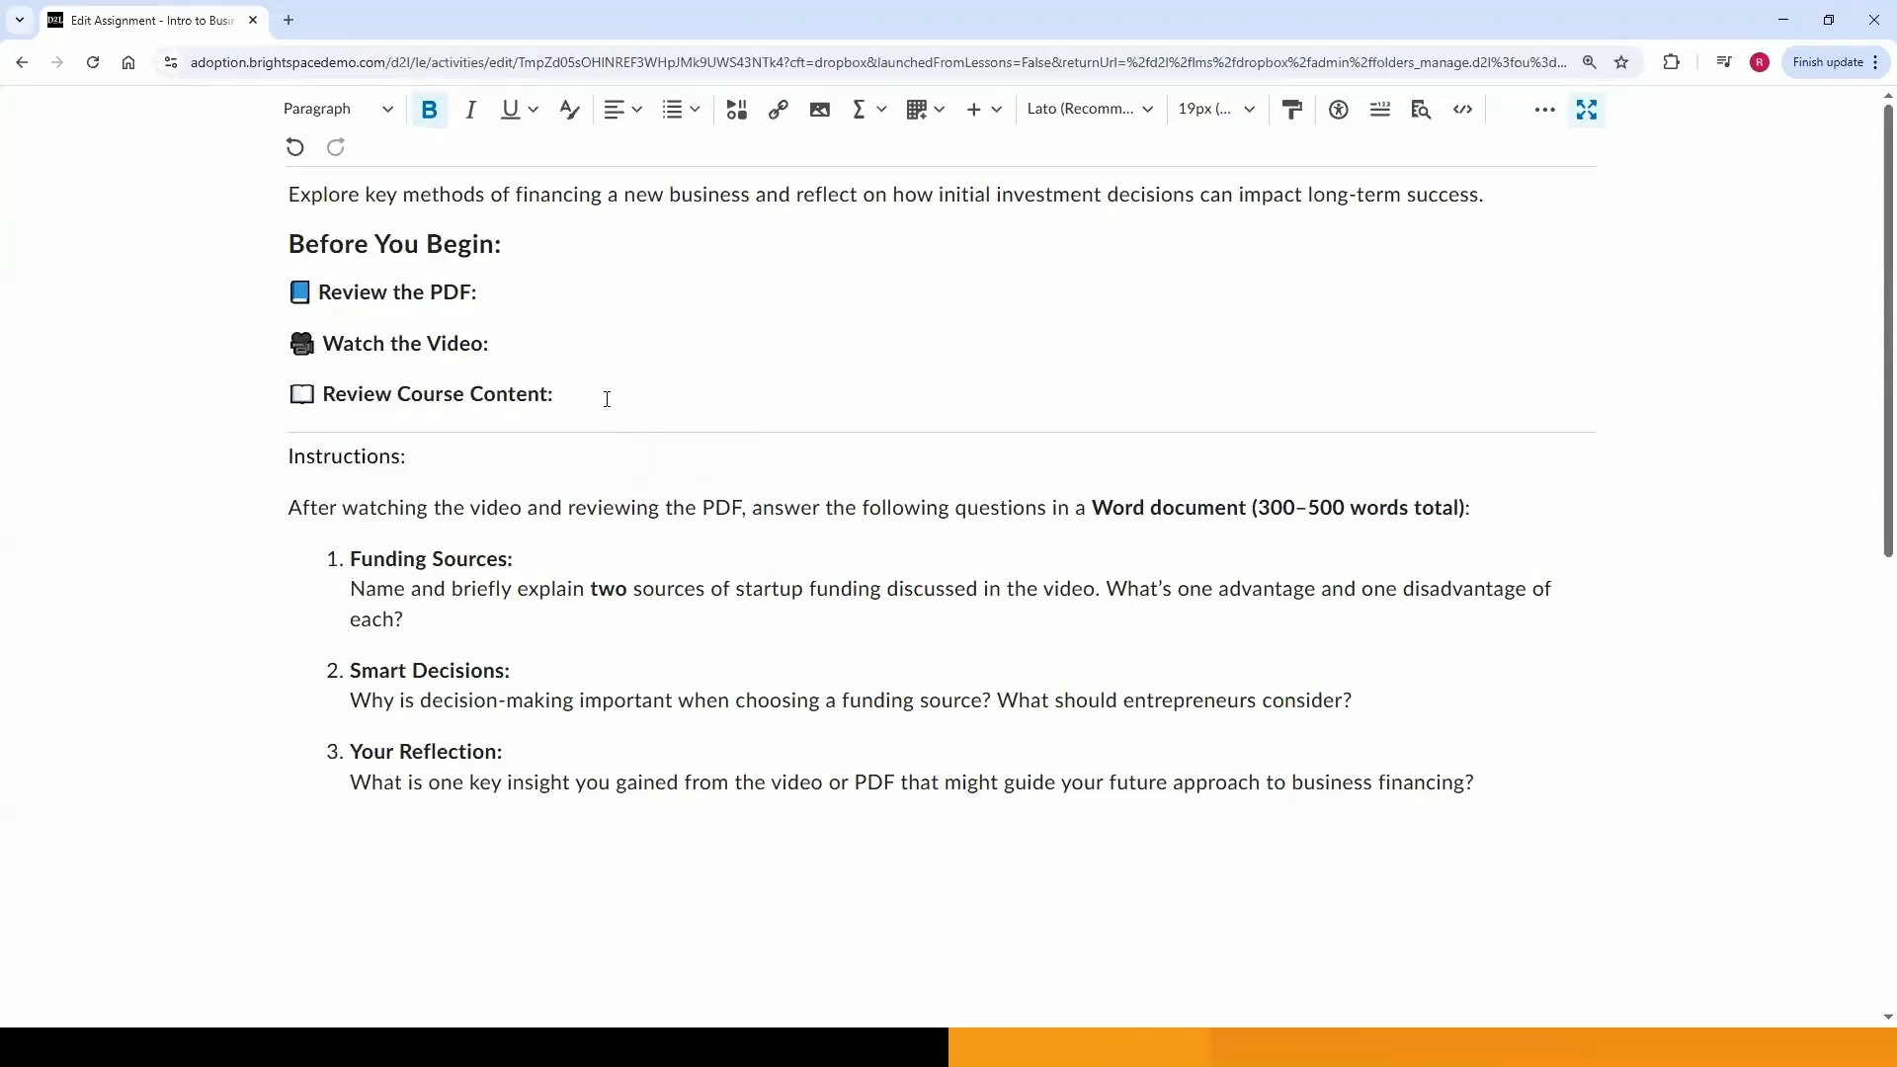
Set the 'Instructions:' heading's font size to 24px.
{"action": "left_click_drag", "start_coordinate": [414, 457], "coordinate": [286, 457]}
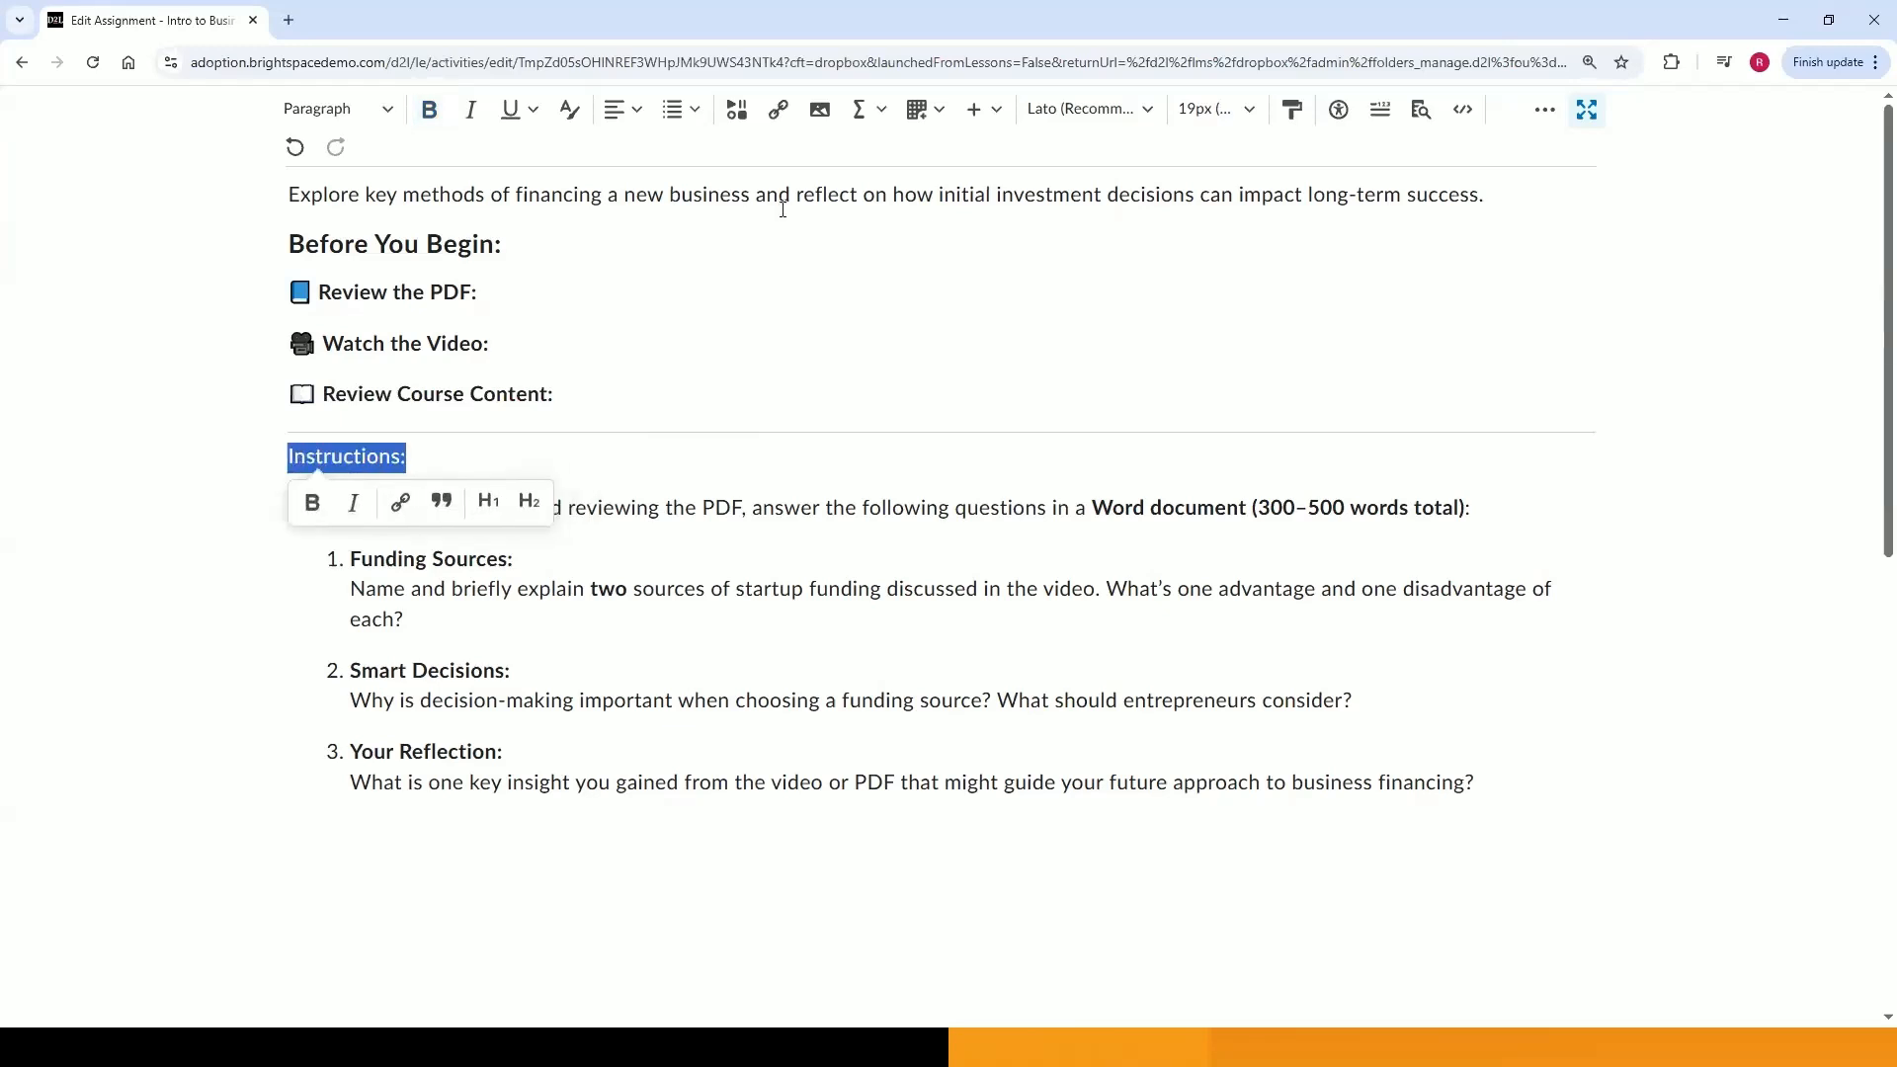
{"action": "left_click", "coordinate": [1196, 109]}
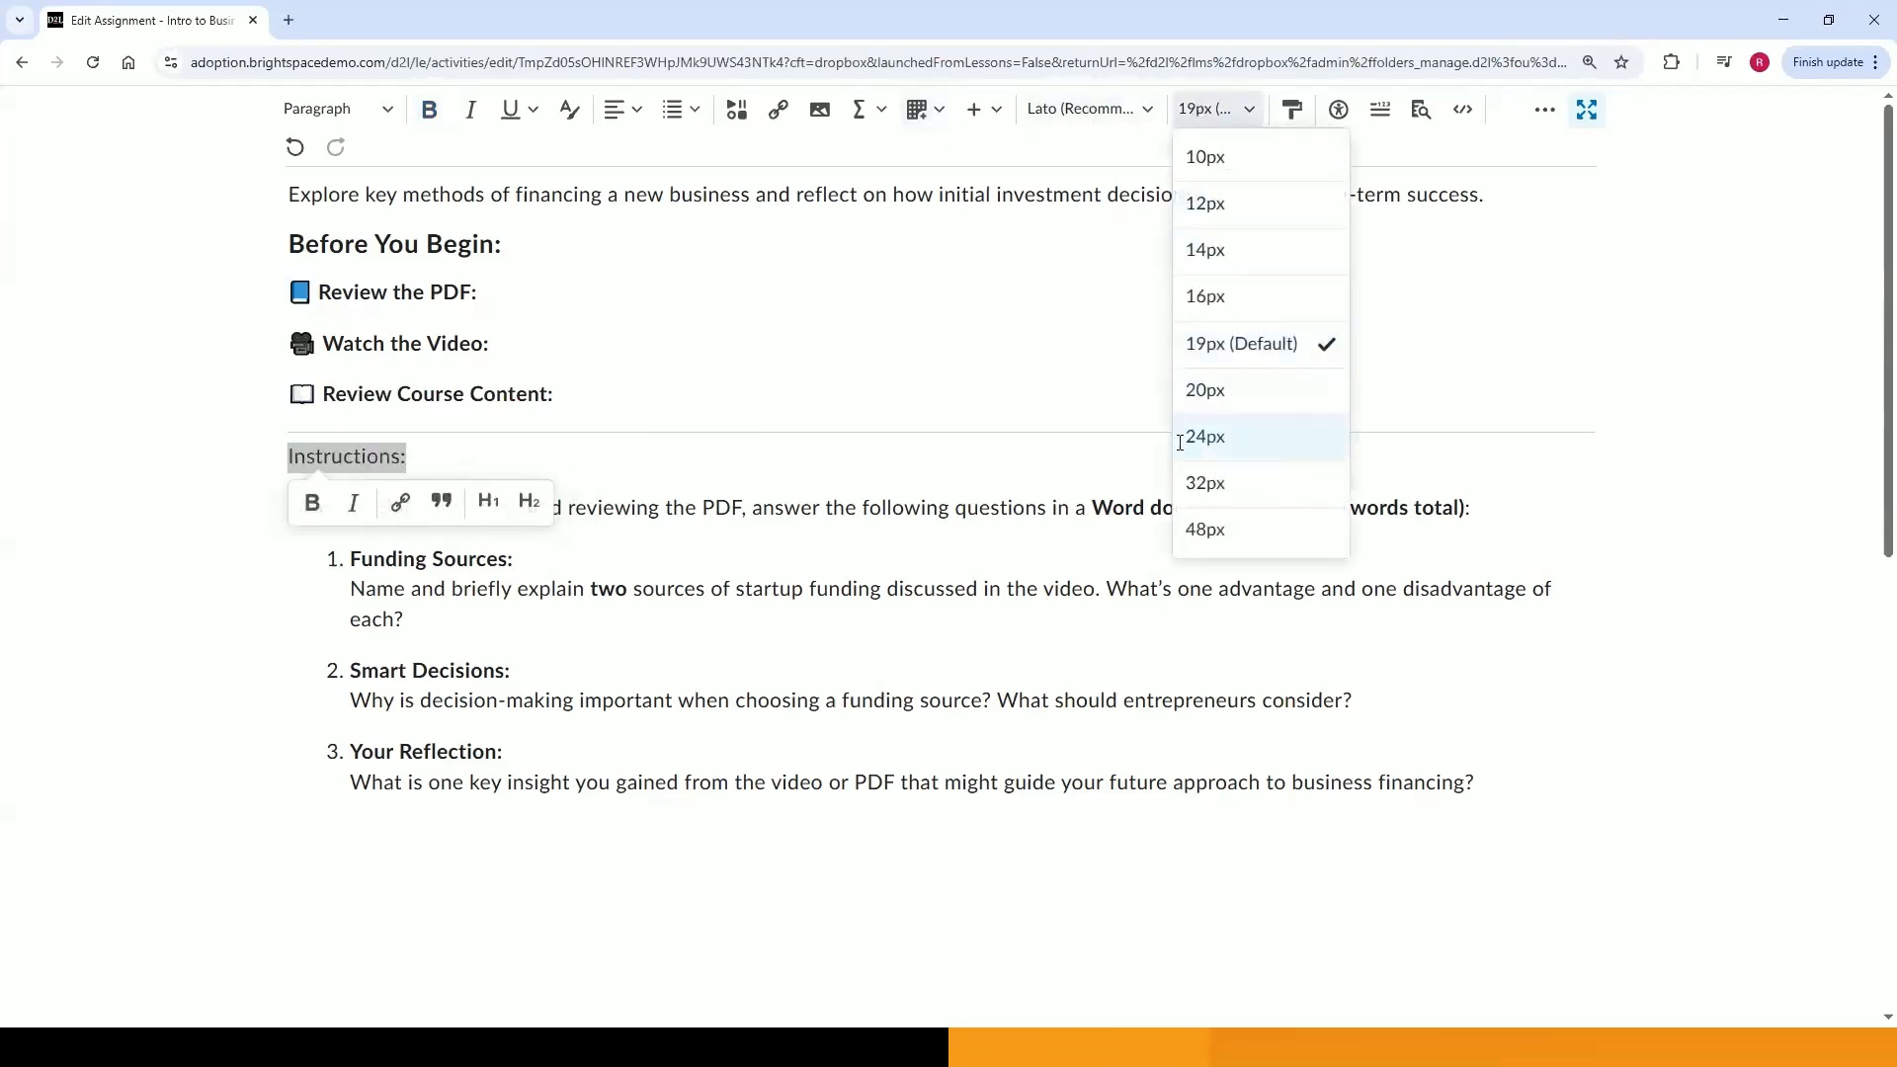
{"action": "left_click", "coordinate": [1225, 431]}
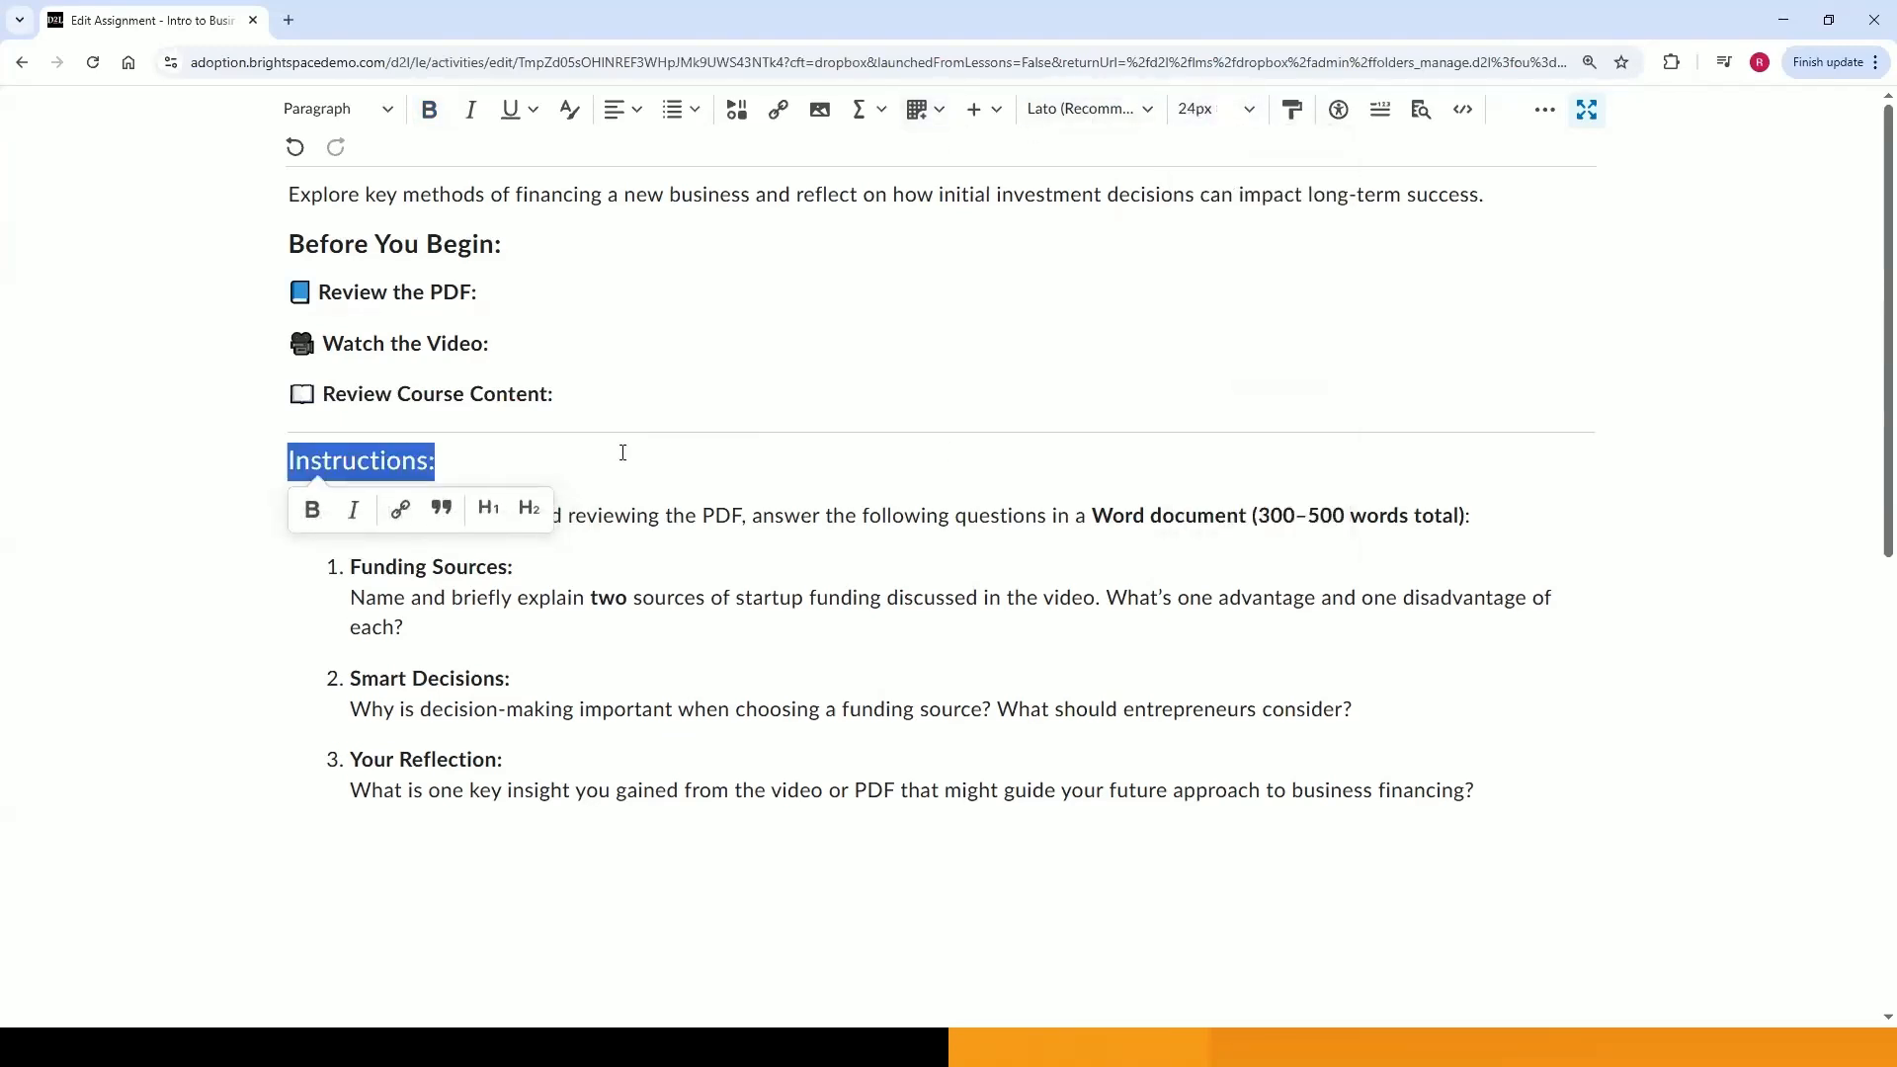
Colour the 'Instructions:' heading teal.
{"action": "left_click", "coordinate": [569, 109]}
{"action": "left_click", "coordinate": [961, 298]}
{"action": "left_click", "coordinate": [792, 761]}
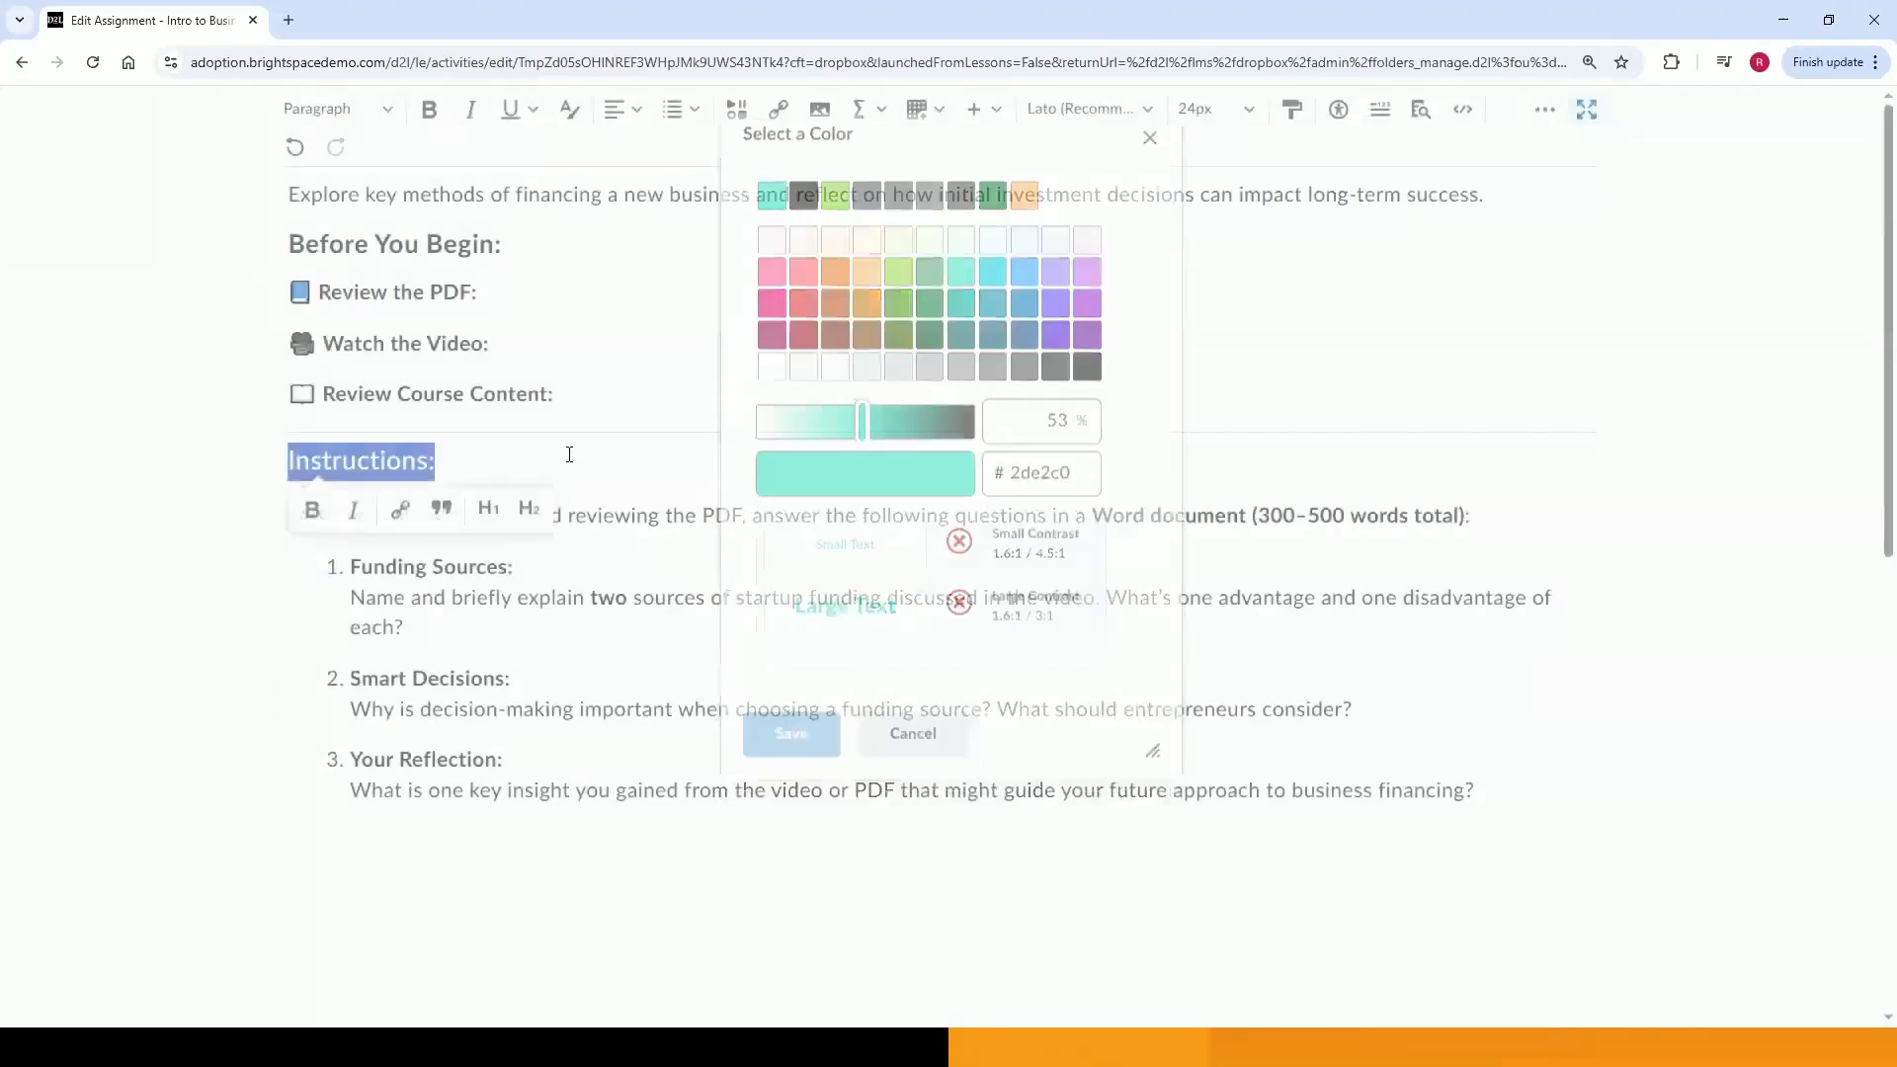
{"action": "left_click", "coordinate": [776, 441]}
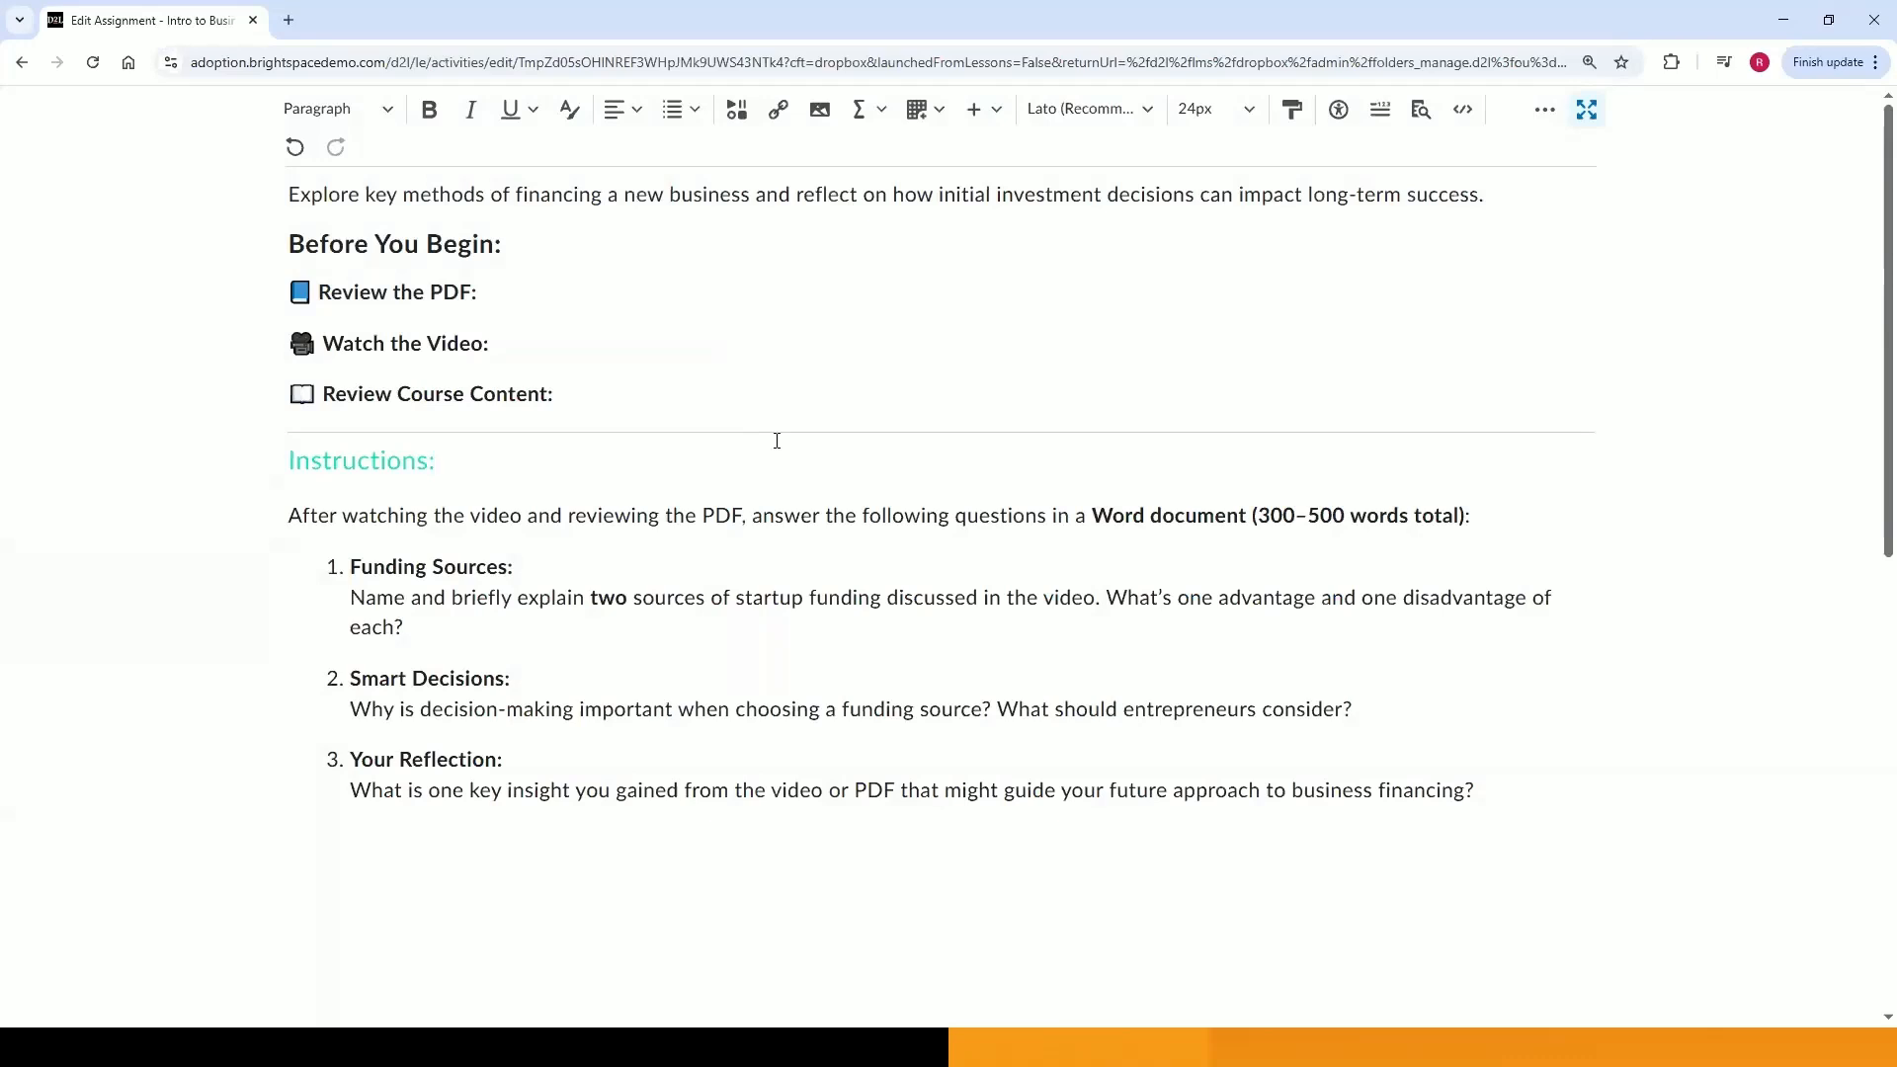
Try to change the list formatting of the three numbered questions.
{"action": "left_click", "coordinate": [348, 571]}
{"action": "key", "text": "shift+Down"}
{"action": "key", "text": "shift+Down"}
{"action": "key", "text": "shift+Down"}
{"action": "key", "text": "shift+Down"}
{"action": "key", "text": "shift+Down"}
{"action": "key", "text": "shift+Down"}
{"action": "key", "text": "shift+Down"}
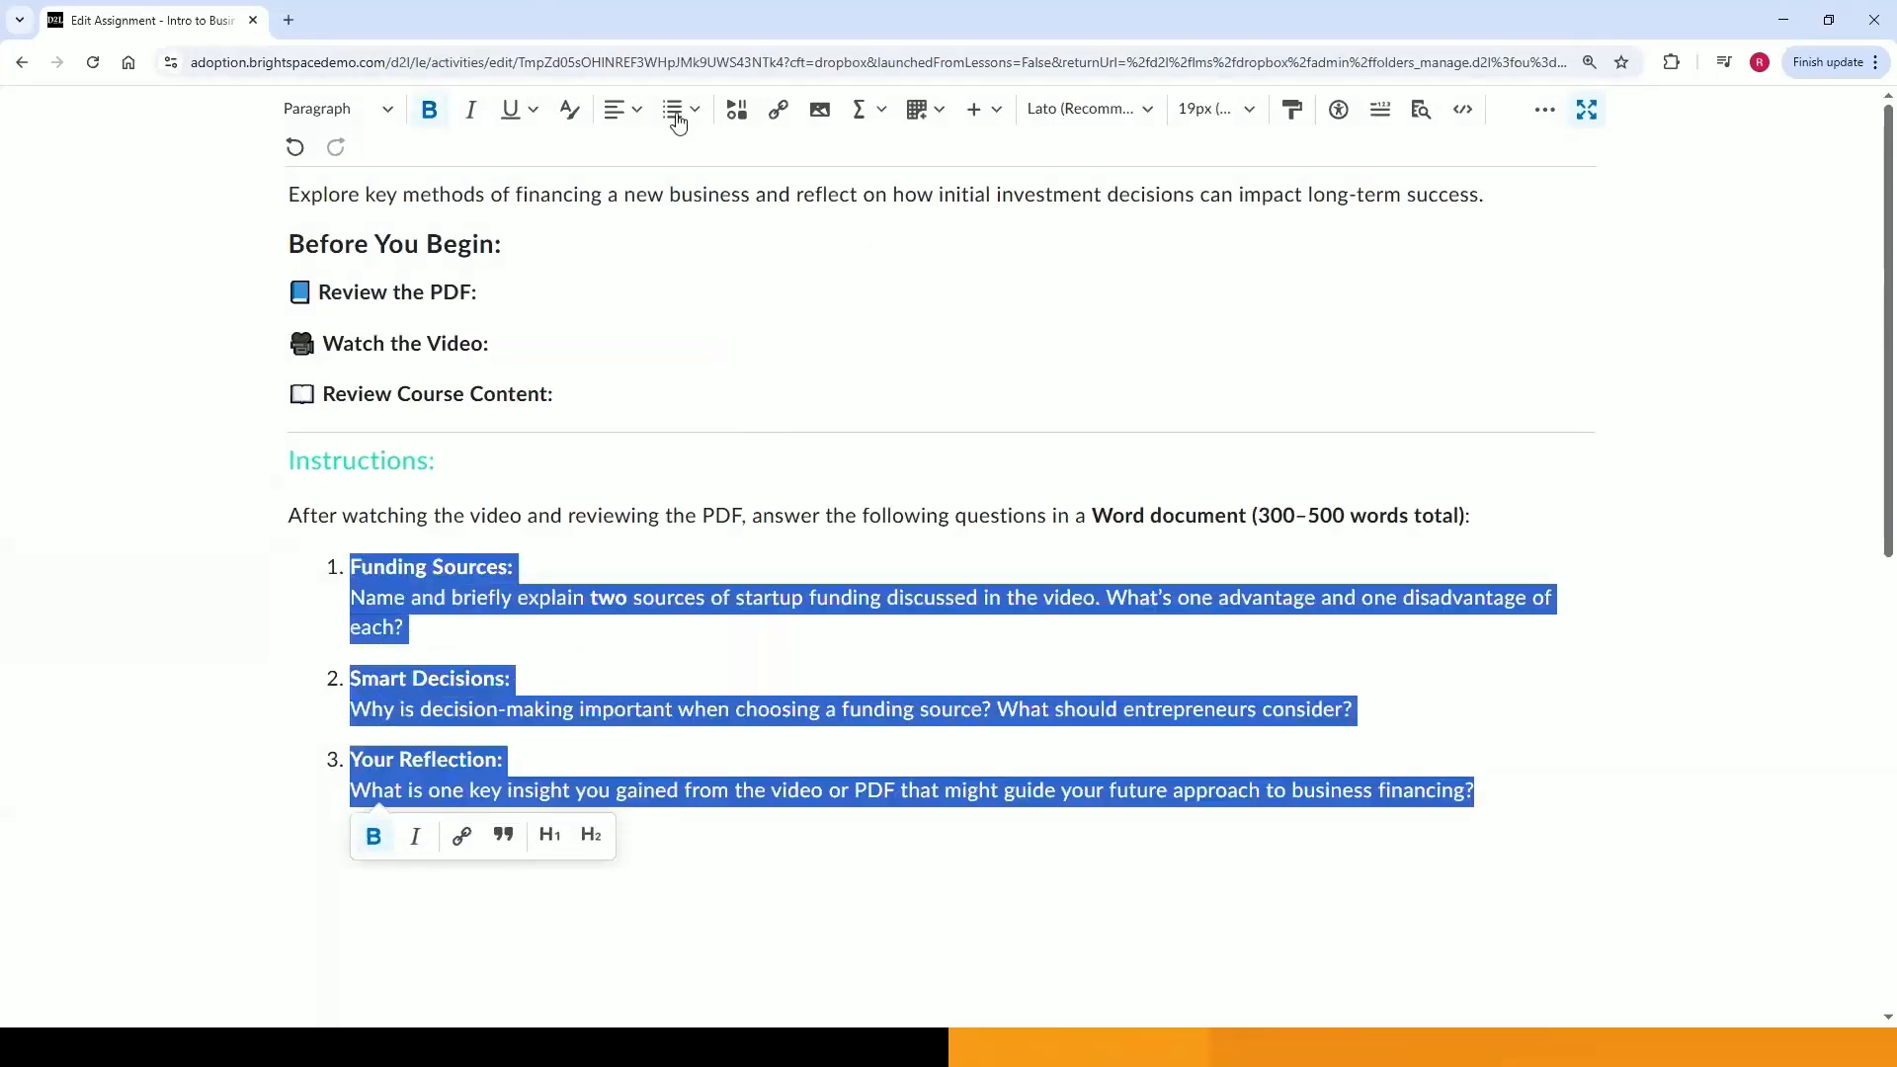
{"action": "left_click", "coordinate": [677, 116]}
{"action": "left_click", "coordinate": [704, 158]}
{"action": "left_click", "coordinate": [695, 110]}
{"action": "left_click", "coordinate": [716, 197]}
Upload Startup_Funding _Guide_Budgeting_Matters.pdf from the computer after 'Review the PDF:', creating it as a new file.
{"action": "left_click", "coordinate": [547, 293]}
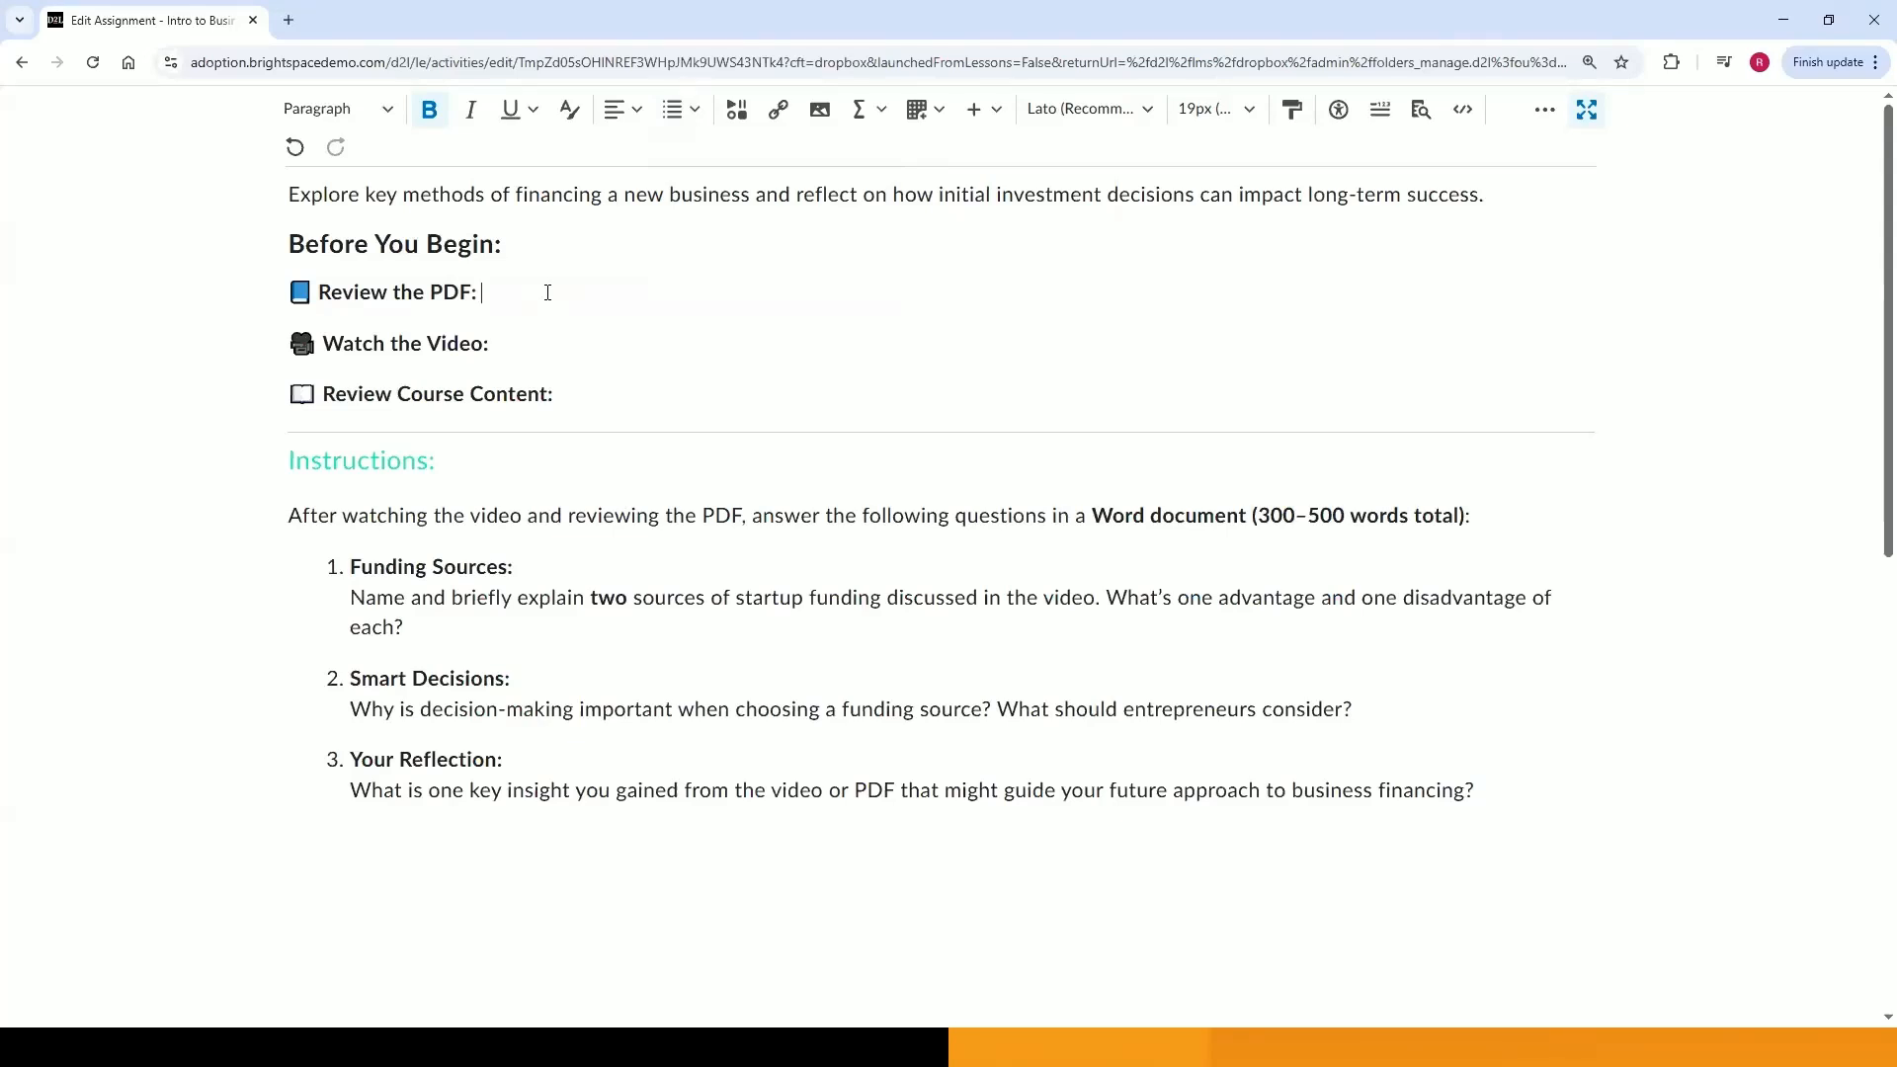
{"action": "left_click", "coordinate": [746, 128]}
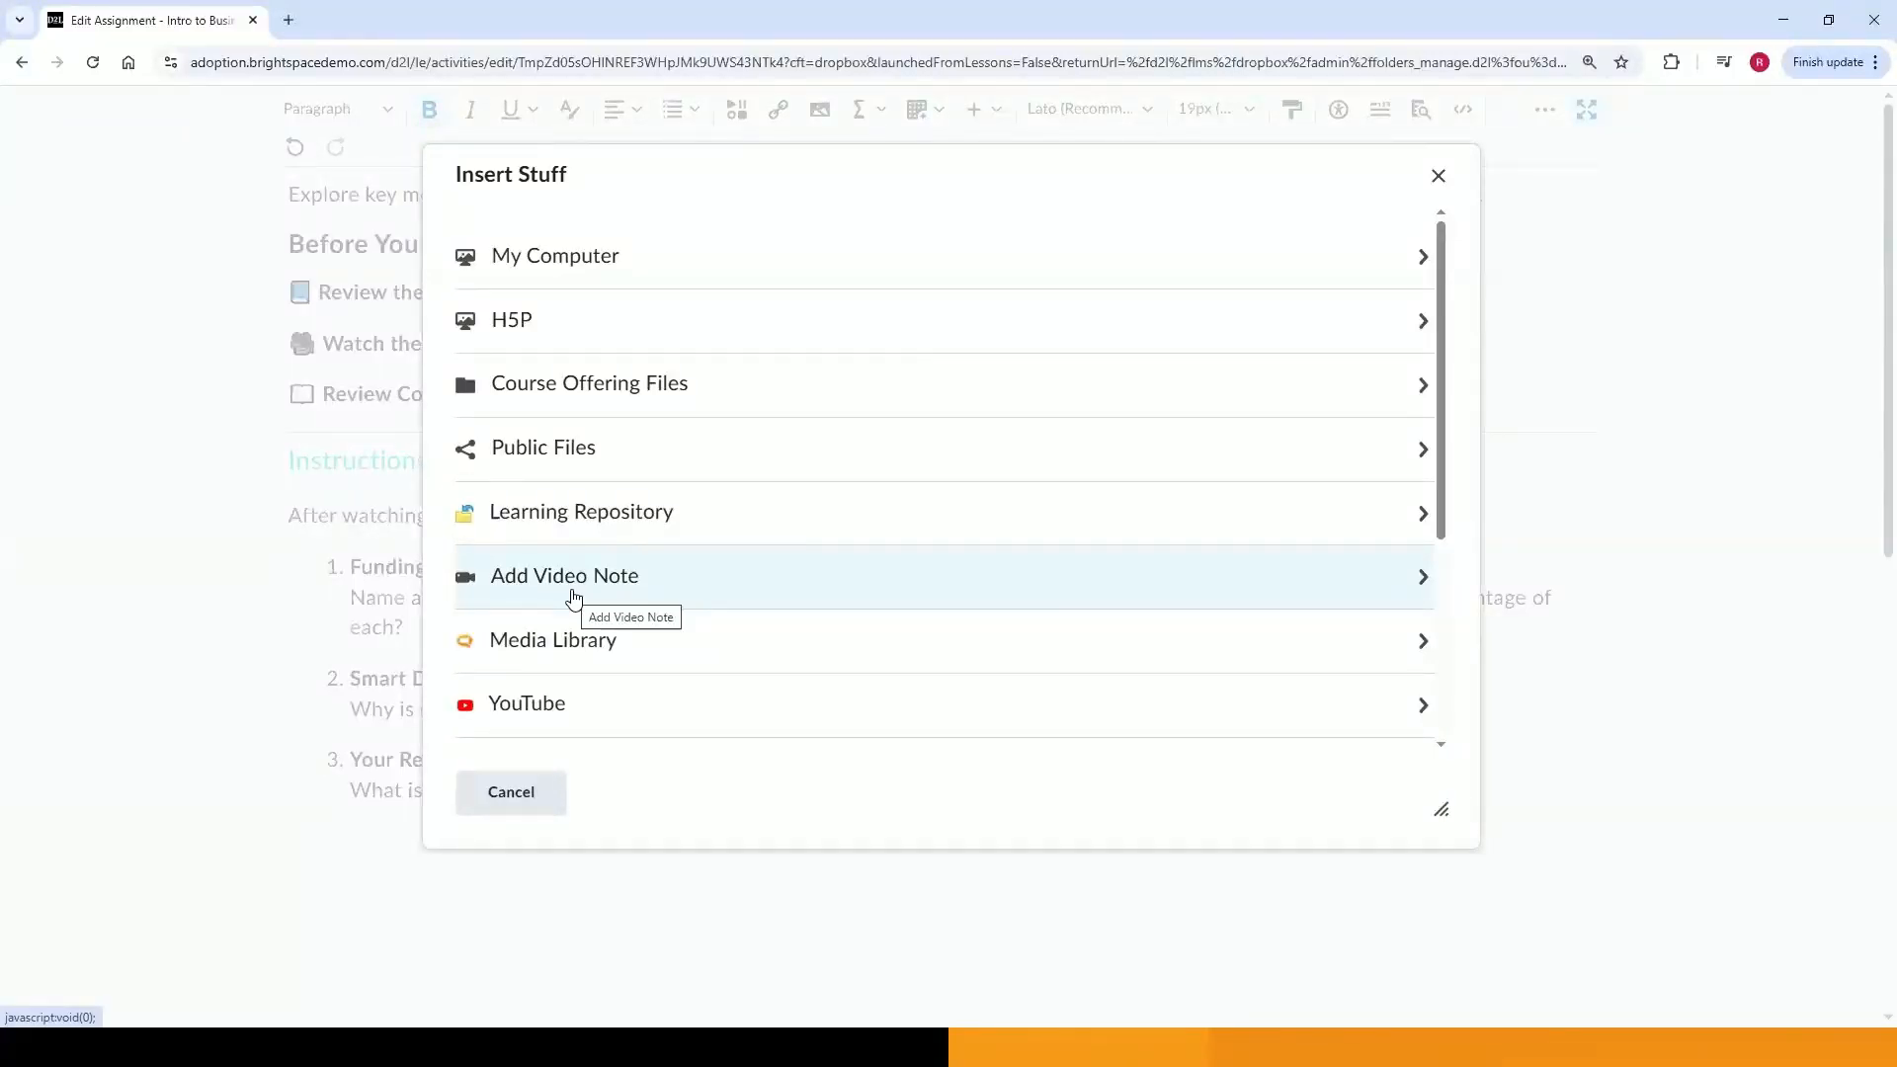
{"action": "scroll", "coordinate": [573, 597], "scroll_direction": "down", "scroll_amount": 5}
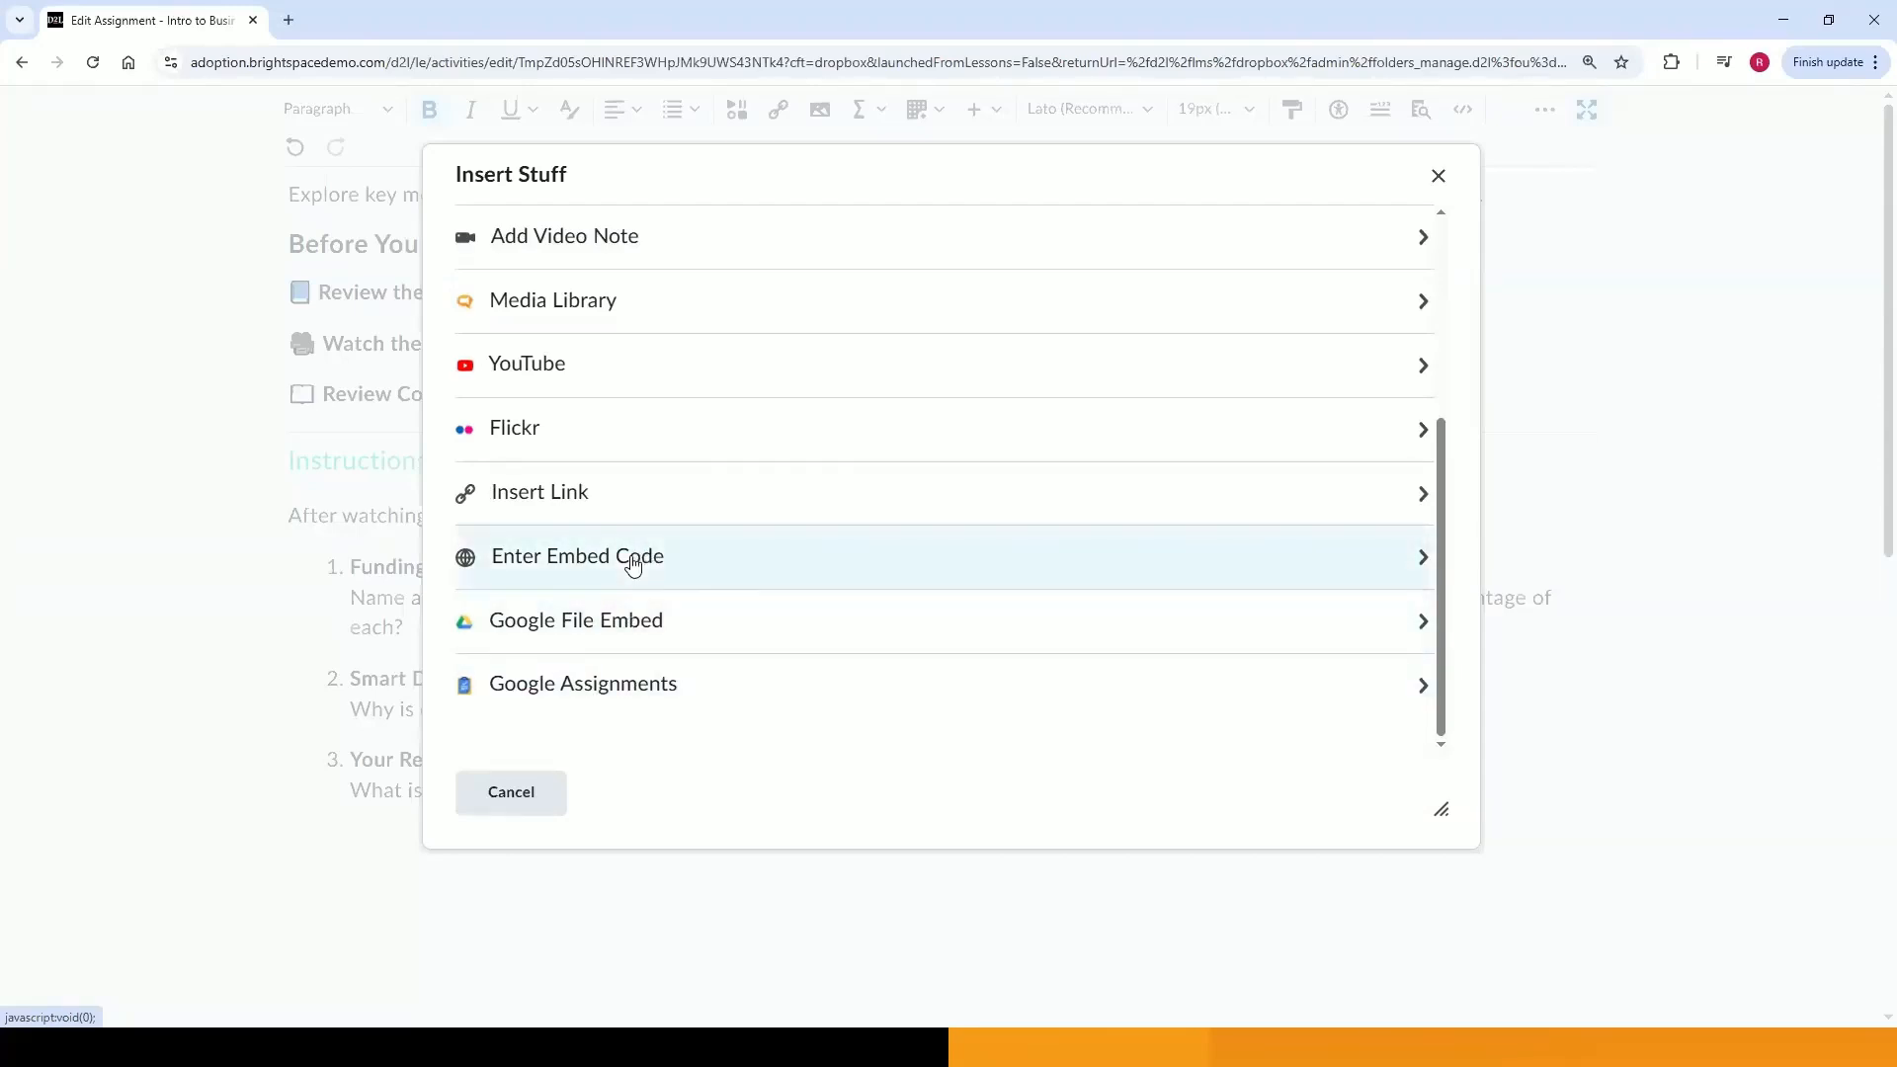
{"action": "scroll", "coordinate": [635, 593], "scroll_direction": "up", "scroll_amount": 2}
{"action": "scroll", "coordinate": [635, 592], "scroll_direction": "up", "scroll_amount": 2}
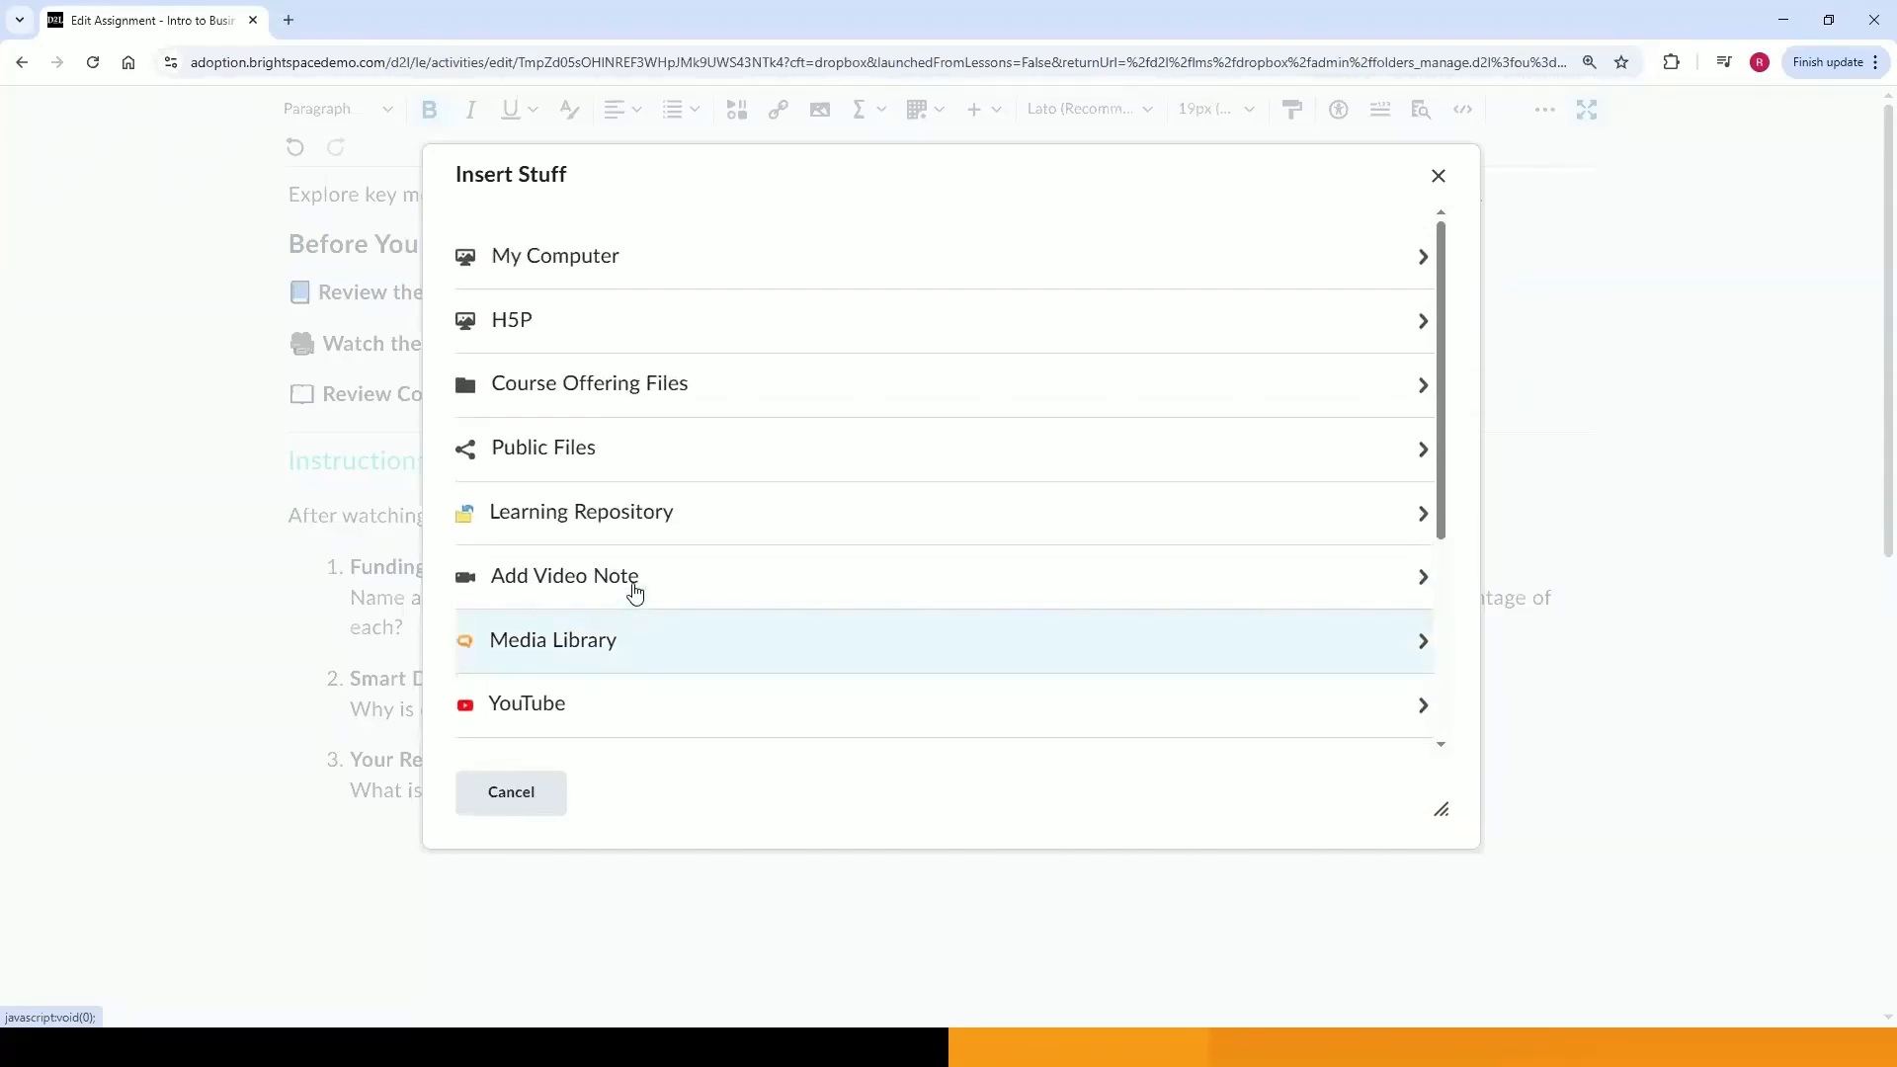
{"action": "left_click", "coordinate": [599, 262]}
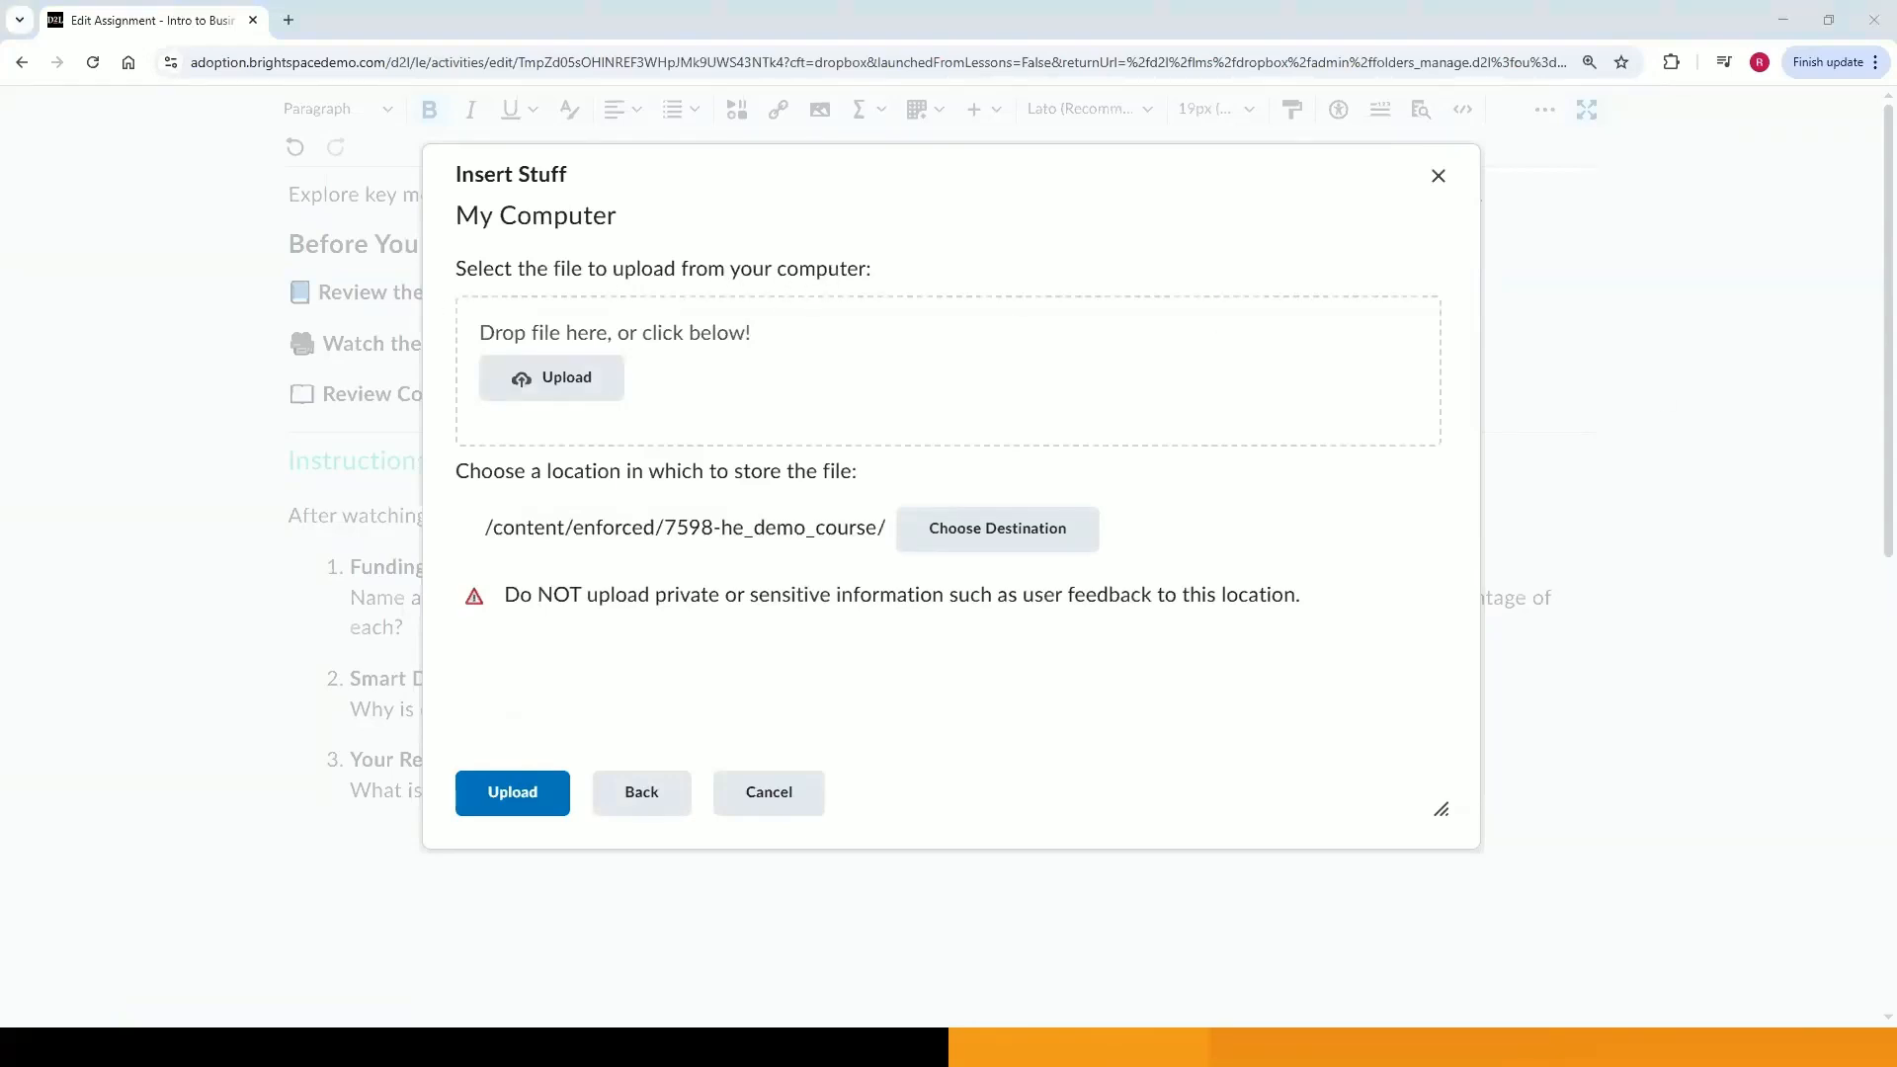
{"action": "left_click_drag", "start_coordinate": [1896, 342], "coordinate": [1102, 427]}
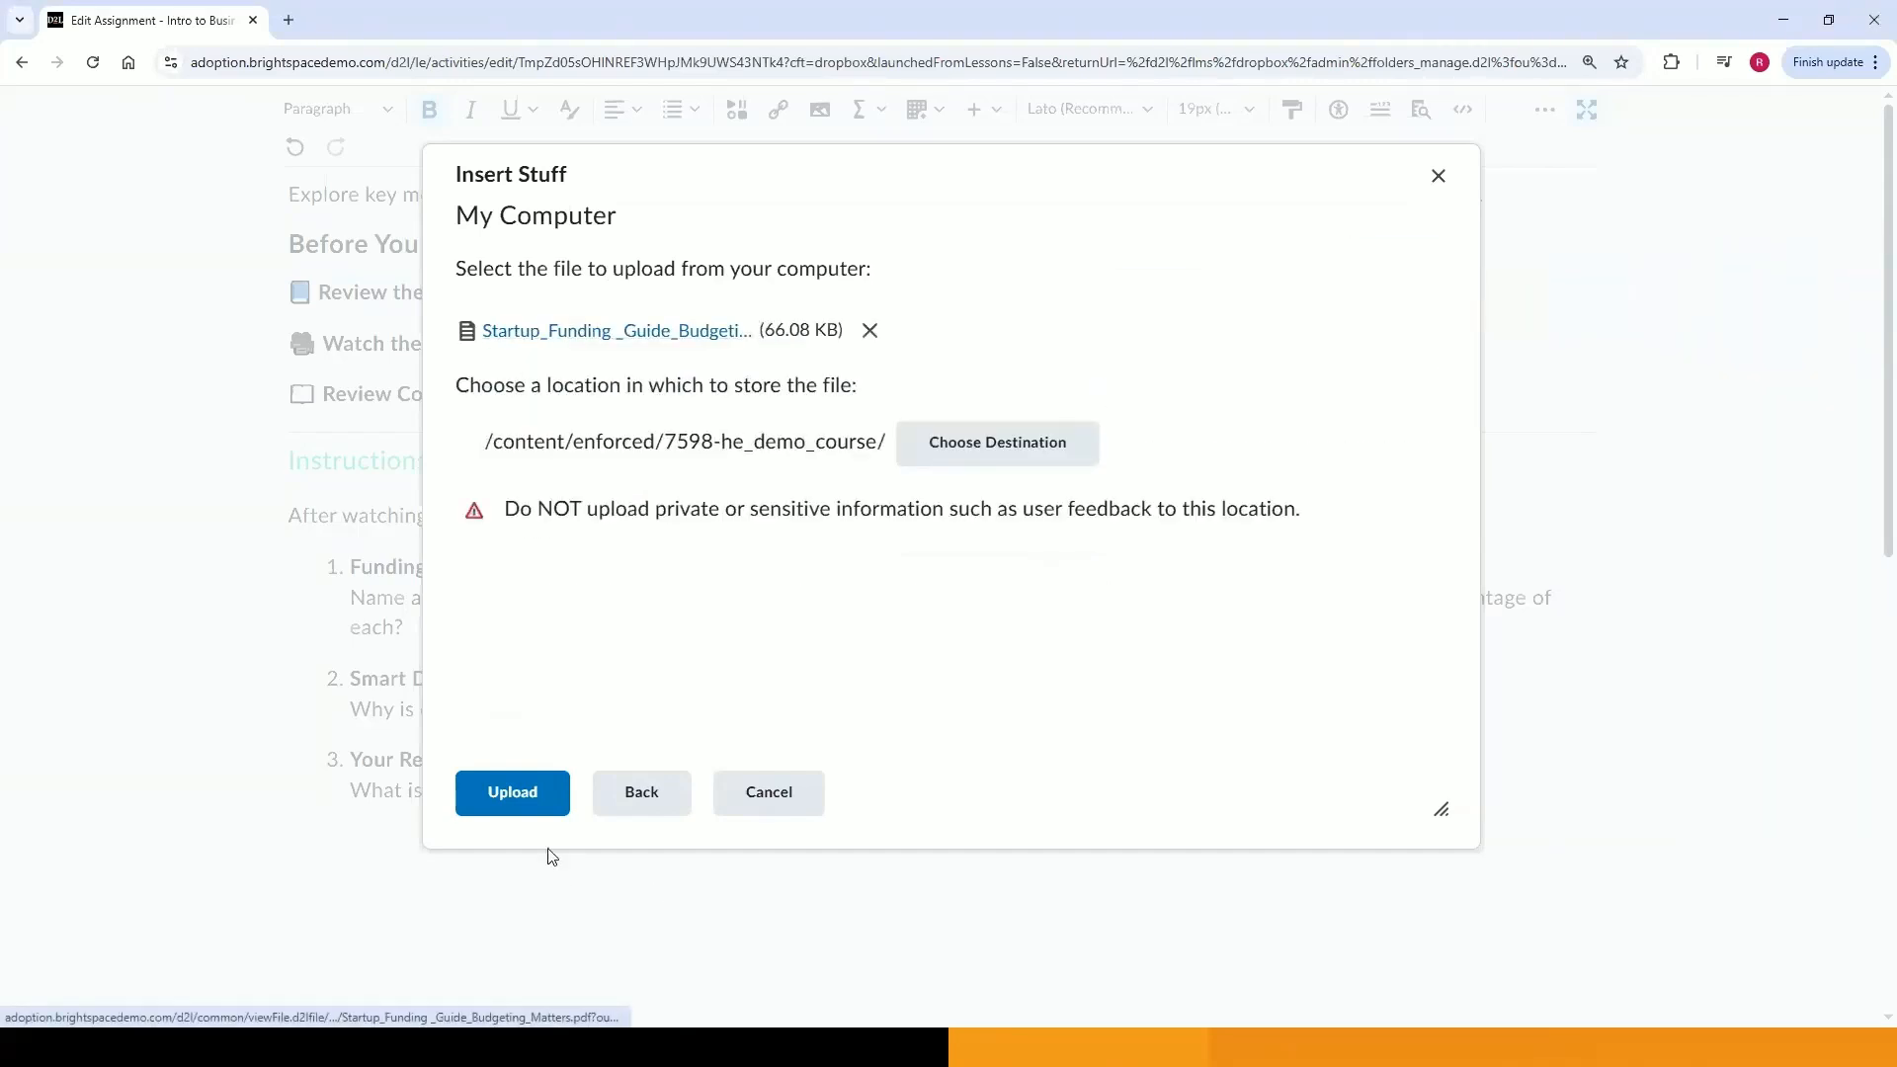
{"action": "left_click", "coordinate": [510, 790]}
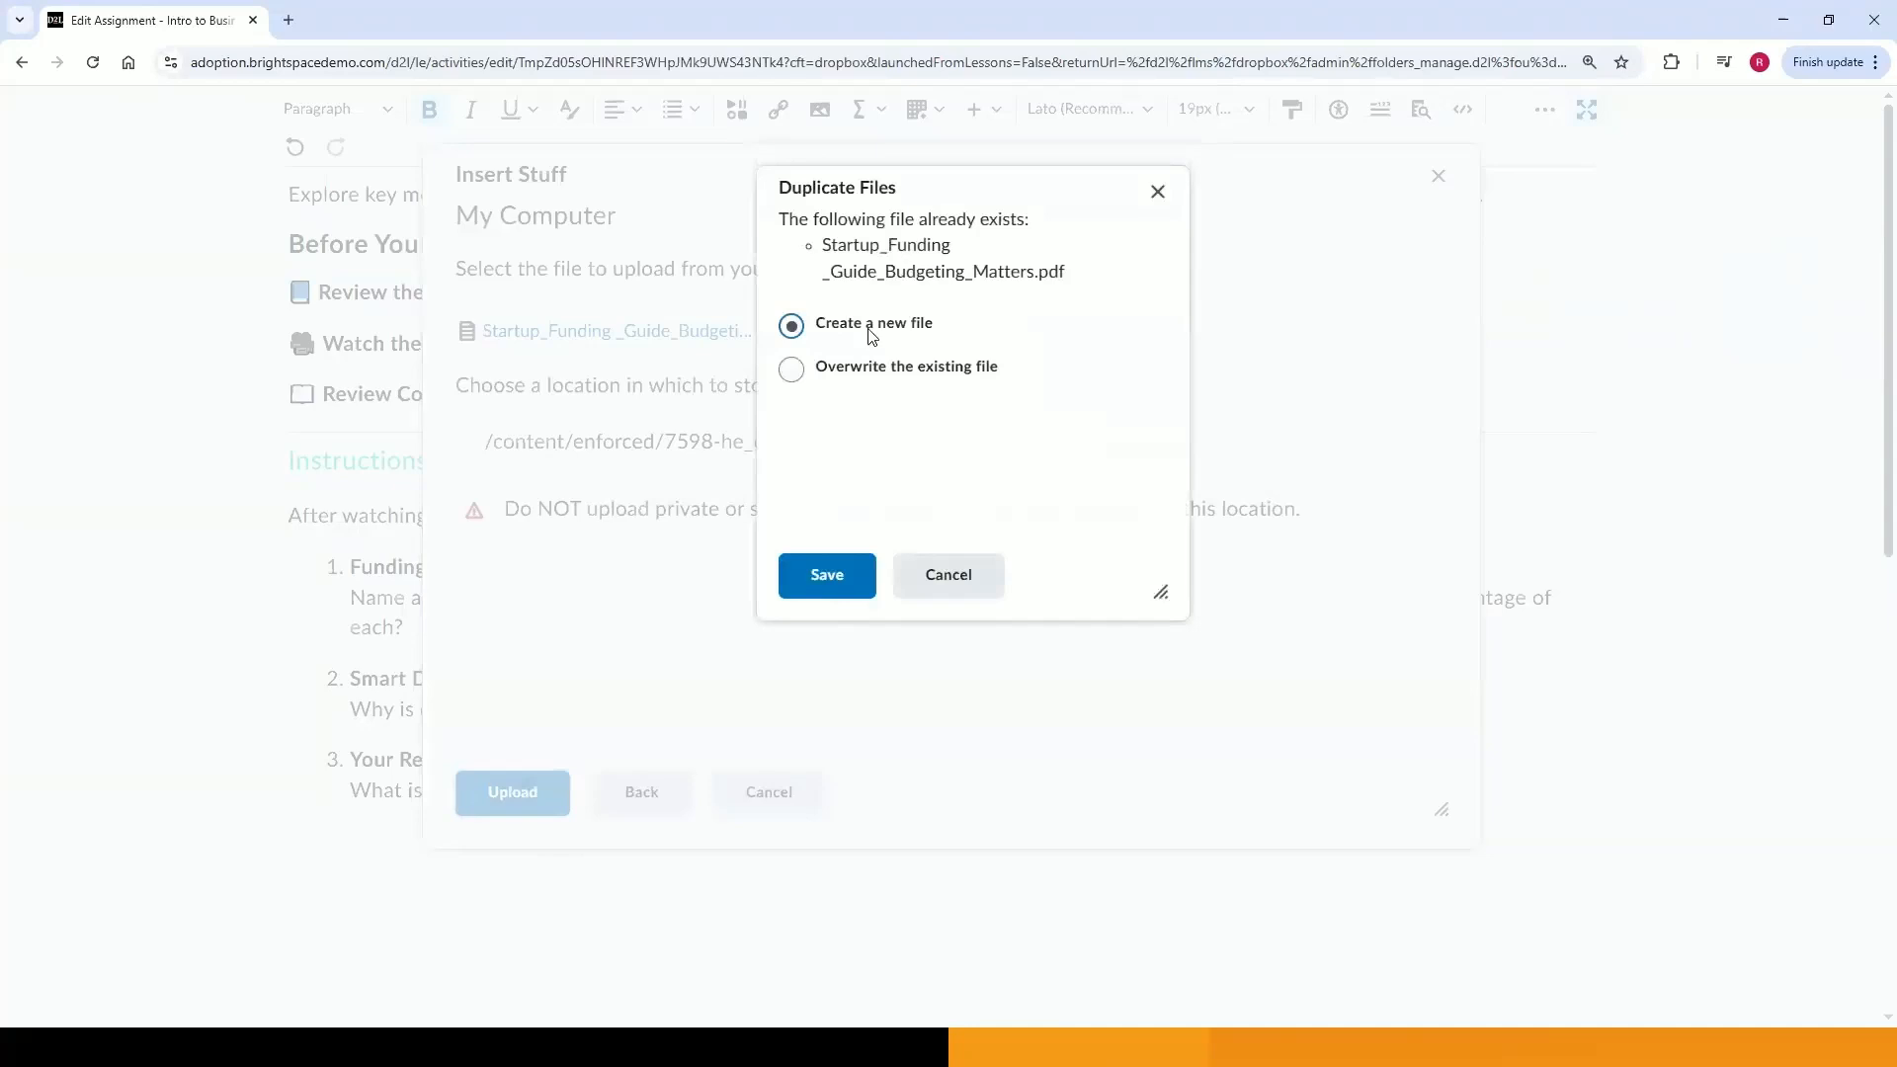
{"action": "left_click", "coordinate": [826, 578]}
Set the link text to Startup_Funding _Guide_Budgeting_Matters and insert the PDF link.
{"action": "left_click", "coordinate": [778, 447]}
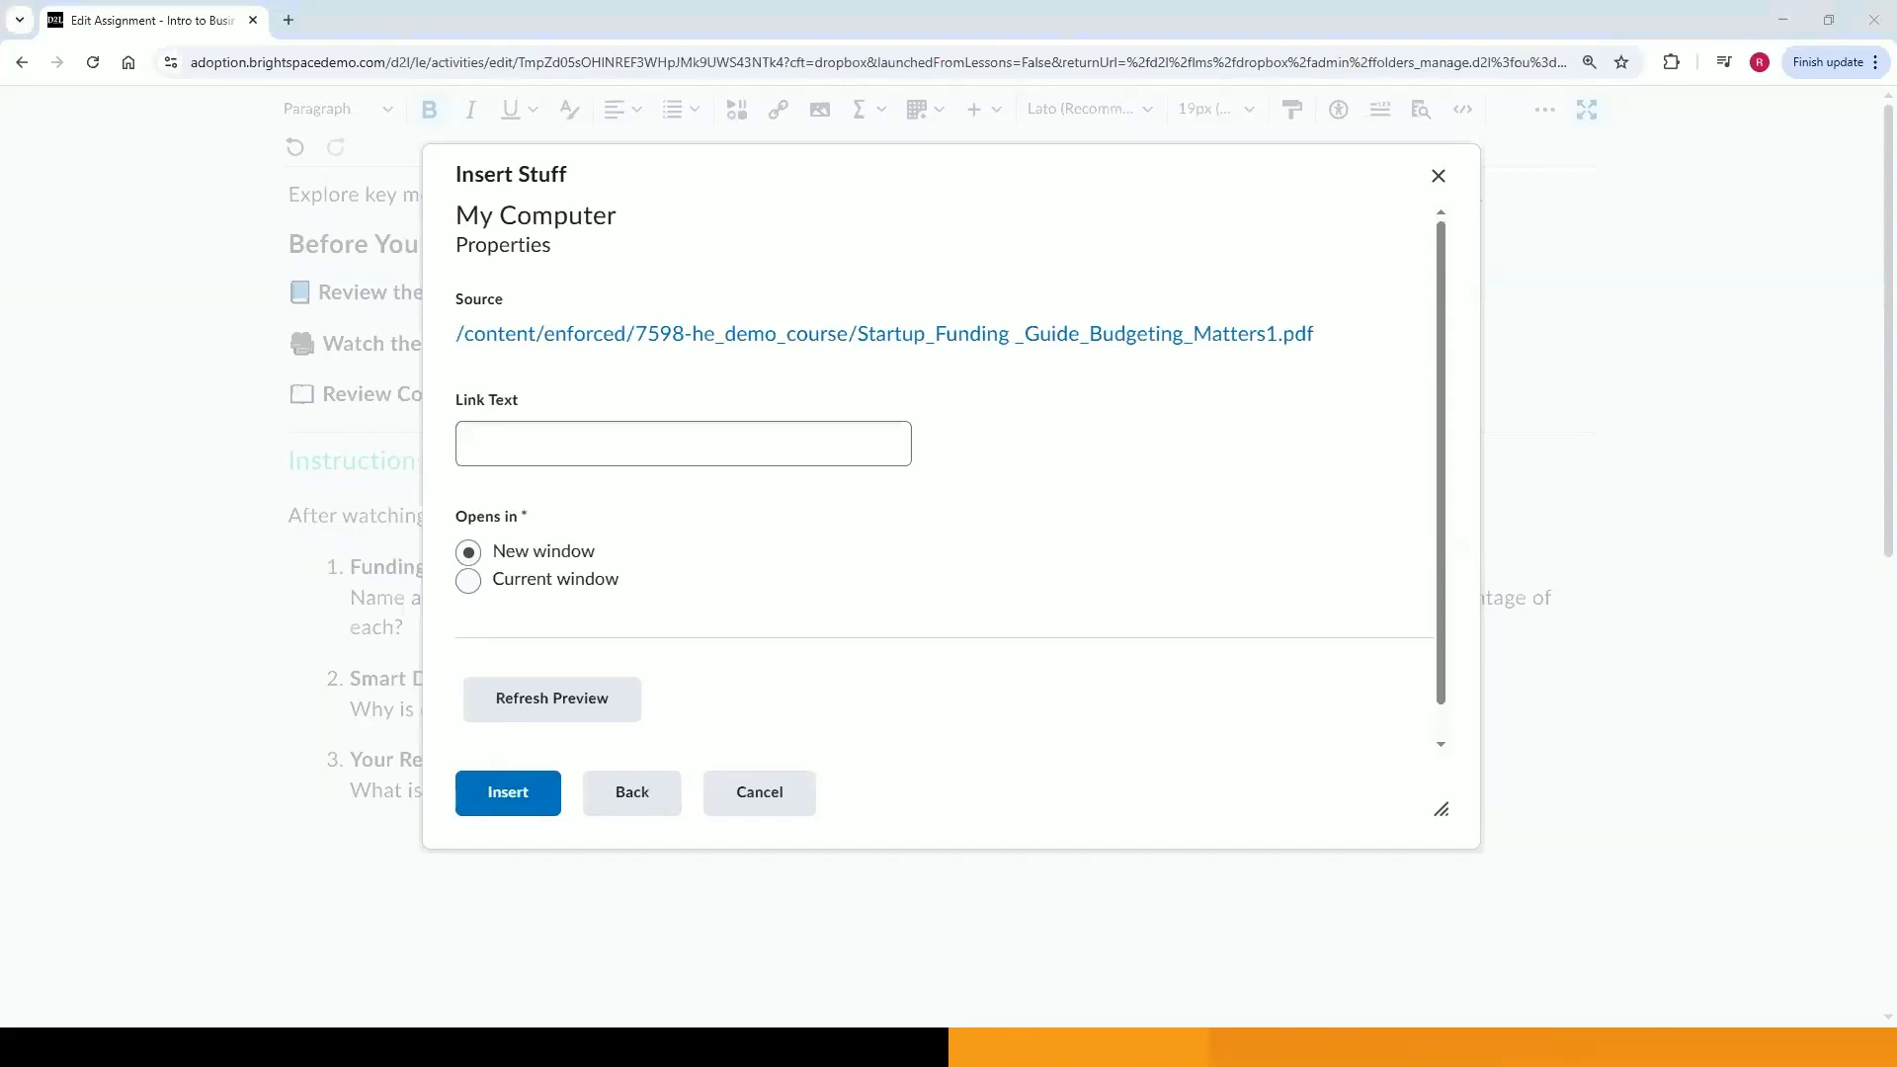
{"action": "left_click", "coordinate": [618, 438]}
{"action": "right_click", "coordinate": [618, 443]}
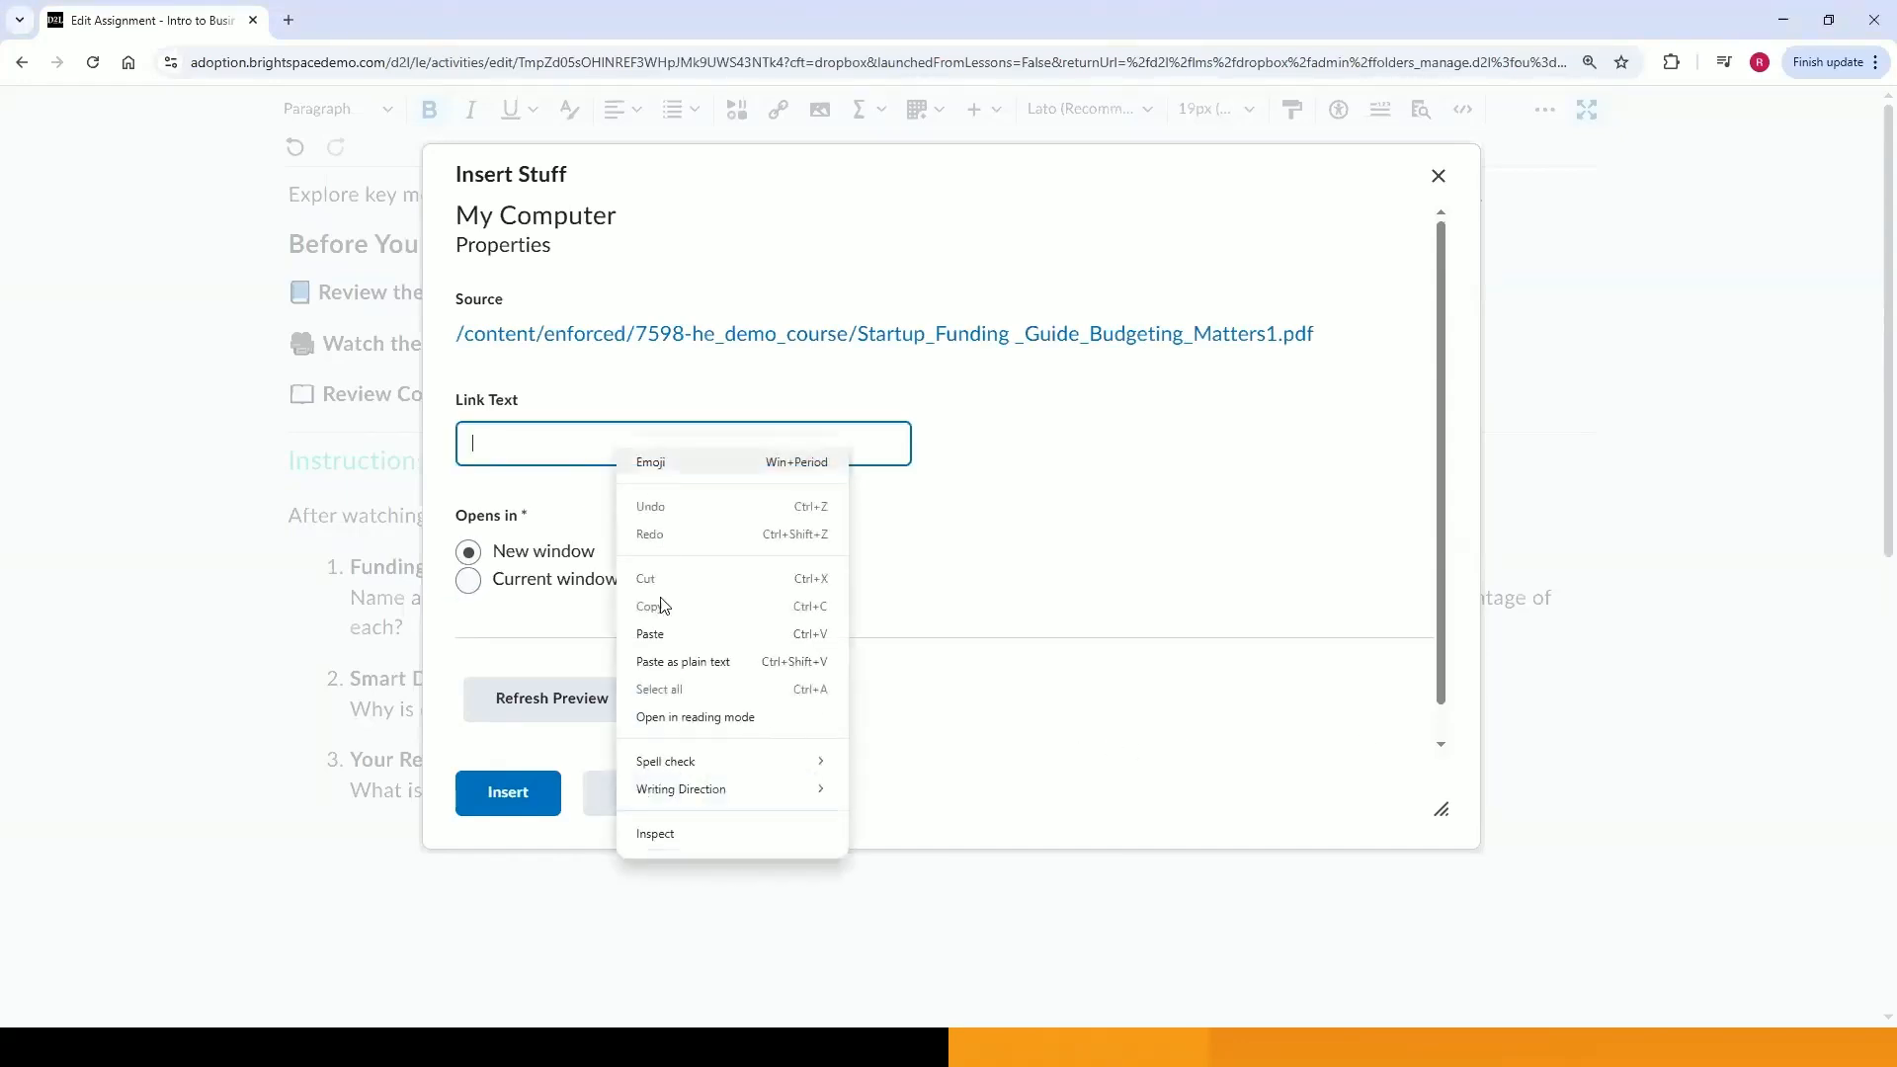
{"action": "left_click", "coordinate": [682, 662]}
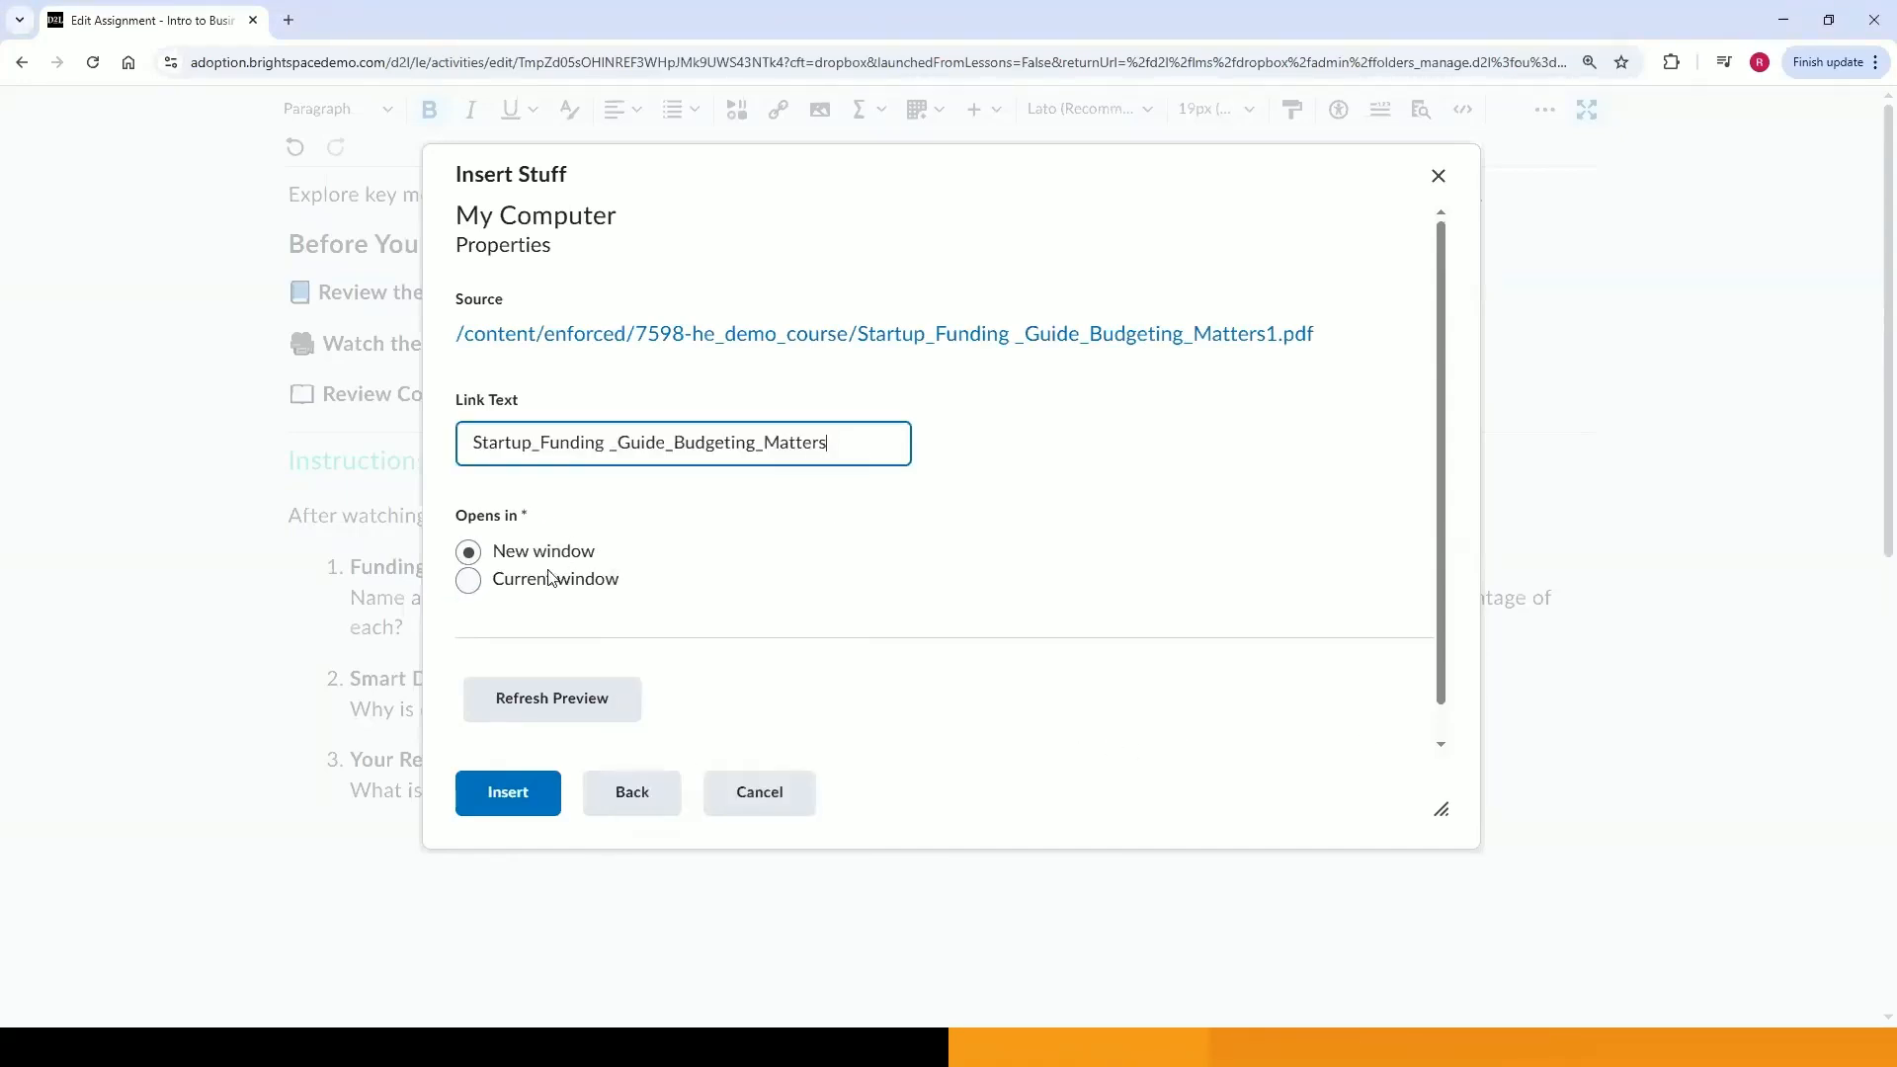
{"action": "left_click", "coordinate": [537, 791]}
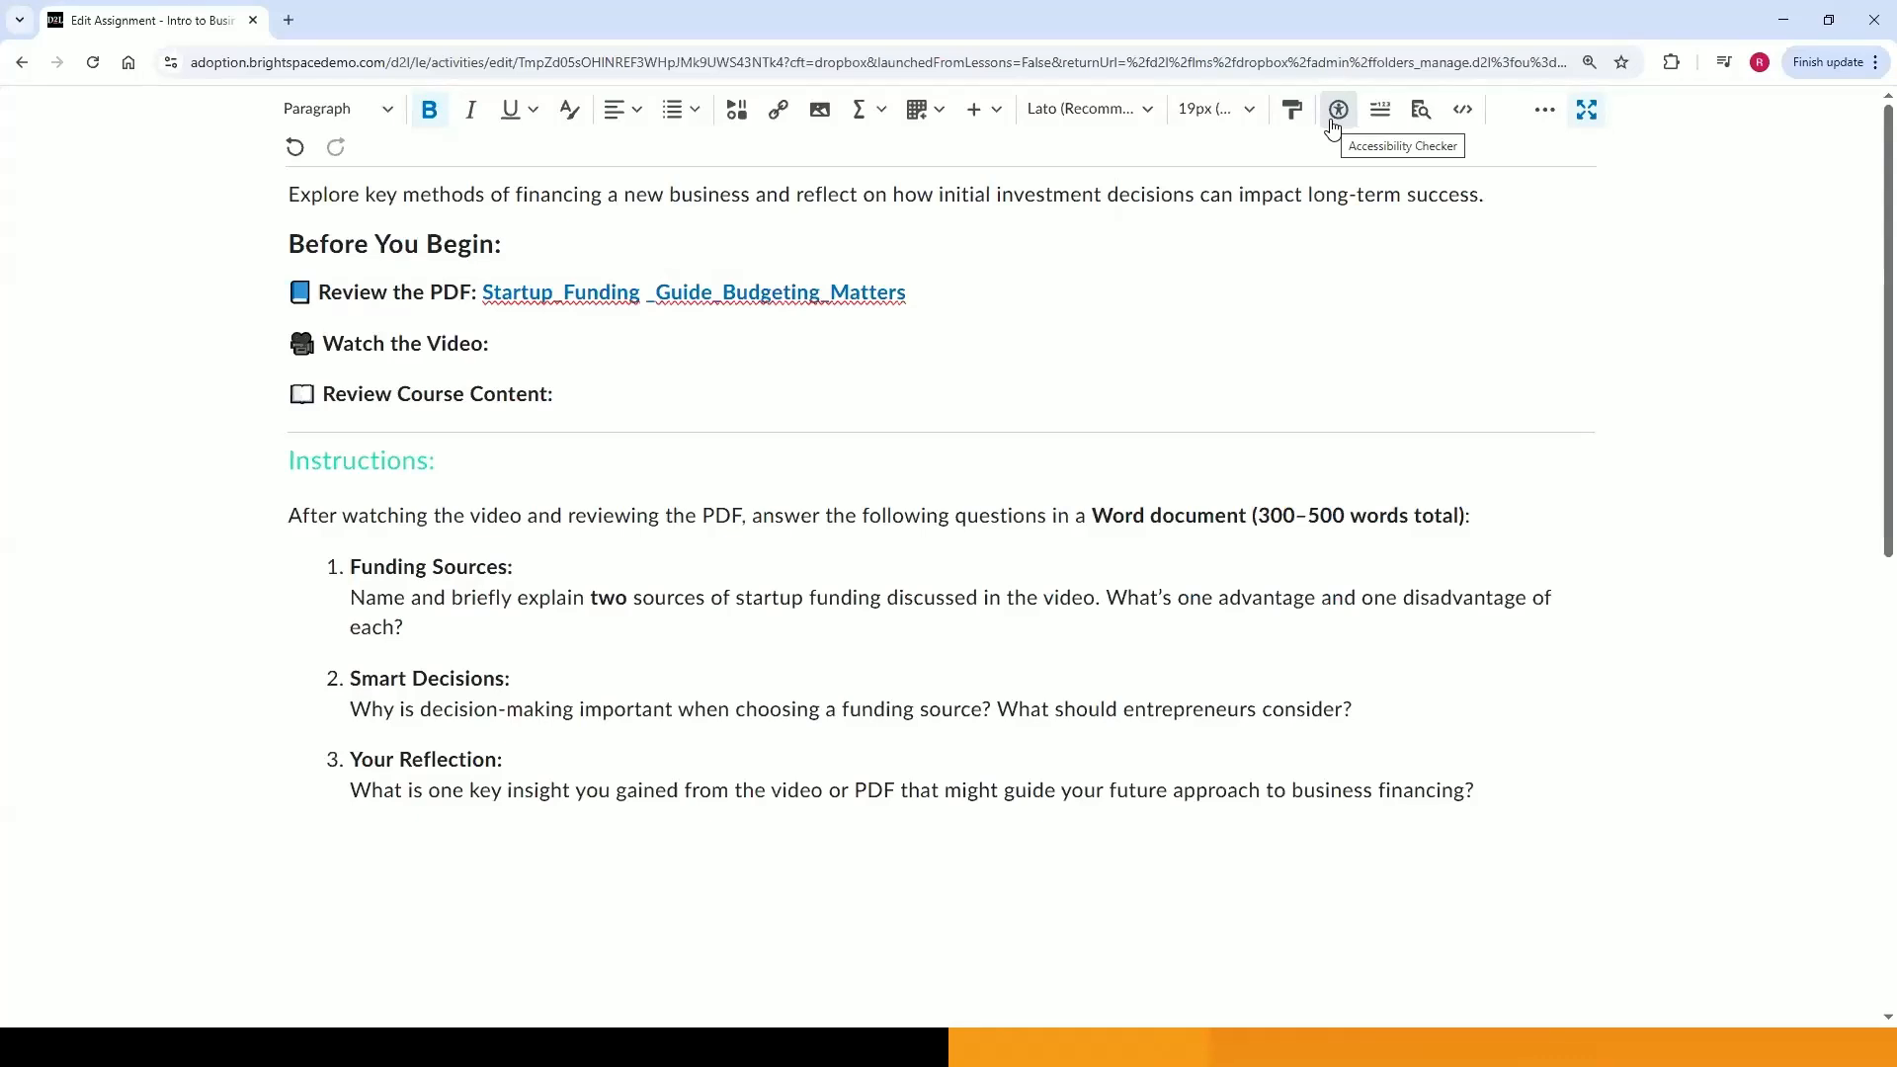
Run the accessibility checker on the instructions.
{"action": "left_click", "coordinate": [1337, 110]}
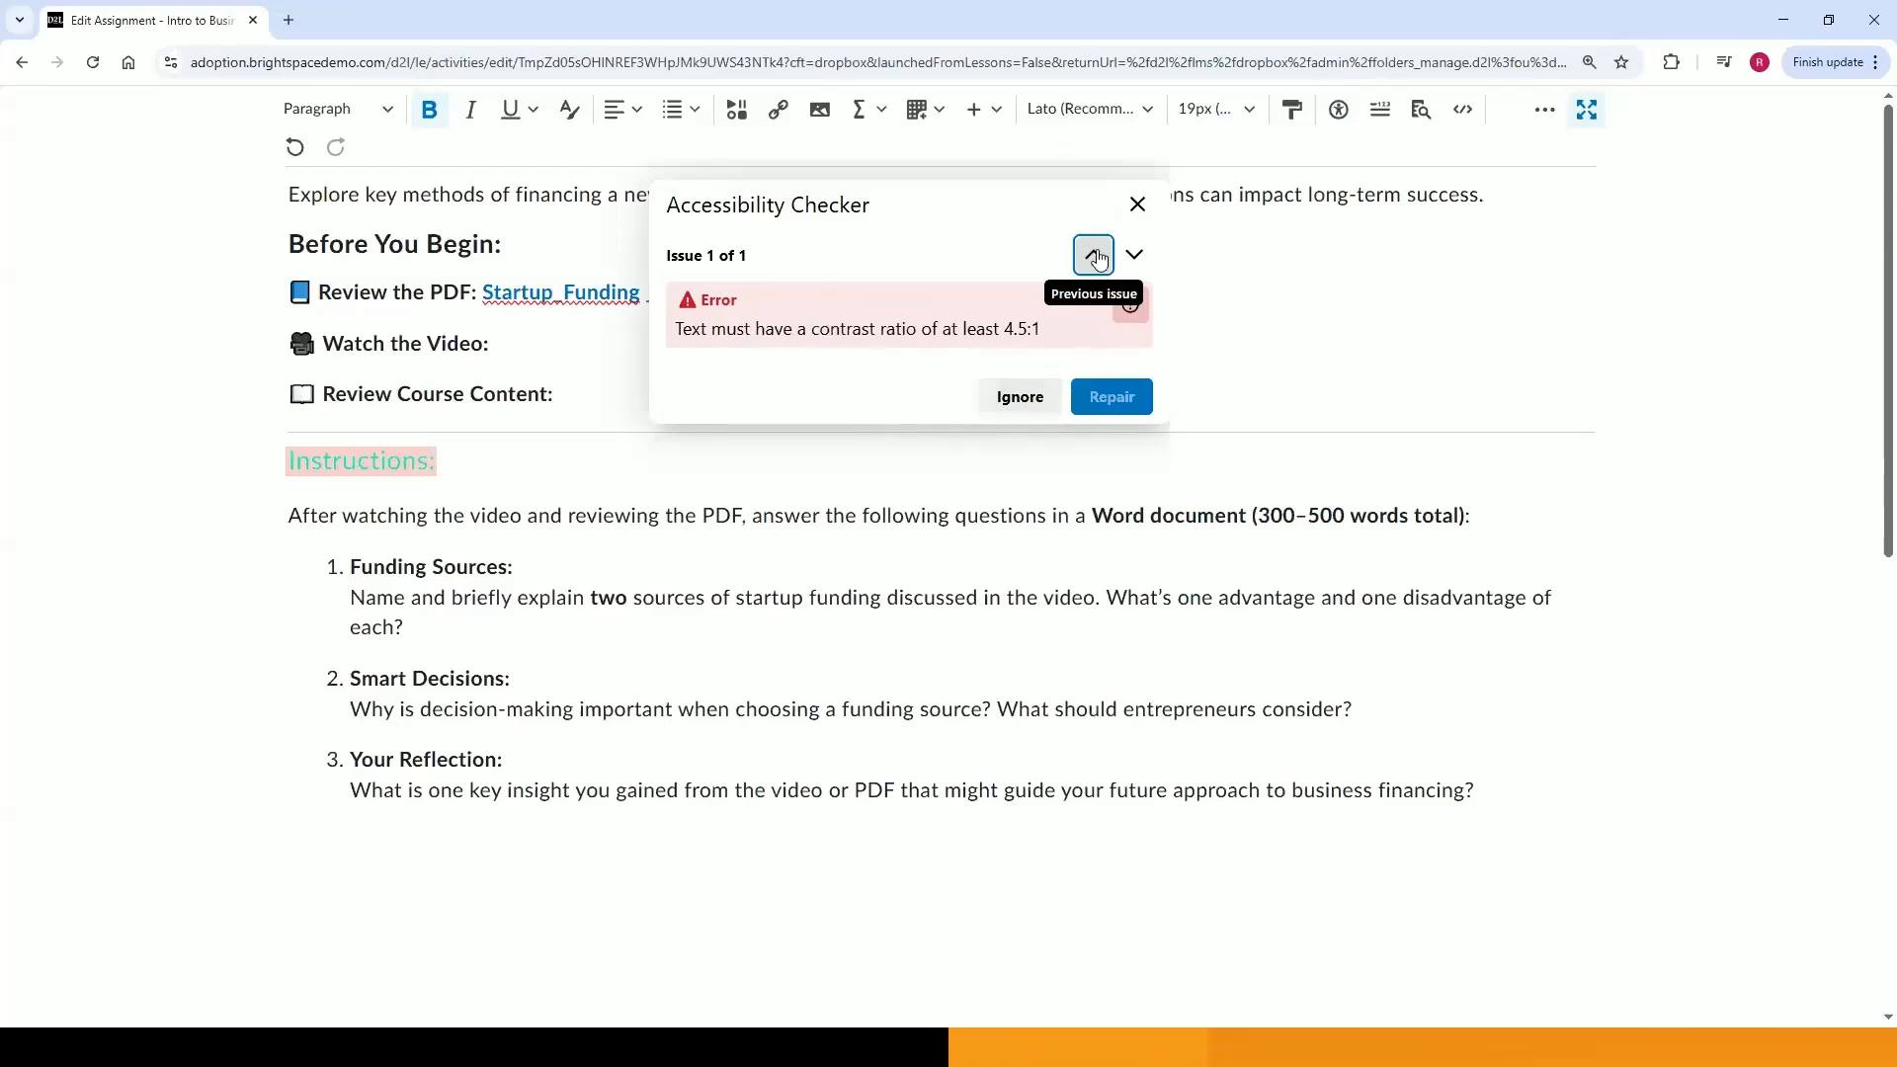
{"action": "left_click", "coordinate": [1138, 204]}
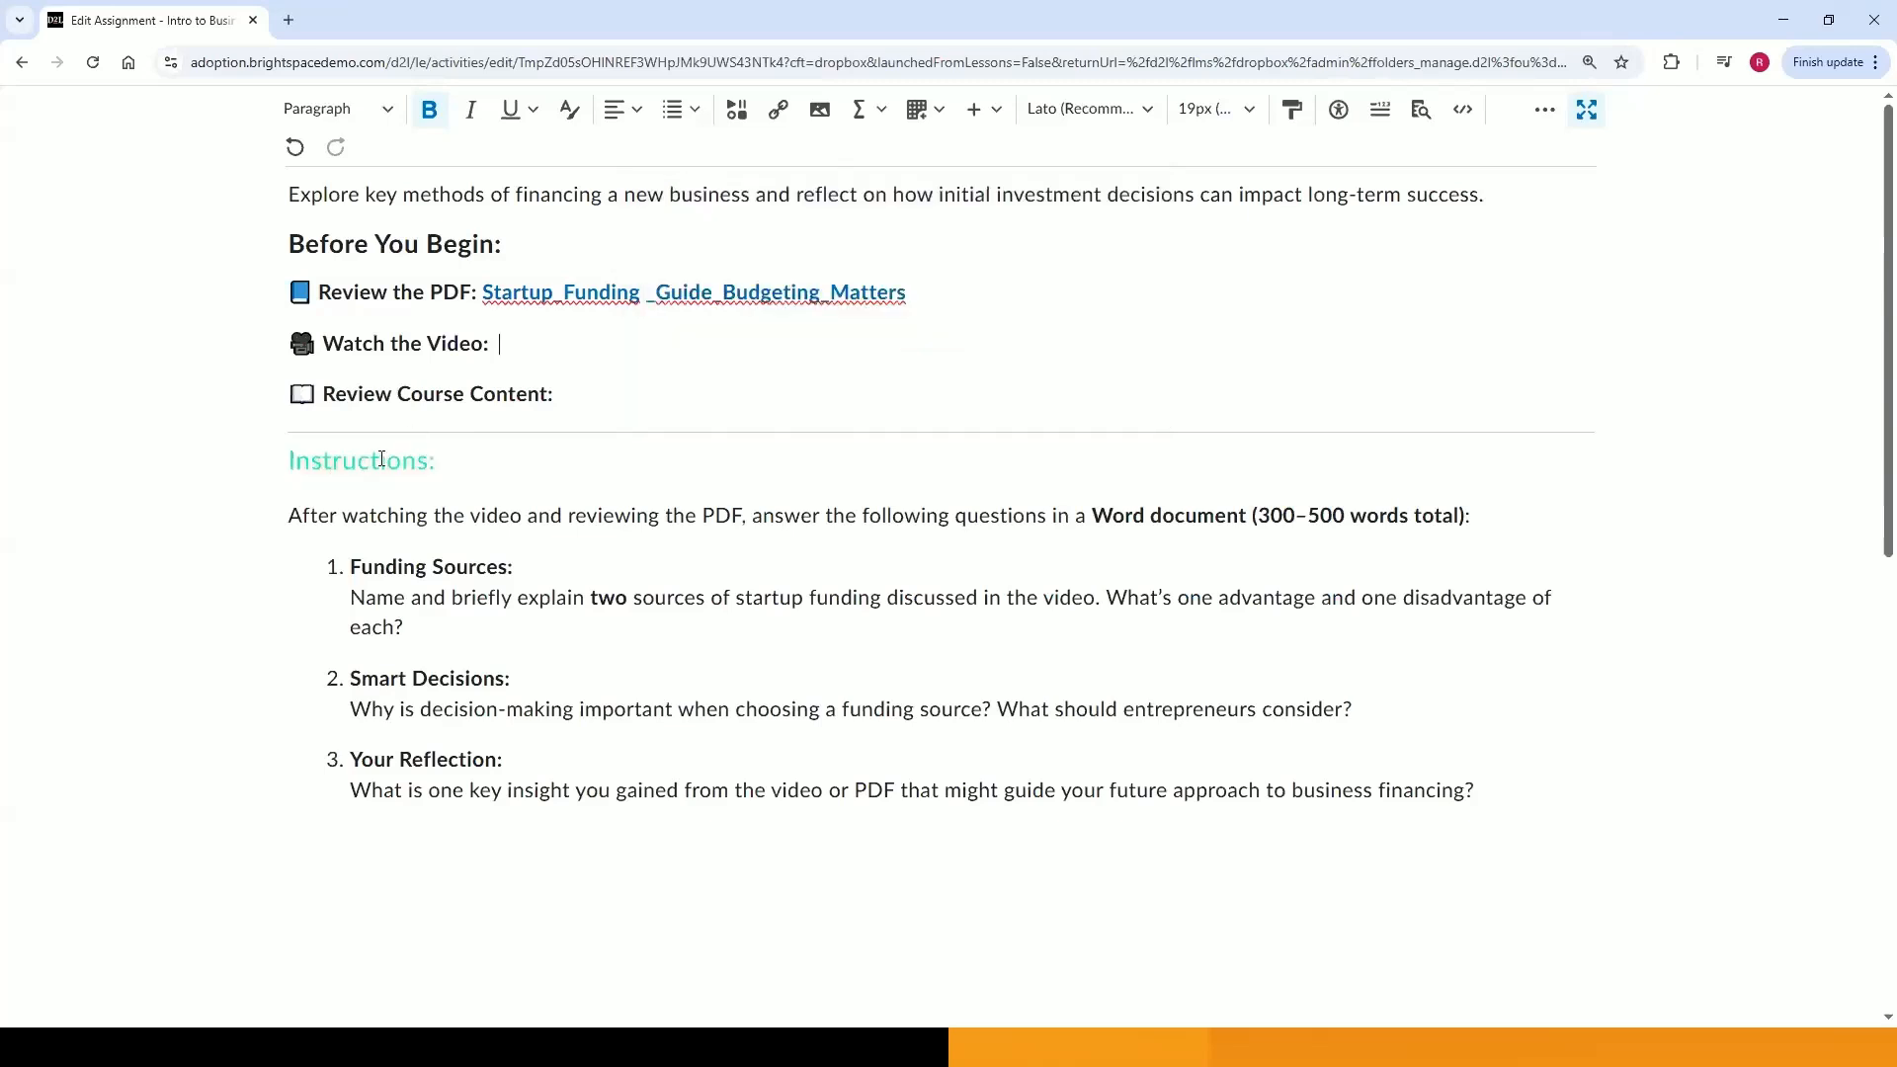
Change the 'Instructions:' heading's font colour to green #027a21.
{"action": "triple_click", "coordinate": [372, 468]}
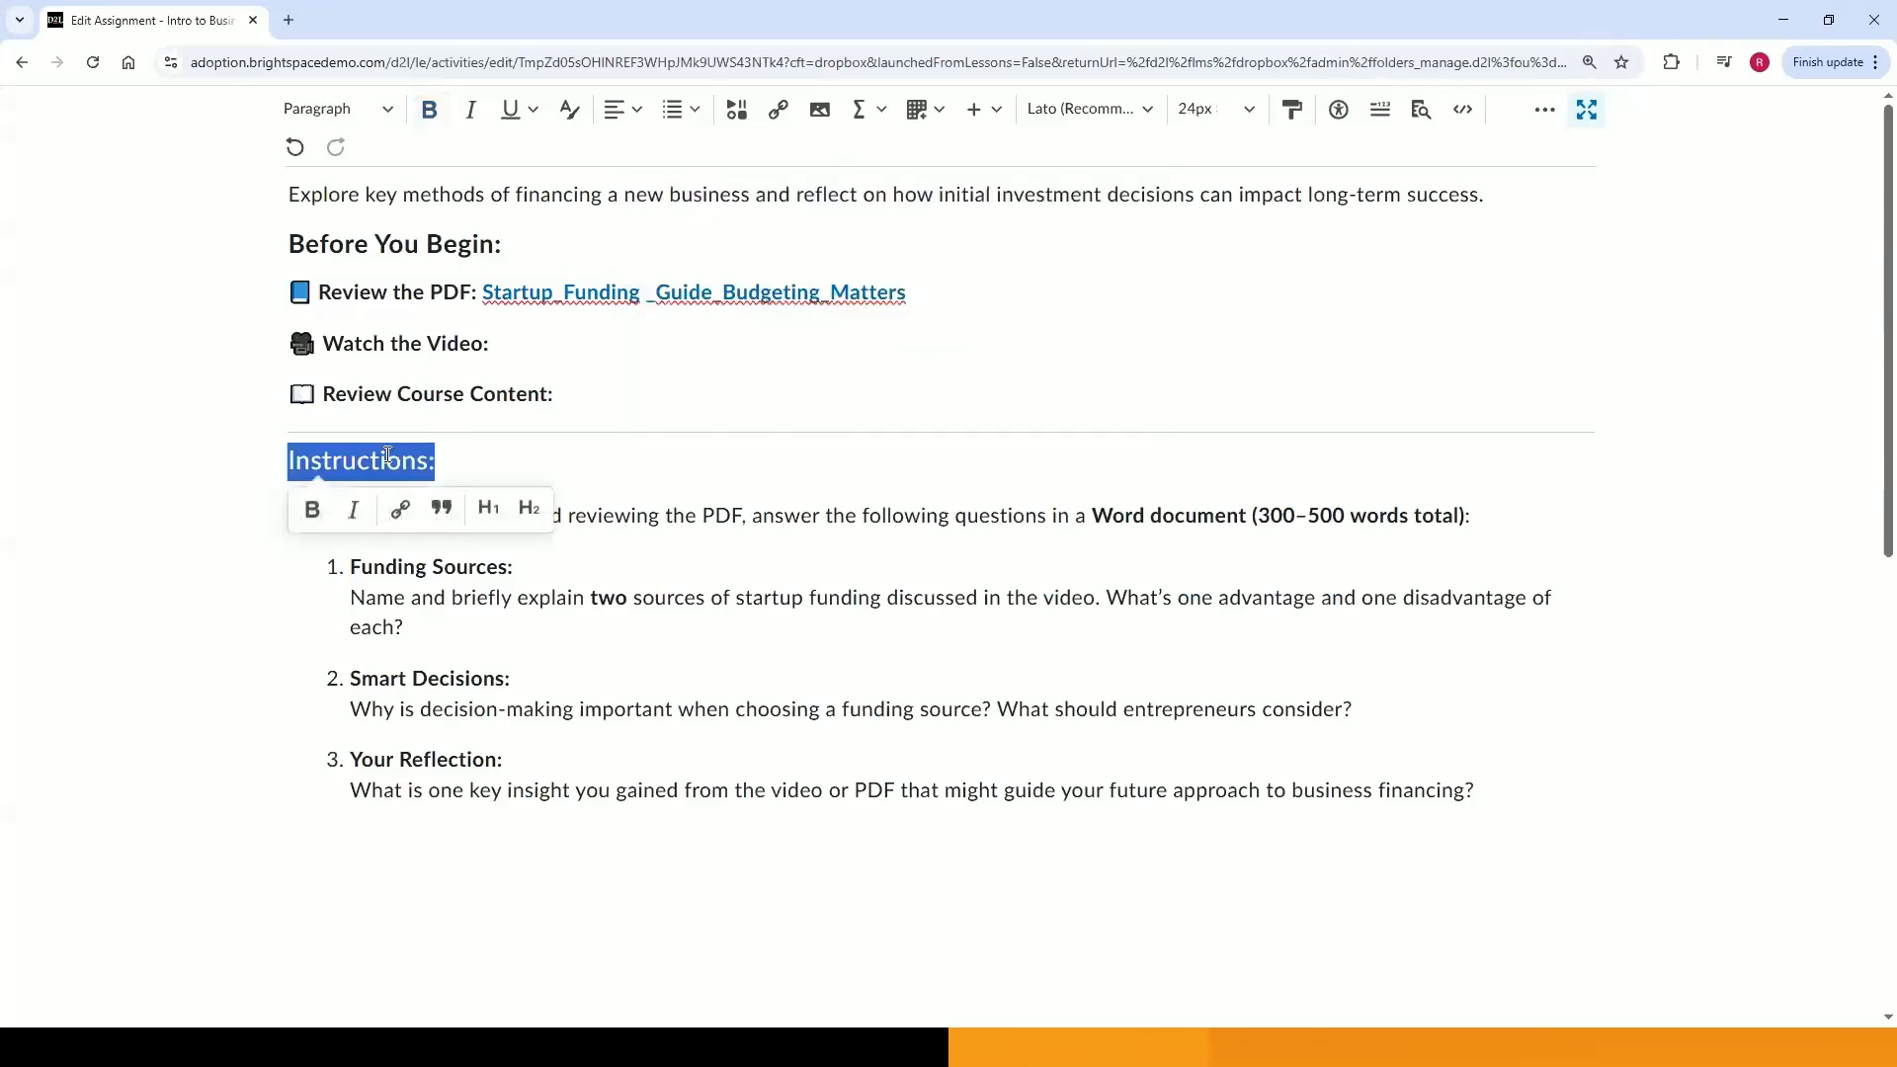
{"action": "left_click", "coordinate": [561, 115]}
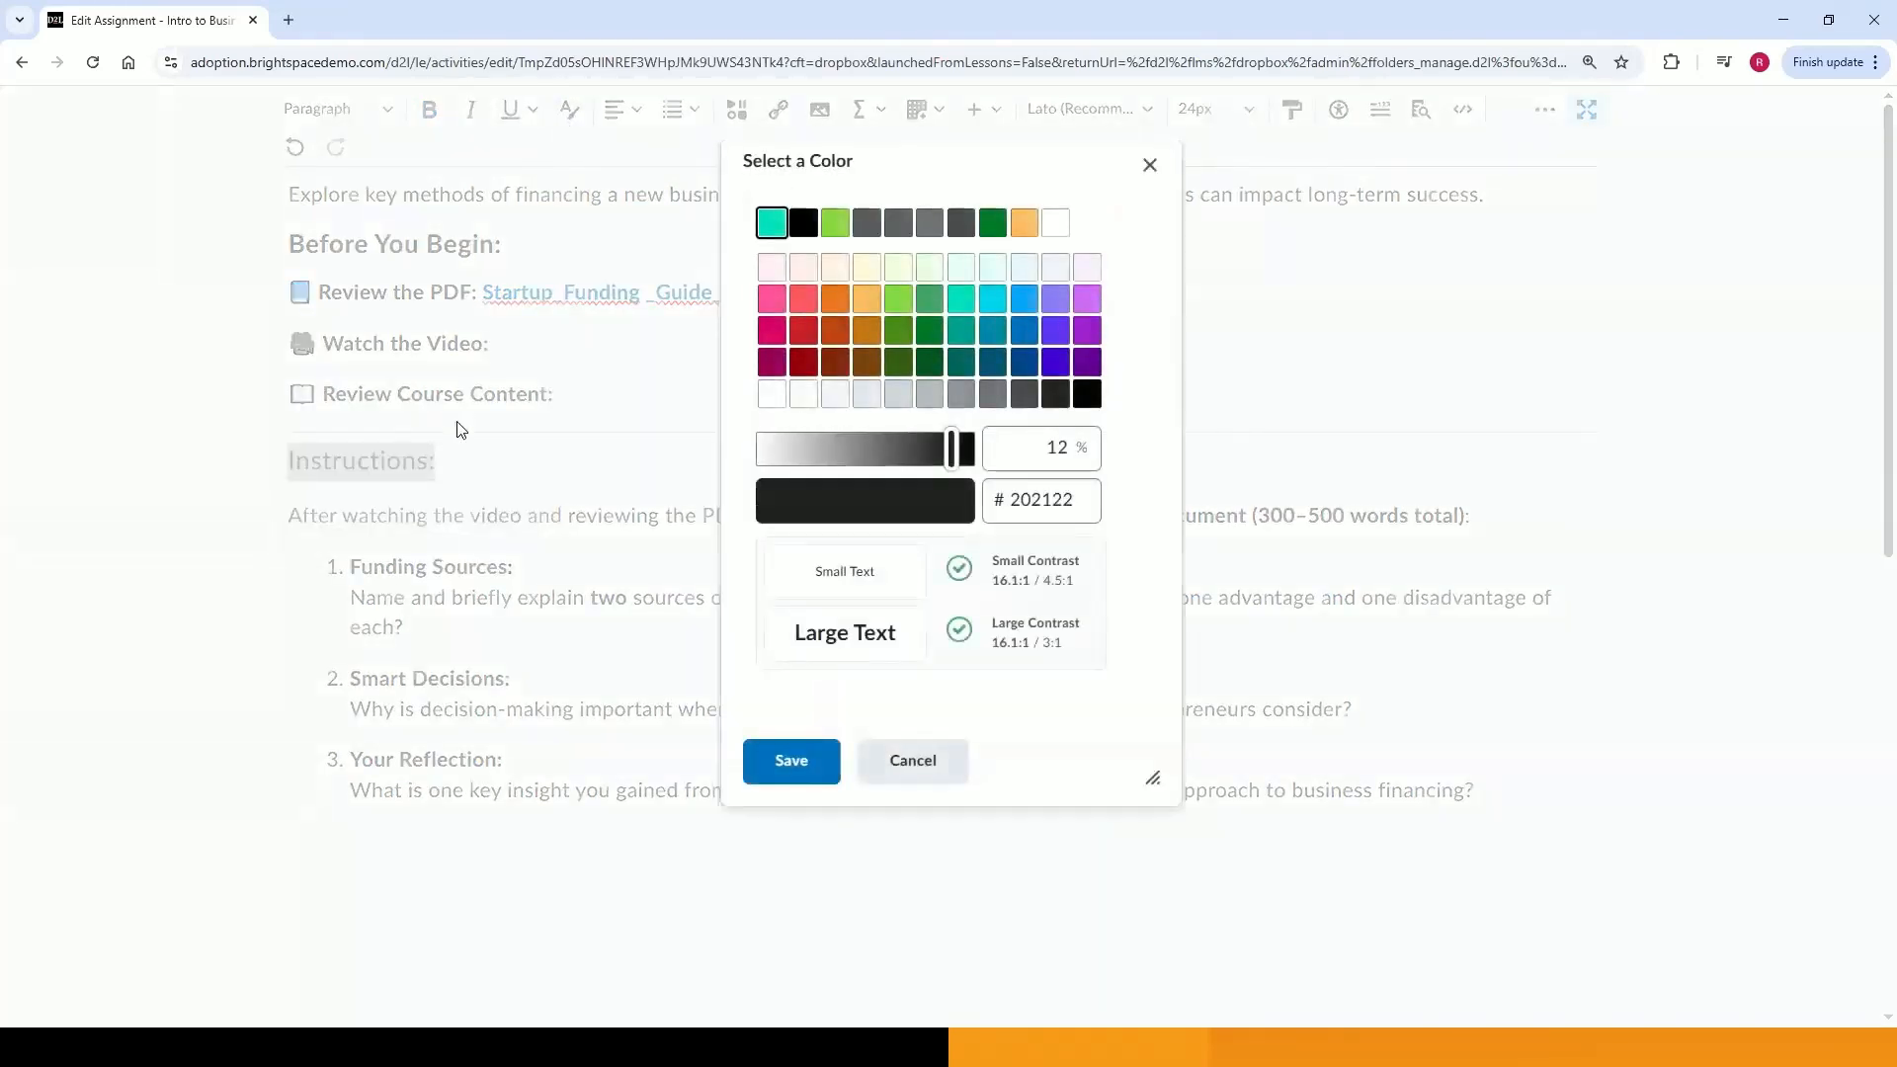
{"action": "left_click", "coordinate": [927, 337]}
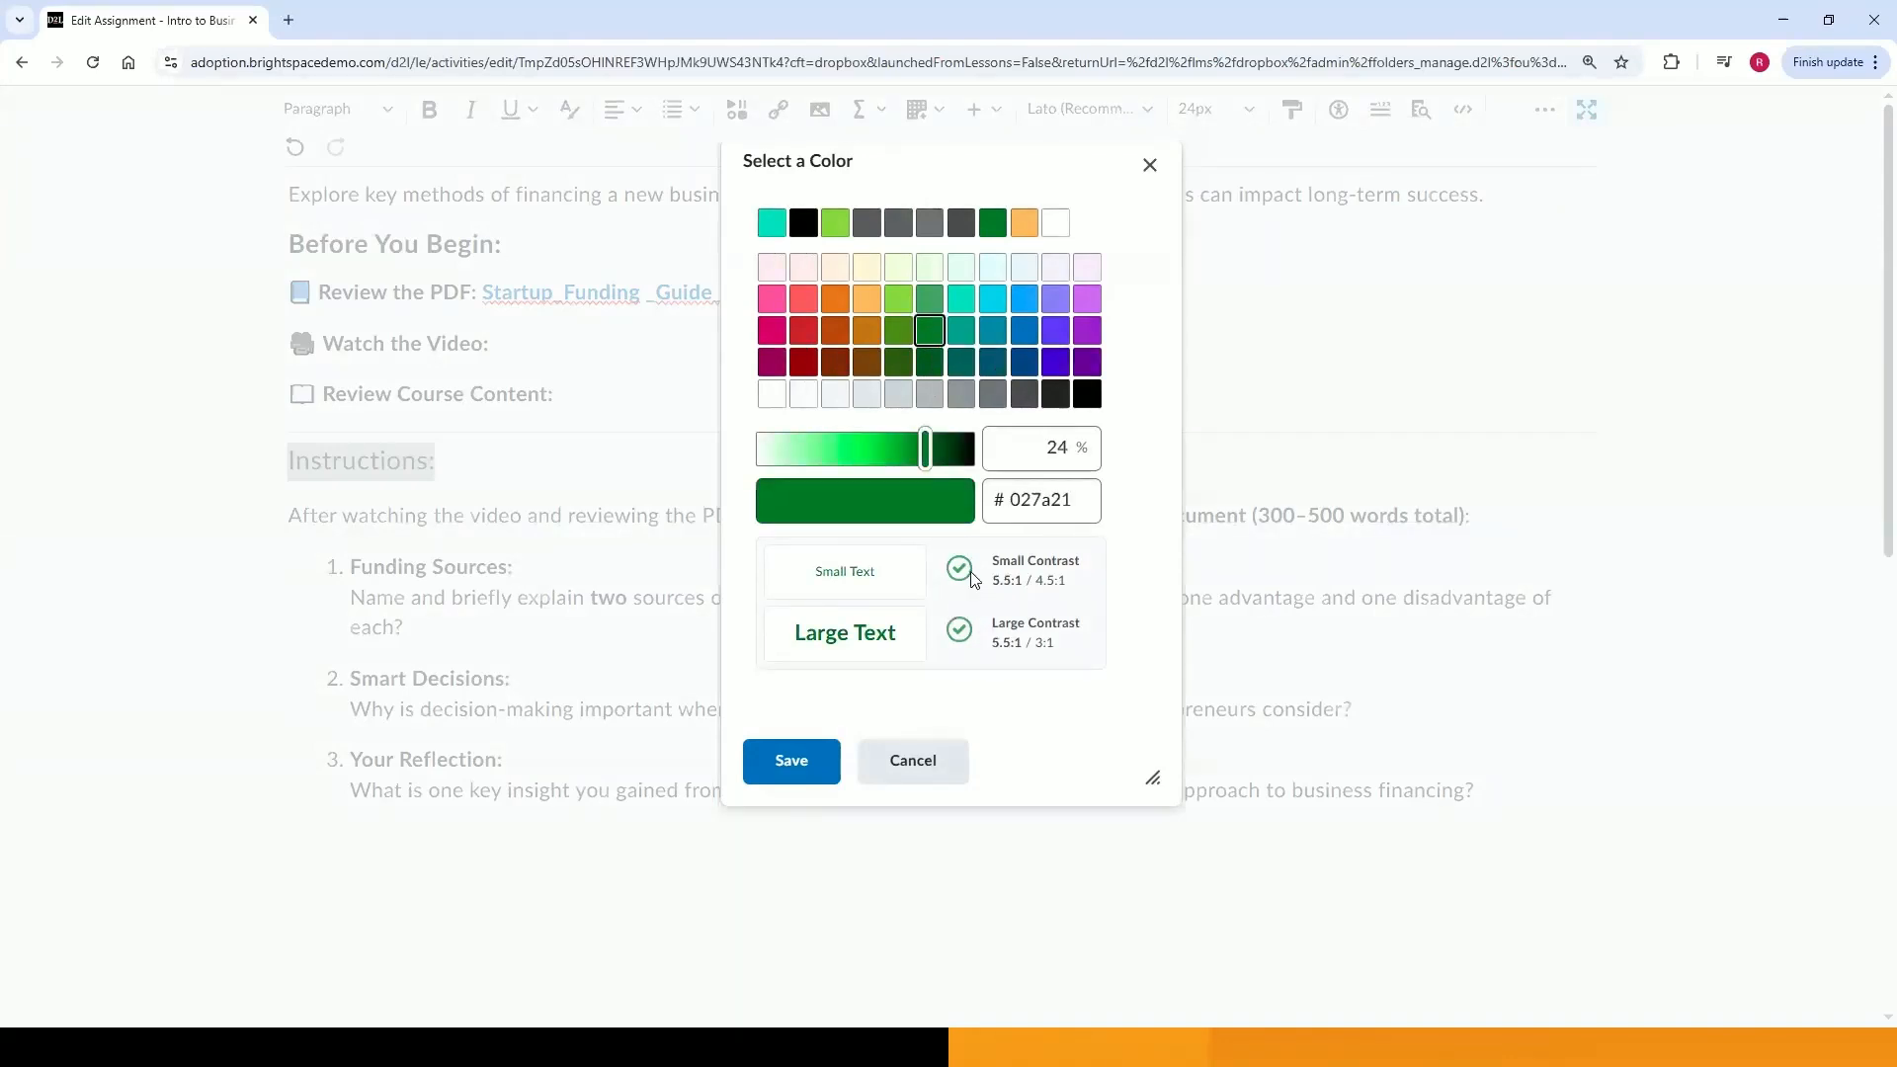
{"action": "left_click", "coordinate": [794, 763]}
{"action": "left_click", "coordinate": [537, 461]}
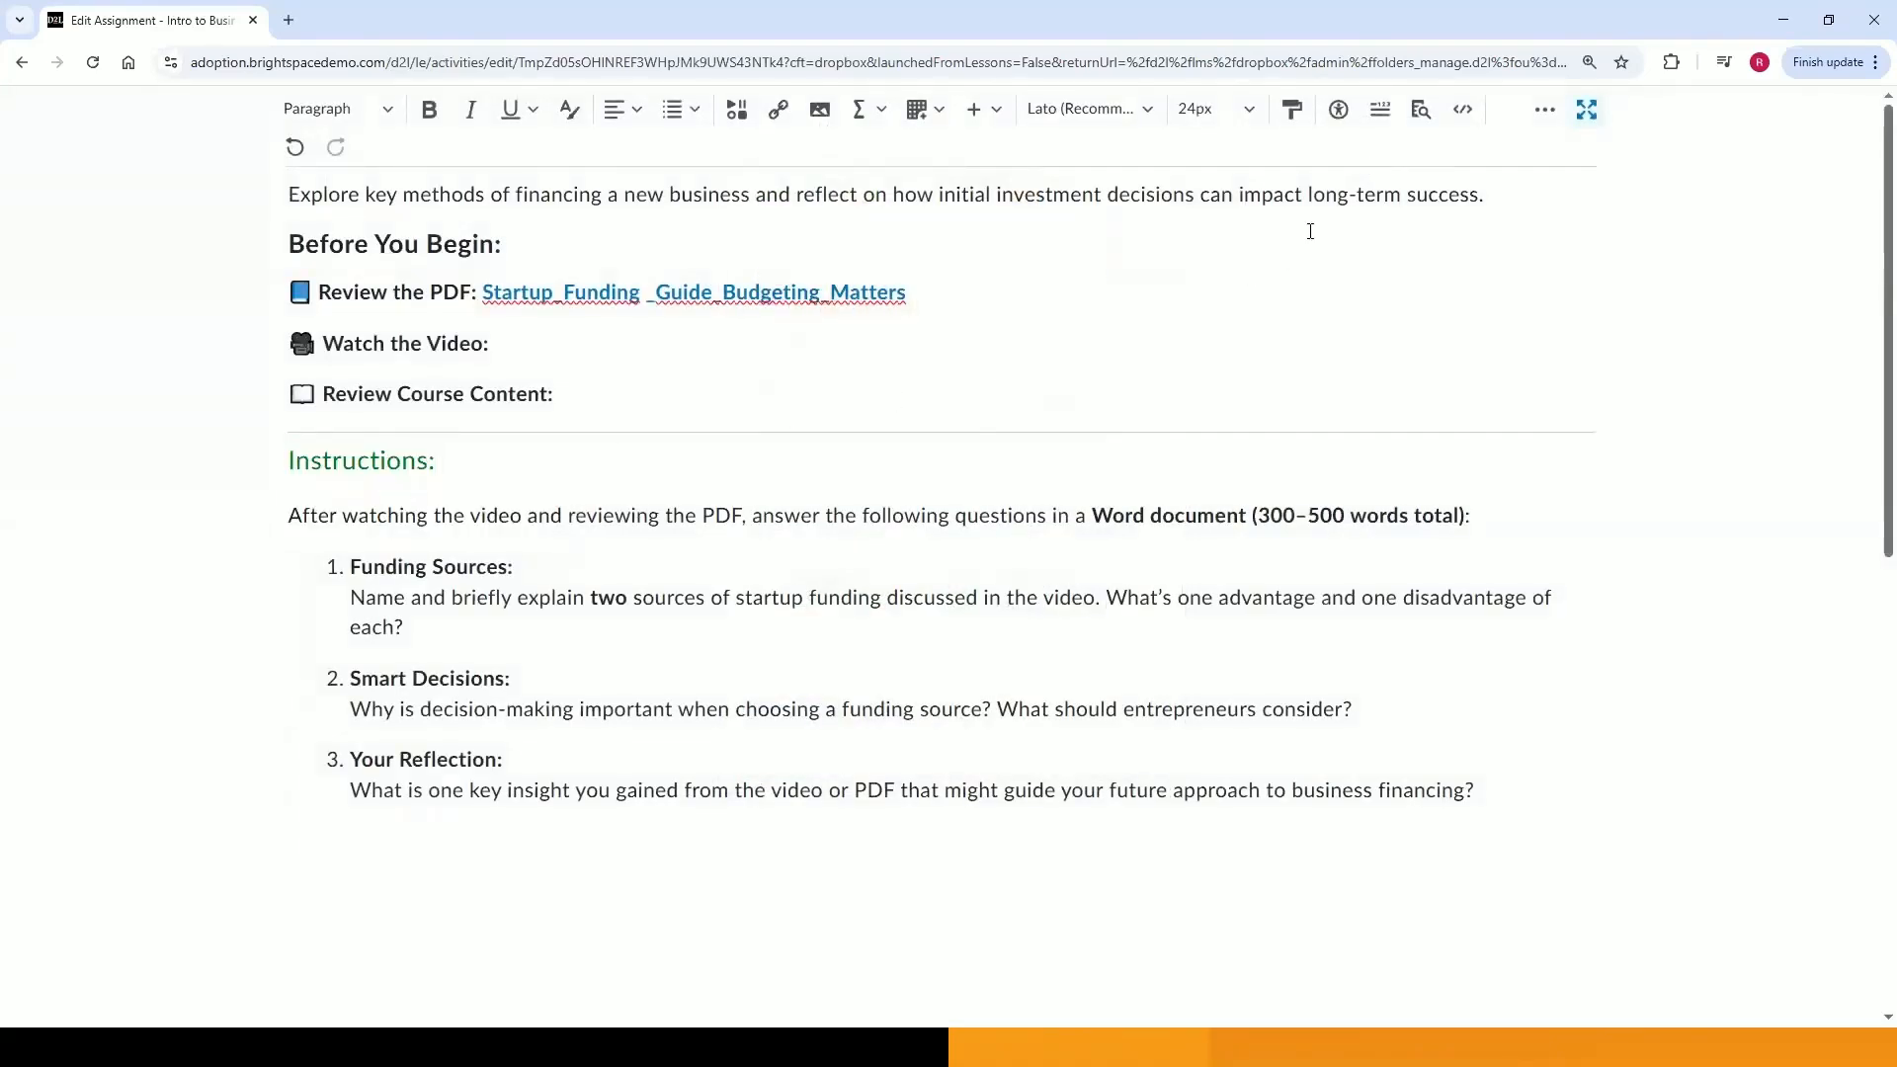
Rerun the accessibility checker and close it.
{"action": "left_click", "coordinate": [1339, 108]}
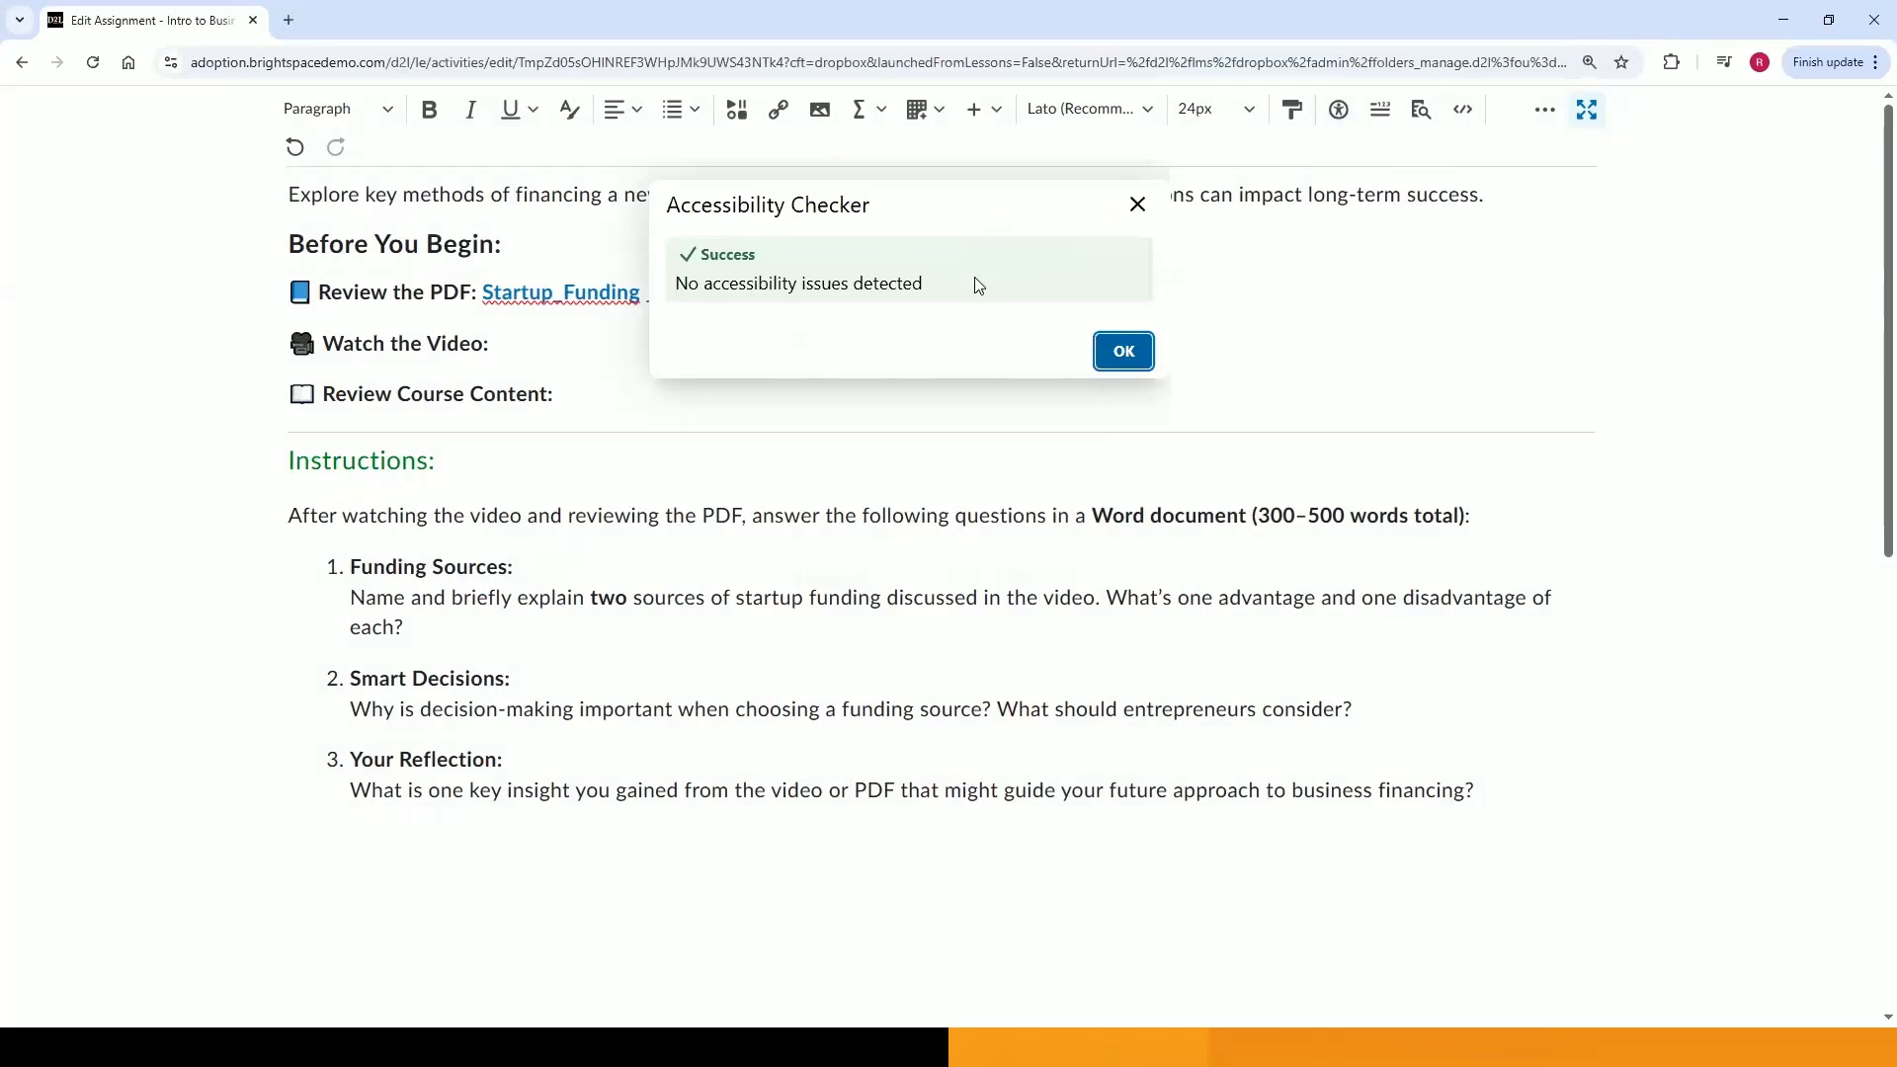
{"action": "left_click", "coordinate": [1123, 351]}
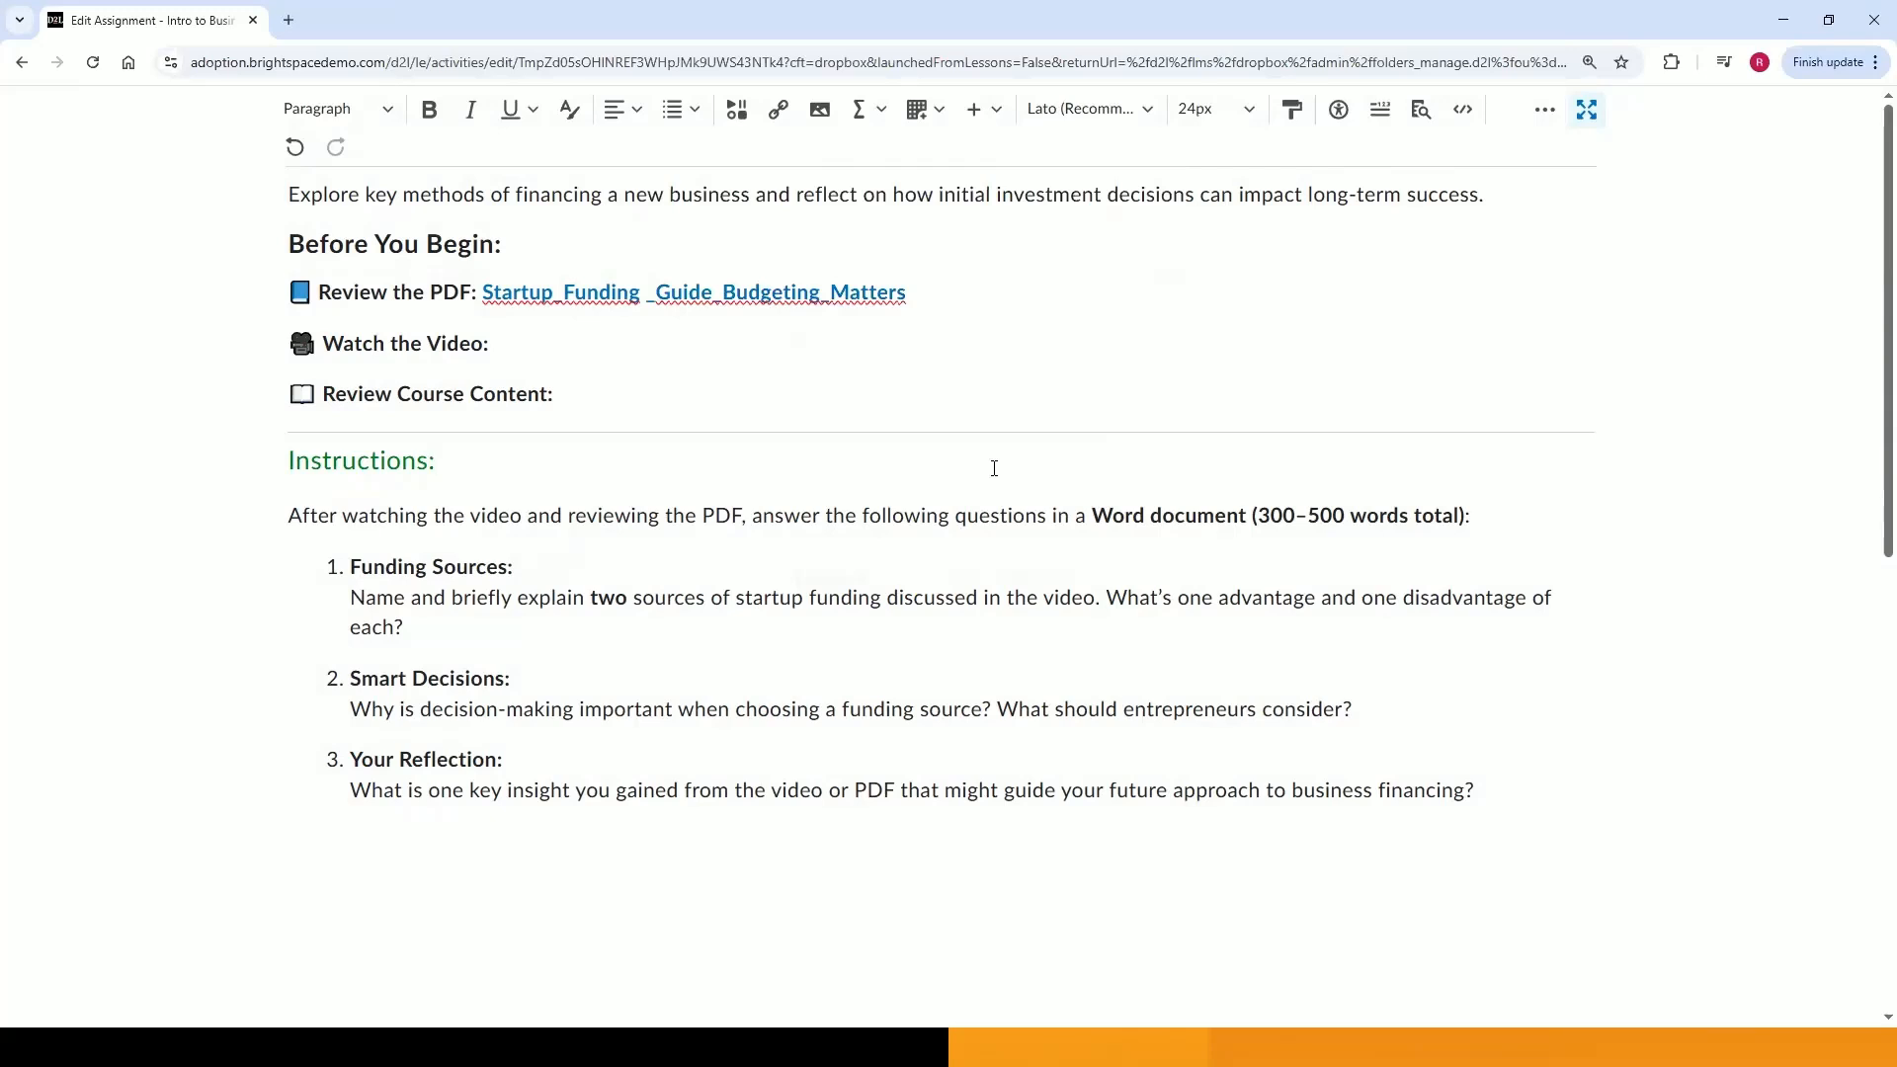
Search YouTube for Startup Funding Explained and embed 'Startup Funding Explained: Everything You Need to Know' after 'Watch the Video:'.
{"action": "left_click", "coordinate": [518, 347]}
{"action": "left_click", "coordinate": [728, 123]}
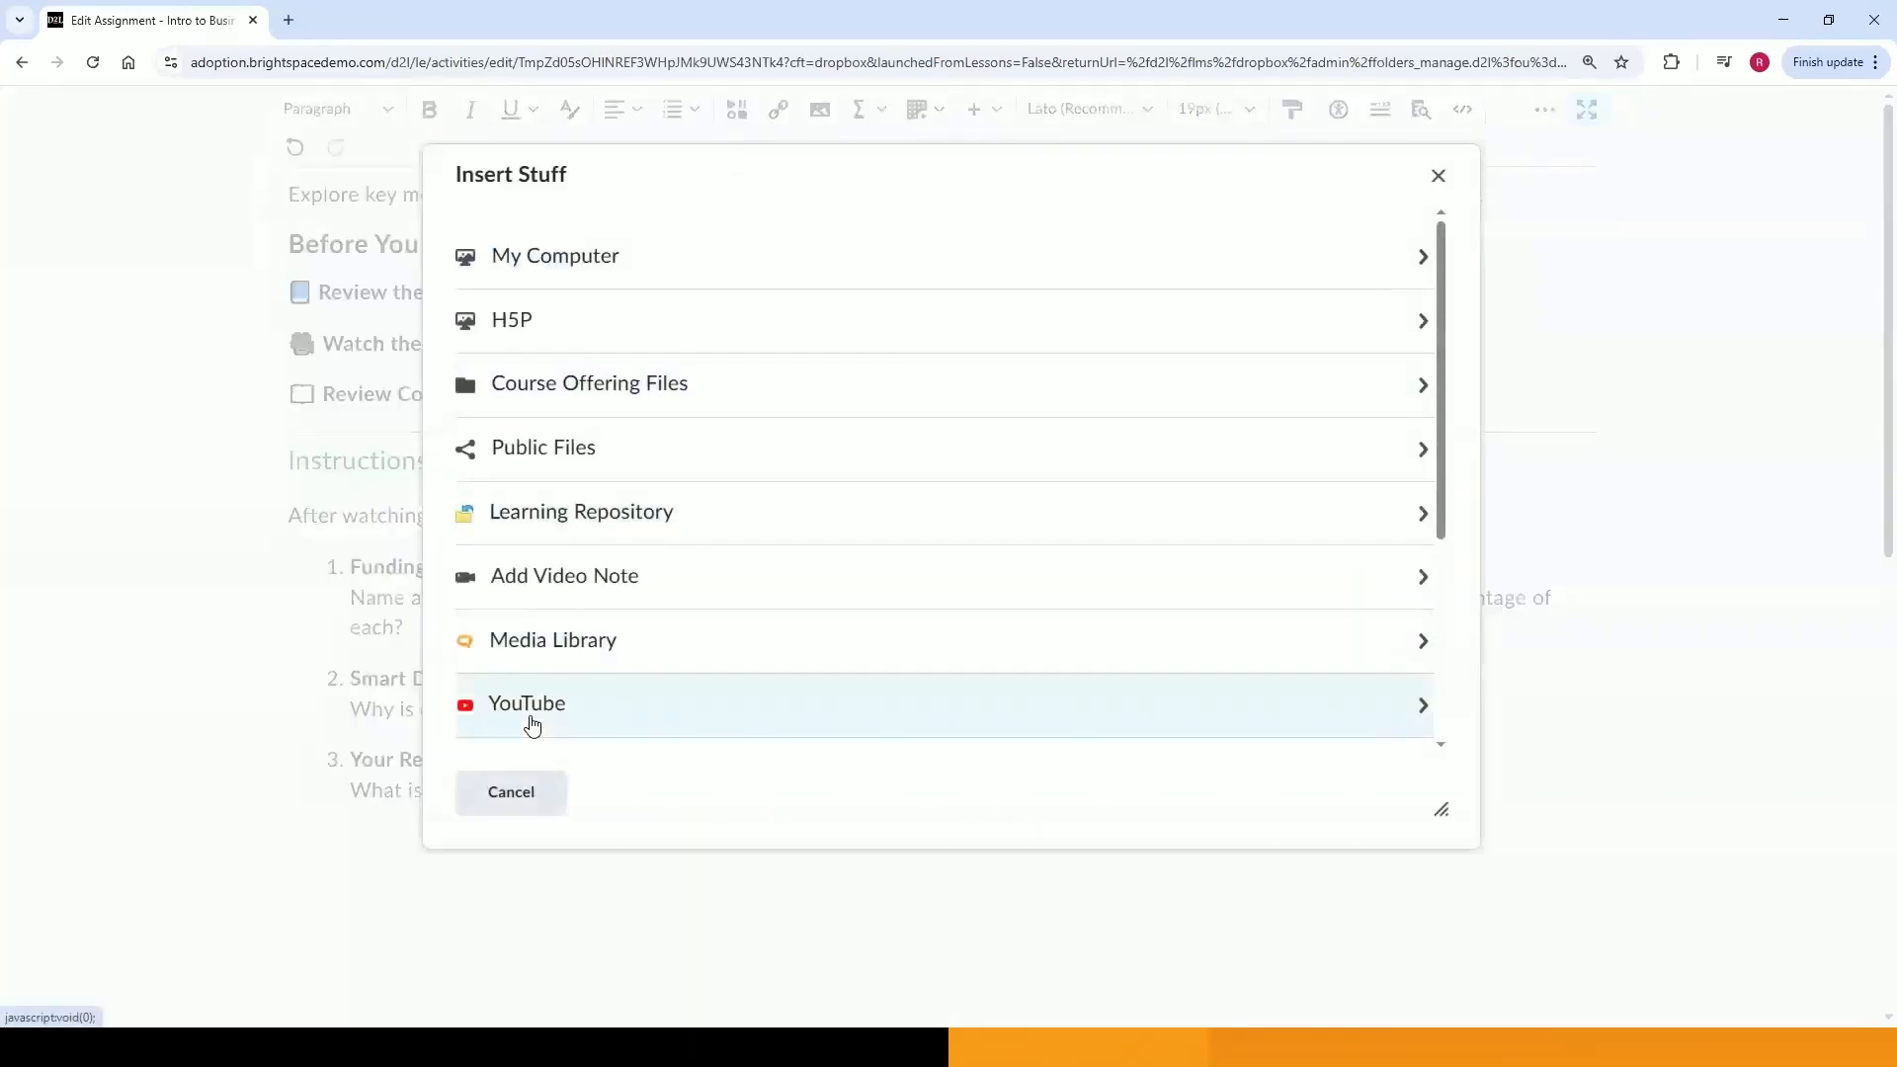
{"action": "left_click", "coordinate": [531, 719]}
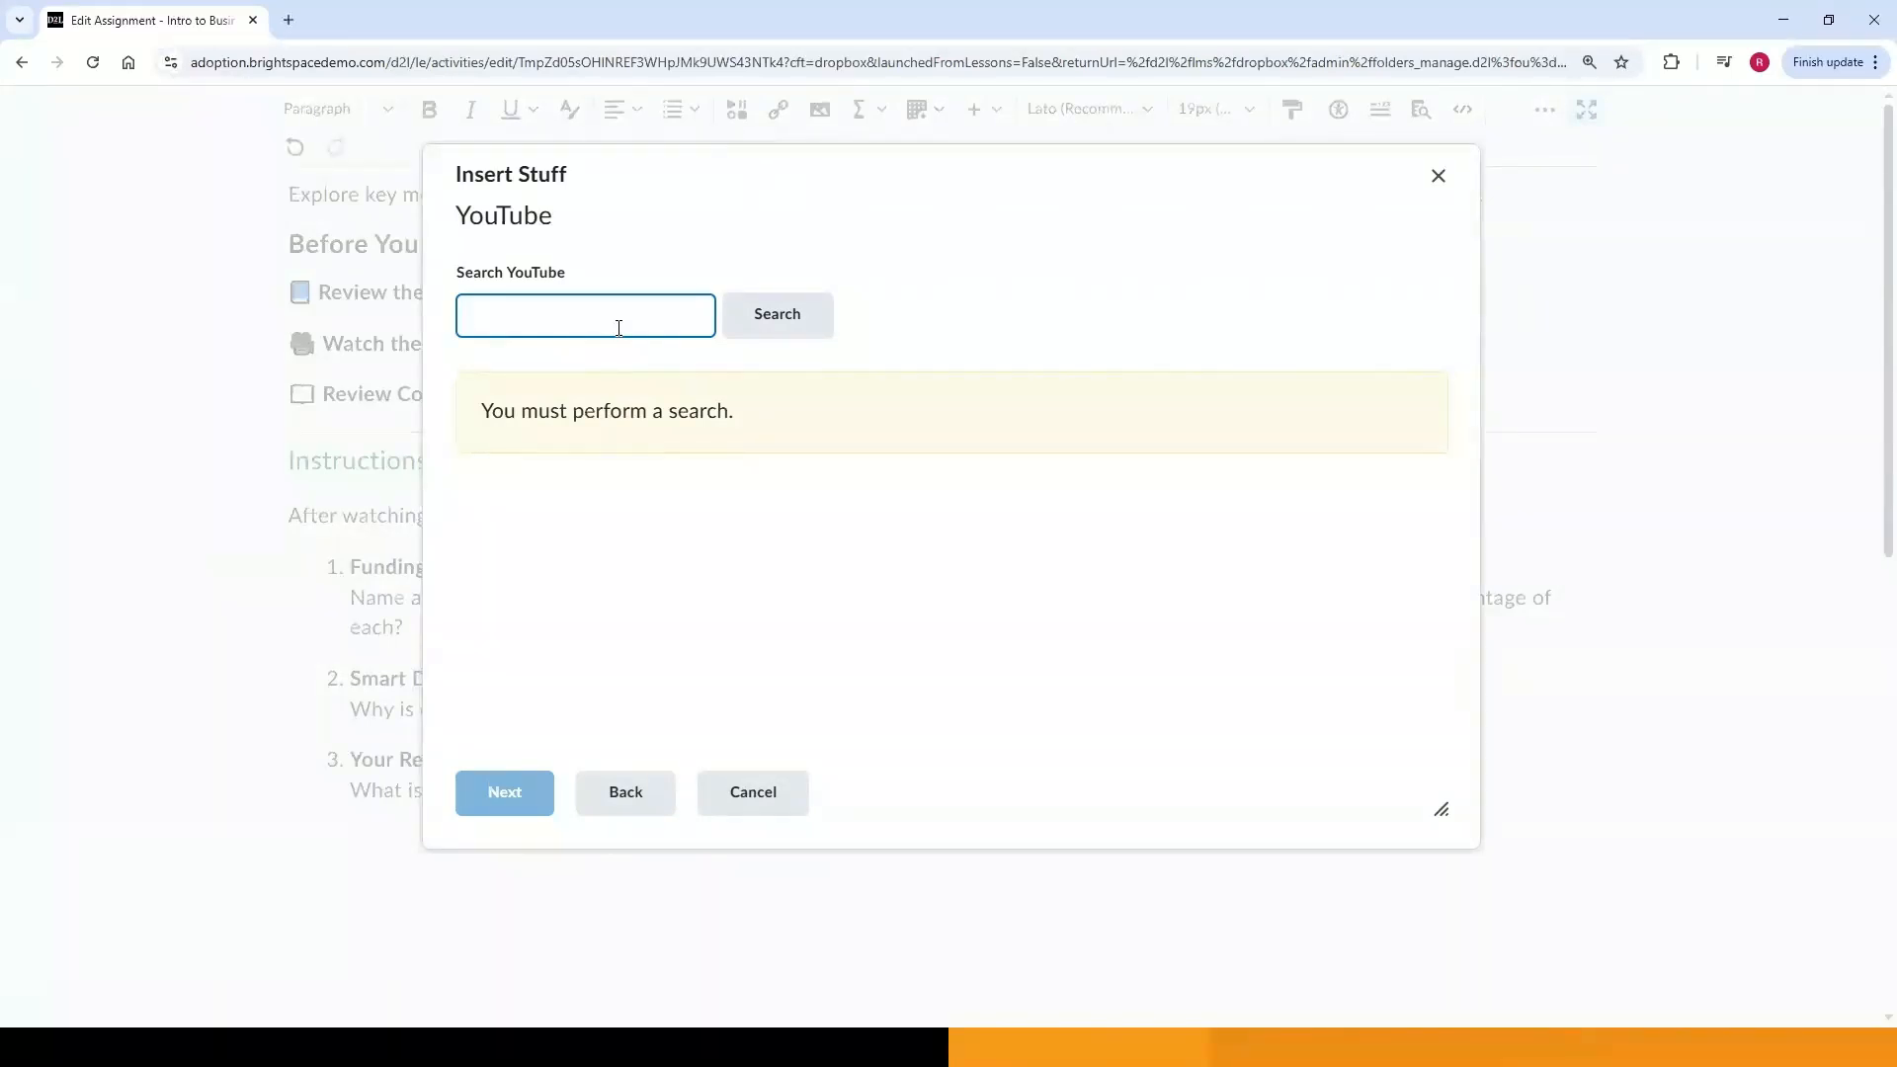
{"action": "type", "text": "Startup Funding Explained"}
{"action": "key", "text": "Return"}
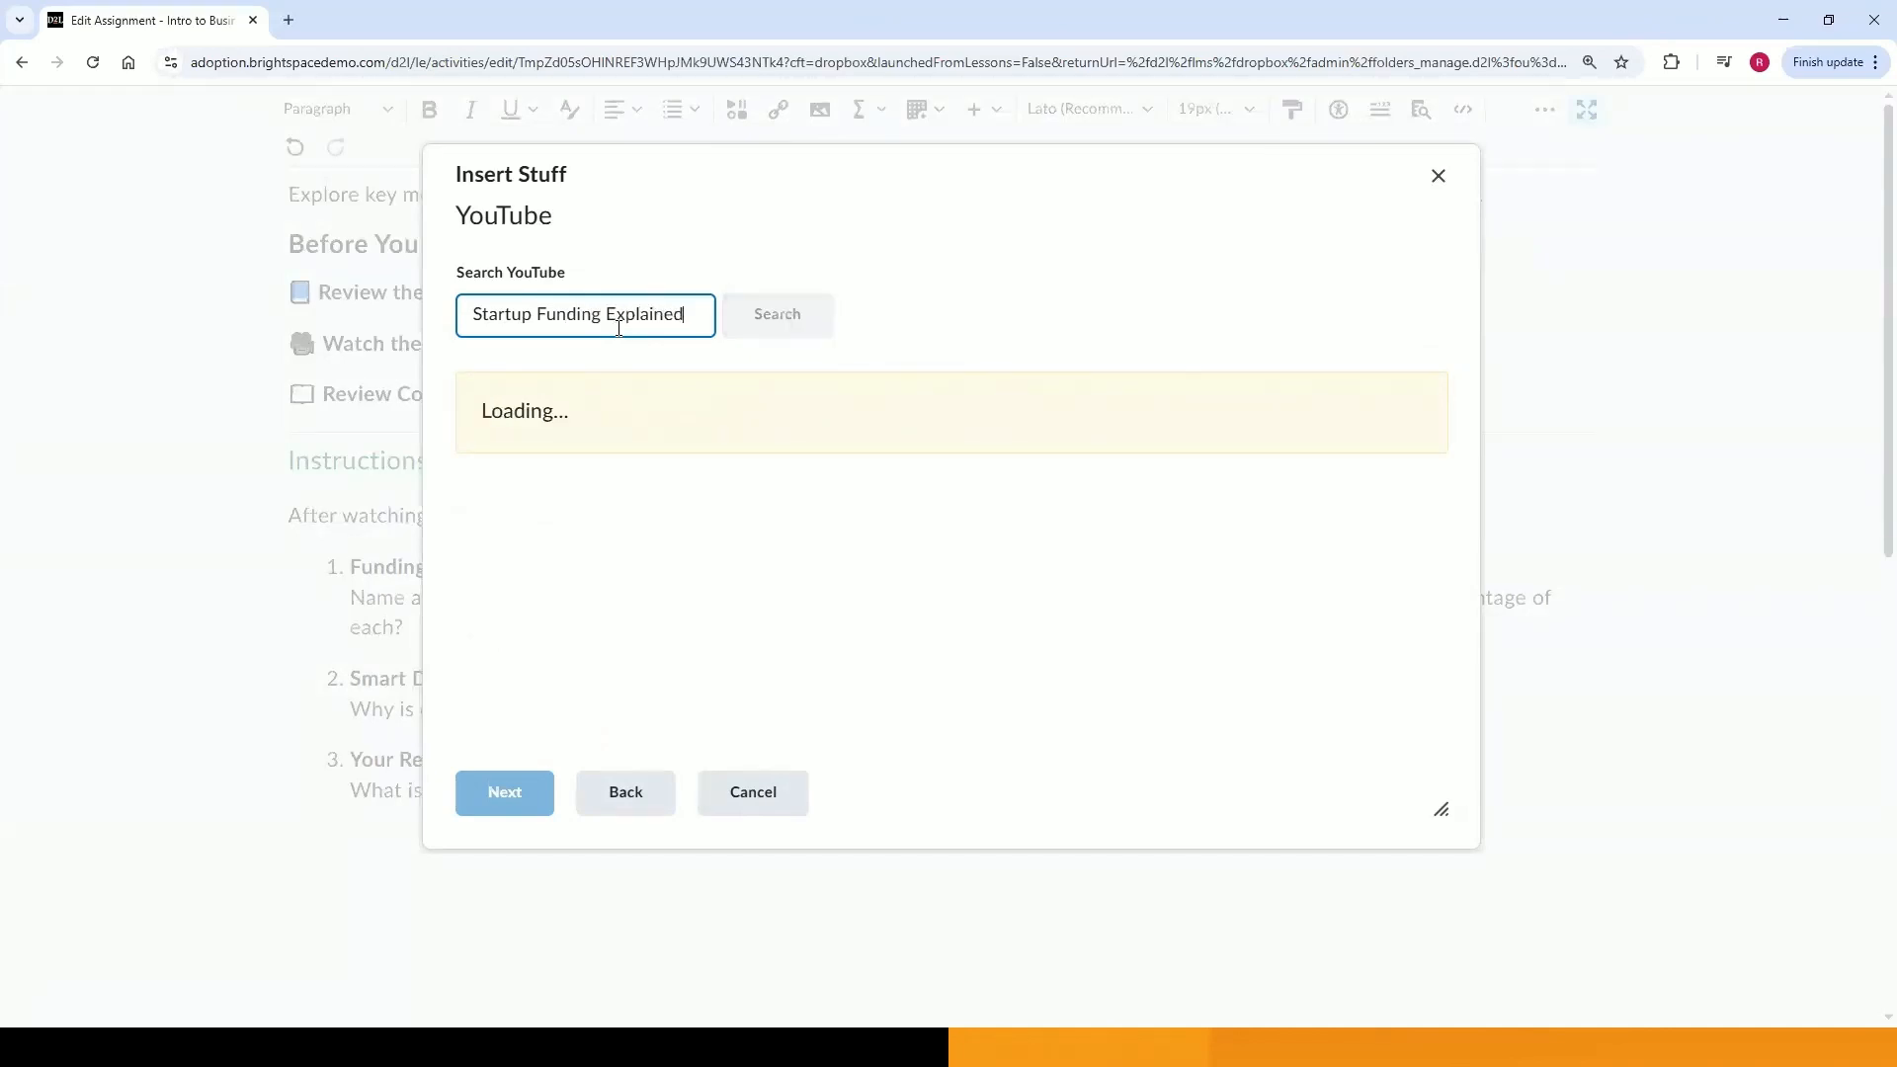
{"action": "left_click", "coordinate": [647, 544]}
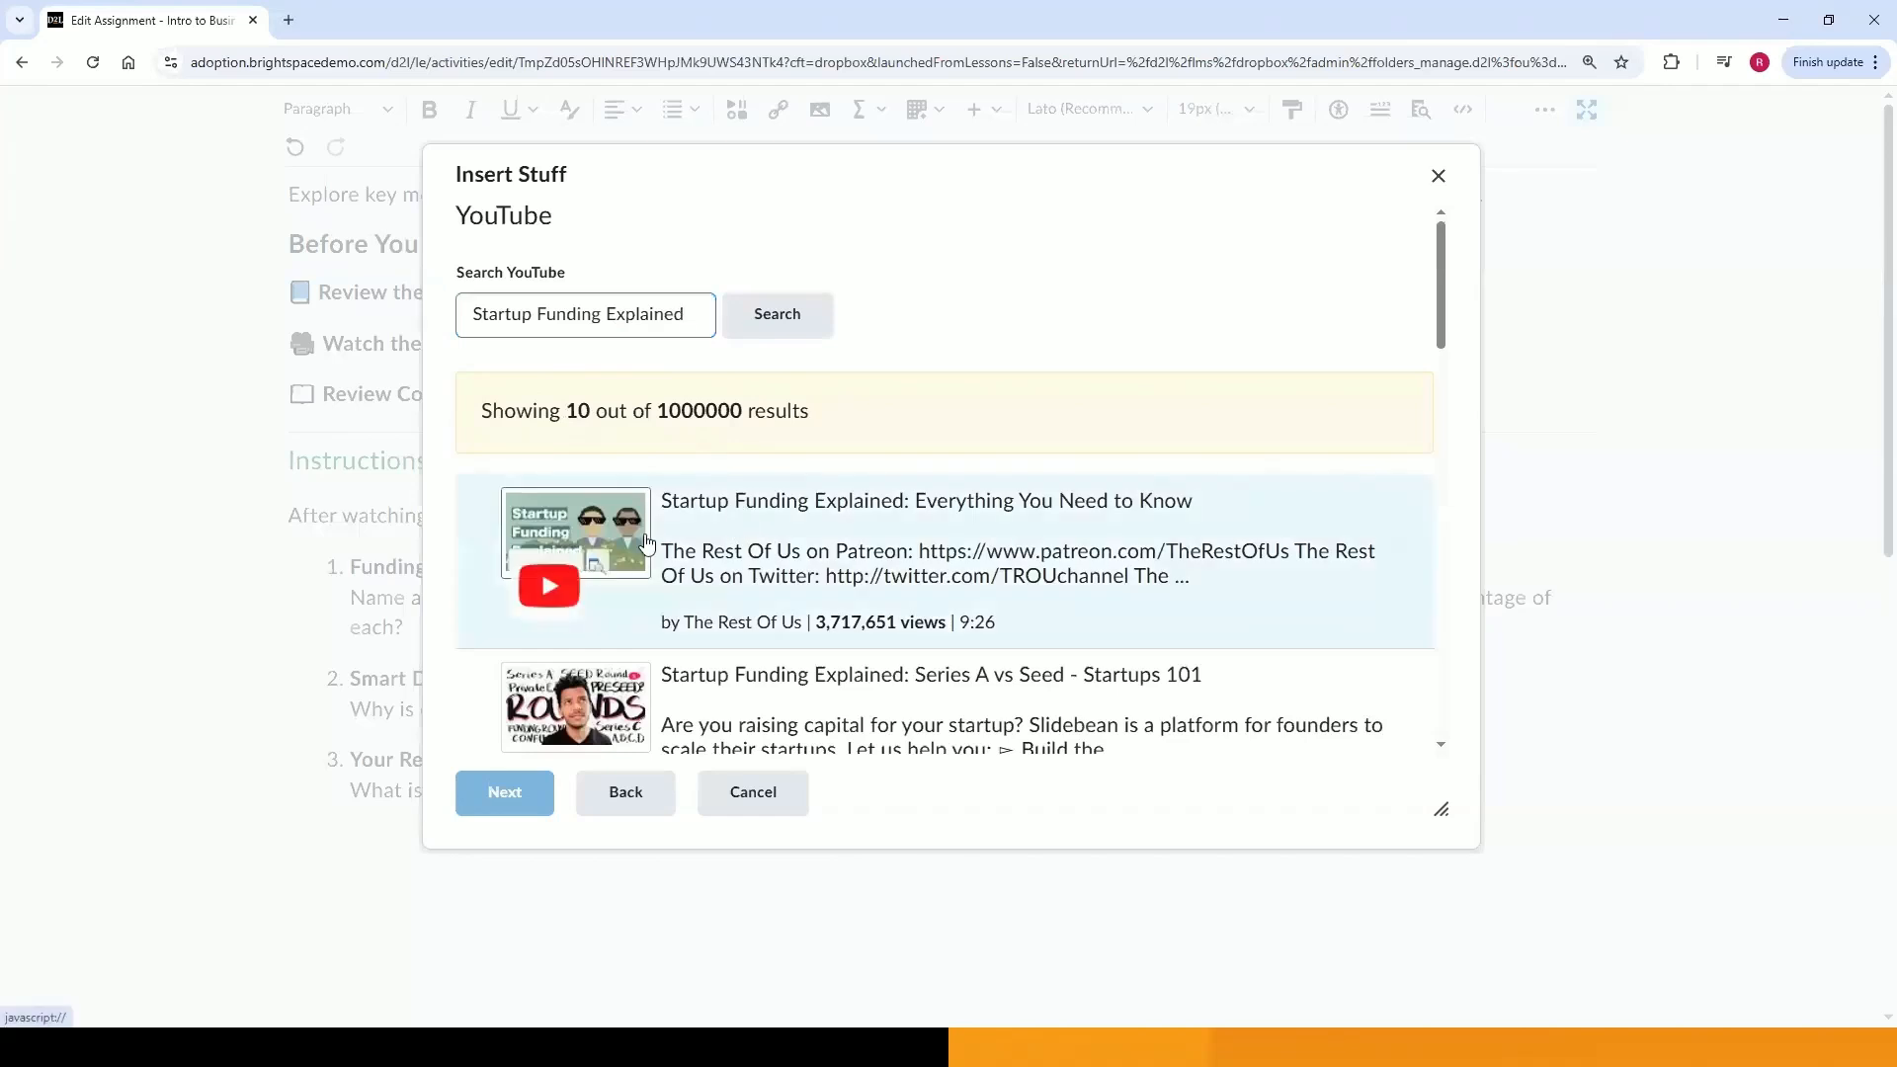
{"action": "left_click", "coordinate": [538, 792]}
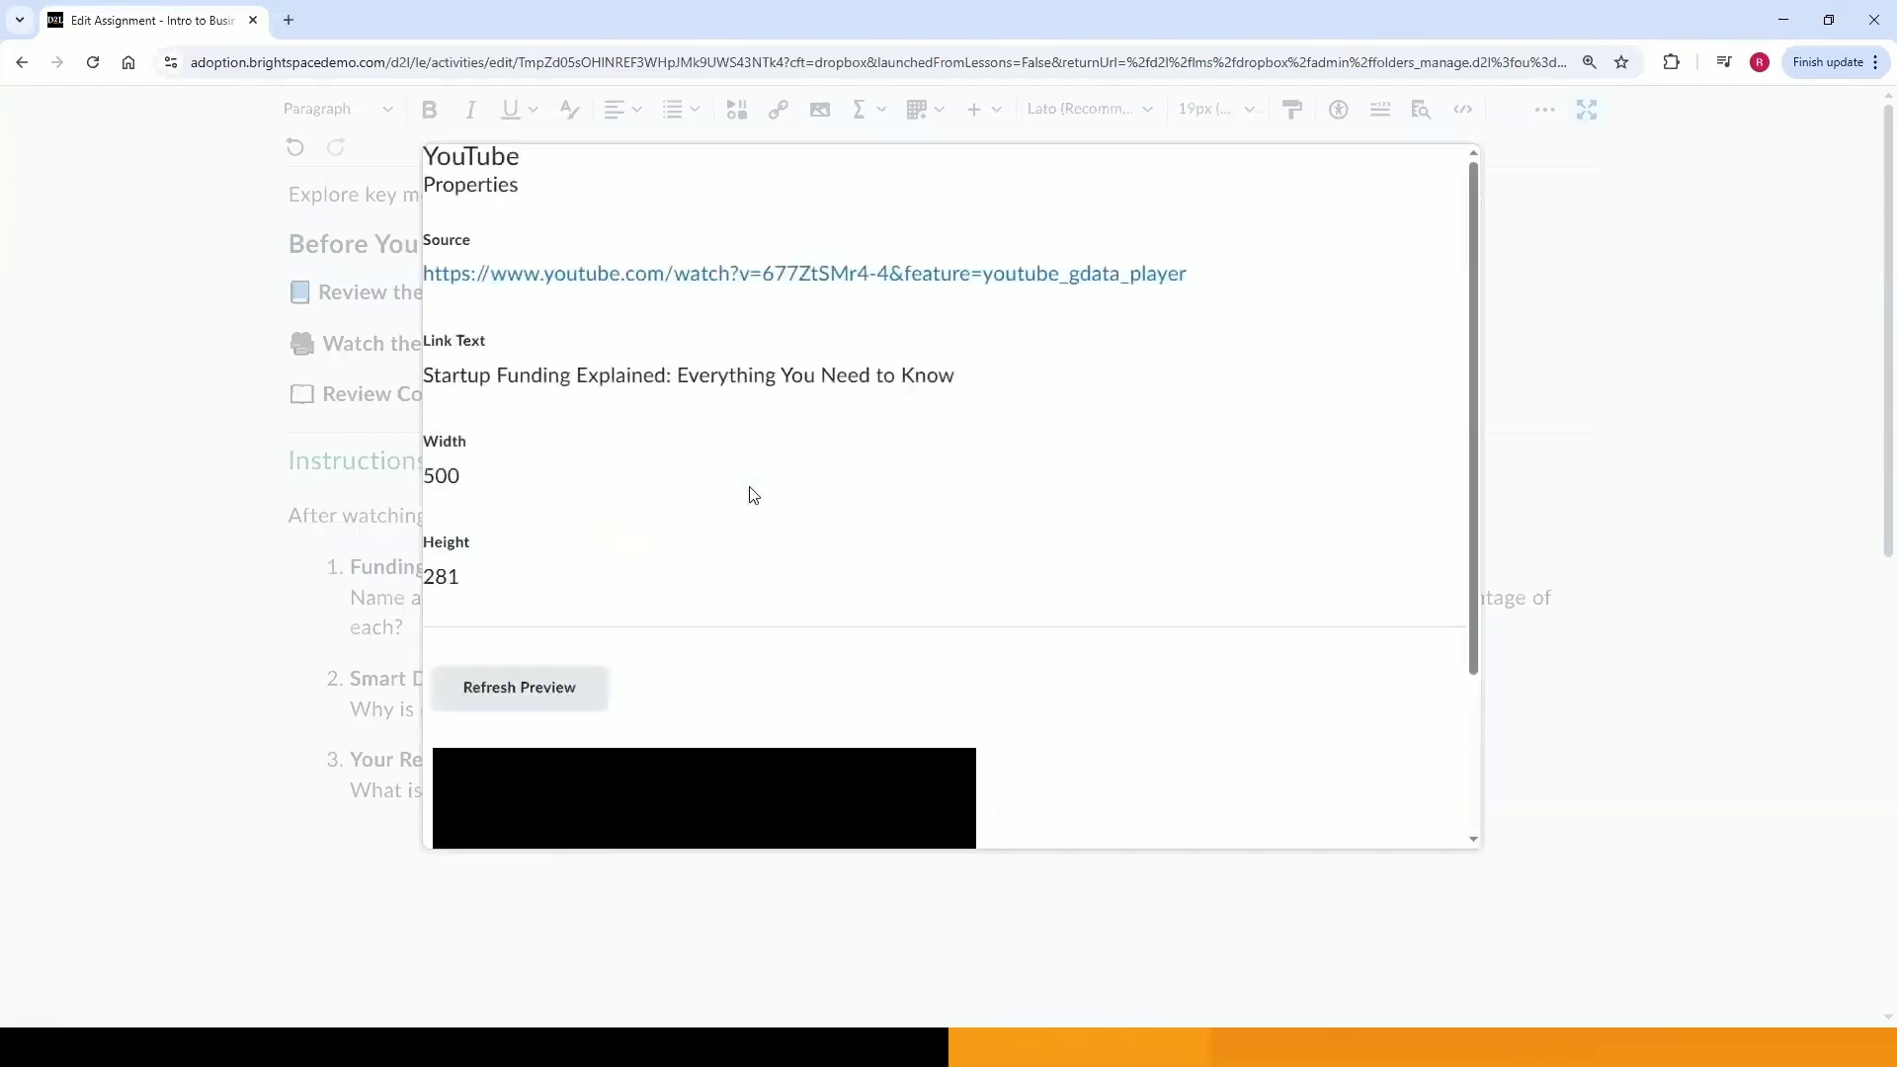
{"action": "scroll", "coordinate": [969, 589], "scroll_direction": "down", "scroll_amount": 4}
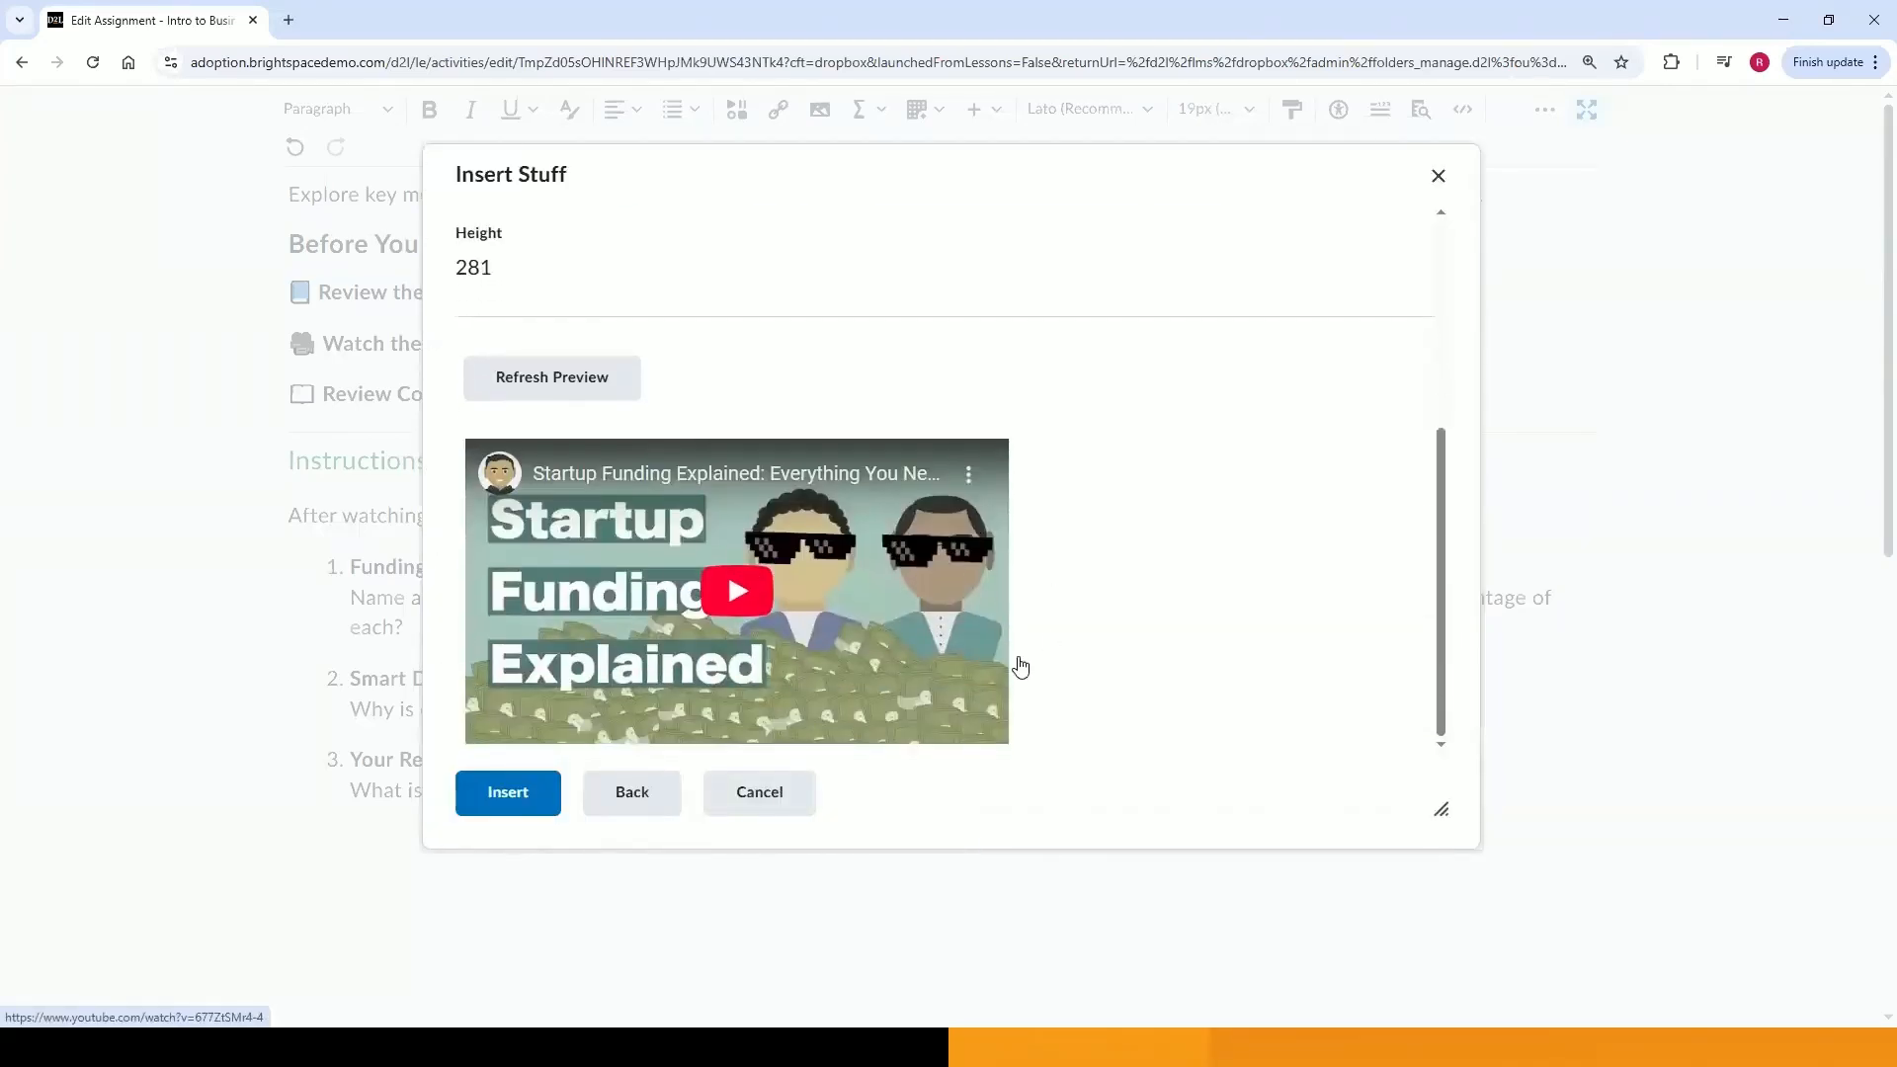
{"action": "left_click", "coordinate": [499, 793]}
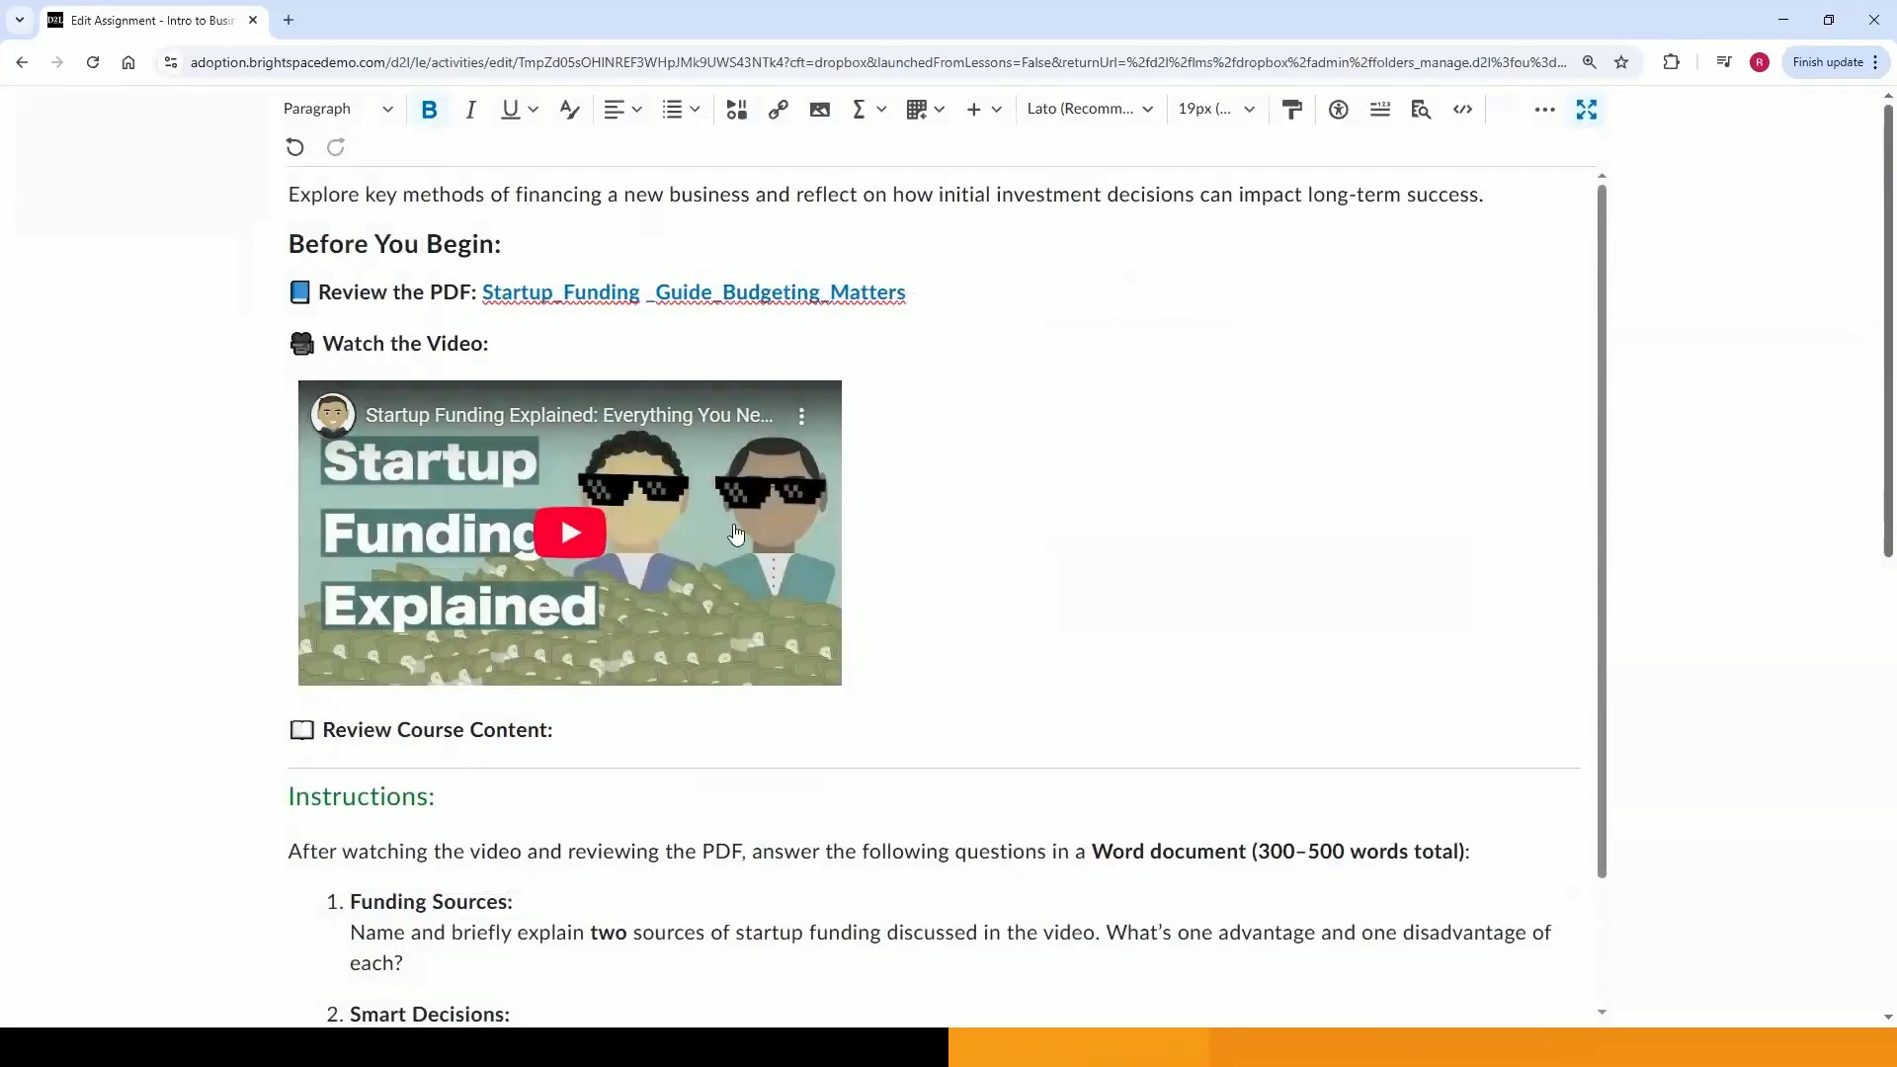
Add a quicklink to the Week 3: Financing a Business content item 'Budgeting Matters!' after 'Review Course Content:'.
{"action": "left_click", "coordinate": [559, 730]}
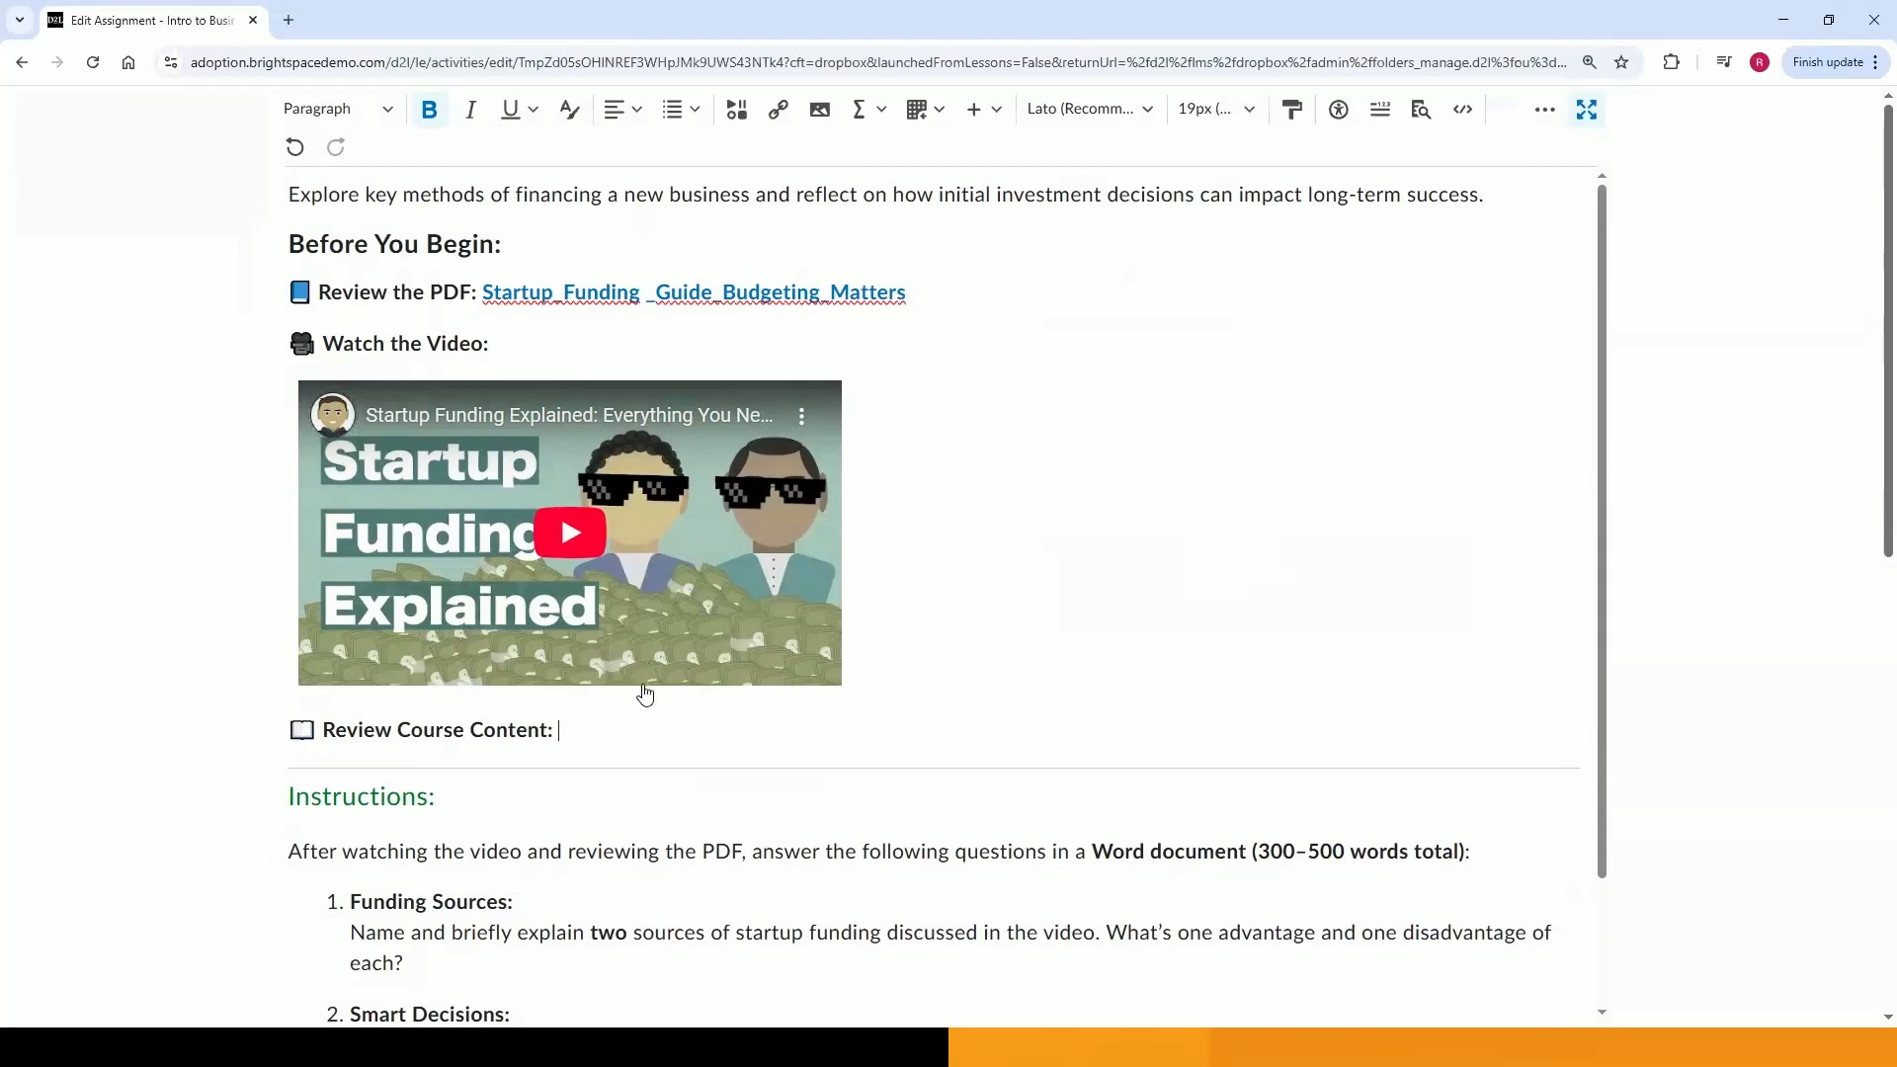
{"action": "left_click", "coordinate": [780, 113]}
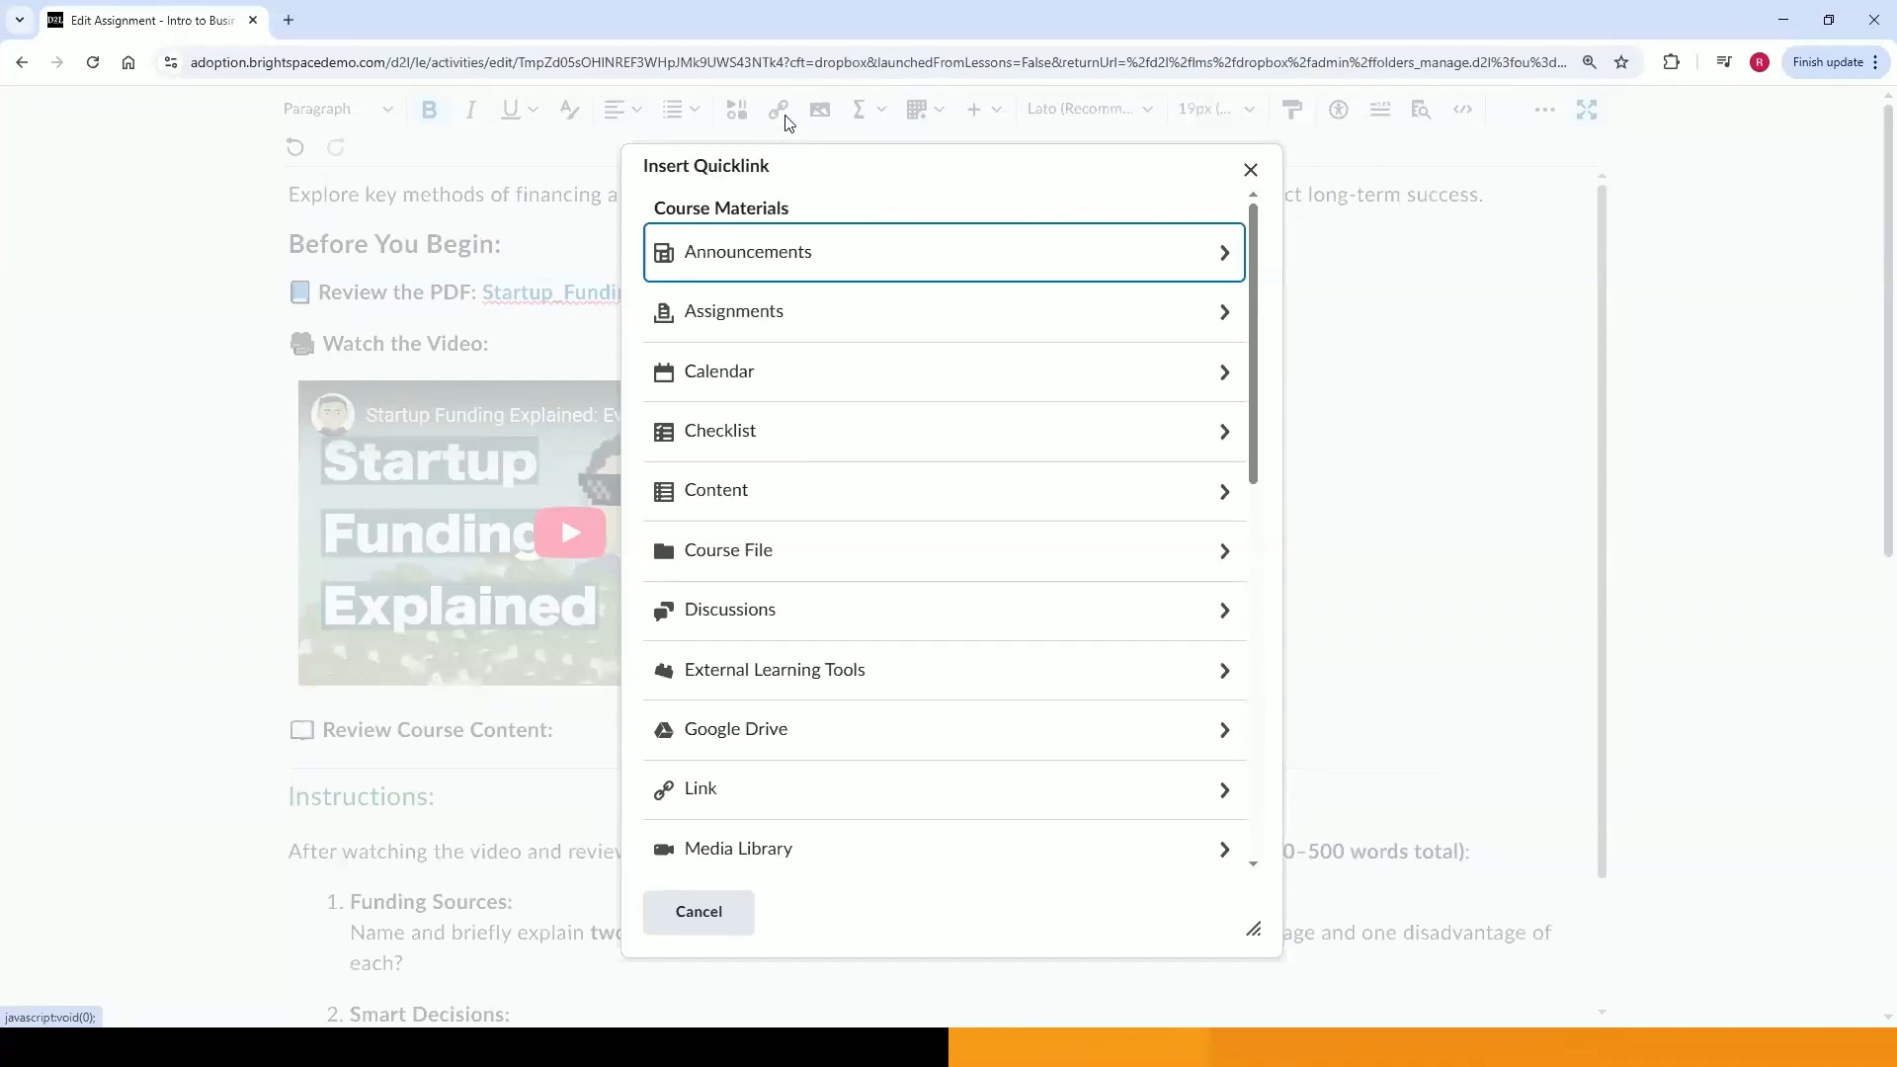
{"action": "left_click", "coordinate": [722, 494]}
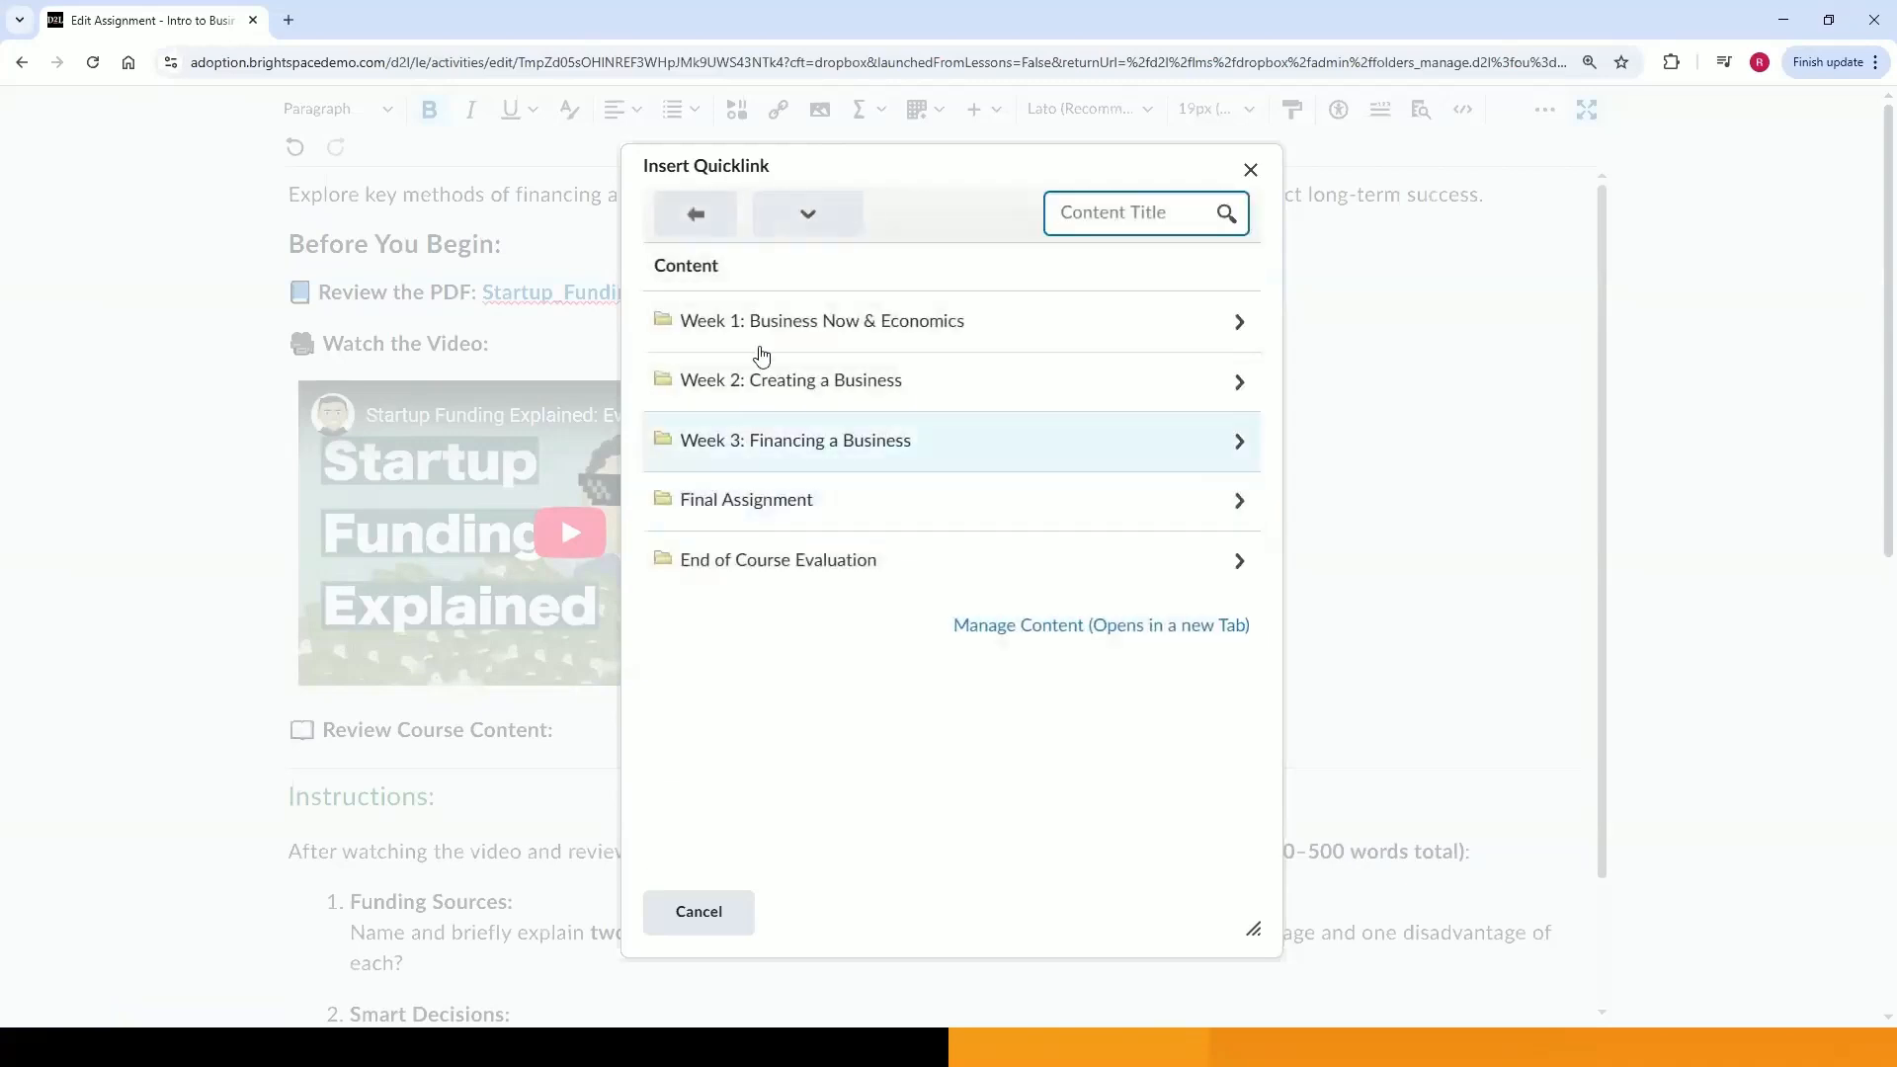
{"action": "left_click", "coordinate": [764, 443]}
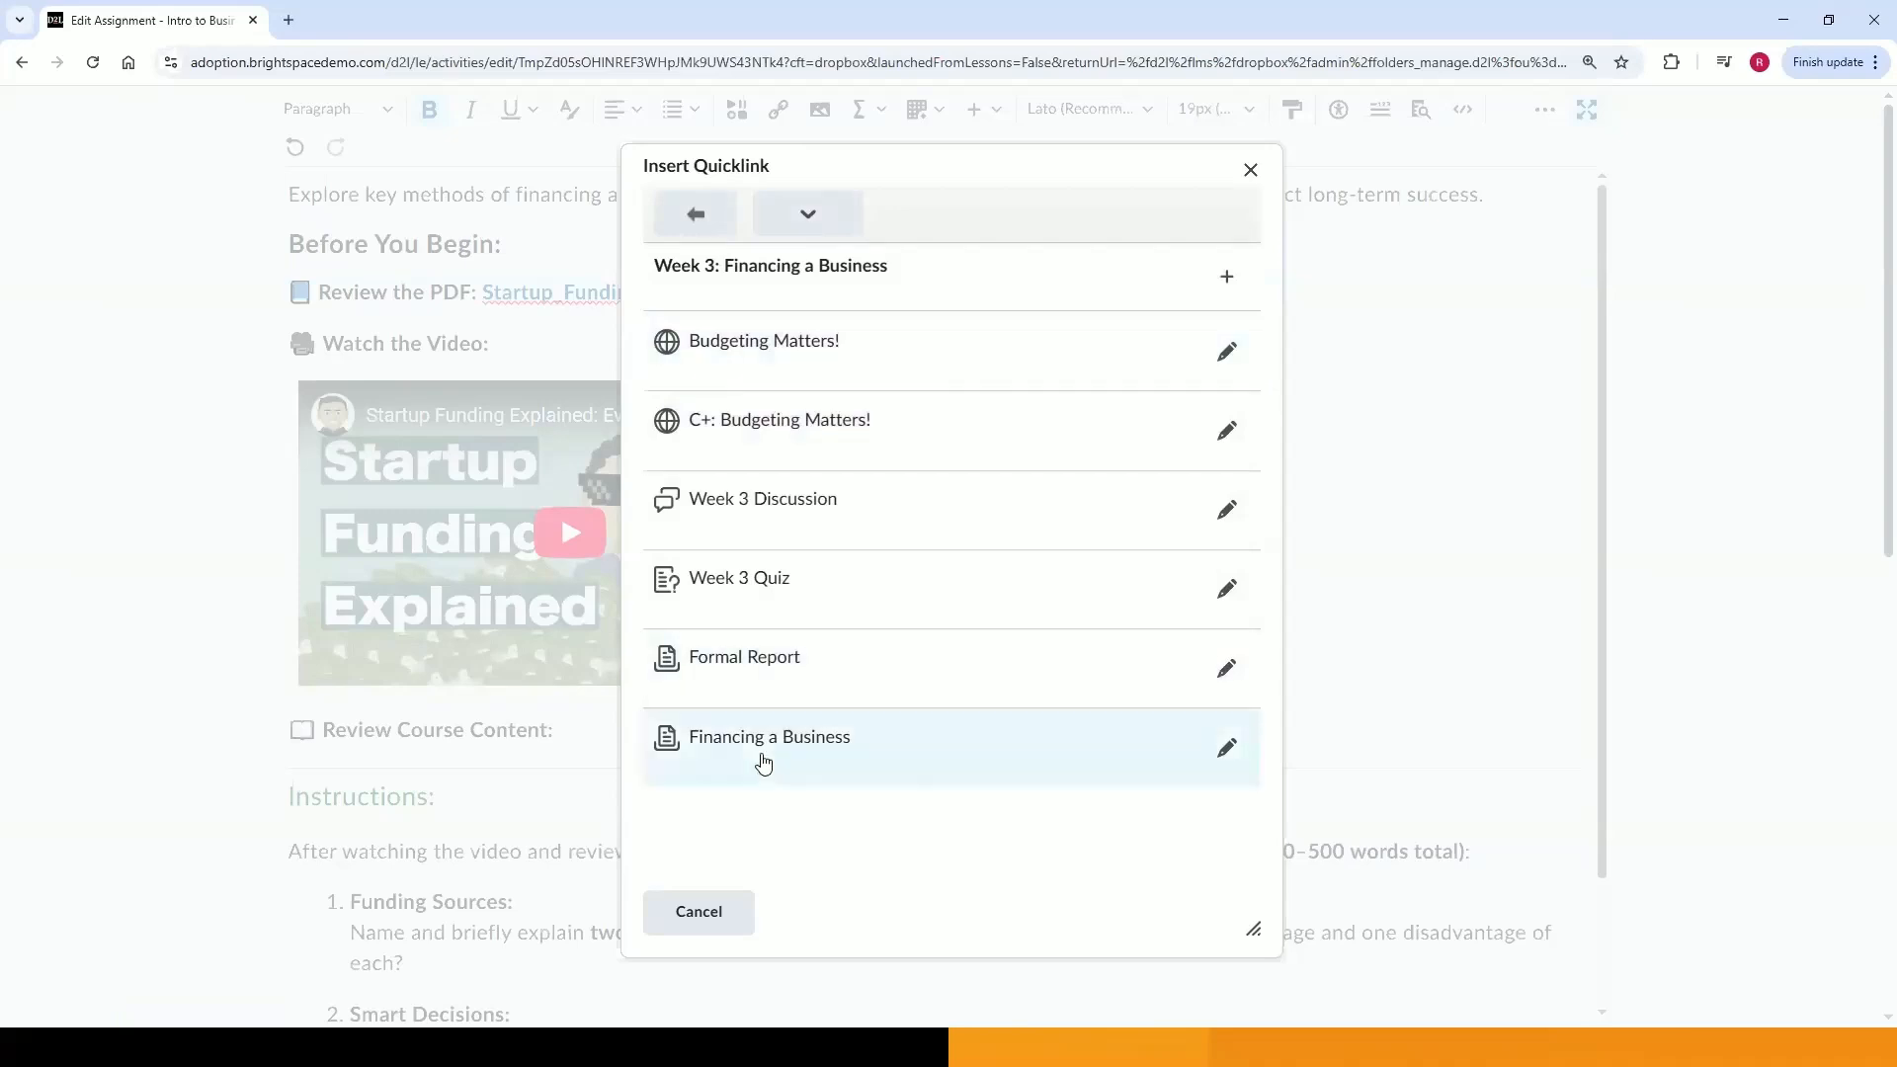
{"action": "left_click", "coordinate": [828, 358]}
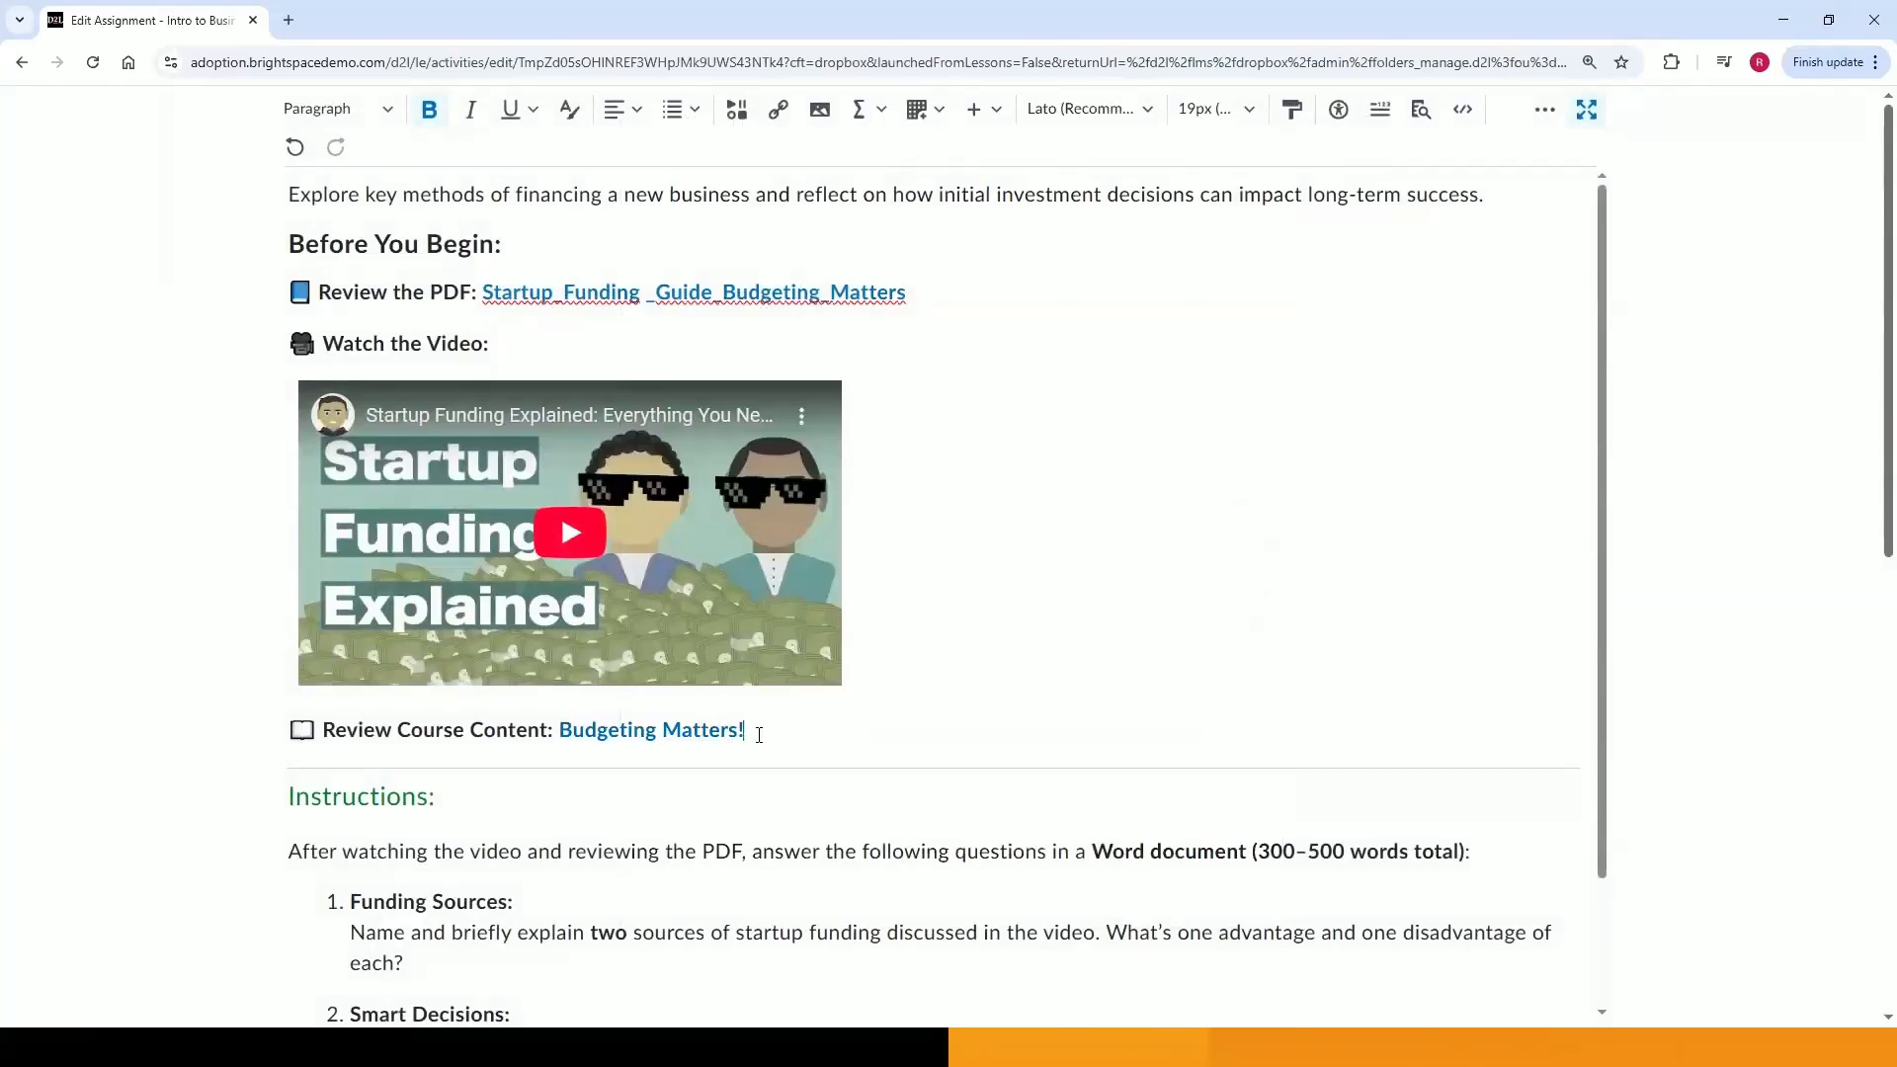
{"action": "scroll", "coordinate": [758, 734], "scroll_direction": "down", "scroll_amount": 2}
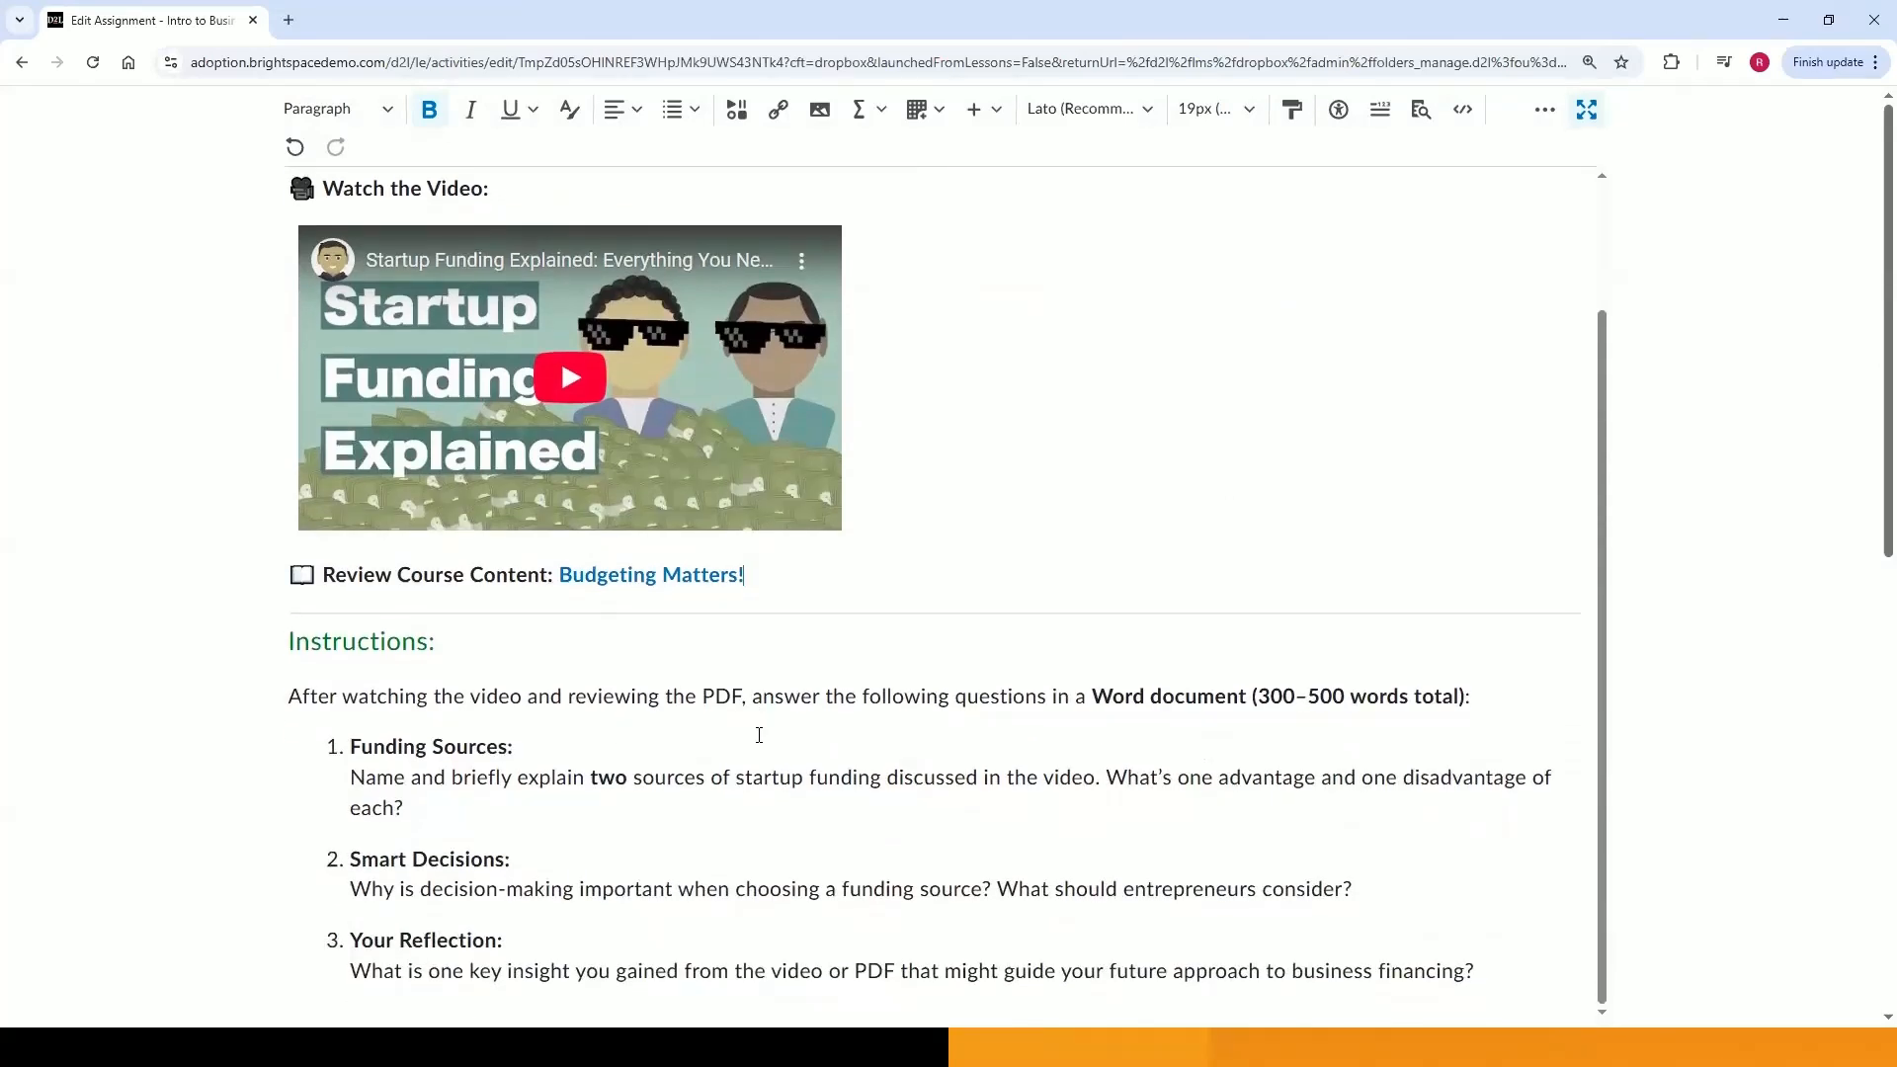
{"action": "scroll", "coordinate": [759, 734], "scroll_direction": "up", "scroll_amount": 1}
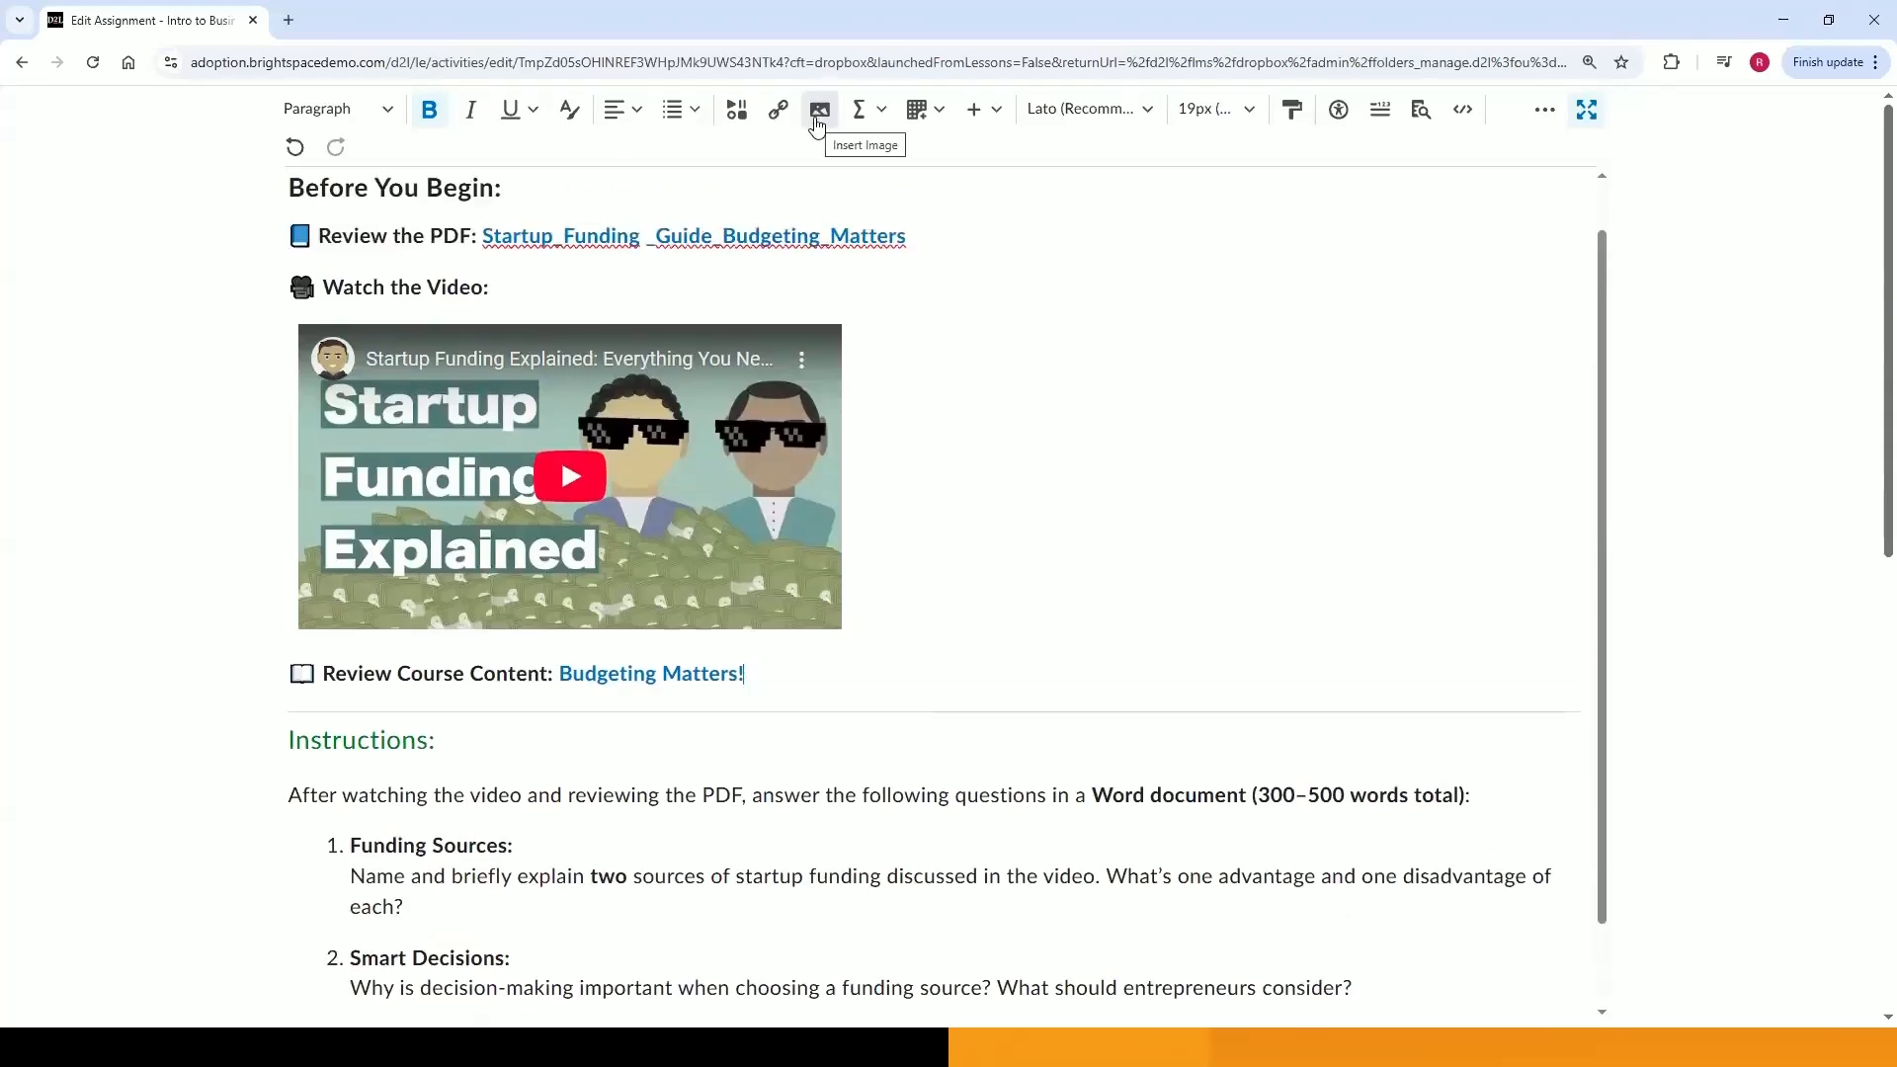
{"action": "left_click", "coordinate": [818, 110]}
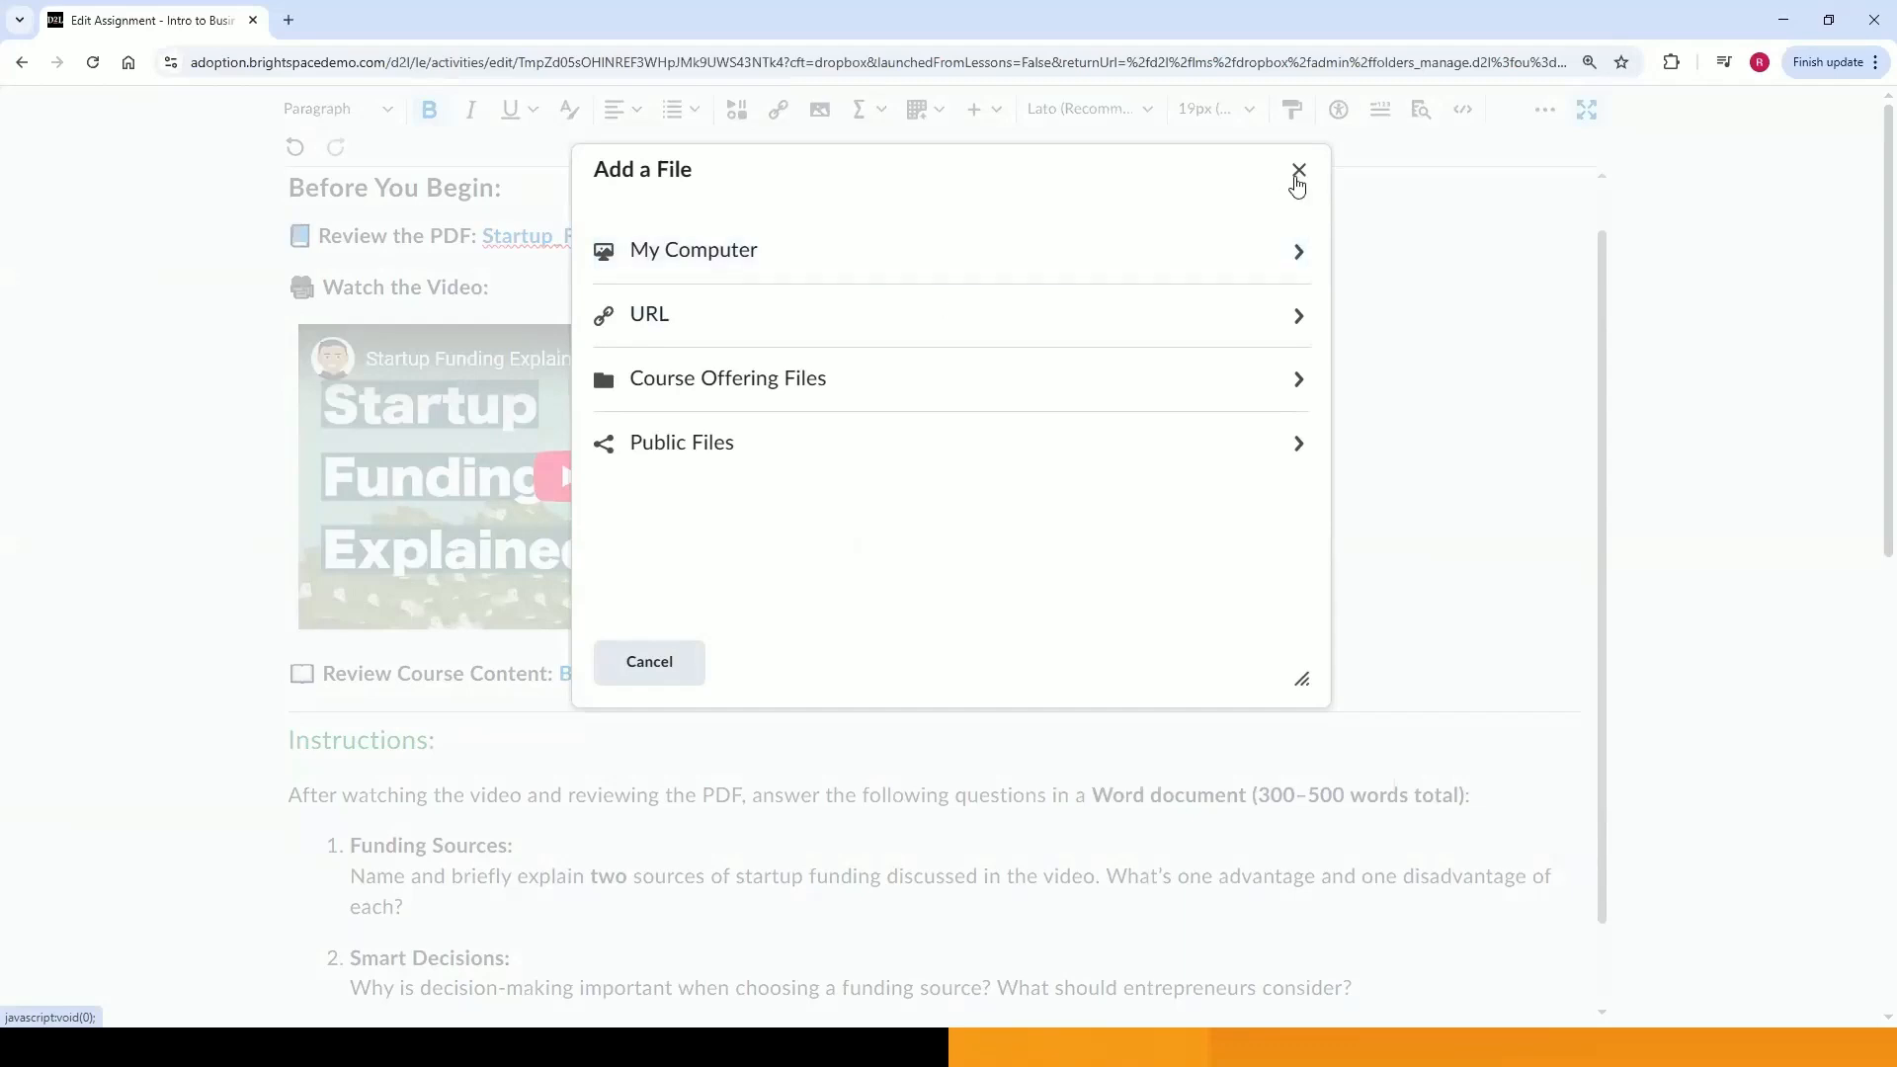
{"action": "left_click", "coordinate": [1299, 170]}
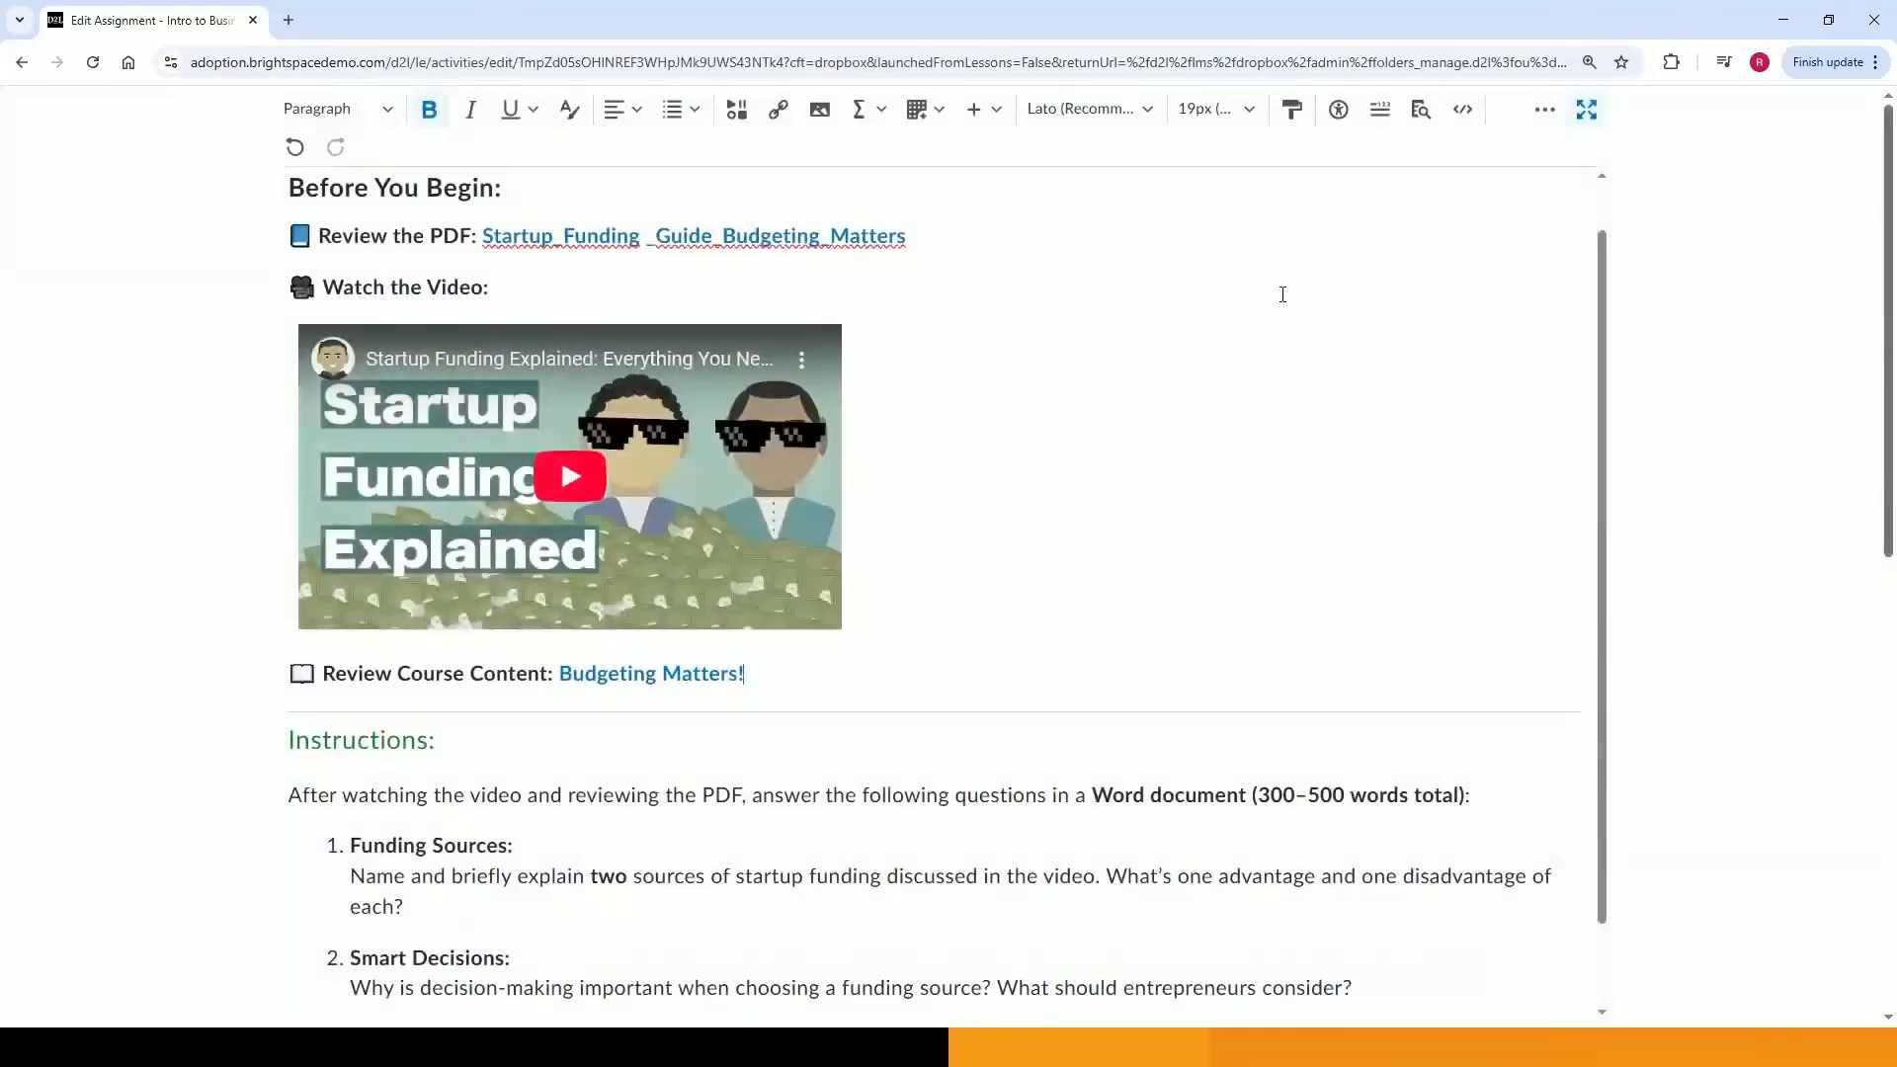
{"action": "scroll", "coordinate": [1282, 295], "scroll_direction": "up", "scroll_amount": 1}
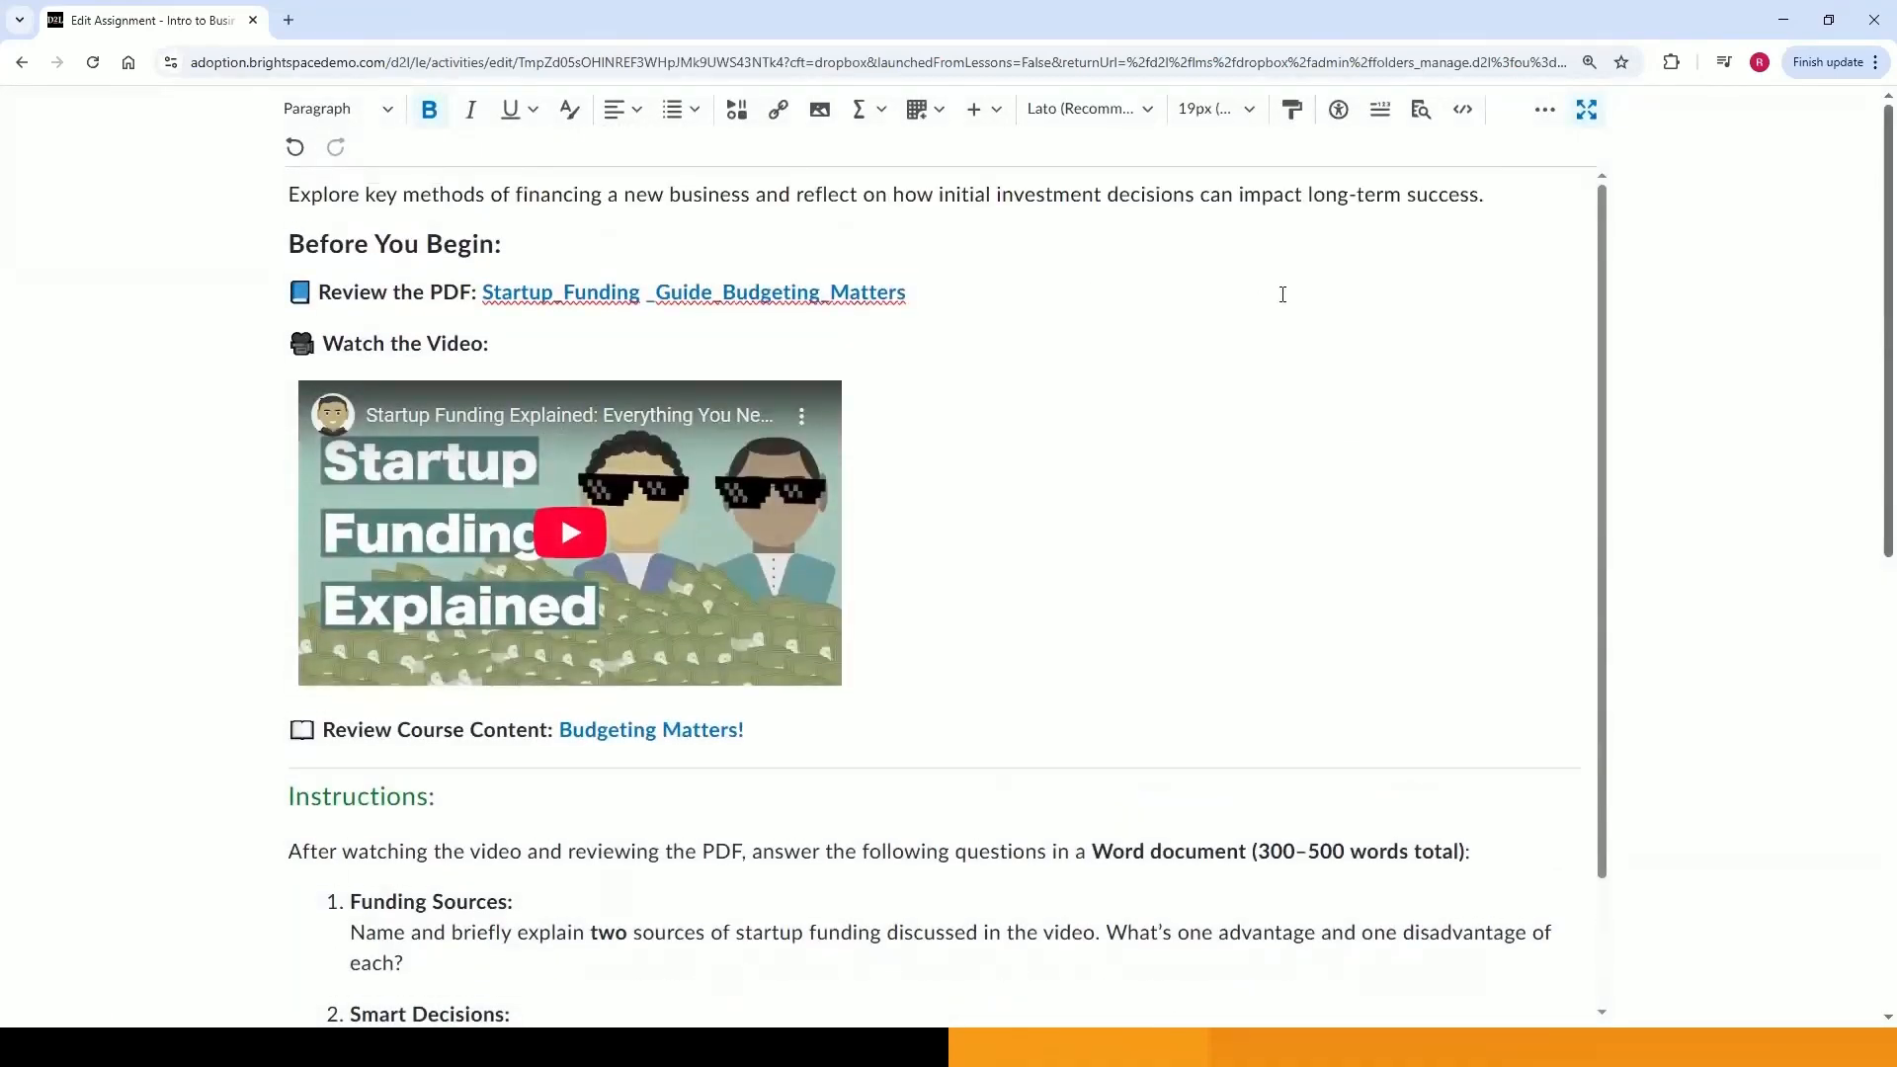
Run the accessibility checker and ignore the heading-level warning on the embedded video.
{"action": "left_click", "coordinate": [1340, 115]}
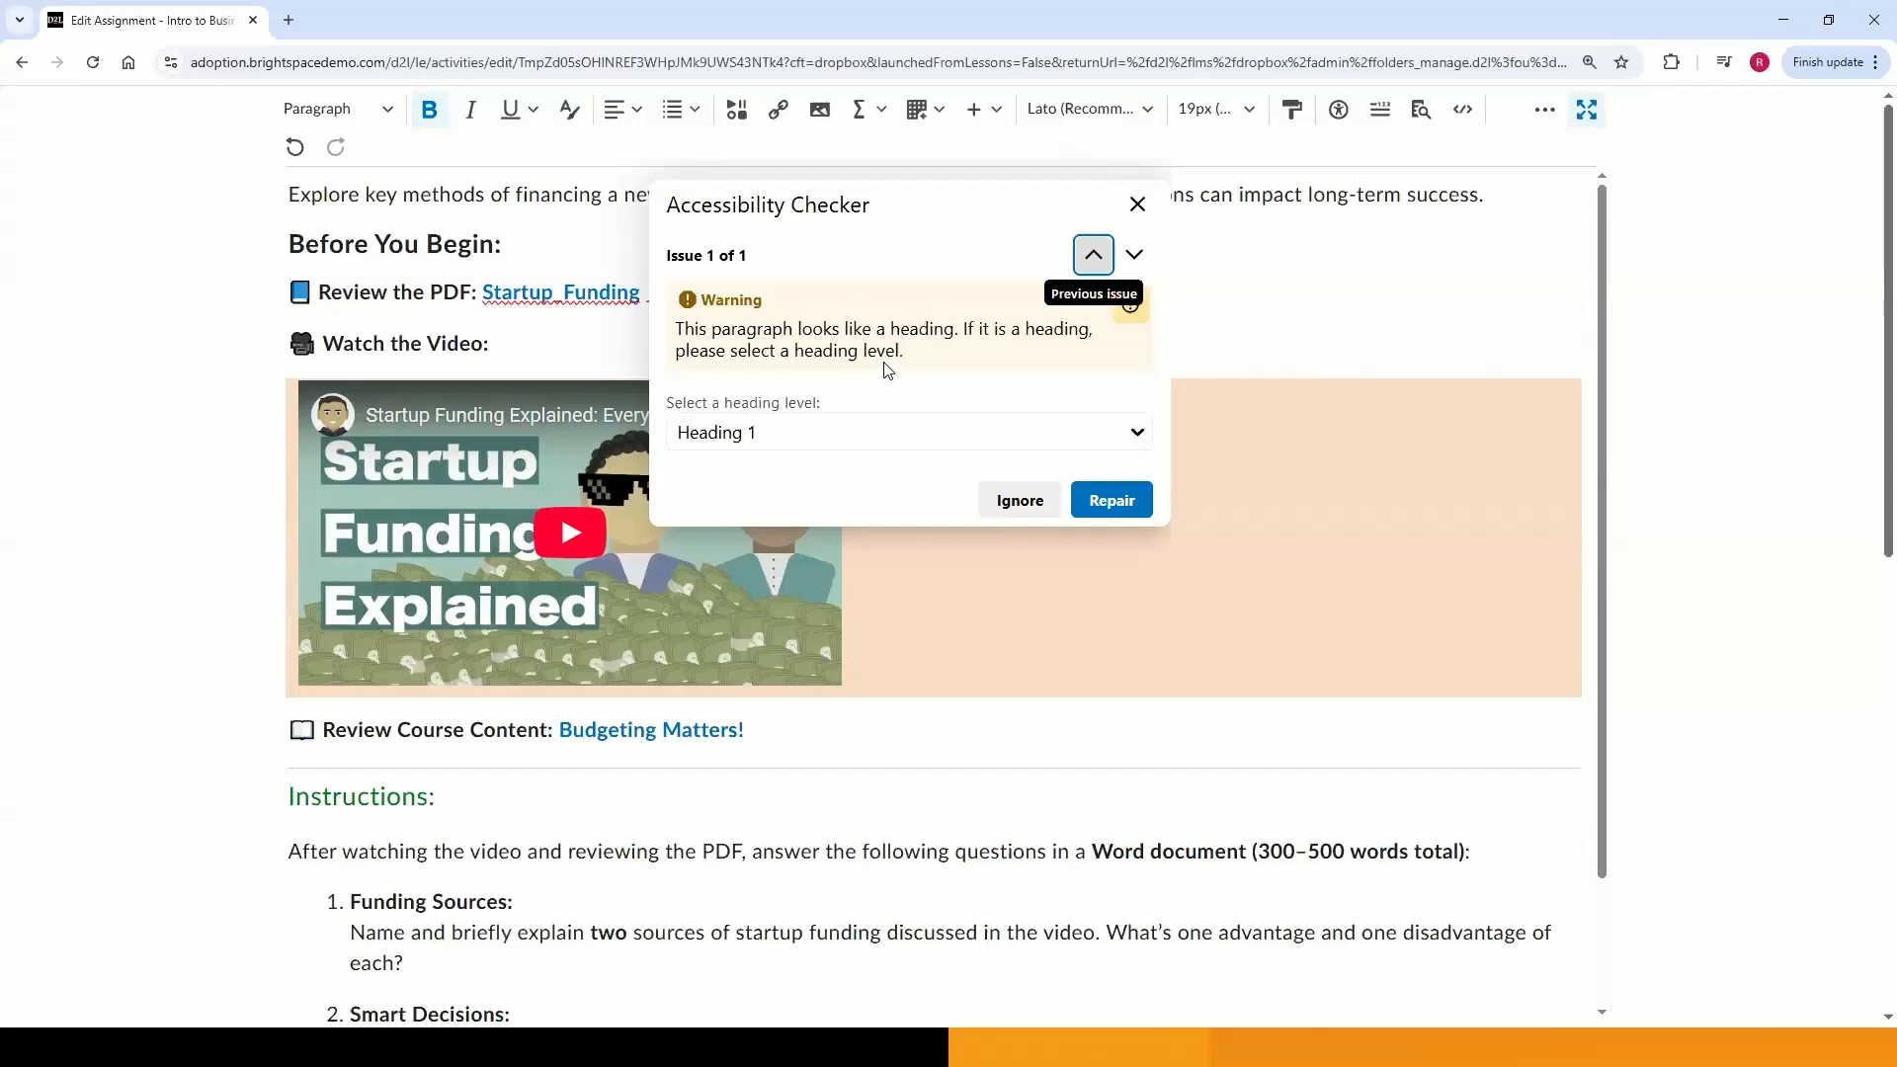
{"action": "left_click", "coordinate": [846, 441]}
{"action": "left_click", "coordinate": [847, 441]}
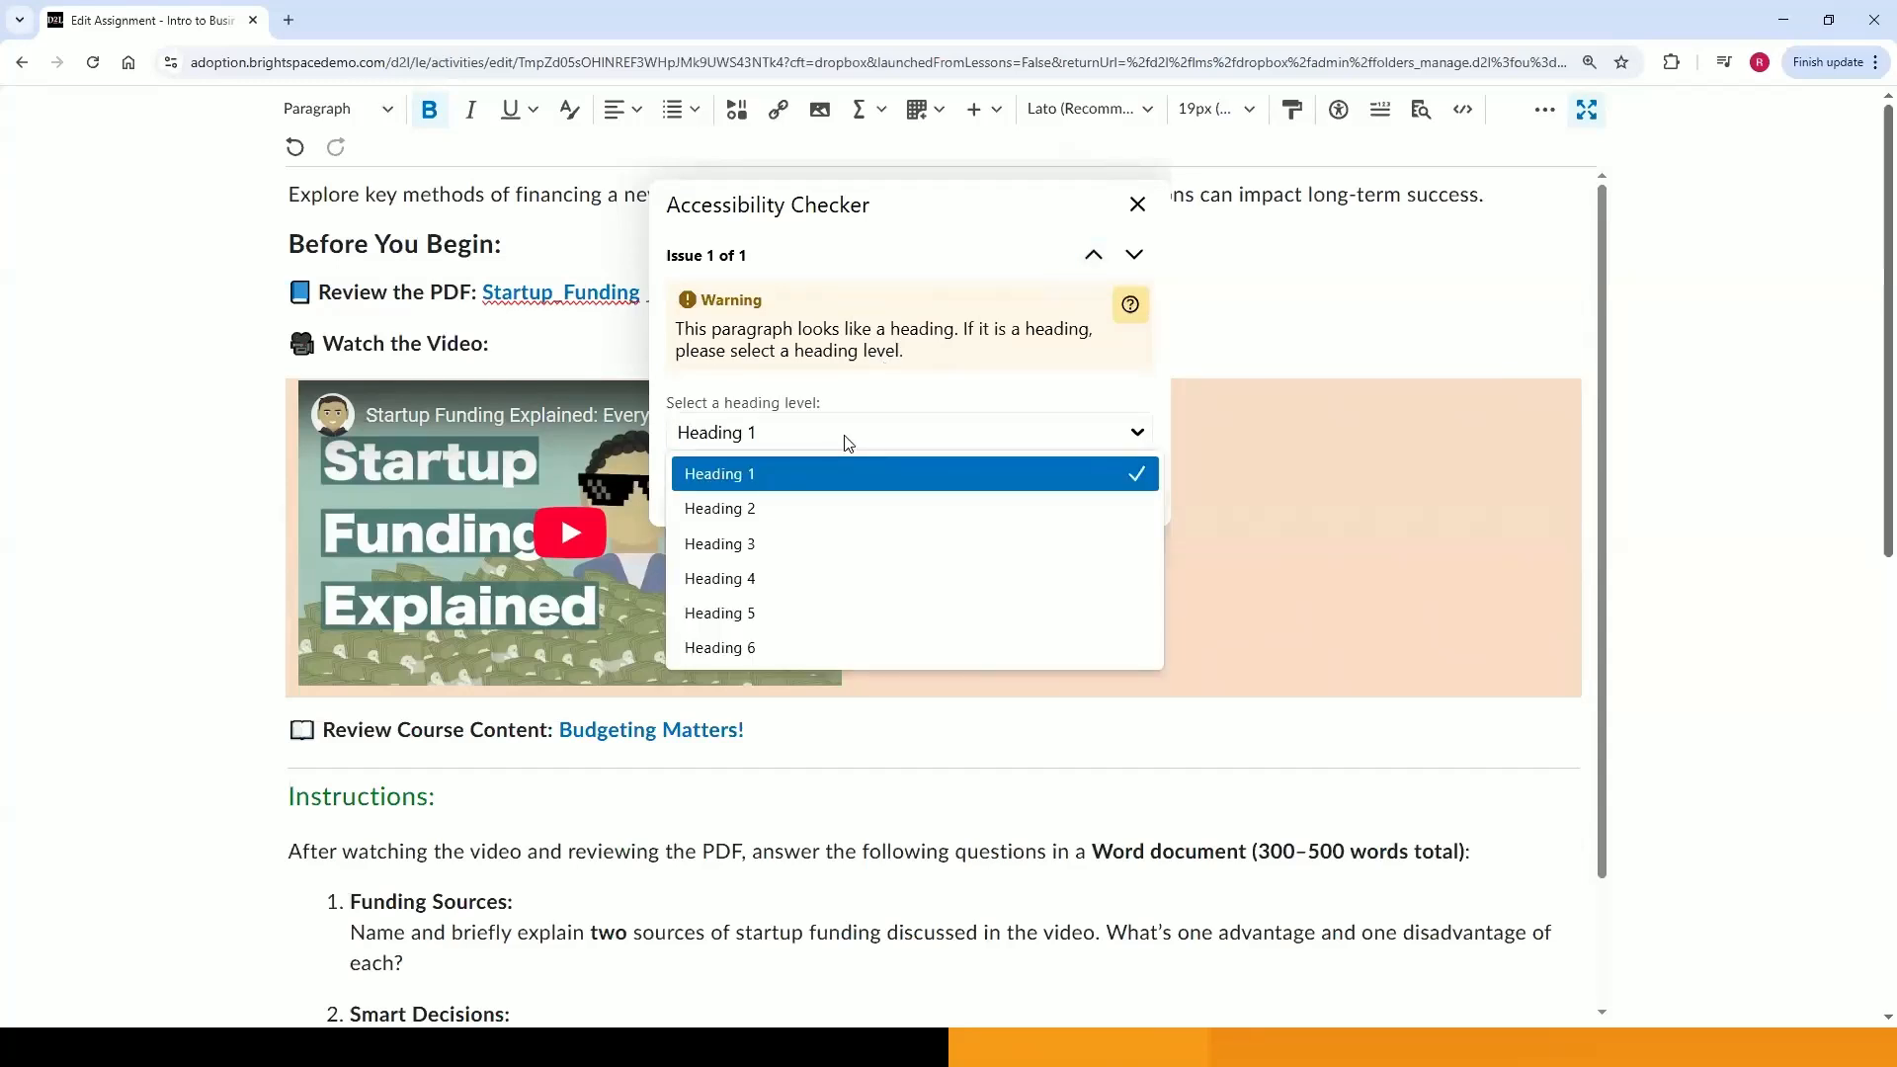
{"action": "left_click", "coordinate": [847, 441]}
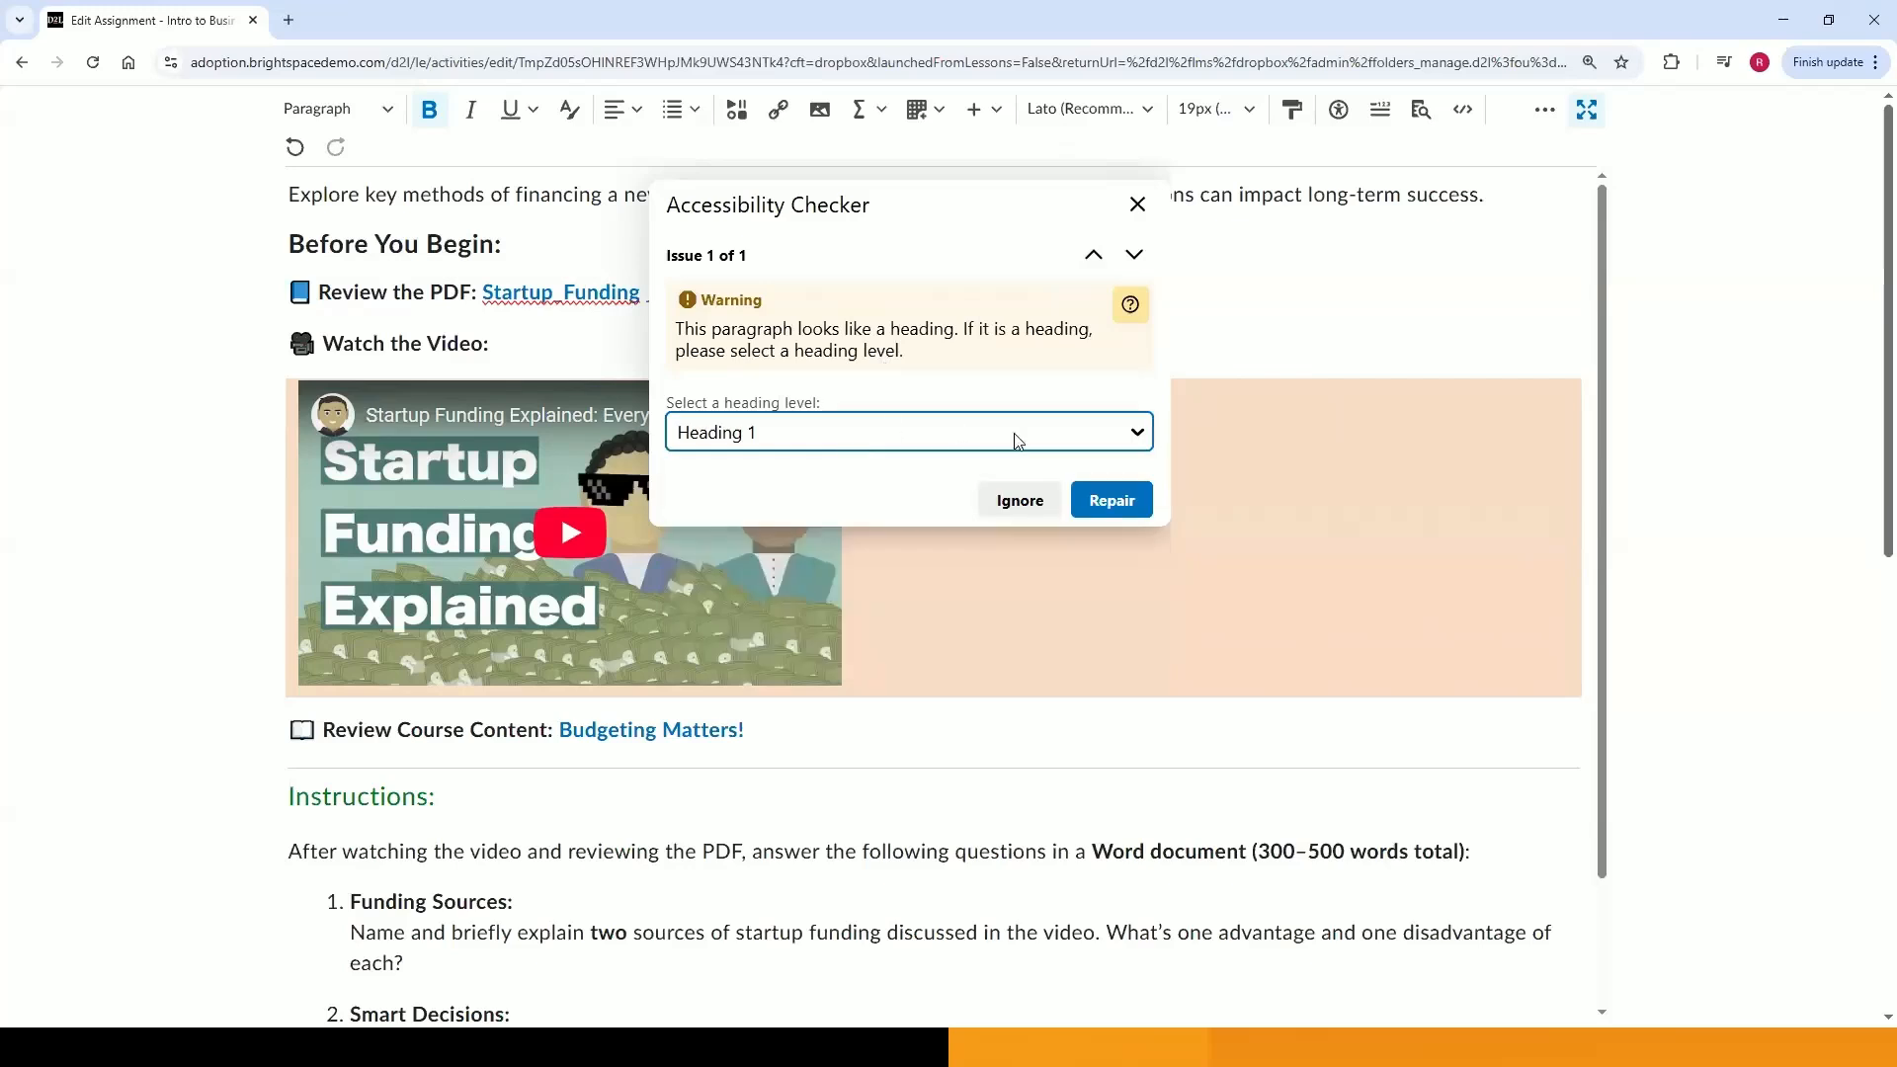
{"action": "left_click", "coordinate": [1028, 503]}
{"action": "left_click", "coordinate": [1122, 353]}
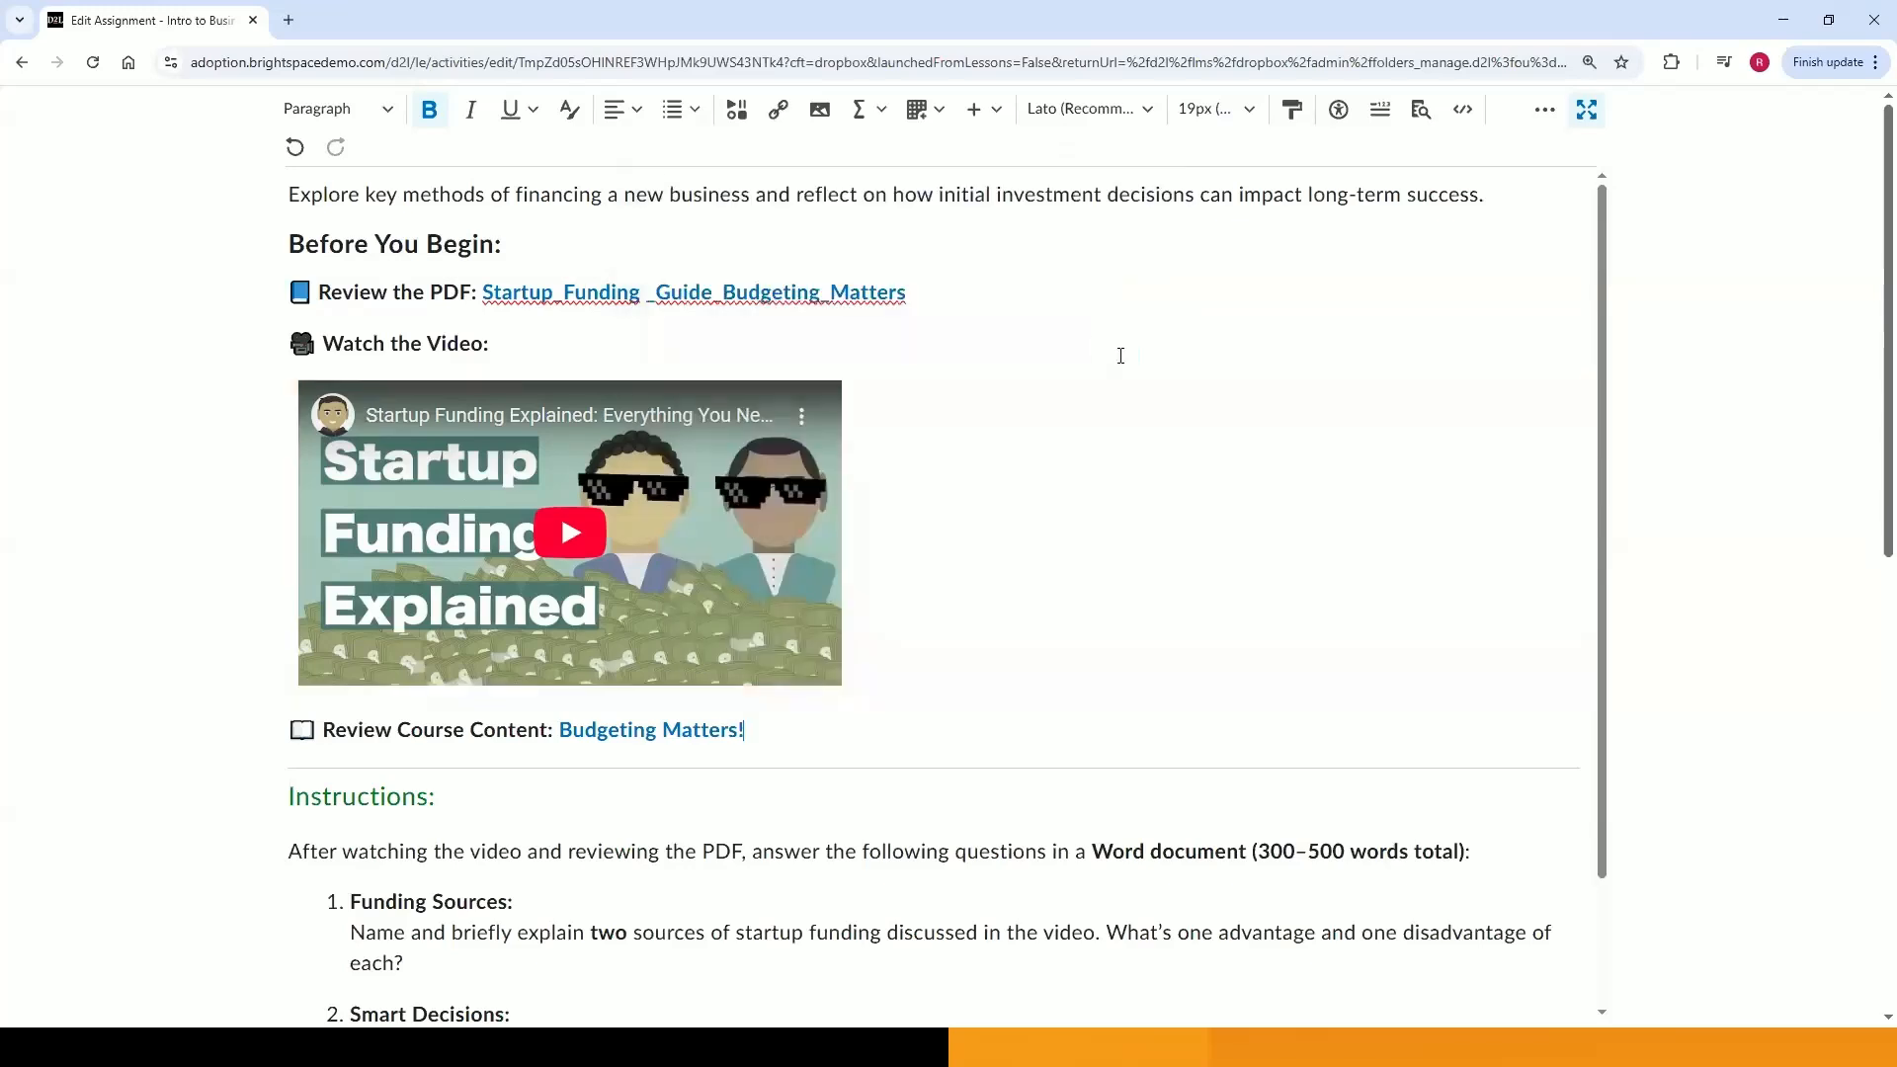
Review the updated instructions in the standard assignment editor view.
{"action": "left_click", "coordinate": [1587, 111]}
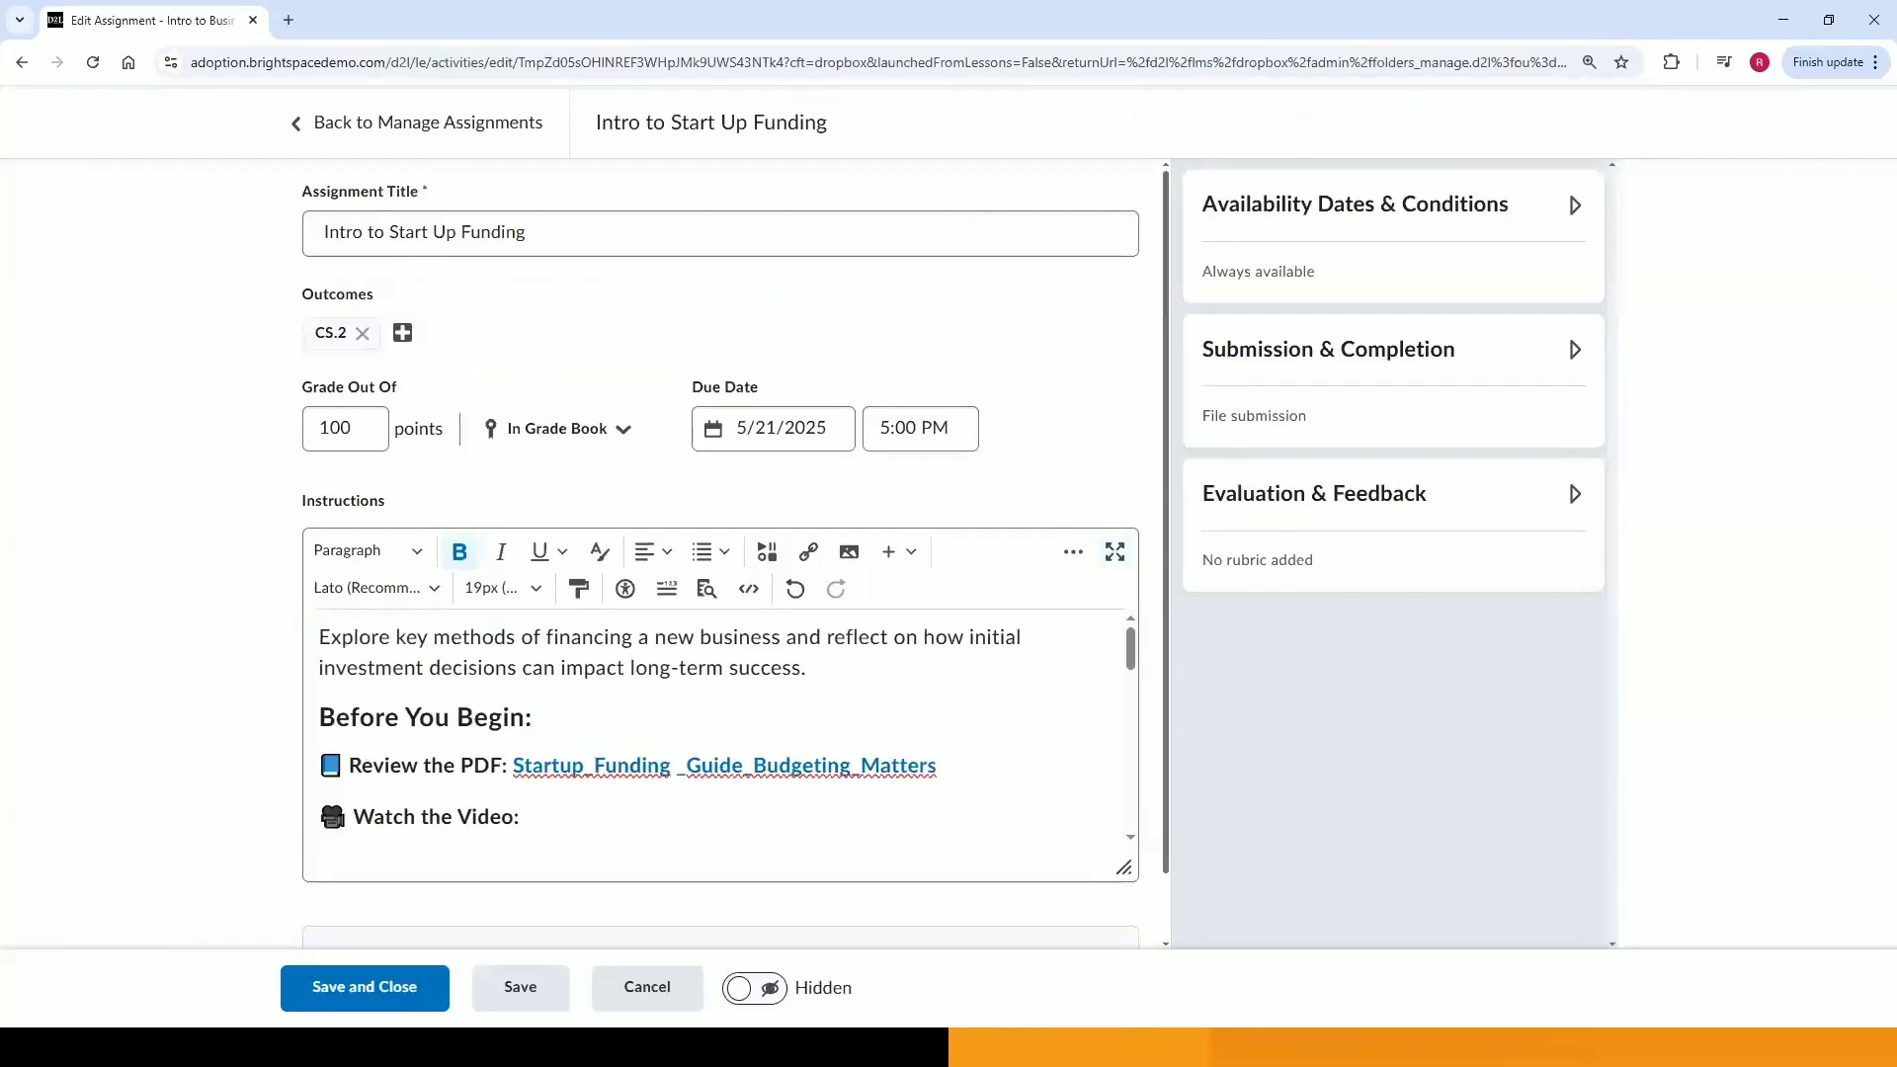
{"action": "scroll", "coordinate": [1018, 751], "scroll_direction": "down", "scroll_amount": 2}
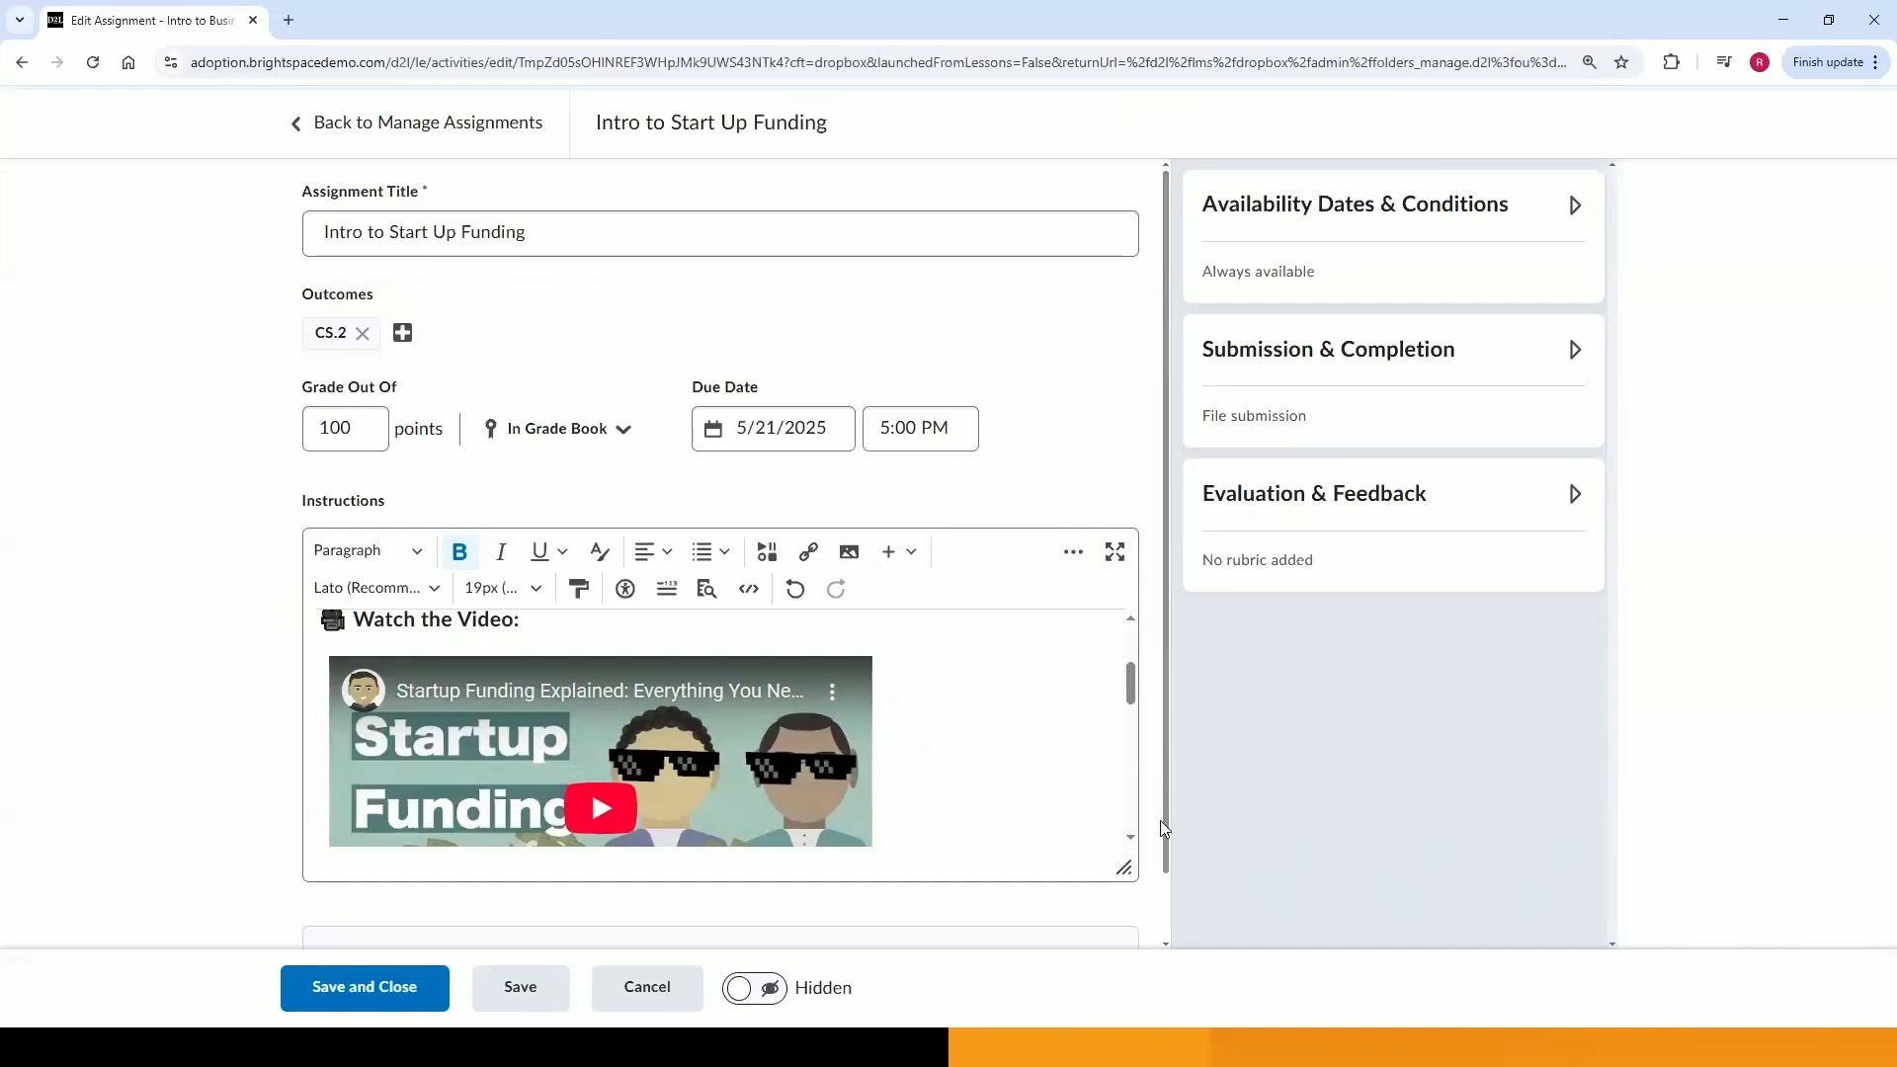
{"action": "scroll", "coordinate": [1160, 816], "scroll_direction": "down", "scroll_amount": 1}
{"action": "scroll", "coordinate": [841, 663], "scroll_direction": "down", "scroll_amount": 1}
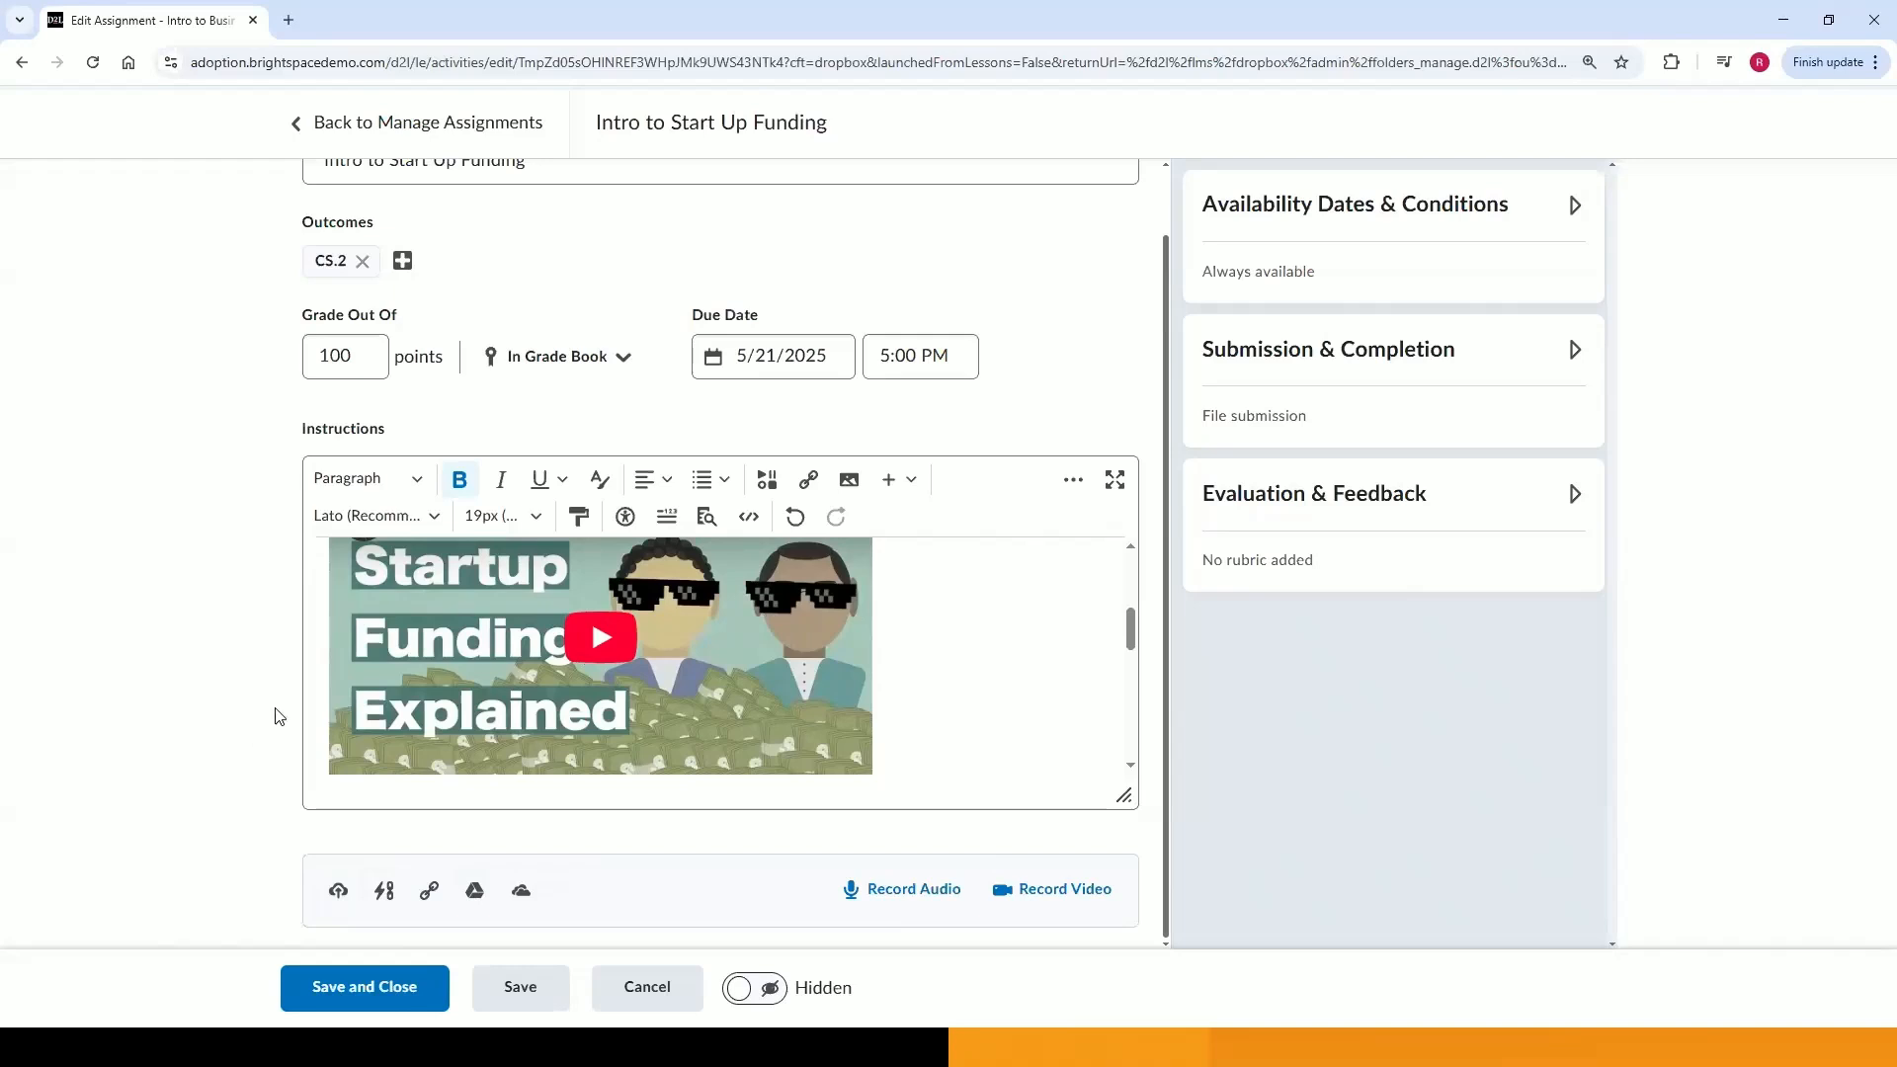
{"action": "scroll", "coordinate": [562, 779], "scroll_direction": "up", "scroll_amount": 5}
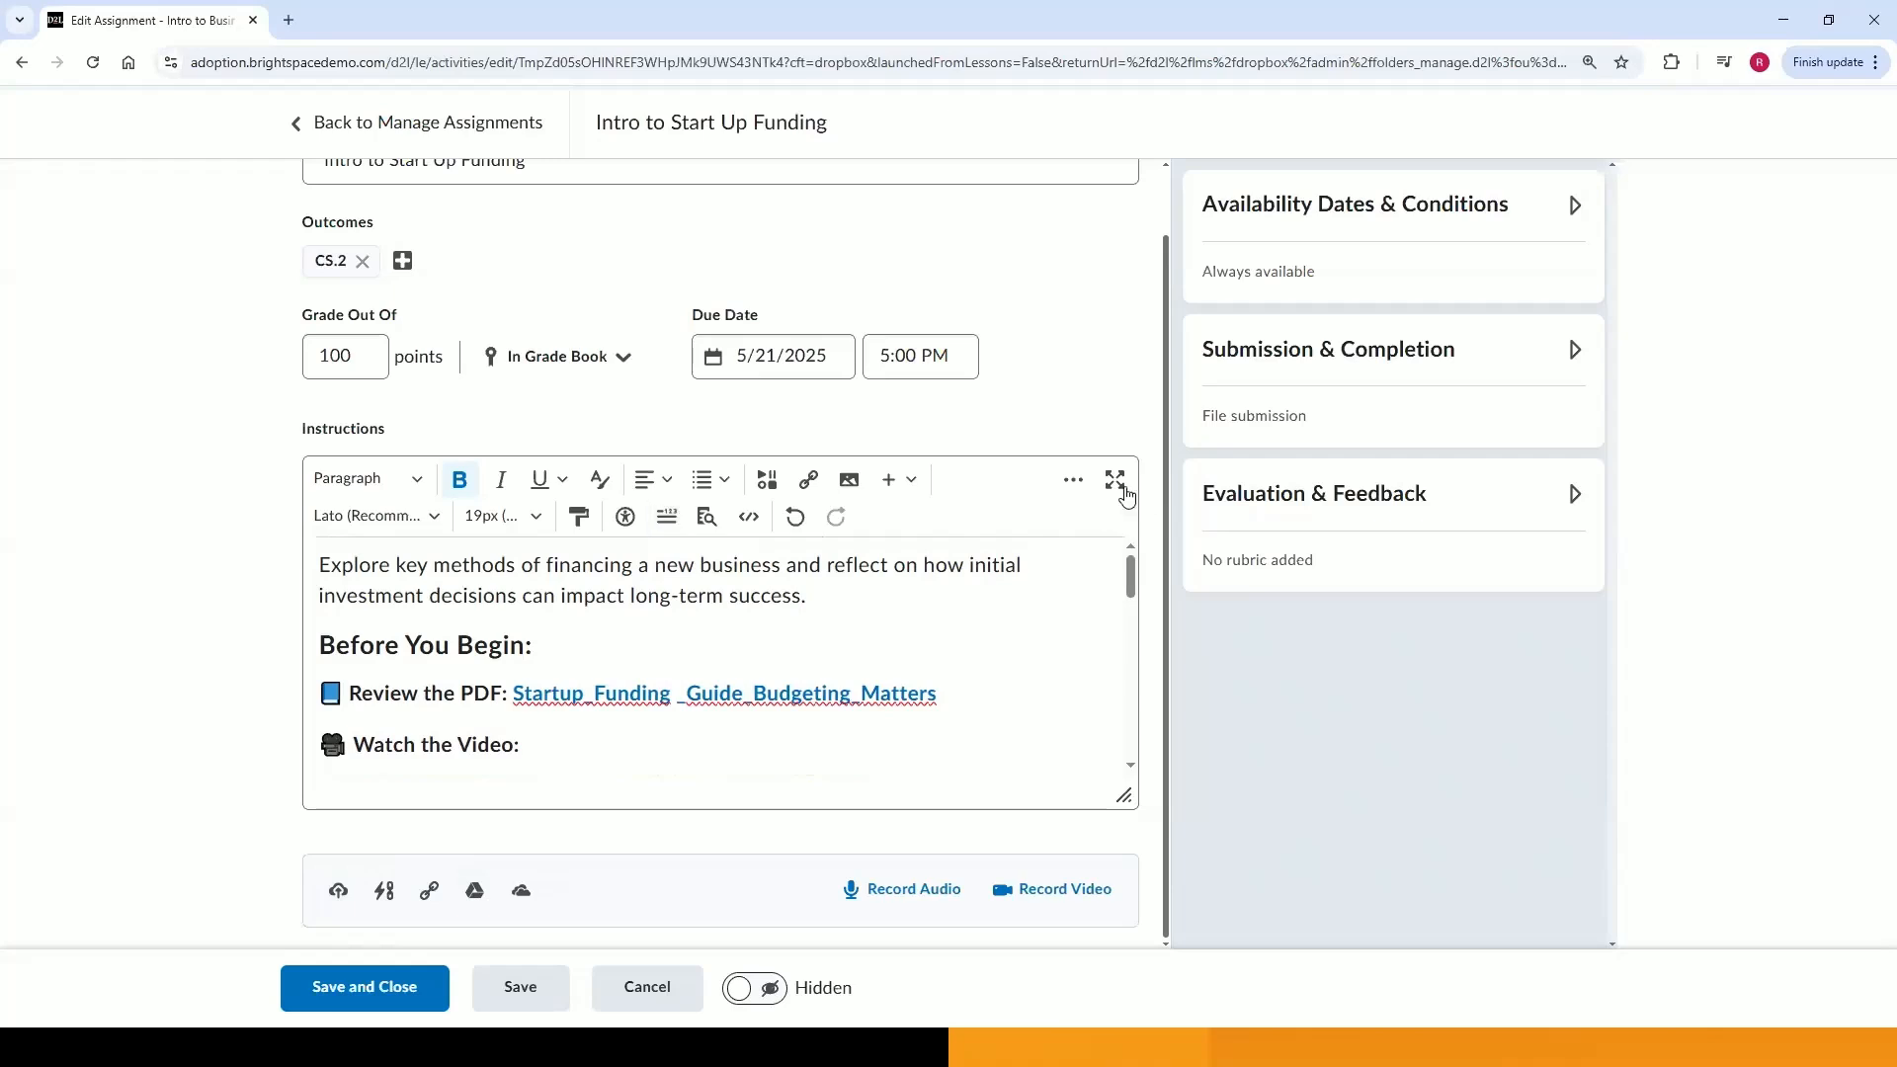
{"action": "left_click", "coordinate": [1116, 481]}
{"action": "scroll", "coordinate": [902, 309], "scroll_direction": "down", "scroll_amount": 1}
{"action": "scroll", "coordinate": [906, 298], "scroll_direction": "up", "scroll_amount": 1}
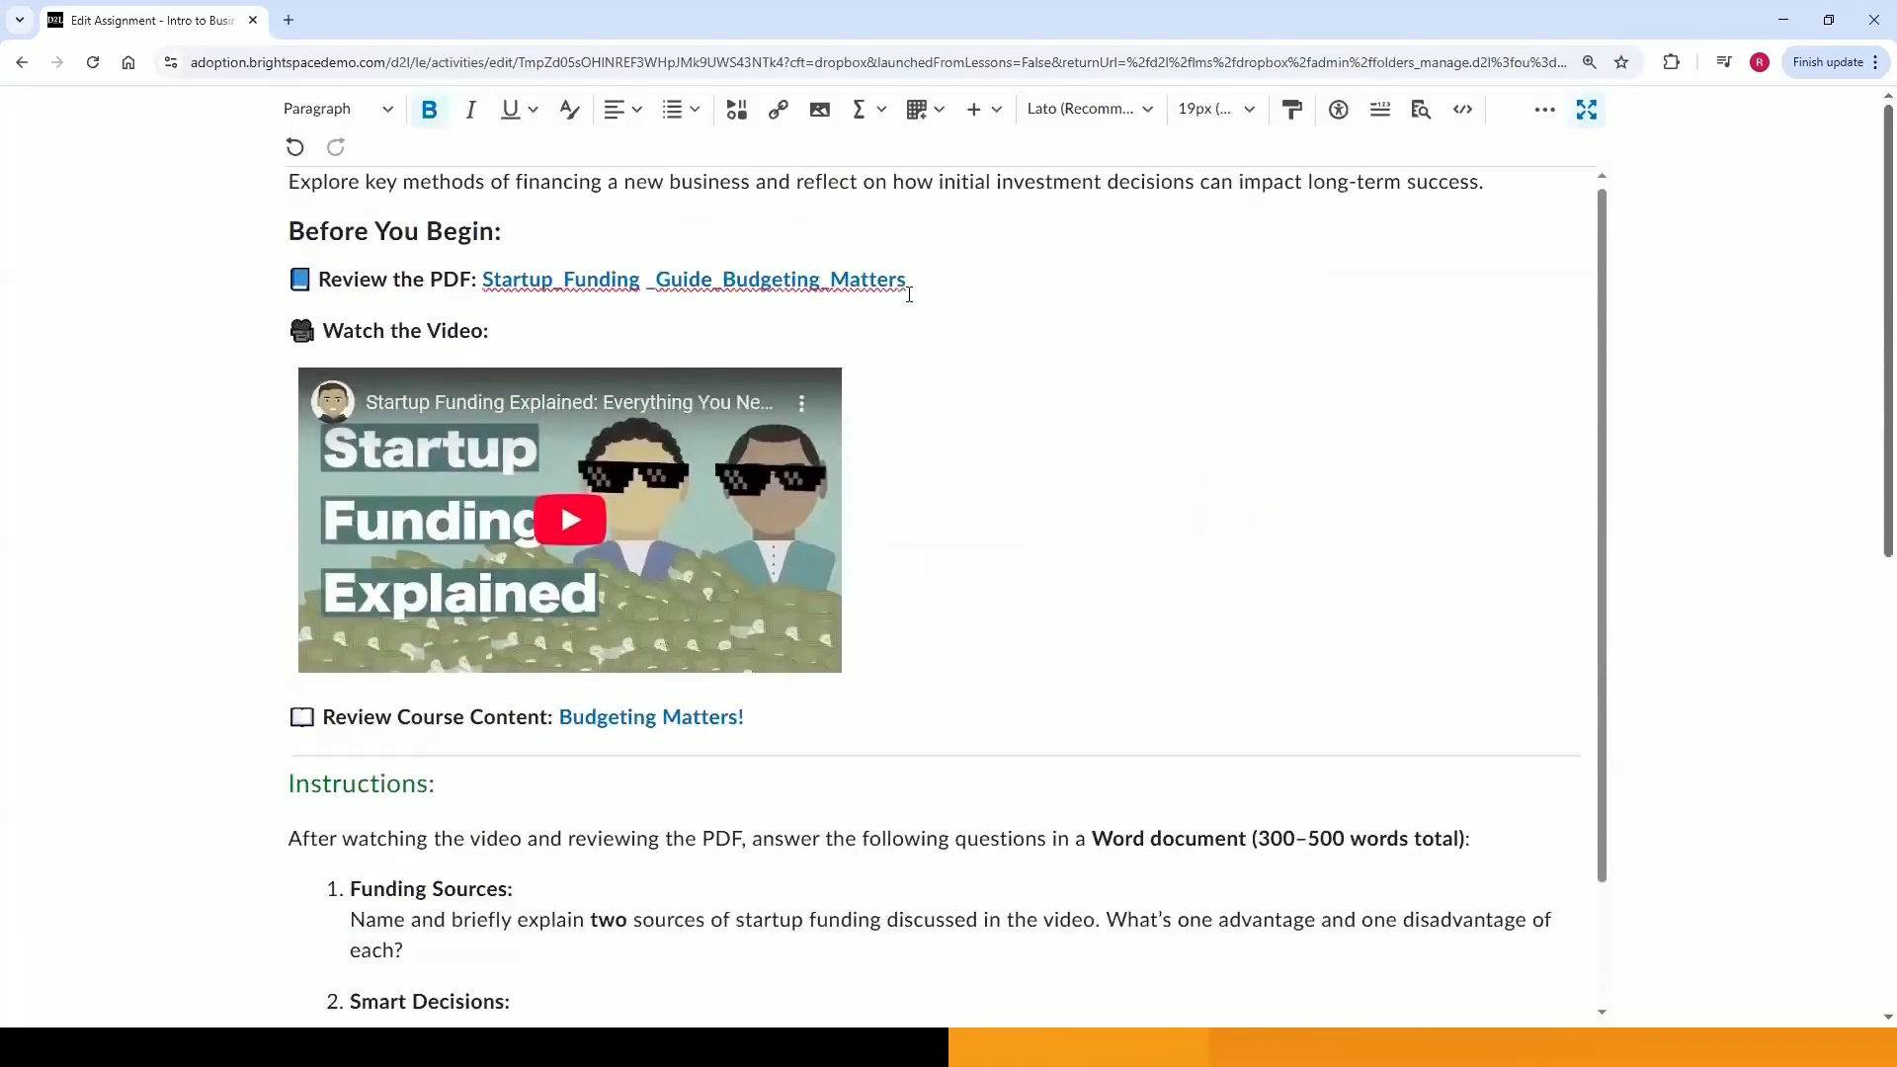
Delete the Startup_Funding _Guide_Budgeting_Matters PDF link after 'Review the PDF:'.
{"action": "left_click", "coordinate": [584, 301]}
{"action": "key", "text": "BackSpace"}
{"action": "left_click", "coordinate": [1028, 288]}
{"action": "key", "text": "BackSpace"}
{"action": "key", "text": "BackSpace"}
{"action": "key", "text": "BackSpace"}
{"action": "key", "text": "BackSpace"}
{"action": "key", "text": "BackSpace"}
{"action": "key", "text": "BackSpace"}
{"action": "key", "text": "BackSpace"}
{"action": "key", "text": "BackSpace"}
{"action": "key", "text": "BackSpace"}
{"action": "key", "text": "BackSpace"}
{"action": "key", "text": "BackSpace"}
{"action": "key", "text": "BackSpace"}
{"action": "key", "text": "BackSpace"}
{"action": "key", "text": "BackSpace"}
{"action": "key", "text": "BackSpace"}
{"action": "key", "text": "BackSpace"}
{"action": "key", "text": "BackSpace"}
{"action": "key", "text": "BackSpace"}
{"action": "key", "text": "BackSpace"}
{"action": "key", "text": "BackSpace"}
{"action": "key", "text": "BackSpace"}
{"action": "key", "text": "BackSpace"}
{"action": "key", "text": "BackSpace"}
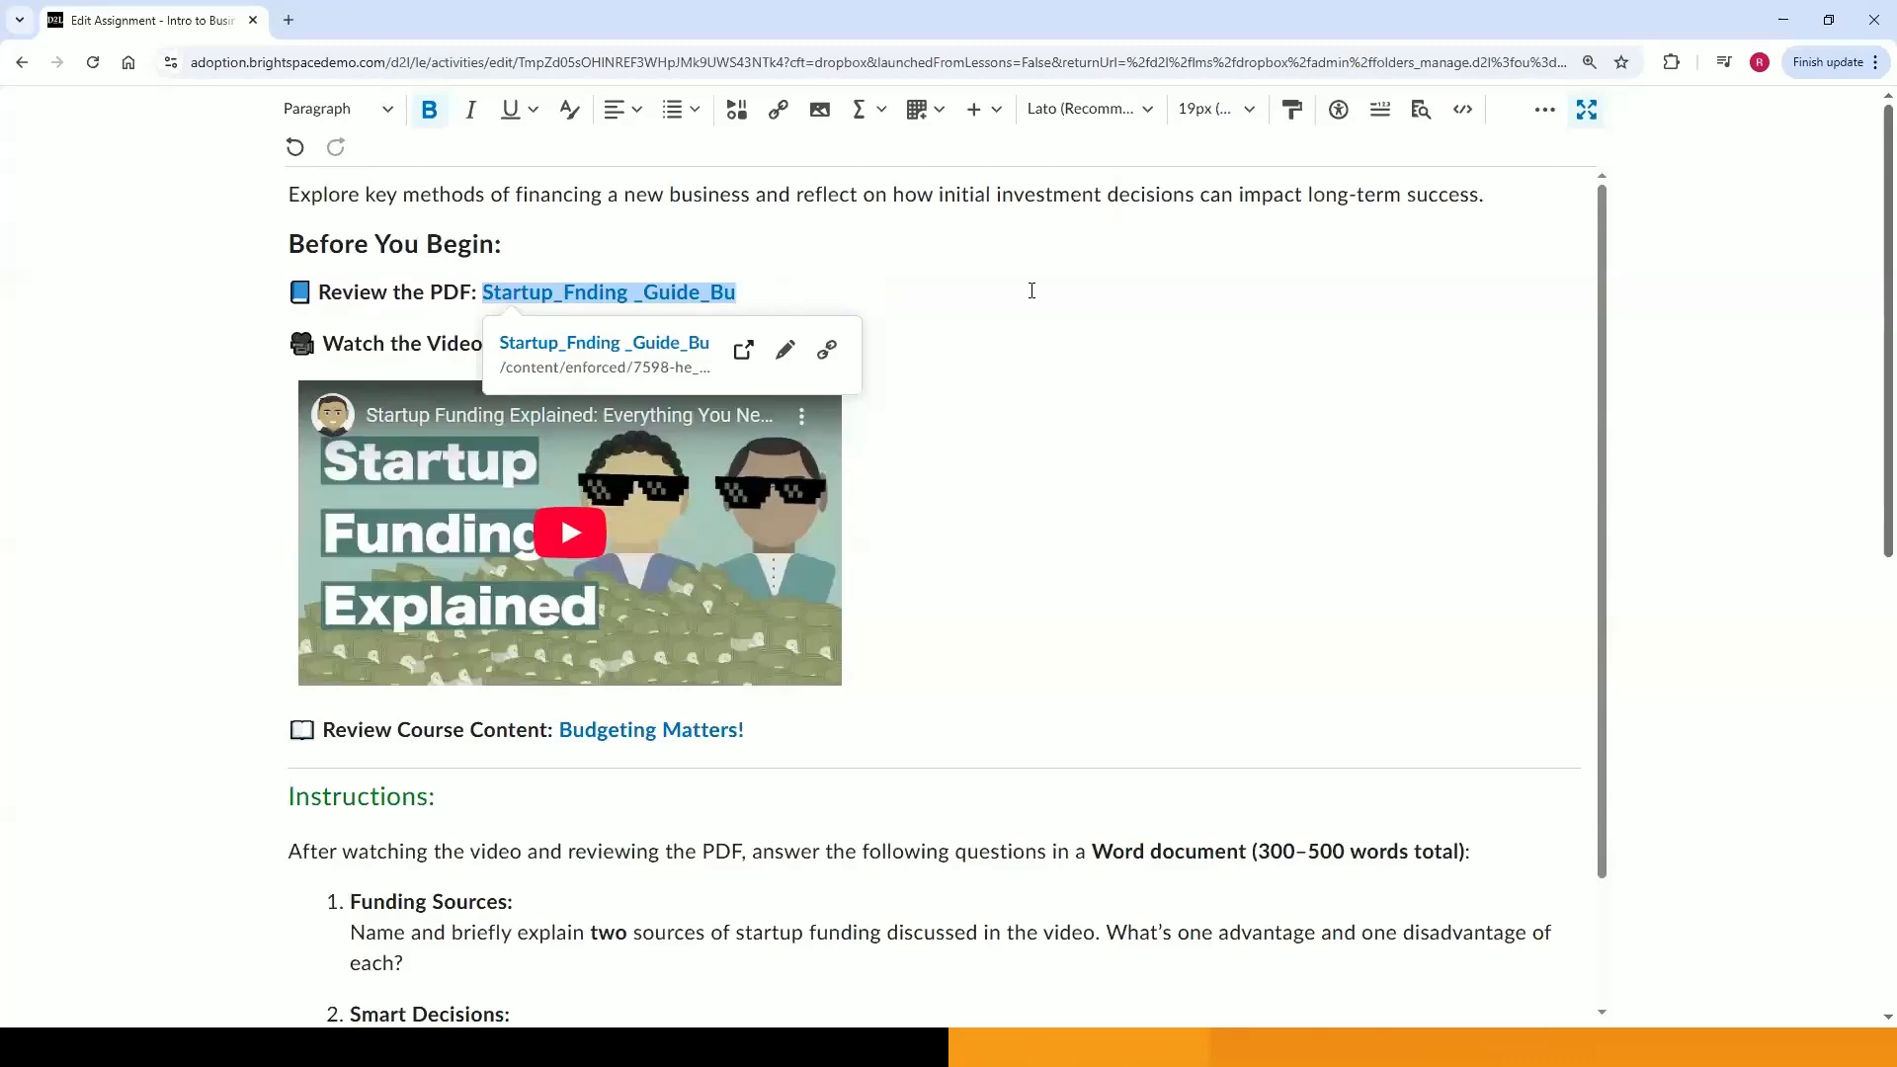
{"action": "key", "text": "BackSpace"}
{"action": "key", "text": "BackSpace"}
{"action": "key", "text": "BackSpace"}
{"action": "key", "text": "BackSpace"}
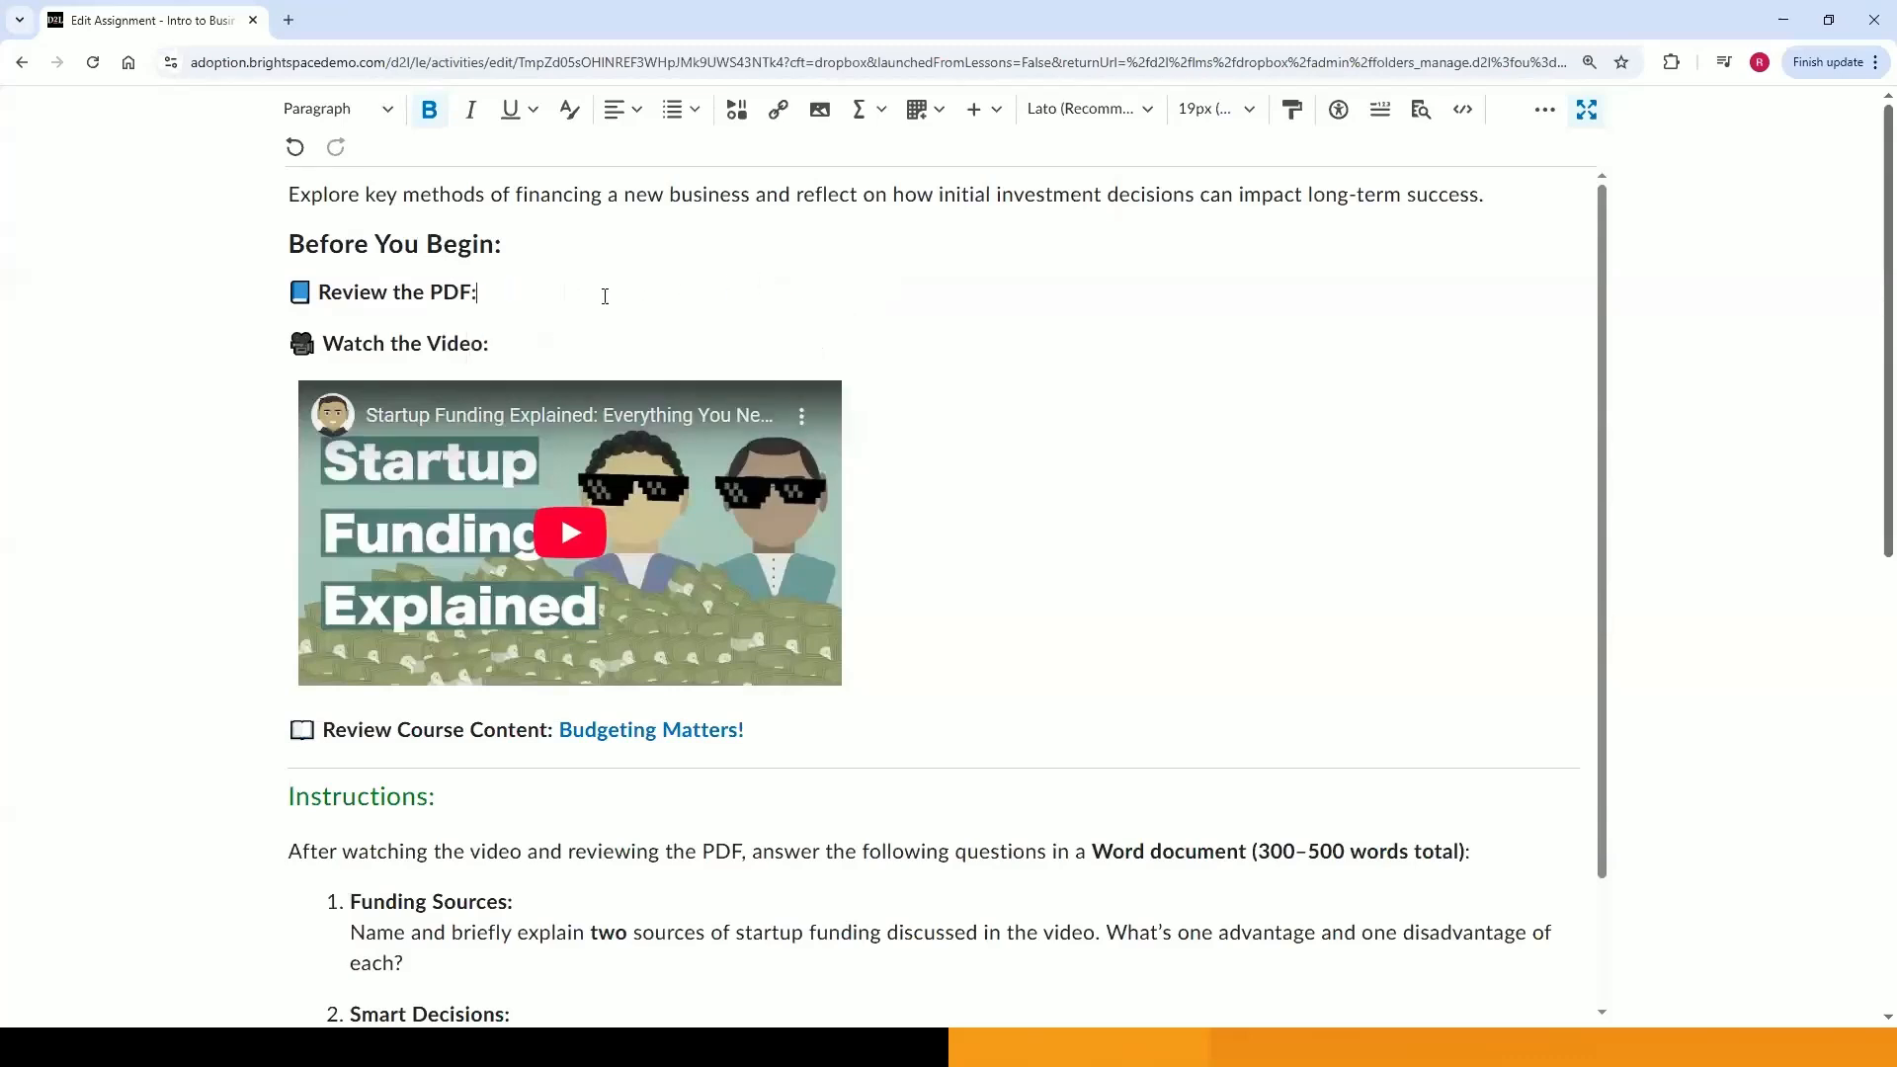
Upload the Startup_Funding _Guide_Budgeting_Matters PDF from the computer, saving it as a new file.
{"action": "left_click", "coordinate": [732, 124]}
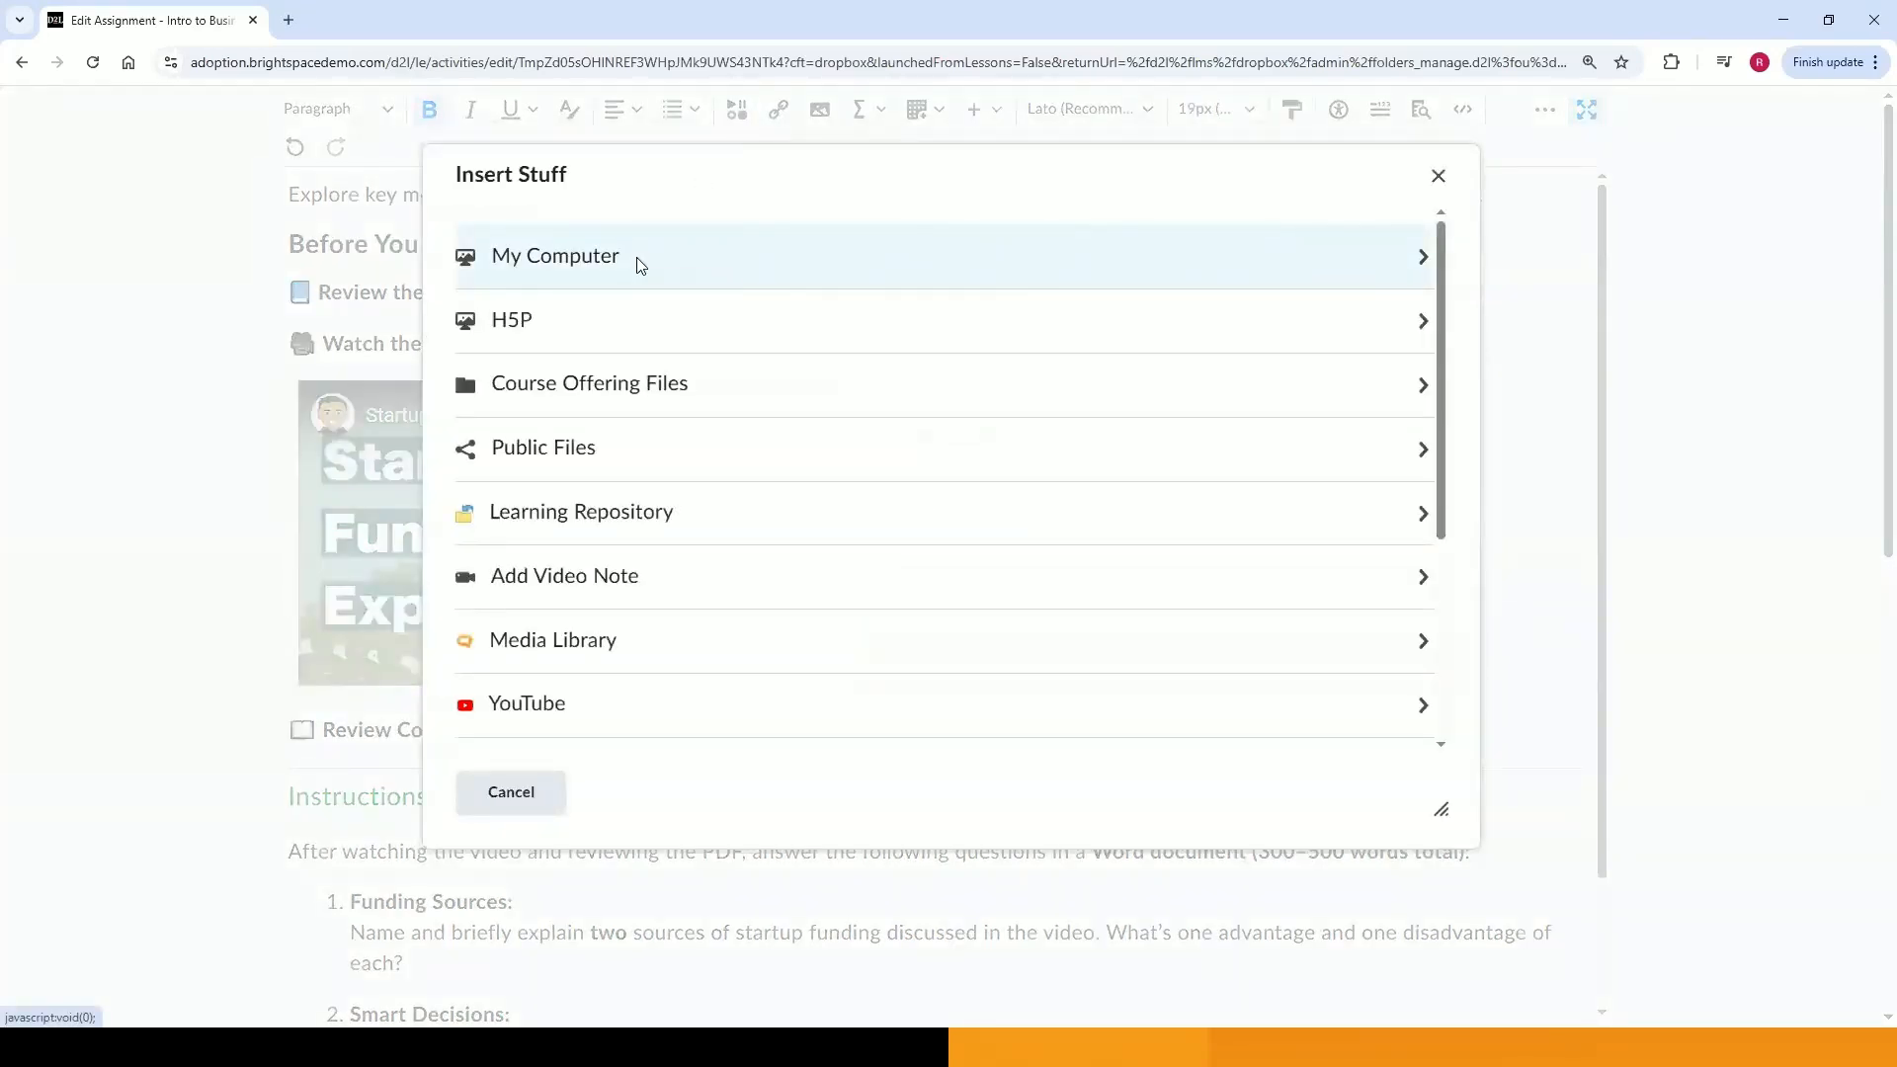
{"action": "left_click", "coordinate": [637, 262]}
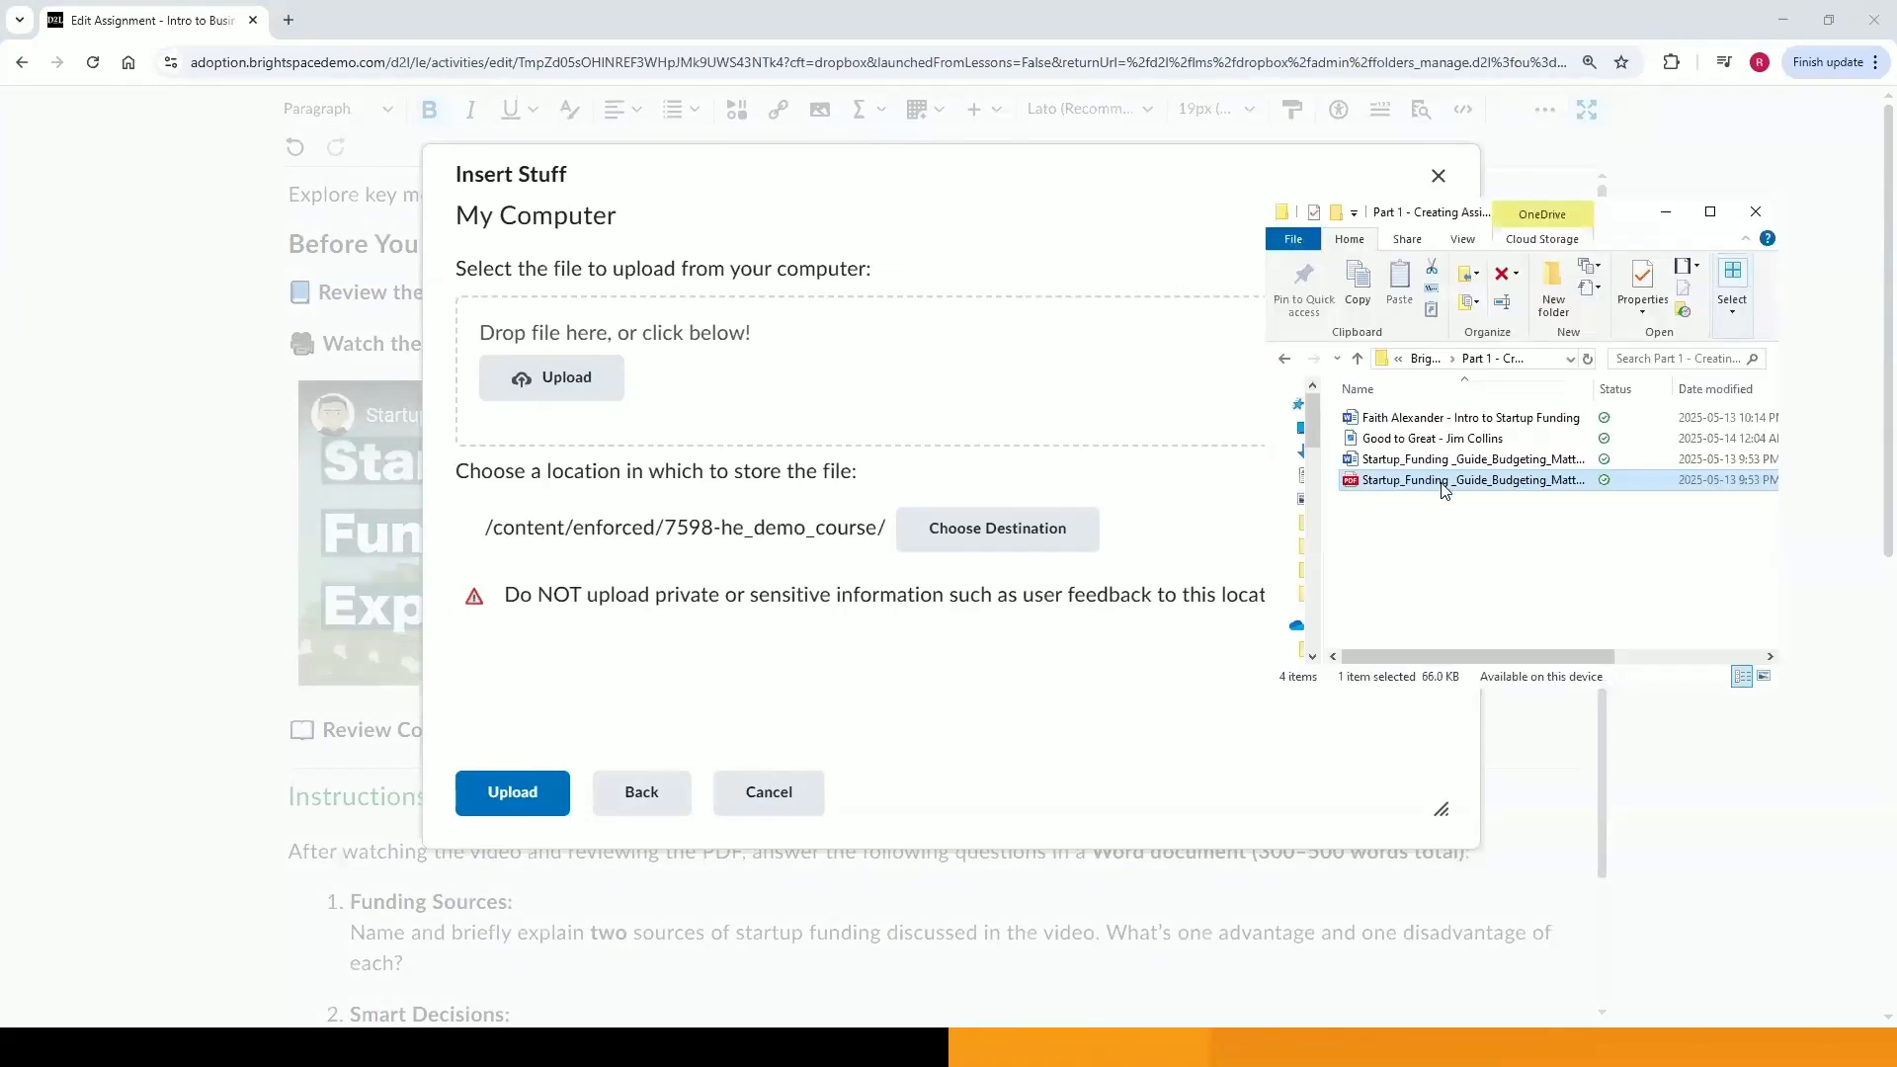
{"action": "left_click_drag", "start_coordinate": [1443, 488], "coordinate": [905, 402]}
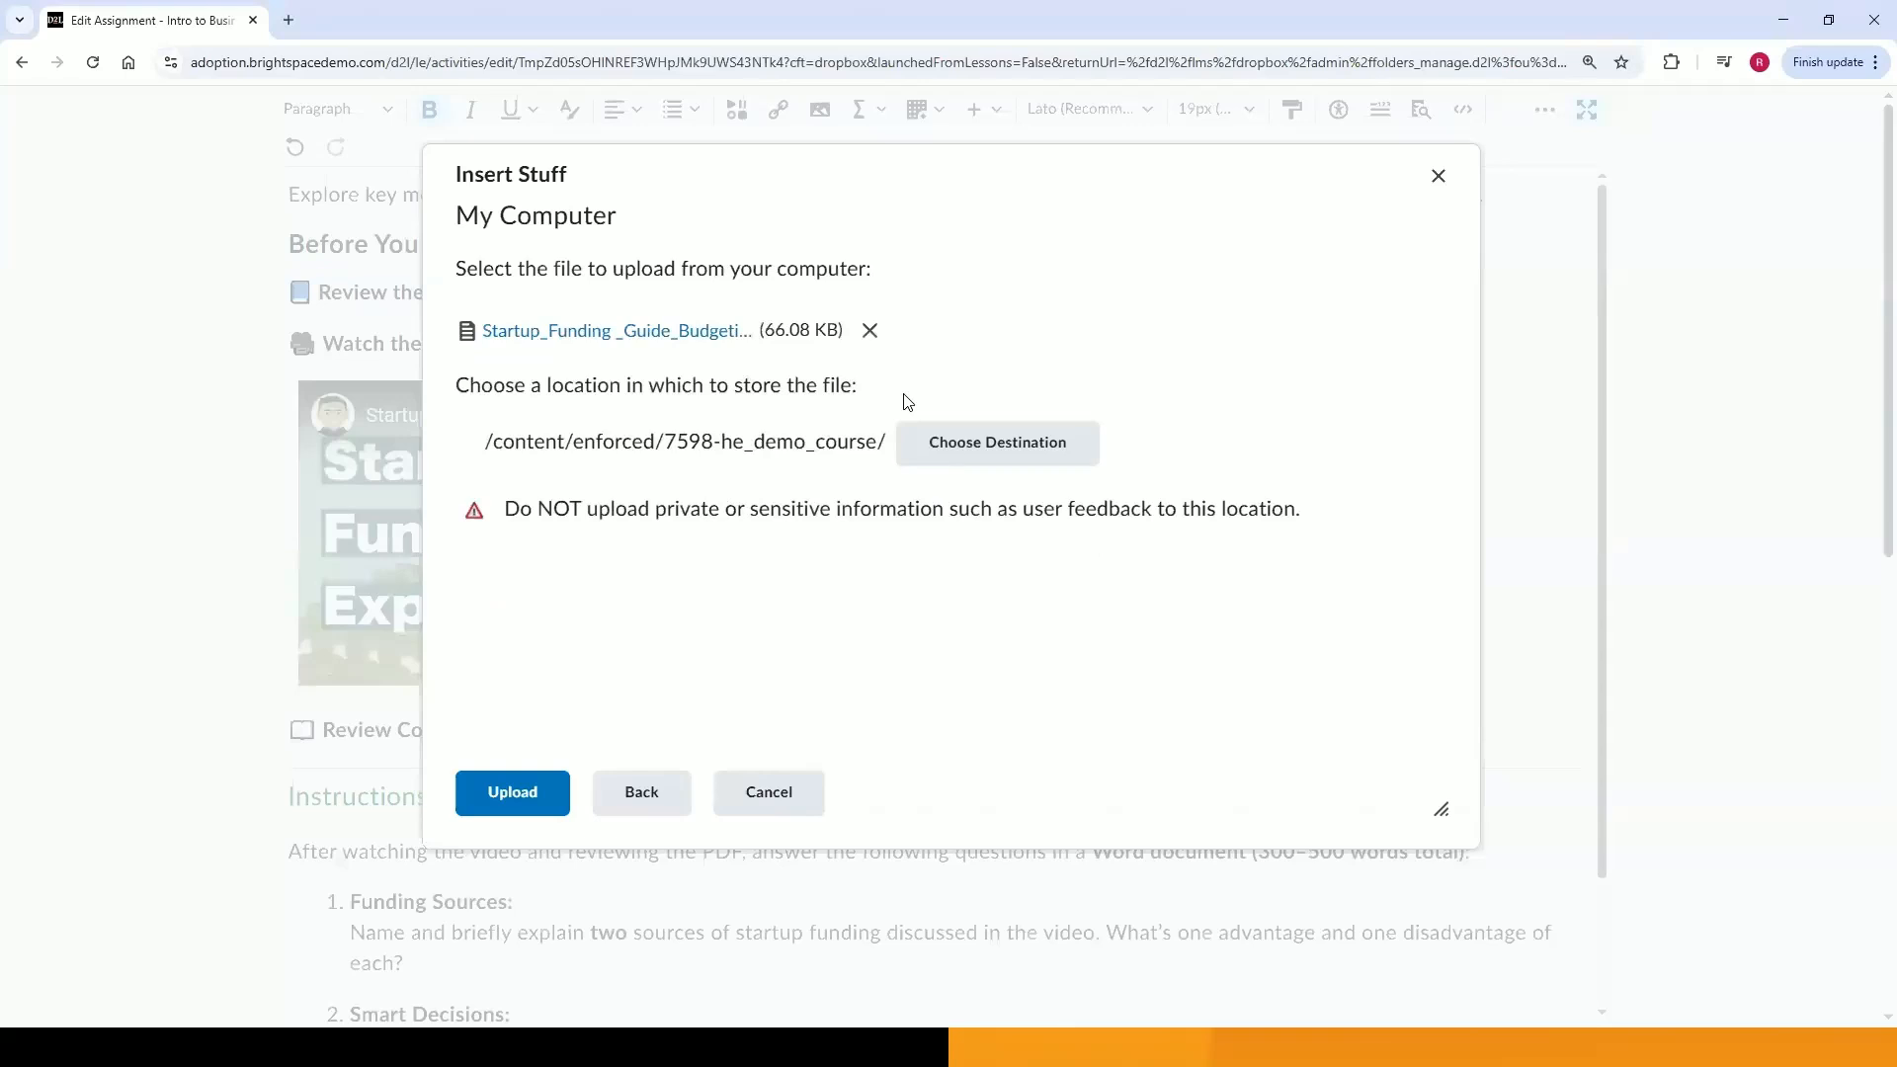
{"action": "left_click", "coordinate": [533, 790]}
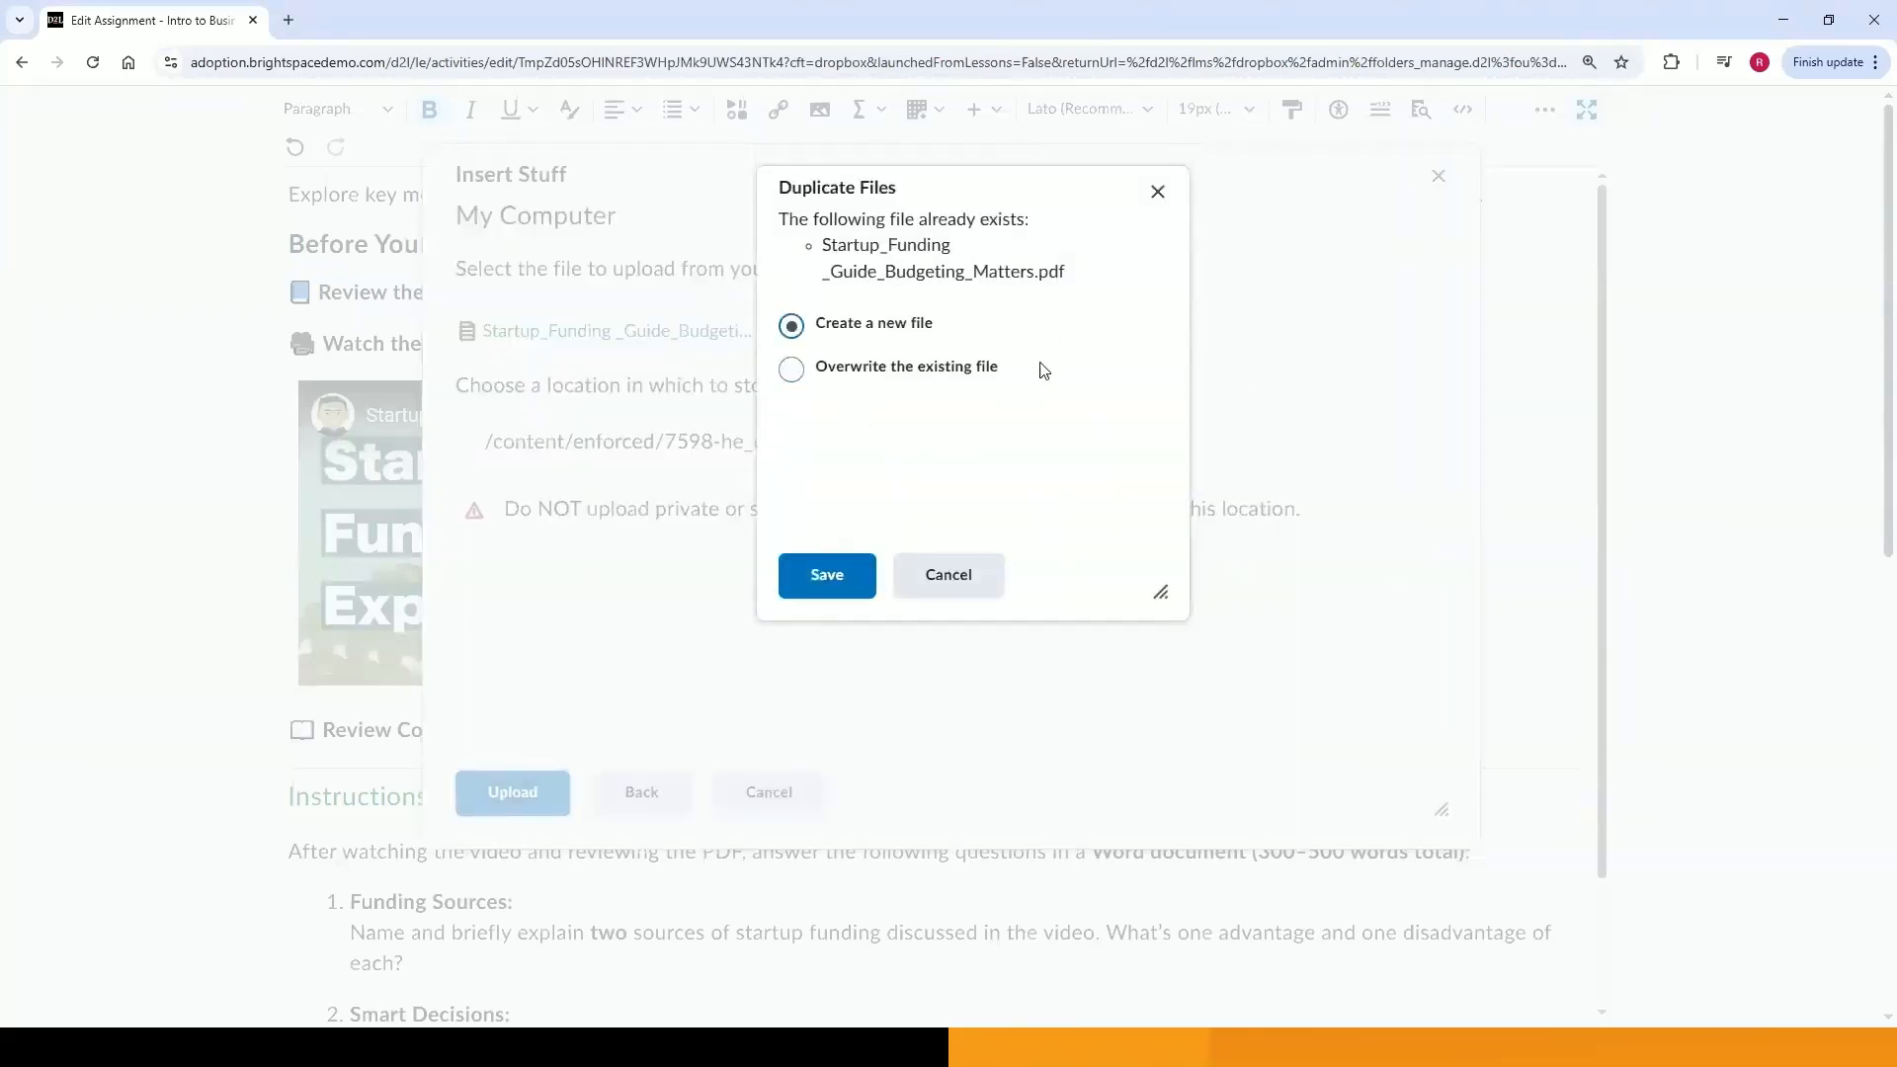
{"action": "left_click", "coordinate": [851, 584]}
Set the link text to Startup_Funding_Guide and insert the PDF link.
{"action": "left_click", "coordinate": [790, 451]}
{"action": "type", "text": "Startu"}
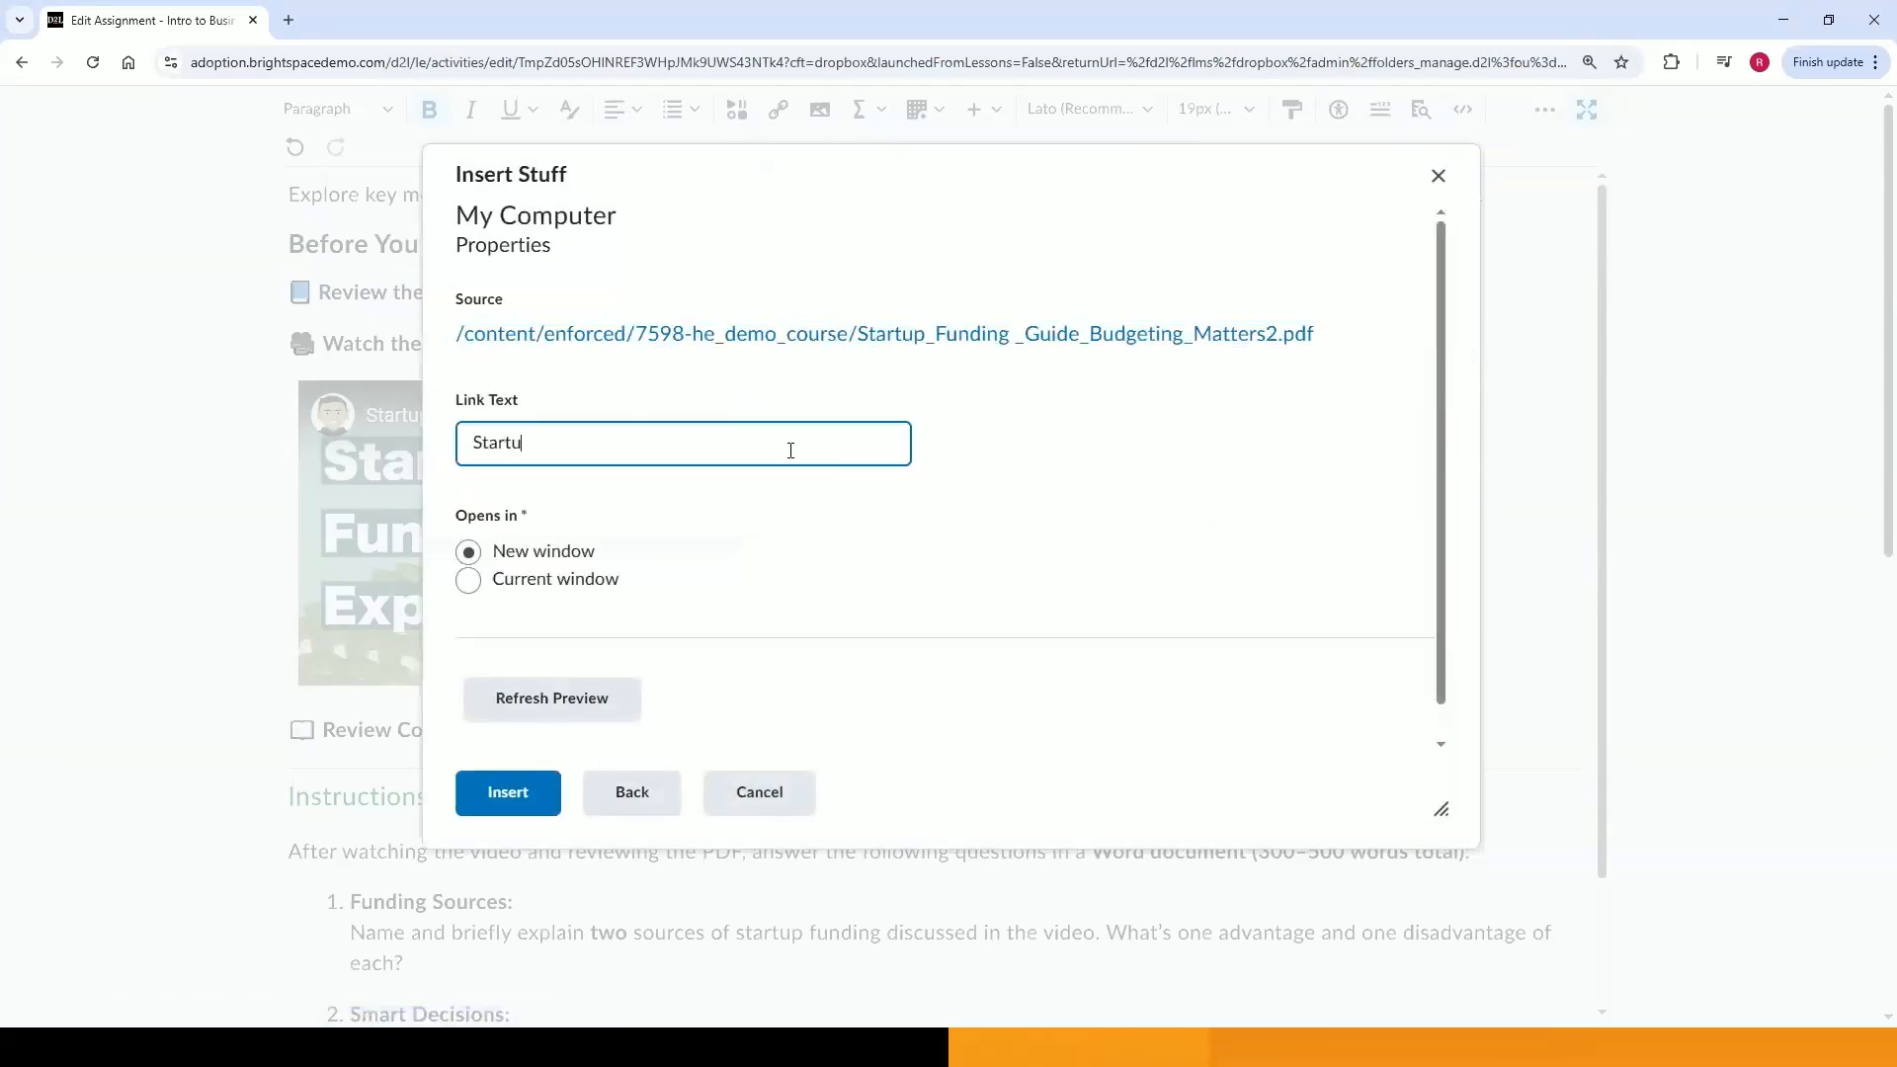
{"action": "type", "text": "p_Funding_Guide"}
{"action": "left_click", "coordinate": [504, 793]}
{"action": "left_click", "coordinate": [652, 344]}
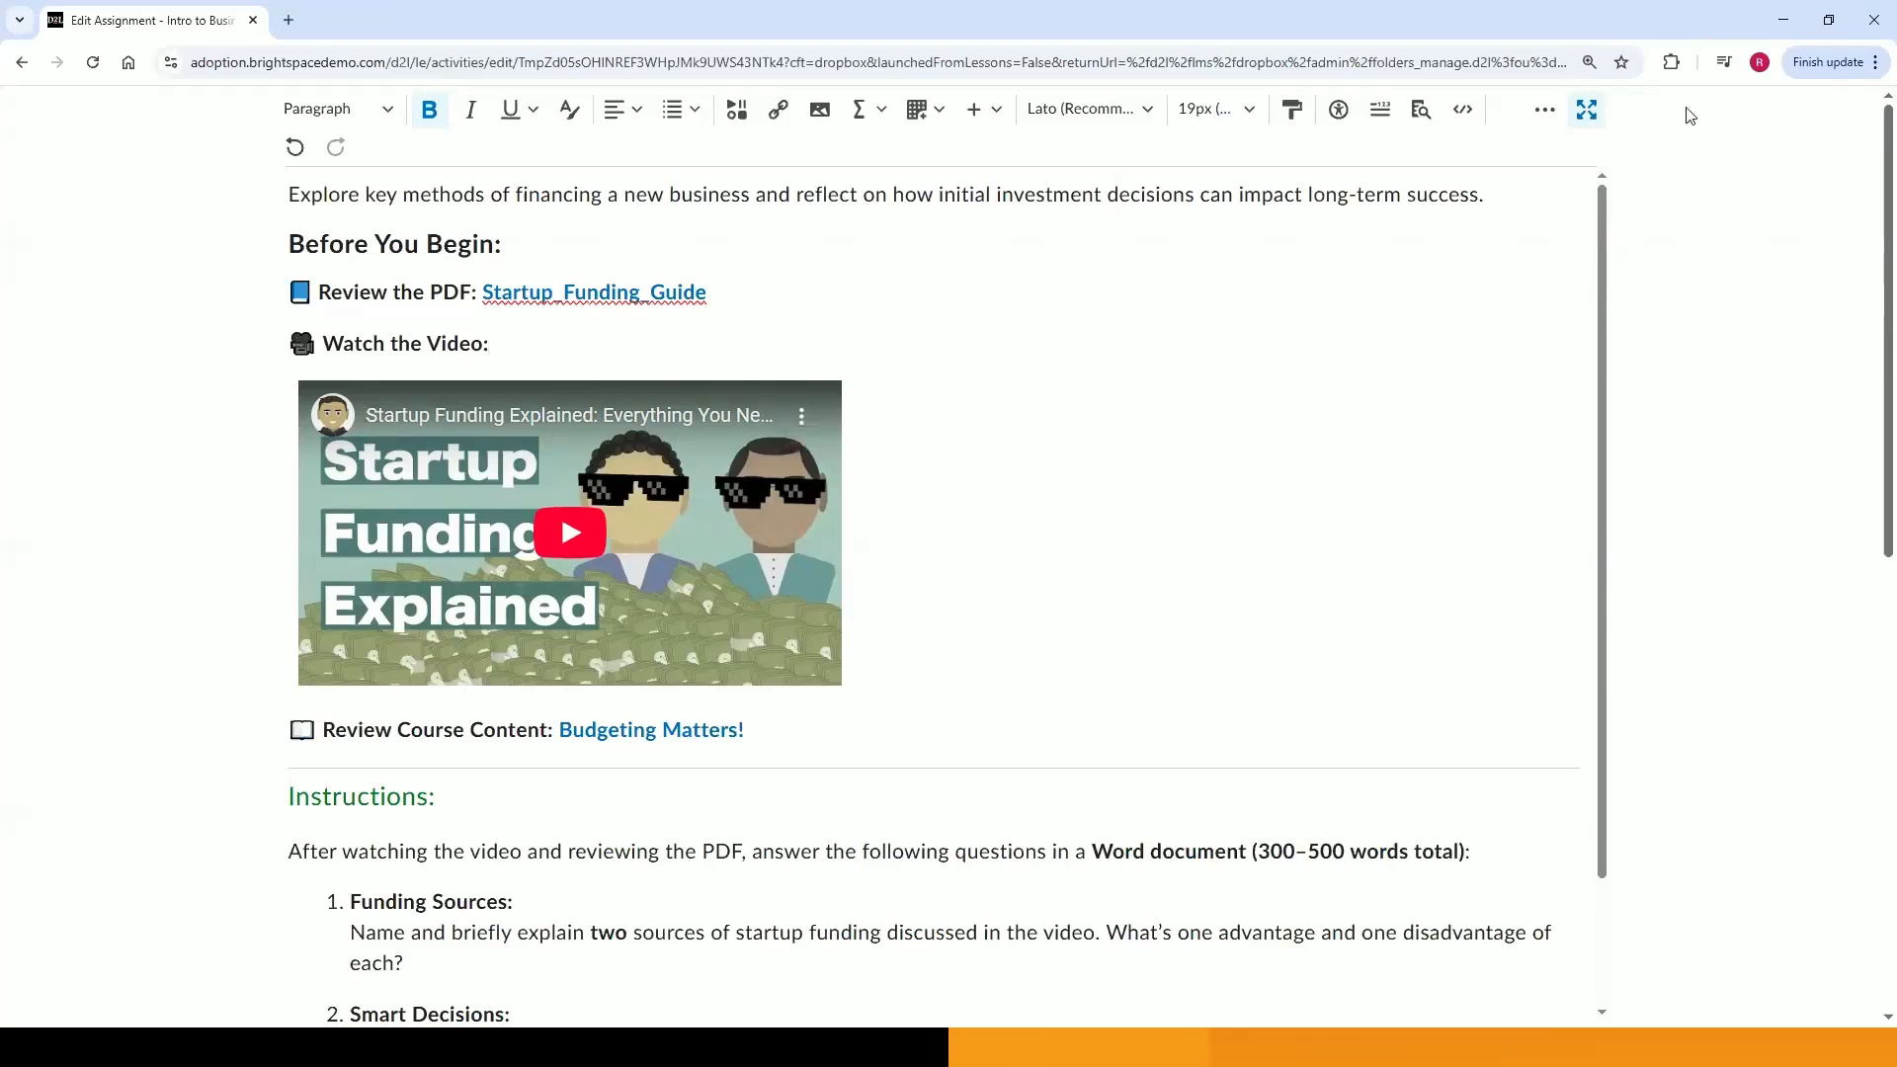
{"action": "left_click", "coordinate": [1588, 110]}
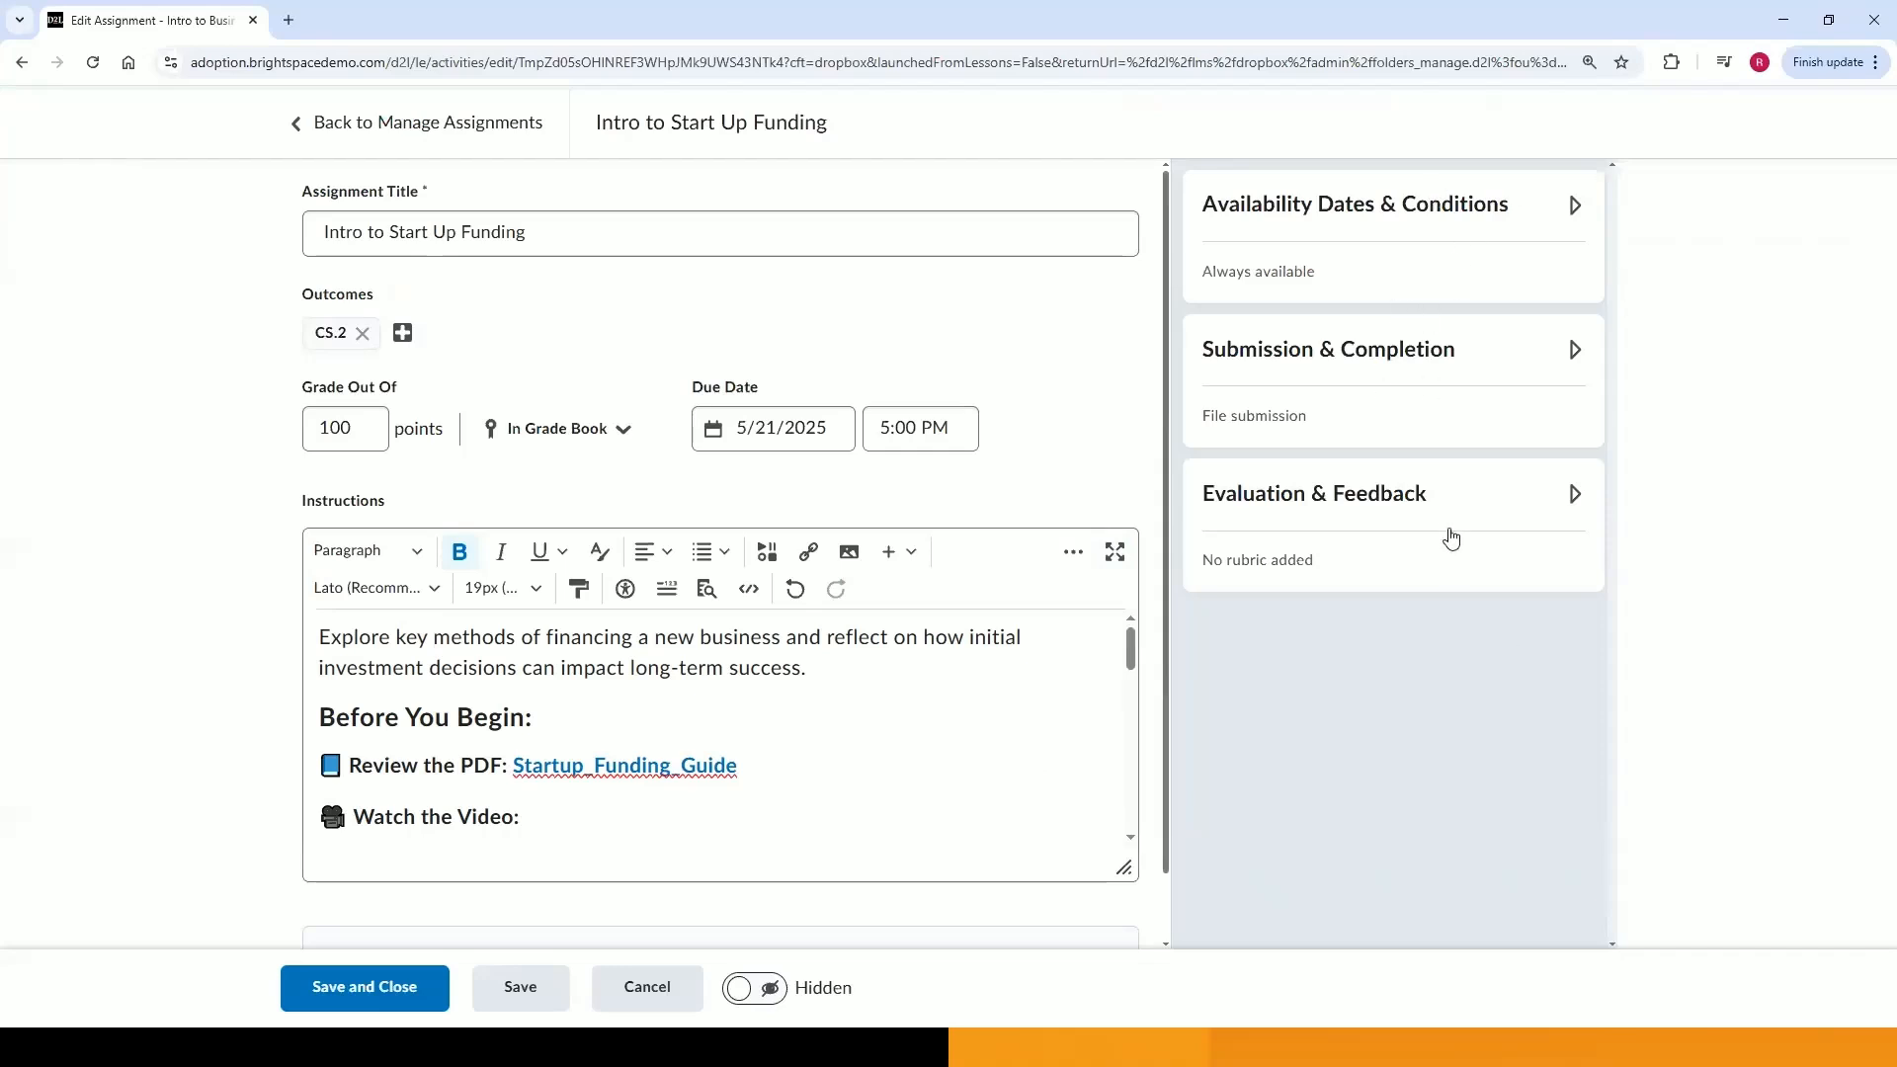
Set the assignment start date to 5/14/2025, keeping the before-start visibility as Visible with access restricted.
{"action": "left_click", "coordinate": [1450, 237]}
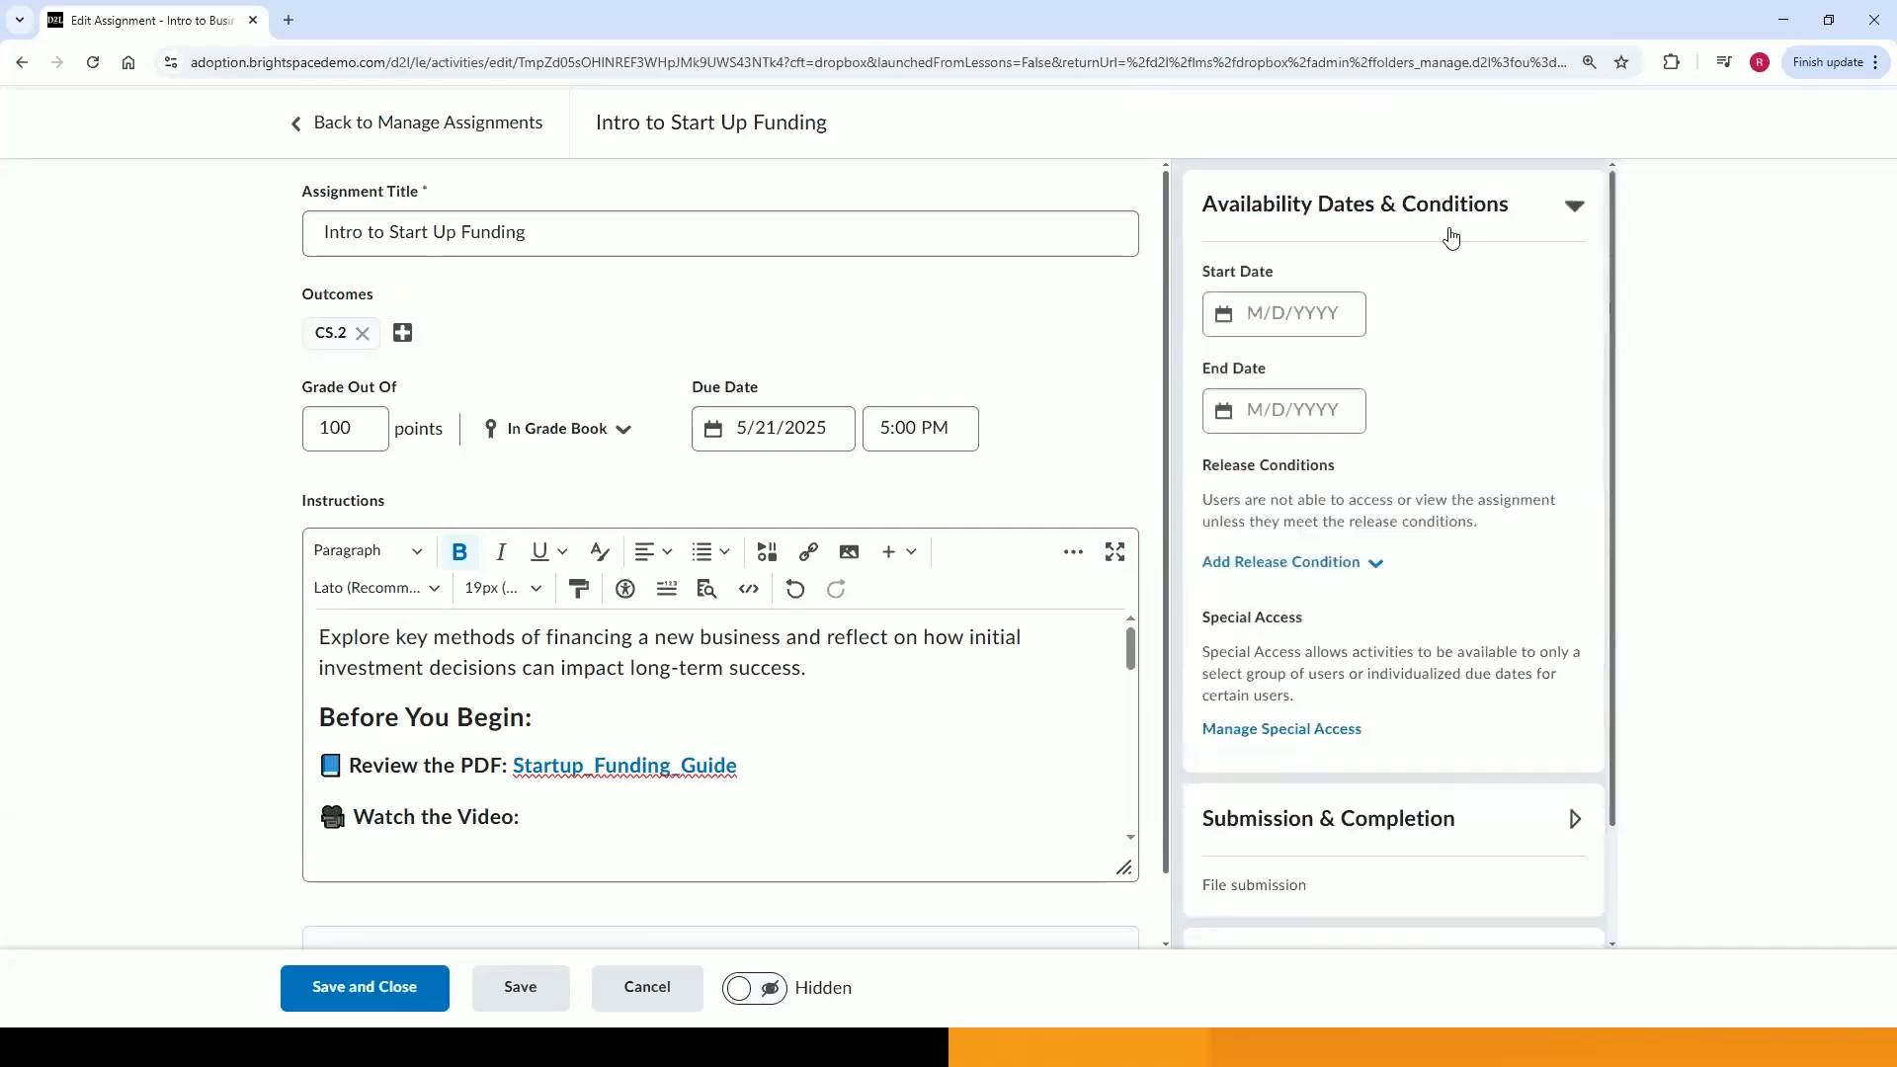
{"action": "left_click", "coordinate": [1328, 301]}
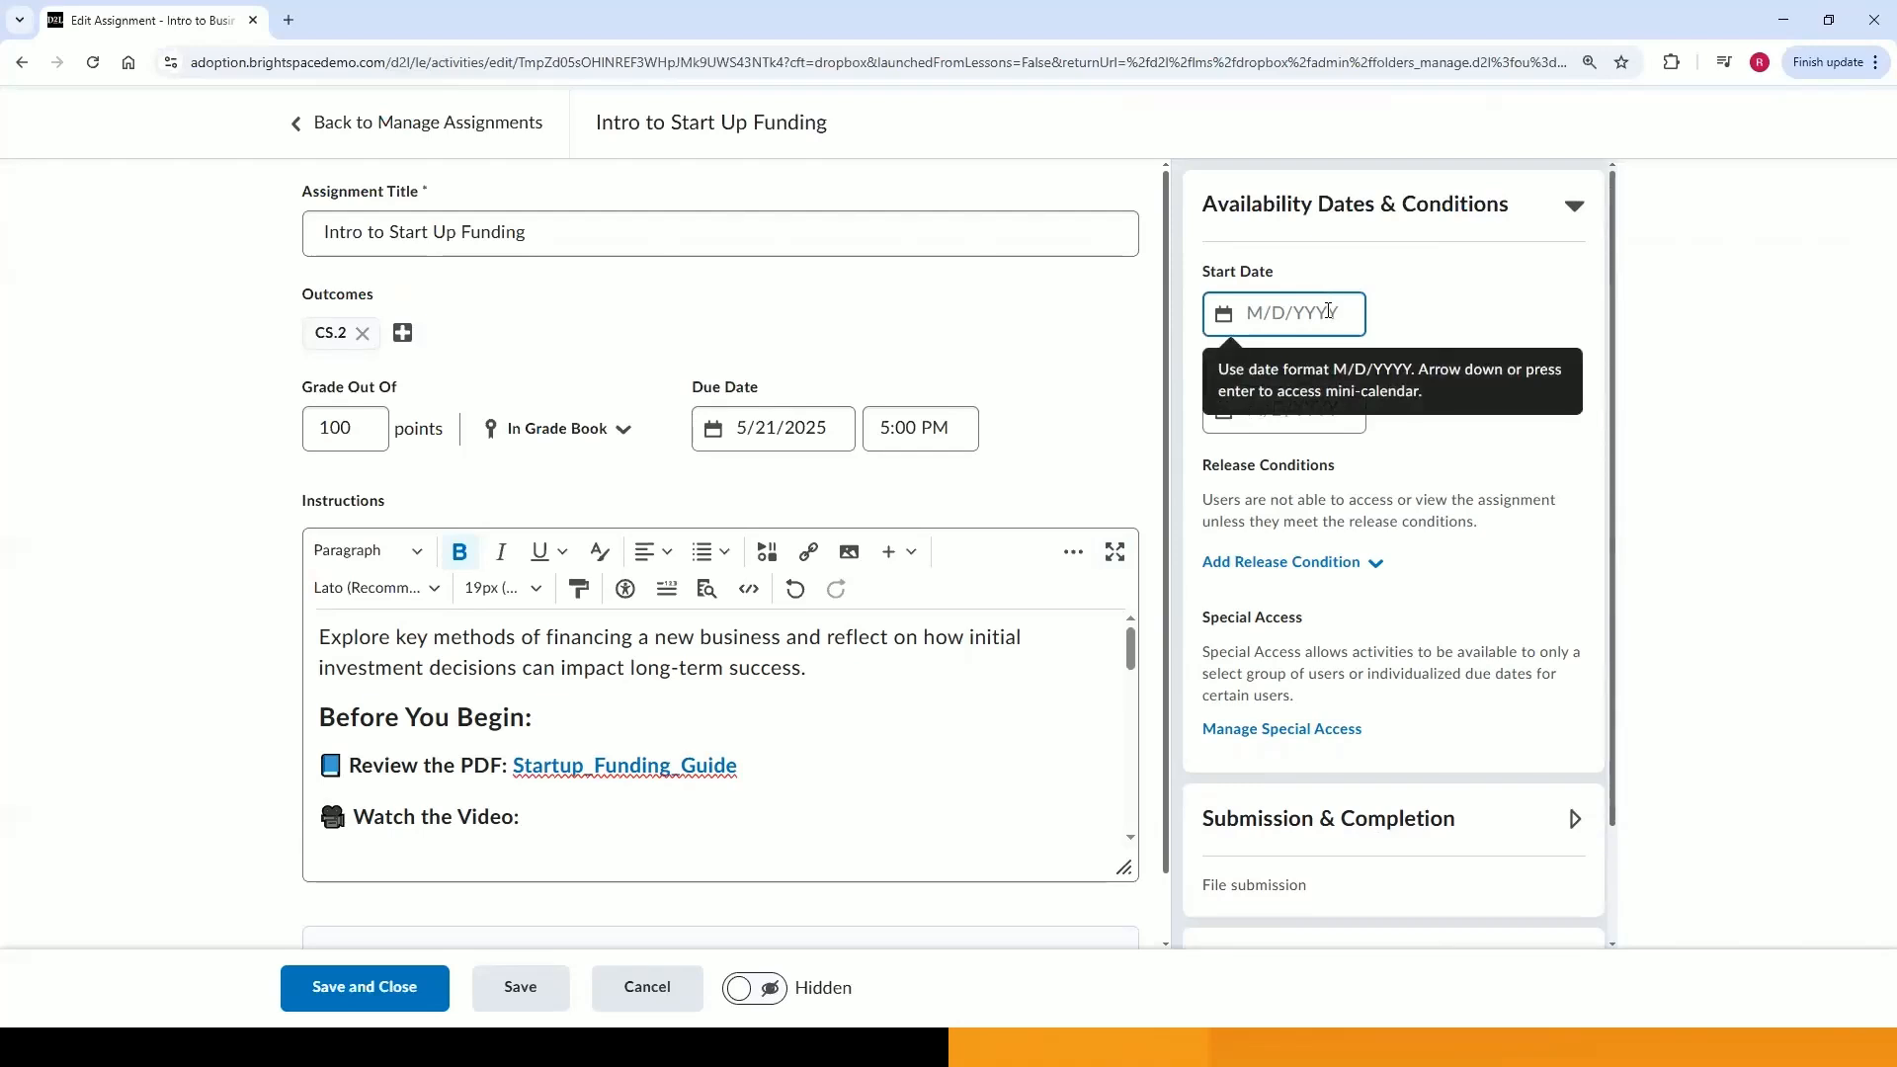
{"action": "left_click", "coordinate": [1328, 312]}
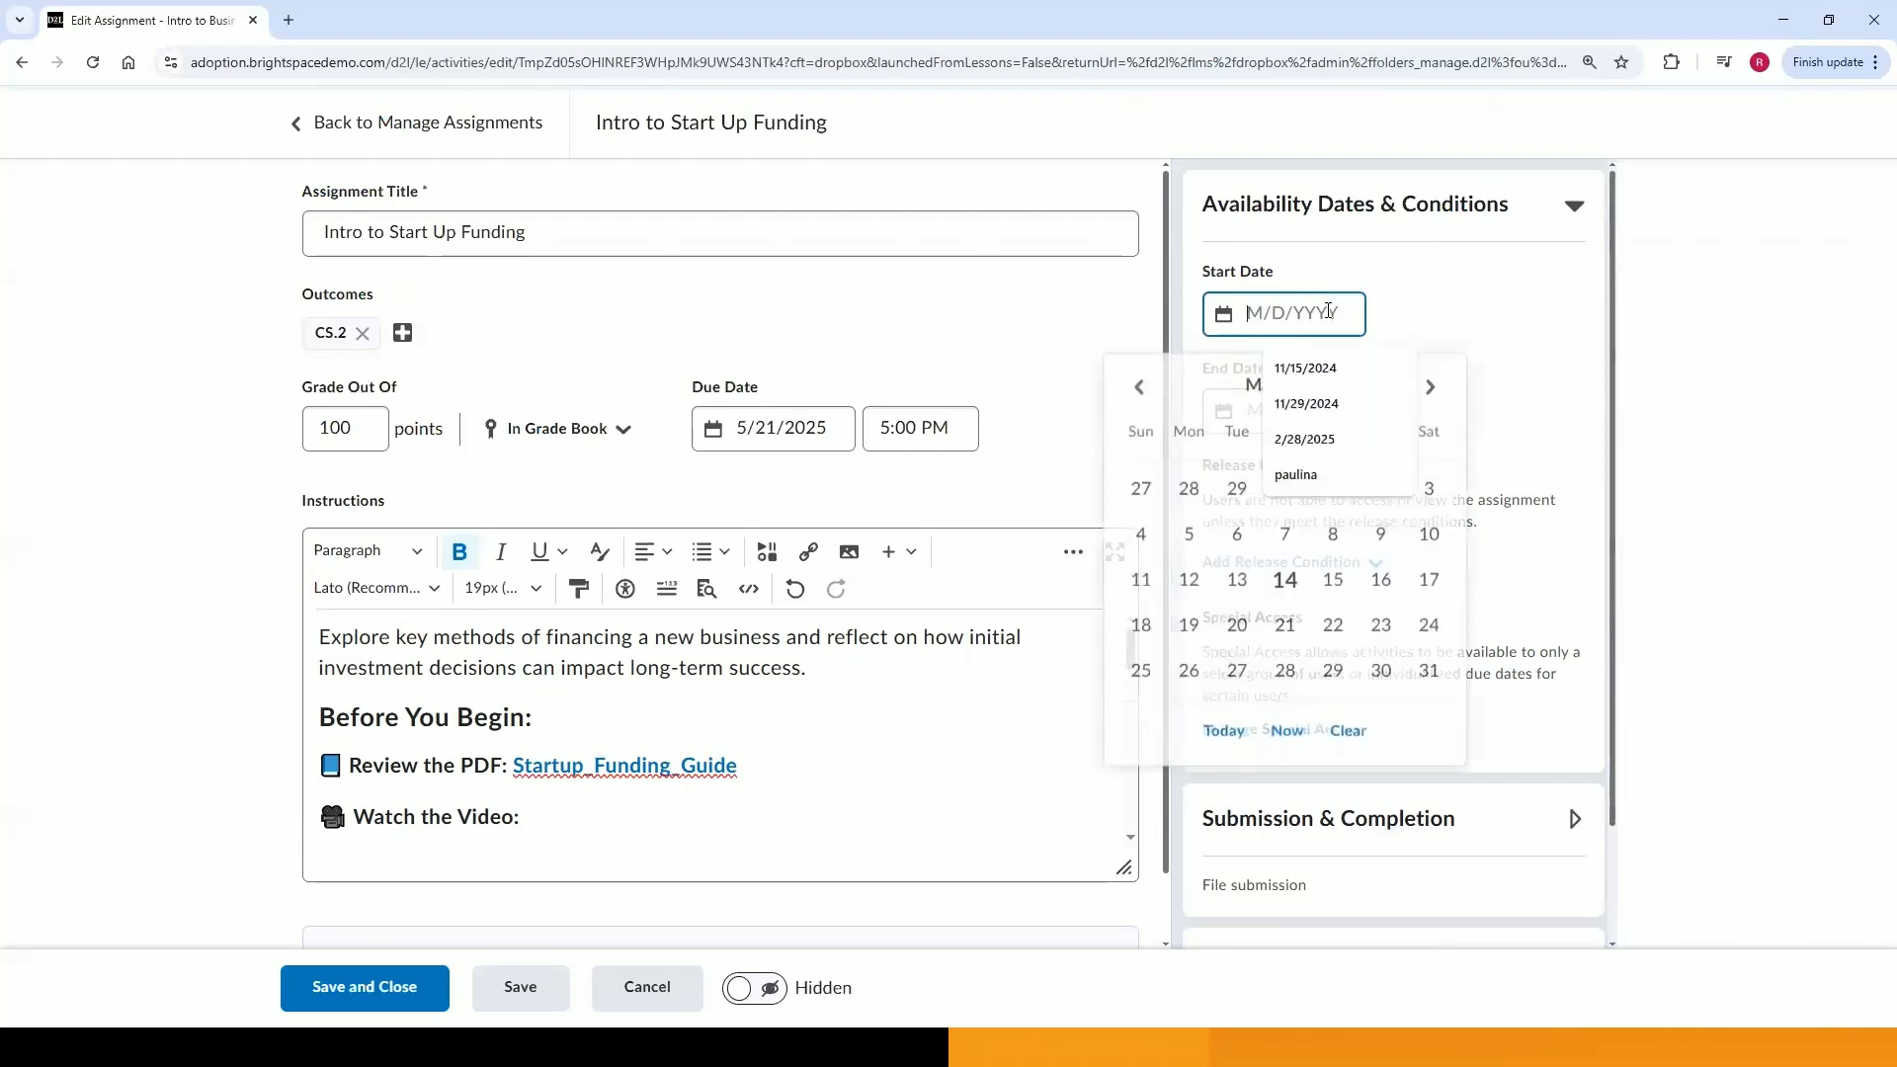
{"action": "left_click", "coordinate": [1282, 576]}
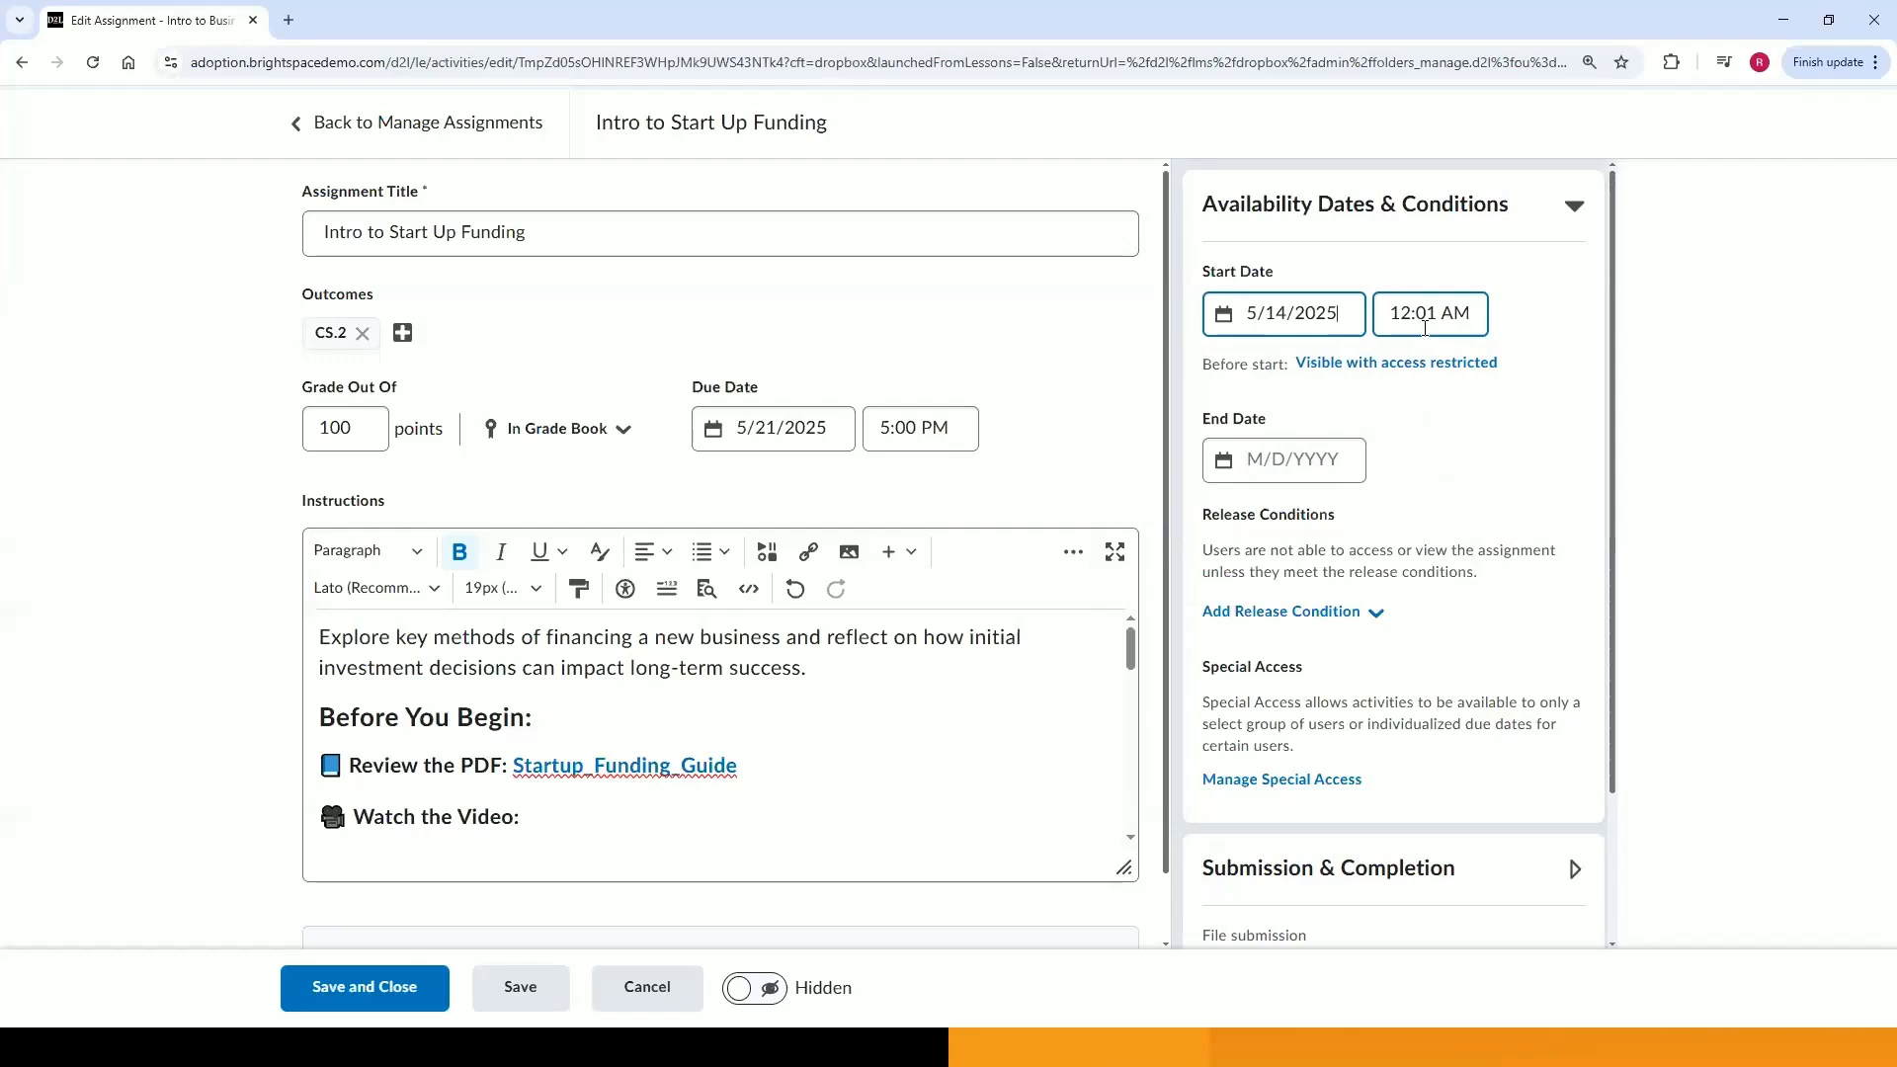
{"action": "left_click", "coordinate": [1396, 365]}
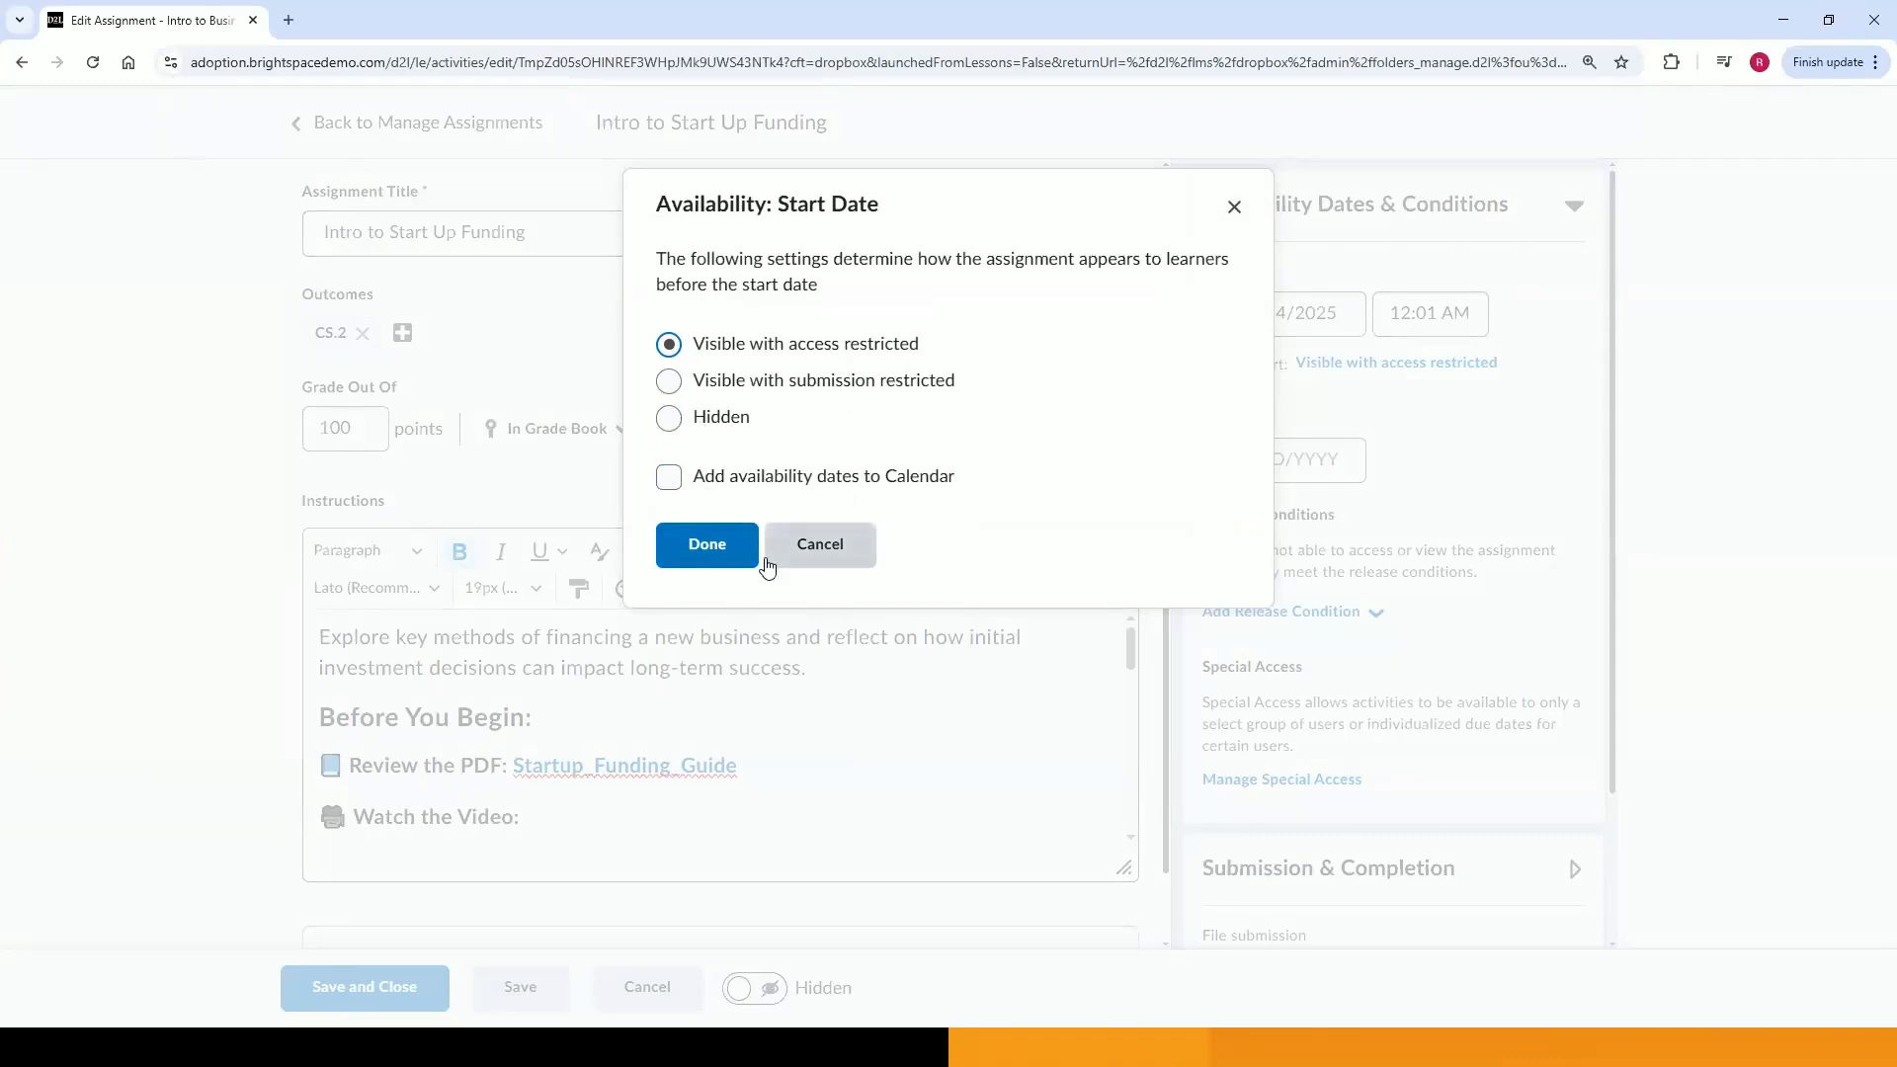
{"action": "left_click", "coordinate": [726, 545]}
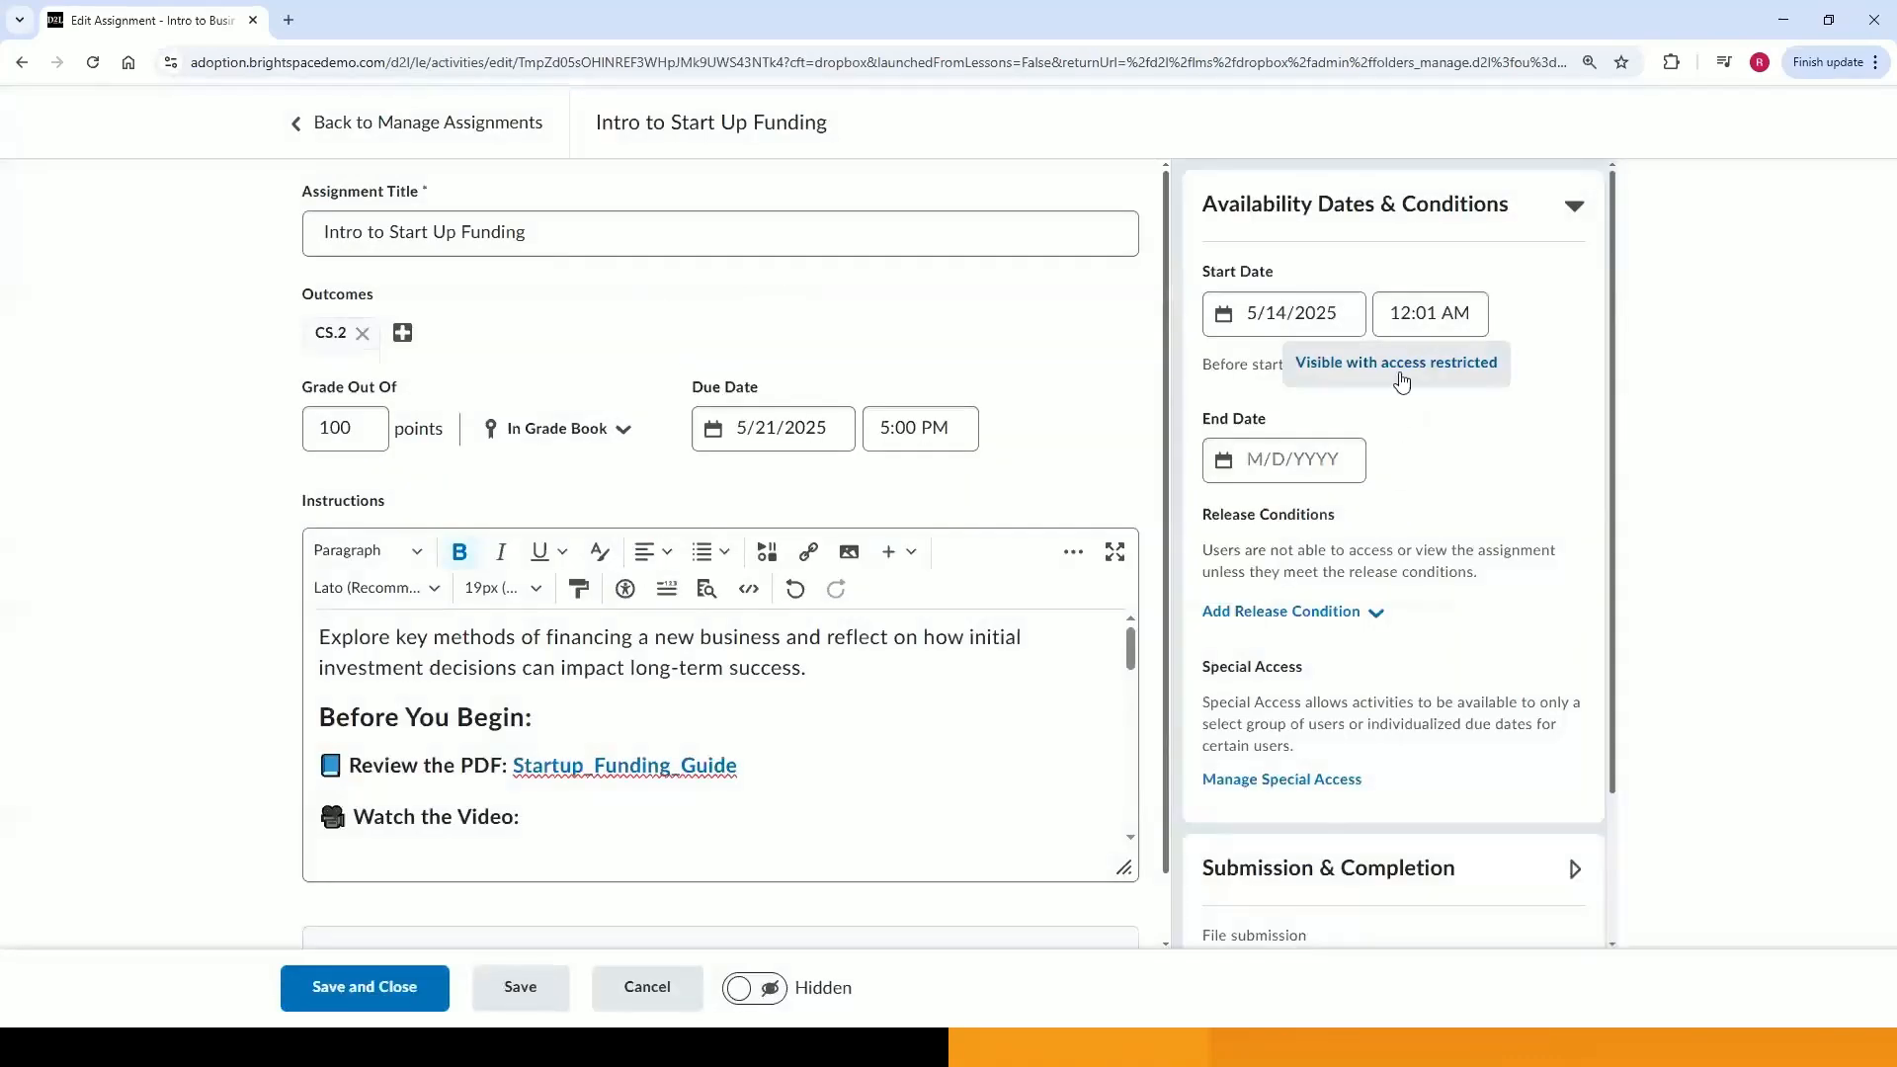
Set the assignment end date to 5/28/2025 at 5:00 PM.
{"action": "left_click", "coordinate": [1325, 458]}
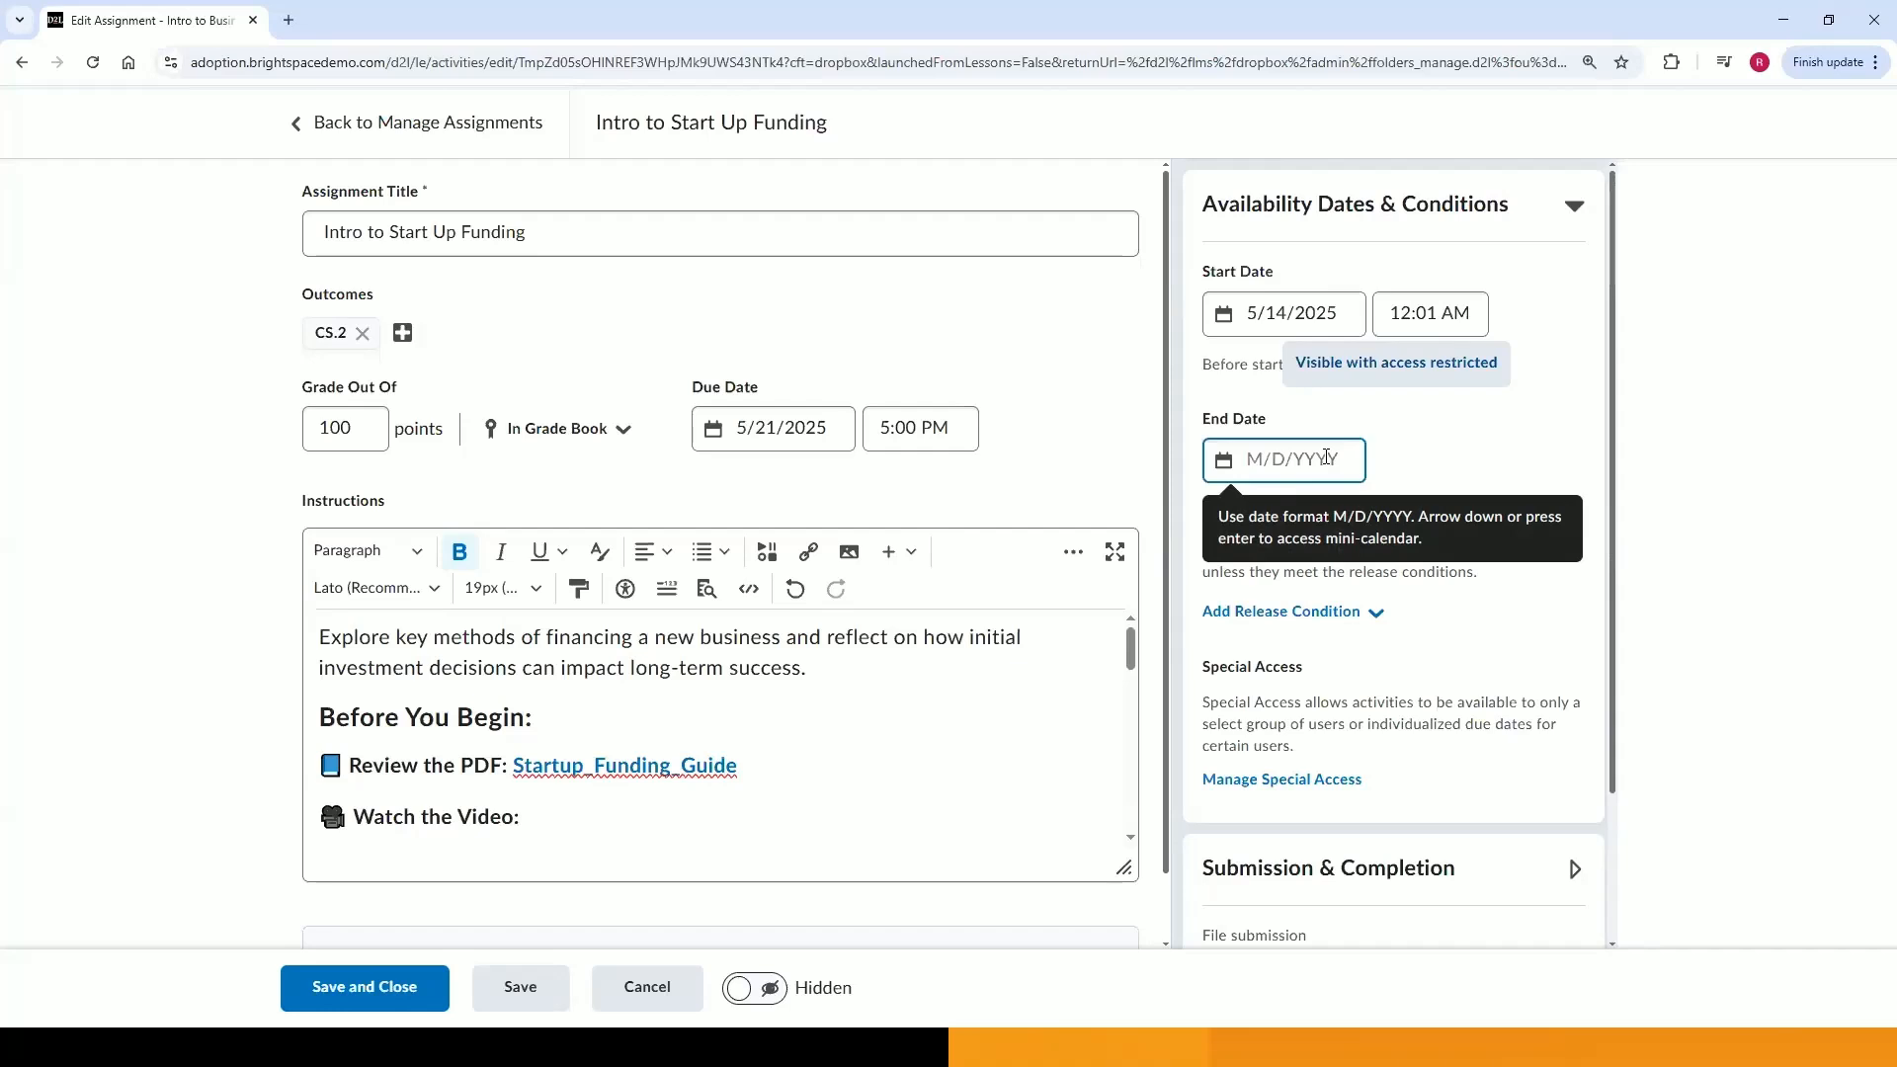
{"action": "left_click", "coordinate": [1326, 458]}
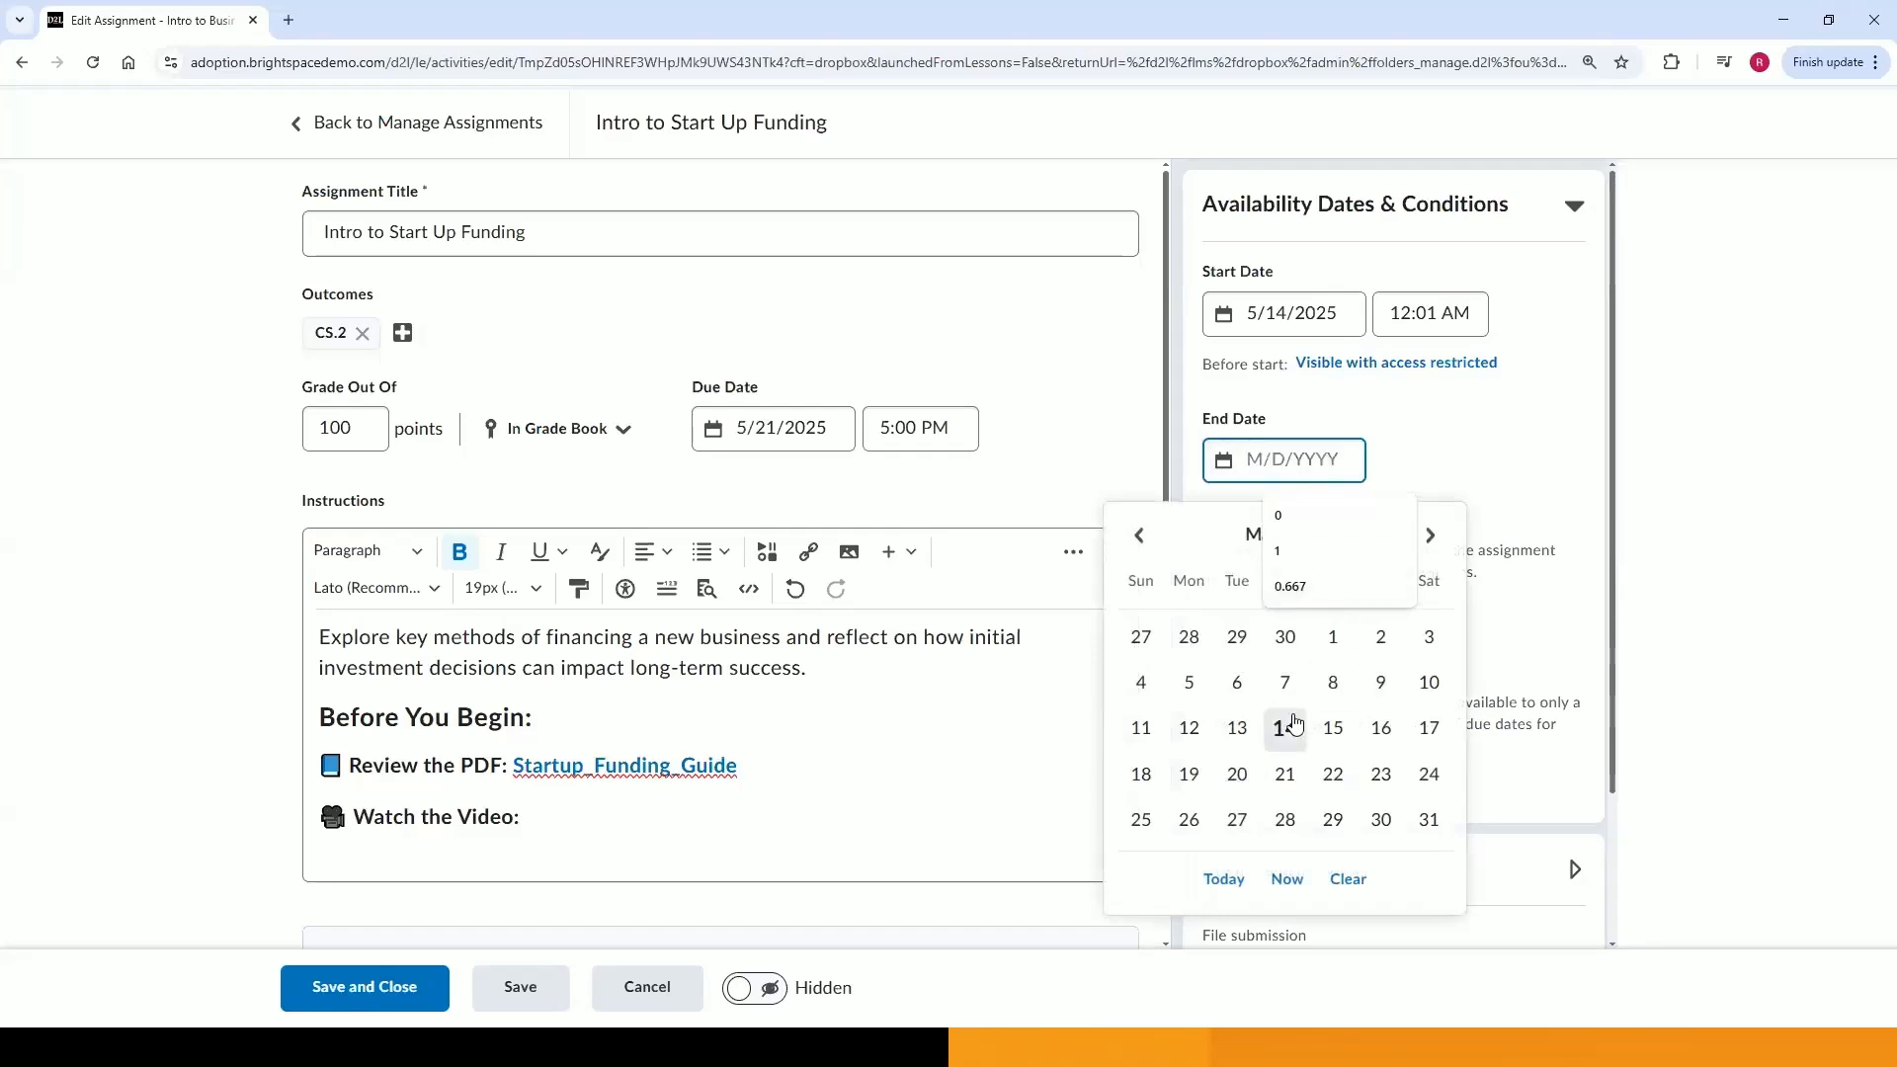
{"action": "left_click", "coordinate": [1284, 825]}
{"action": "left_click", "coordinate": [1418, 471]}
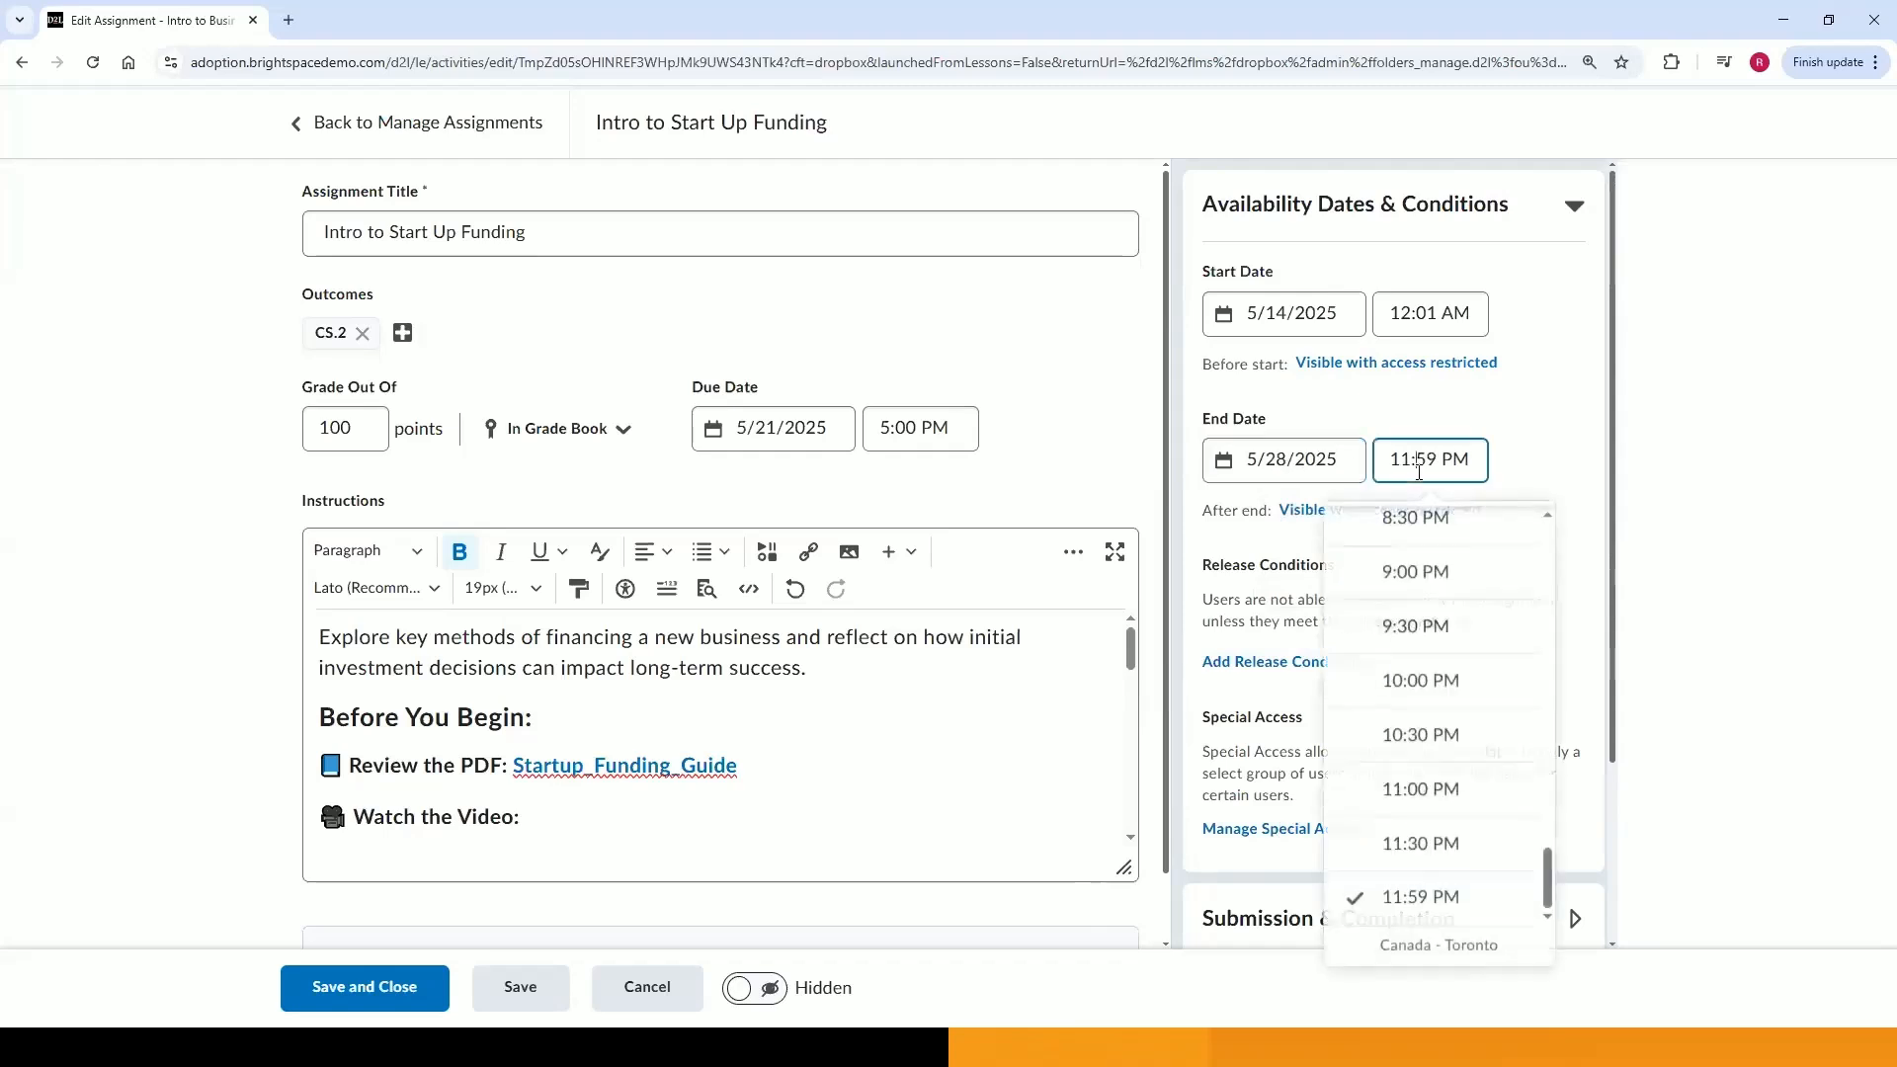
{"action": "scroll", "coordinate": [1433, 593], "scroll_direction": "up", "scroll_amount": 2}
{"action": "scroll", "coordinate": [1435, 607], "scroll_direction": "up", "scroll_amount": 3}
{"action": "left_click", "coordinate": [1432, 552]}
{"action": "scroll", "coordinate": [1551, 454], "scroll_direction": "down", "scroll_amount": 1}
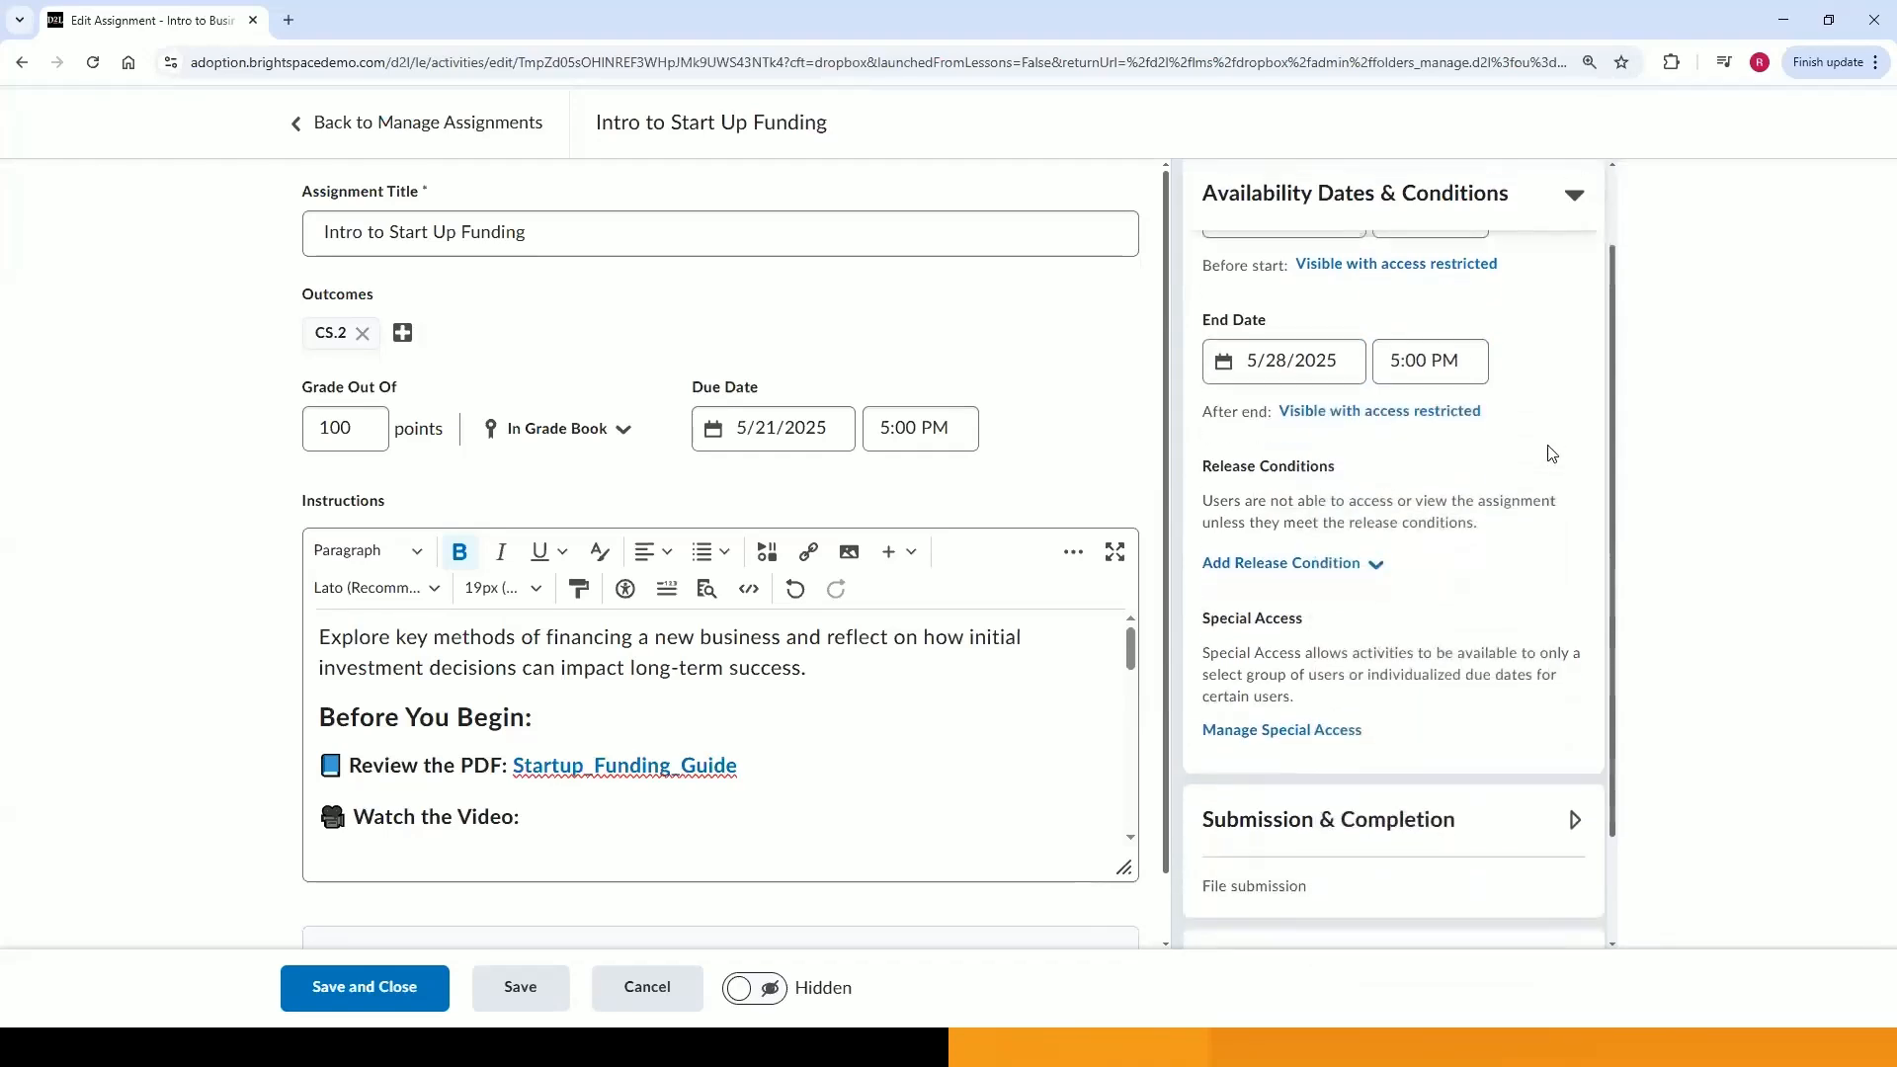
{"action": "scroll", "coordinate": [1396, 409], "scroll_direction": "up", "scroll_amount": 1}
{"action": "scroll", "coordinate": [1388, 444], "scroll_direction": "up", "scroll_amount": 1}
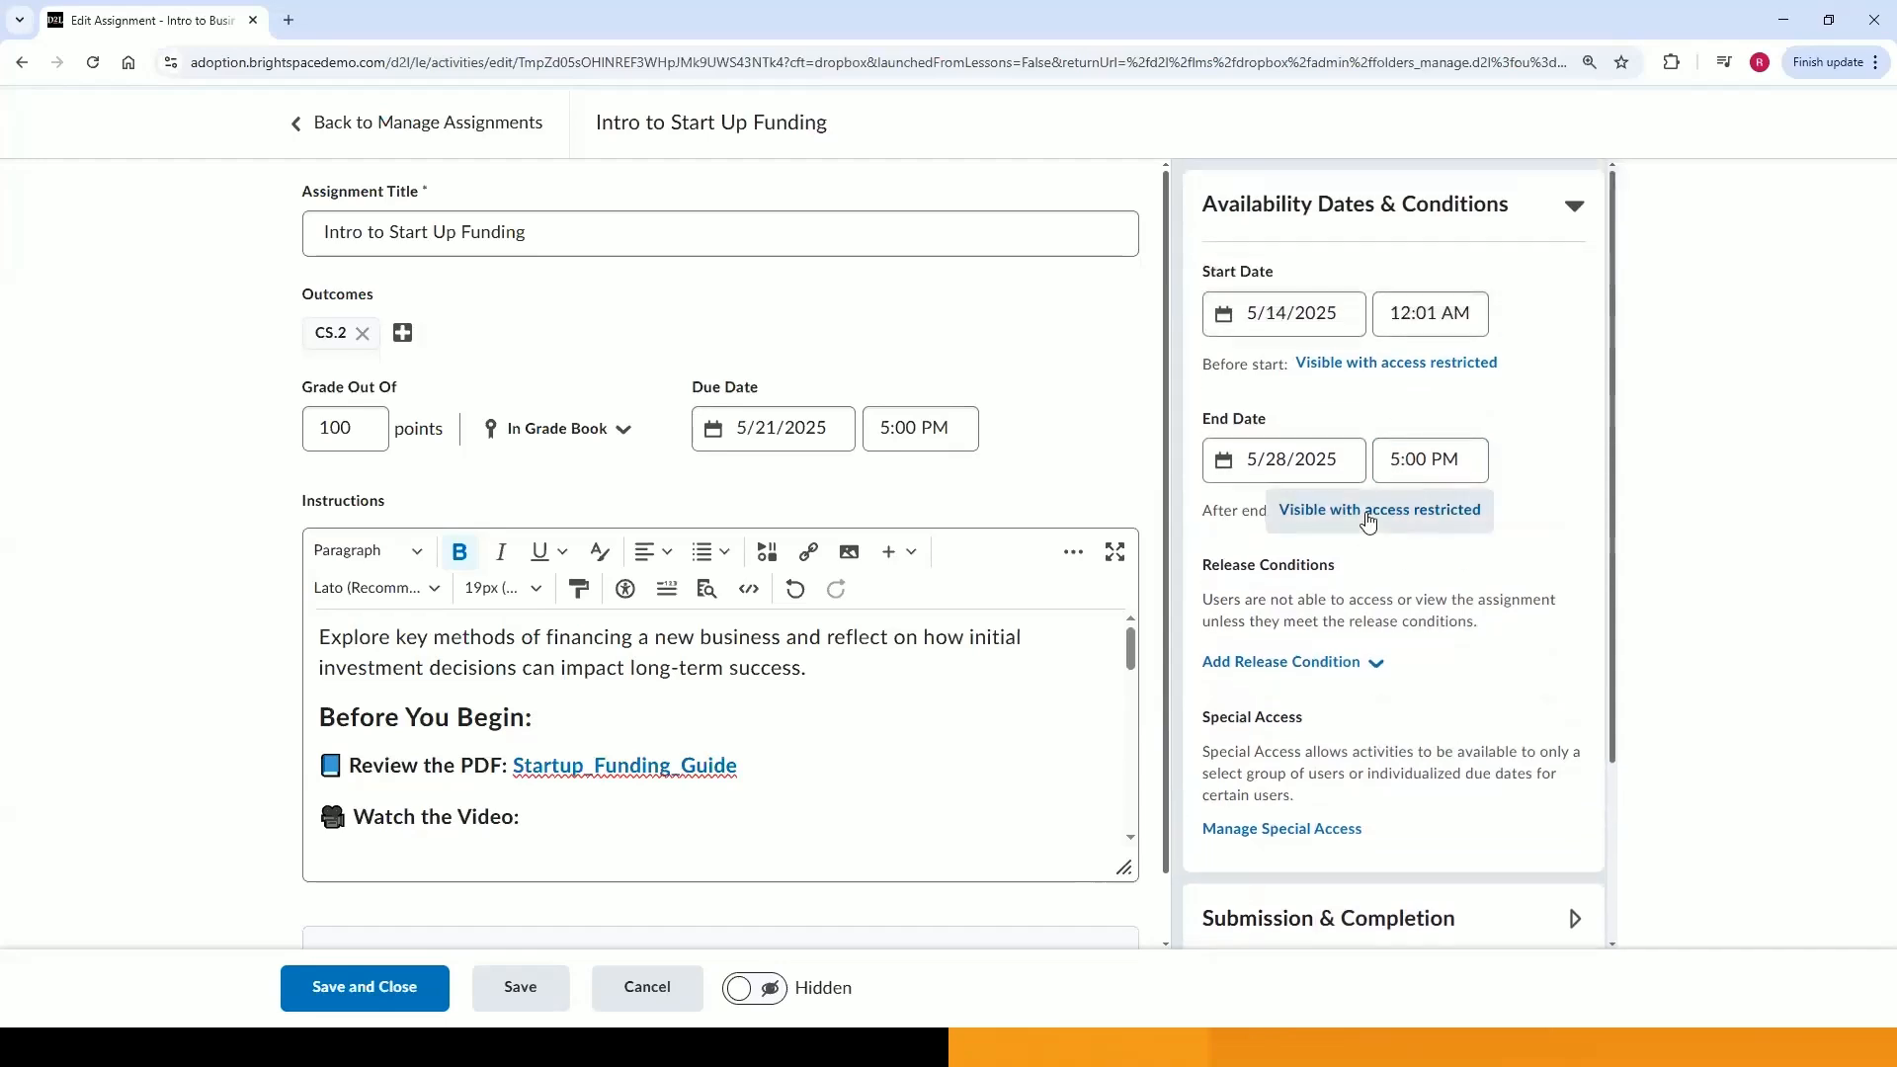
Open the after-end visibility options for the end date and confirm them.
{"action": "left_click", "coordinate": [1368, 522]}
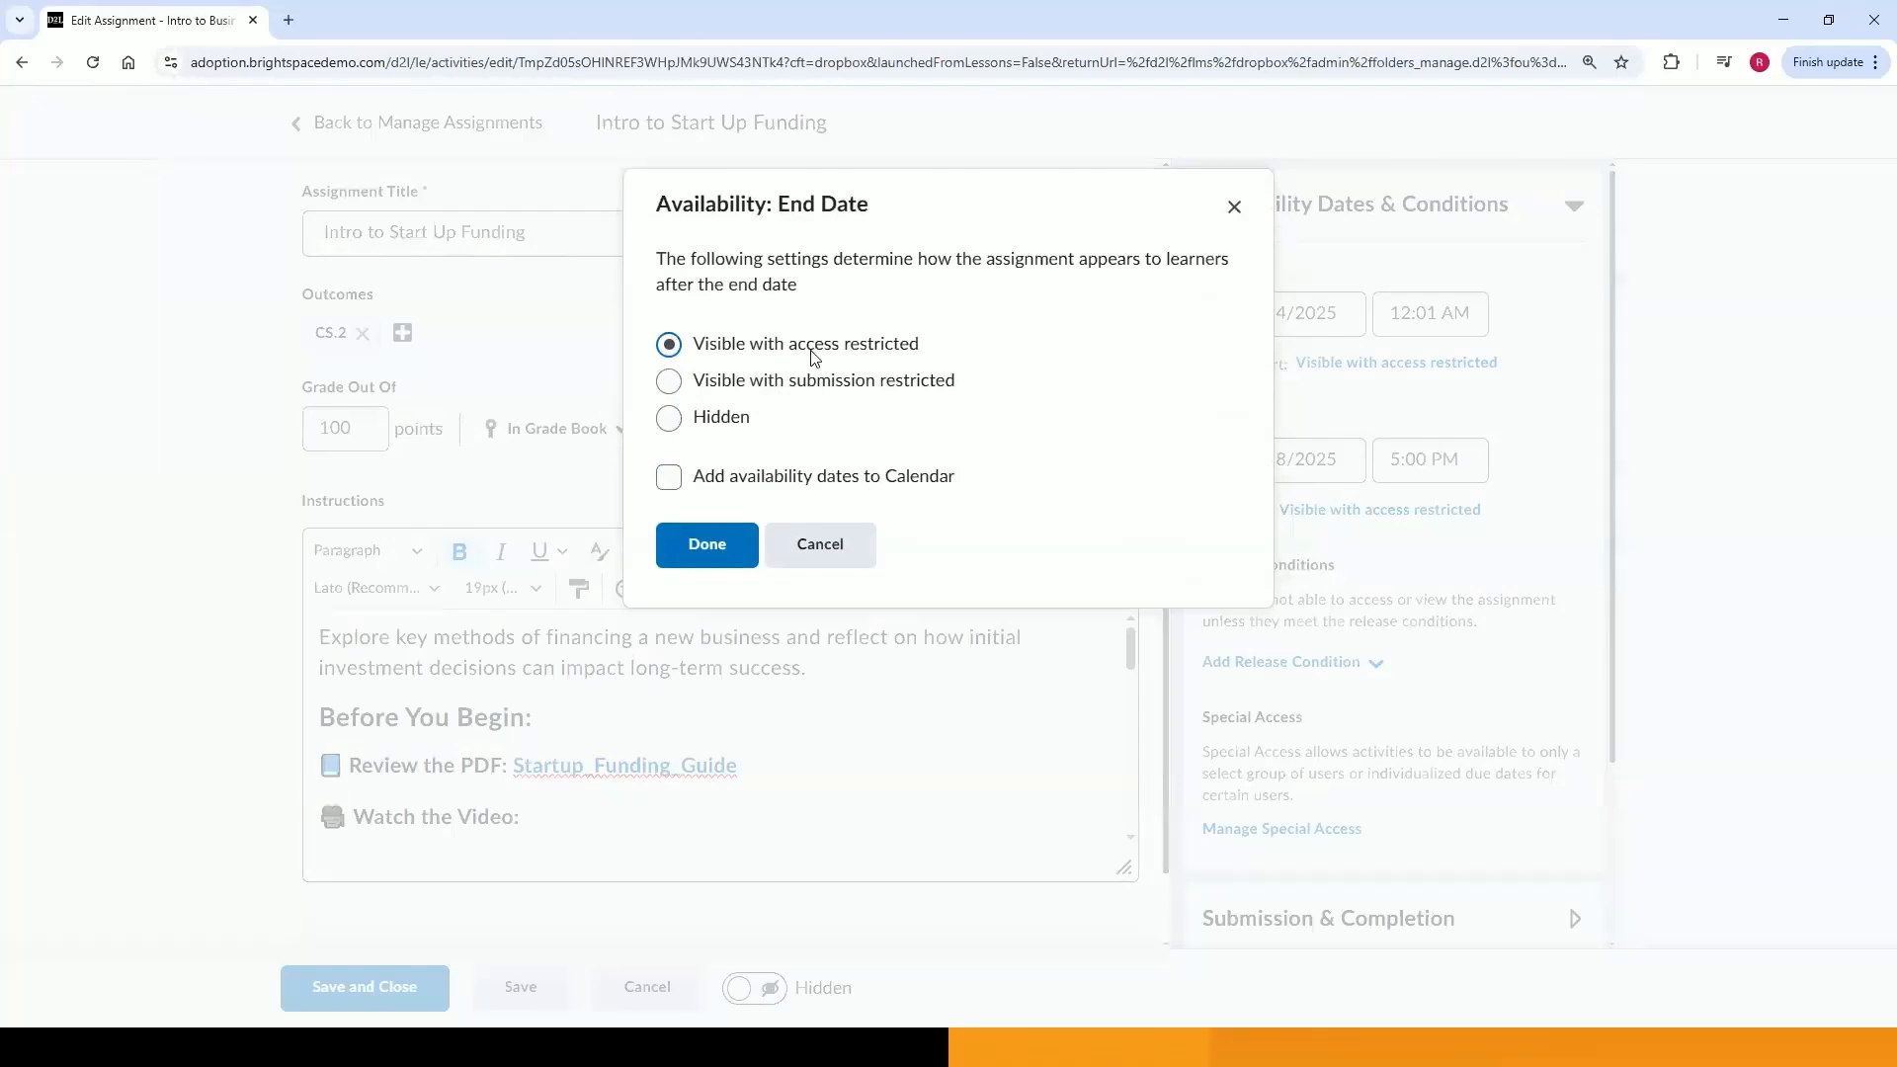
{"action": "left_click", "coordinate": [760, 480]}
{"action": "left_click", "coordinate": [719, 551]}
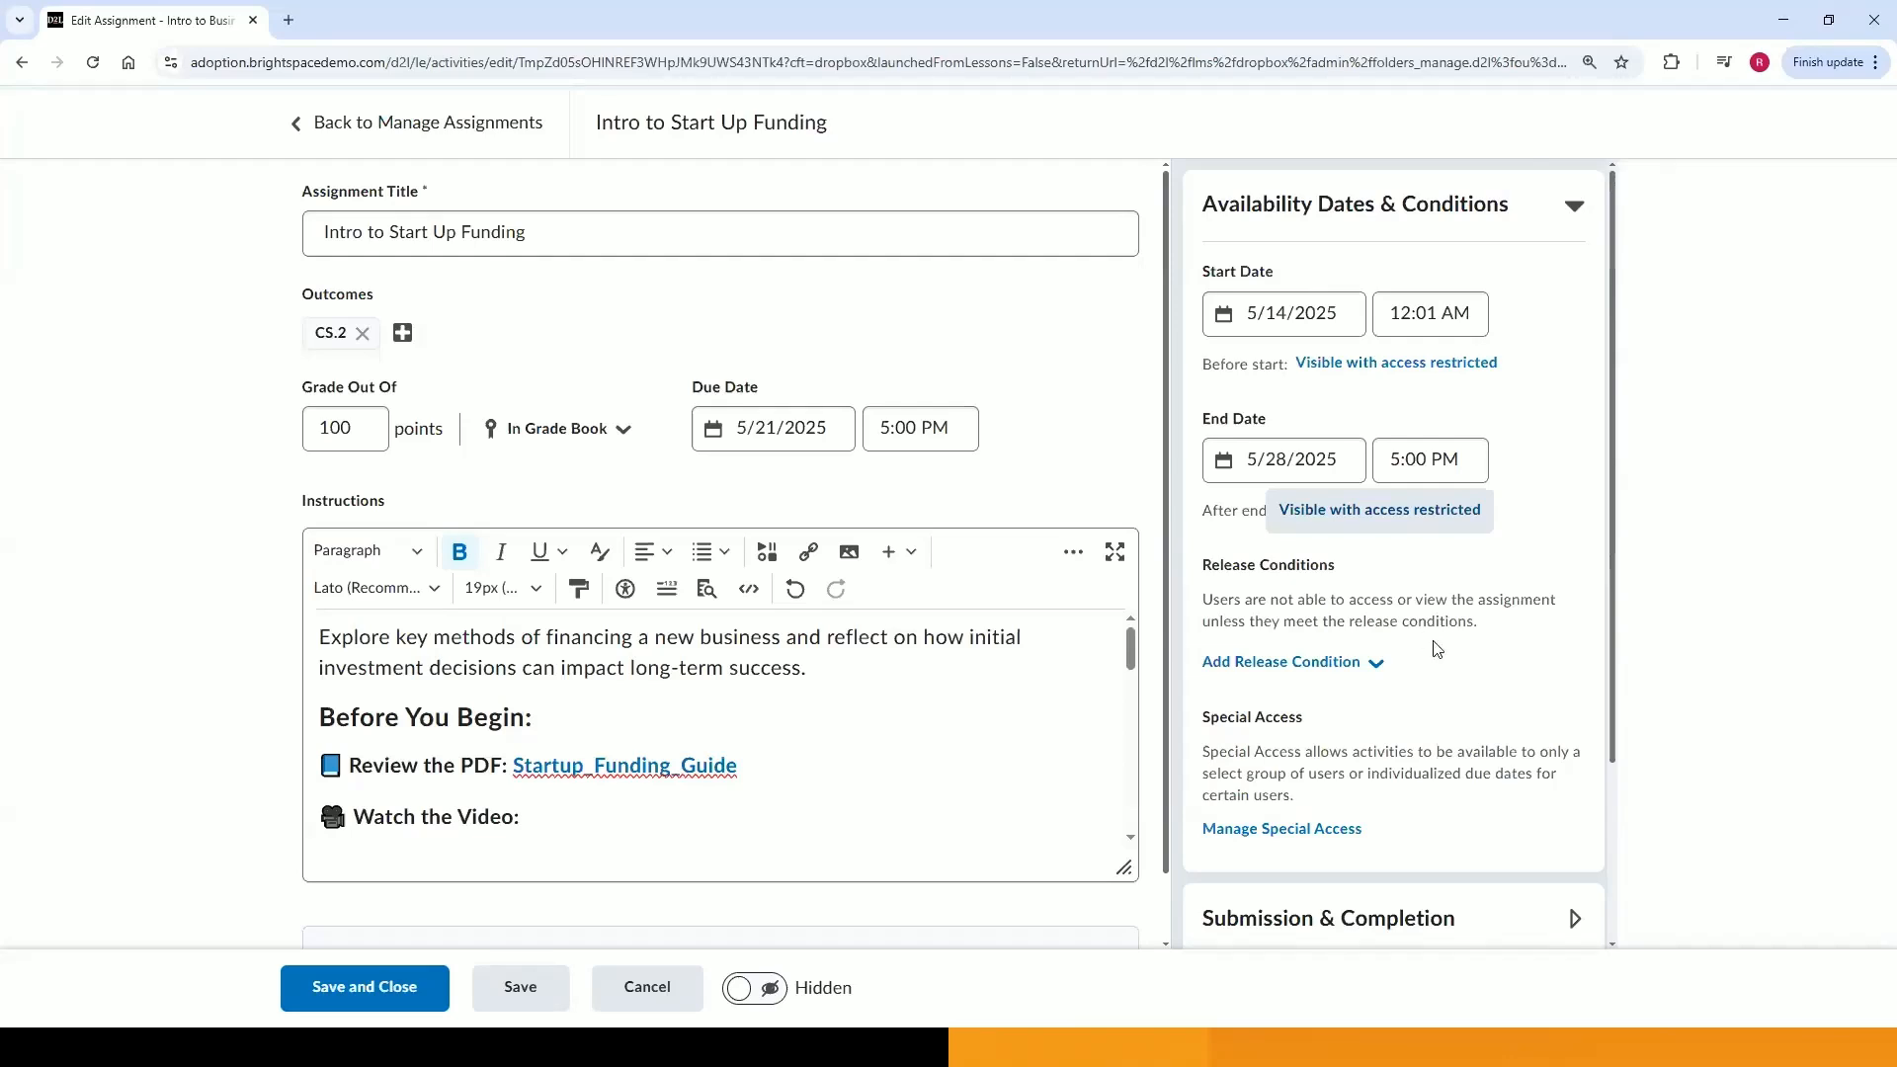
Create a release condition requiring 1 completed attempt of the Week 3 Quiz.
{"action": "left_click", "coordinate": [1379, 666]}
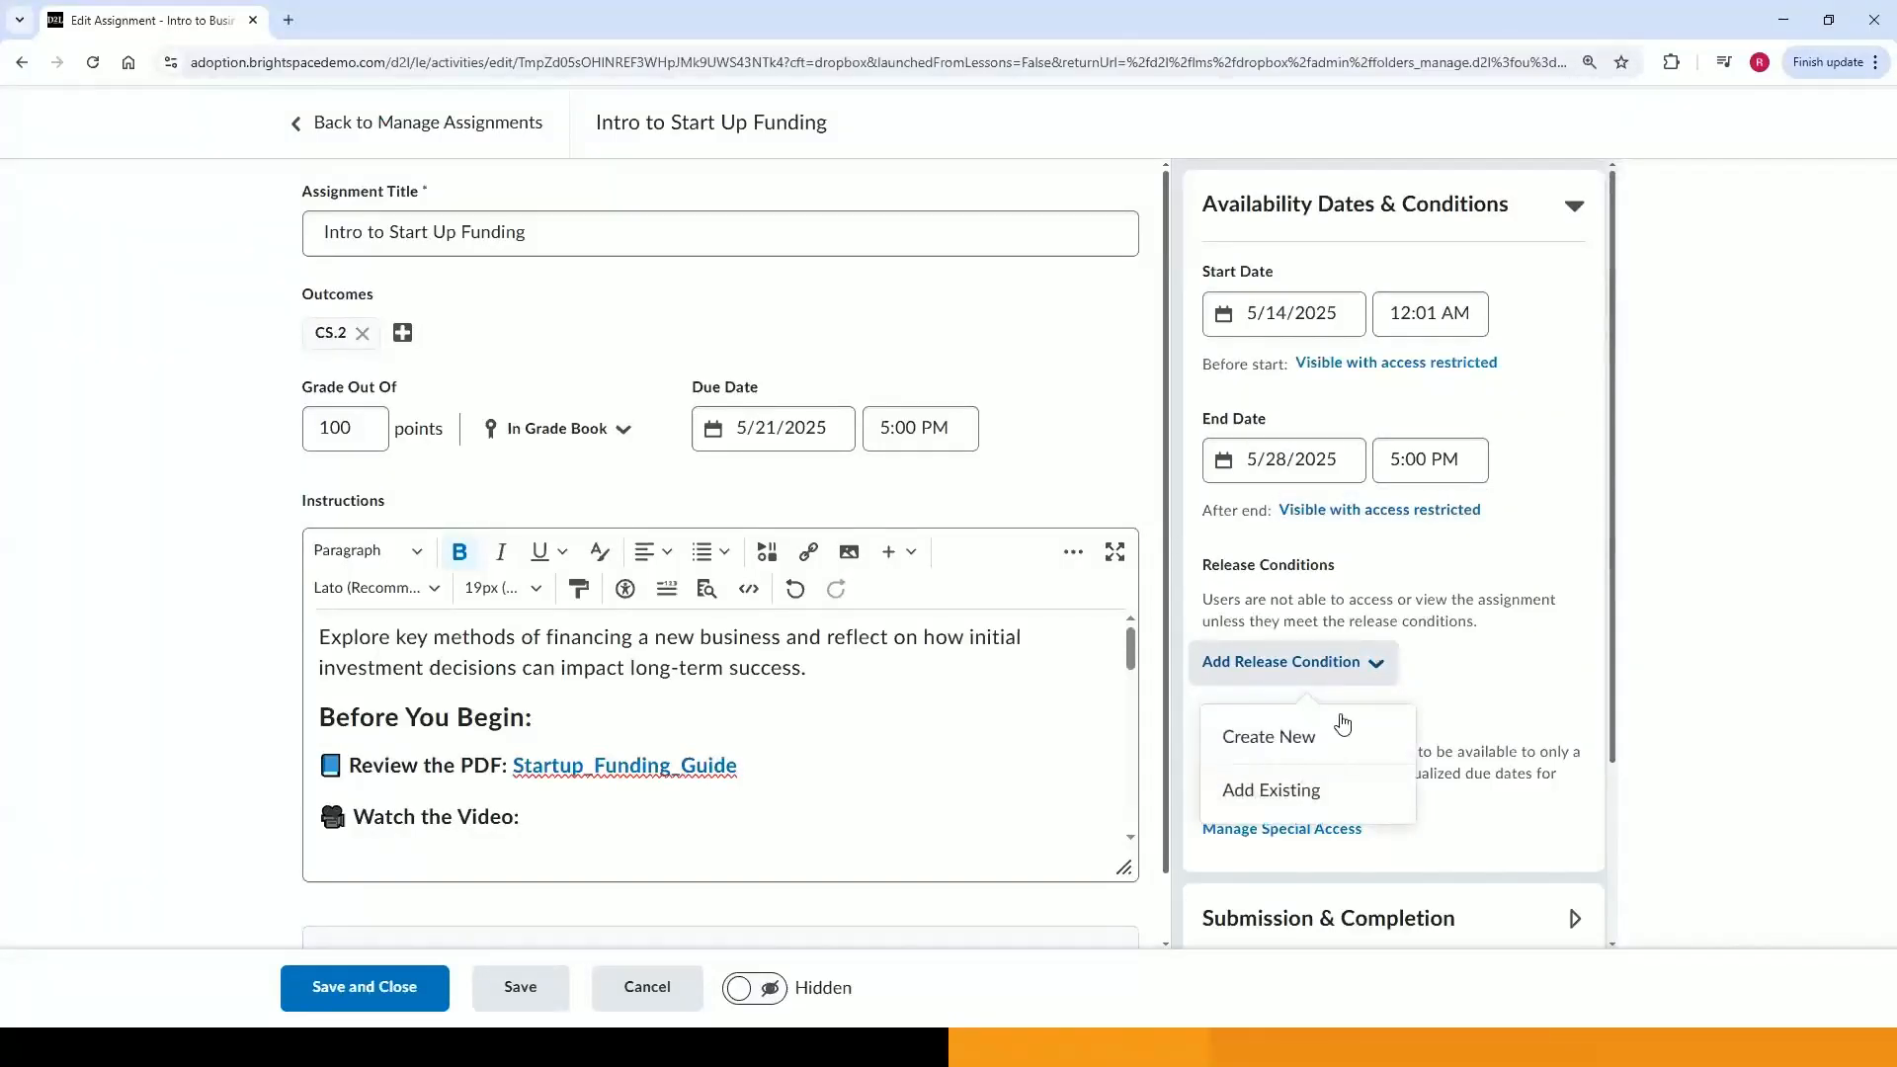
{"action": "left_click", "coordinate": [1330, 748]}
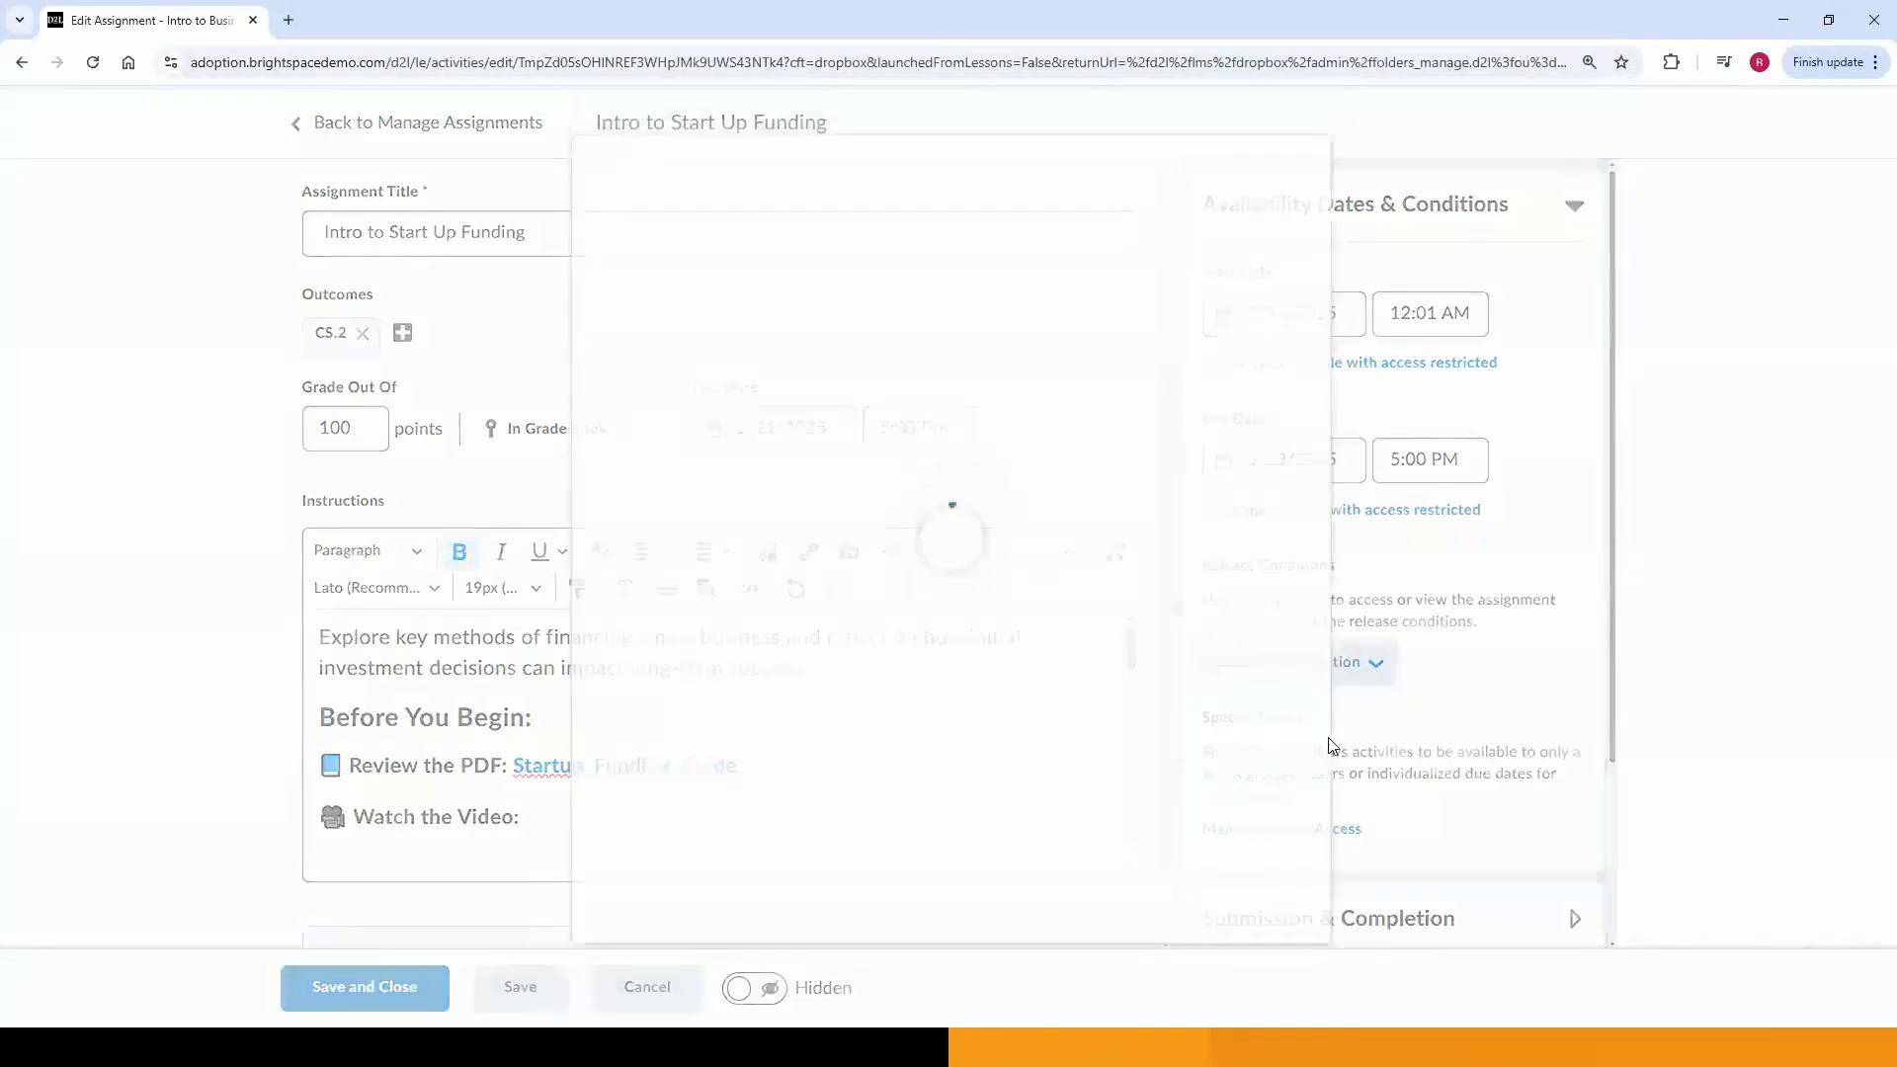
{"action": "left_click", "coordinate": [805, 308]}
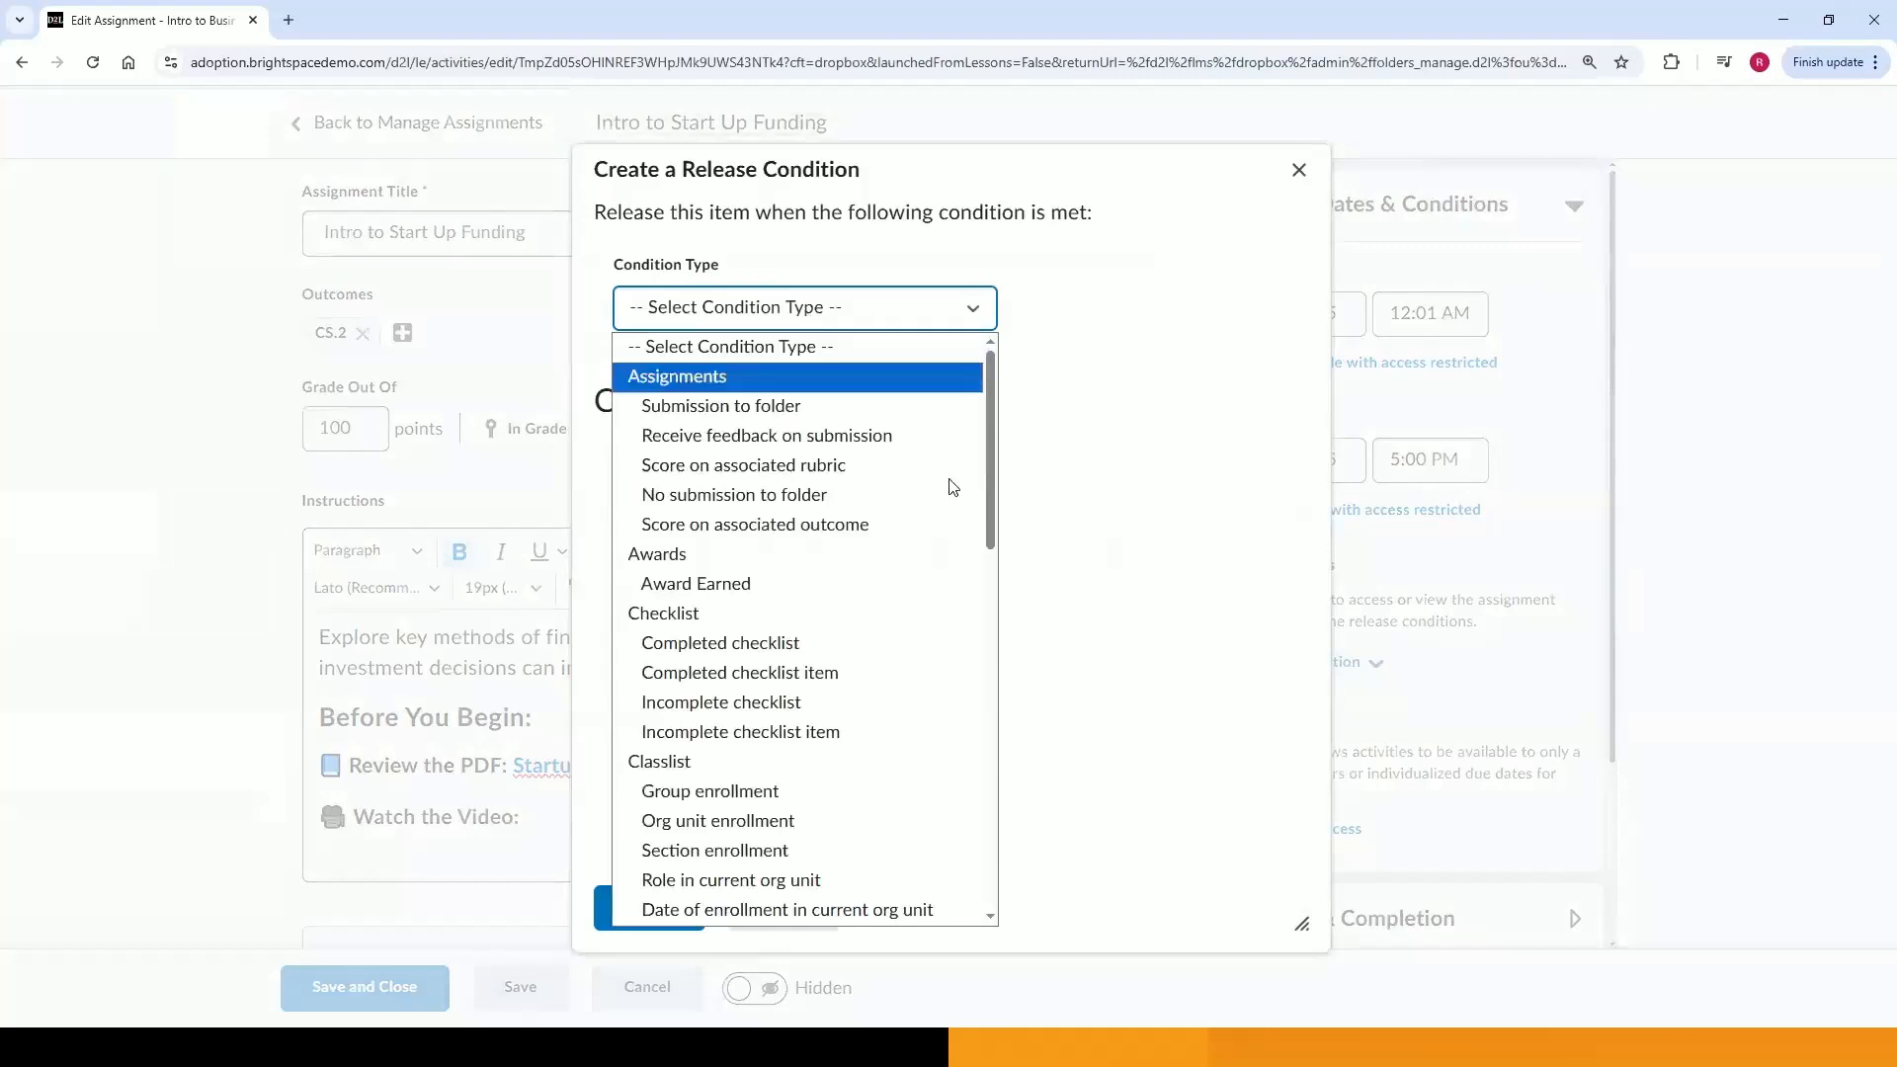
{"action": "left_click_drag", "start_coordinate": [991, 505], "coordinate": [939, 854]}
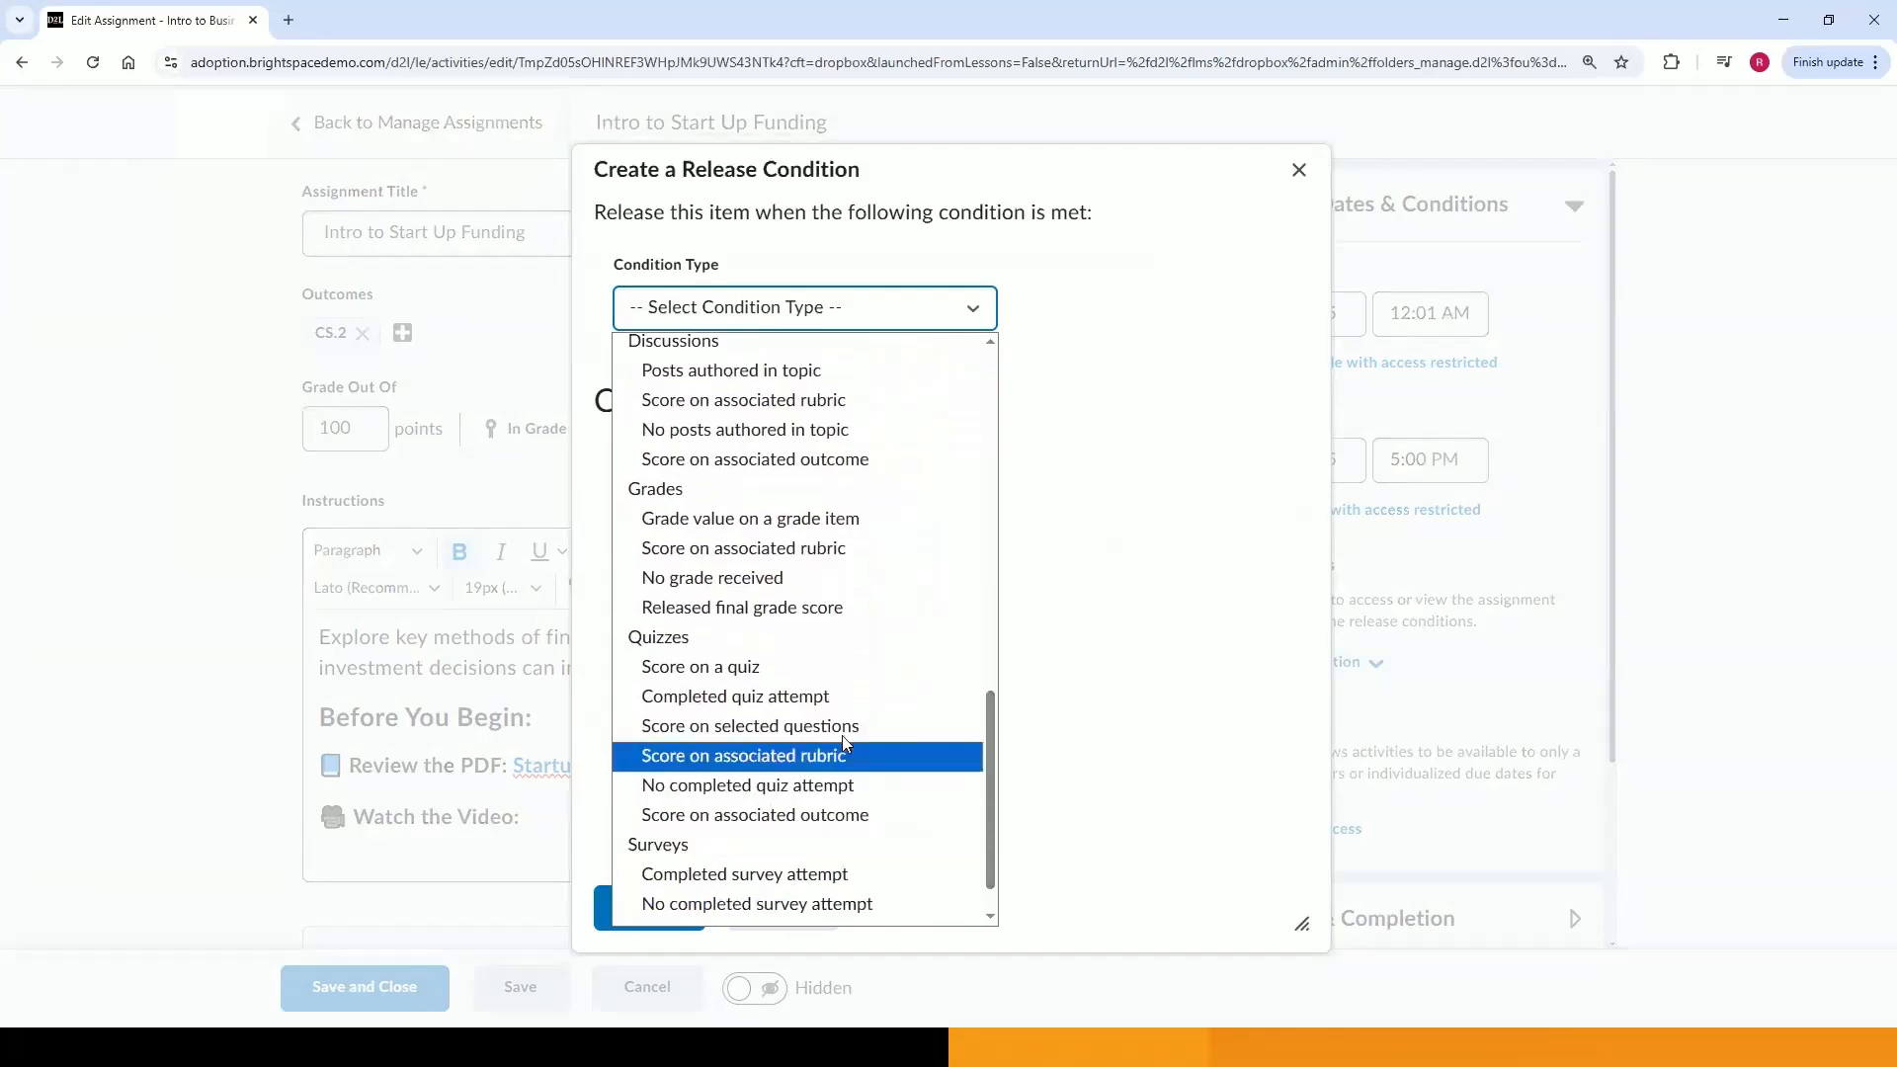
{"action": "left_click", "coordinate": [836, 698]}
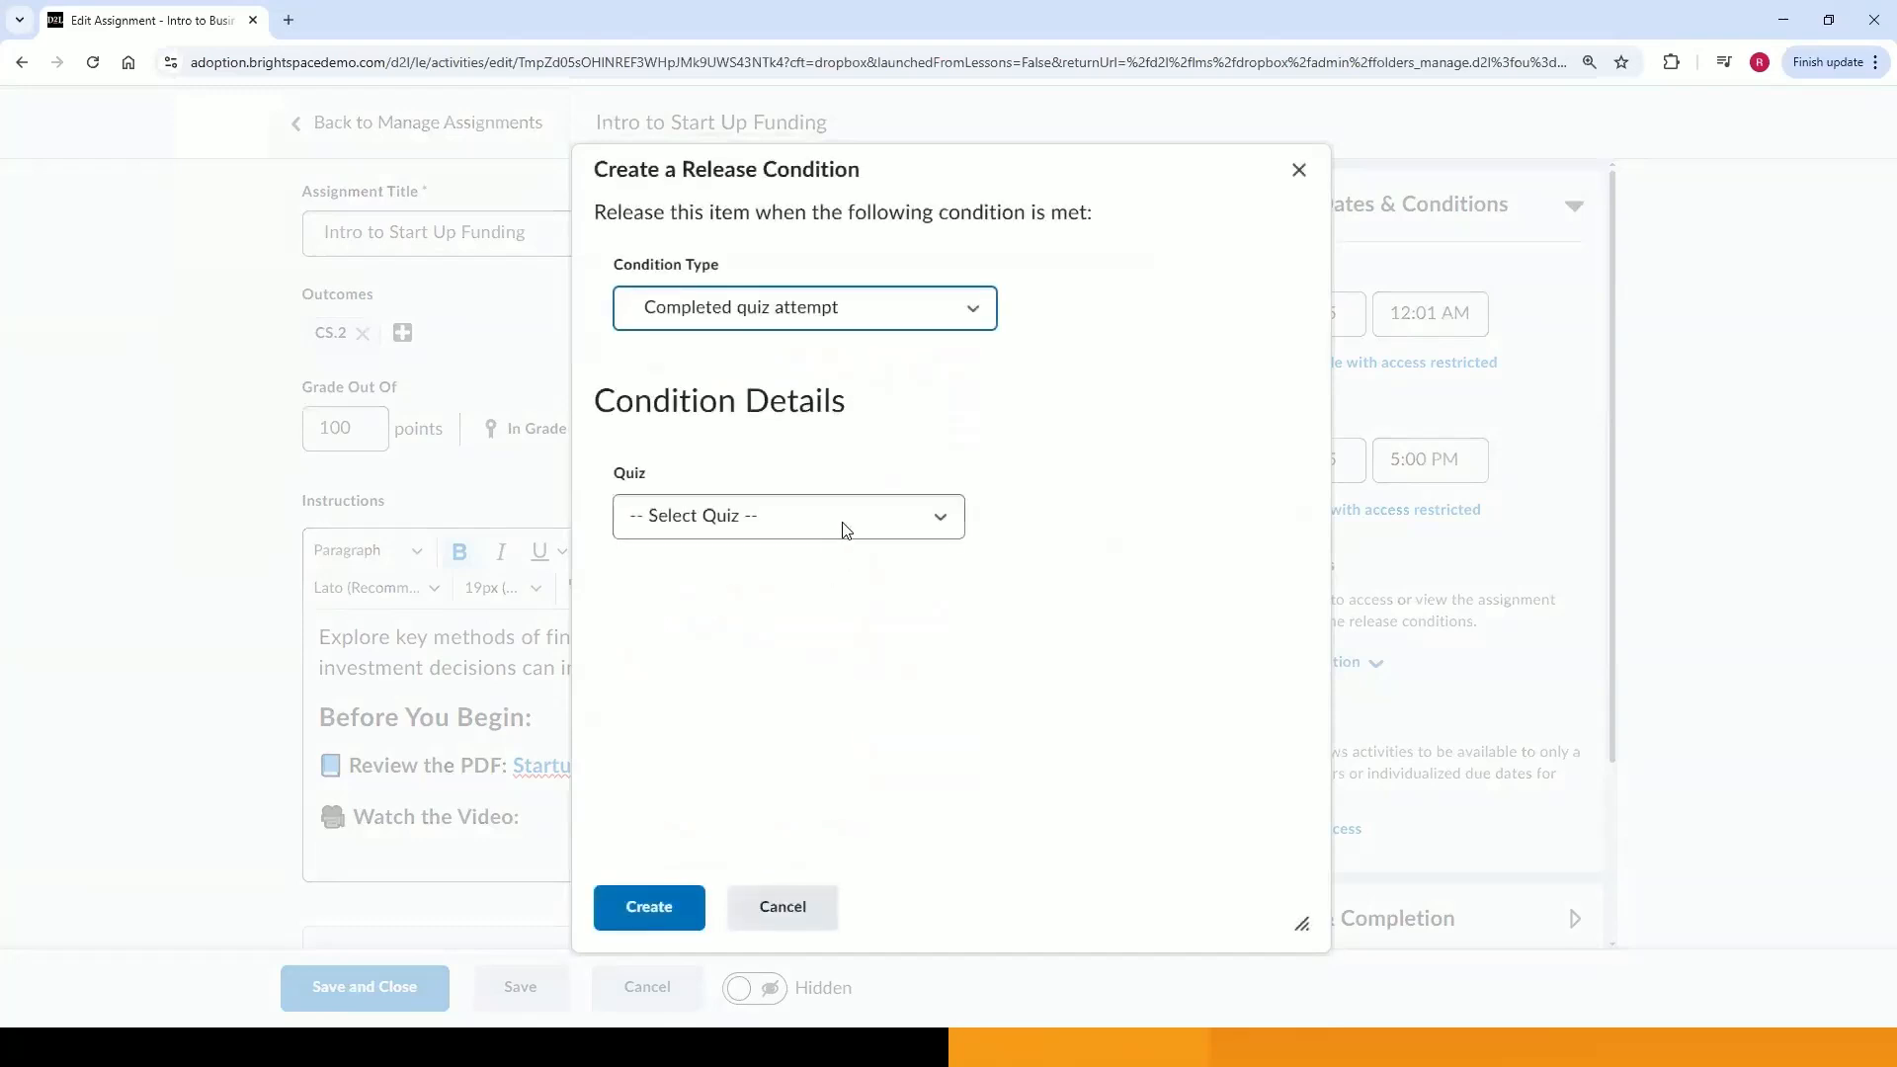
{"action": "left_click", "coordinate": [838, 523]}
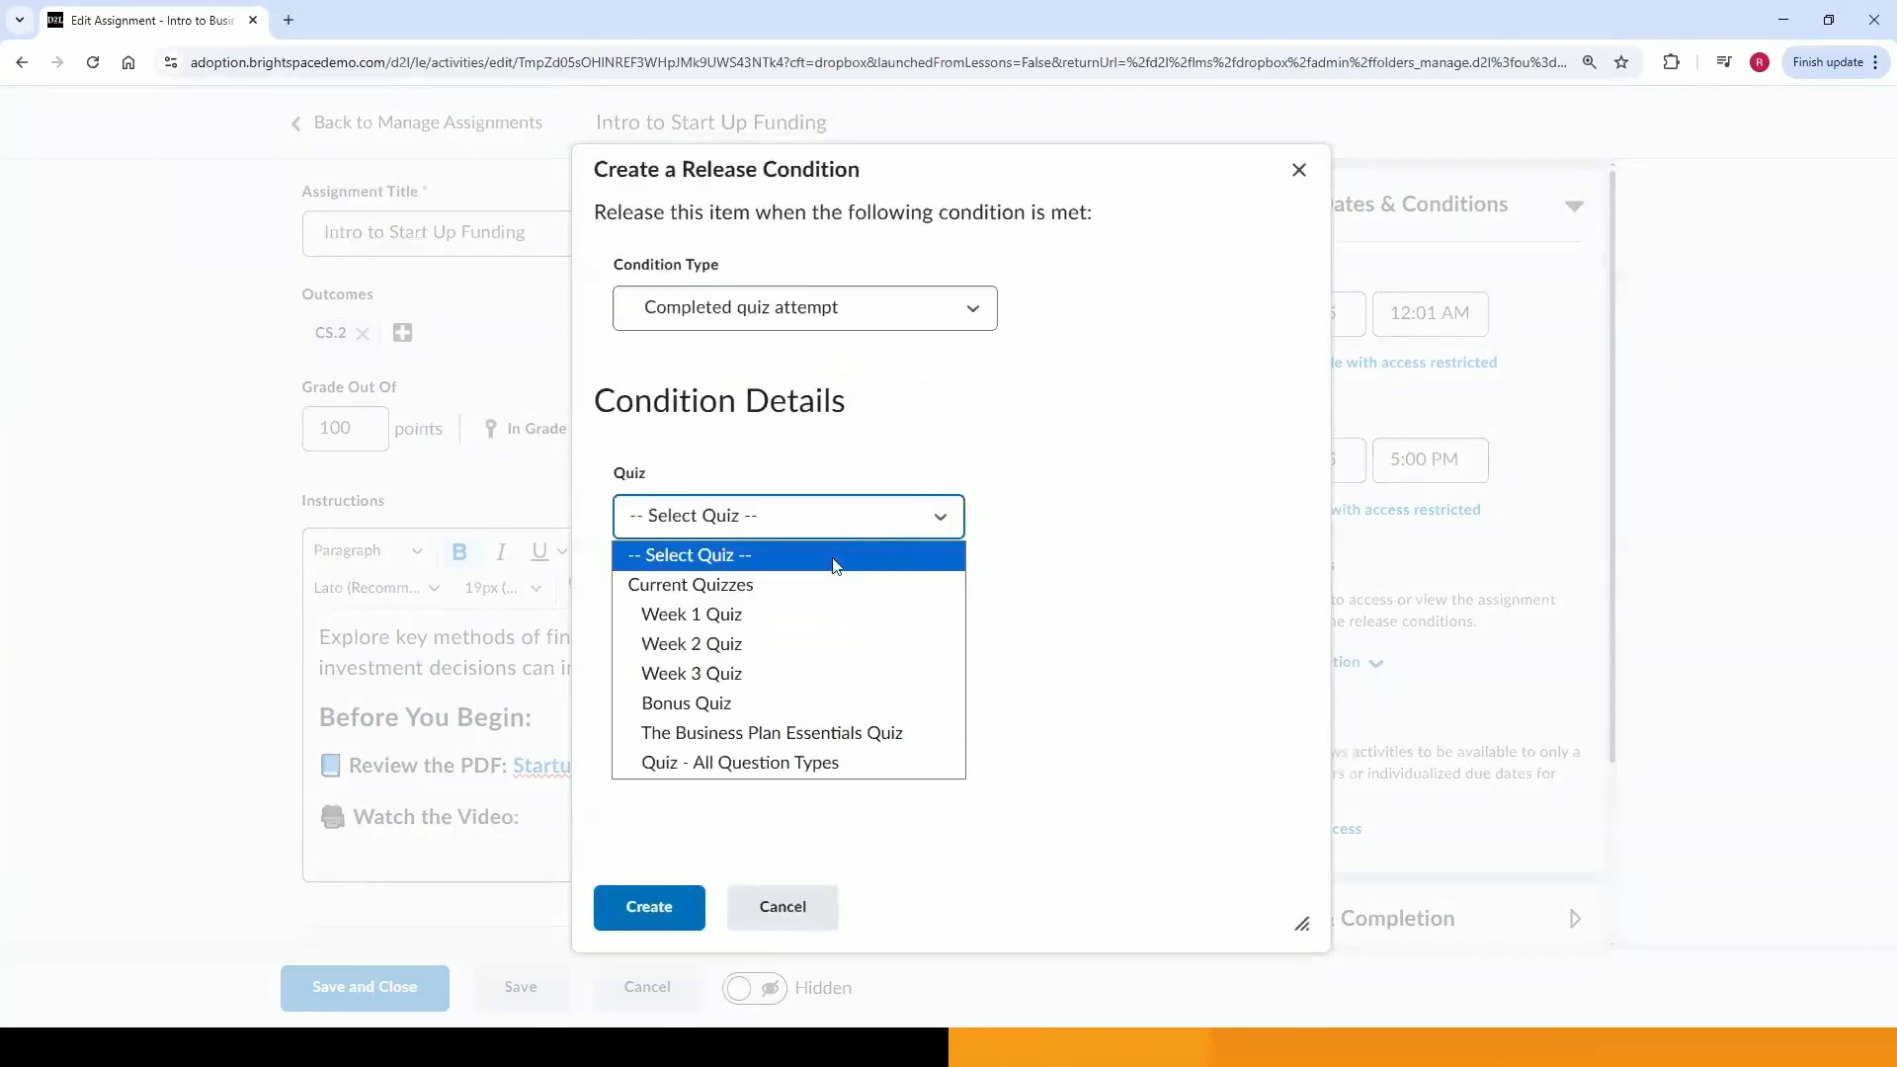
{"action": "left_click", "coordinate": [798, 672]}
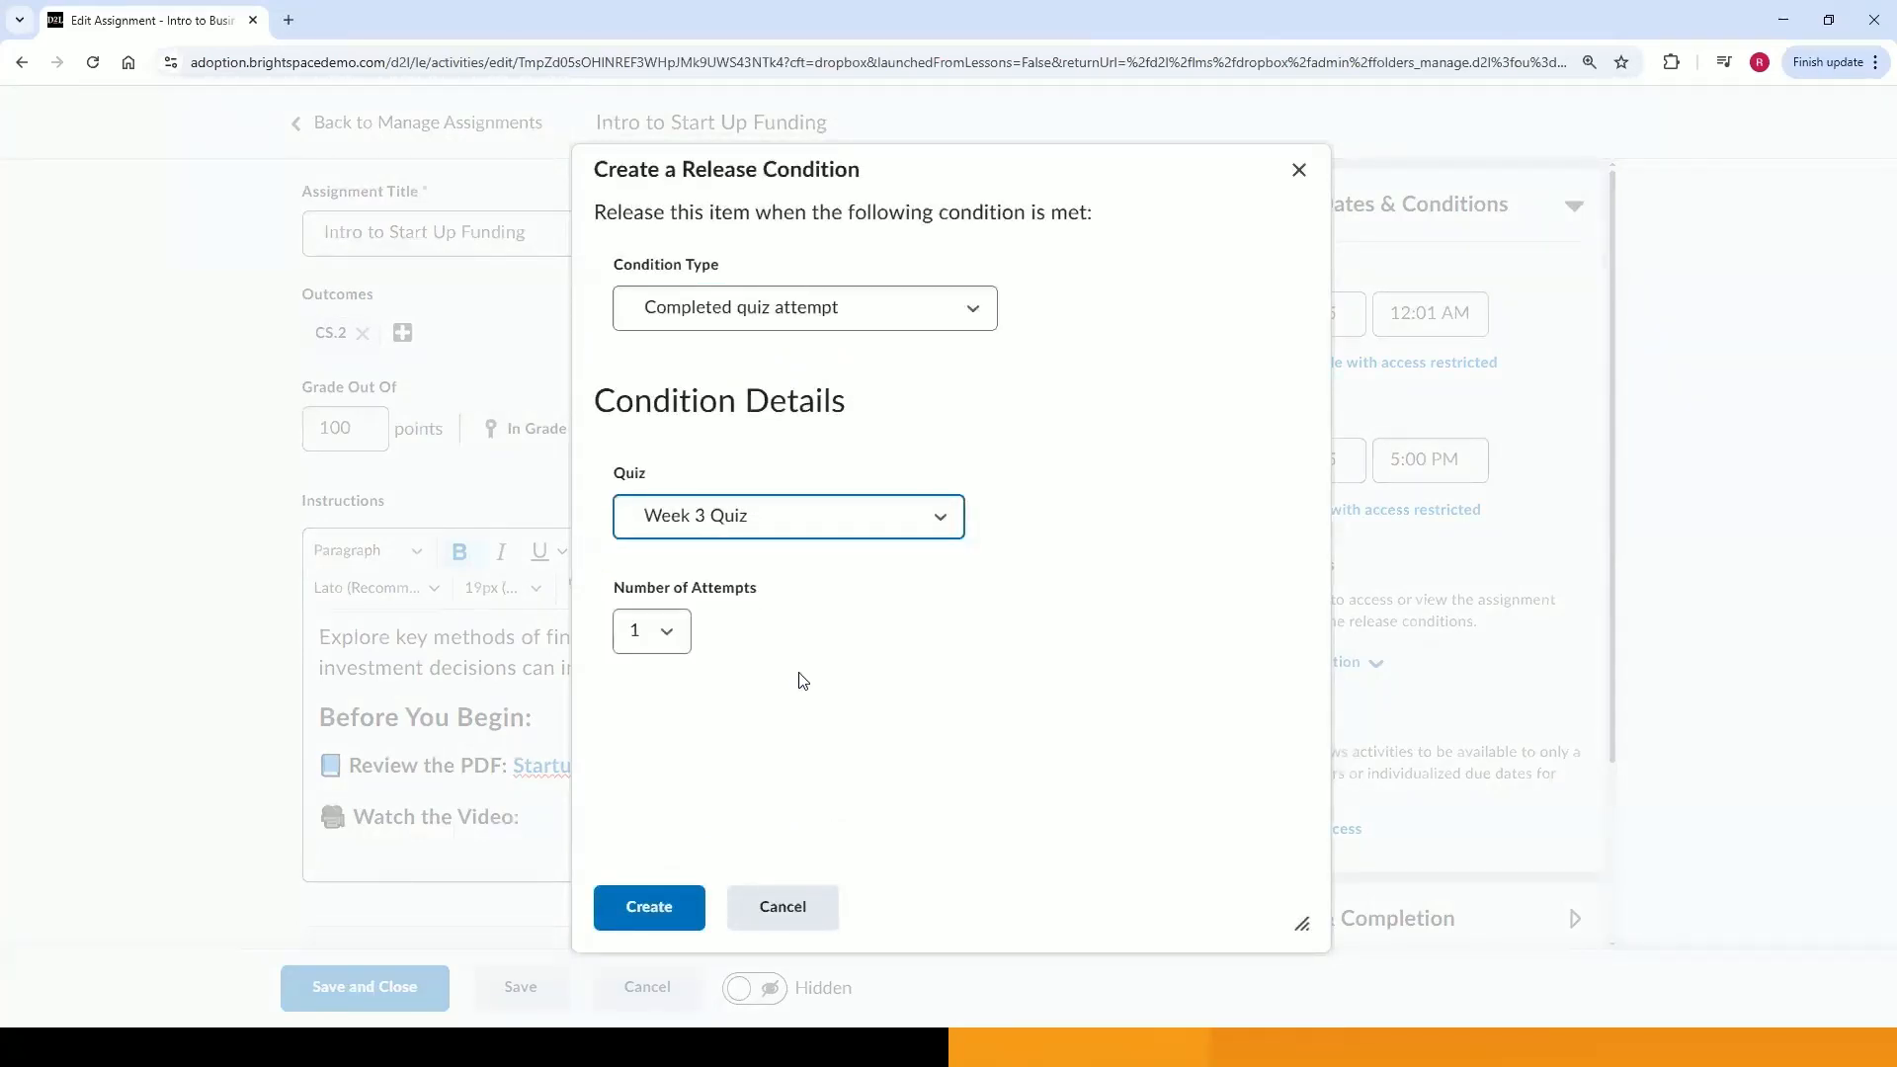
{"action": "left_click", "coordinate": [662, 638]}
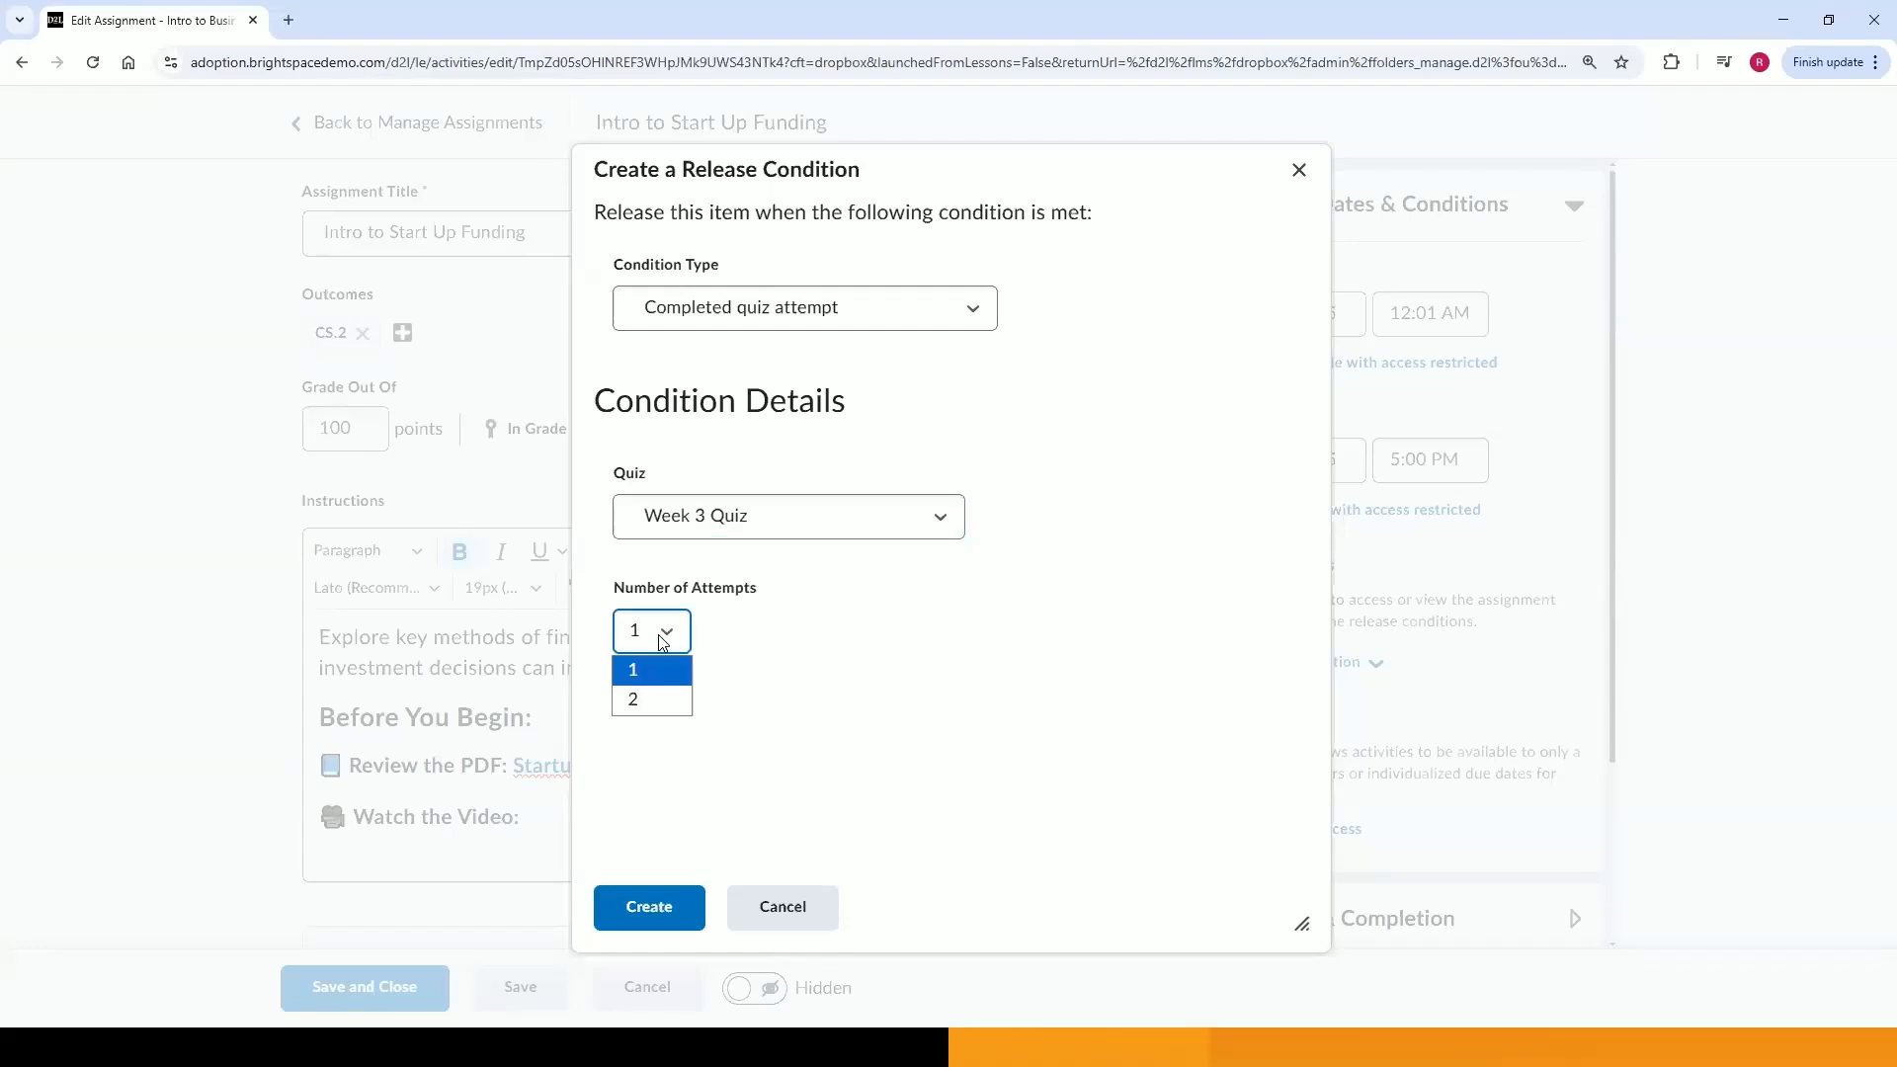
{"action": "left_click", "coordinate": [662, 638]}
{"action": "left_click", "coordinate": [671, 914]}
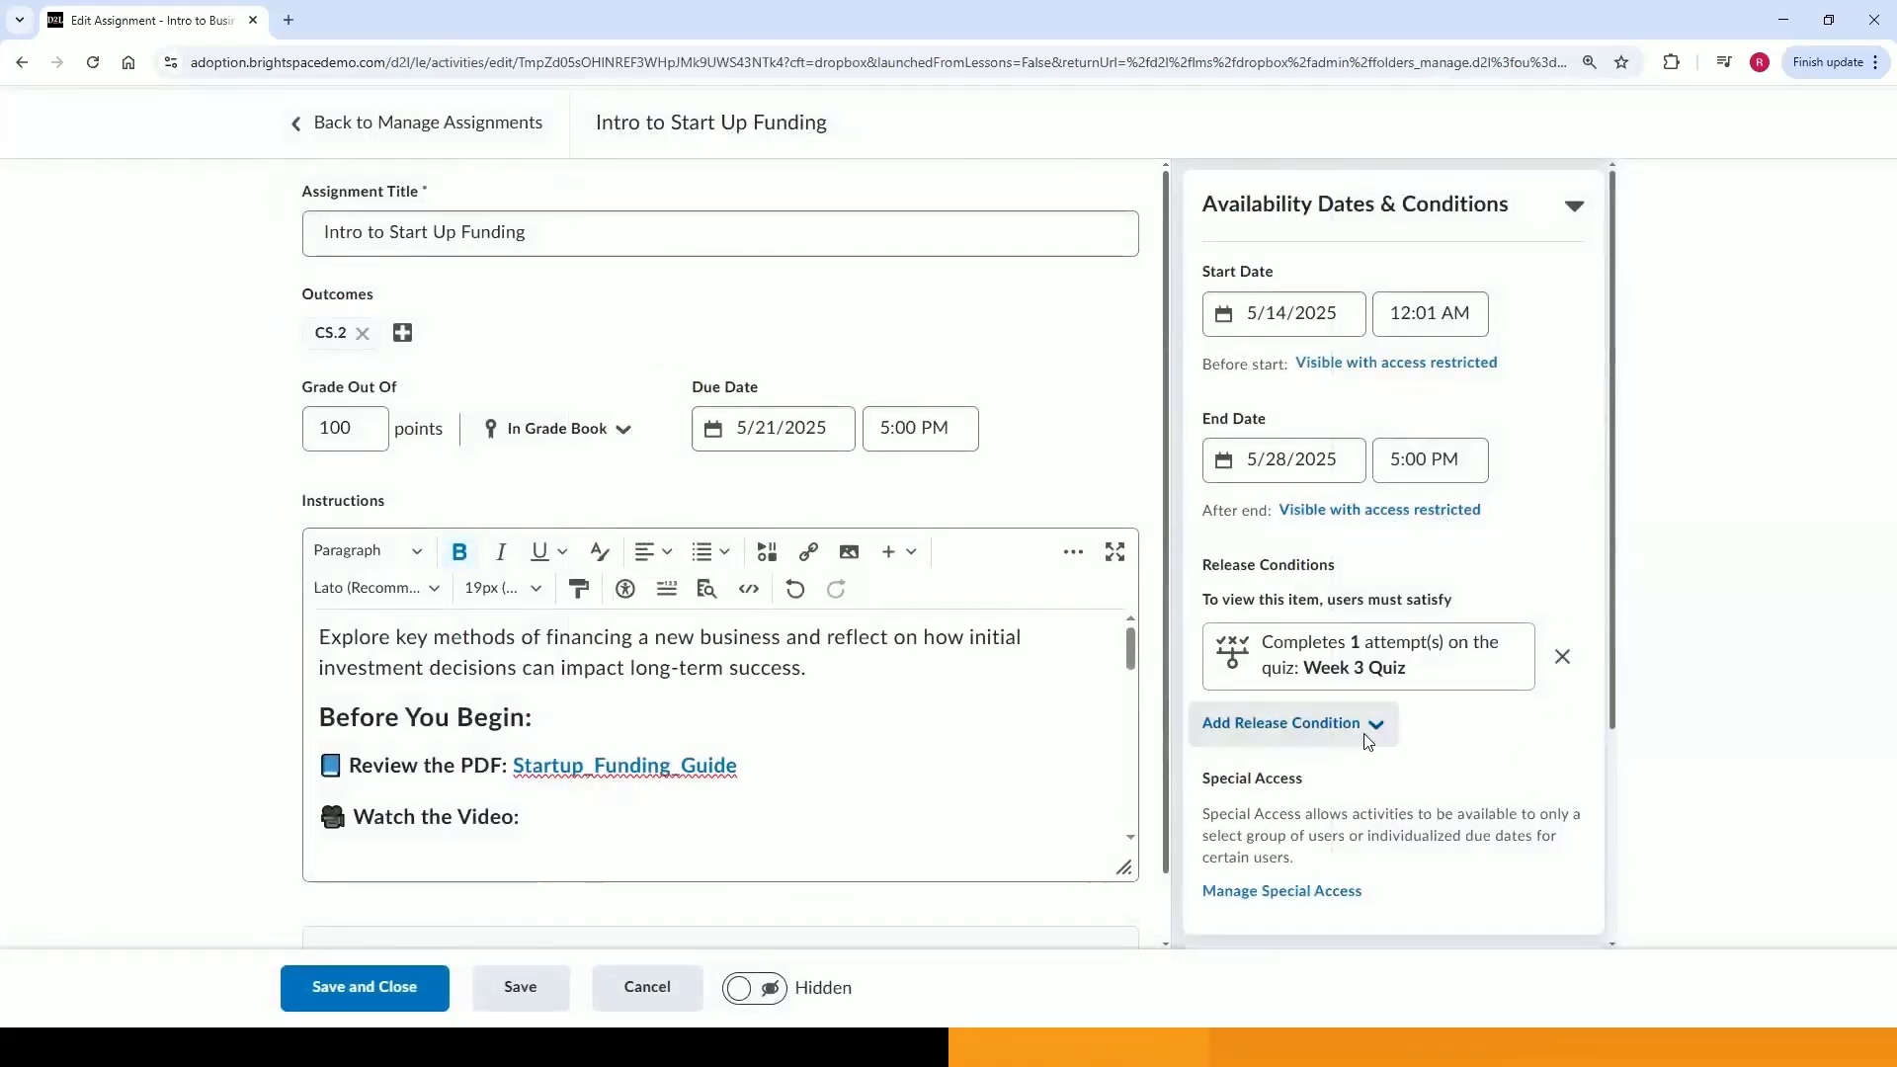
Add special access with a due date of 5/30/2025 and an end date of 6/20/2025.
{"action": "scroll", "coordinate": [1366, 741], "scroll_direction": "down", "scroll_amount": 2}
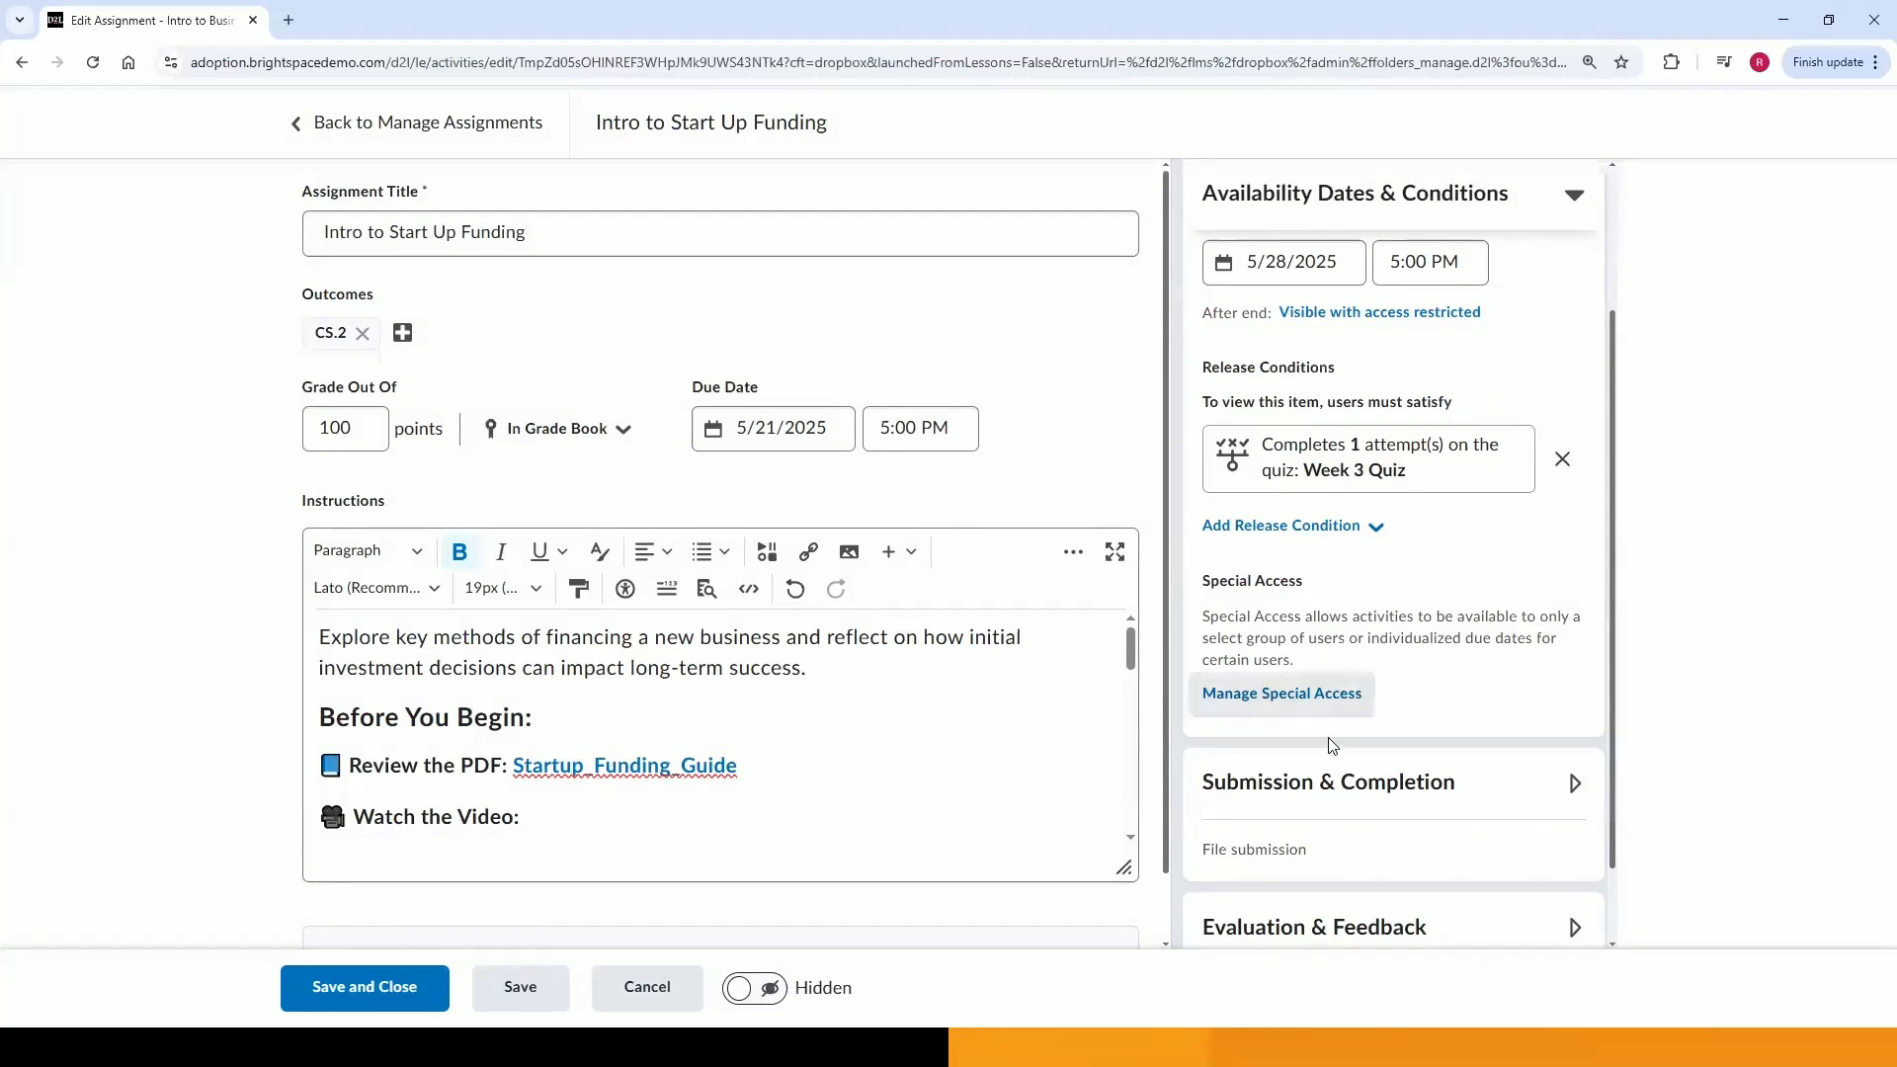
{"action": "left_click", "coordinate": [1334, 702]}
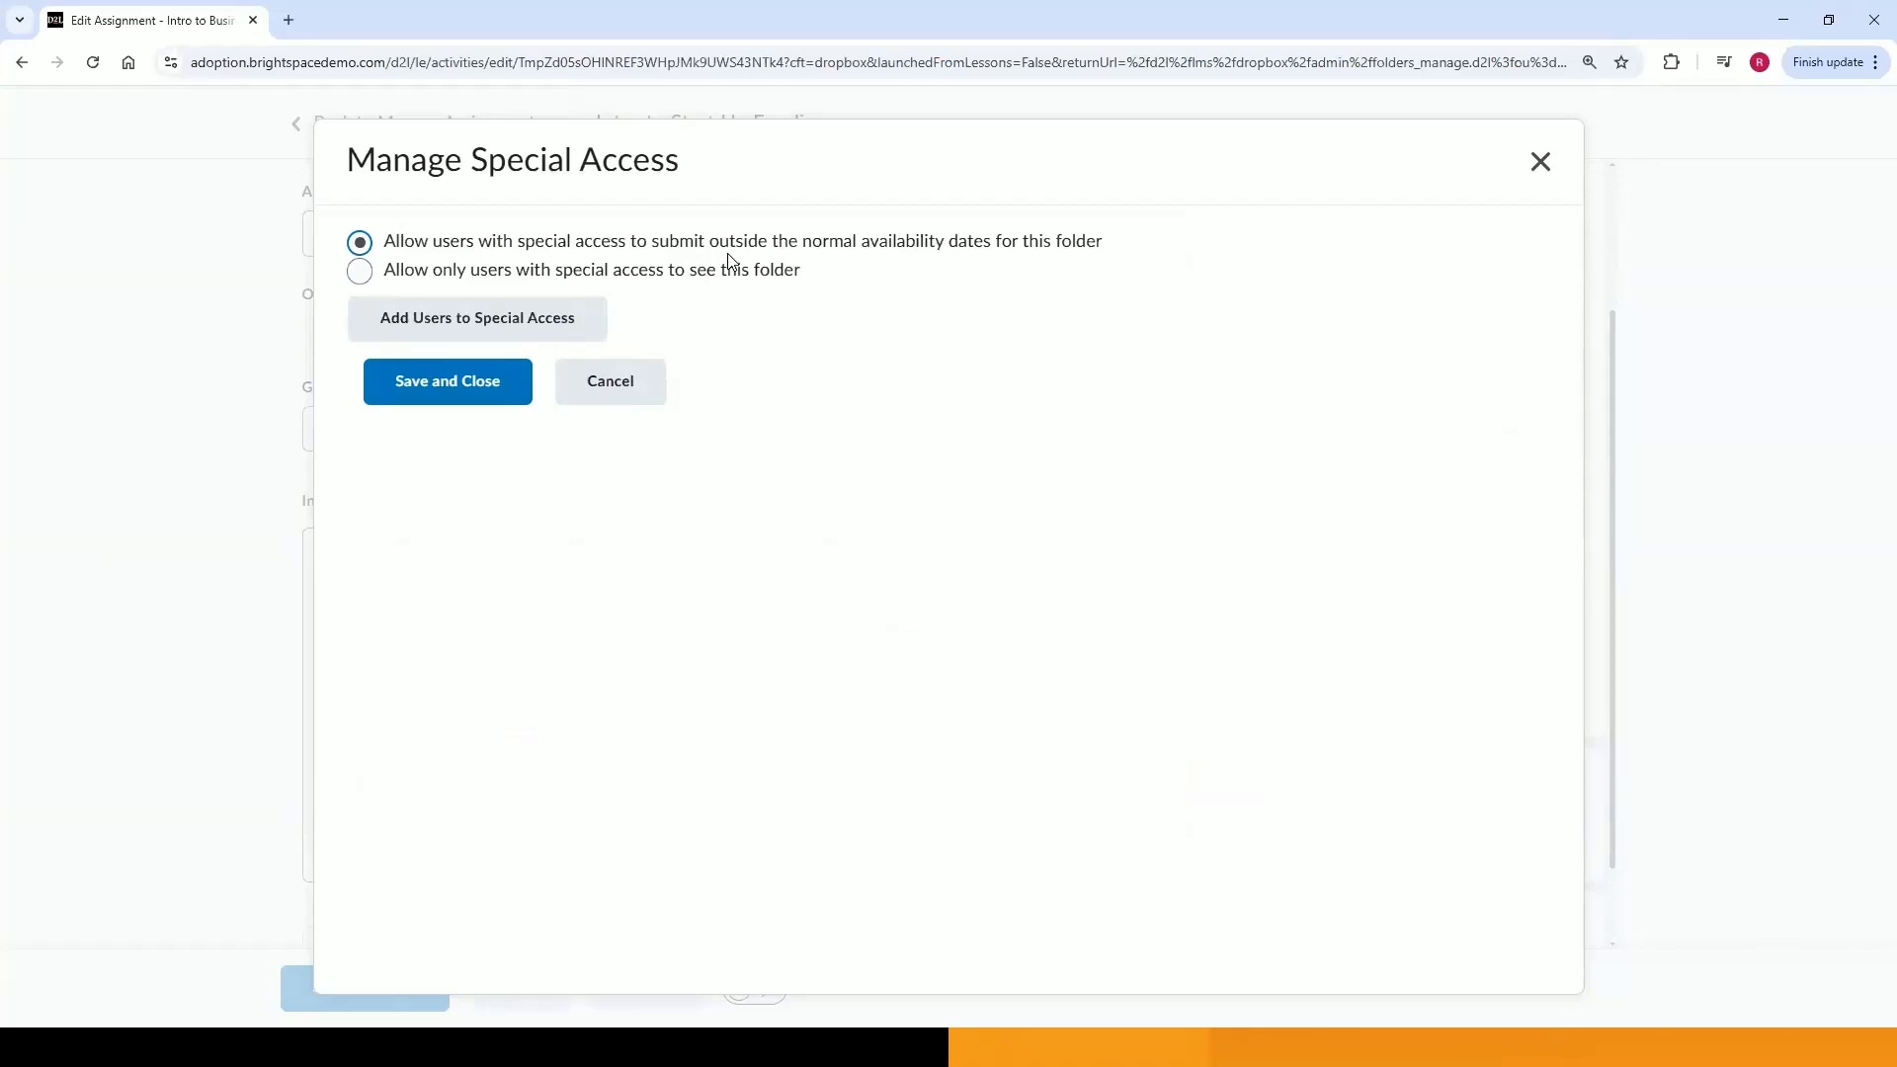
{"action": "left_click", "coordinate": [483, 329]}
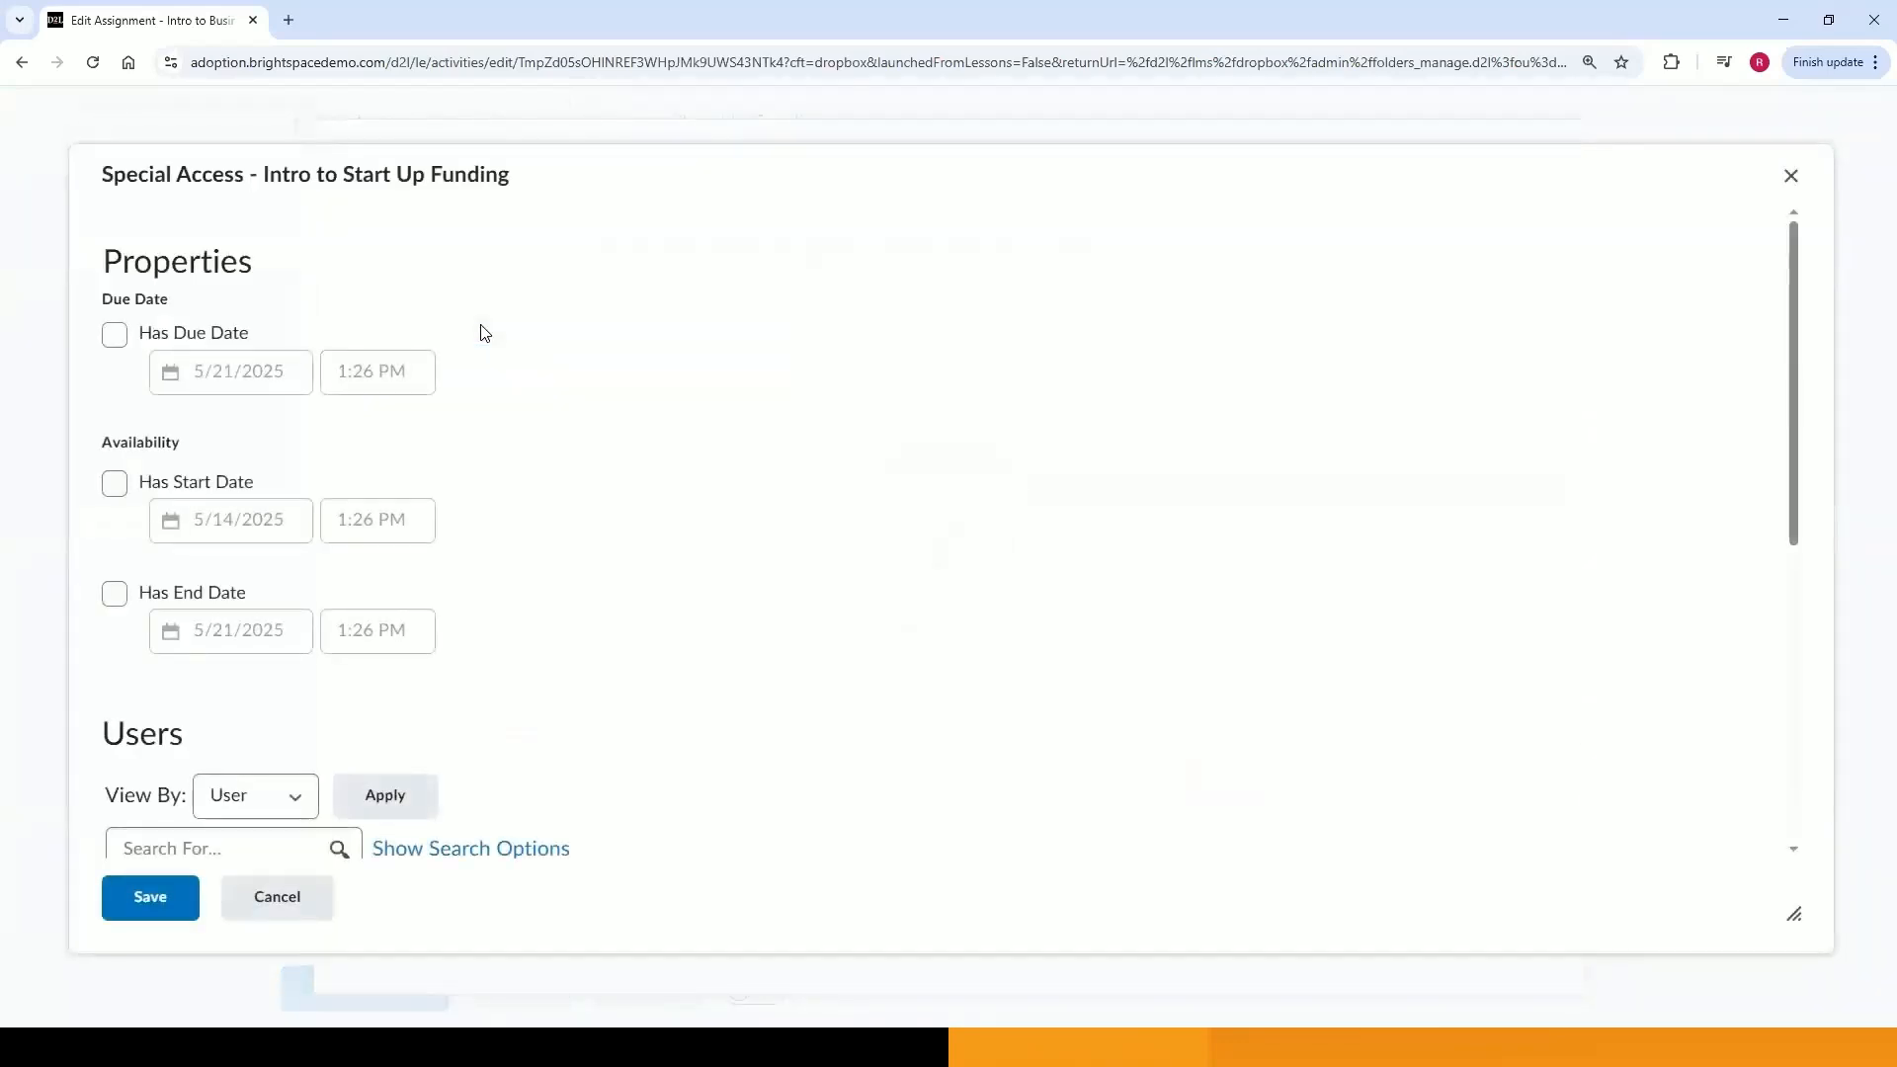
{"action": "left_click", "coordinate": [218, 345]}
{"action": "left_click", "coordinate": [226, 374]}
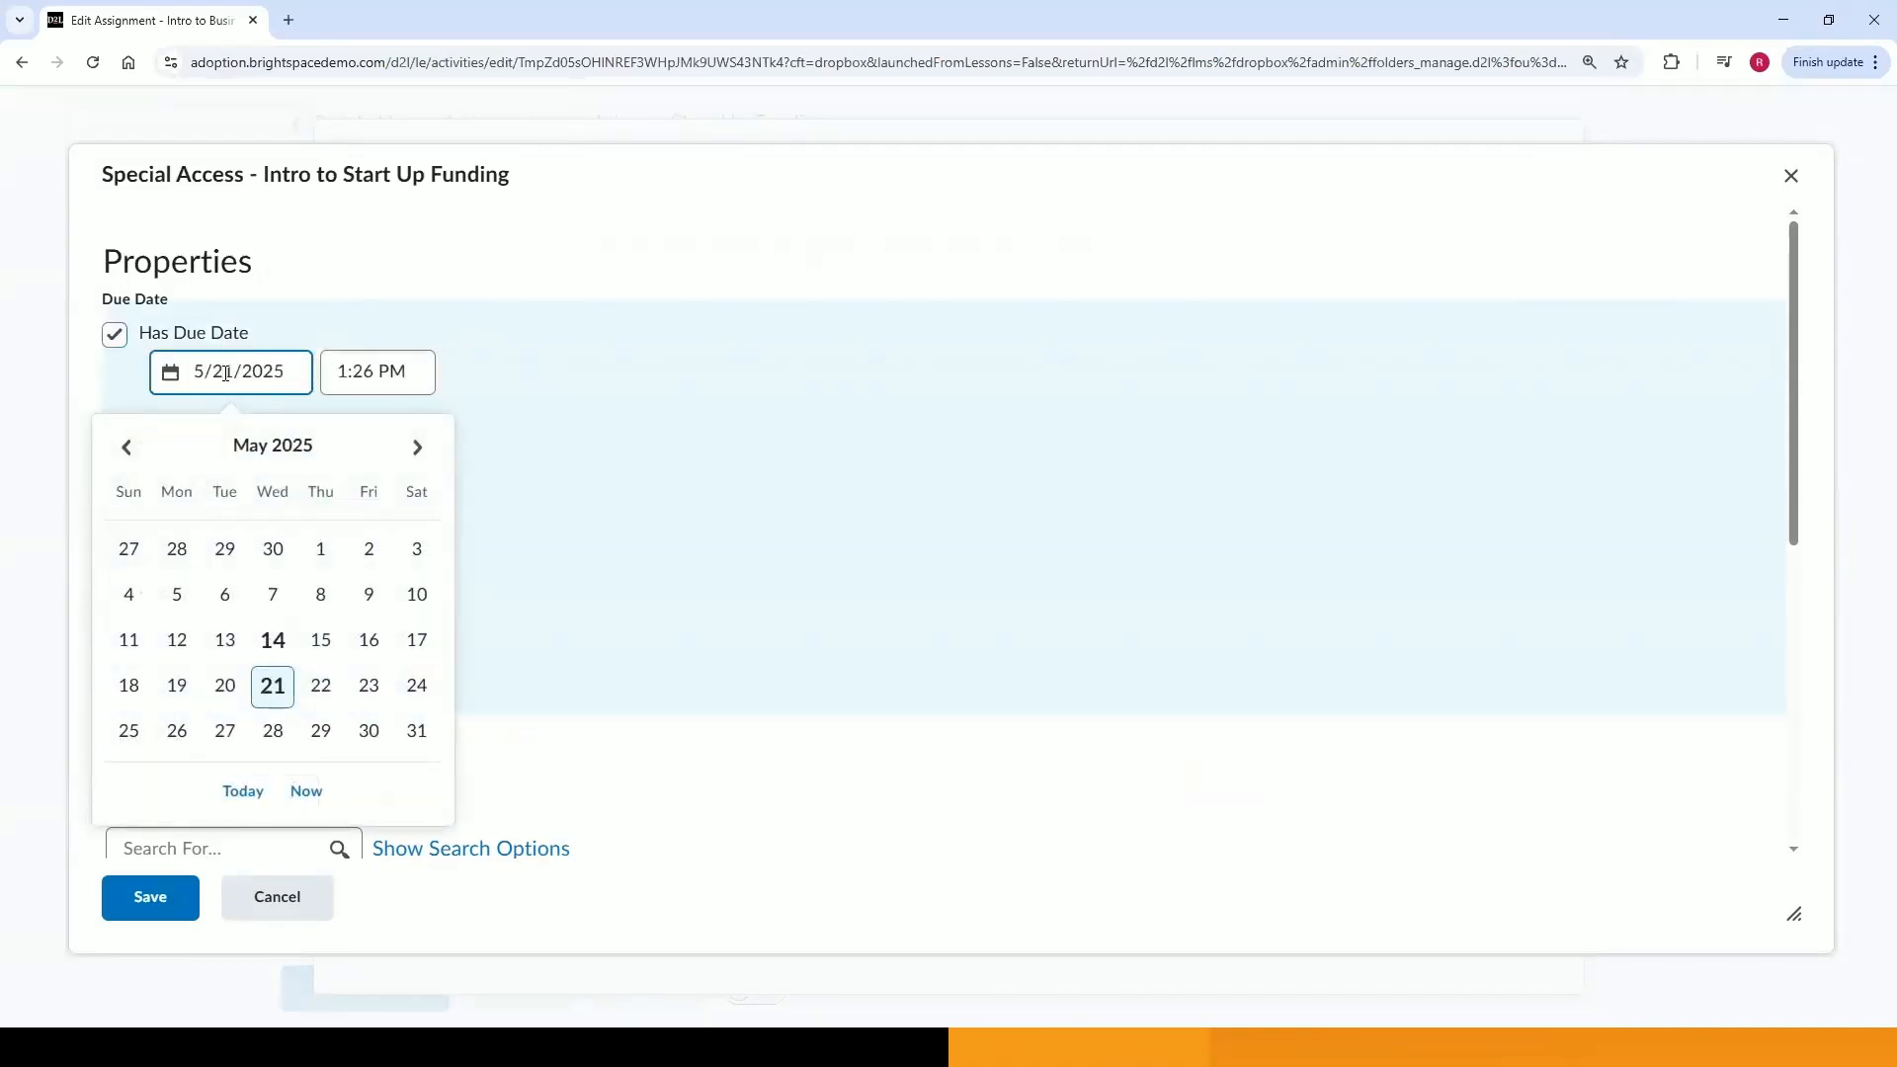
{"action": "left_click", "coordinate": [368, 731]}
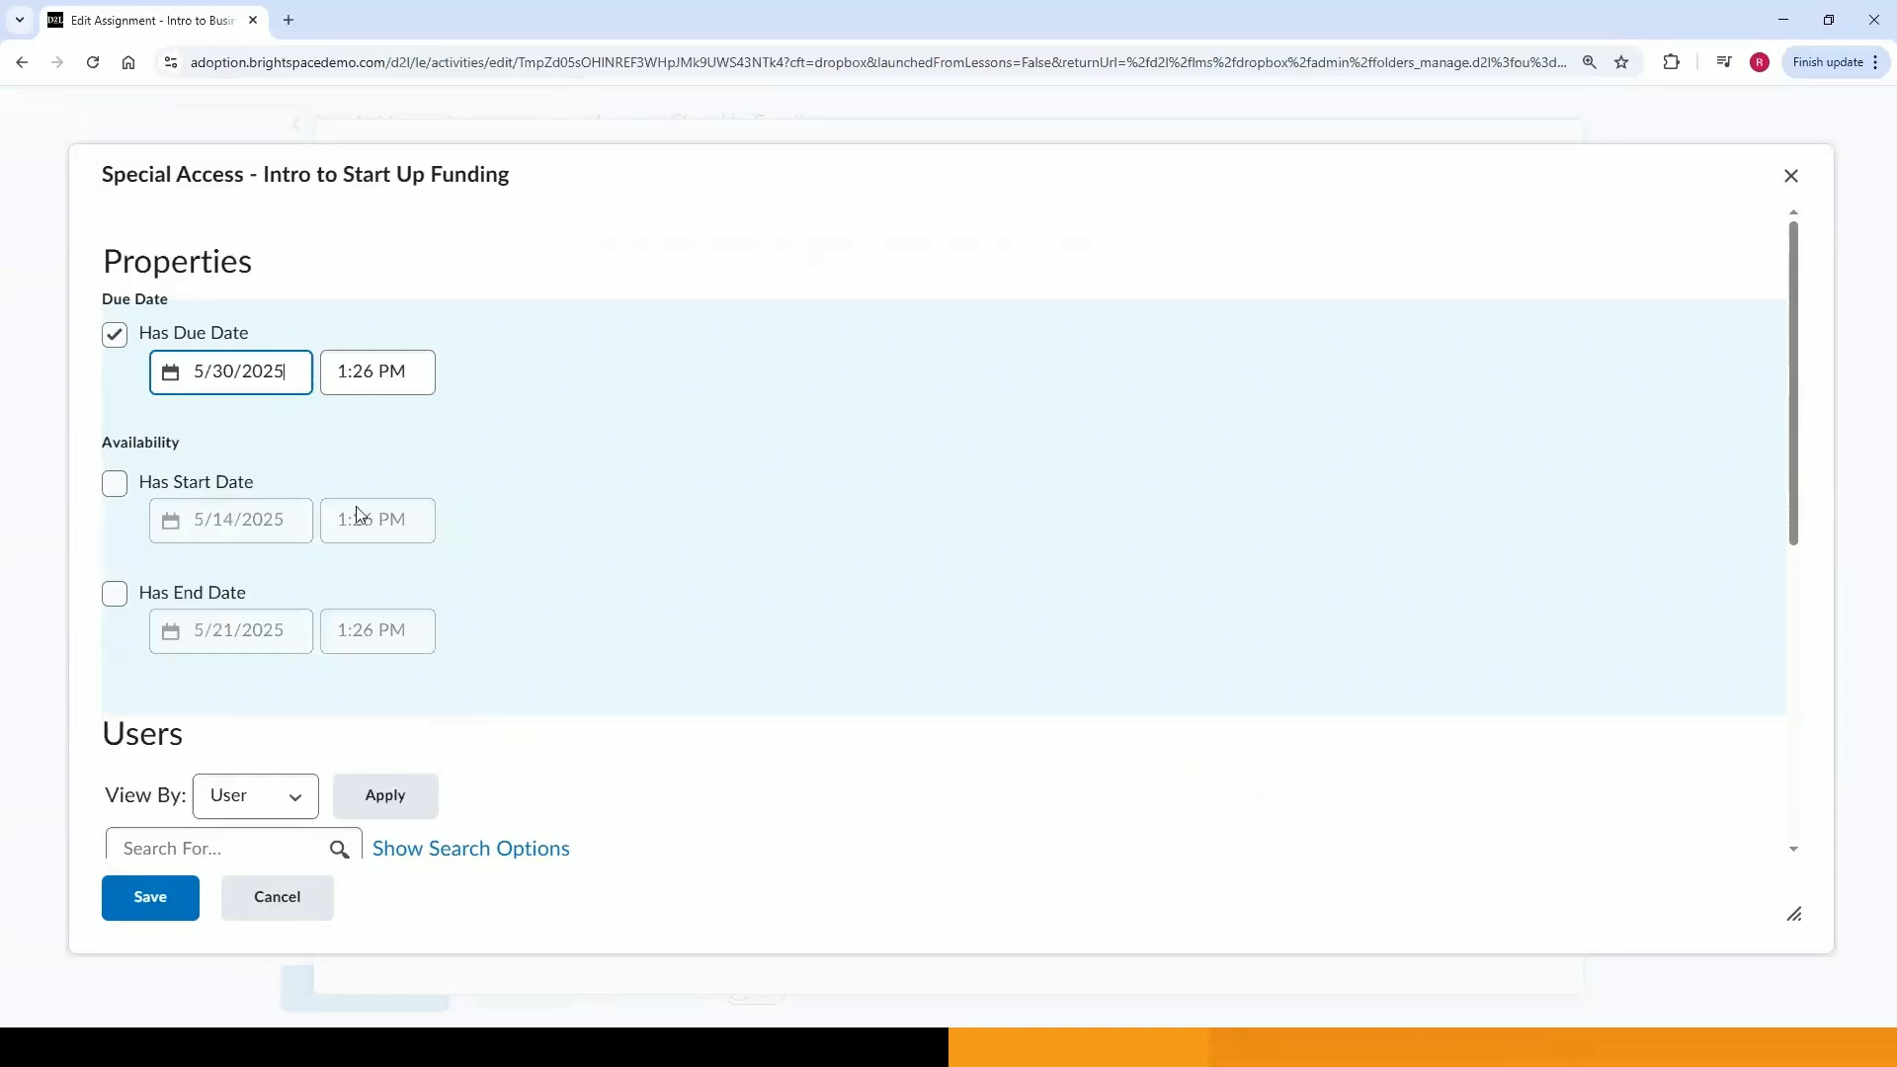
{"action": "left_click", "coordinate": [198, 598]}
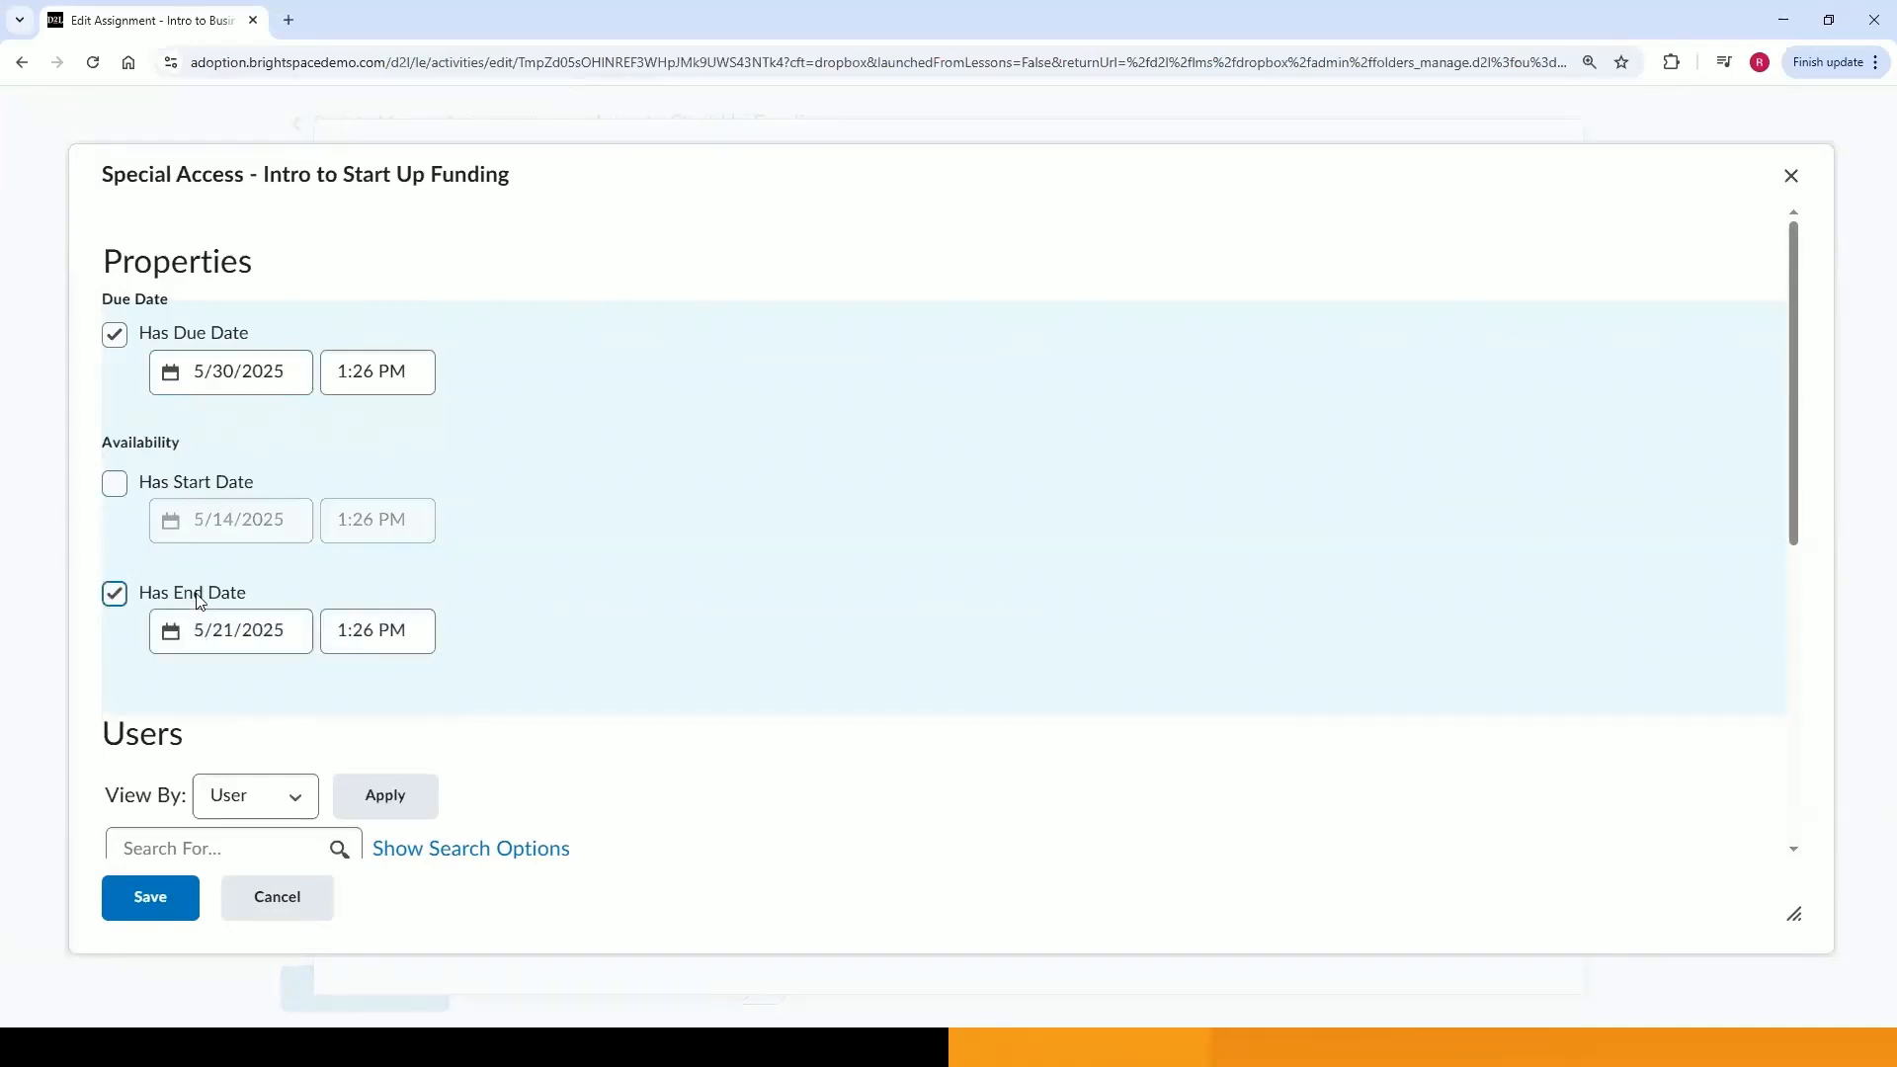
{"action": "left_click", "coordinate": [242, 633]}
{"action": "left_click", "coordinate": [413, 706]}
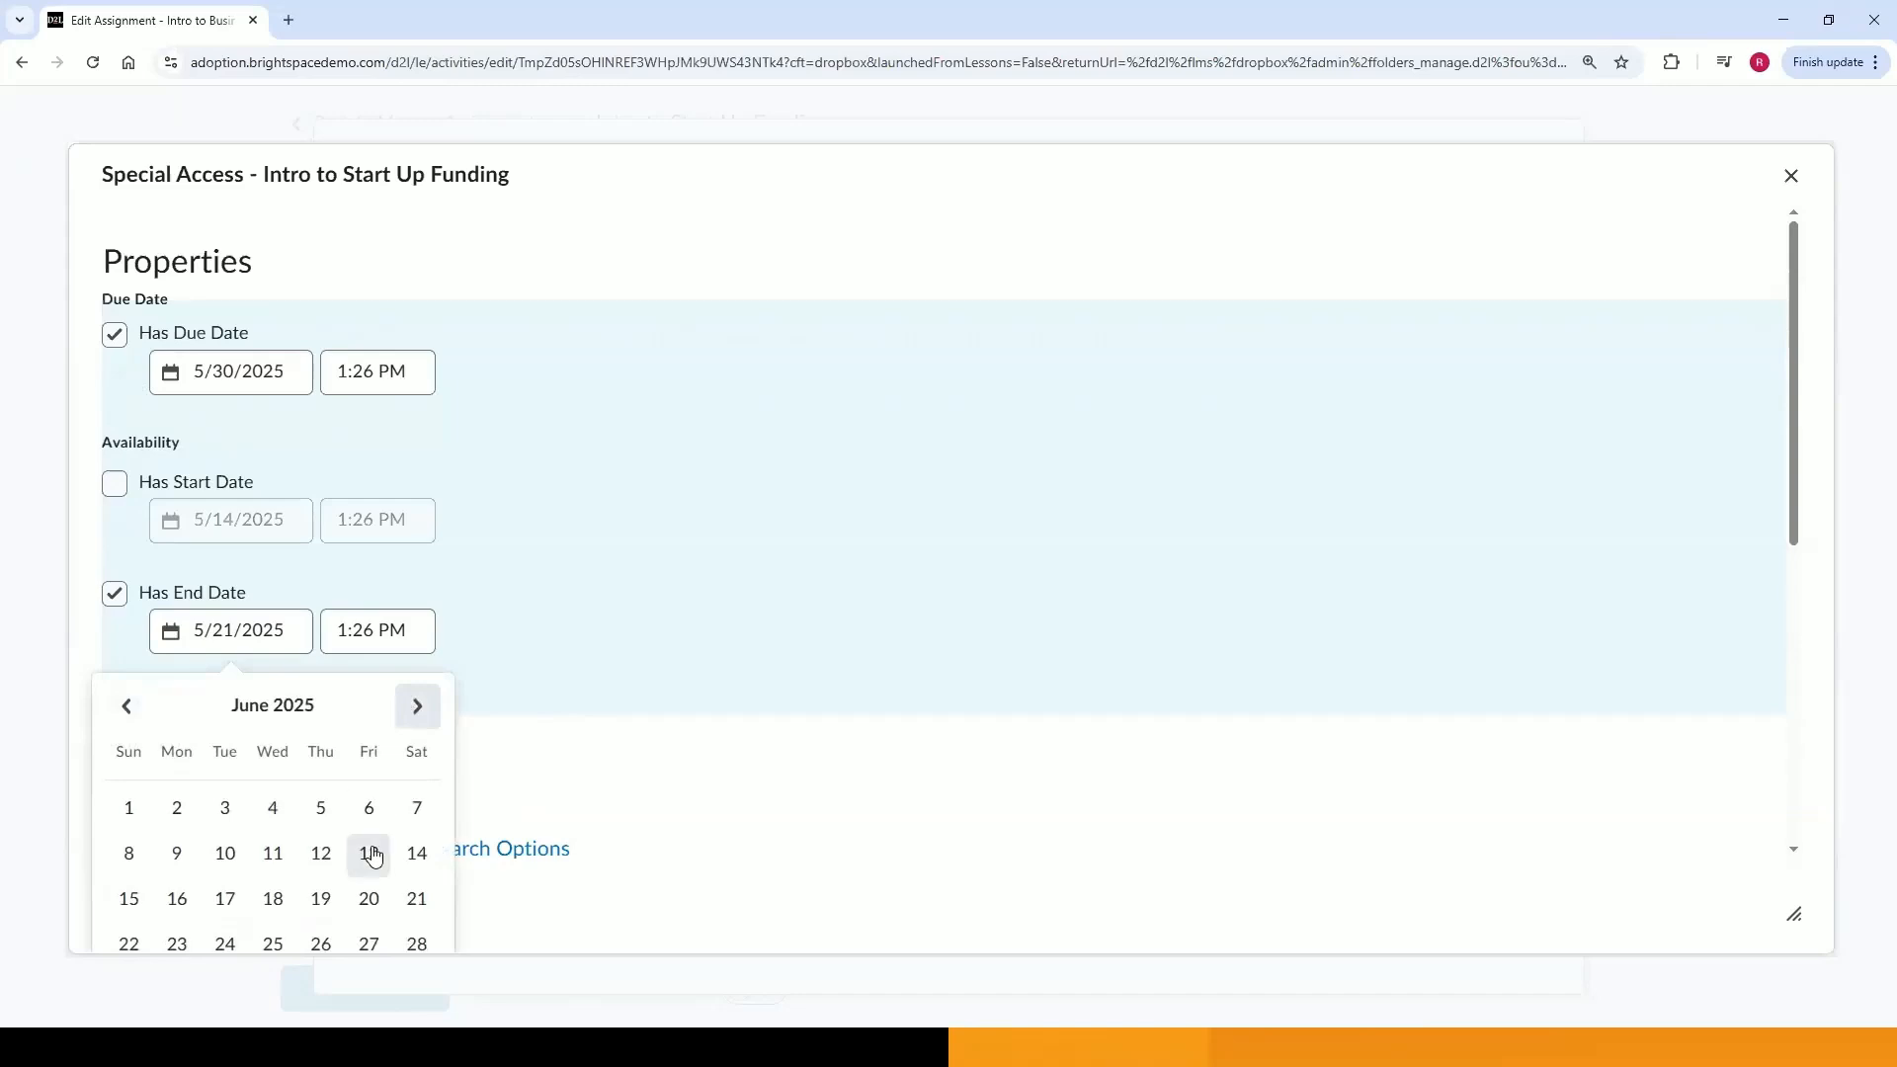
{"action": "left_click", "coordinate": [365, 898]}
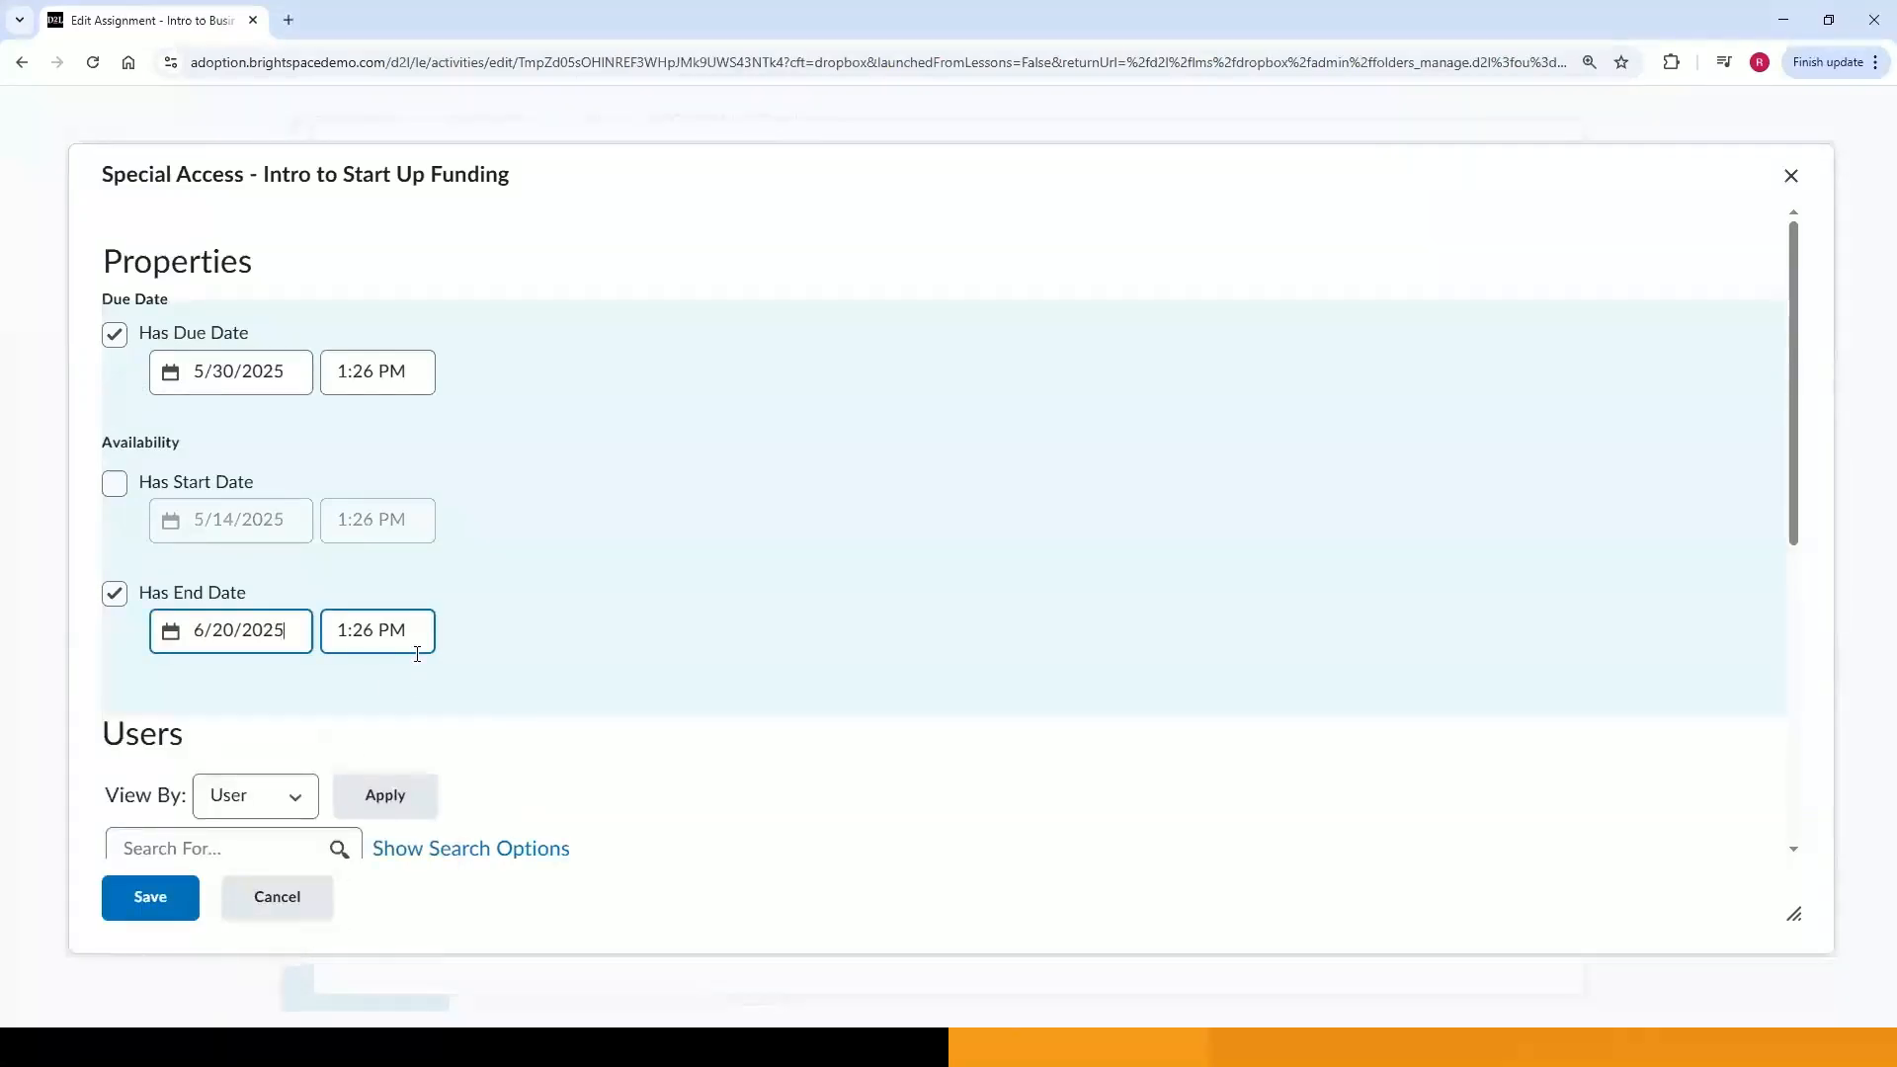
{"action": "left_click", "coordinate": [898, 636]}
Grant these special access dates to the first listed learner, then allow only special-access users to see the folder.
{"action": "scroll", "coordinate": [902, 635], "scroll_direction": "down", "scroll_amount": 3}
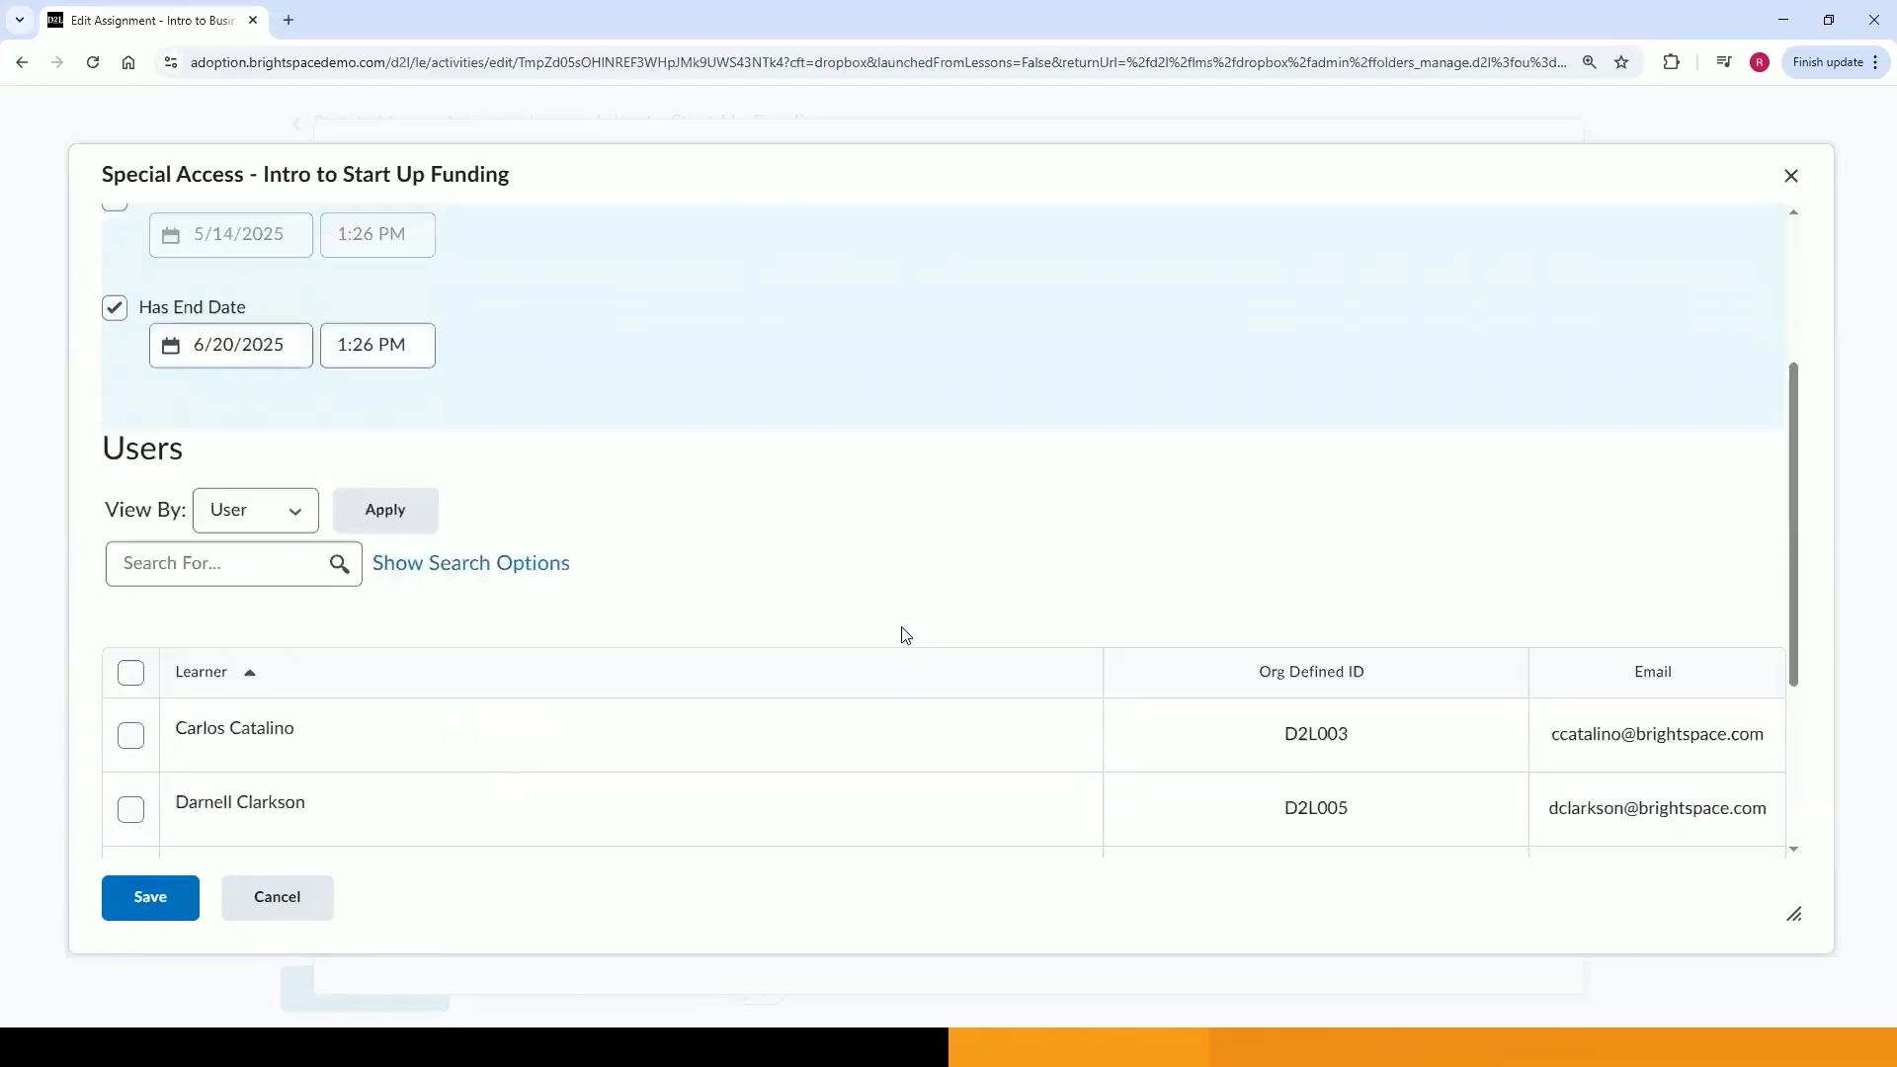
{"action": "scroll", "coordinate": [902, 635], "scroll_direction": "down", "scroll_amount": 2}
{"action": "scroll", "coordinate": [914, 474], "scroll_direction": "down", "scroll_amount": 1}
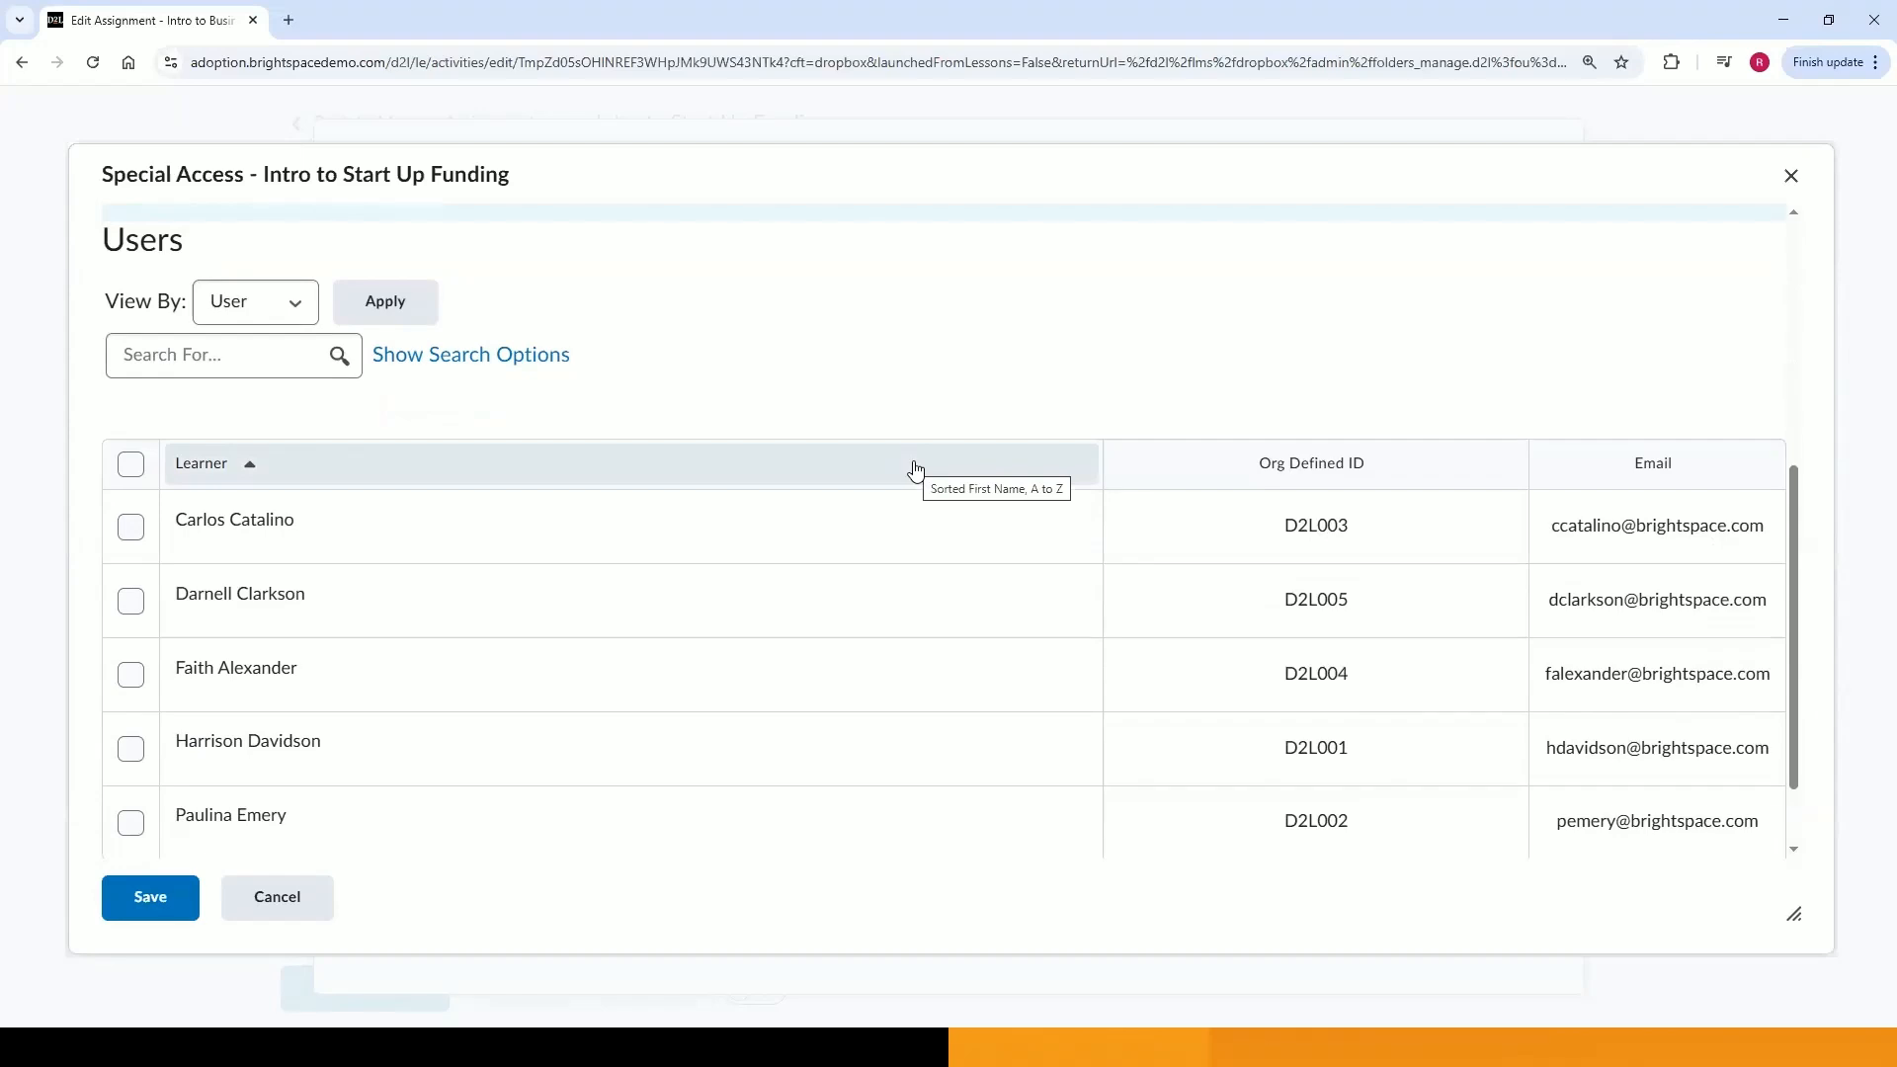
{"action": "left_click", "coordinate": [132, 526]}
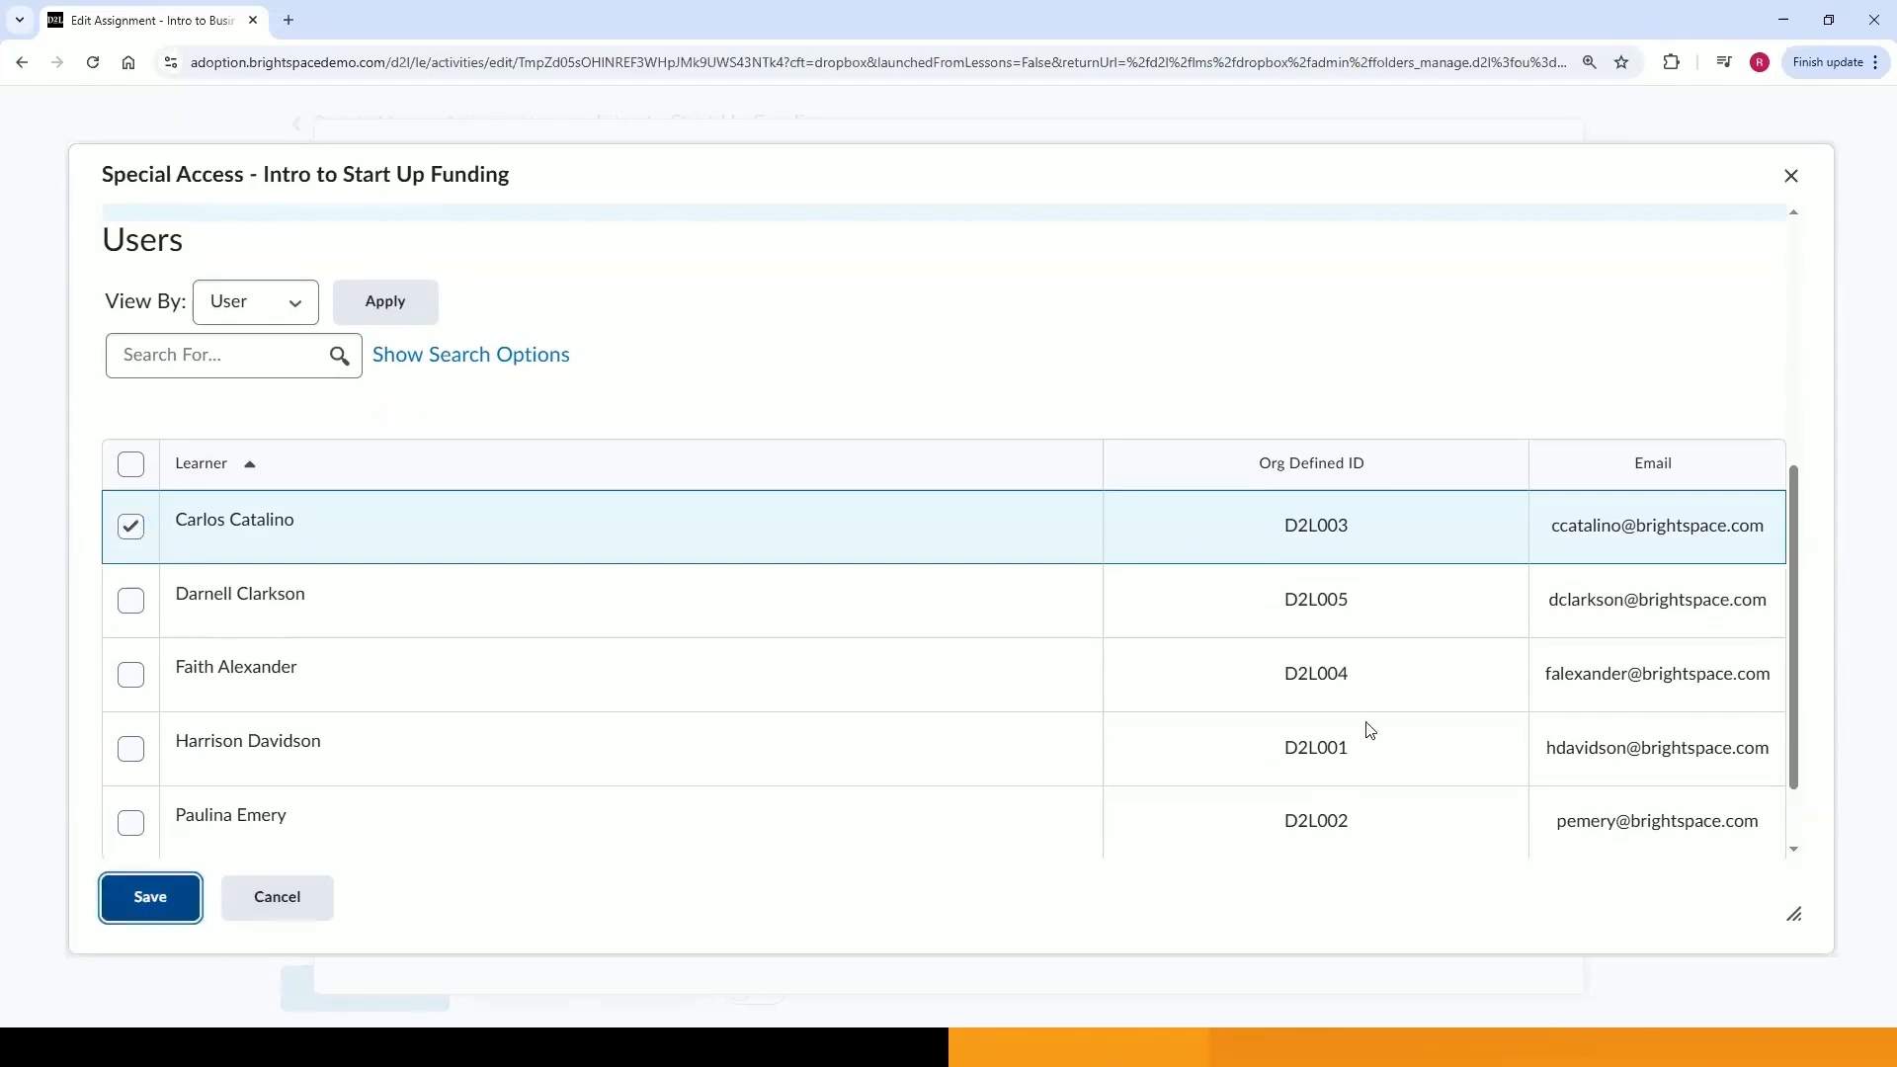
{"action": "left_click", "coordinate": [150, 898]}
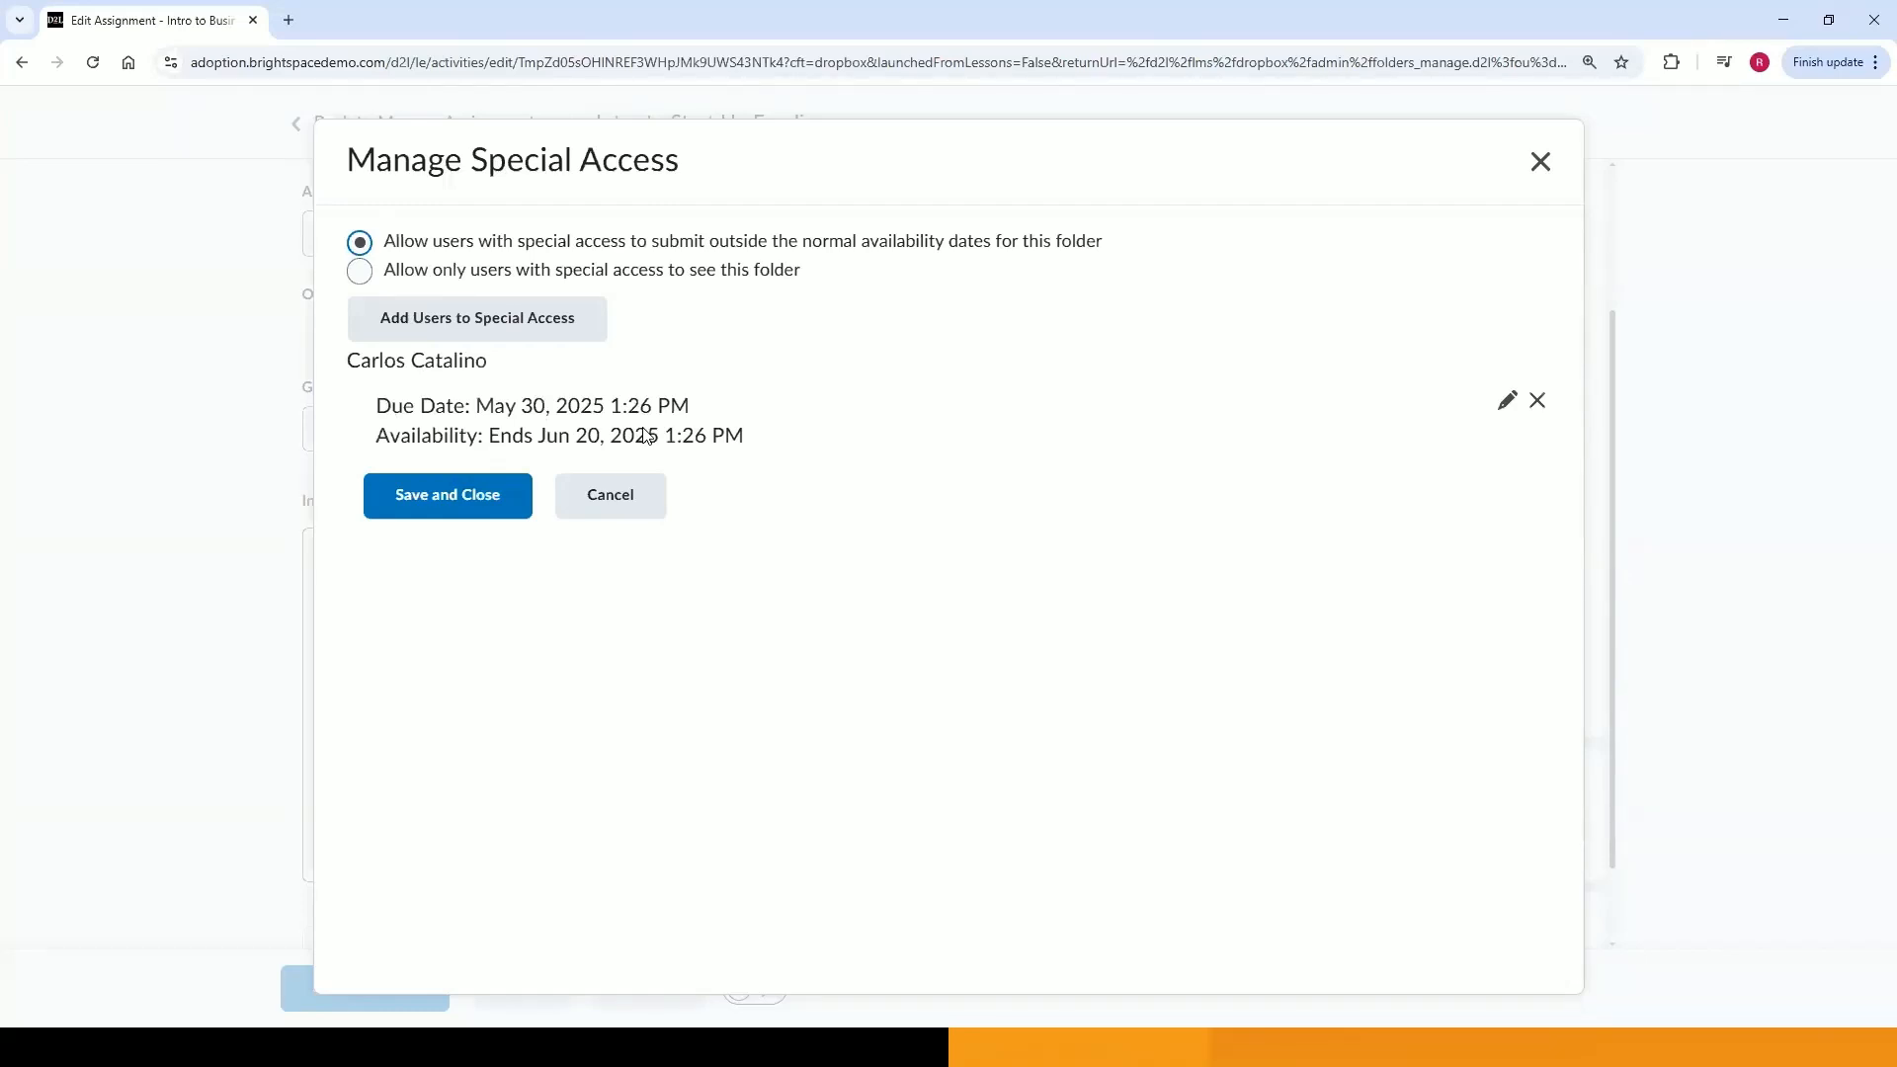
{"action": "left_click", "coordinate": [473, 282]}
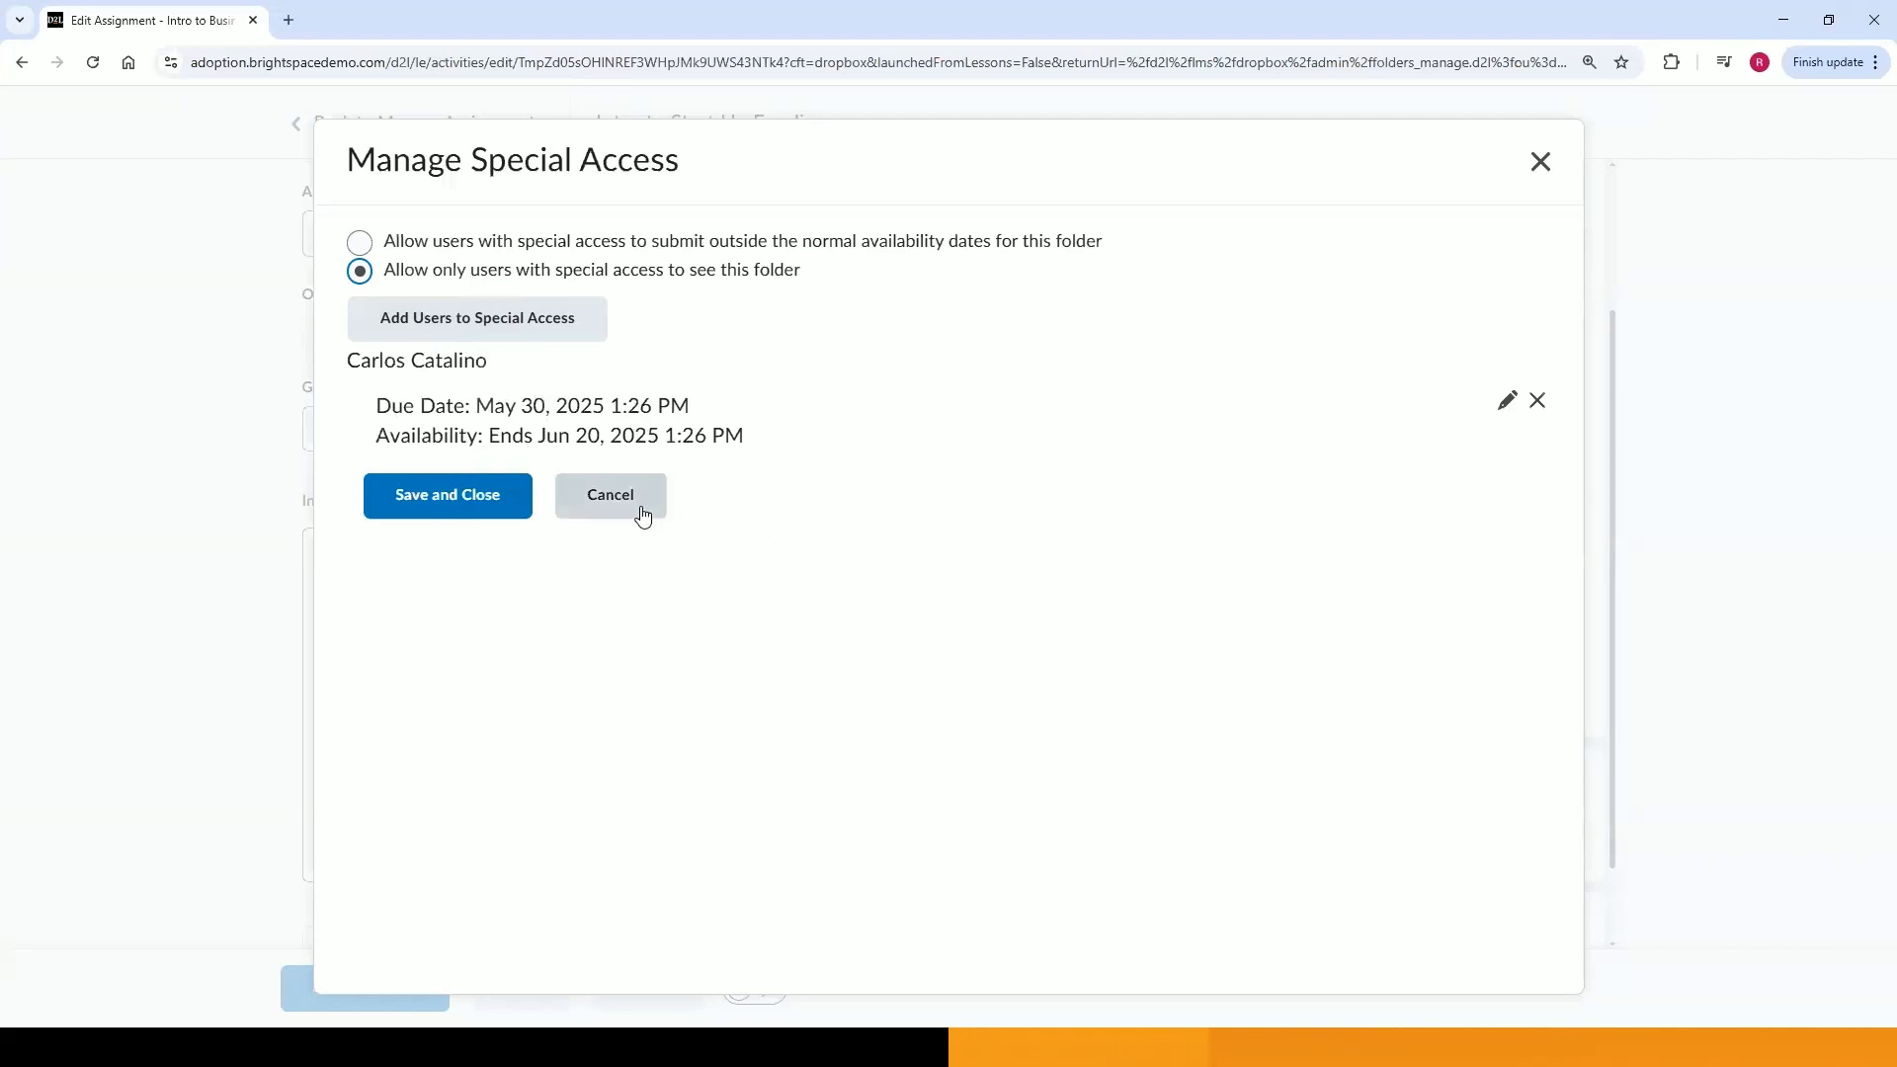
Switch special access back to letting users submit outside the normal availability dates and close the special access dialog.
{"action": "left_click", "coordinate": [481, 244]}
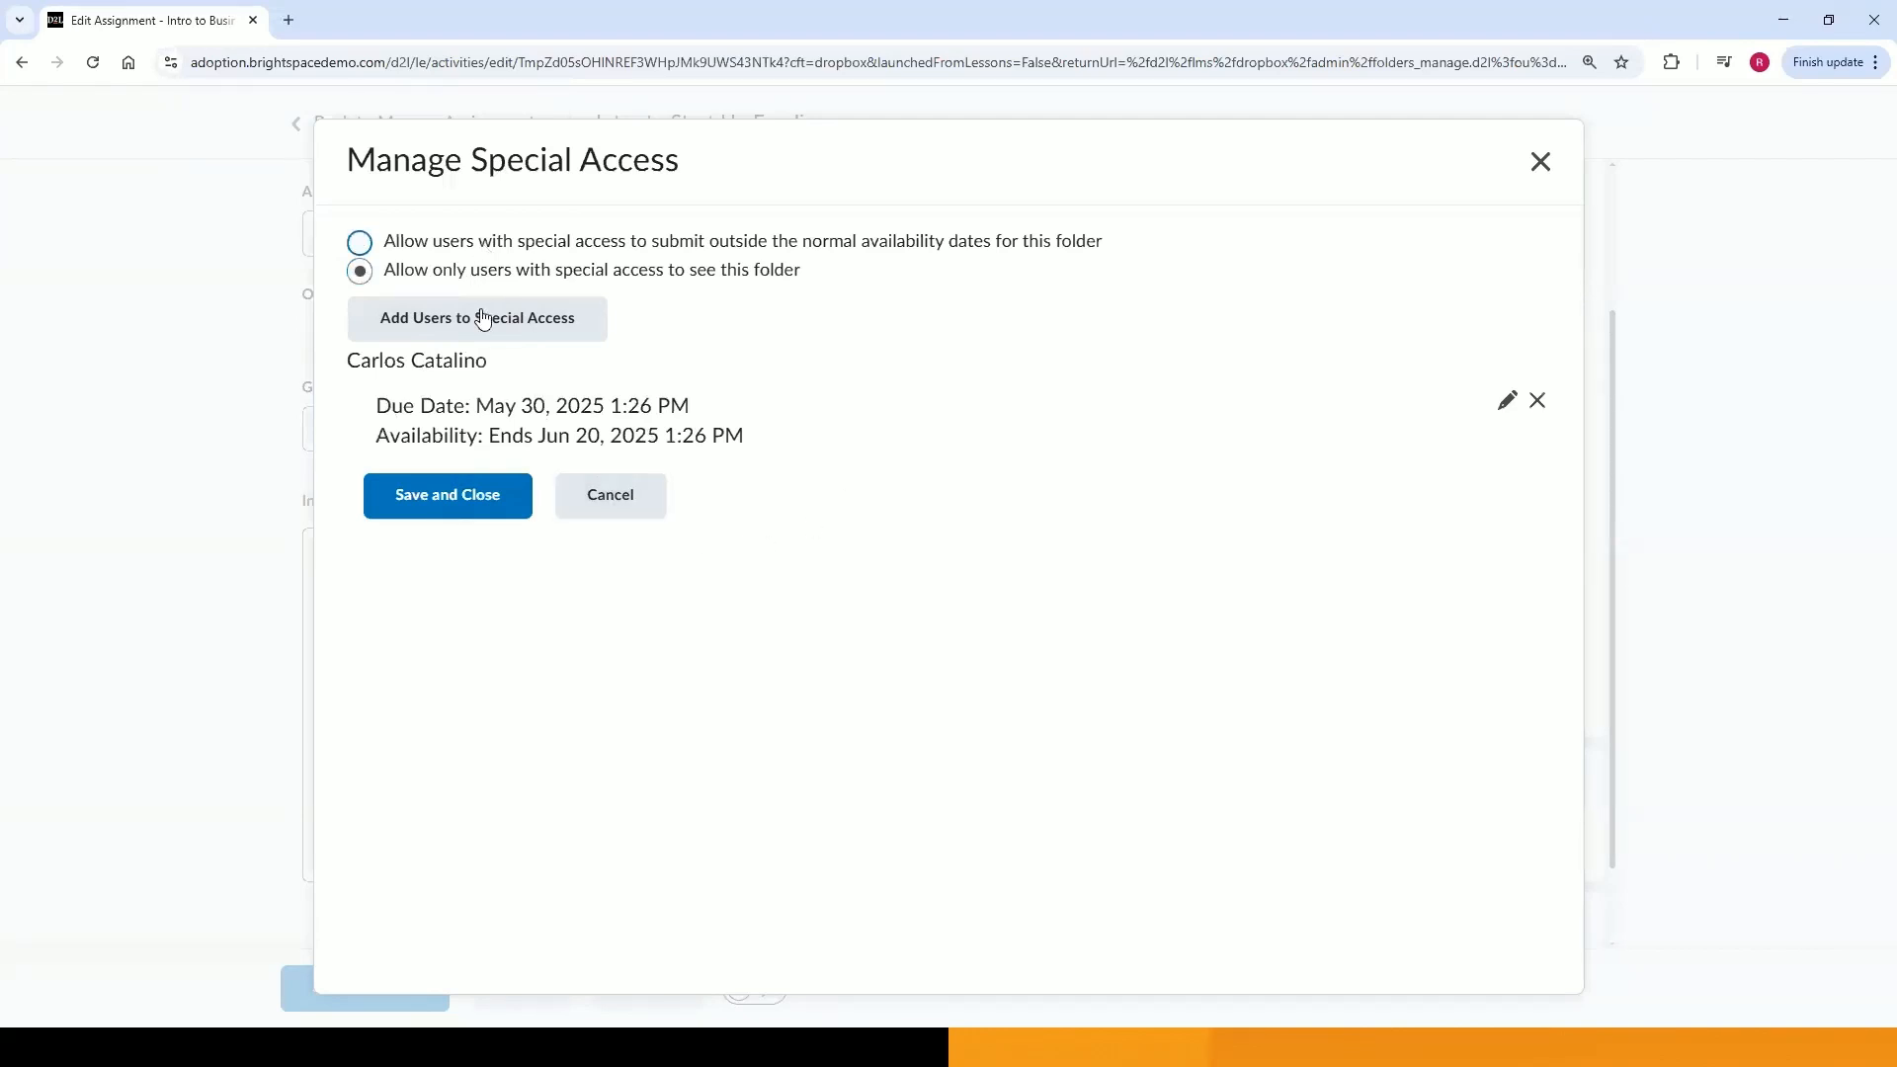
{"action": "left_click", "coordinate": [619, 494]}
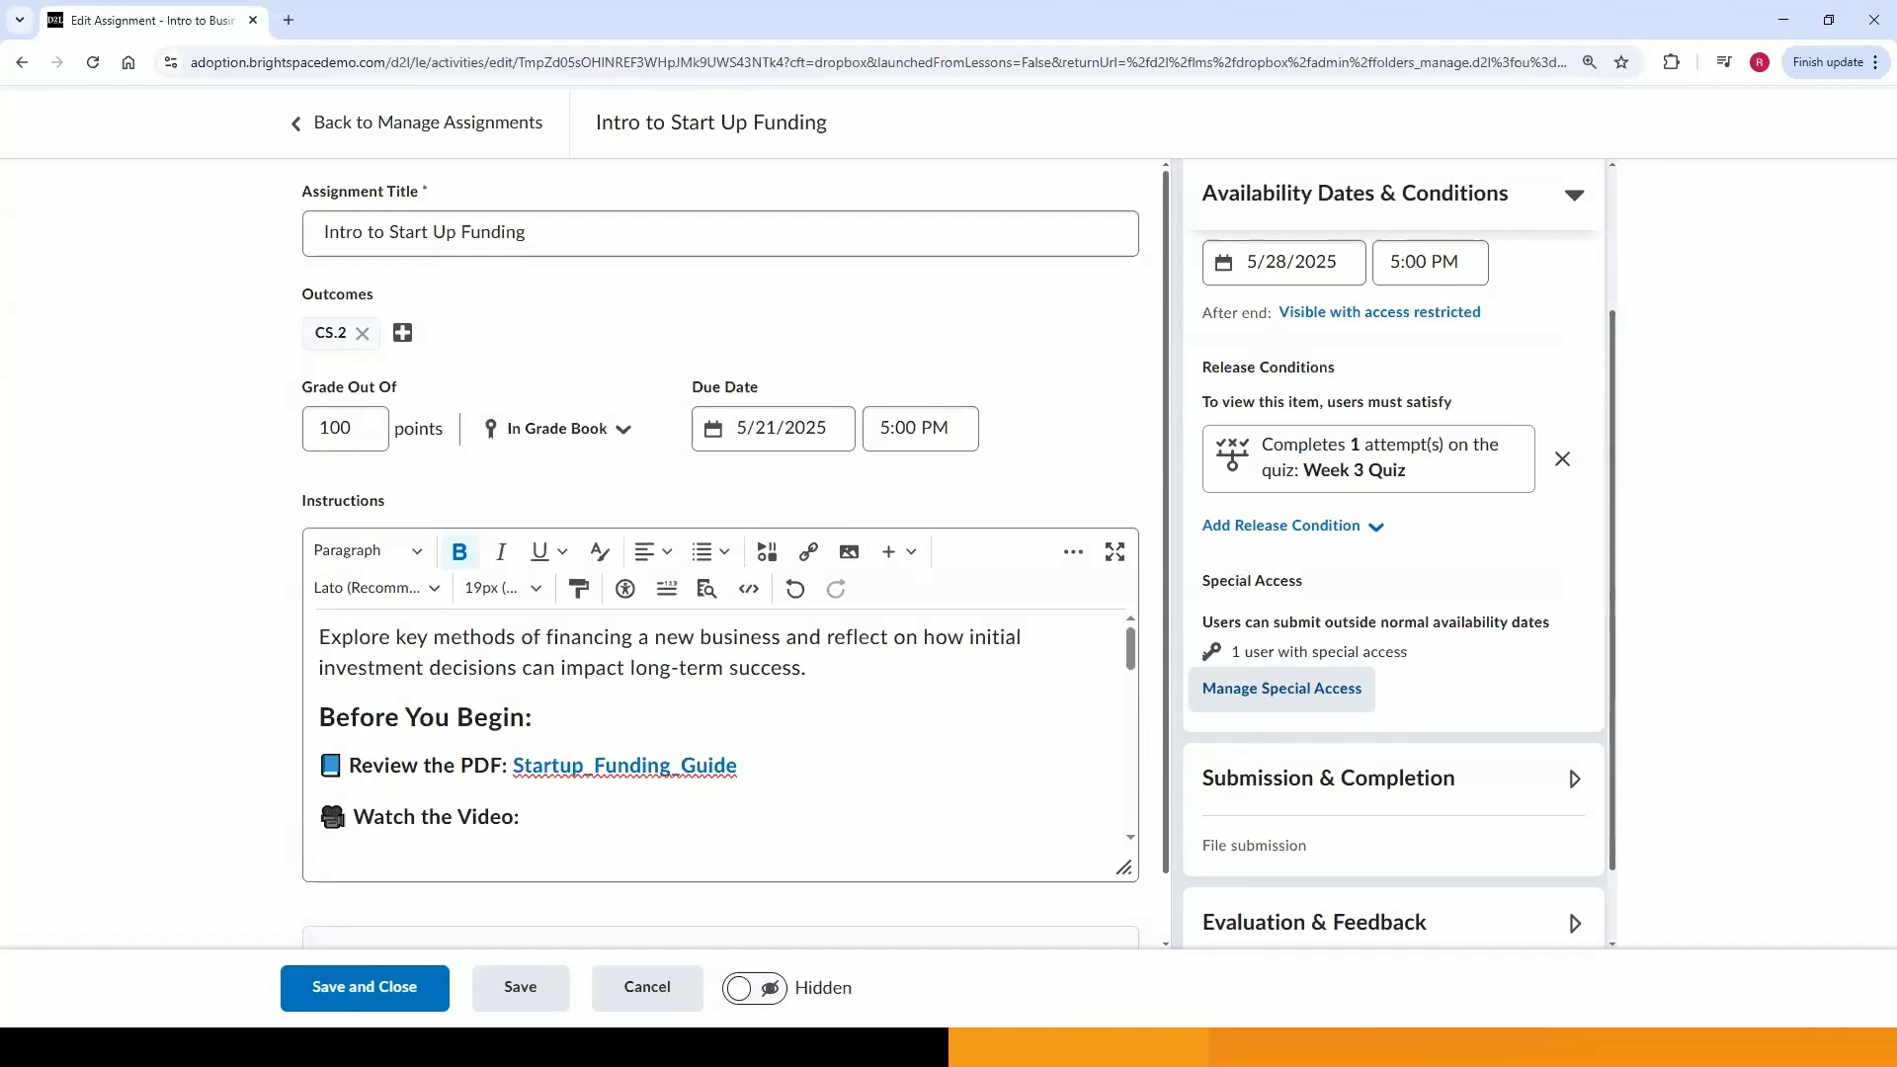
Collapse availability settings, open Submission & Completion, and review the category options.
{"action": "left_click", "coordinate": [1571, 198]}
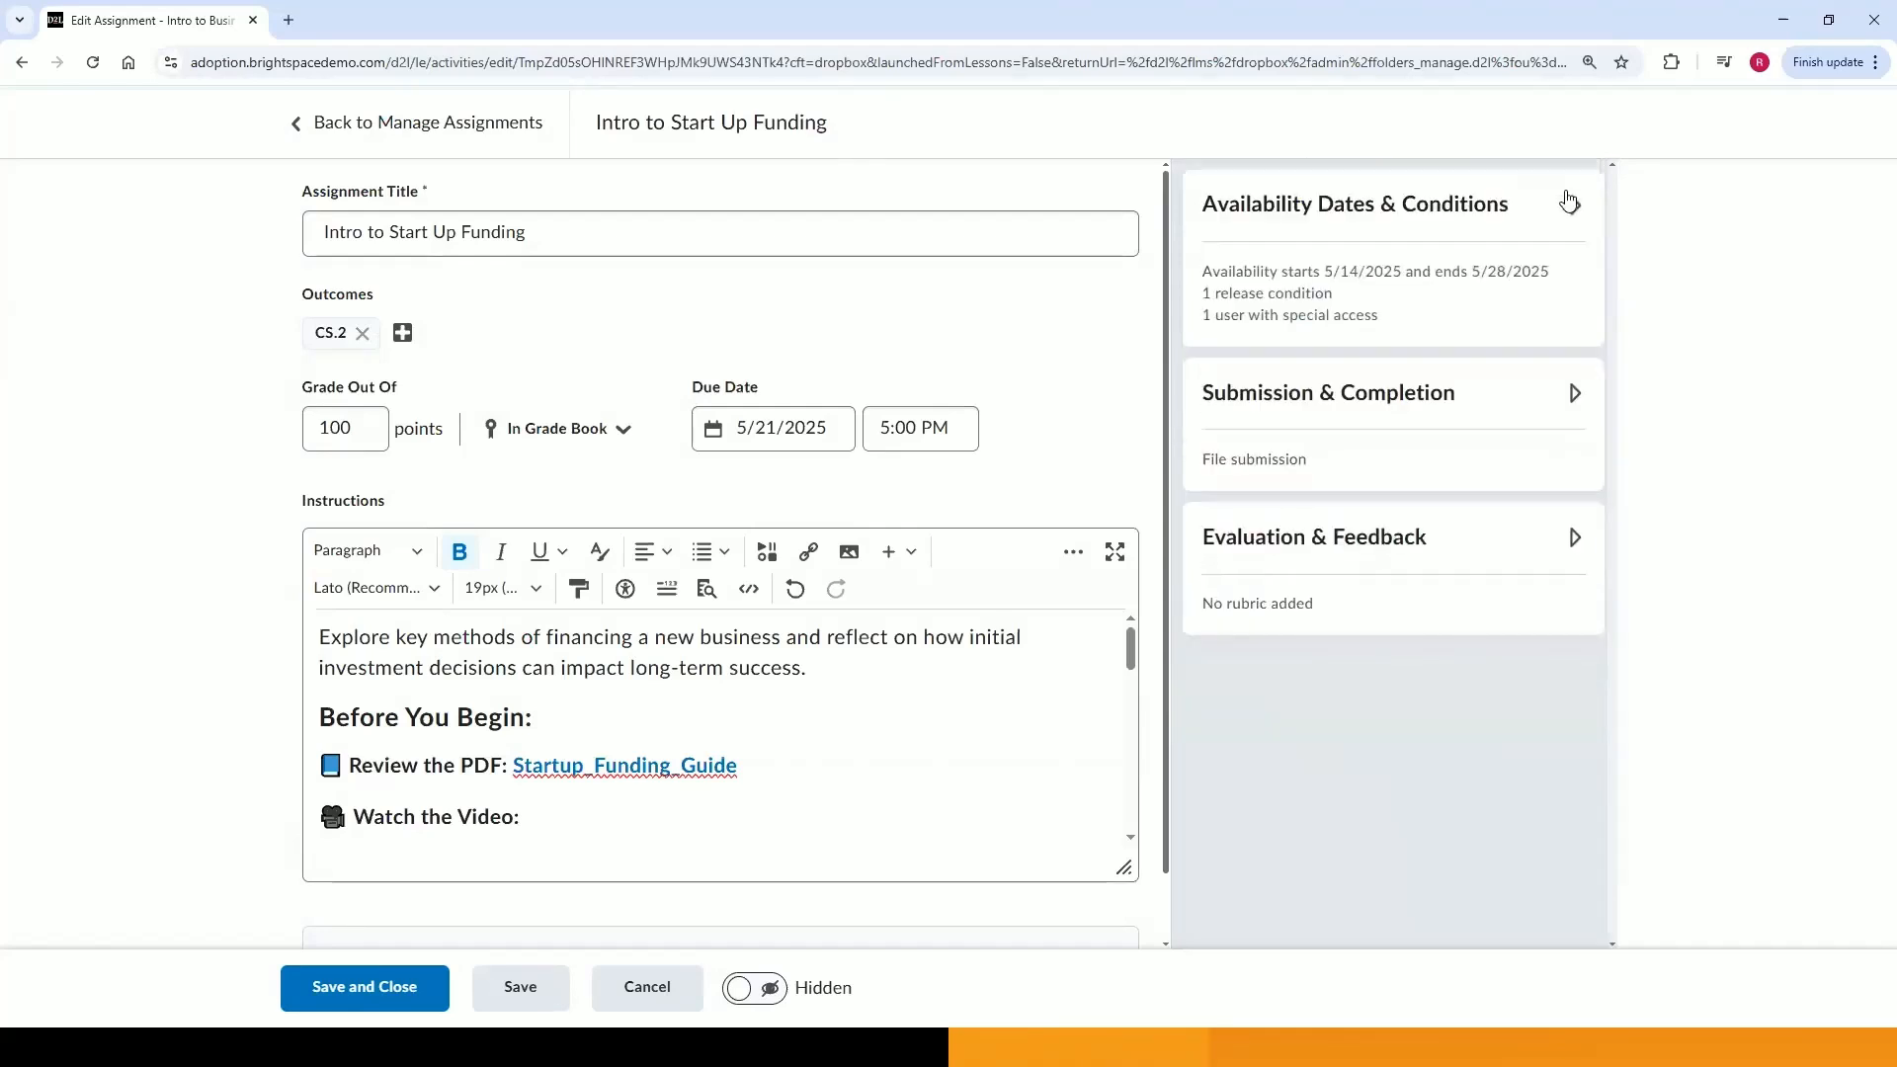
{"action": "left_click", "coordinate": [1571, 394]}
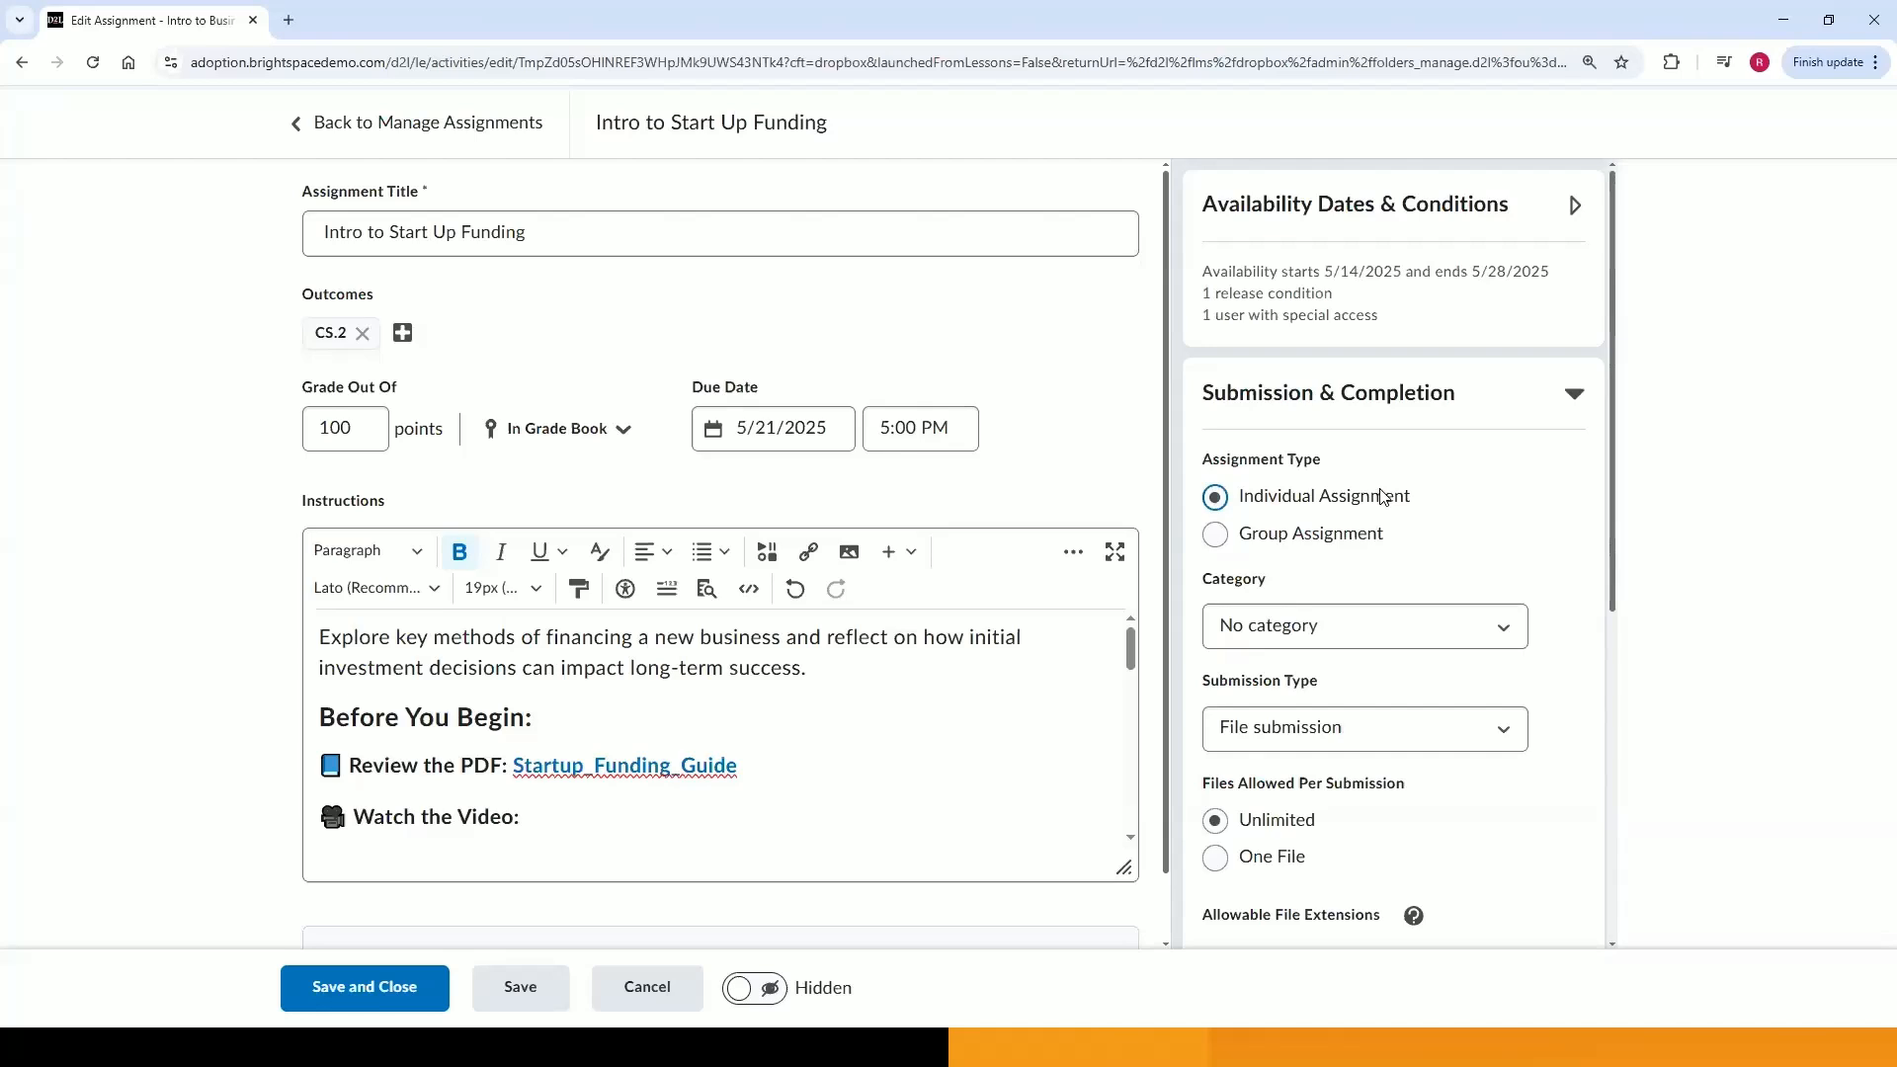
{"action": "left_click", "coordinate": [1349, 640]}
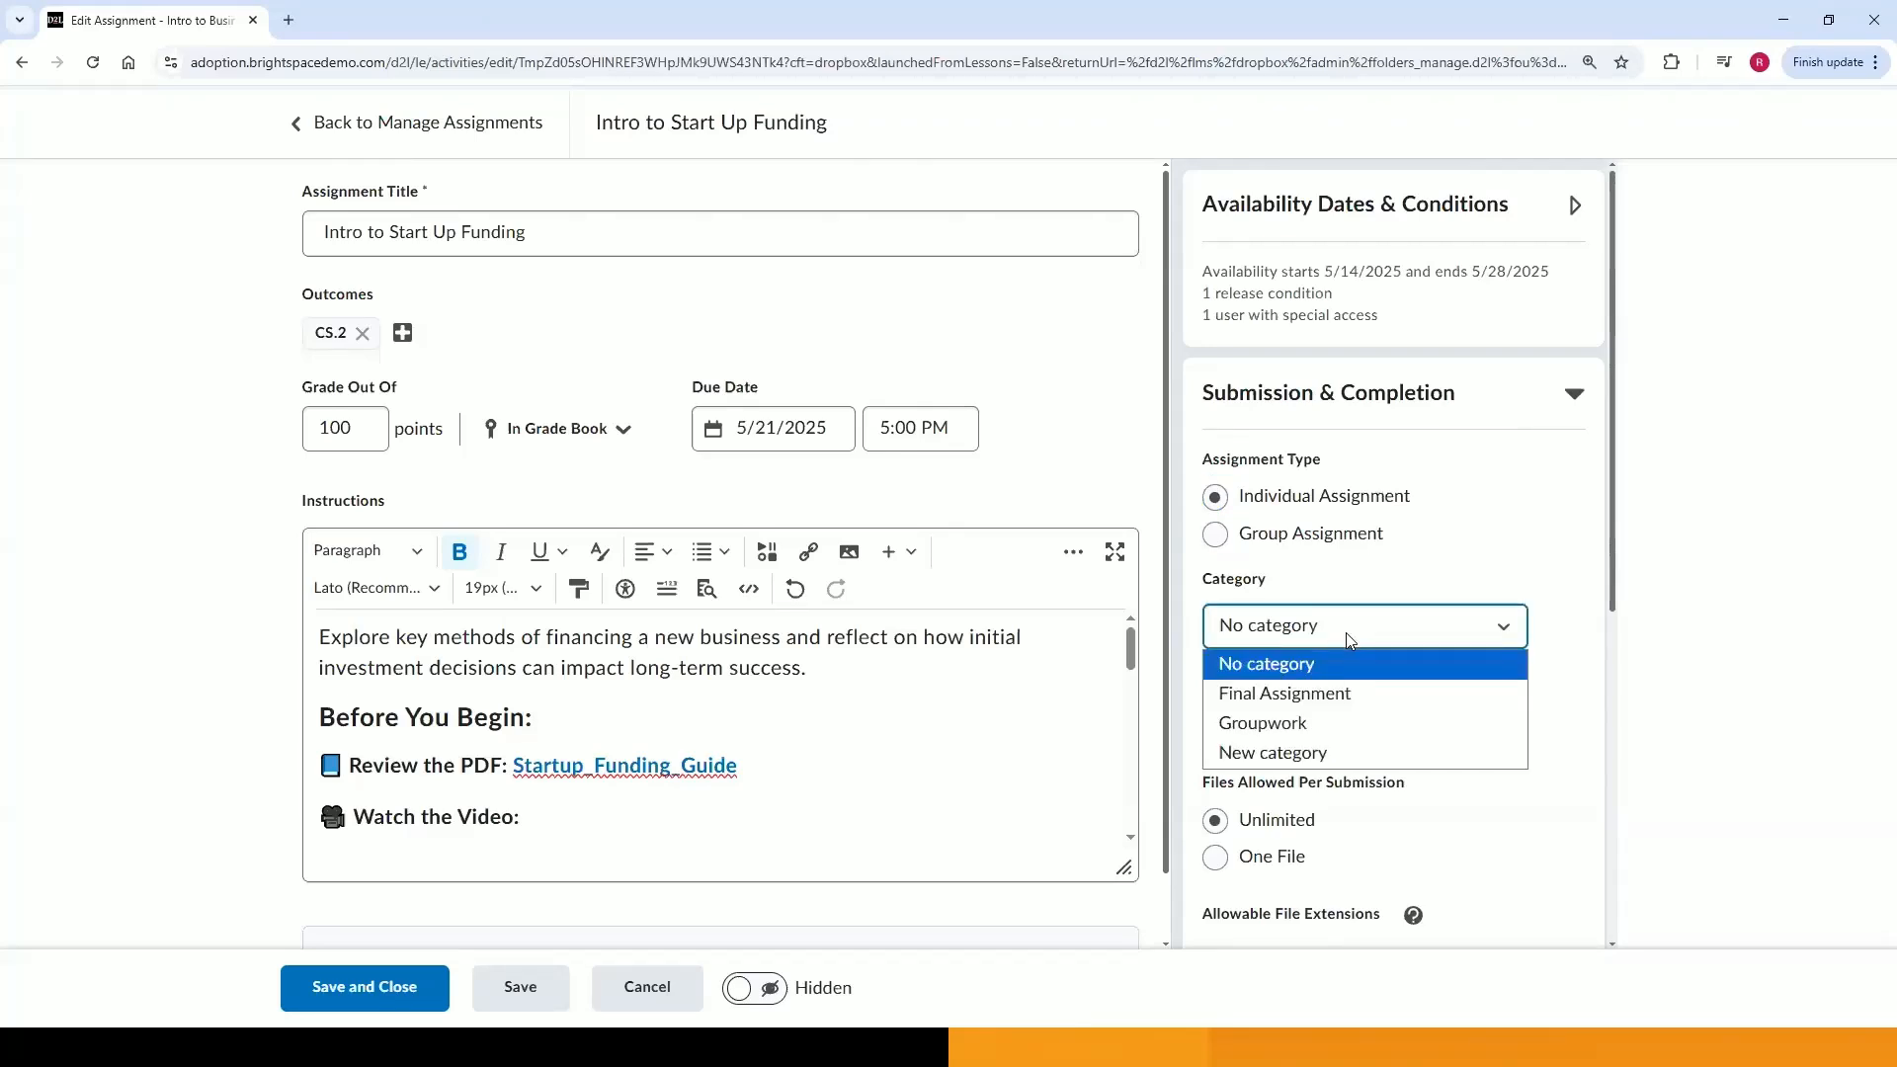
{"action": "left_click", "coordinate": [1378, 589]}
{"action": "left_click", "coordinate": [1354, 724]}
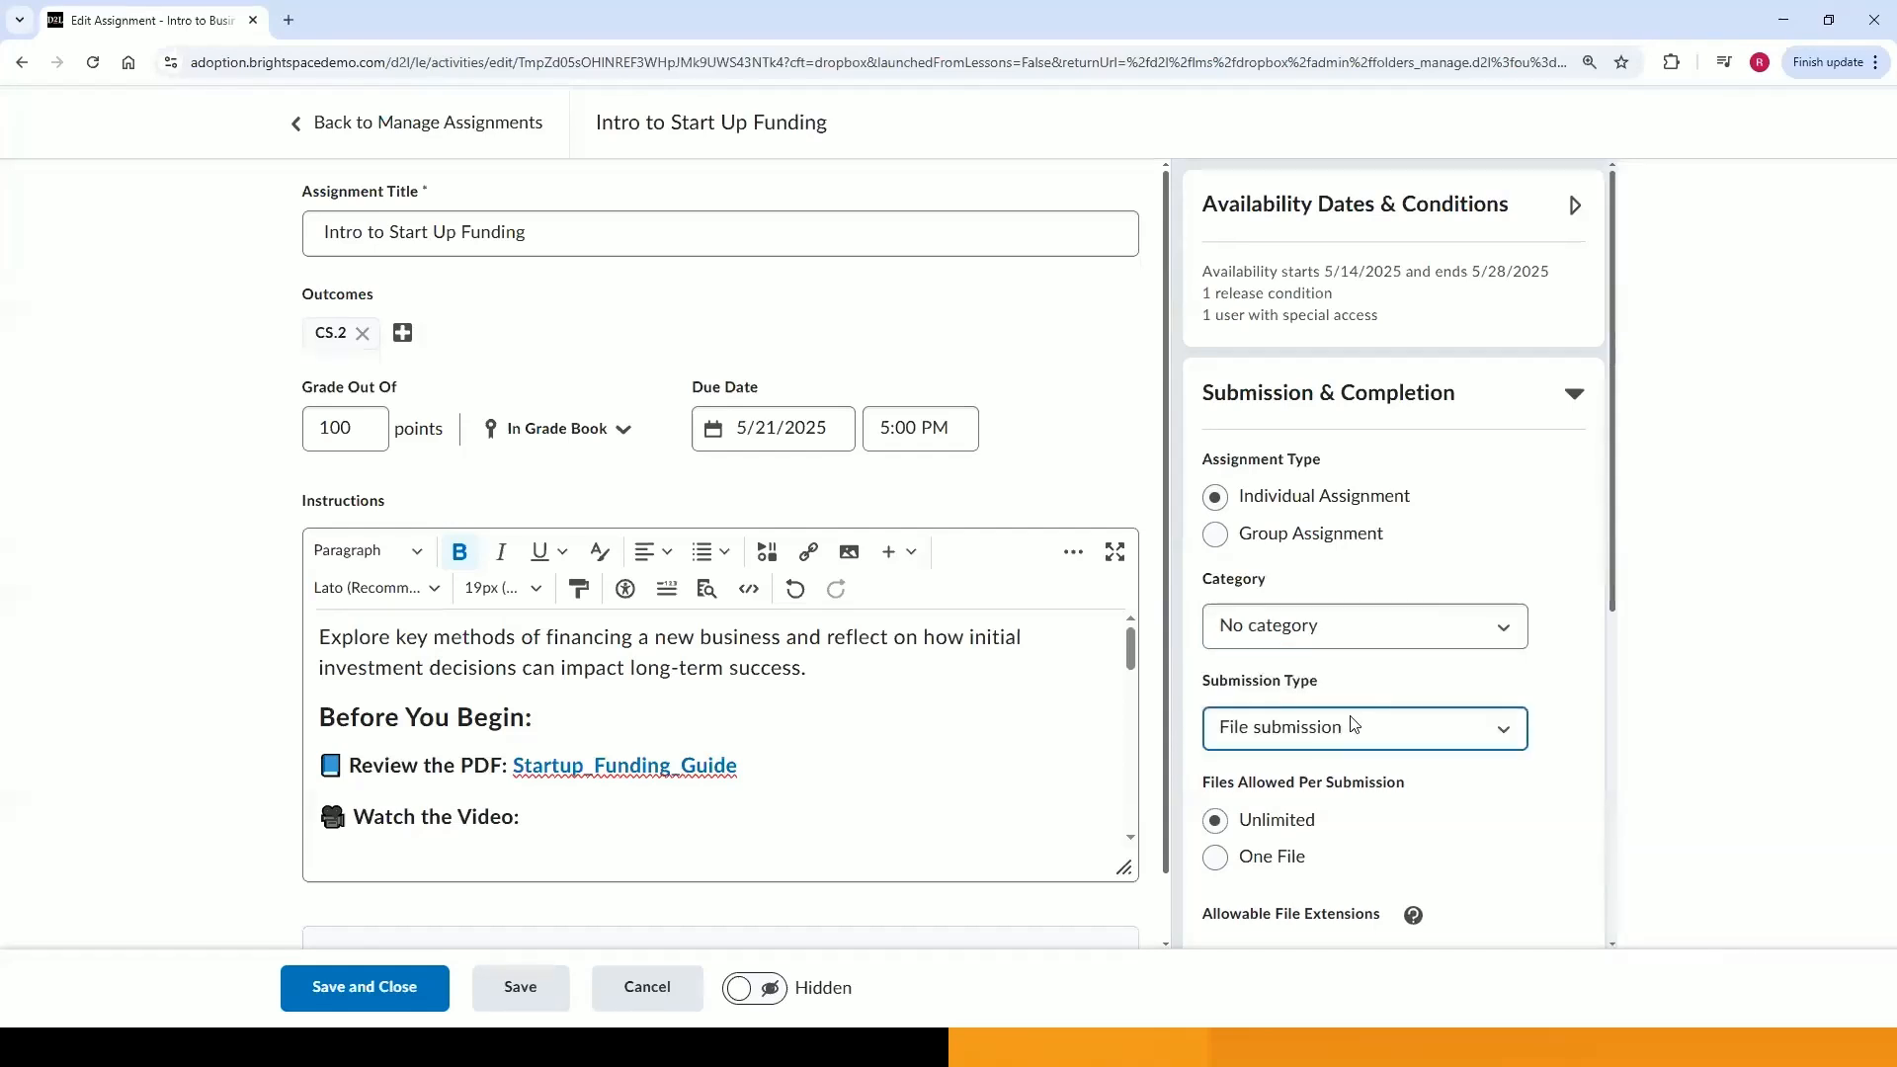
{"action": "scroll", "coordinate": [1364, 692], "scroll_direction": "down", "scroll_amount": 2}
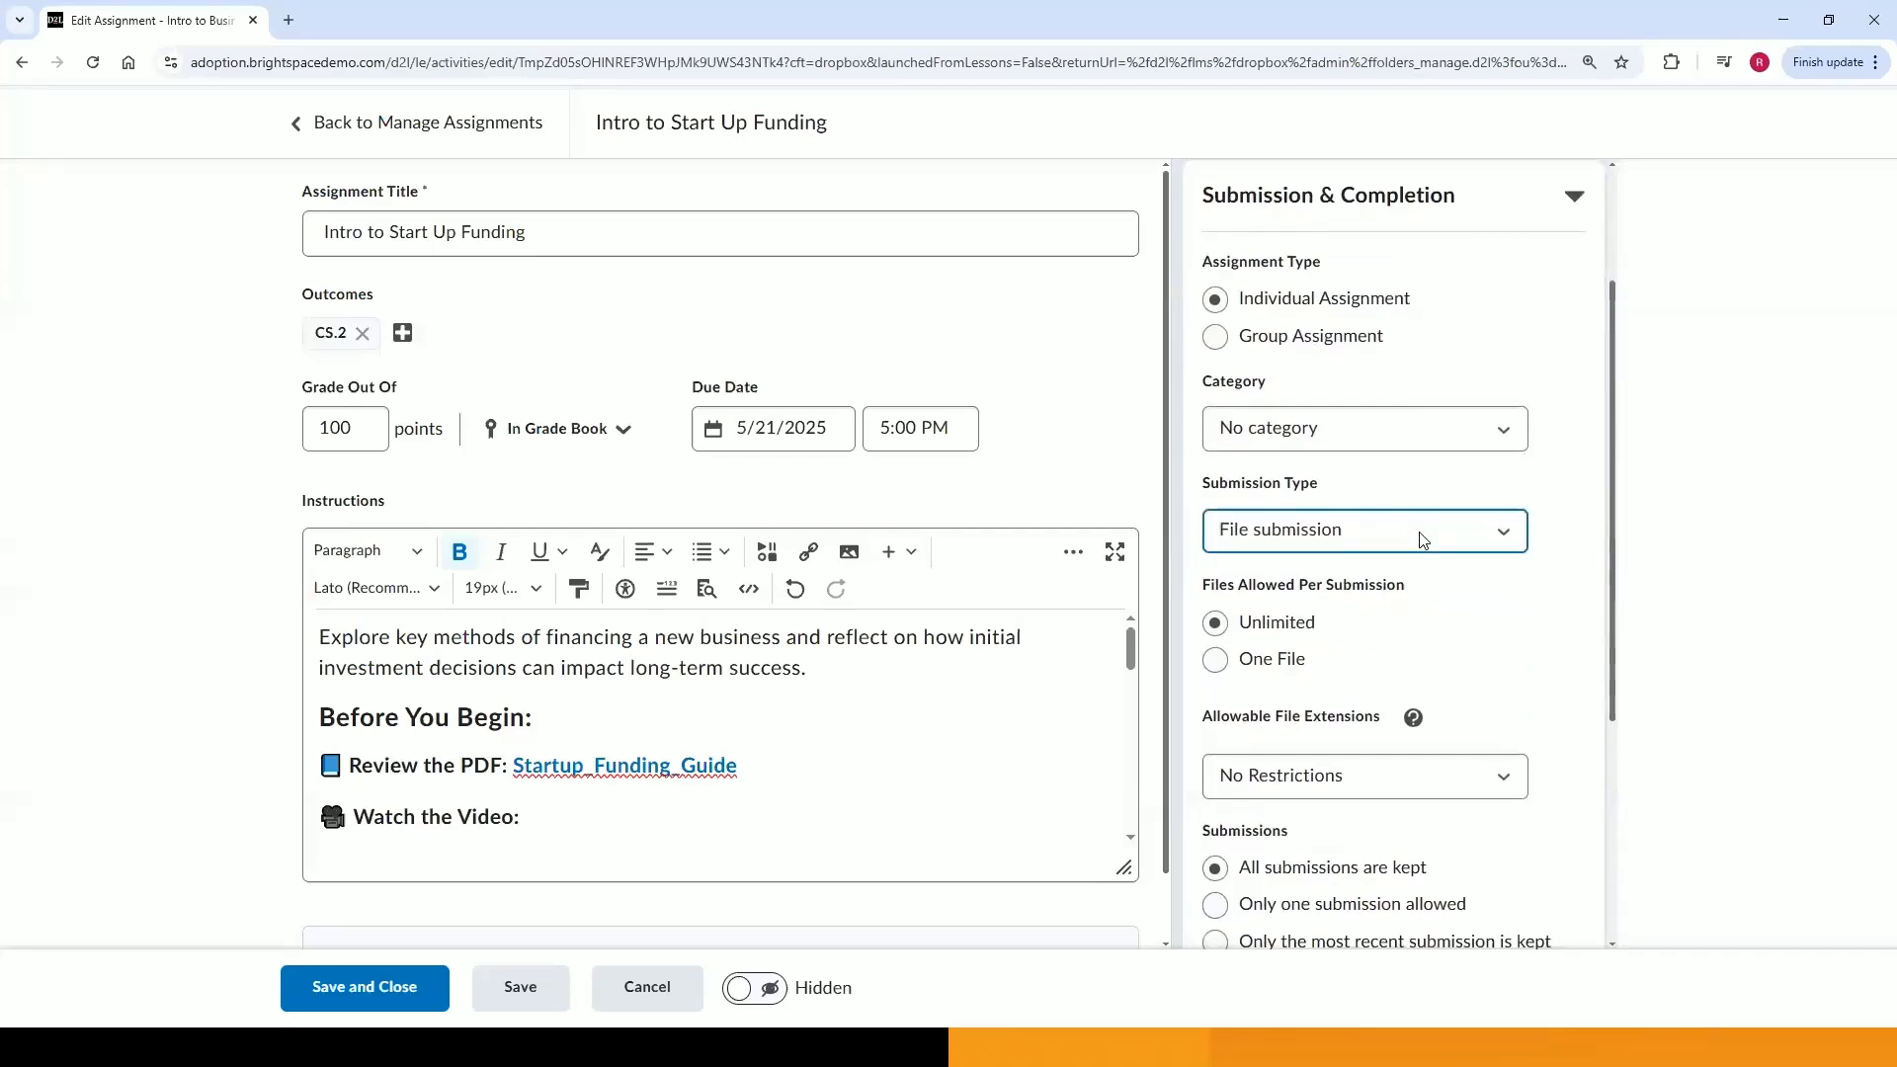
{"action": "scroll", "coordinate": [1423, 541], "scroll_direction": "down", "scroll_amount": 1}
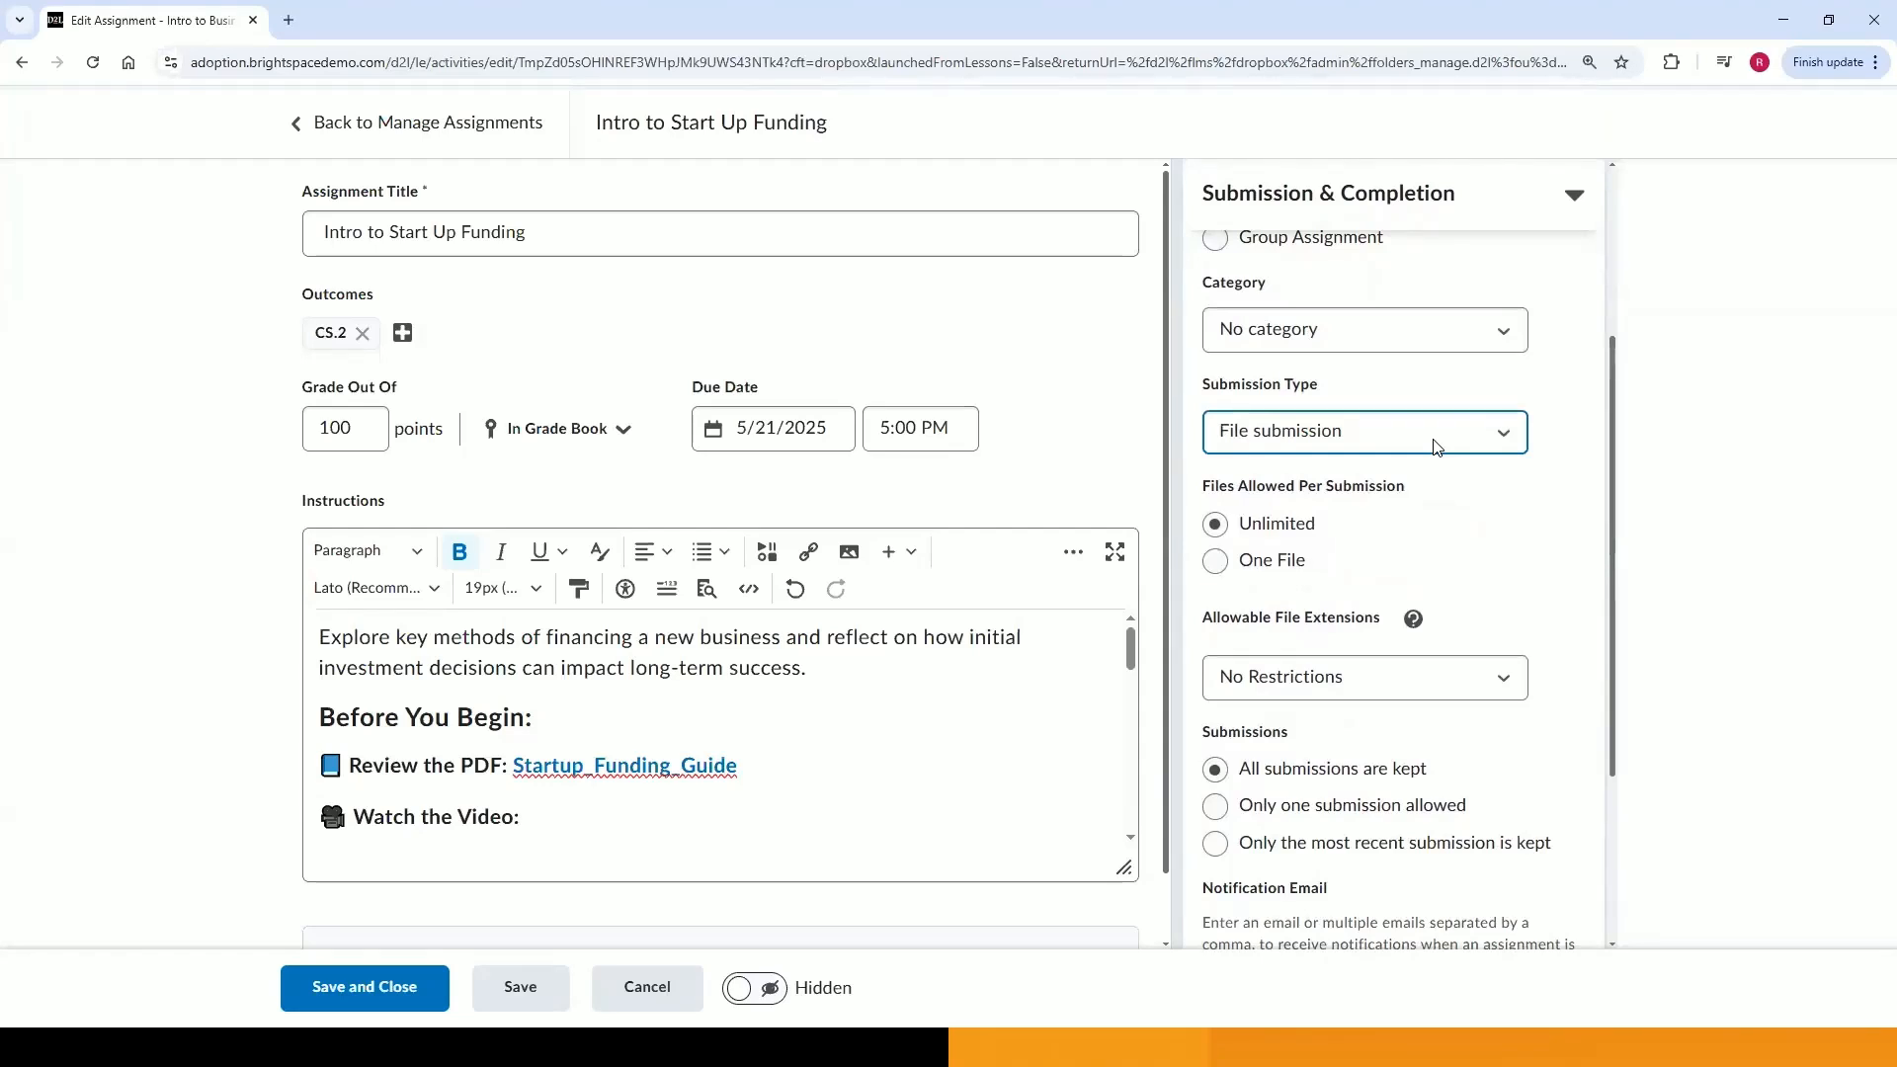
Review the files-allowed and allowable file extension options for submissions.
{"action": "left_click", "coordinate": [1305, 540]}
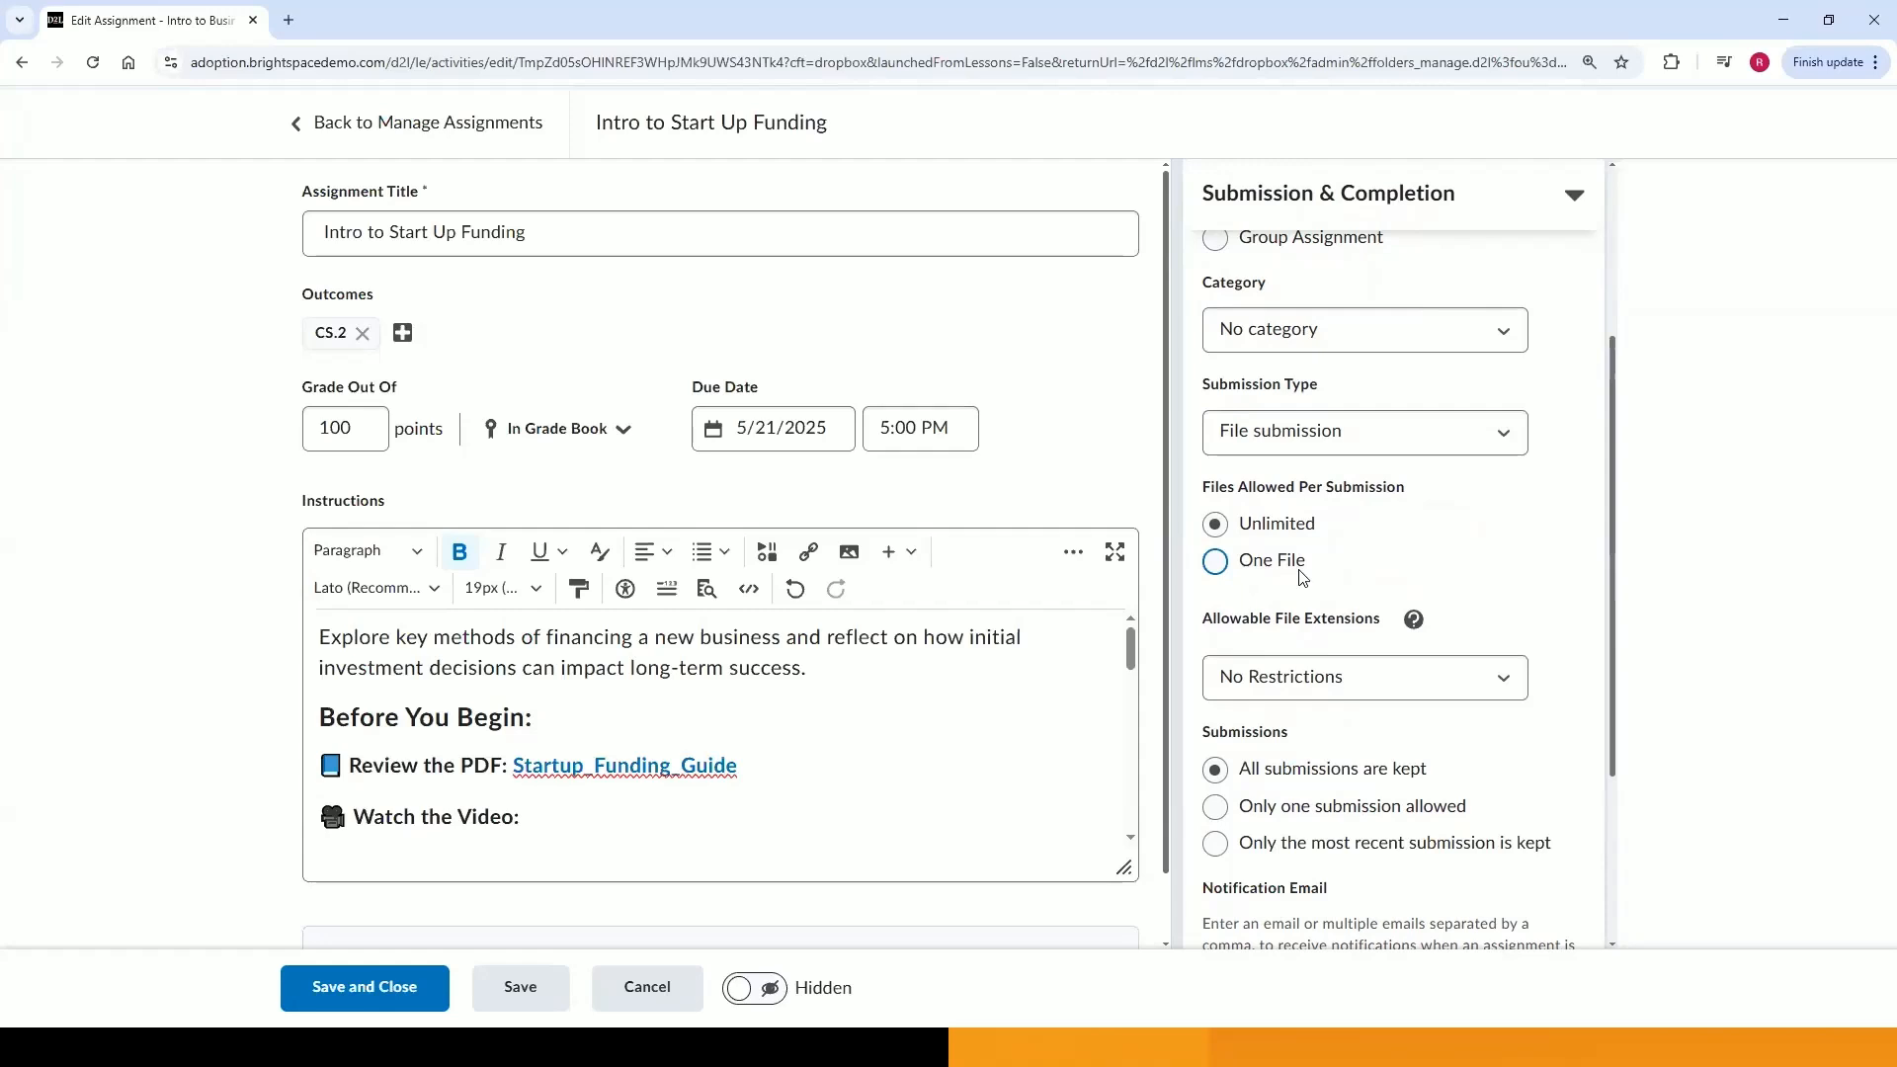
{"action": "scroll", "coordinate": [1302, 577], "scroll_direction": "down", "scroll_amount": 1}
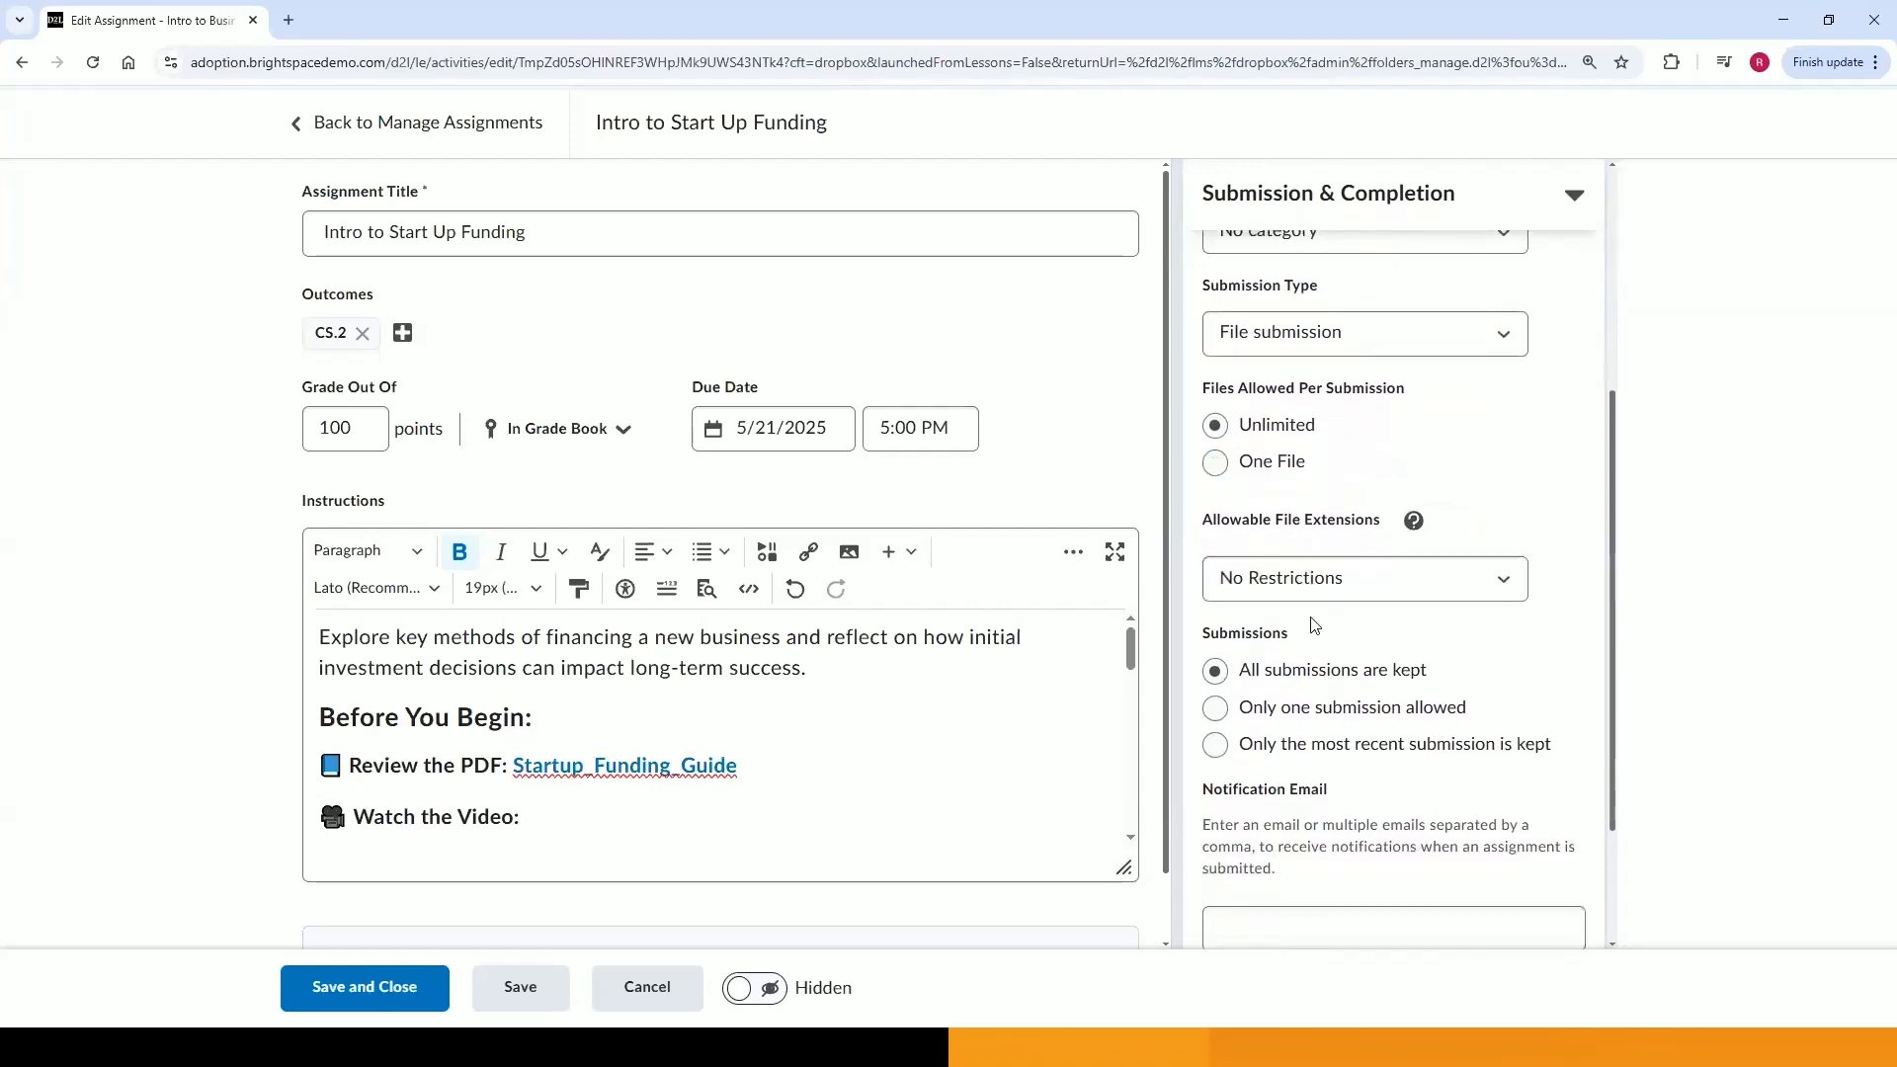
{"action": "left_click", "coordinate": [1358, 590]}
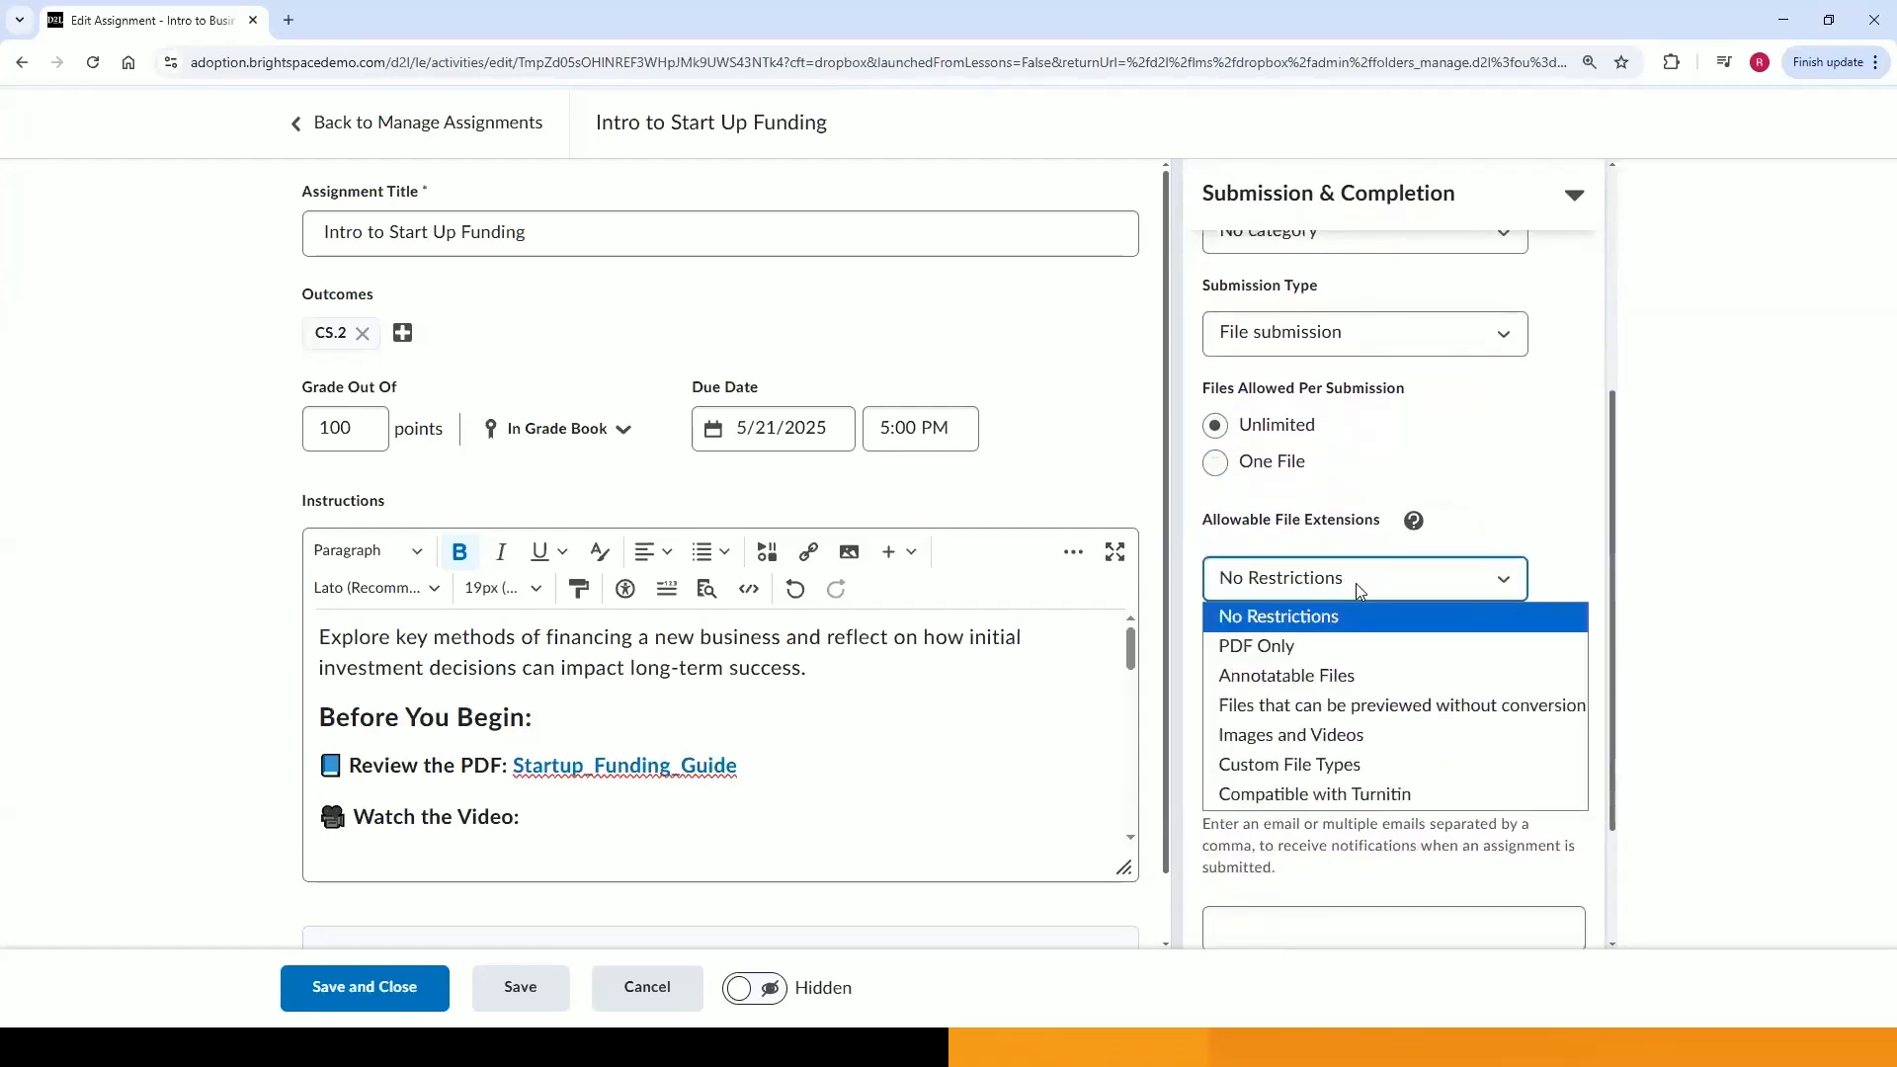
{"action": "left_click", "coordinate": [1359, 591]}
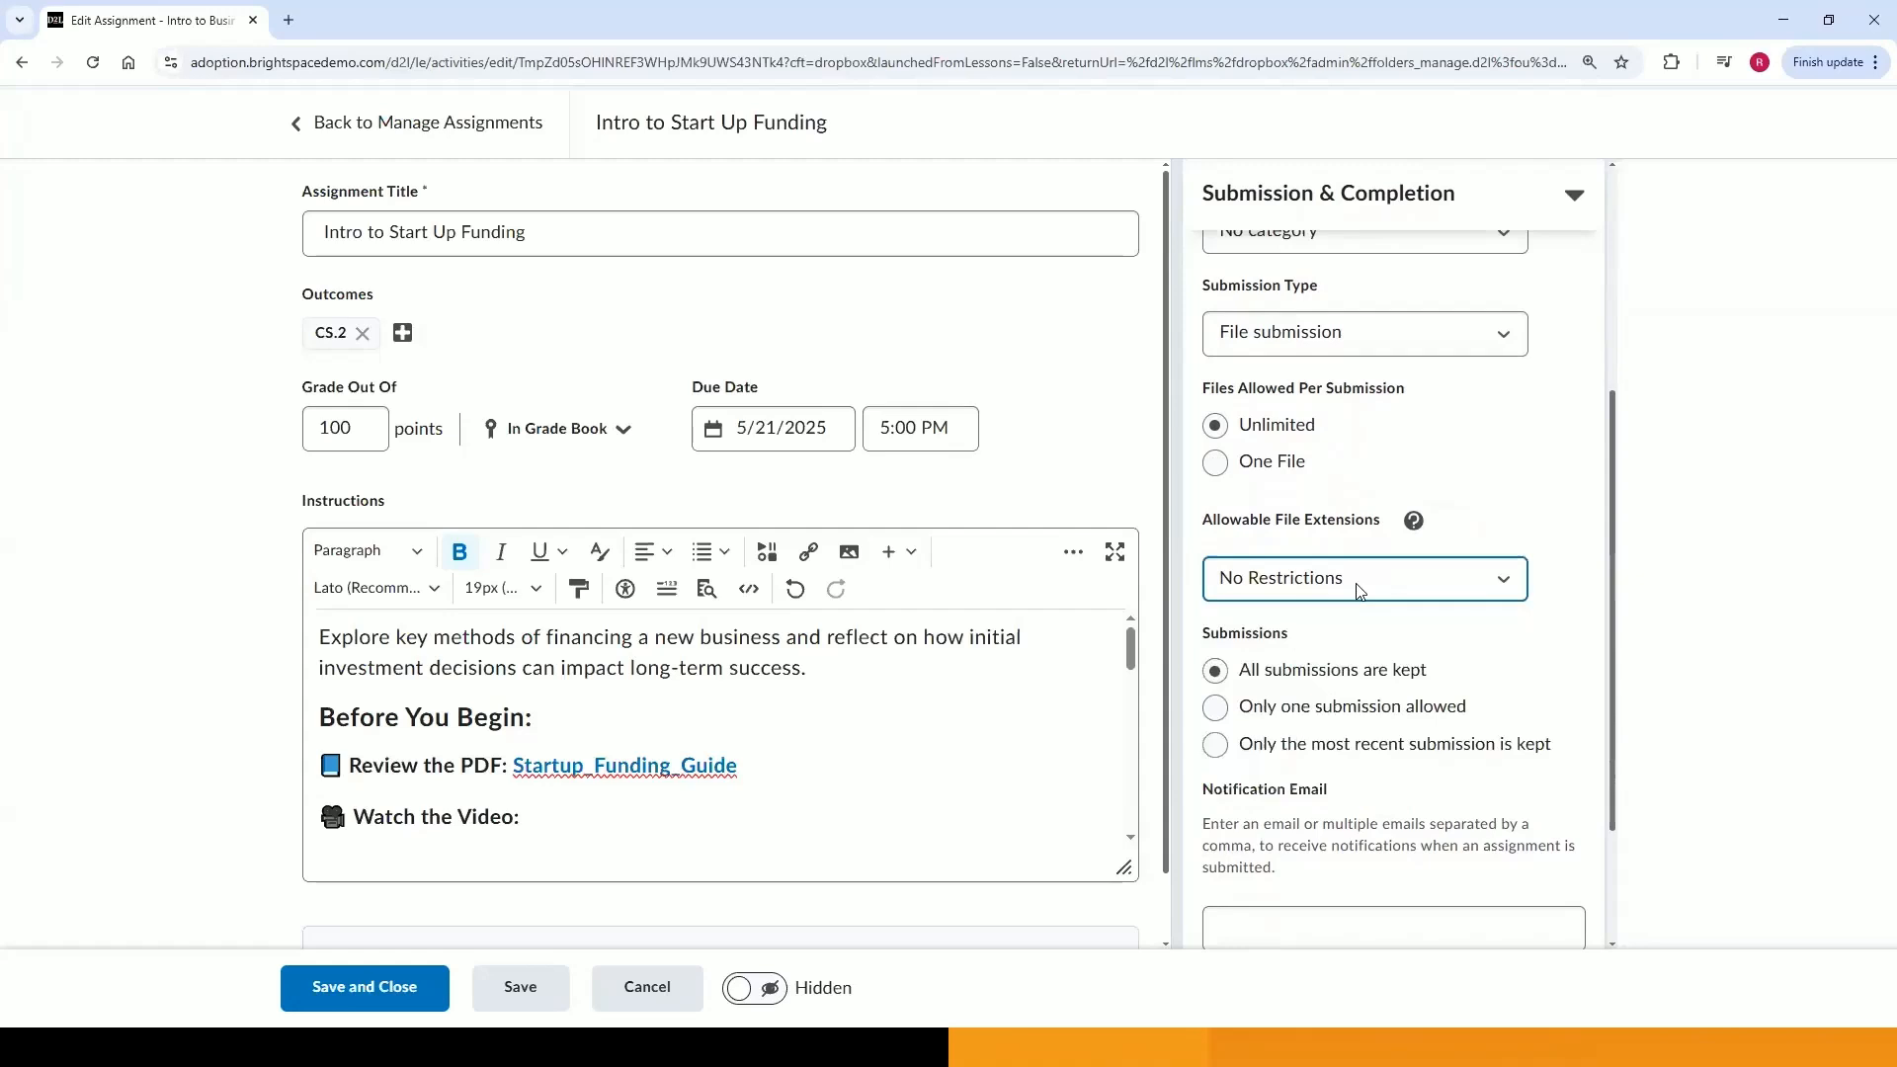
{"action": "scroll", "coordinate": [1359, 591], "scroll_direction": "down", "scroll_amount": 1}
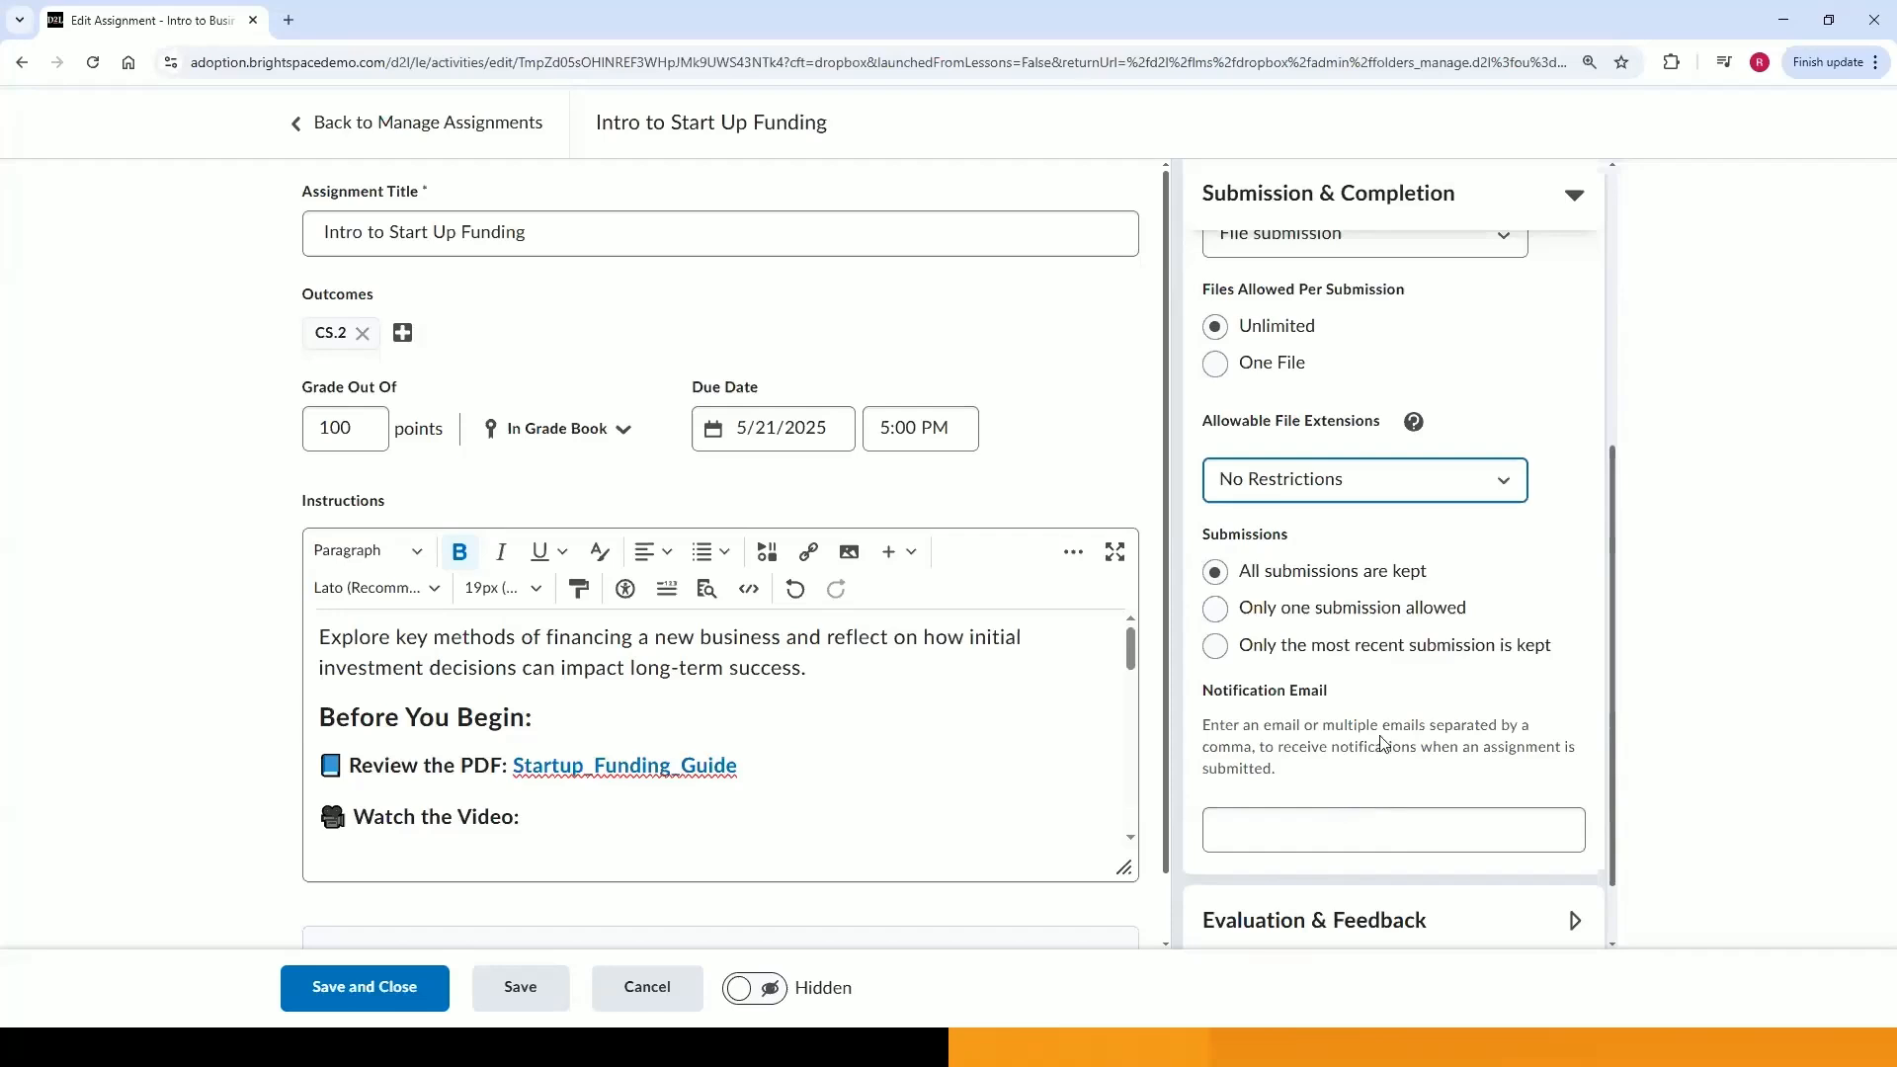
{"action": "scroll", "coordinate": [1383, 740], "scroll_direction": "up", "scroll_amount": 2}
Try the Text, On paper and Observed in person submission types, then restore File submission.
{"action": "left_click", "coordinate": [1389, 443]}
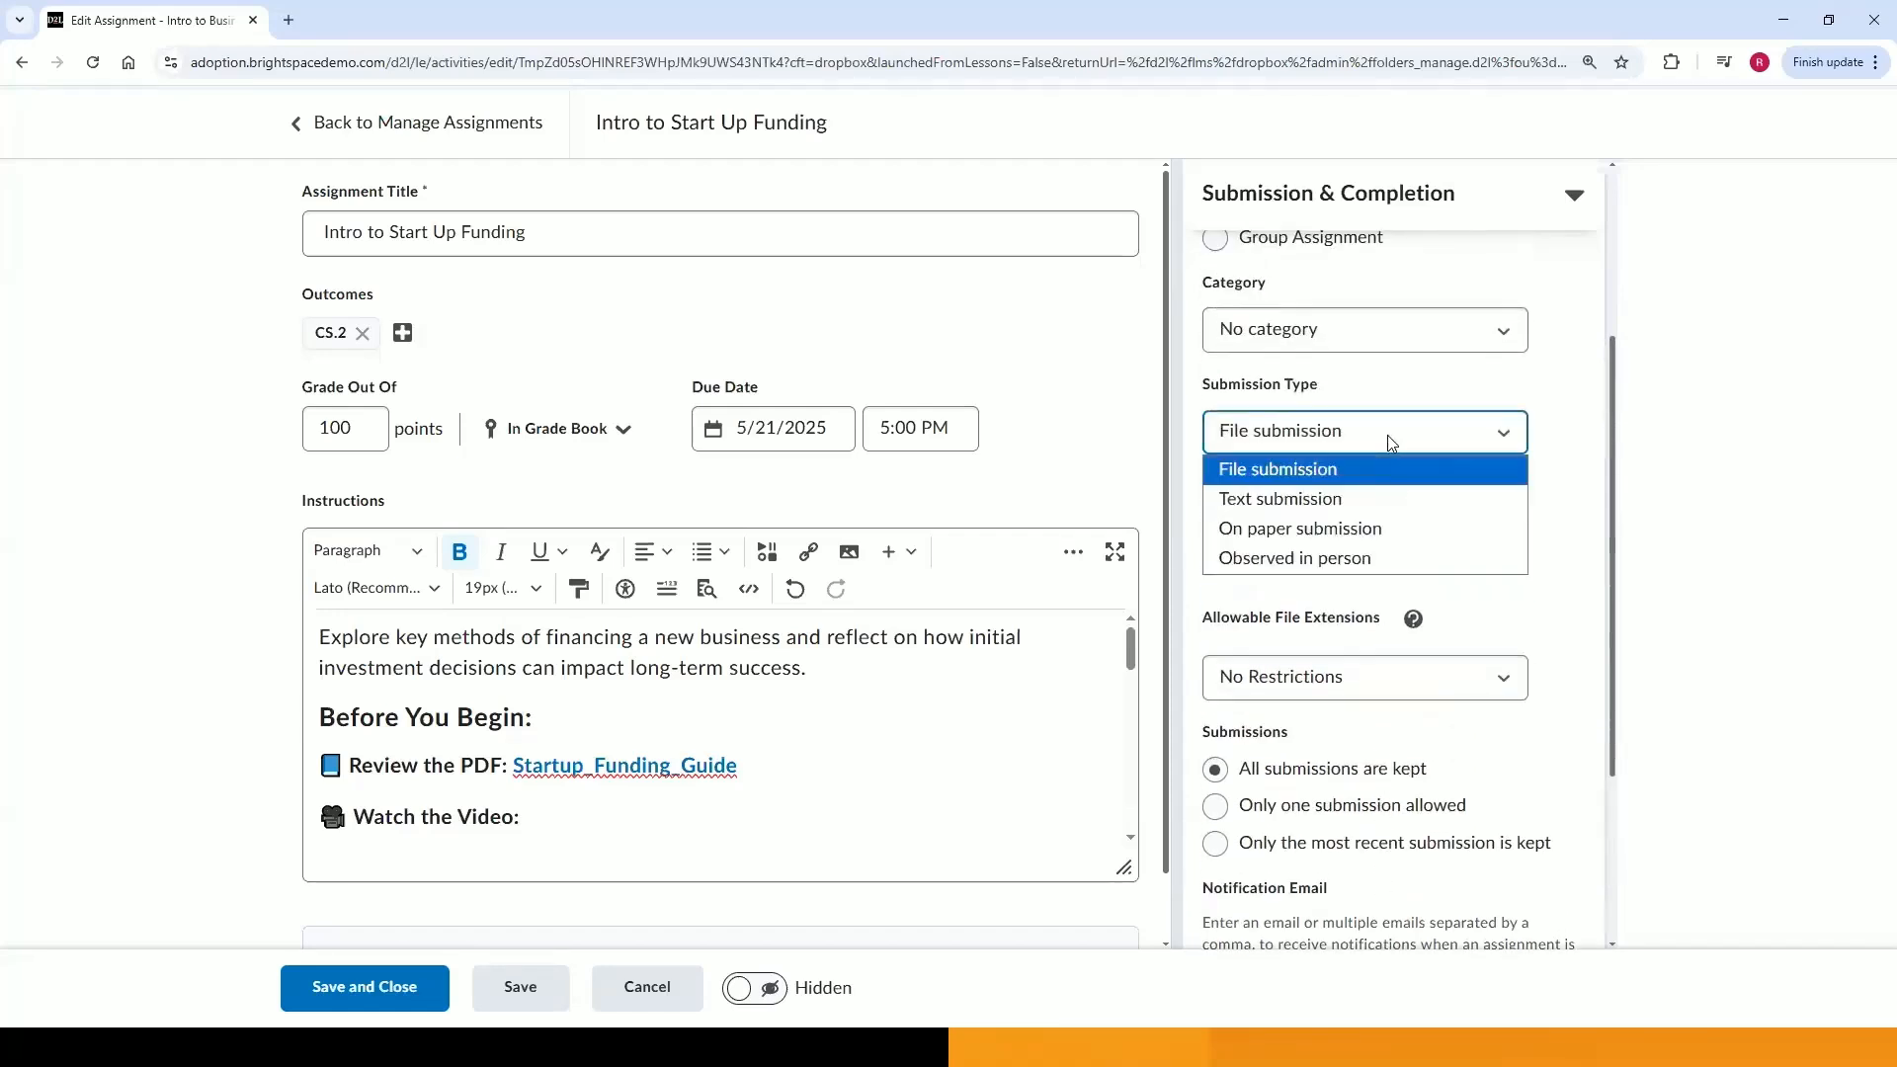
{"action": "left_click", "coordinate": [1379, 496]}
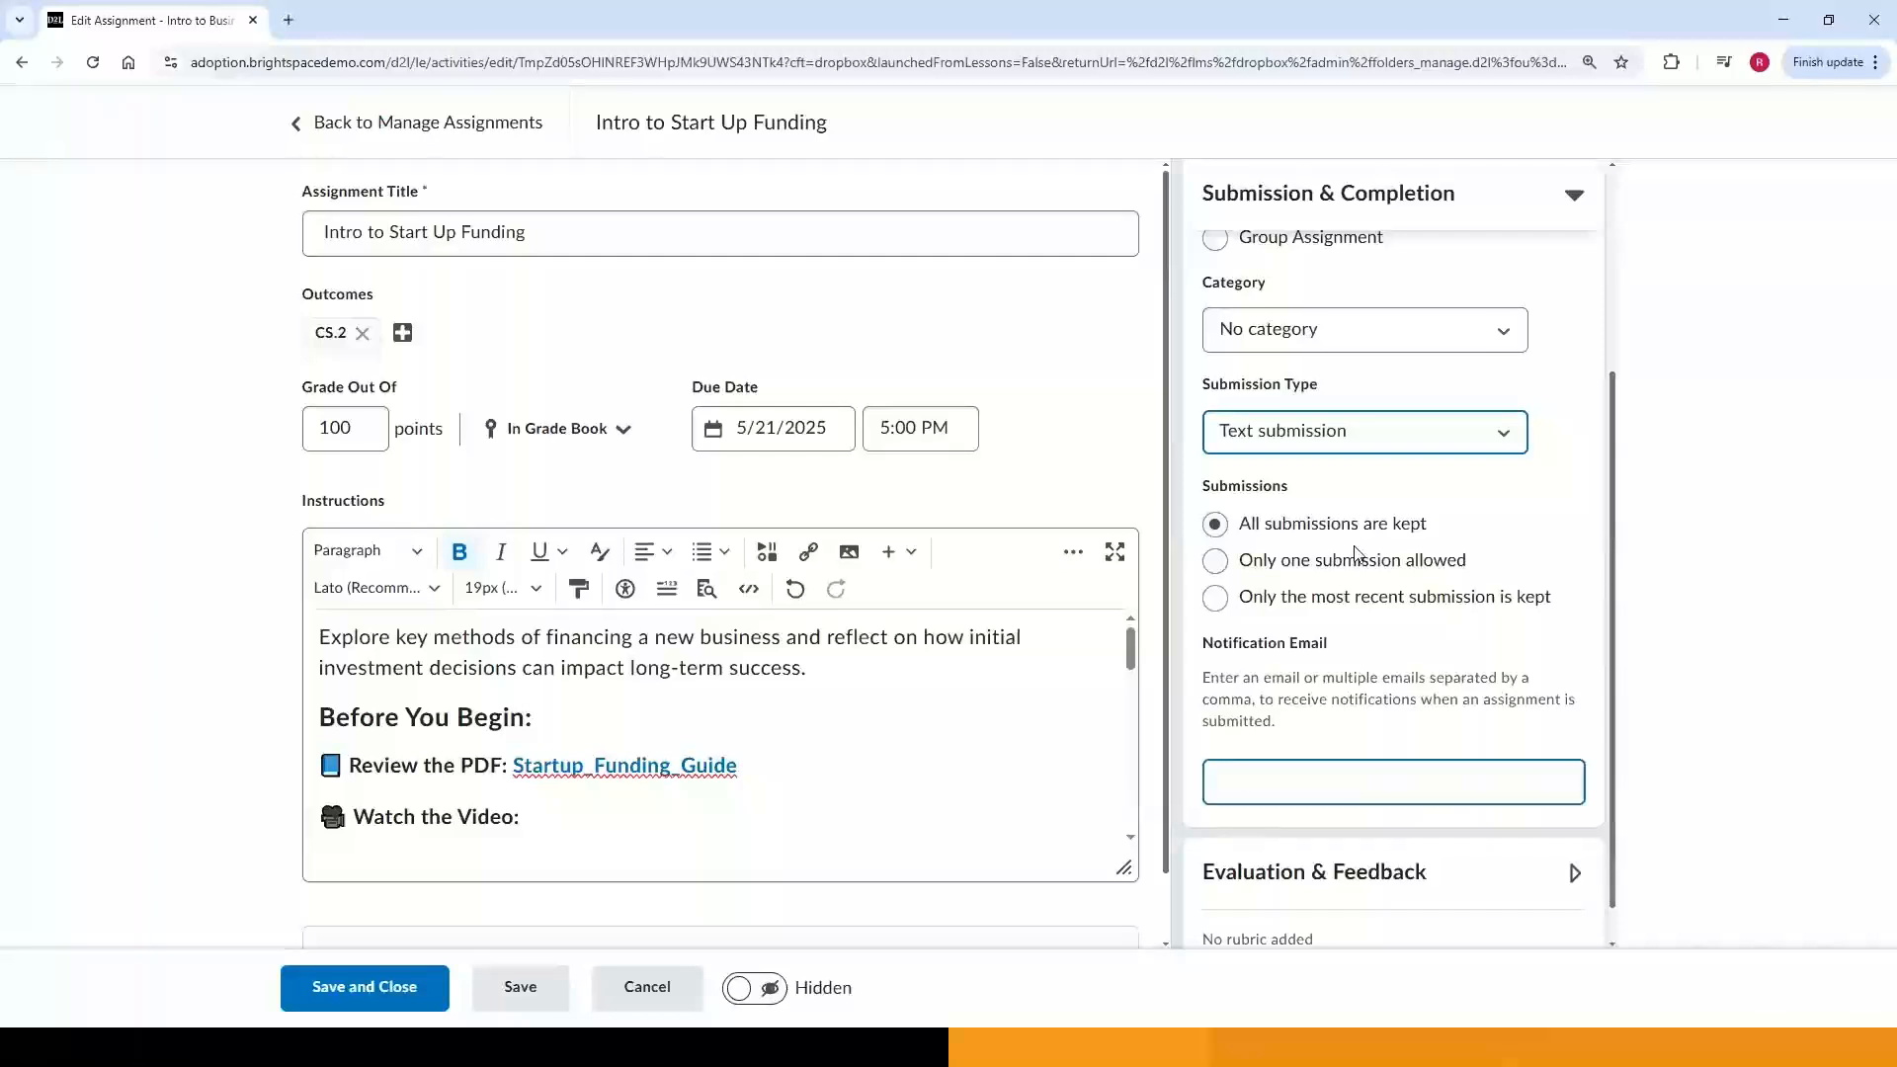
{"action": "left_click", "coordinate": [1489, 451]}
{"action": "left_click", "coordinate": [1485, 514]}
{"action": "left_click", "coordinate": [1492, 436]}
{"action": "left_click", "coordinate": [1450, 526]}
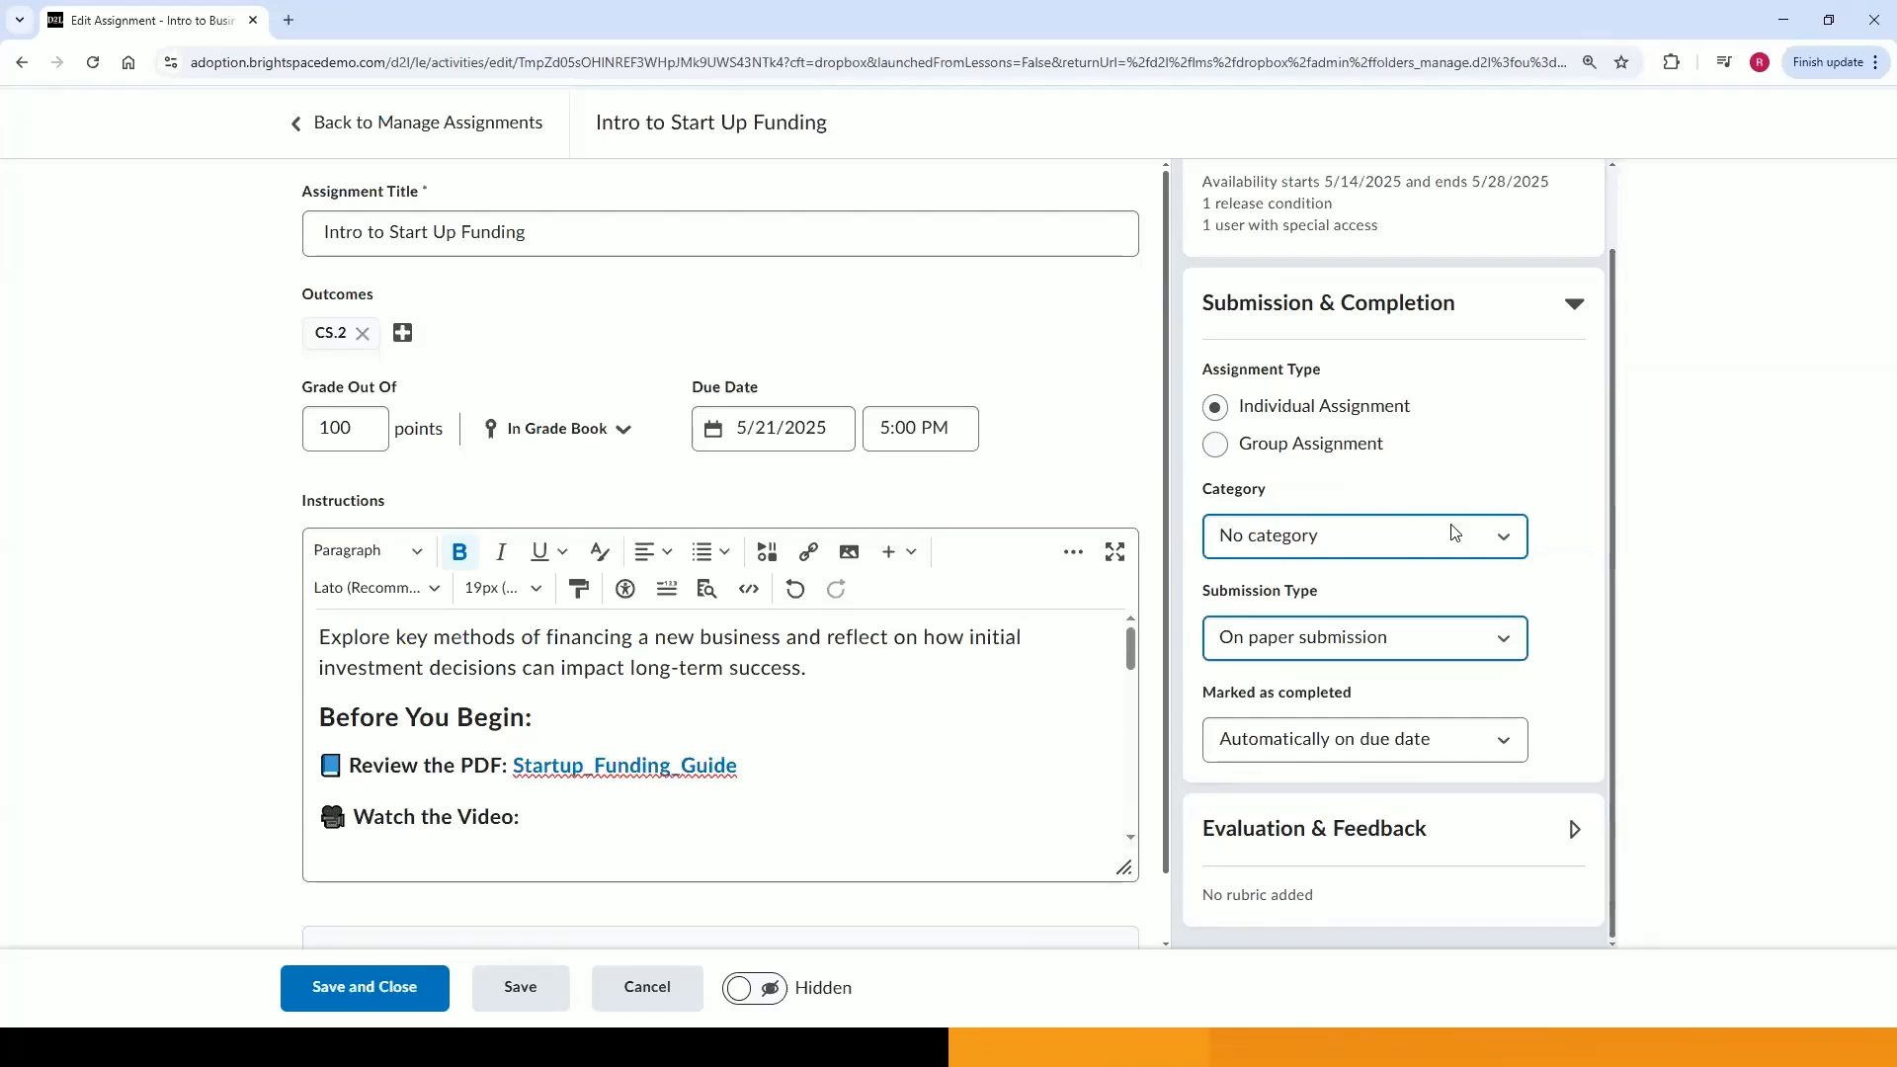
{"action": "left_click", "coordinate": [1443, 646]}
{"action": "left_click", "coordinate": [1422, 762]}
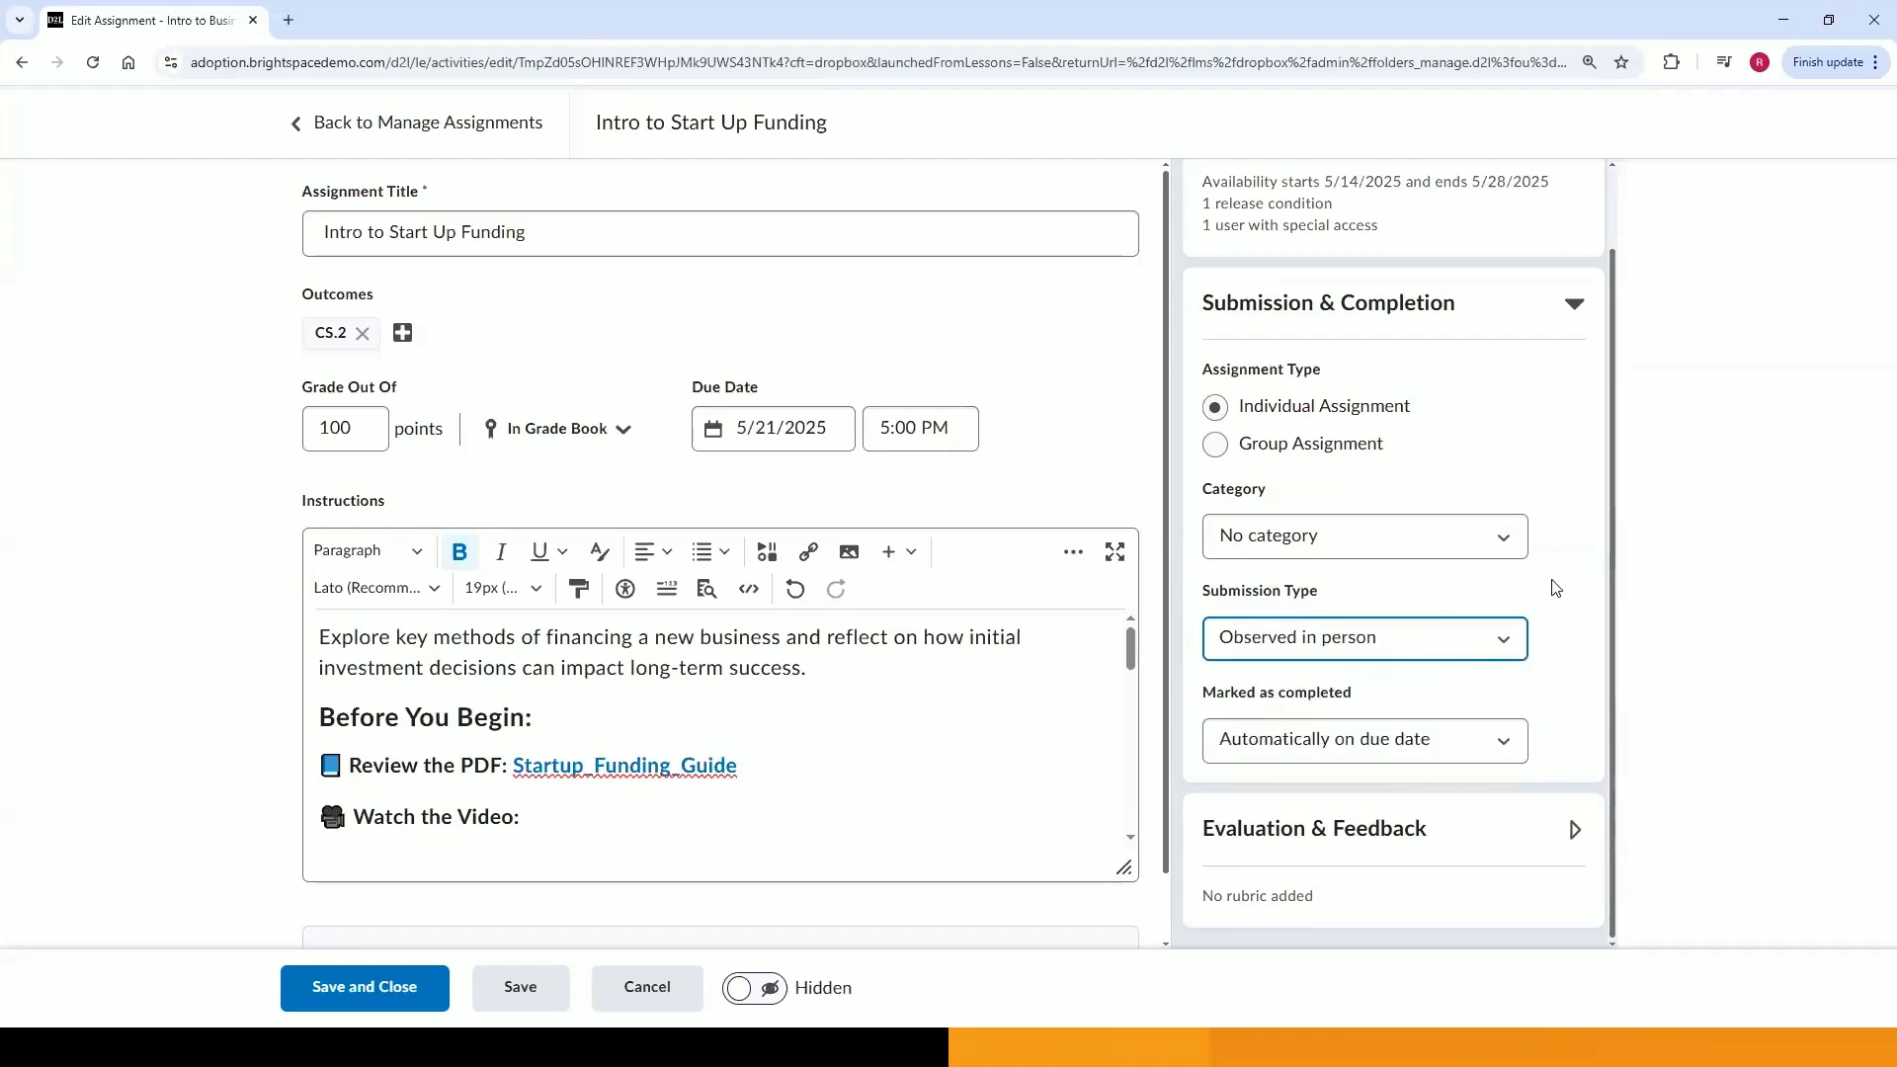
{"action": "left_click", "coordinate": [1500, 644]}
{"action": "left_click", "coordinate": [1493, 675]}
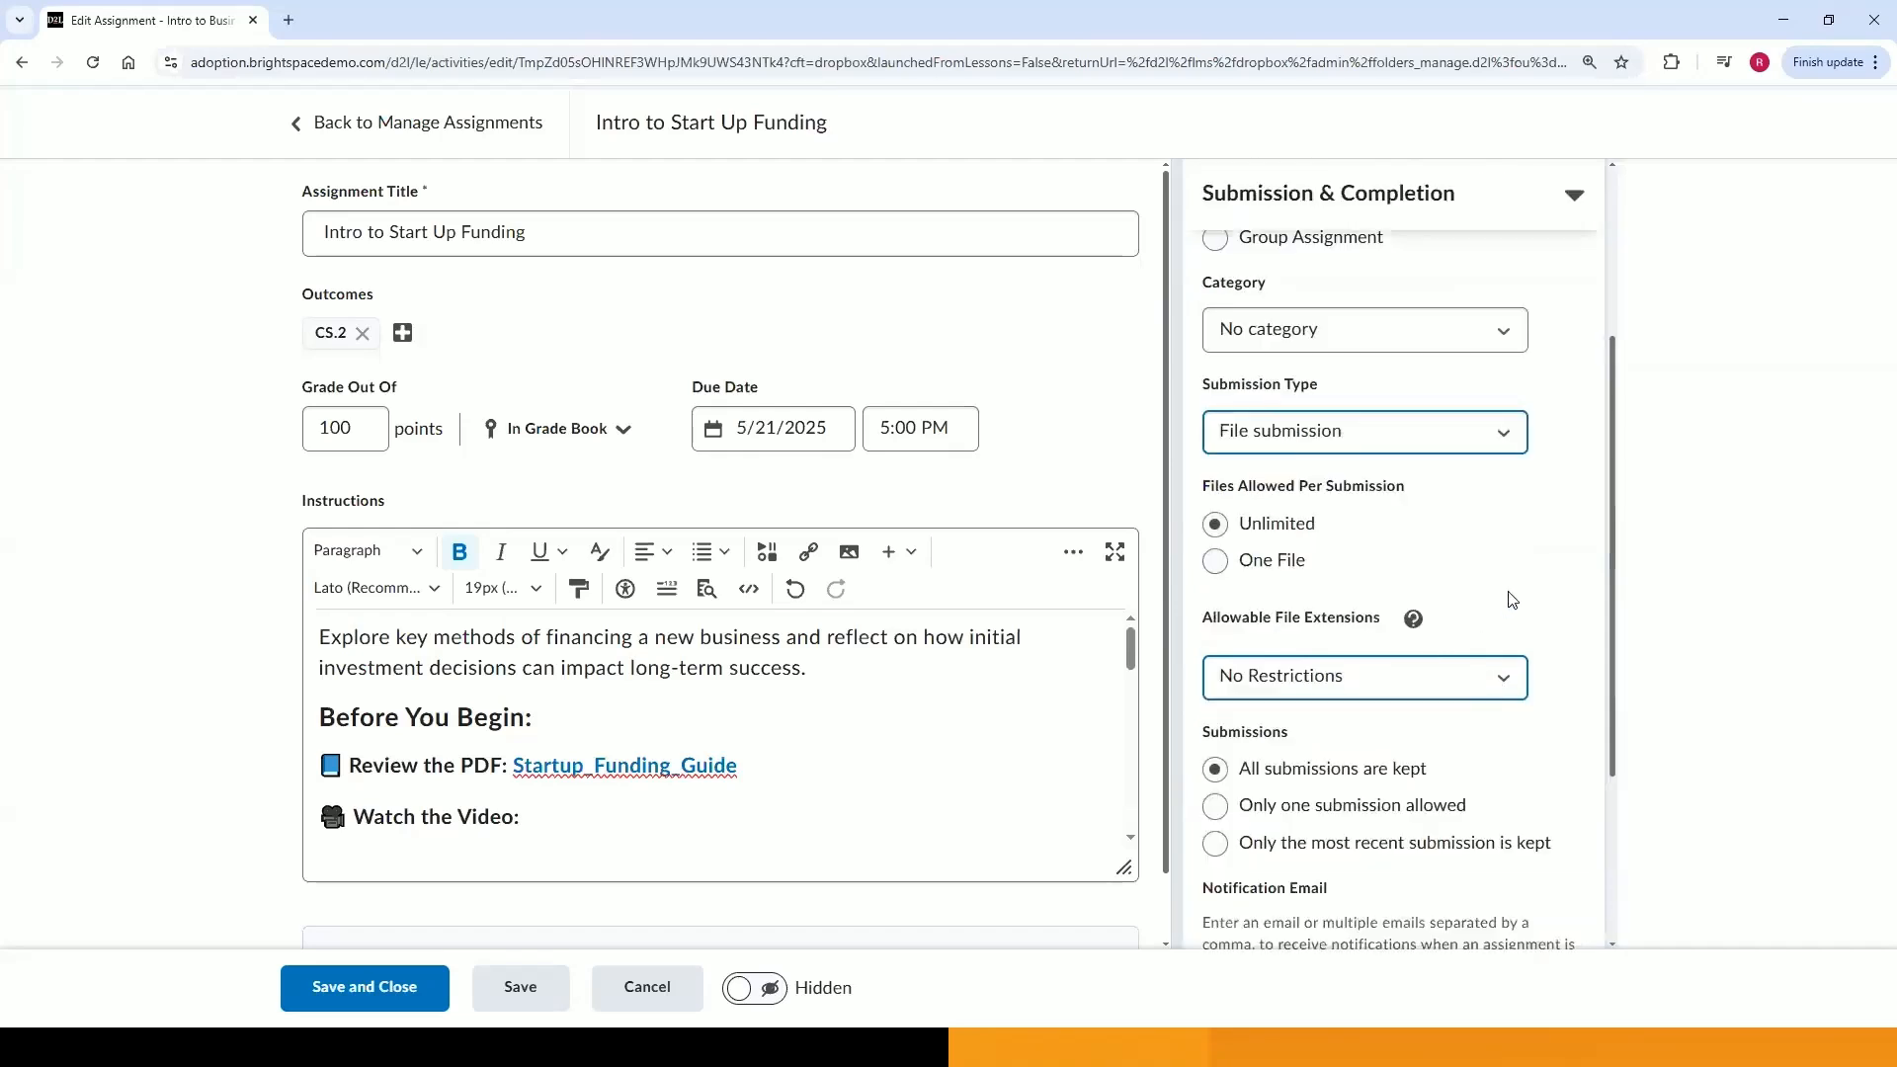
{"action": "scroll", "coordinate": [1528, 578], "scroll_direction": "down", "scroll_amount": 1}
{"action": "scroll", "coordinate": [1528, 579], "scroll_direction": "down", "scroll_amount": 3}
{"action": "scroll", "coordinate": [1528, 578], "scroll_direction": "up", "scroll_amount": 1}
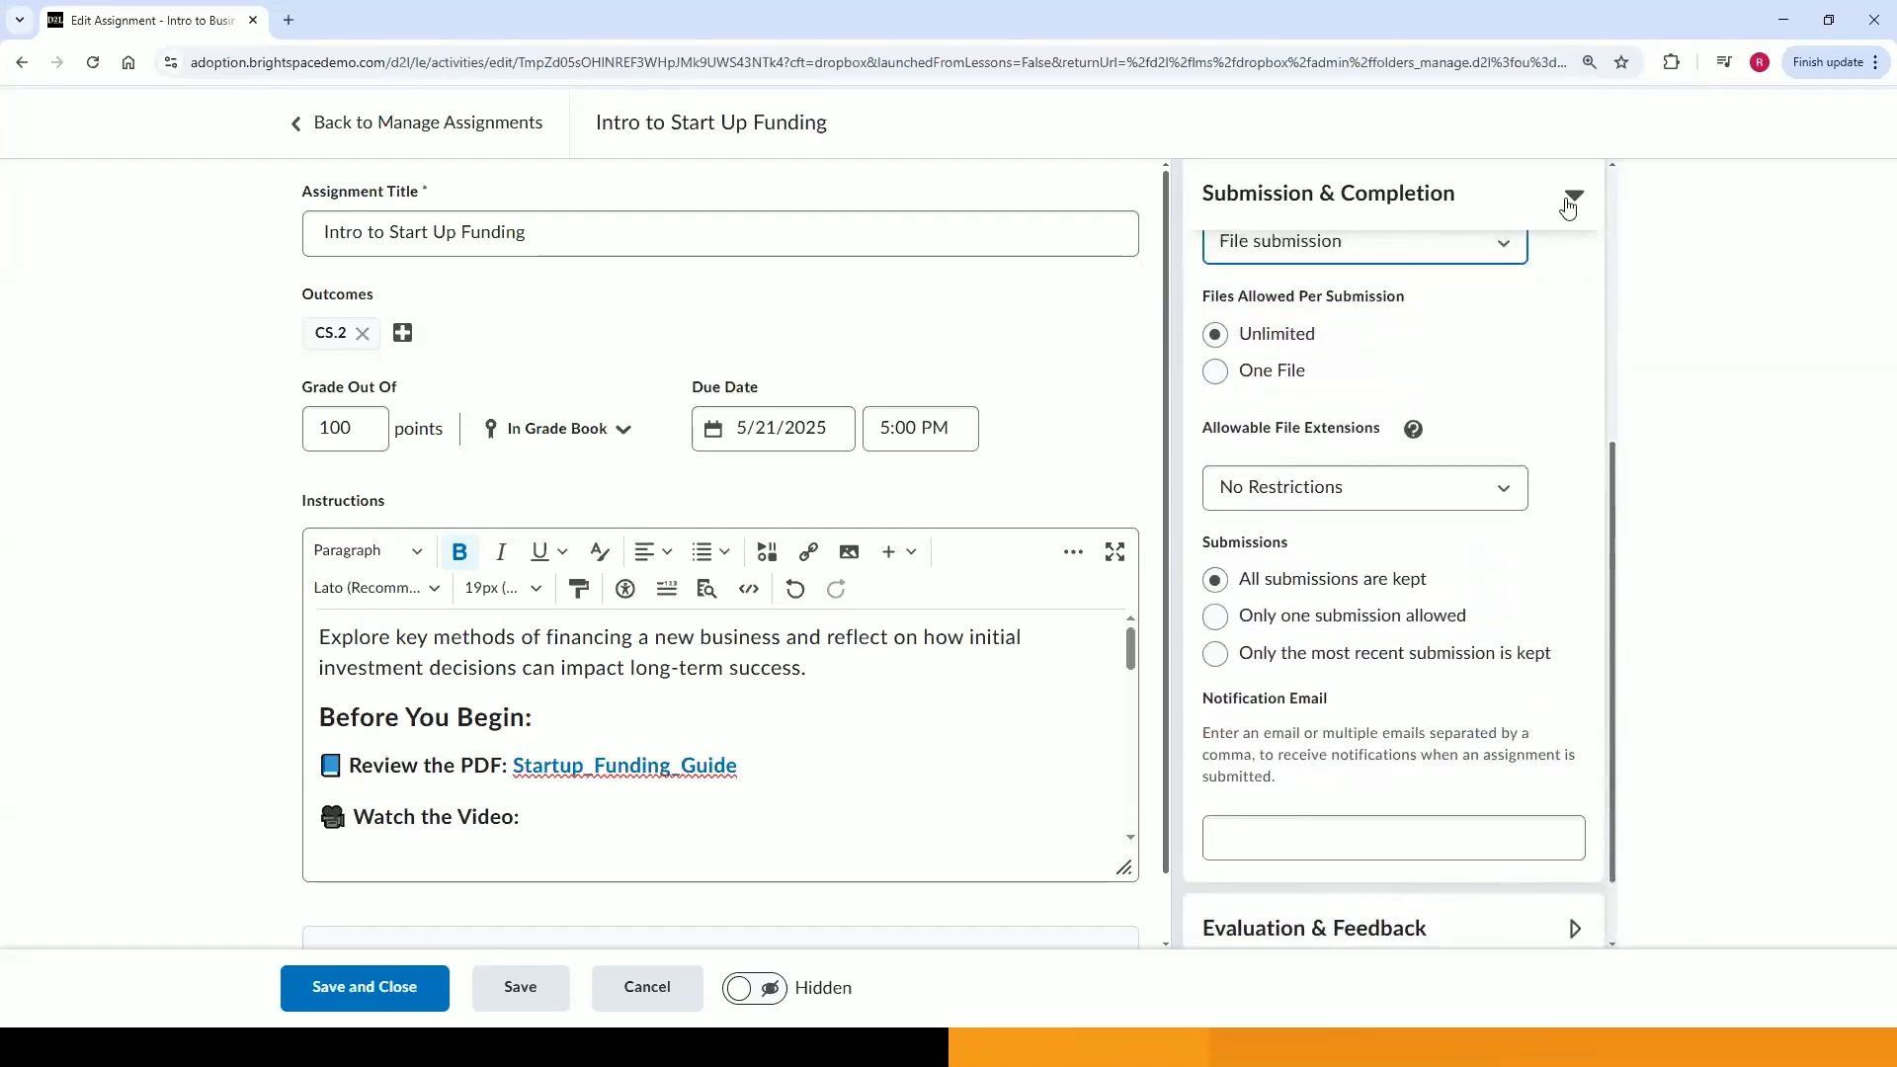
Open Evaluation & Feedback and attach the existing Financing a Business rubric.
{"action": "left_click", "coordinate": [1570, 201]}
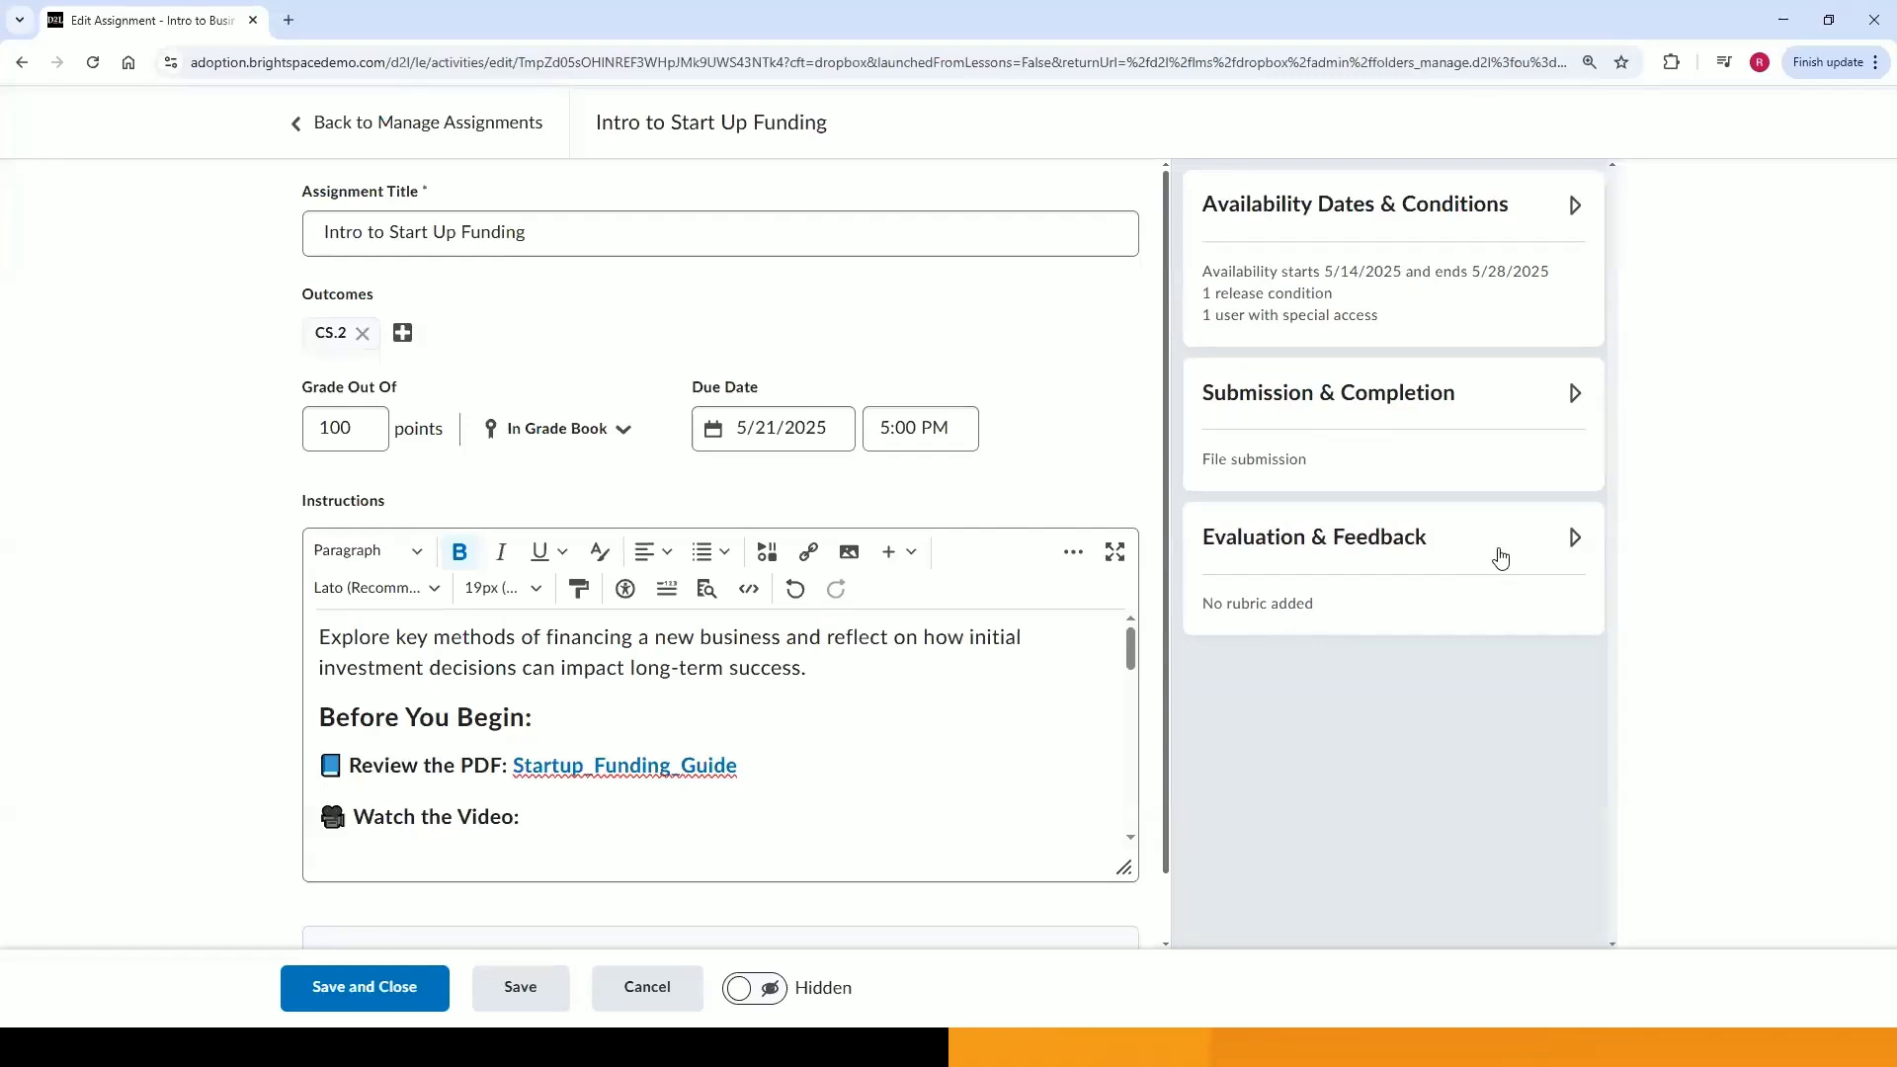
{"action": "left_click", "coordinate": [1499, 558]}
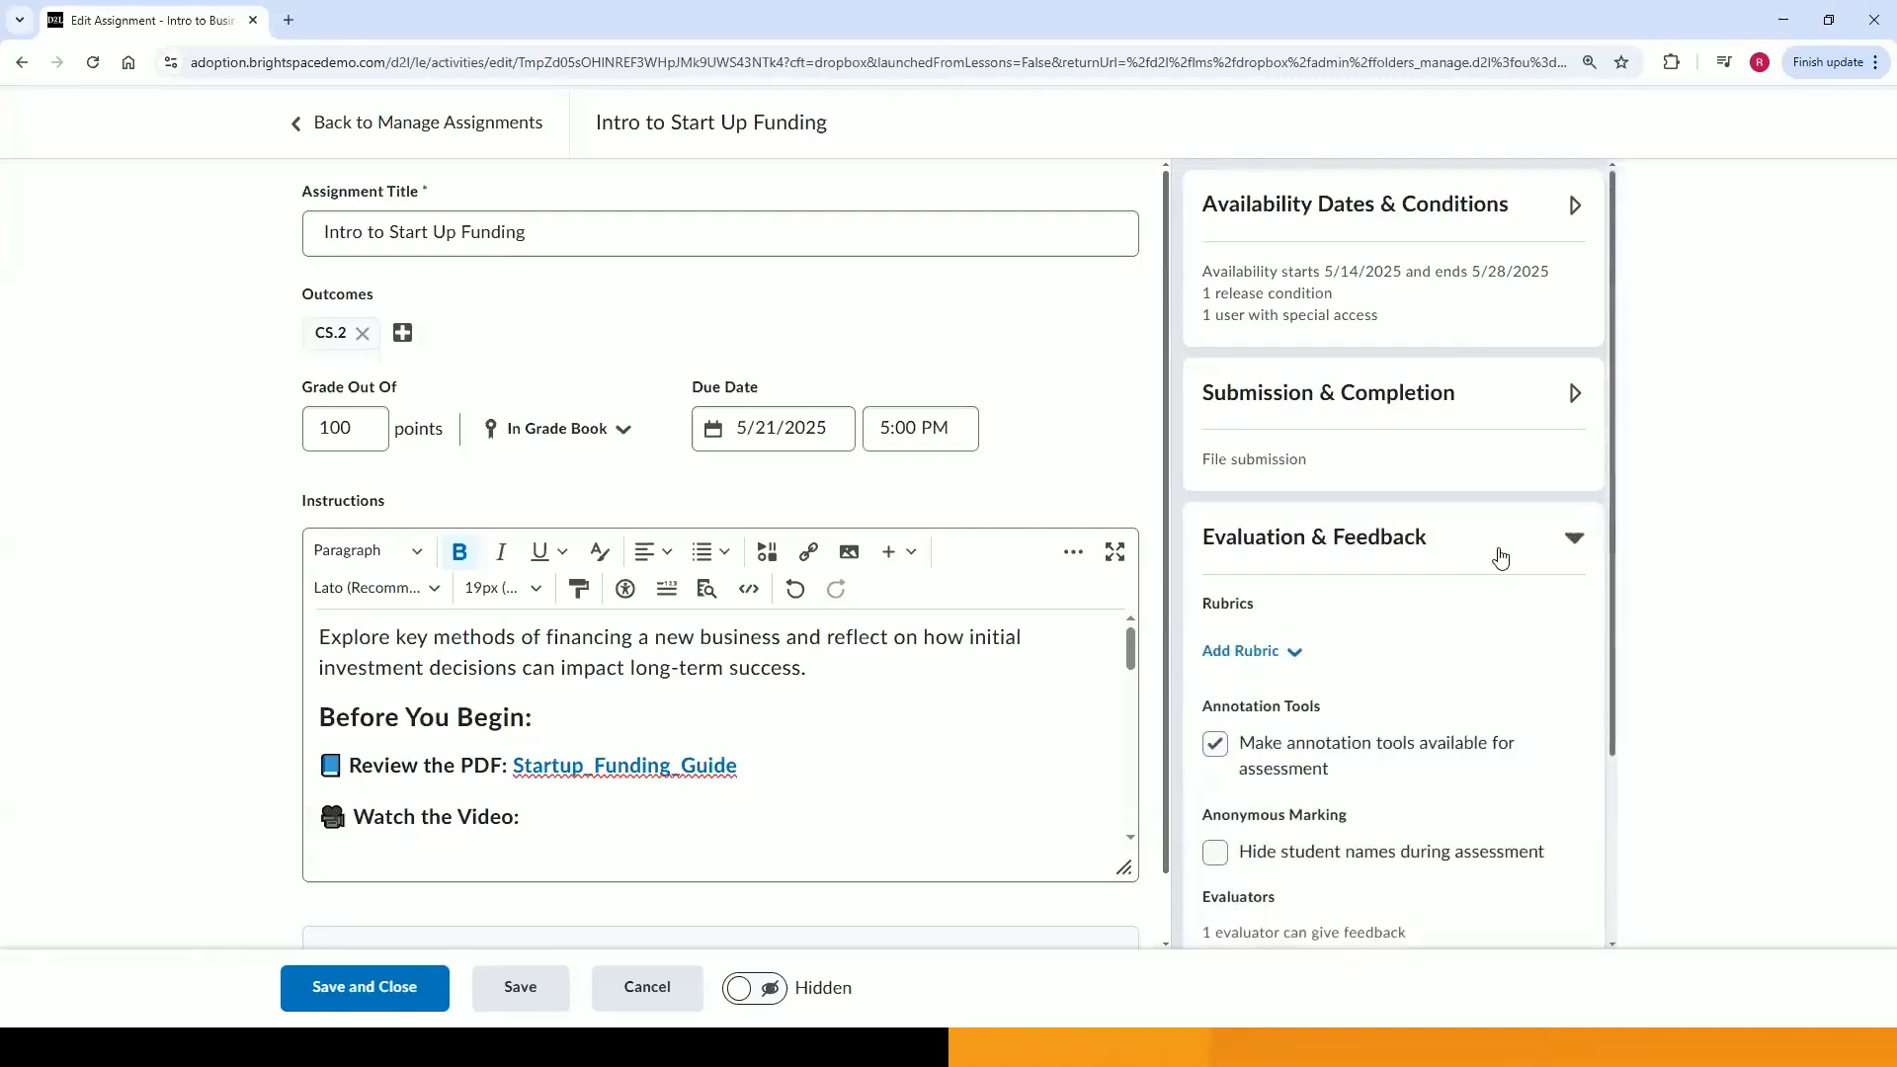
{"action": "scroll", "coordinate": [1500, 558], "scroll_direction": "down", "scroll_amount": 1}
{"action": "left_click", "coordinate": [1249, 565]}
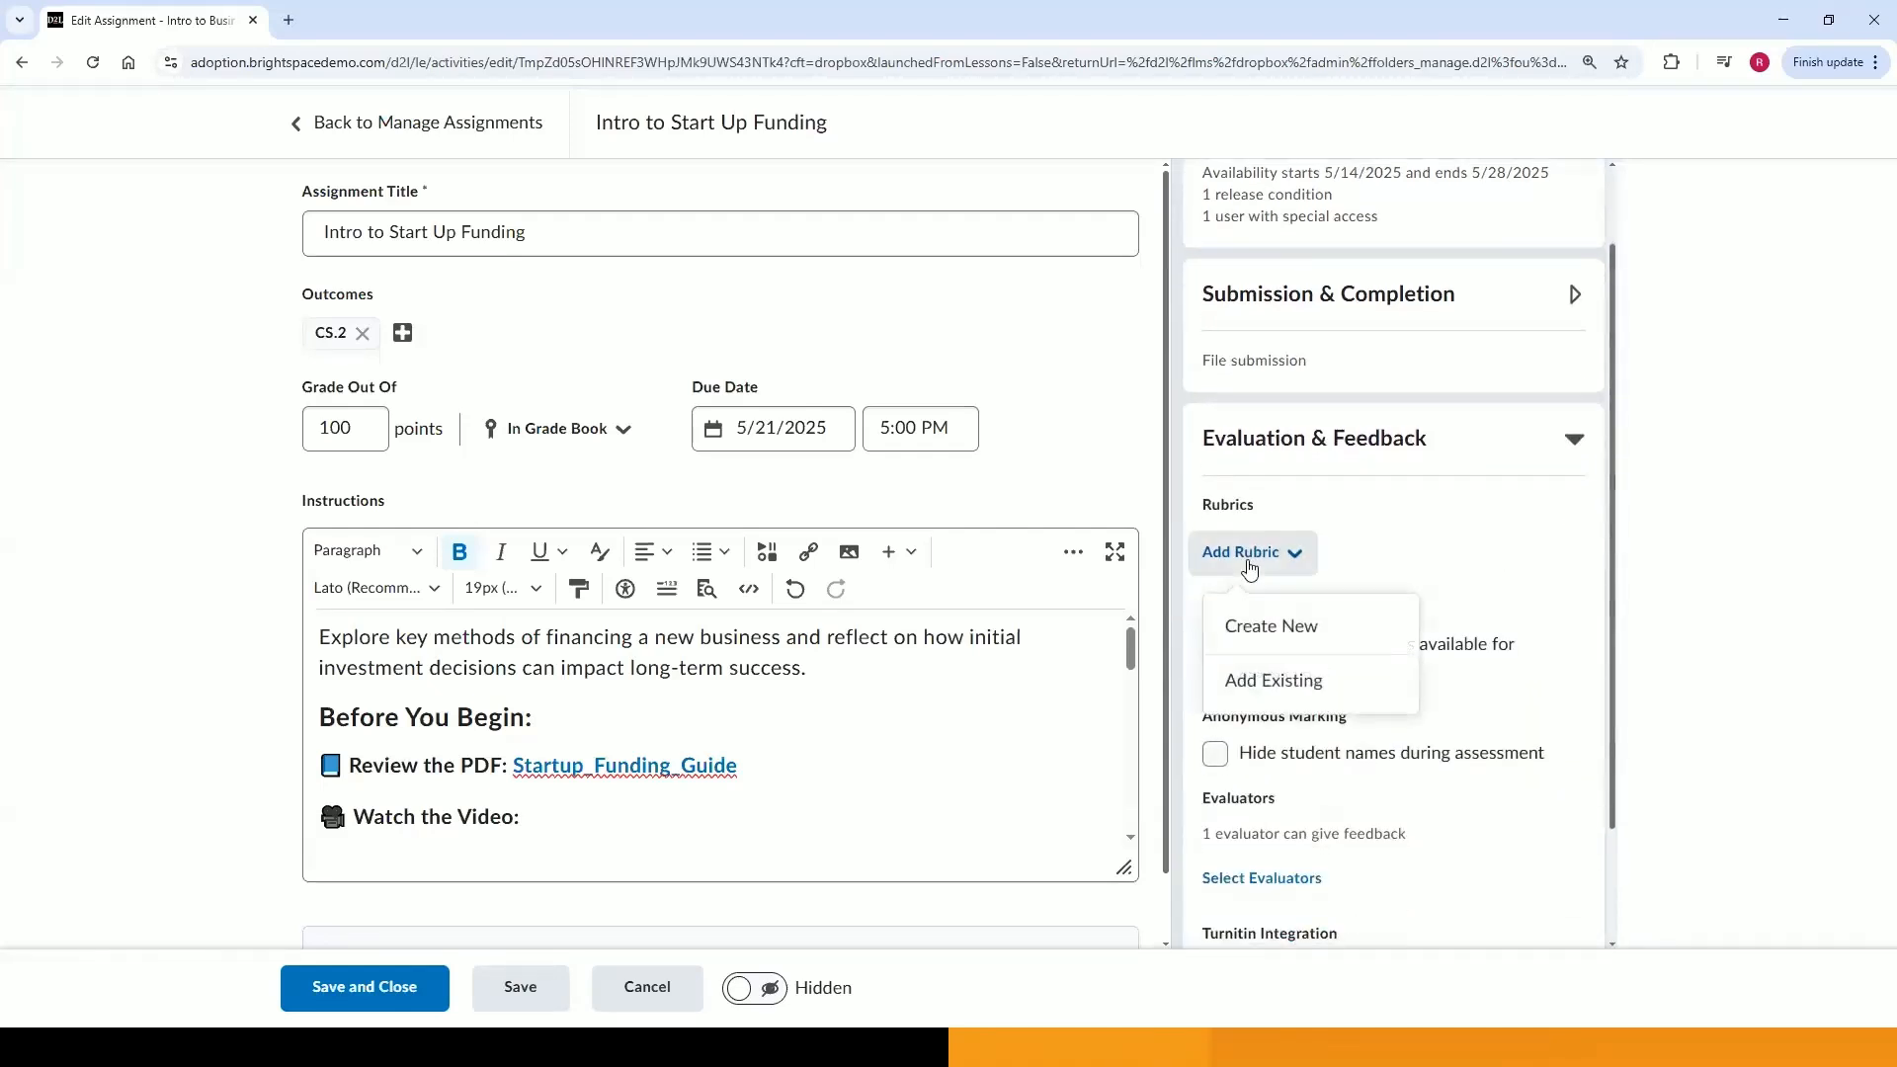
{"action": "left_click", "coordinate": [1249, 681]}
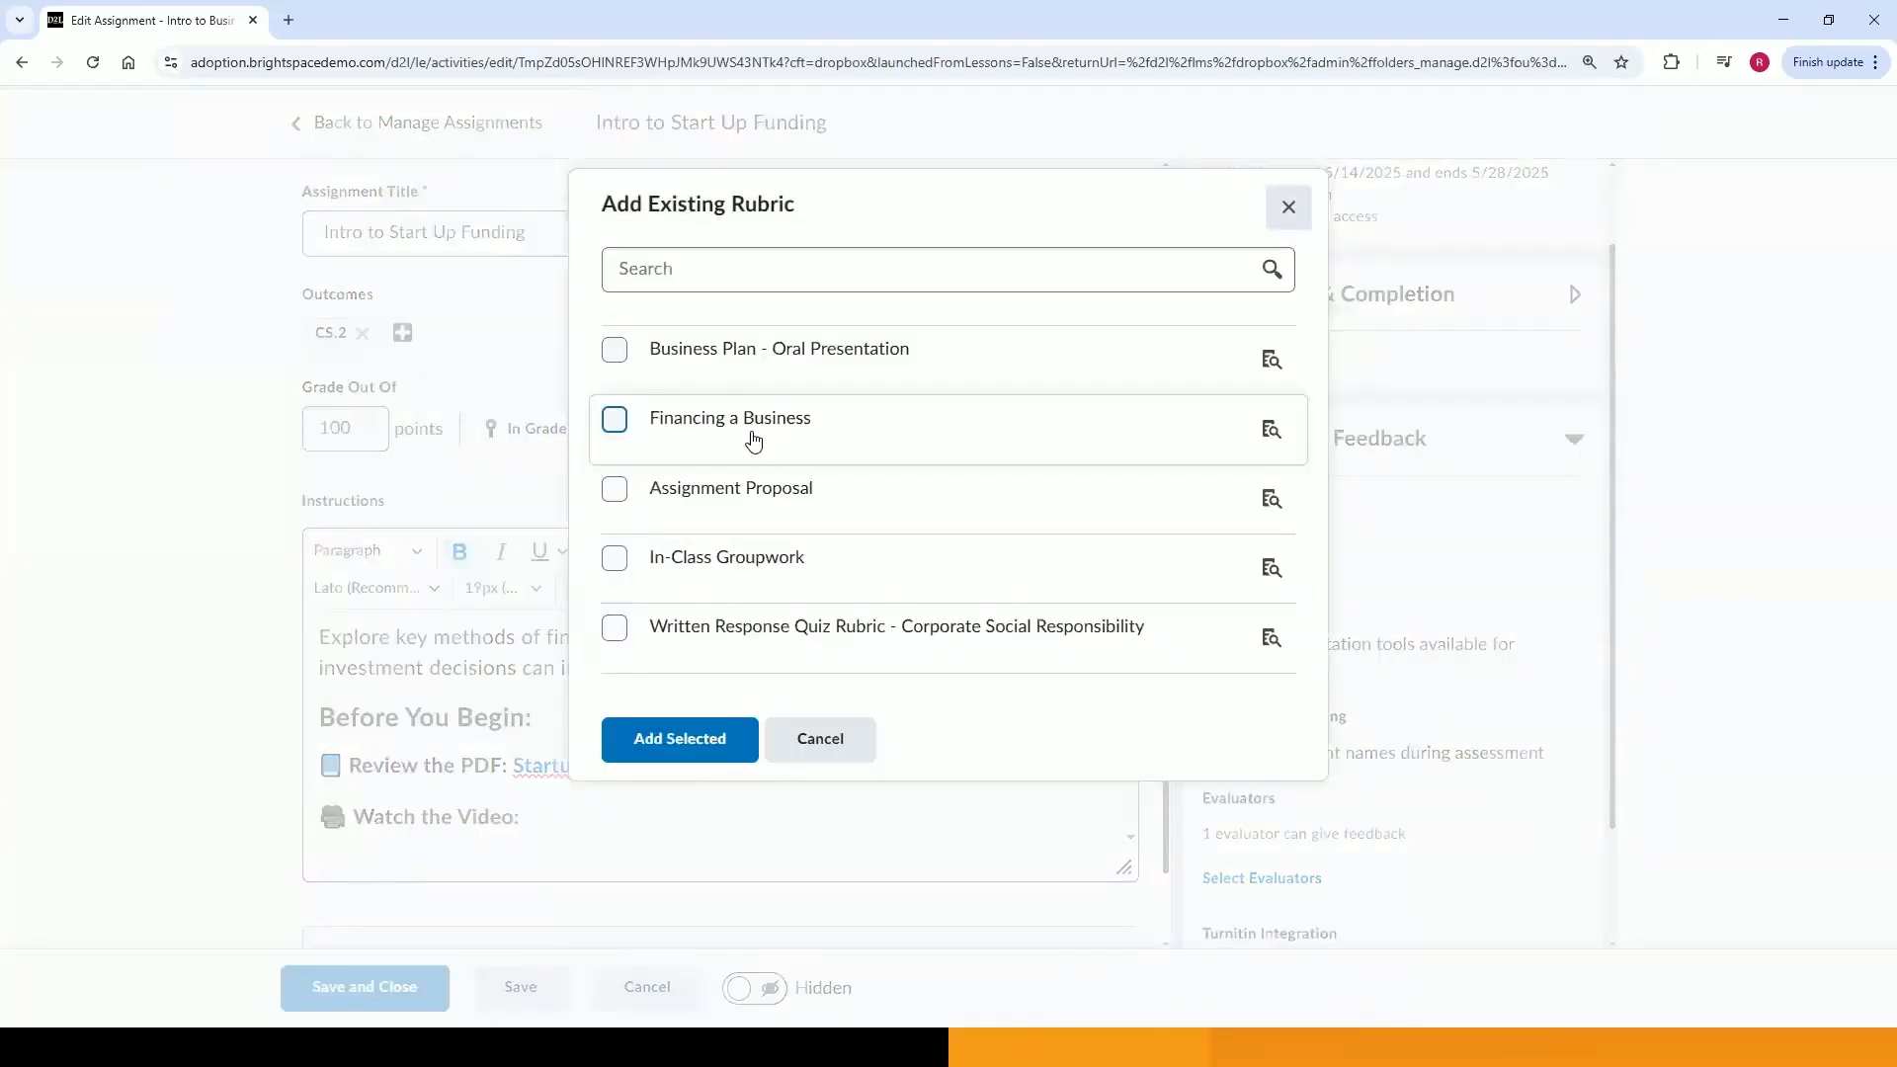
{"action": "left_click", "coordinate": [754, 440]}
{"action": "left_click", "coordinate": [704, 741]}
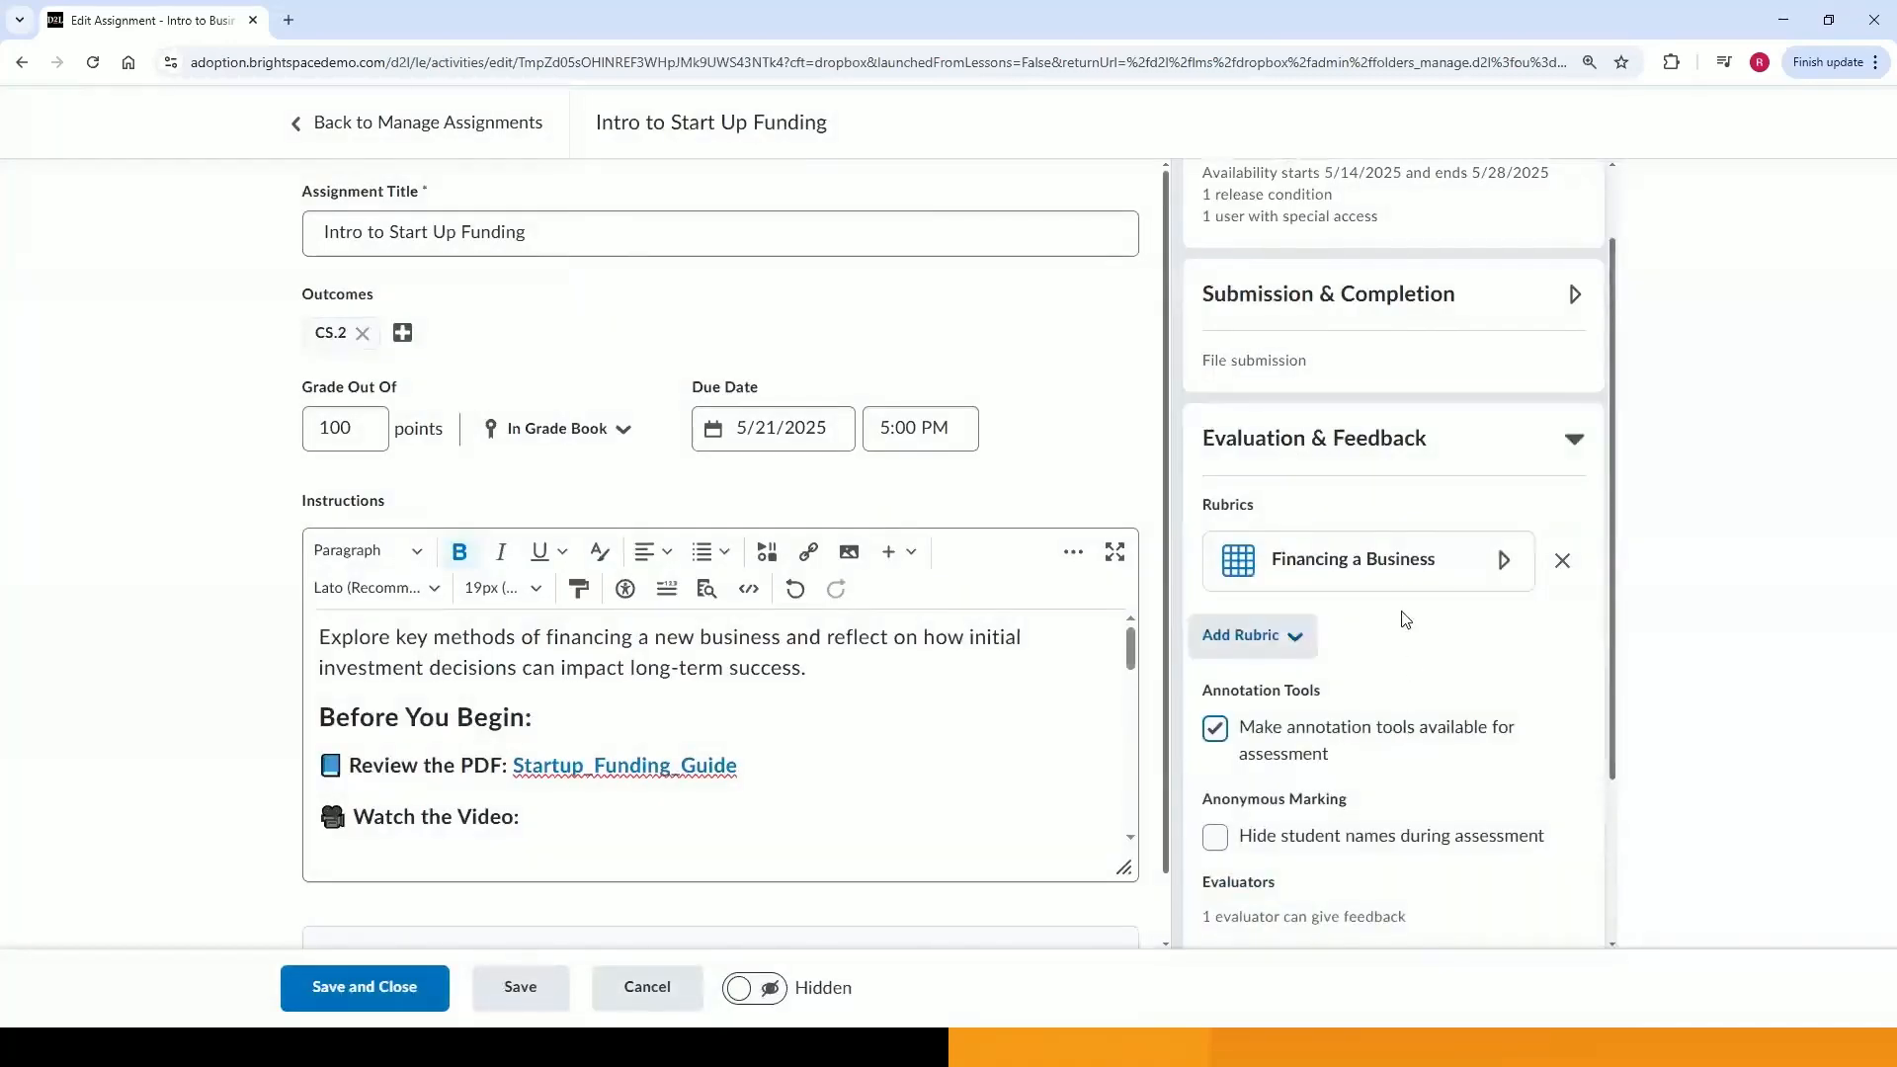
Preview the attached rubric and inspect the selected evaluators.
{"action": "left_click", "coordinate": [1399, 571]}
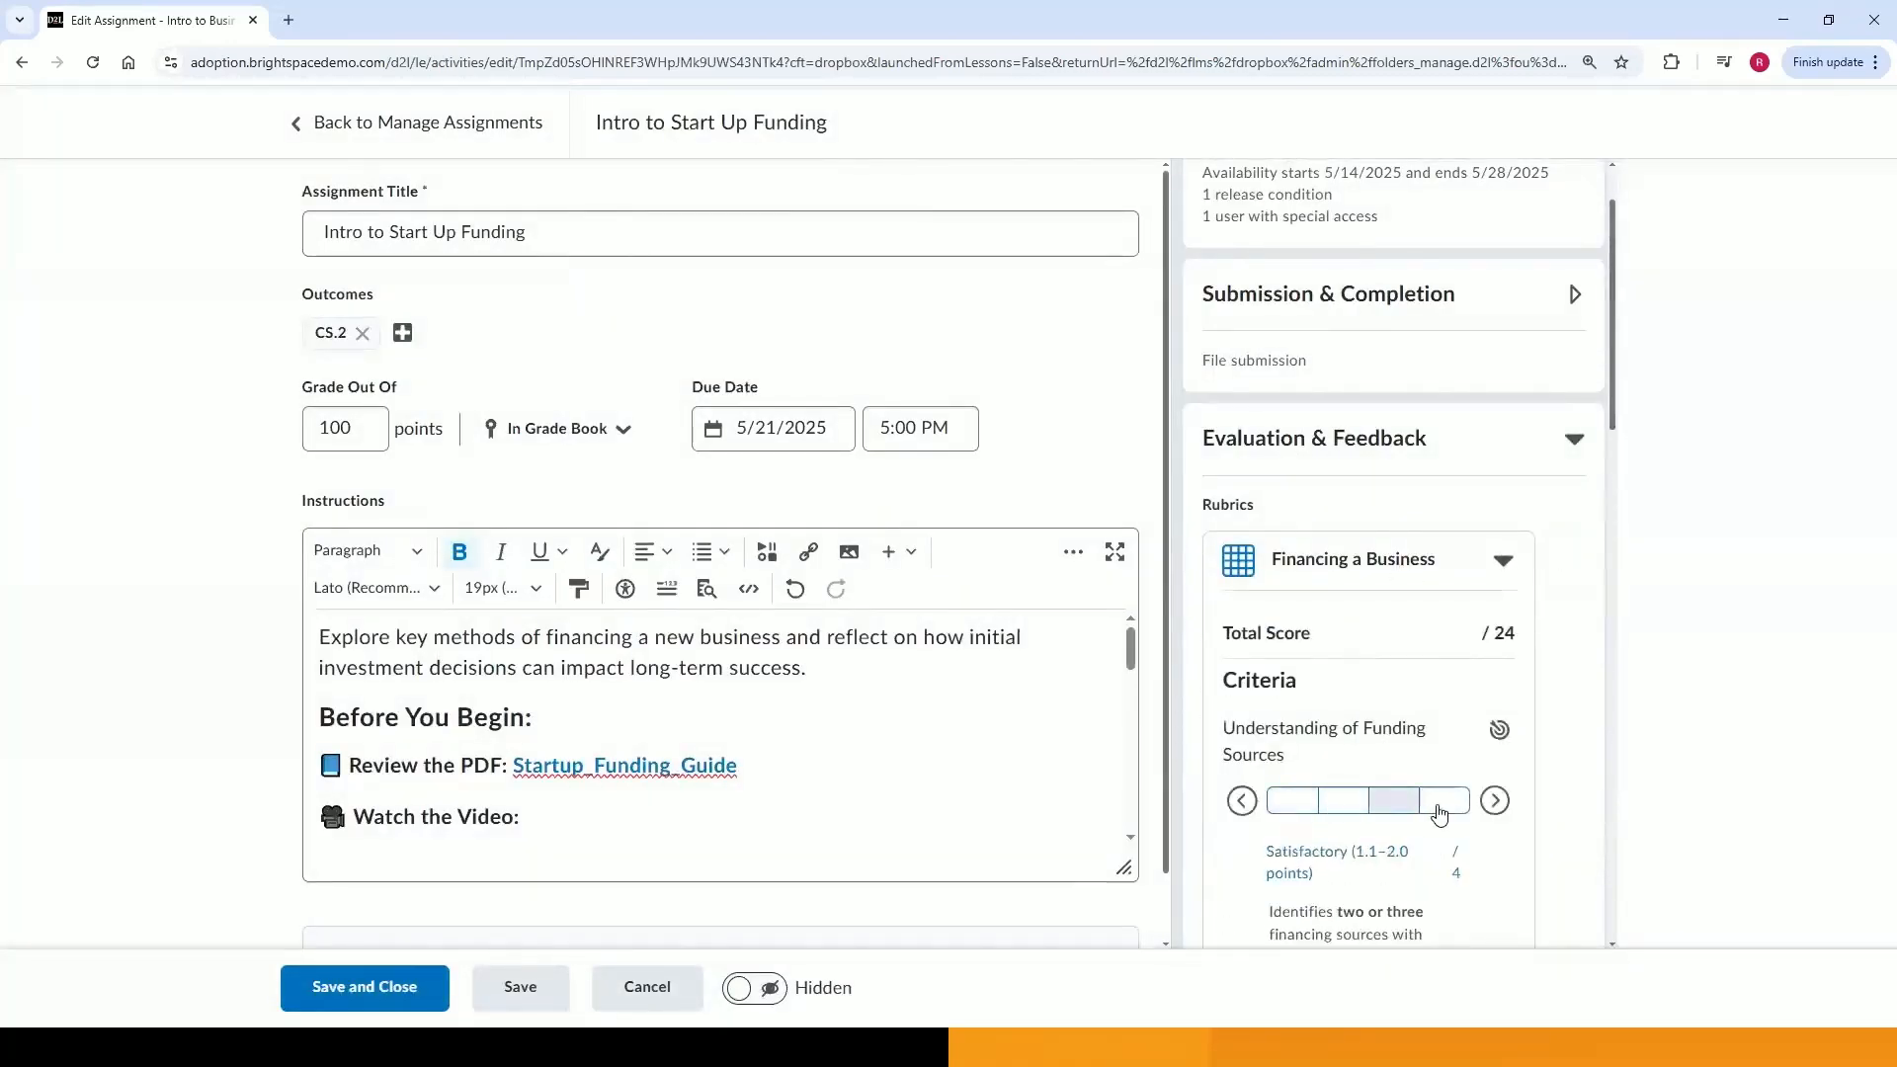
{"action": "left_click", "coordinate": [1431, 569]}
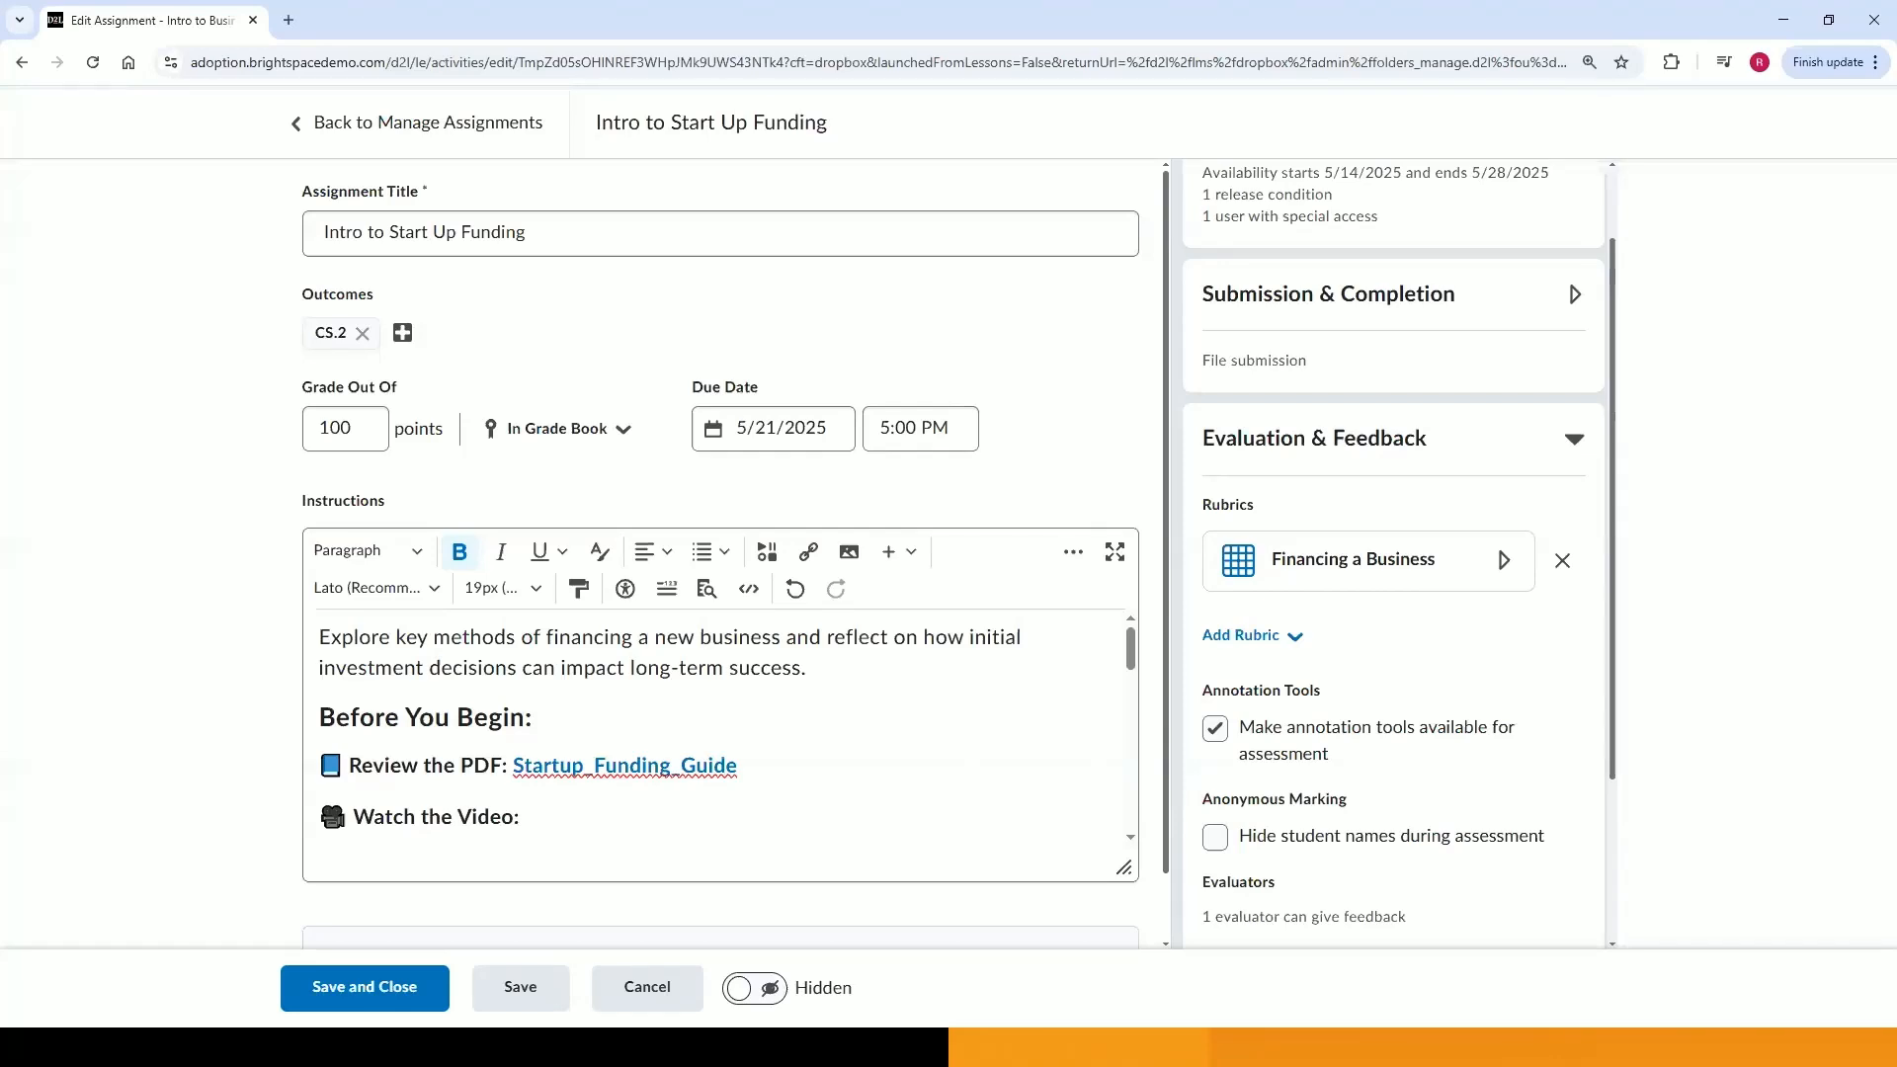
{"action": "scroll", "coordinate": [1526, 700], "scroll_direction": "down", "scroll_amount": 3}
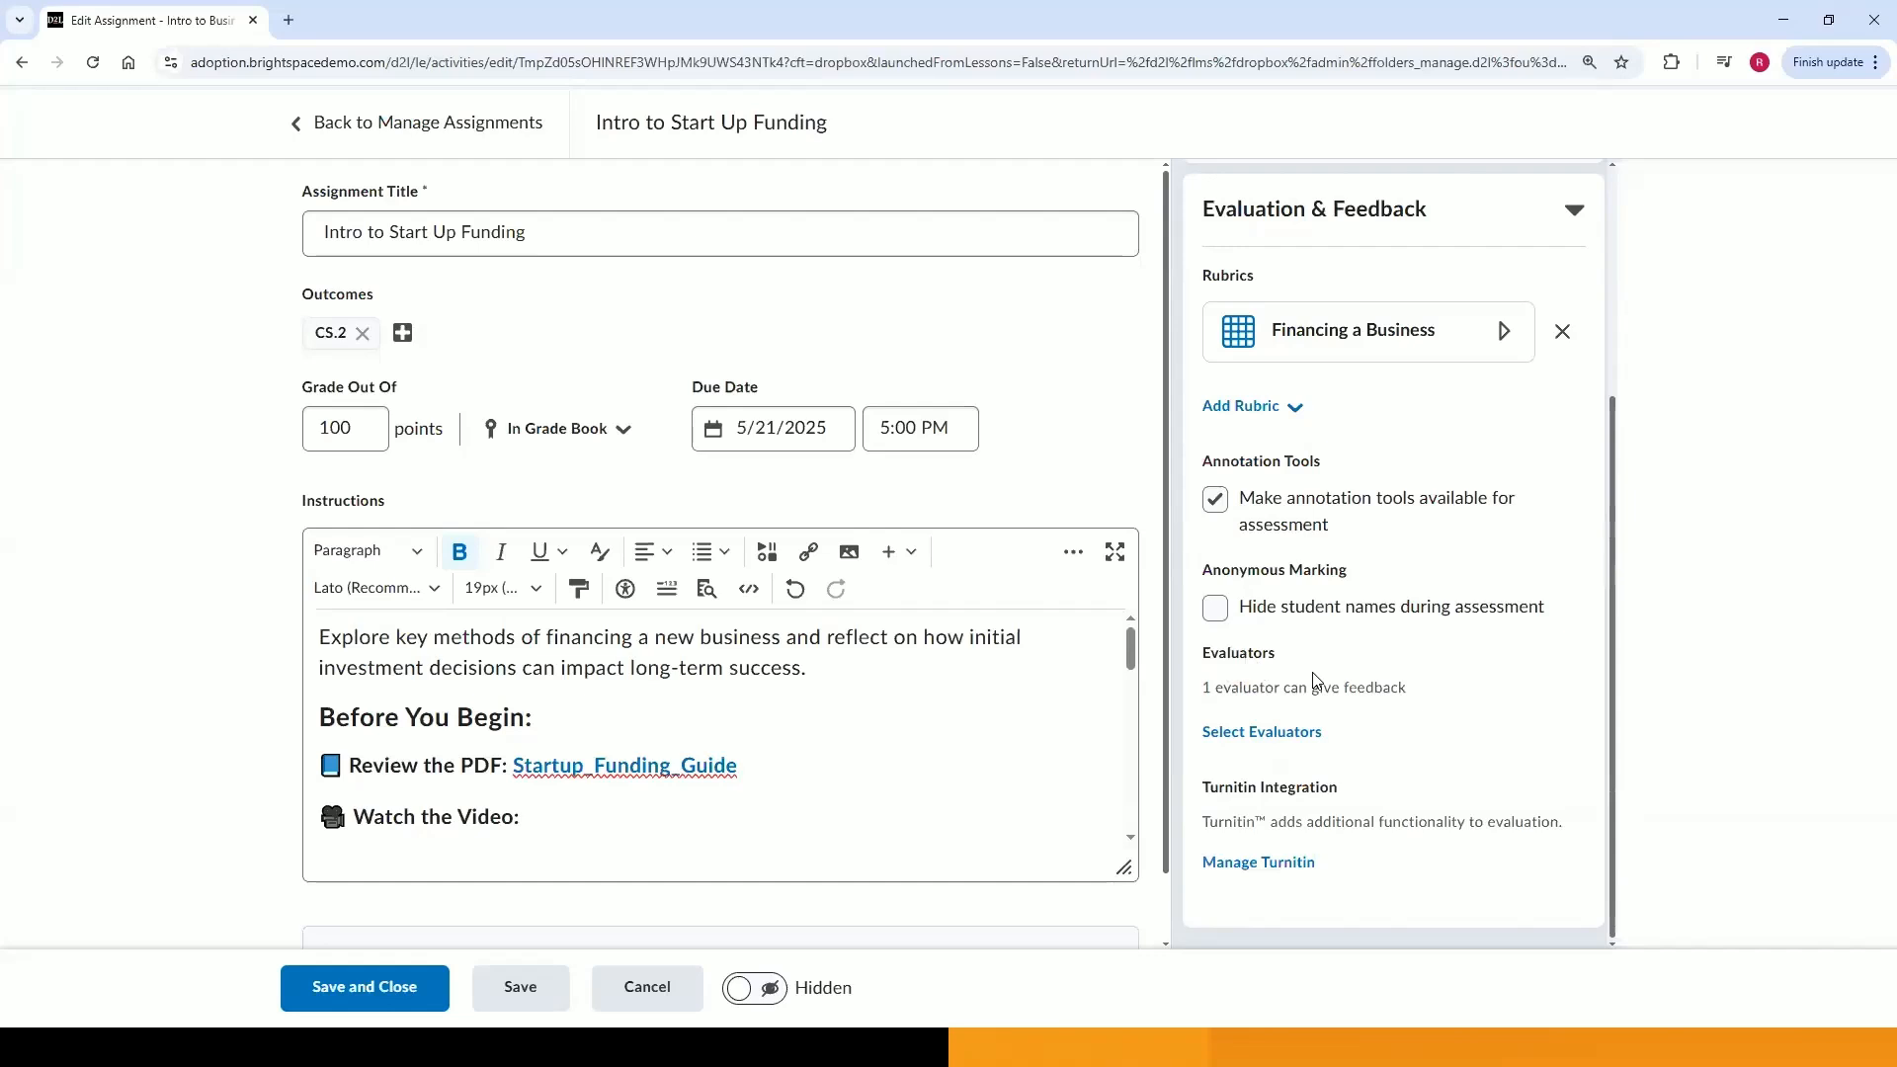
{"action": "left_click", "coordinate": [1290, 736]}
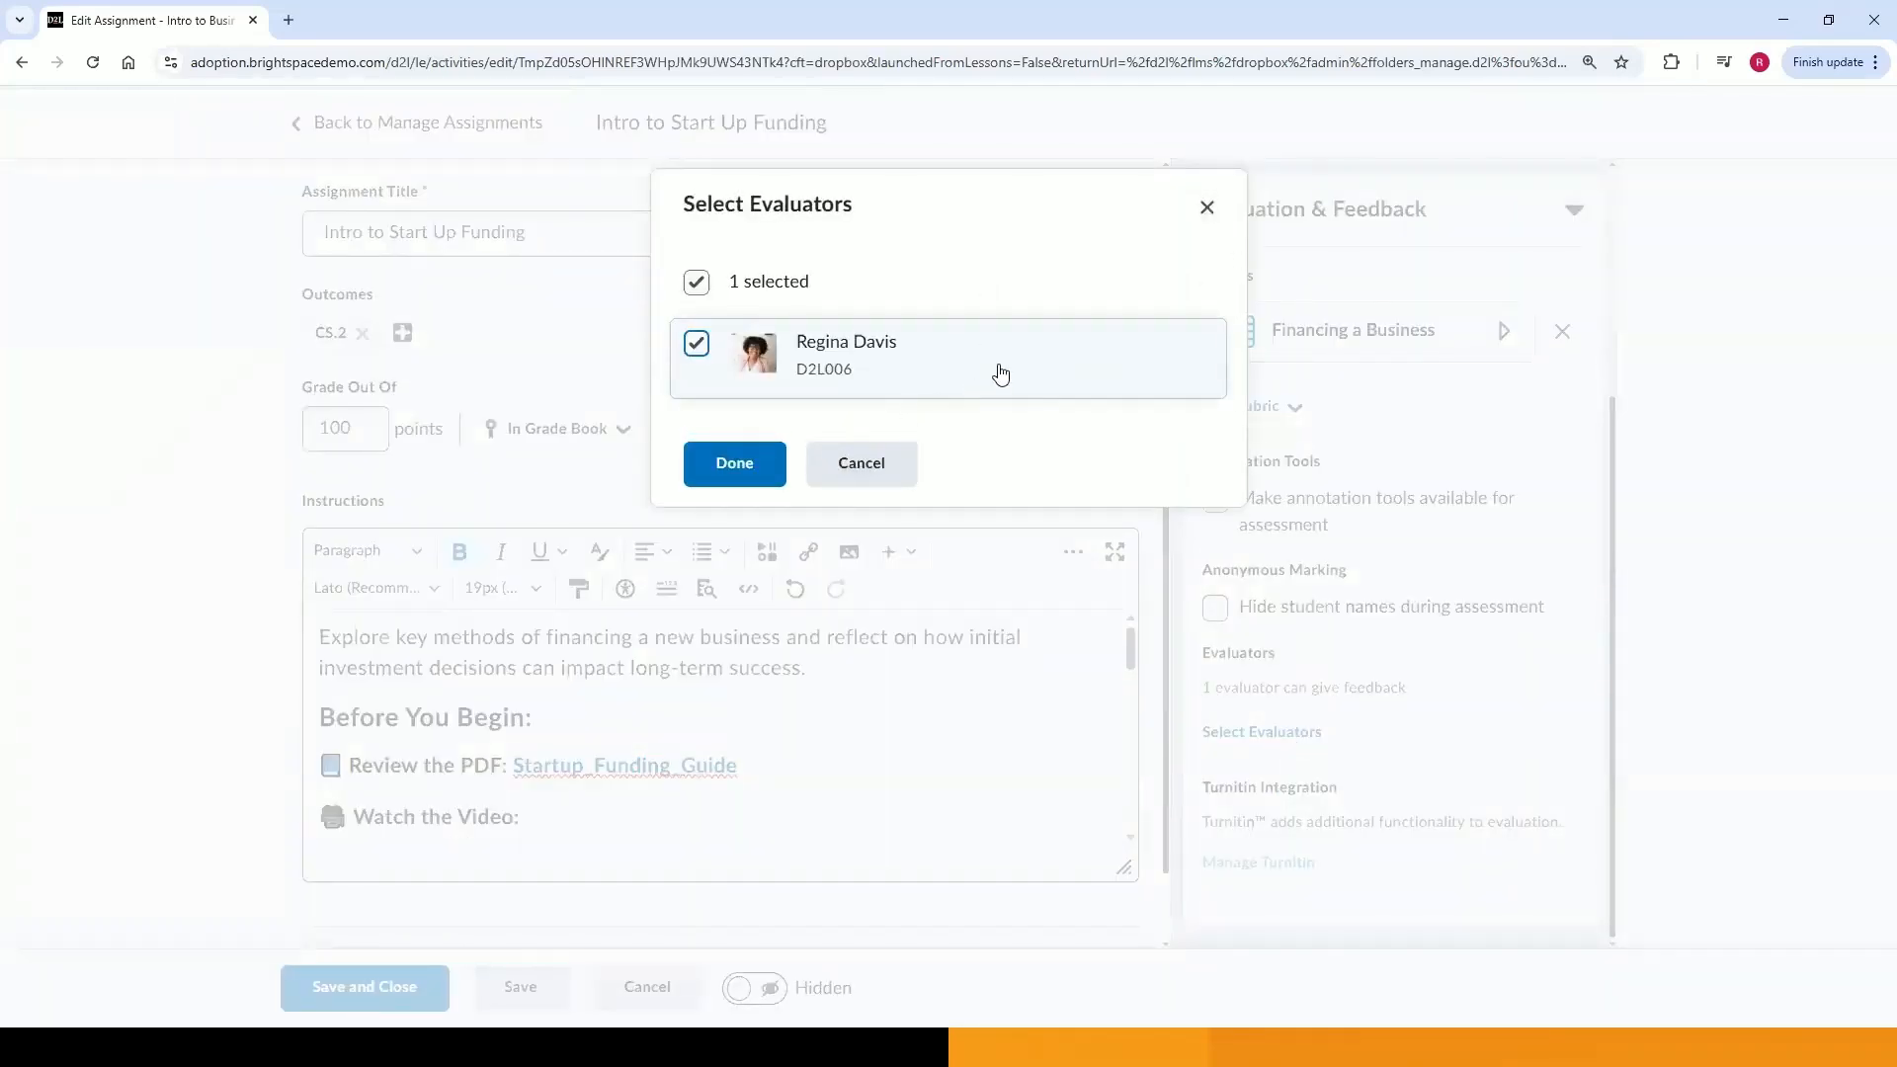
{"action": "left_click", "coordinate": [1207, 208]}
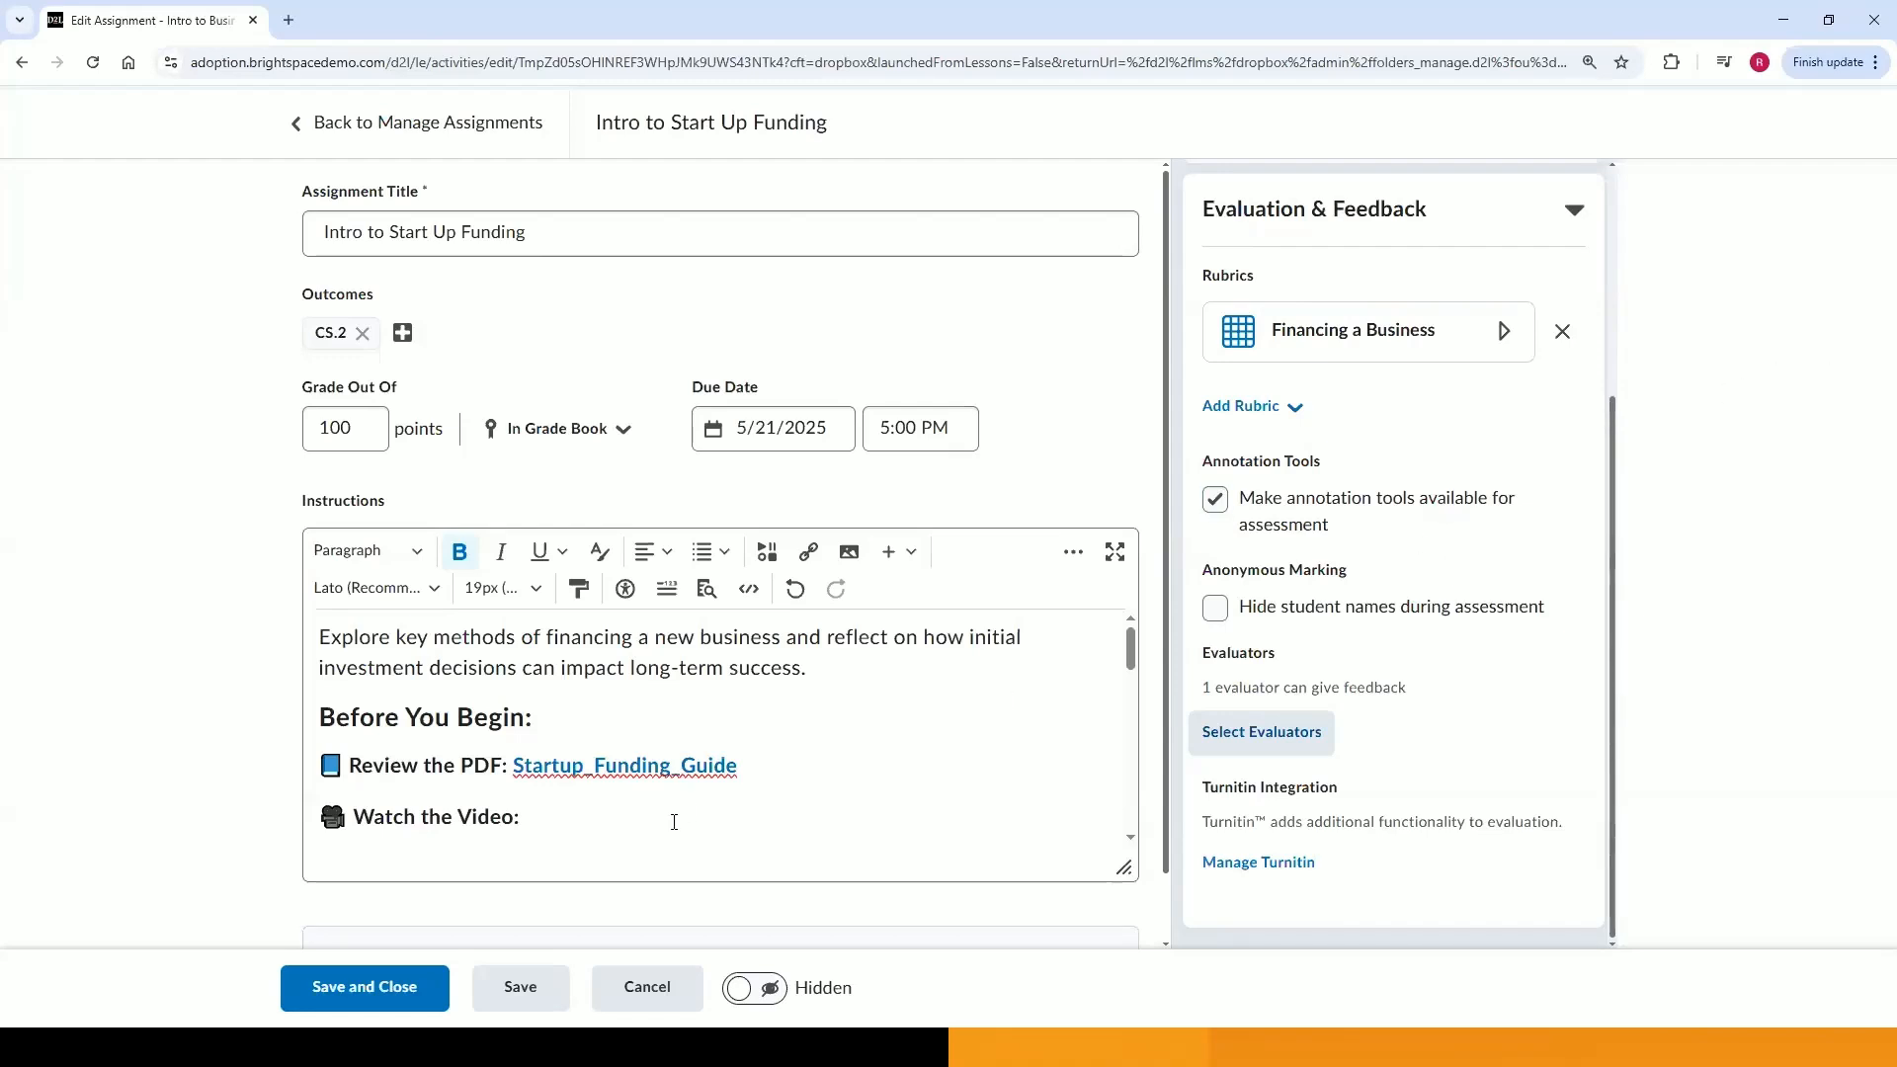
Save and close the assignment.
{"action": "scroll", "coordinate": [701, 806], "scroll_direction": "down", "scroll_amount": 5}
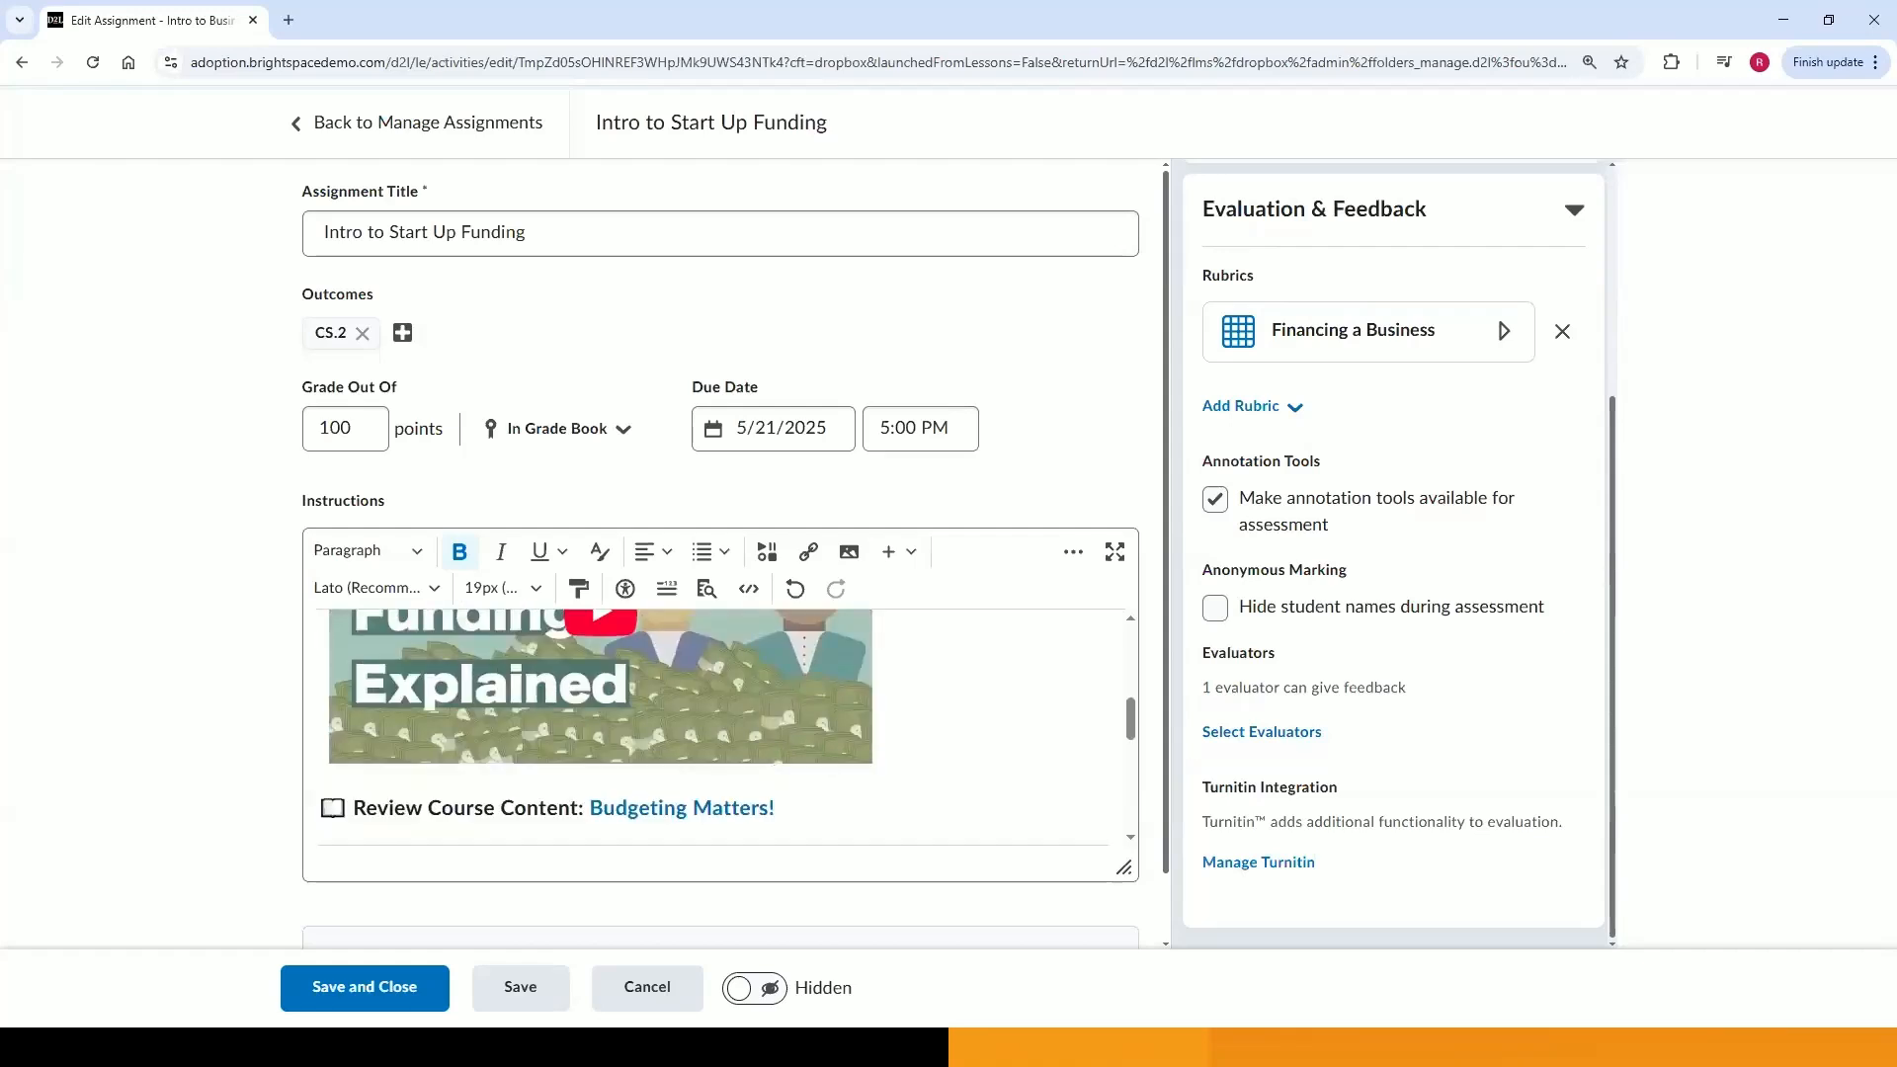
{"action": "left_click", "coordinate": [401, 985]}
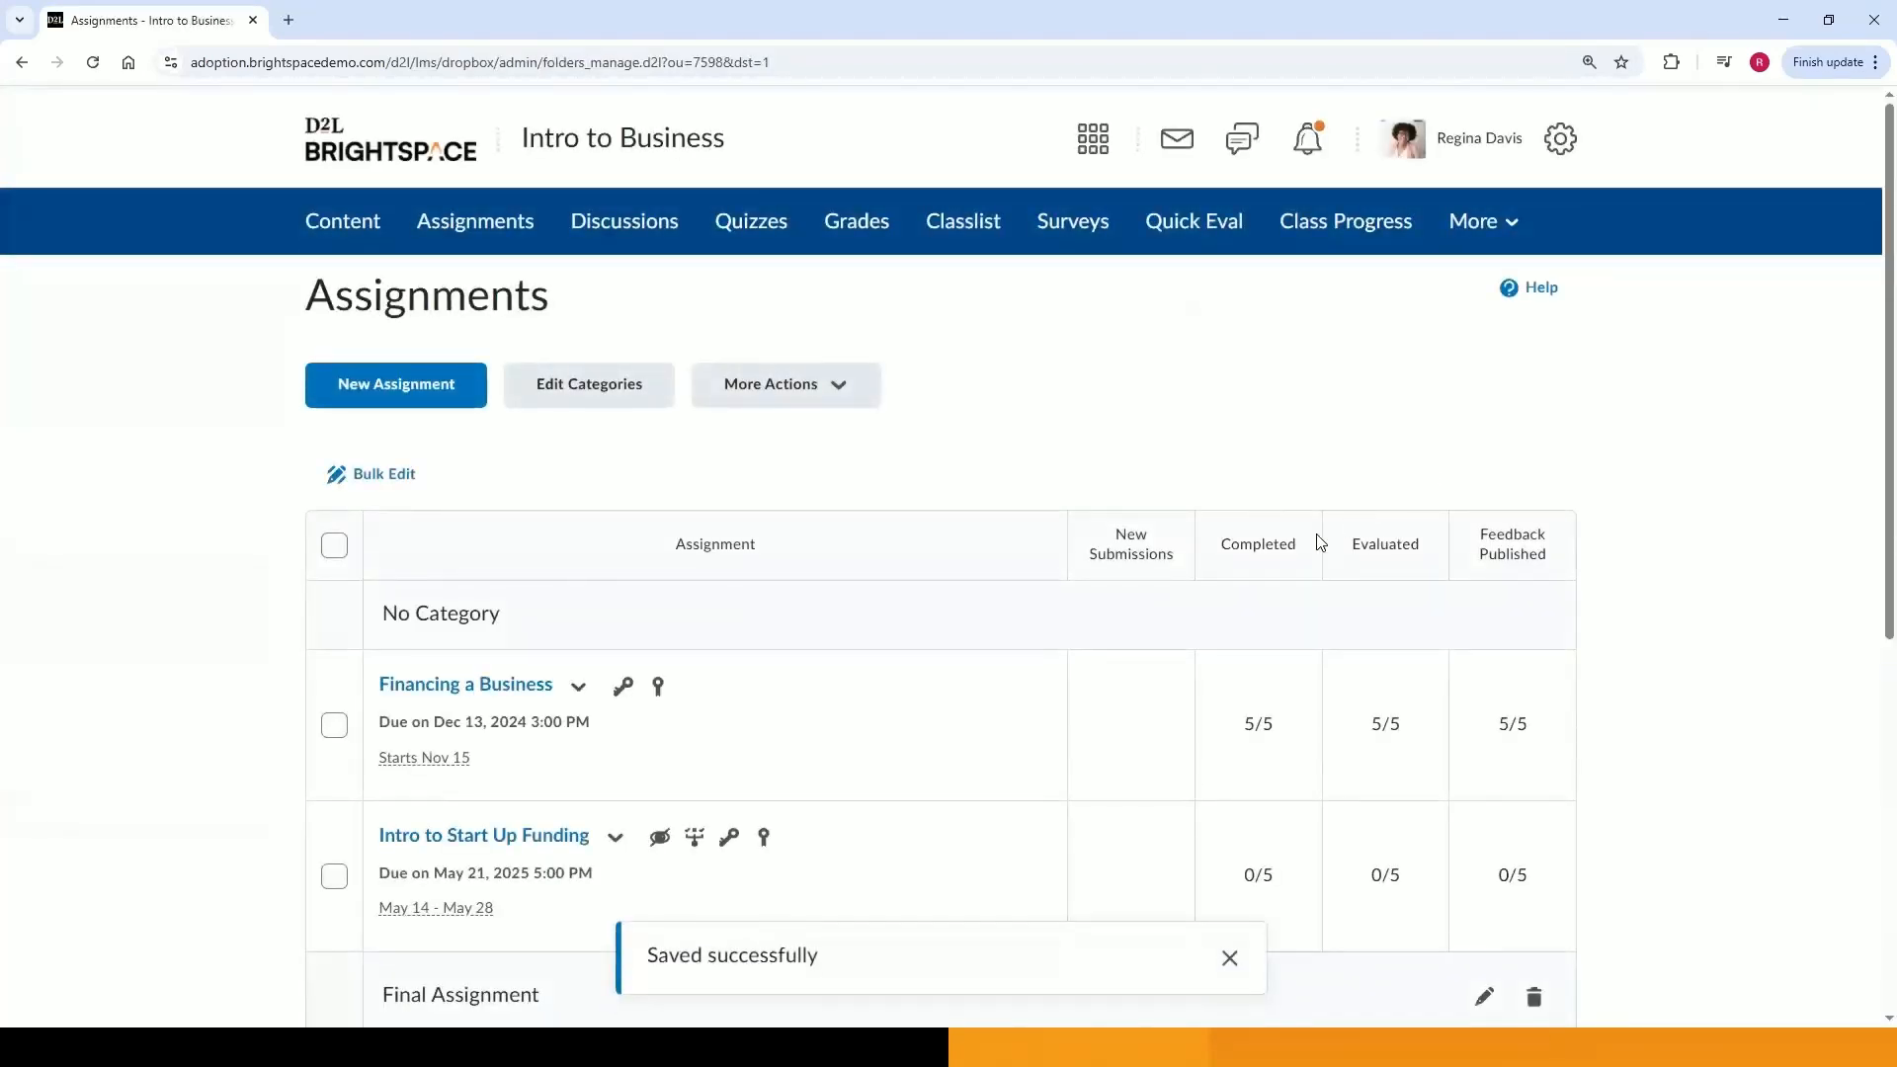
Make the Intro to Start Up Funding assignment visible to users.
{"action": "scroll", "coordinate": [1317, 541], "scroll_direction": "down", "scroll_amount": 3}
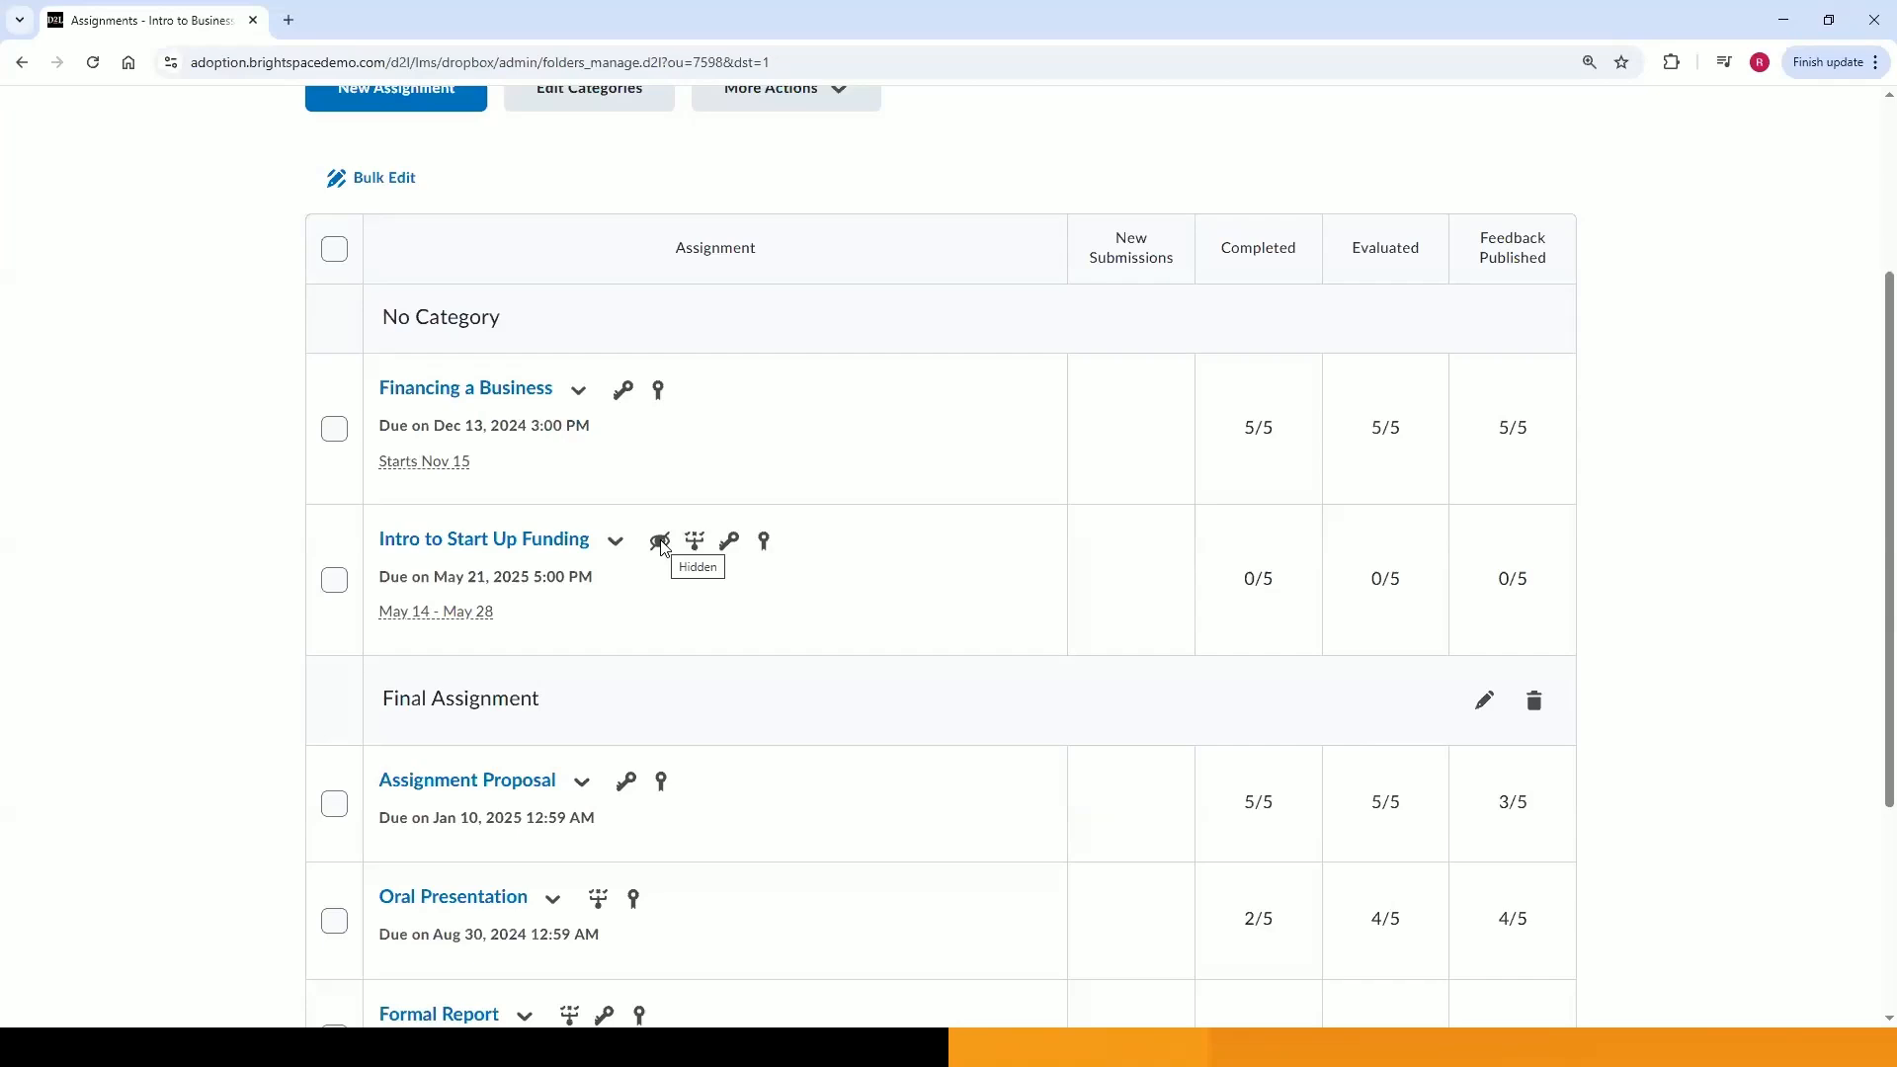
{"action": "left_click", "coordinate": [613, 543]}
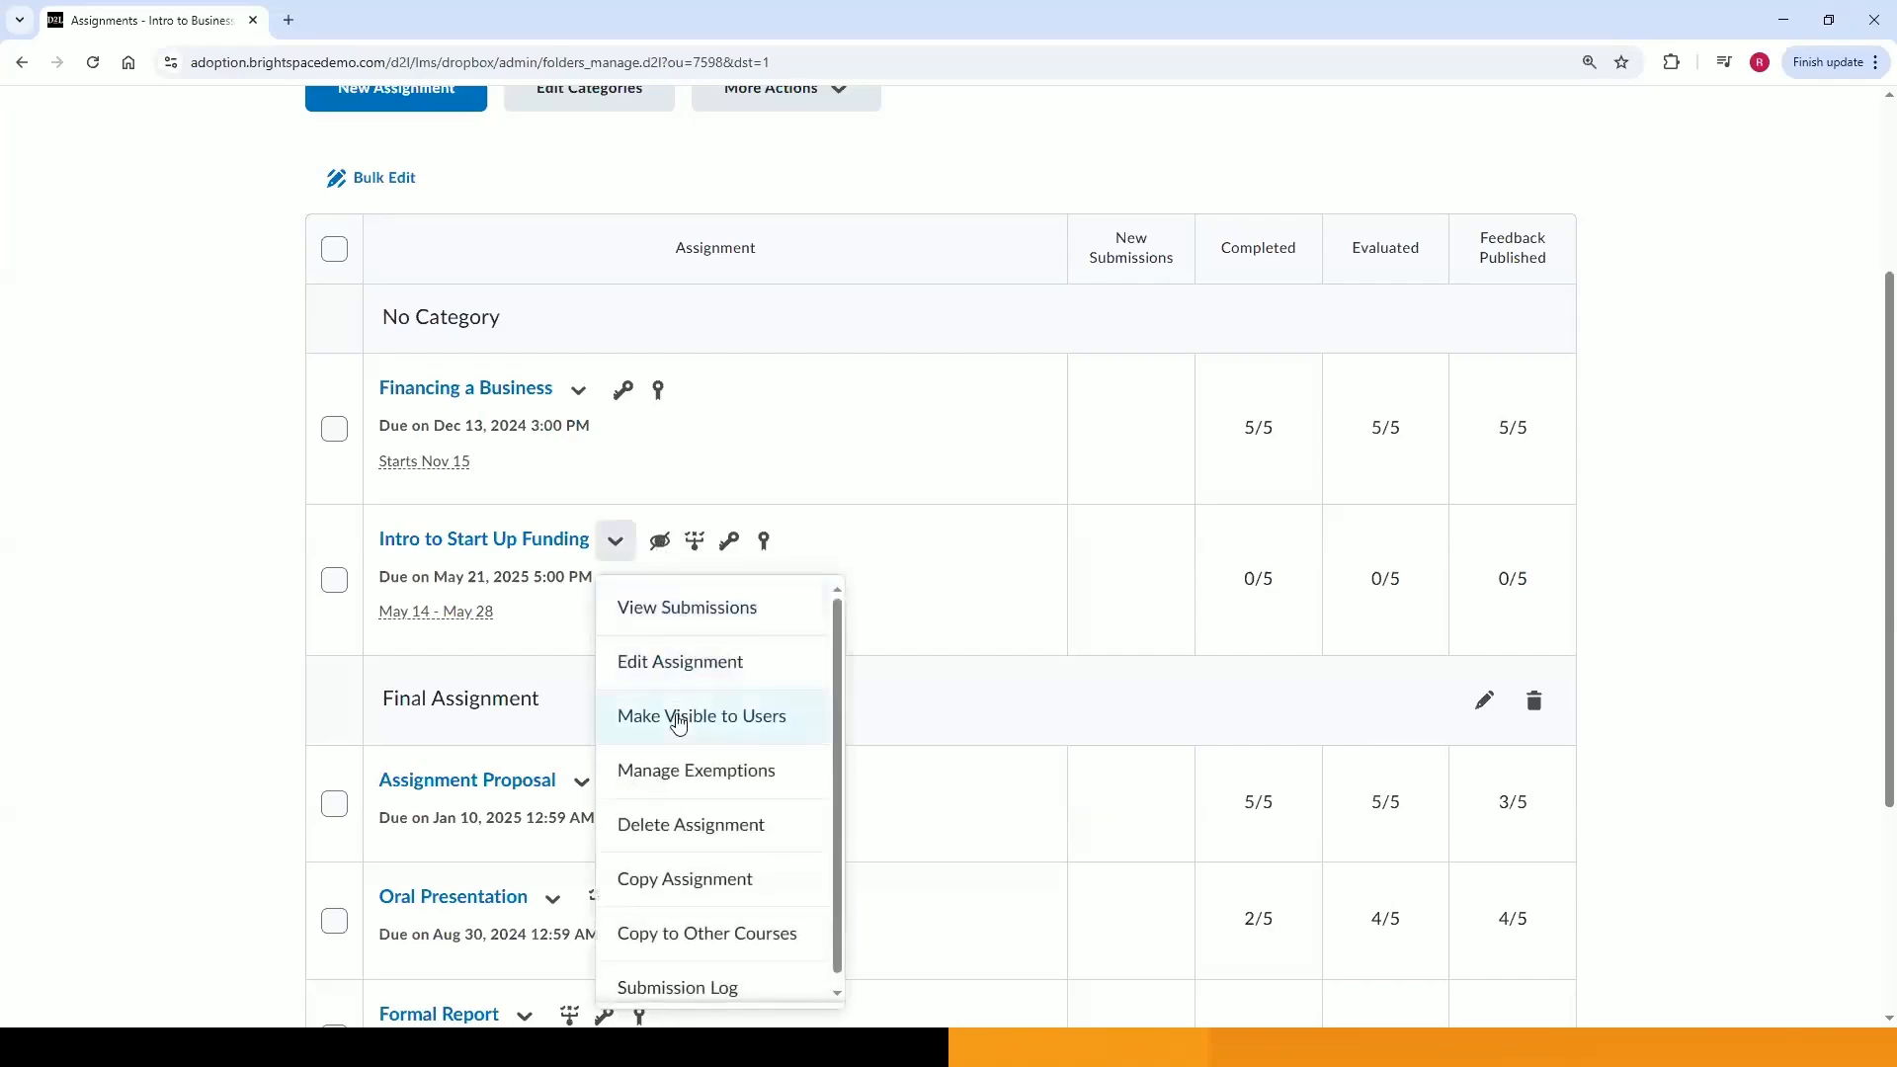
{"action": "left_click", "coordinate": [678, 717]}
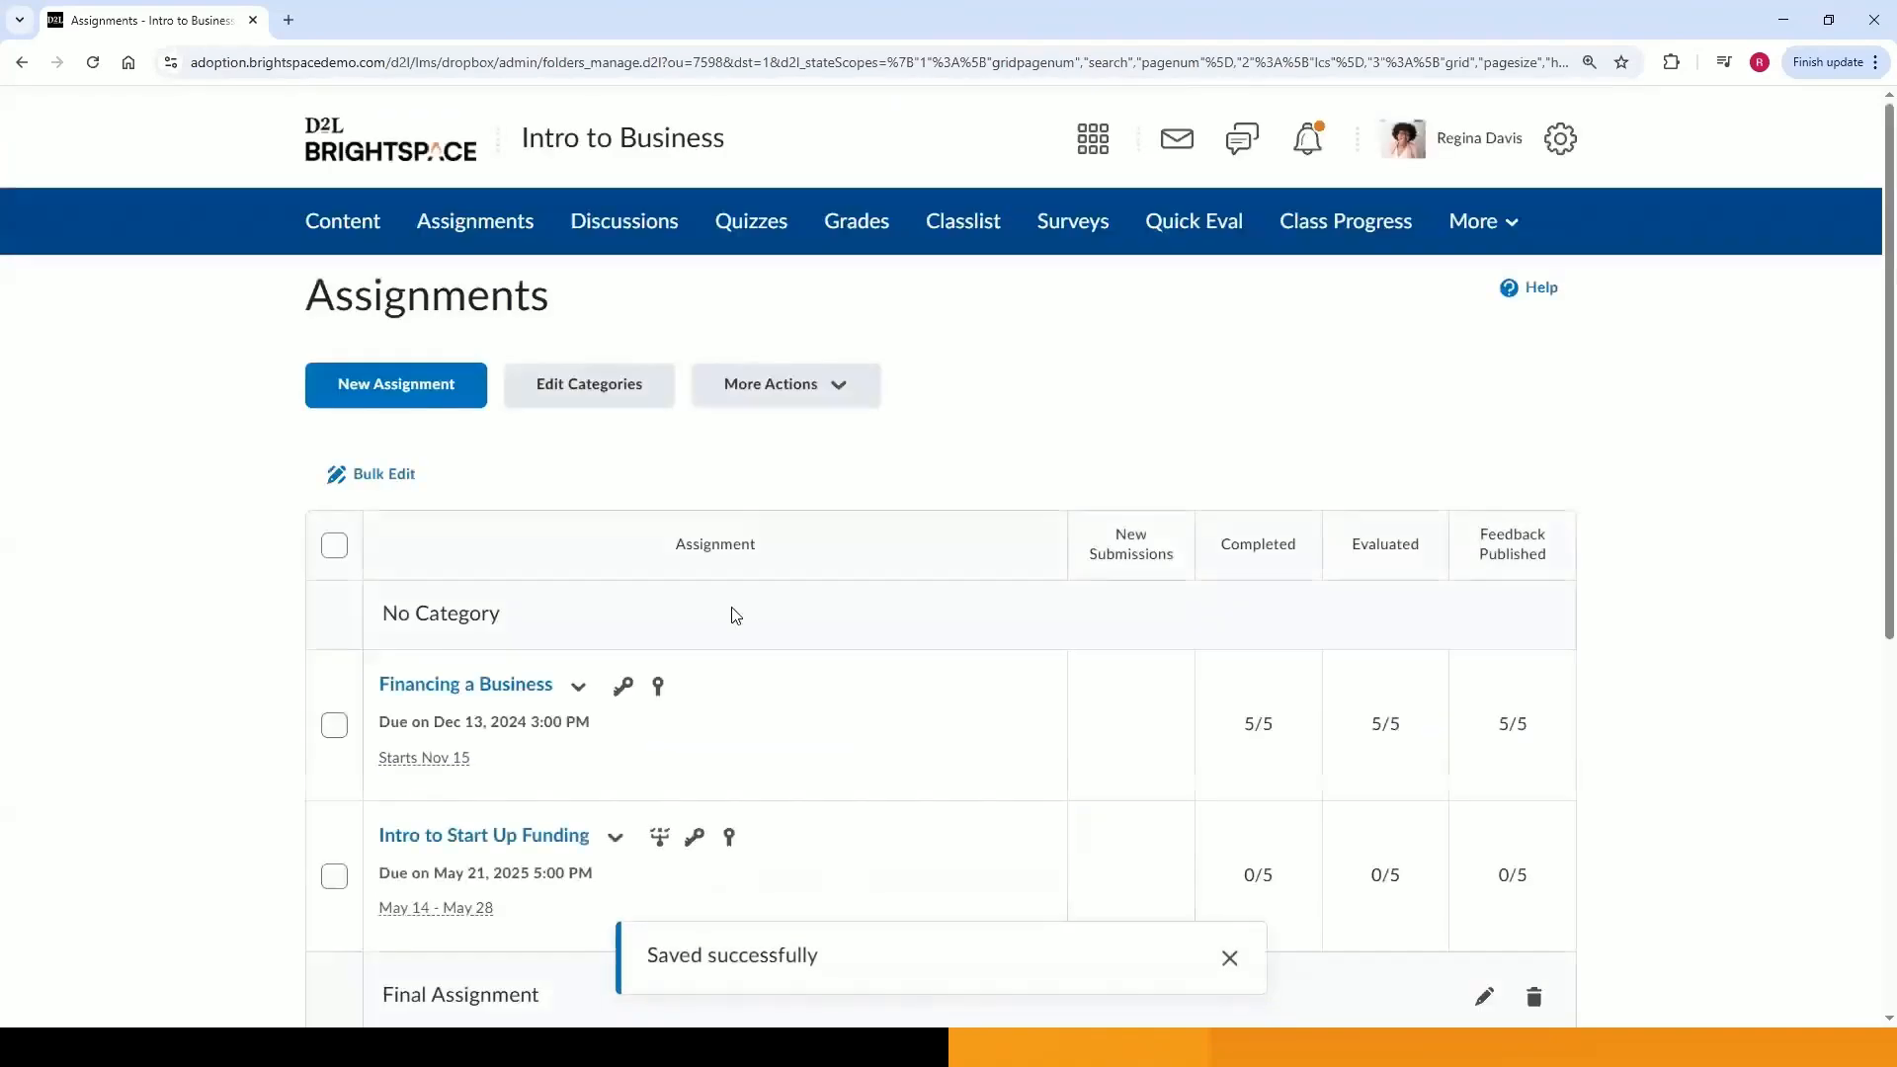
{"action": "scroll", "coordinate": [756, 595], "scroll_direction": "down", "scroll_amount": 2}
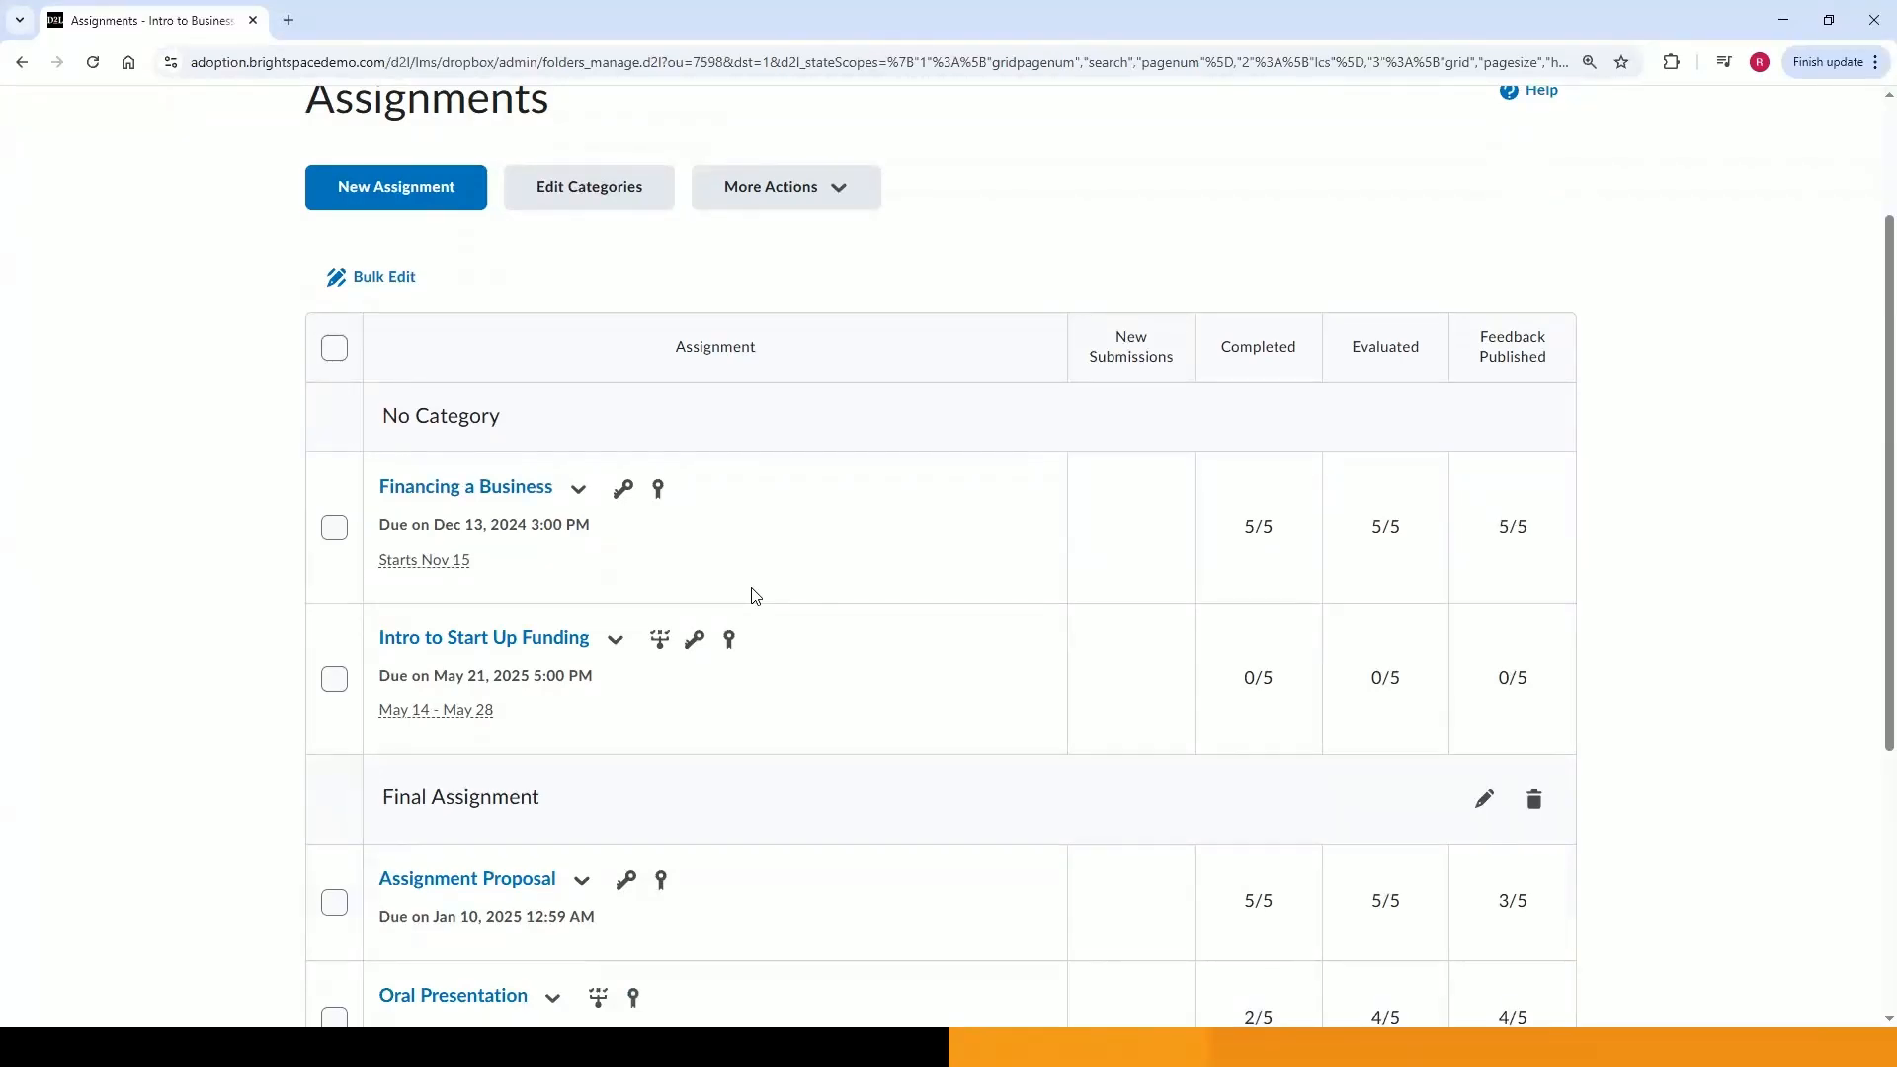
Add the existing Intro to Start Up Funding assignment to the Week 3: Financing a Business content unit.
{"action": "scroll", "coordinate": [944, 542], "scroll_direction": "up", "scroll_amount": 2}
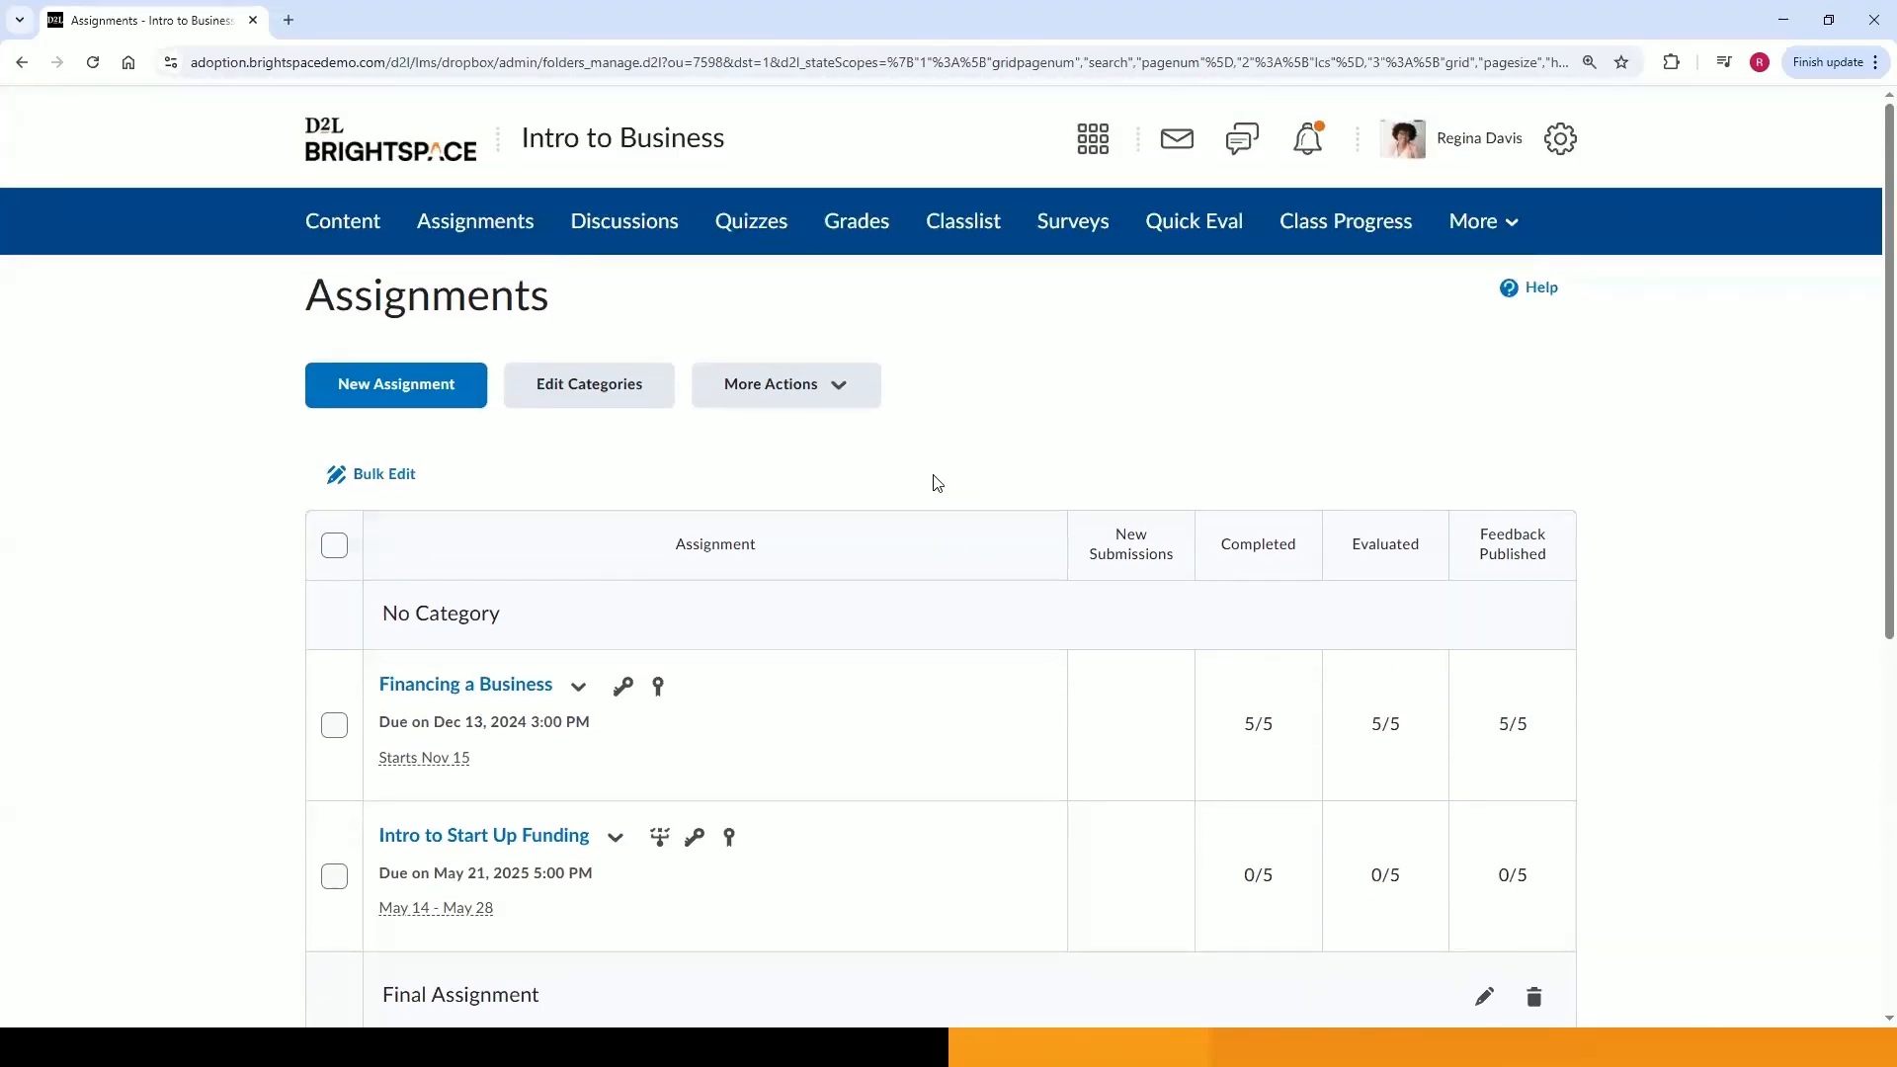
{"action": "left_click", "coordinate": [372, 230]}
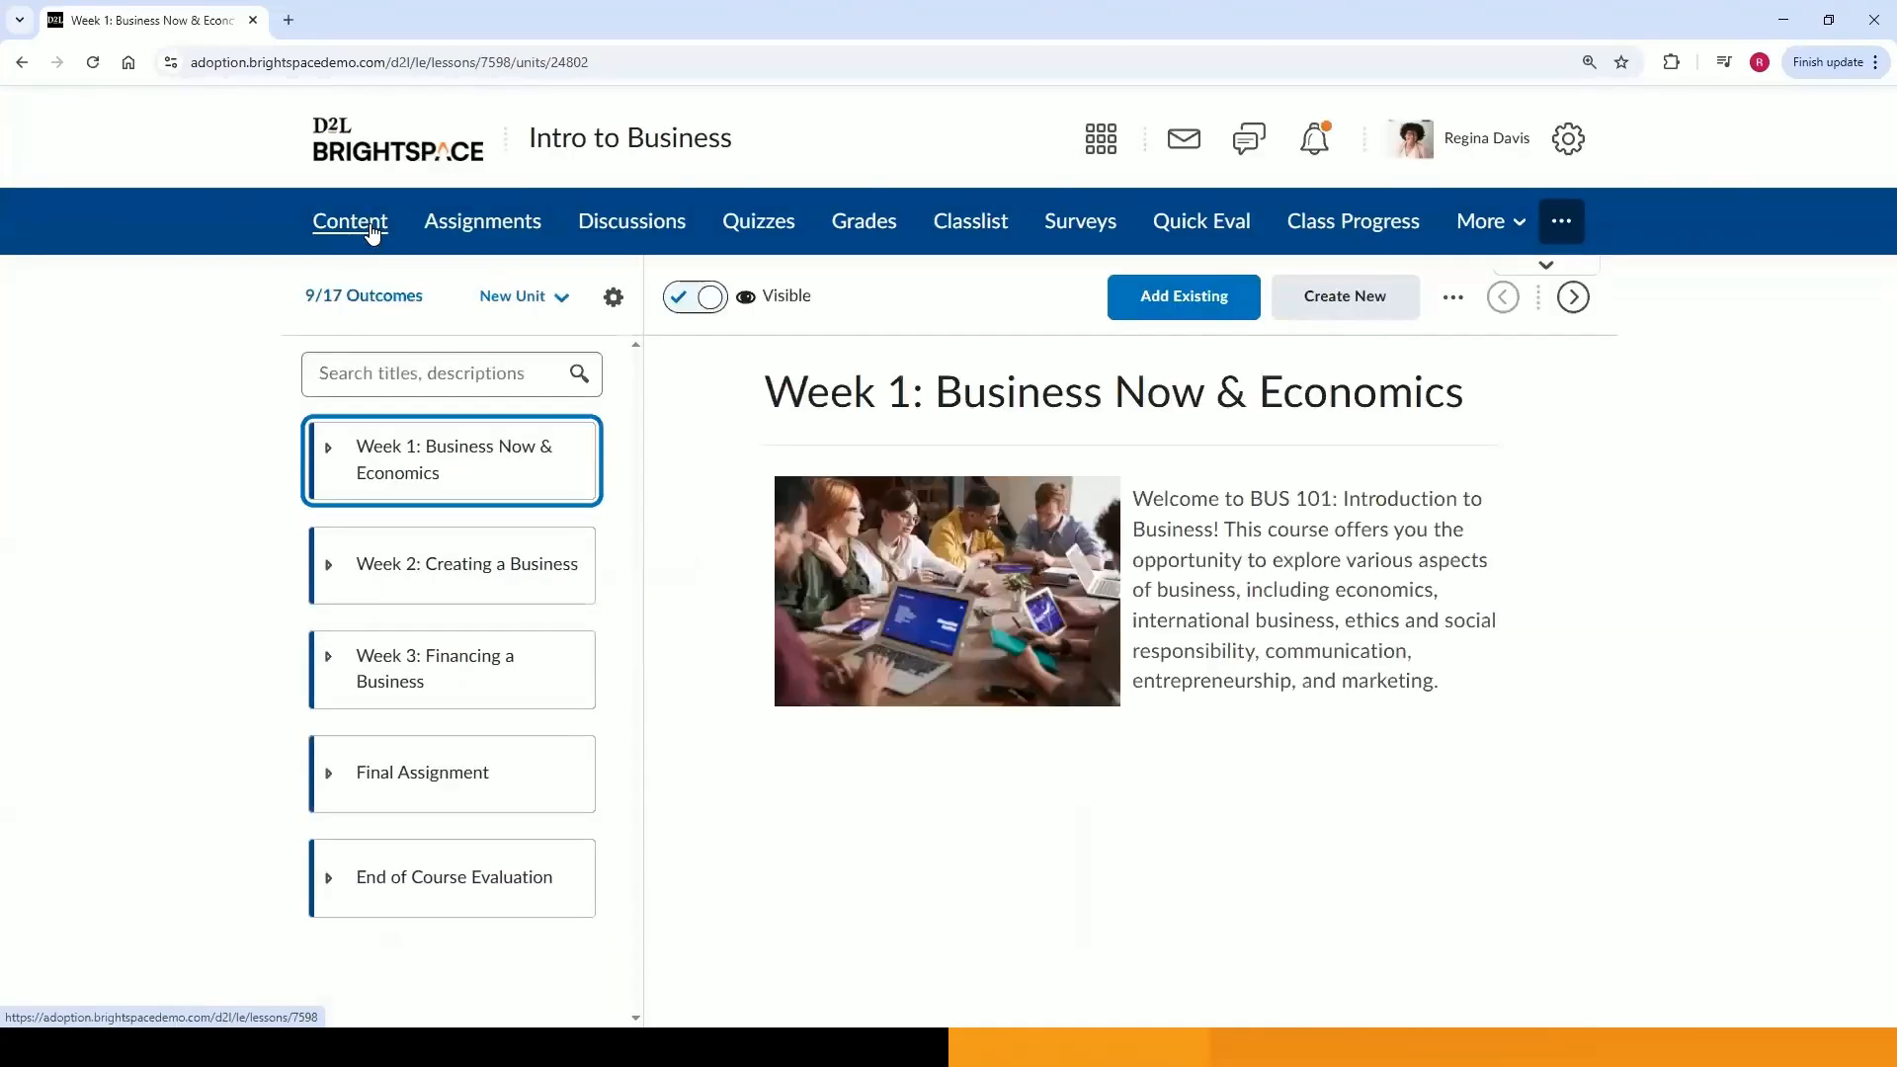
{"action": "left_click", "coordinate": [415, 664]}
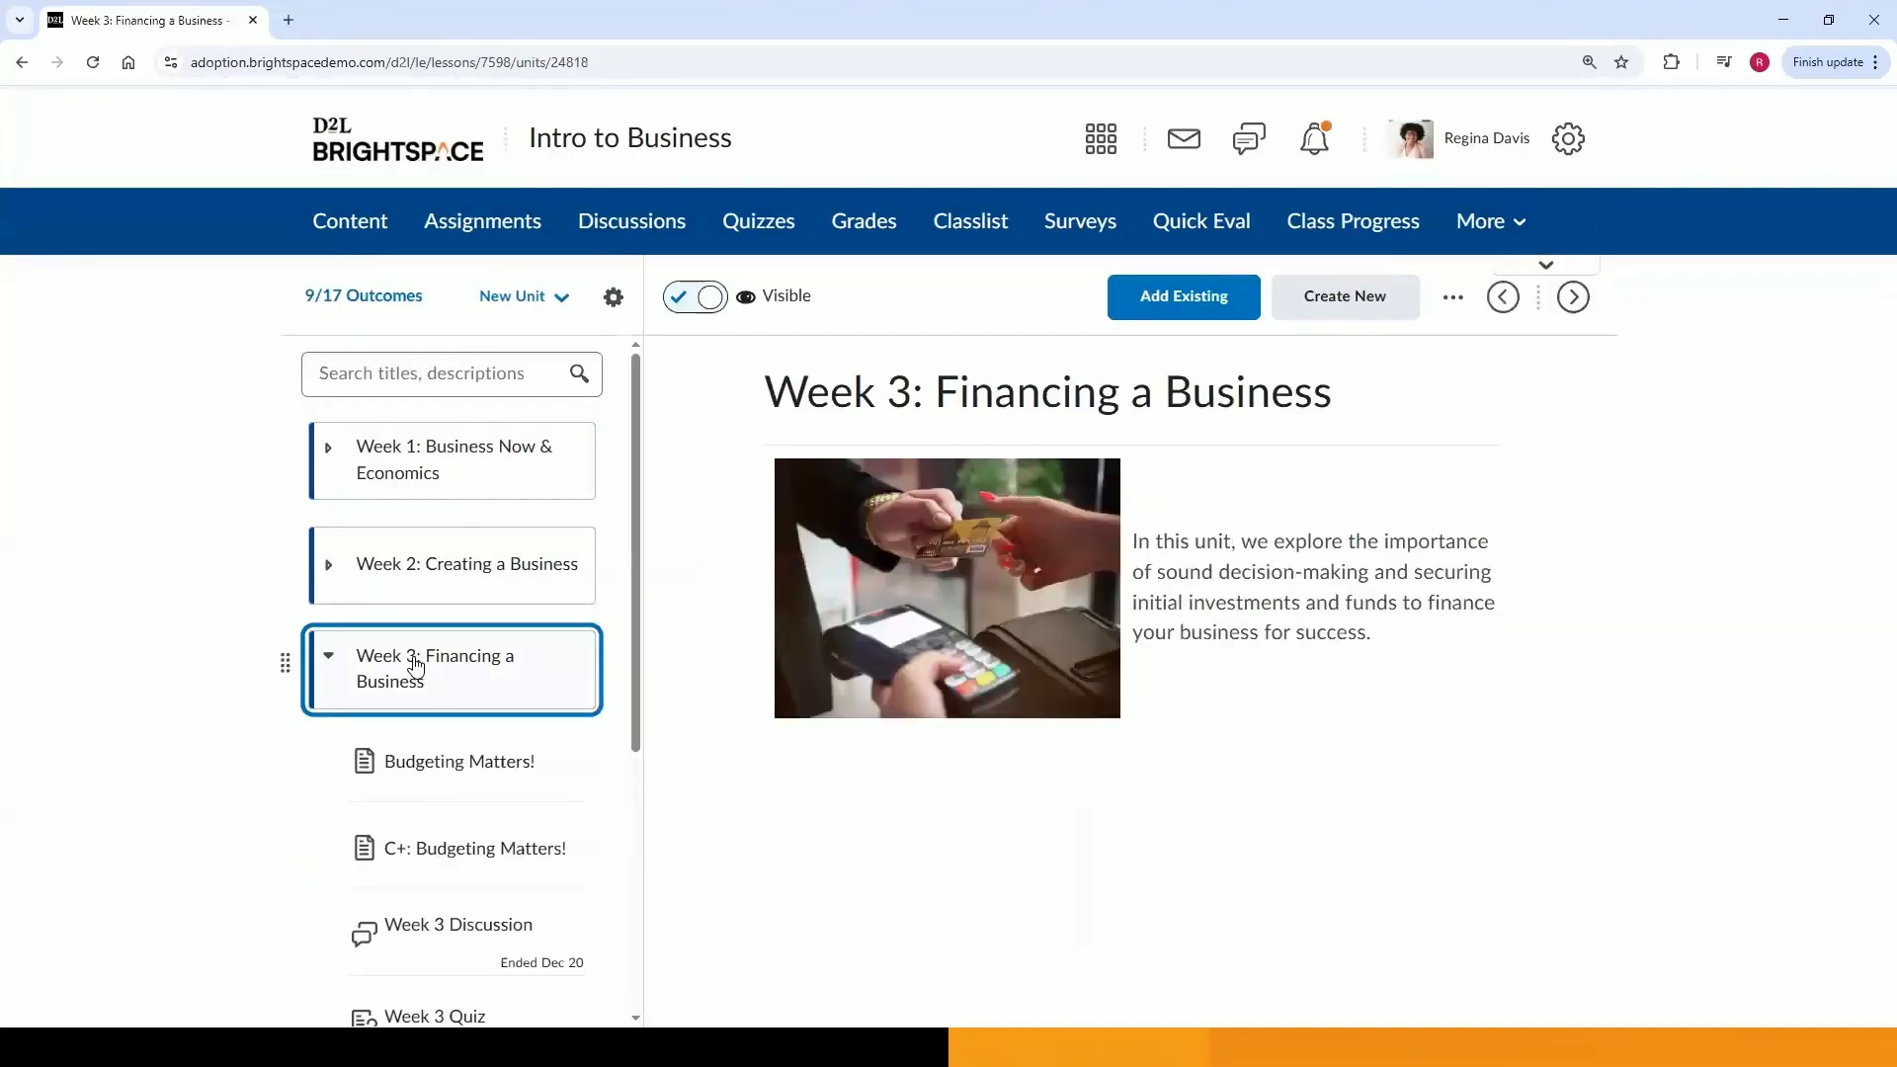
{"action": "scroll", "coordinate": [415, 665], "scroll_direction": "down", "scroll_amount": 1}
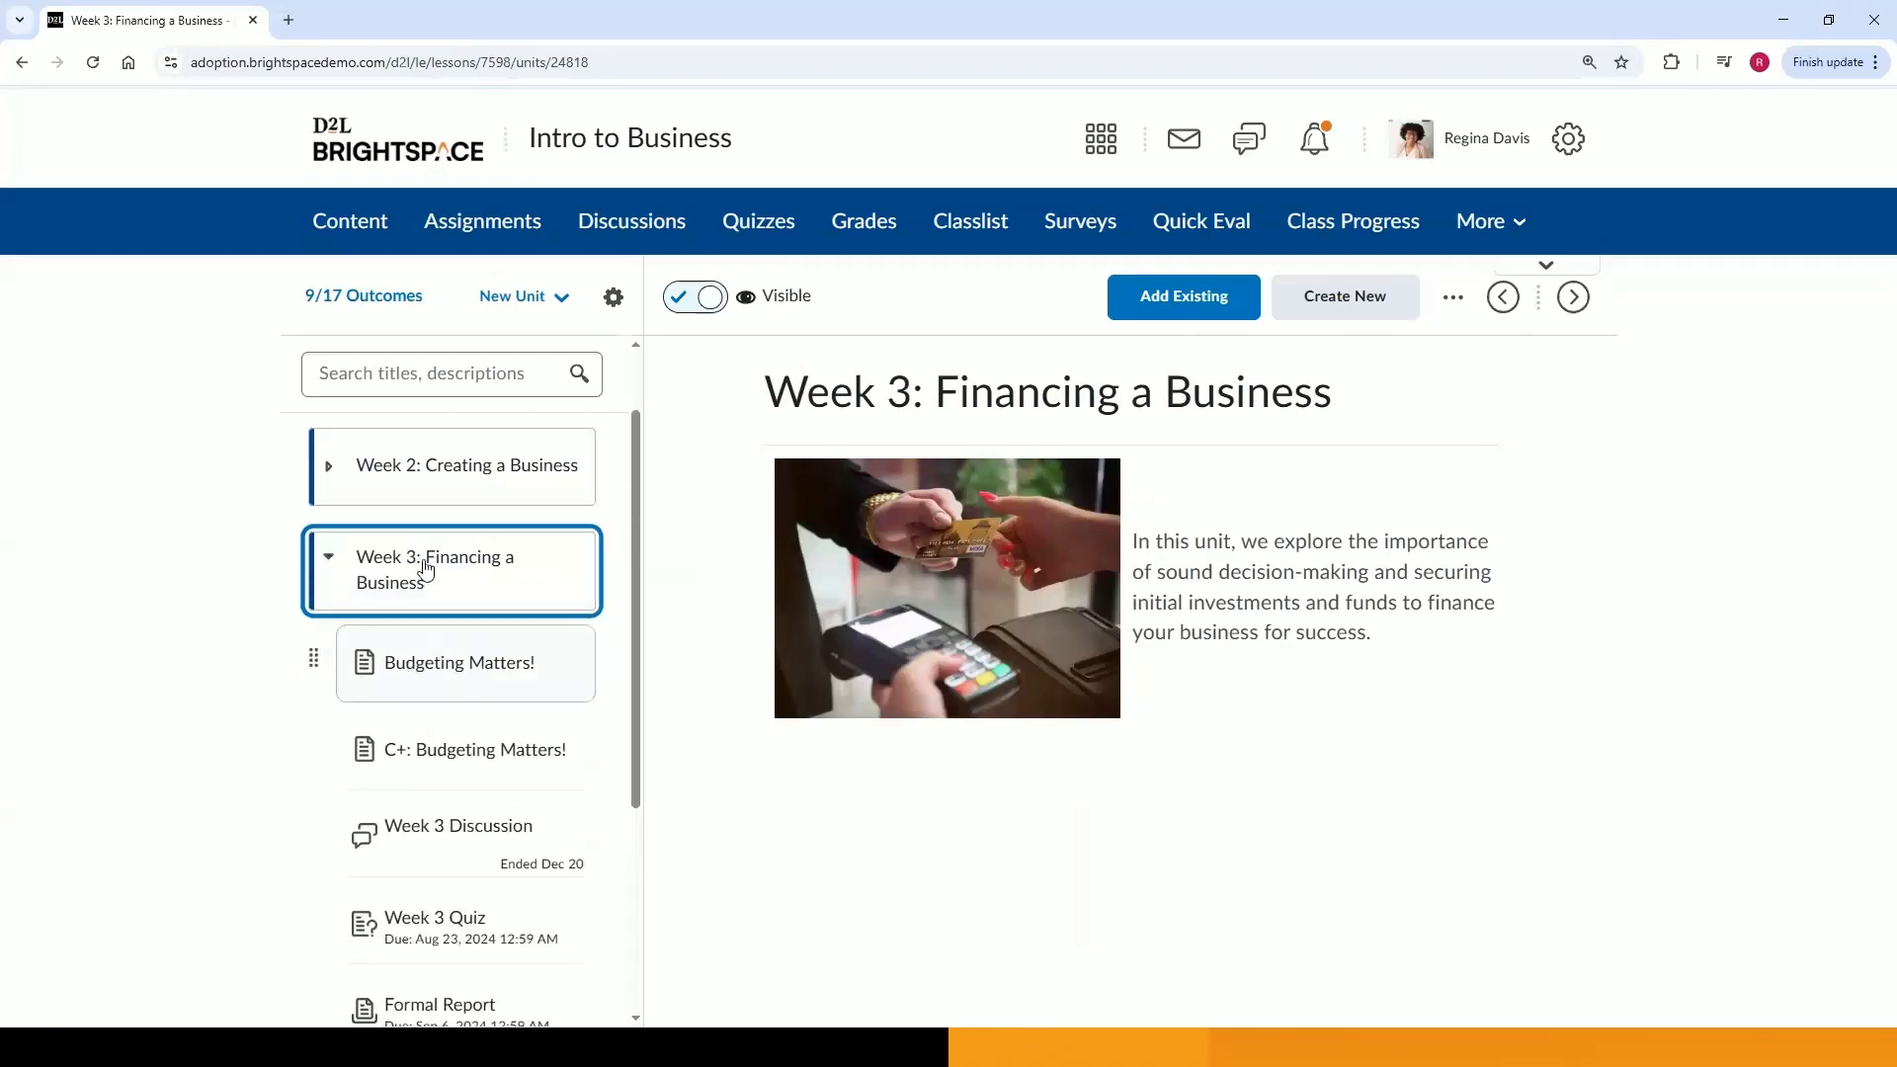
{"action": "left_click", "coordinate": [1194, 314]}
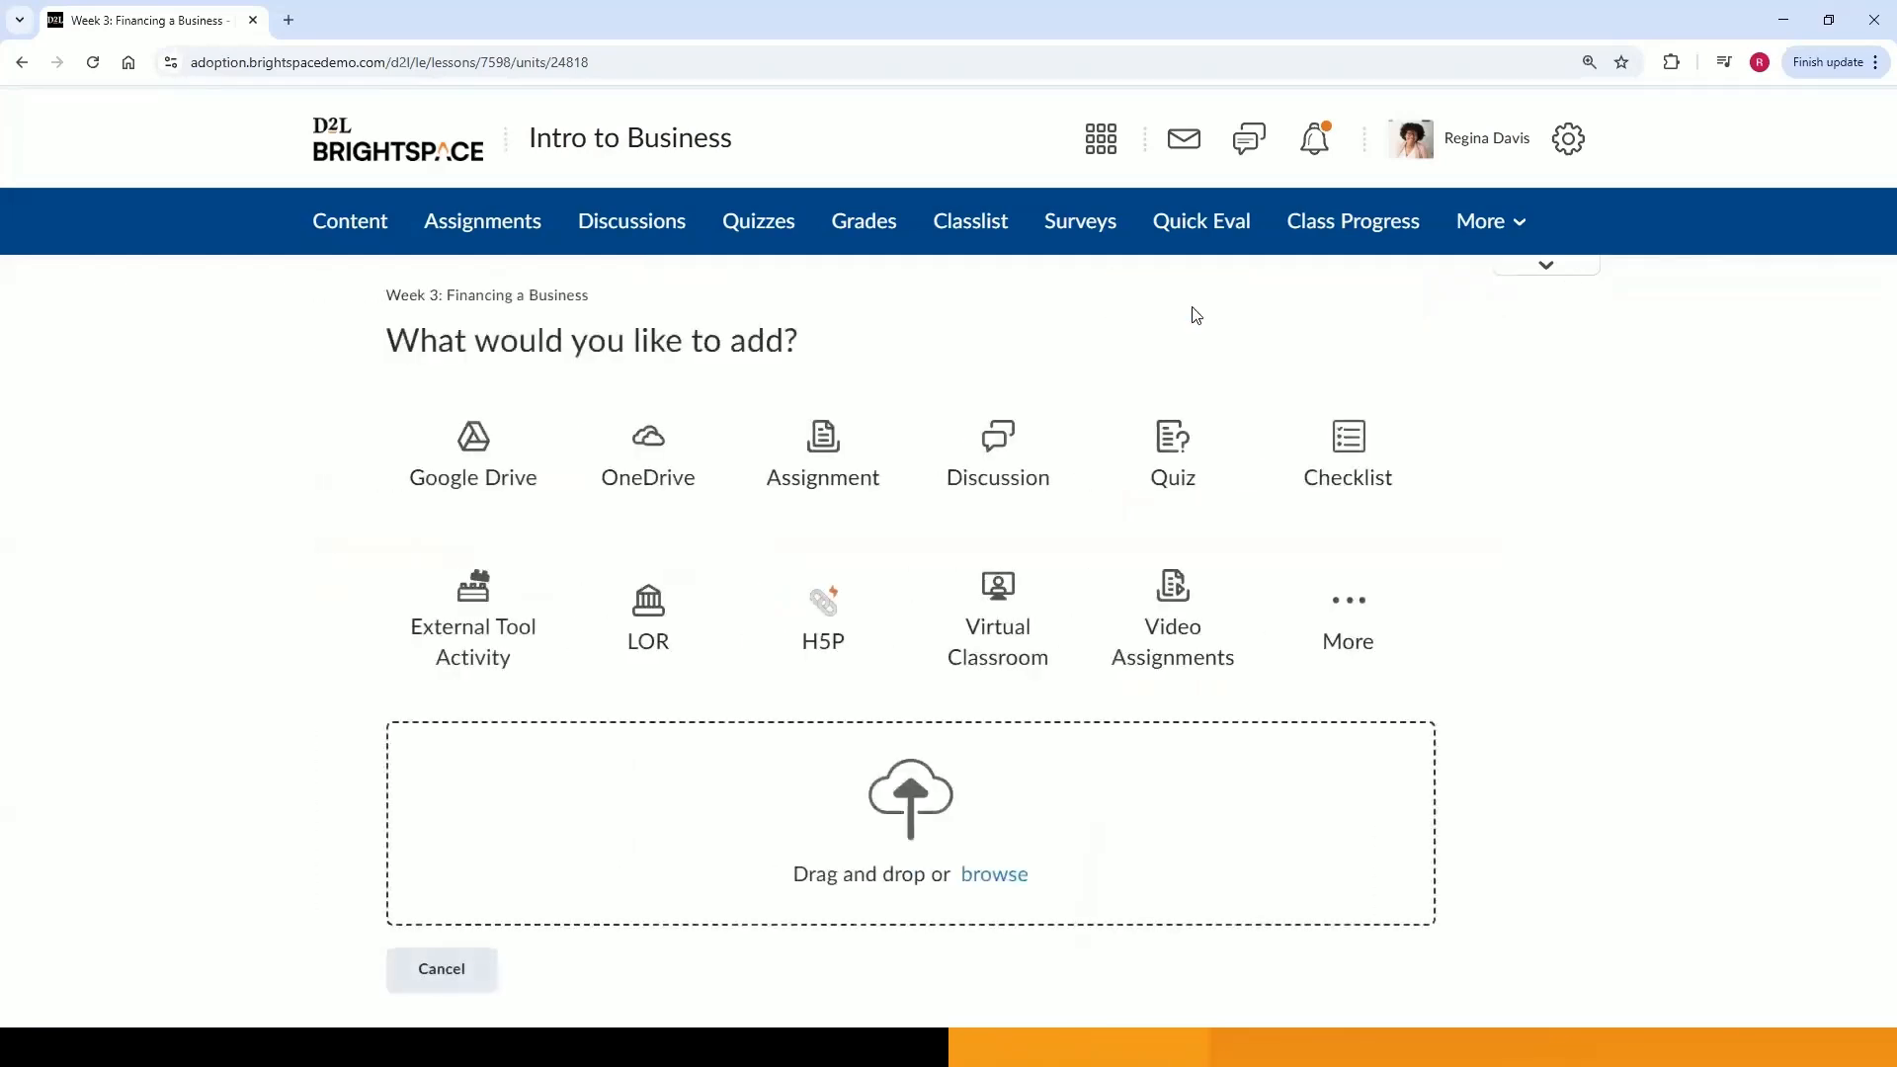
{"action": "left_click", "coordinate": [818, 483]}
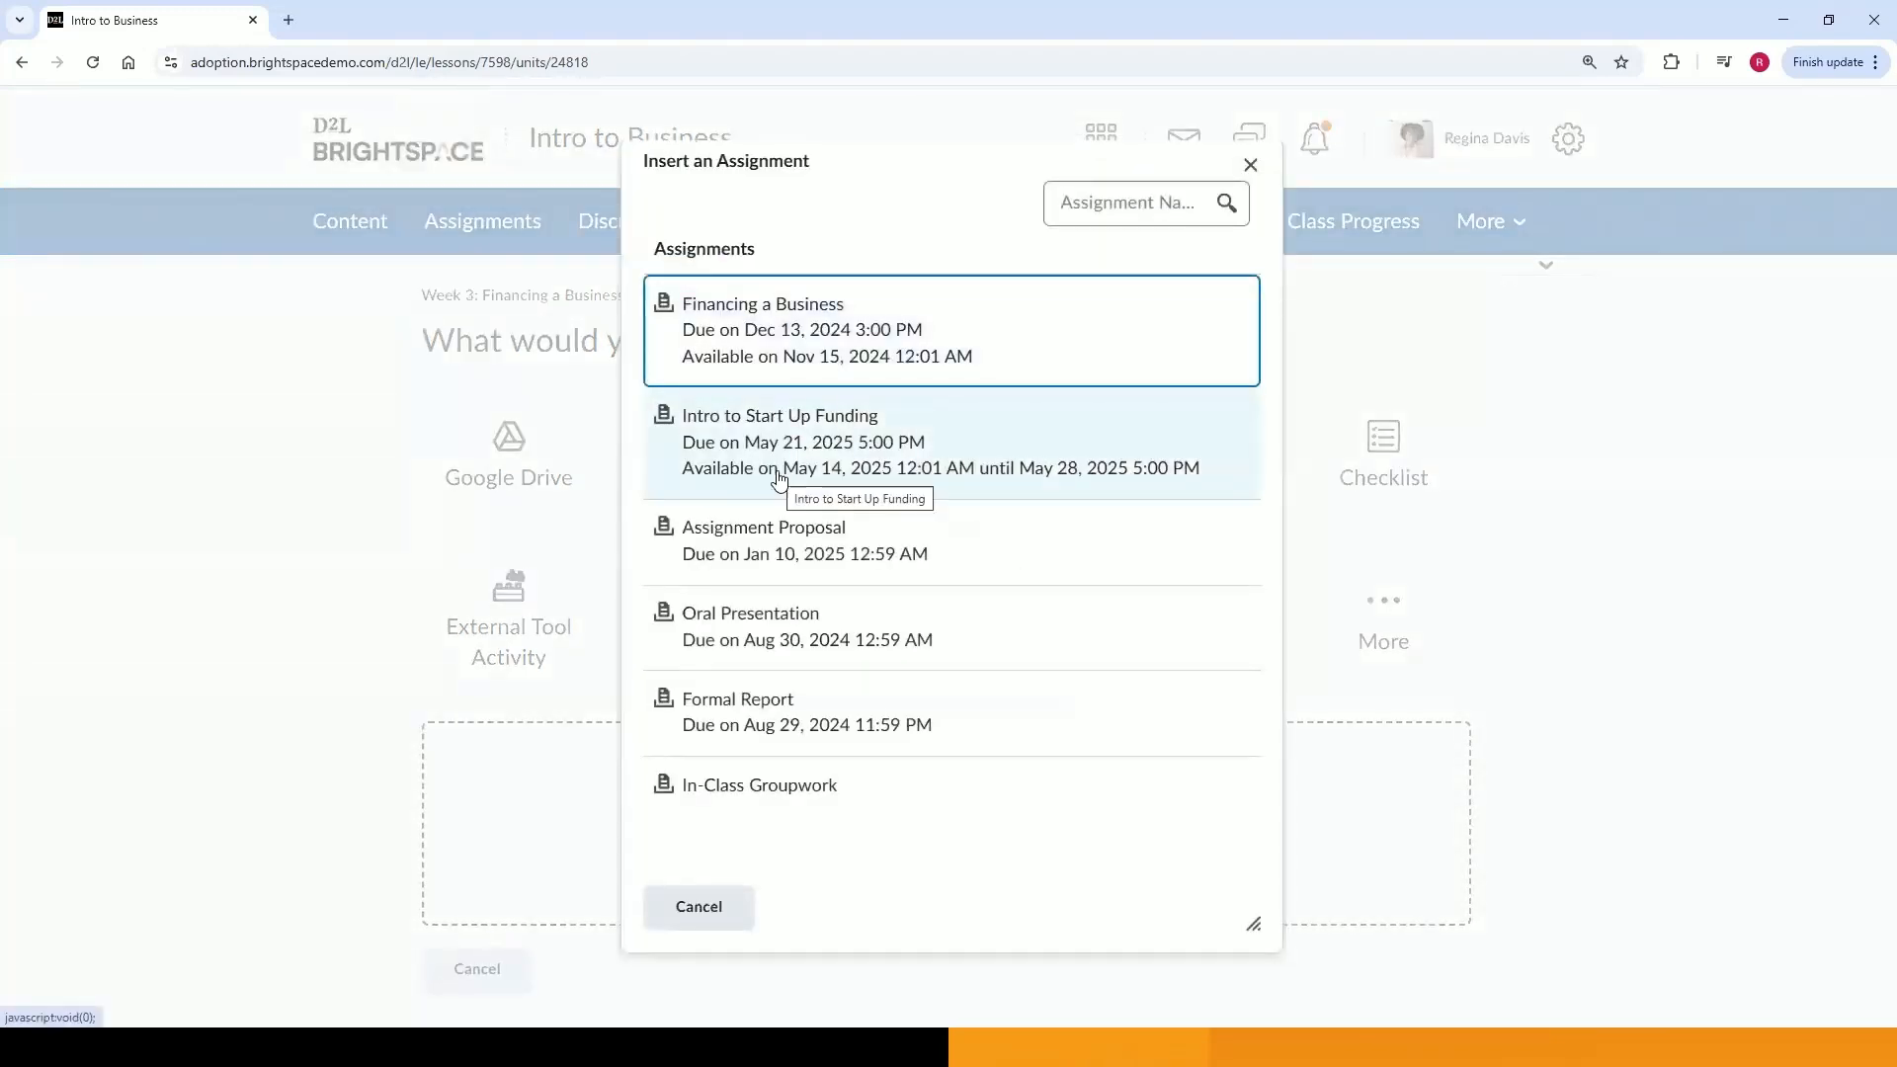
{"action": "left_click", "coordinate": [781, 461]}
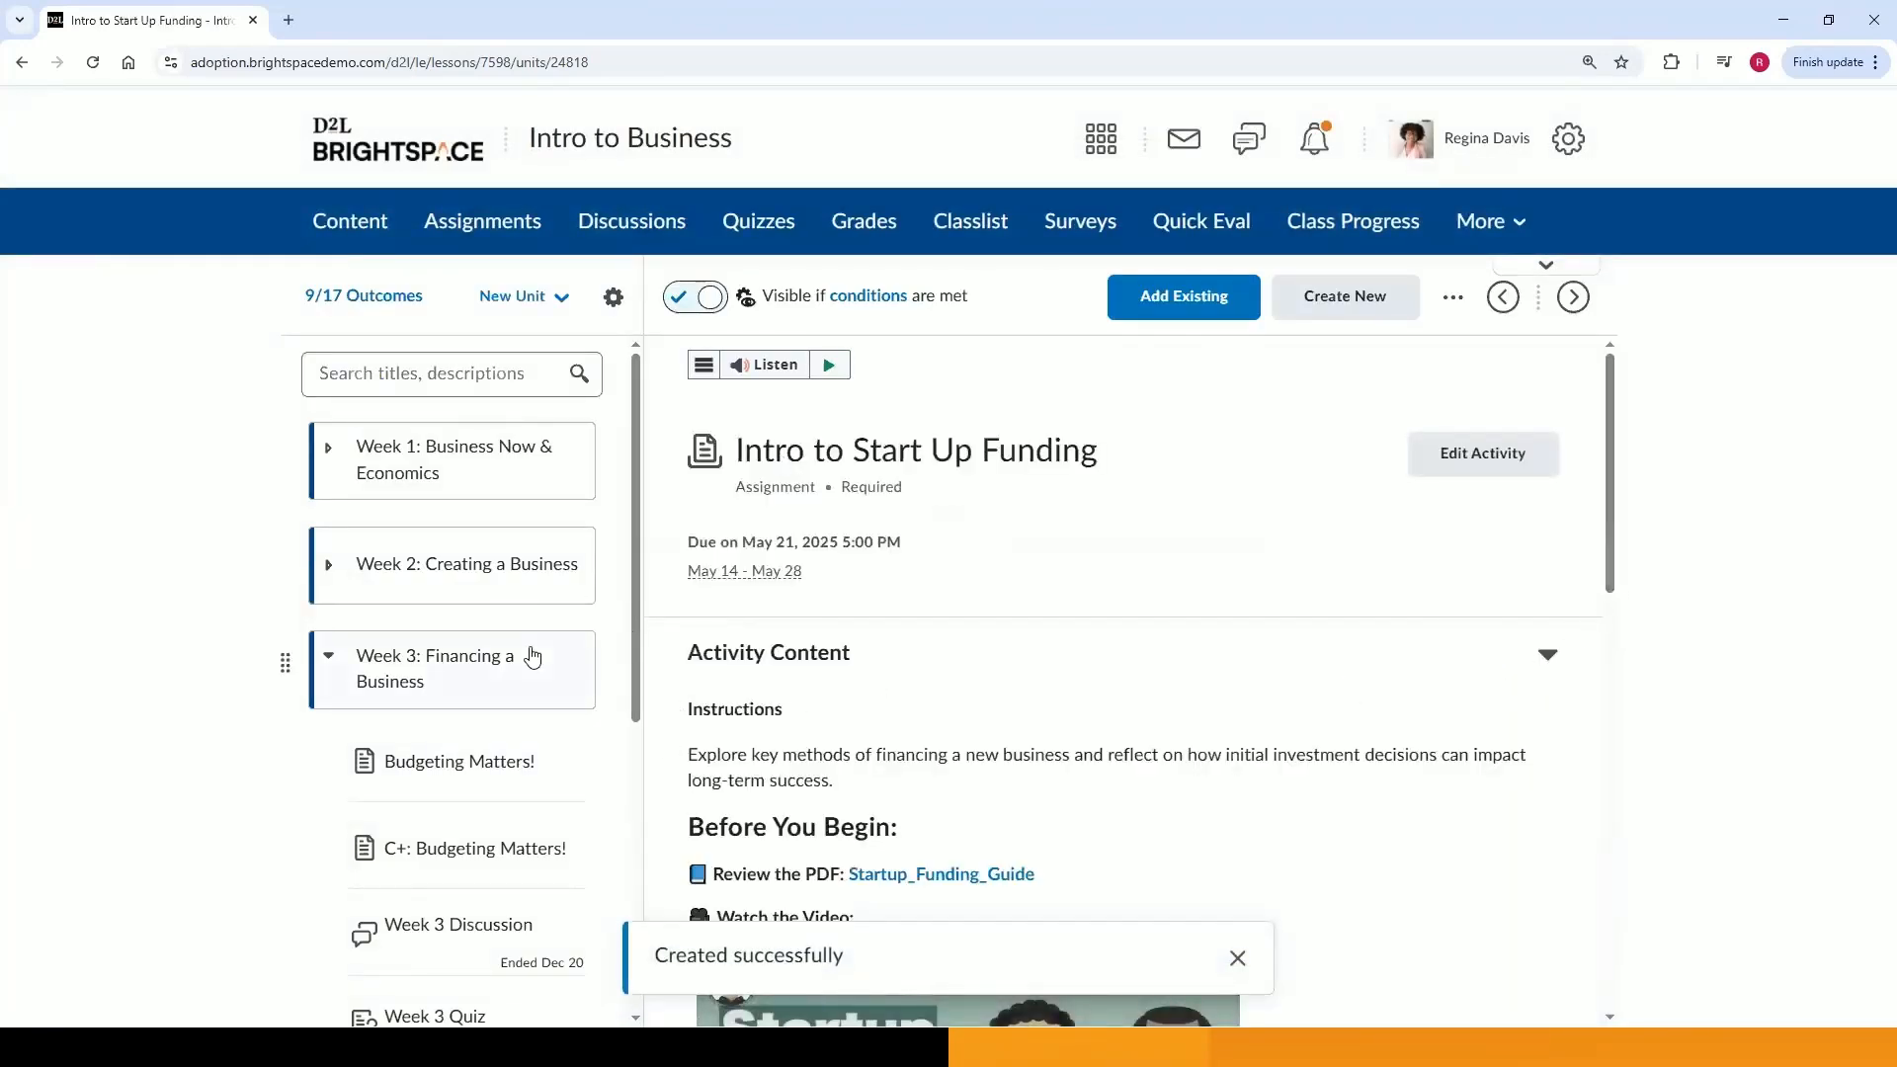
Review the added assignment's page, including its evaluation criteria, submission details and completion summary.
{"action": "scroll", "coordinate": [530, 593], "scroll_direction": "down", "scroll_amount": 3}
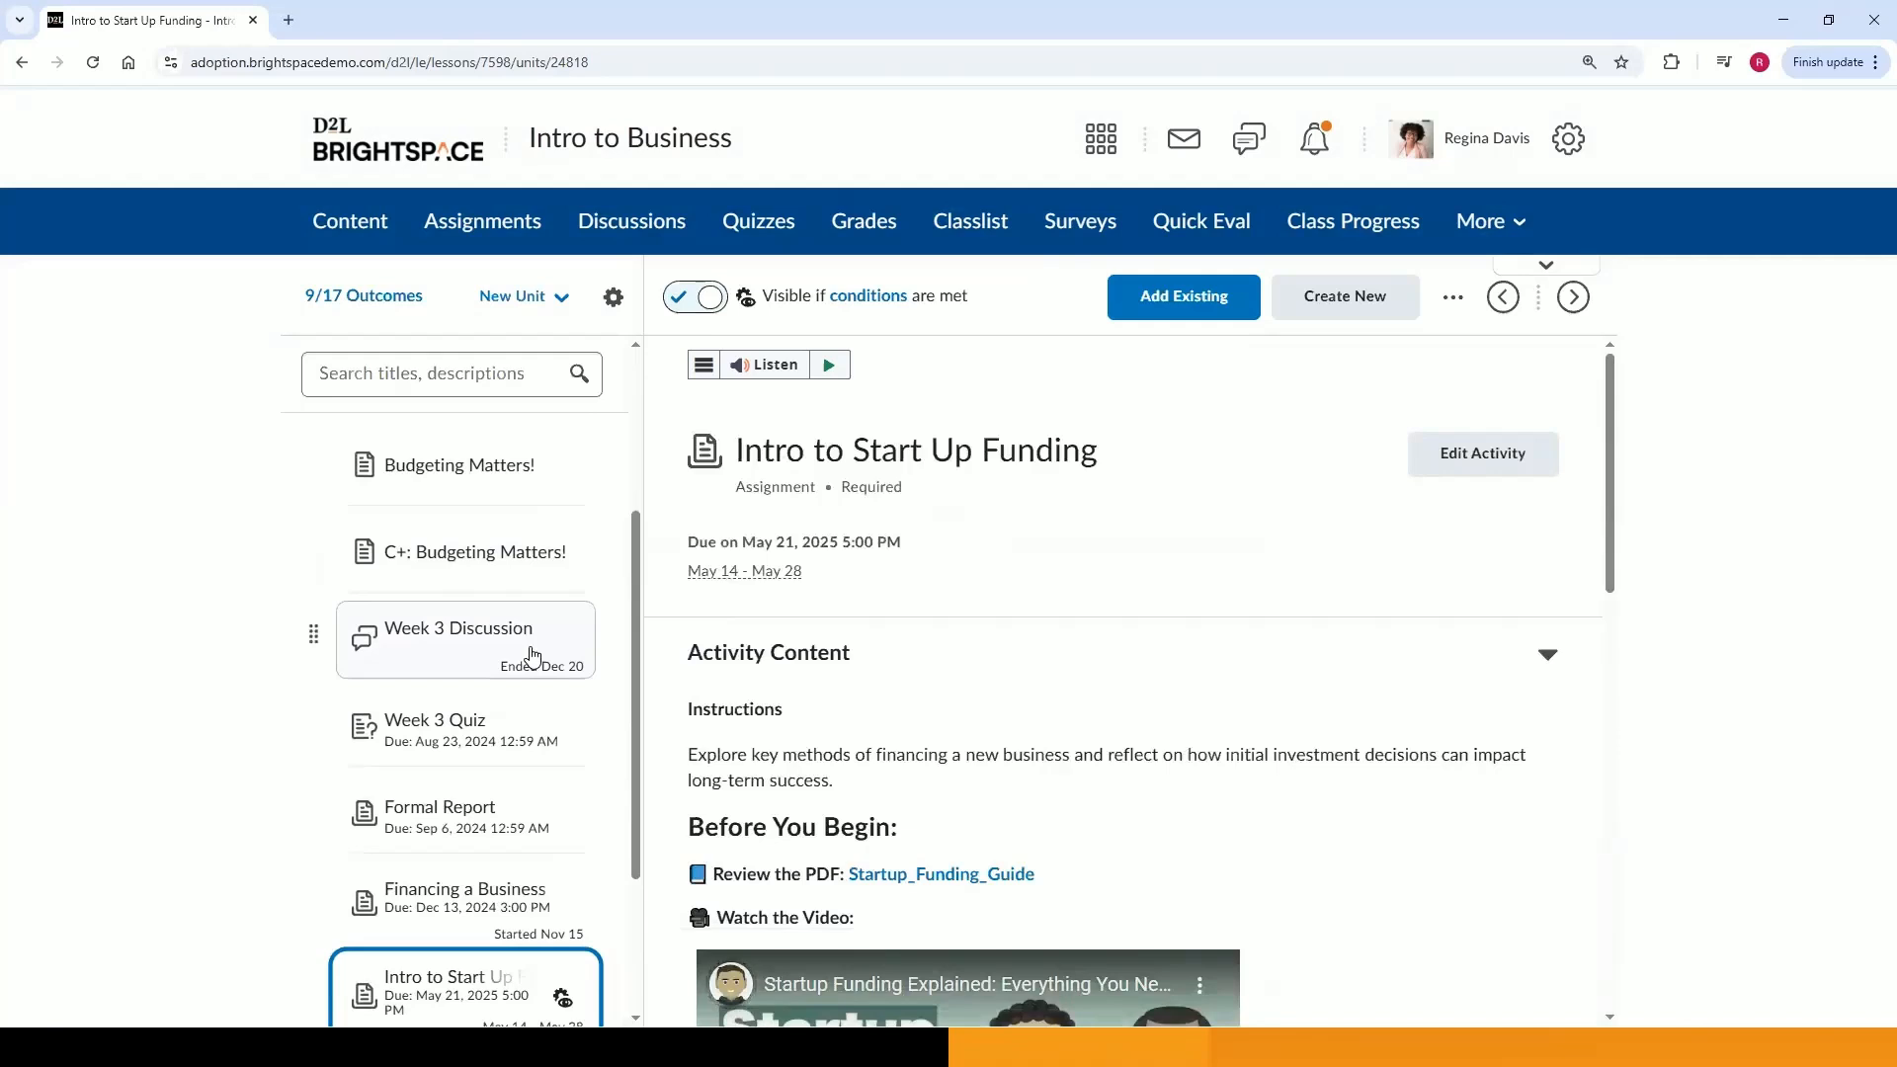
{"action": "scroll", "coordinate": [531, 653], "scroll_direction": "down", "scroll_amount": 1}
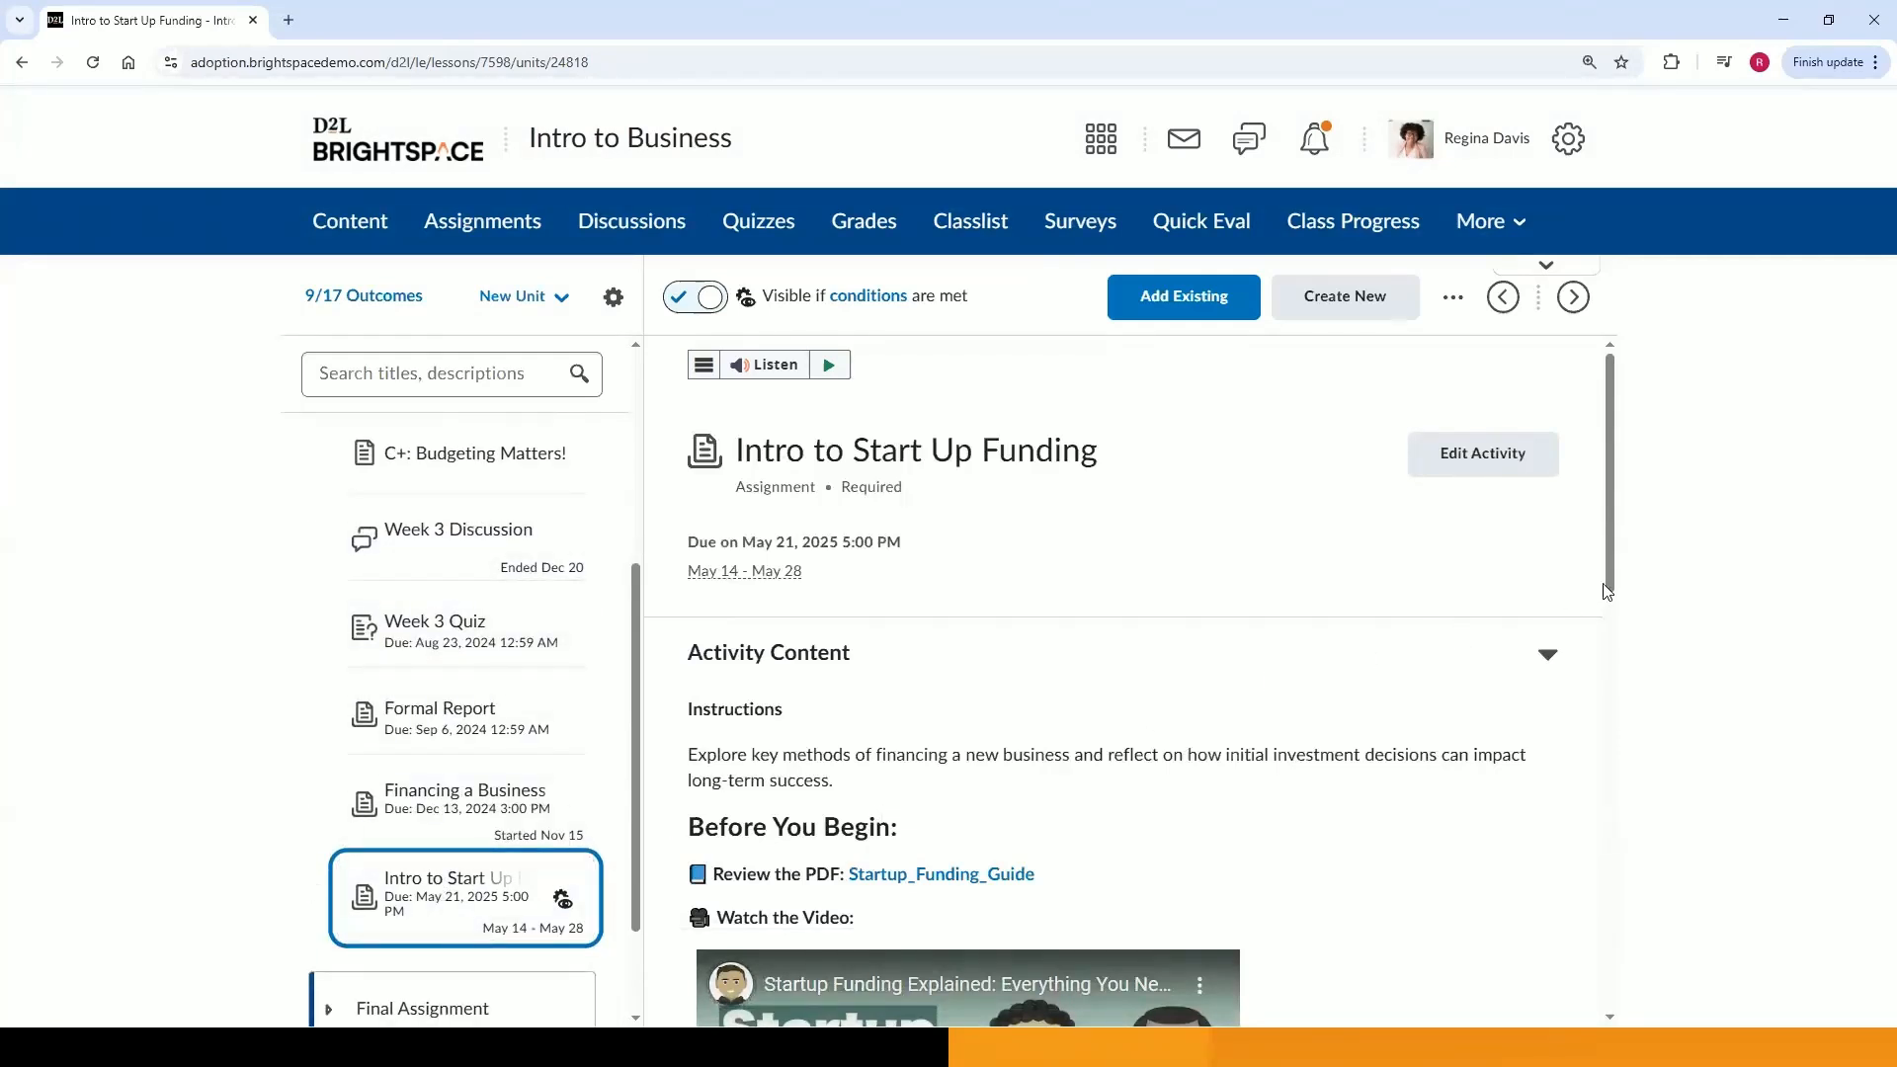
{"action": "left_click_drag", "start_coordinate": [1608, 592], "coordinate": [1557, 868]}
{"action": "scroll", "coordinate": [1556, 867], "scroll_direction": "down", "scroll_amount": 2}
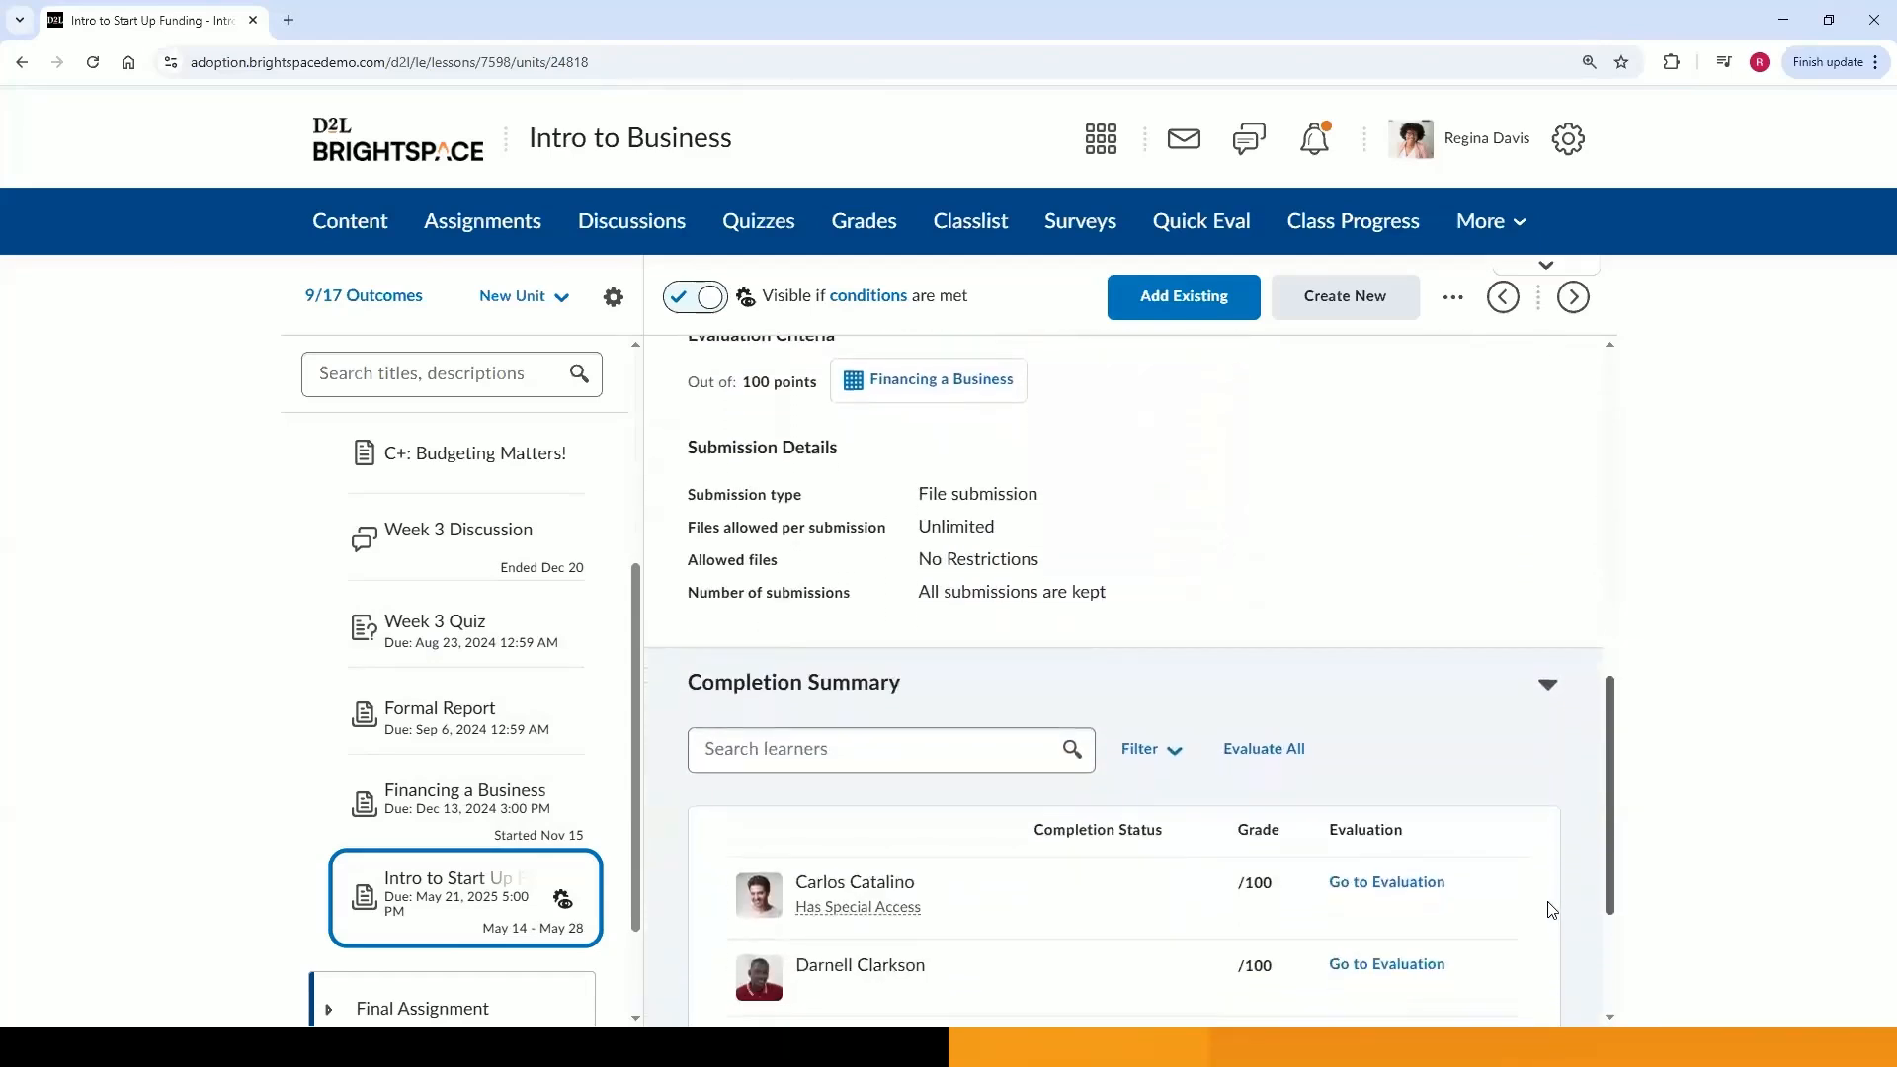
{"action": "scroll", "coordinate": [1553, 923], "scroll_direction": "down", "scroll_amount": 3}
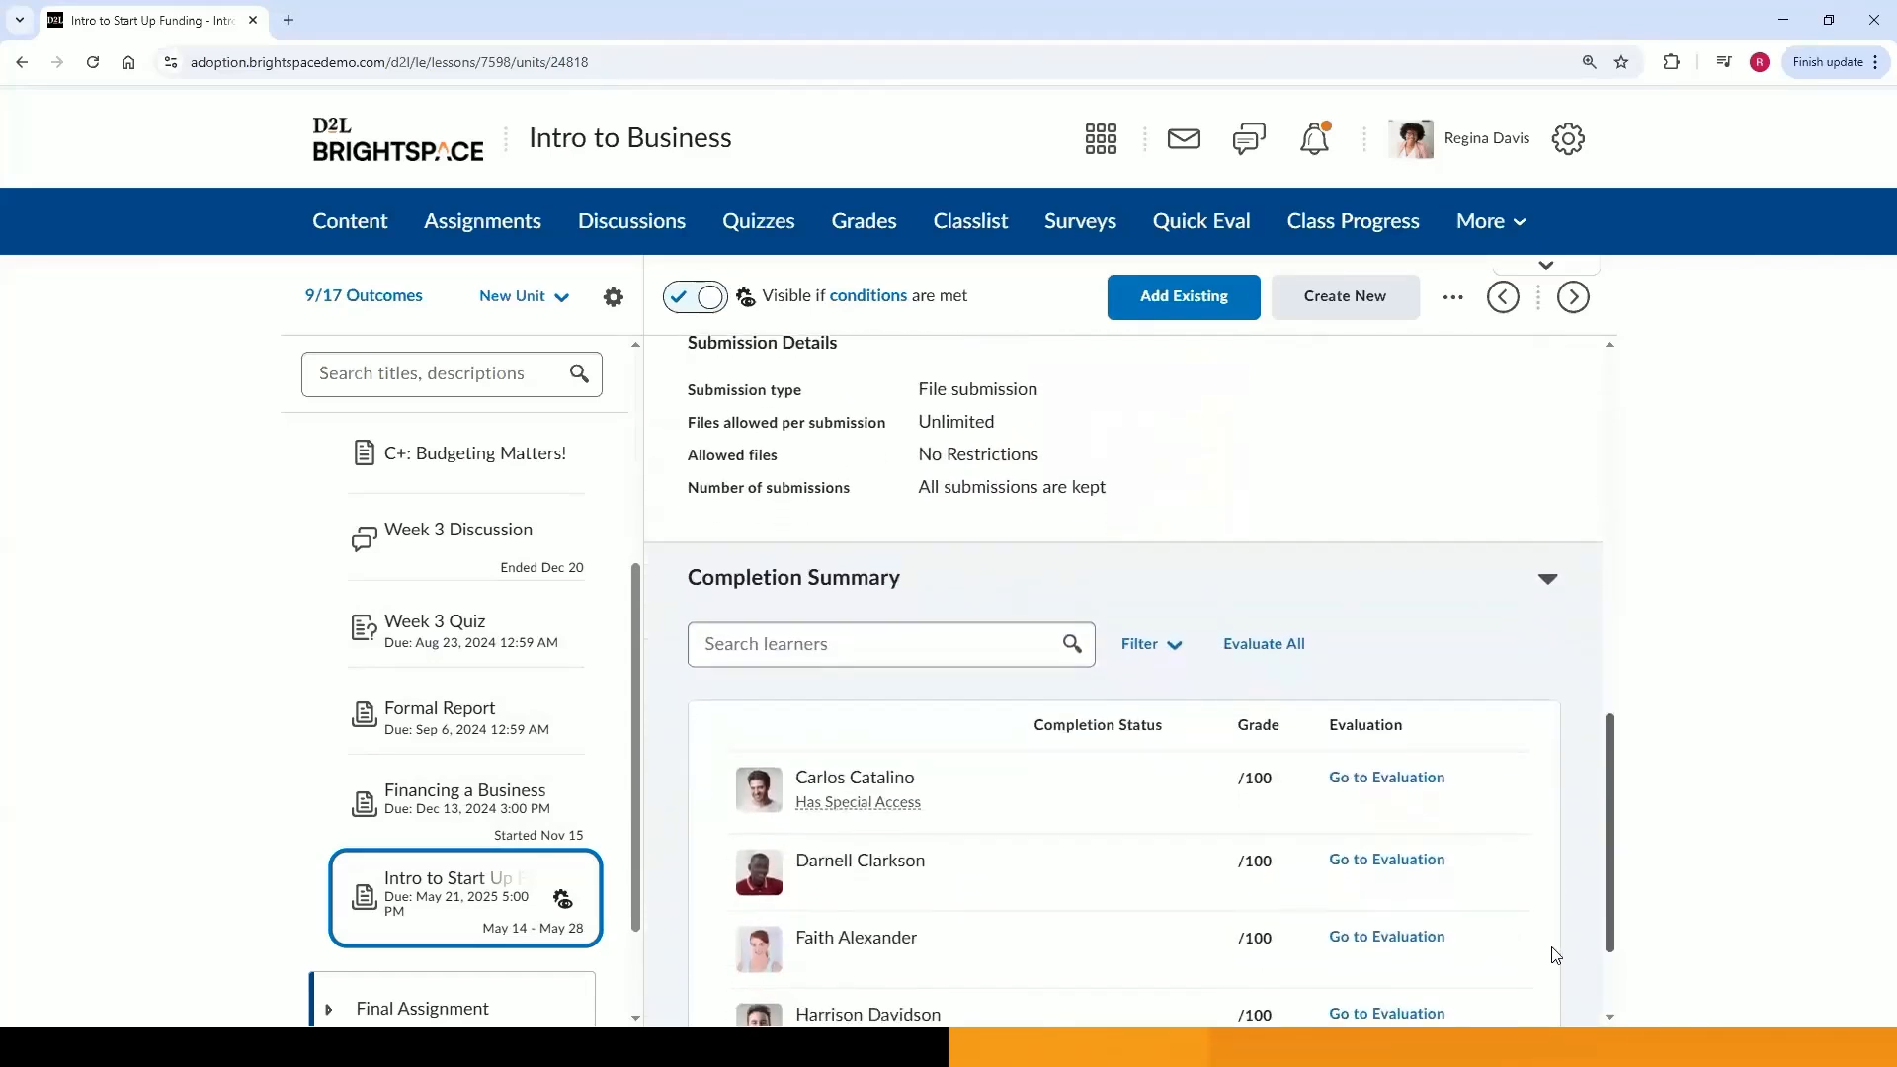
{"action": "scroll", "coordinate": [1547, 988], "scroll_direction": "up", "scroll_amount": 1}
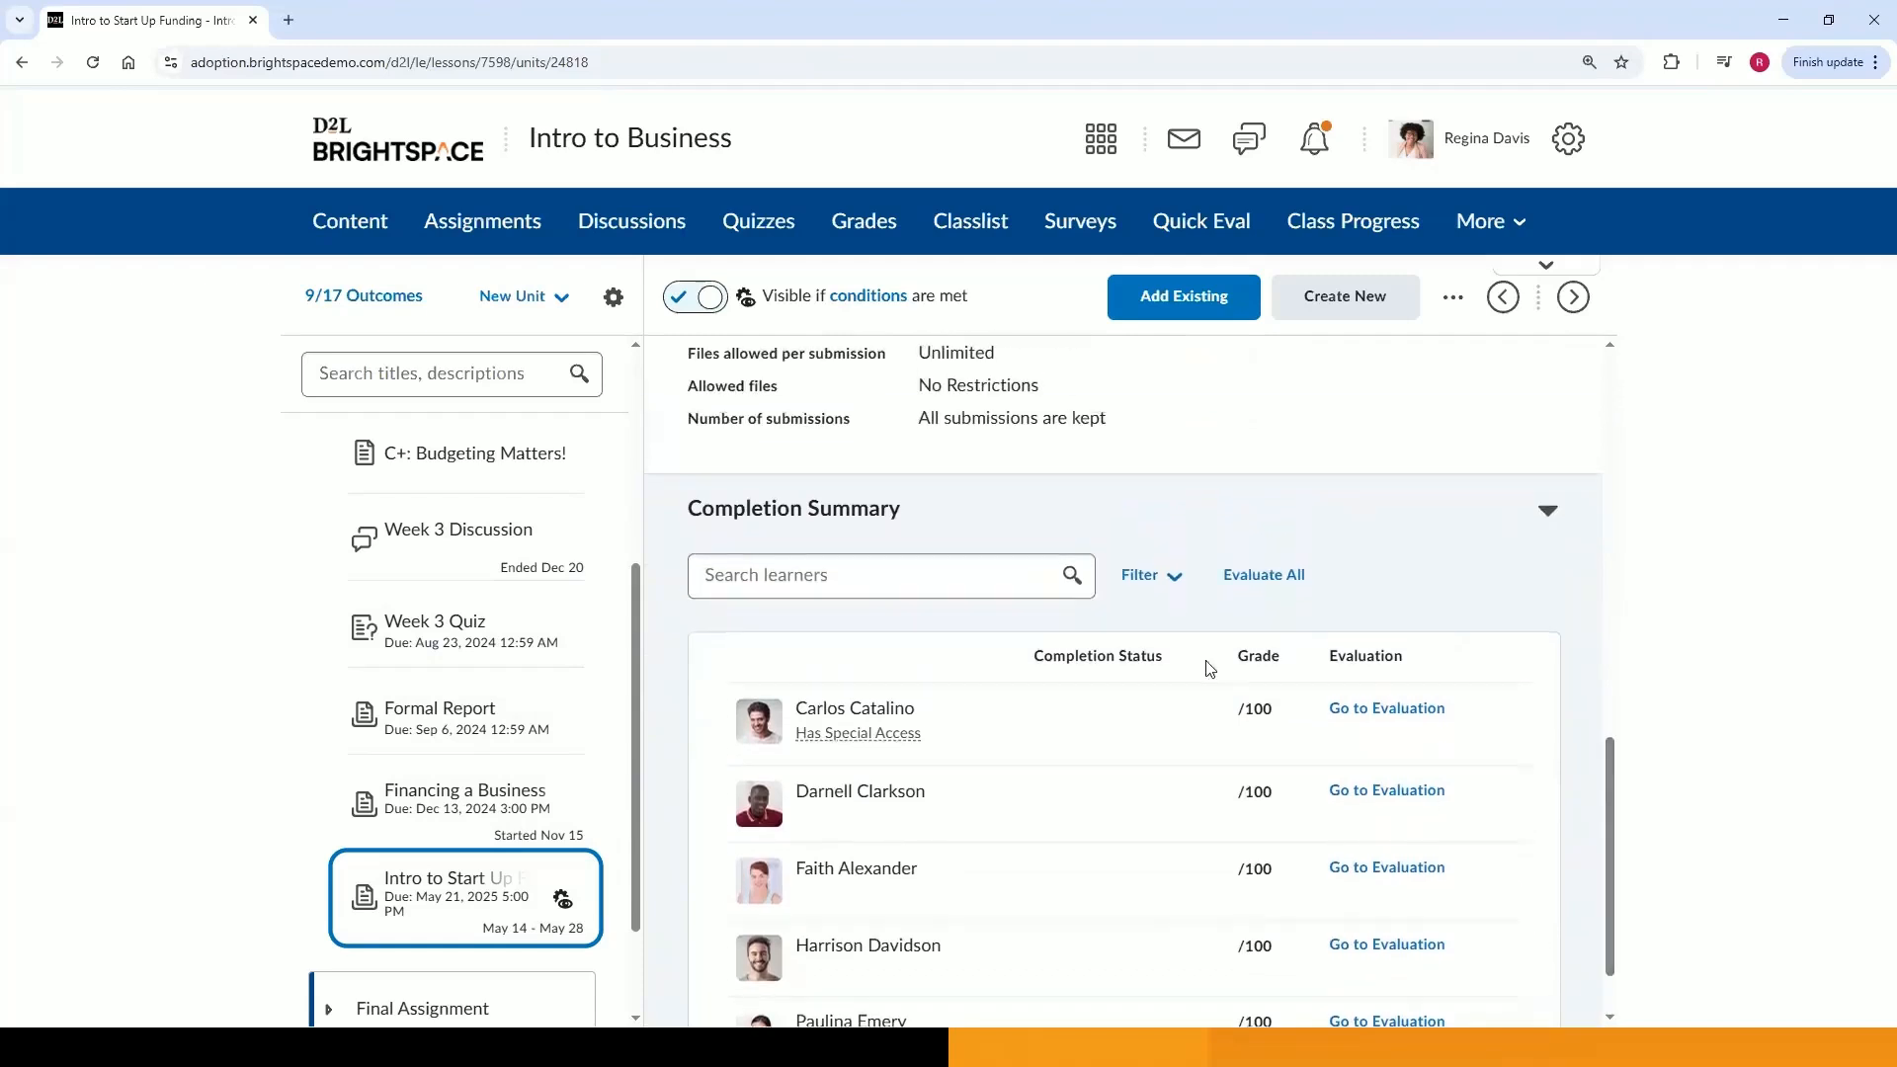
{"action": "left_click_drag", "start_coordinate": [1607, 749], "coordinate": [1608, 820]}
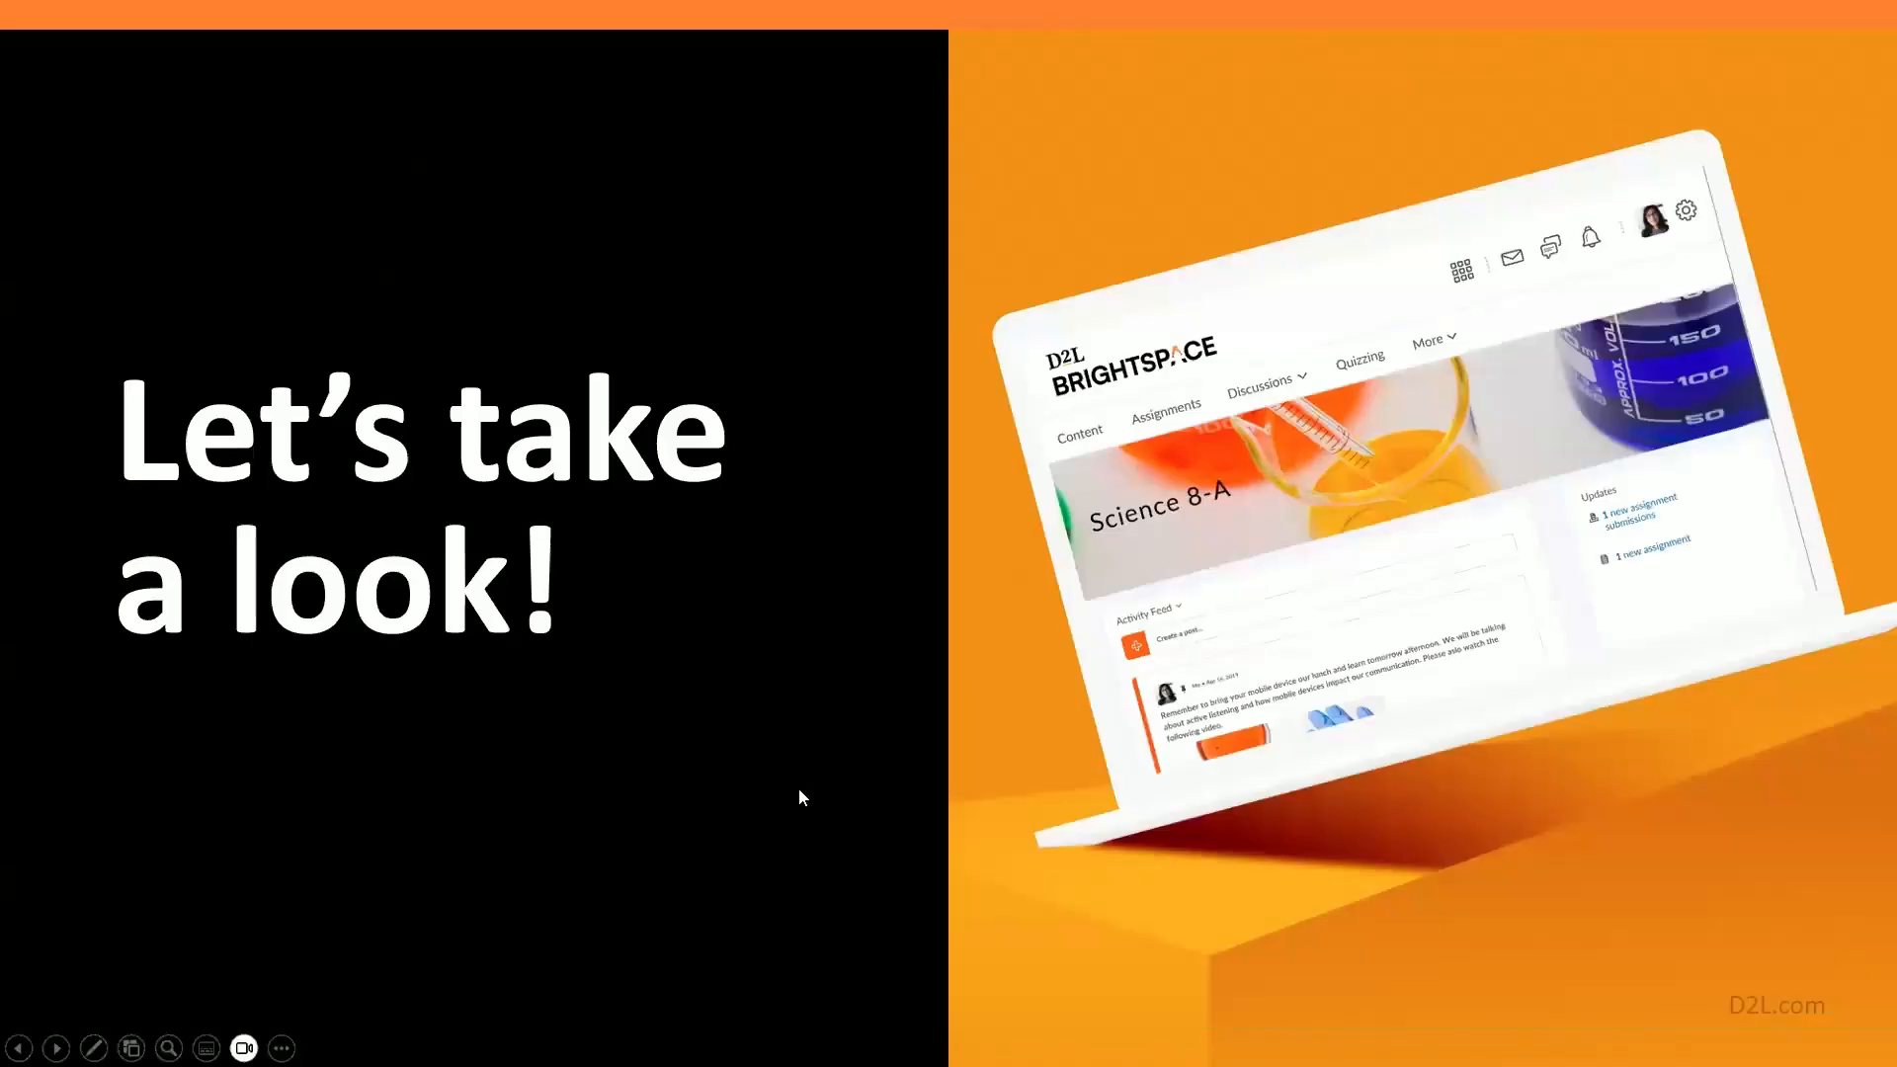
{"action": "key", "text": "Right"}
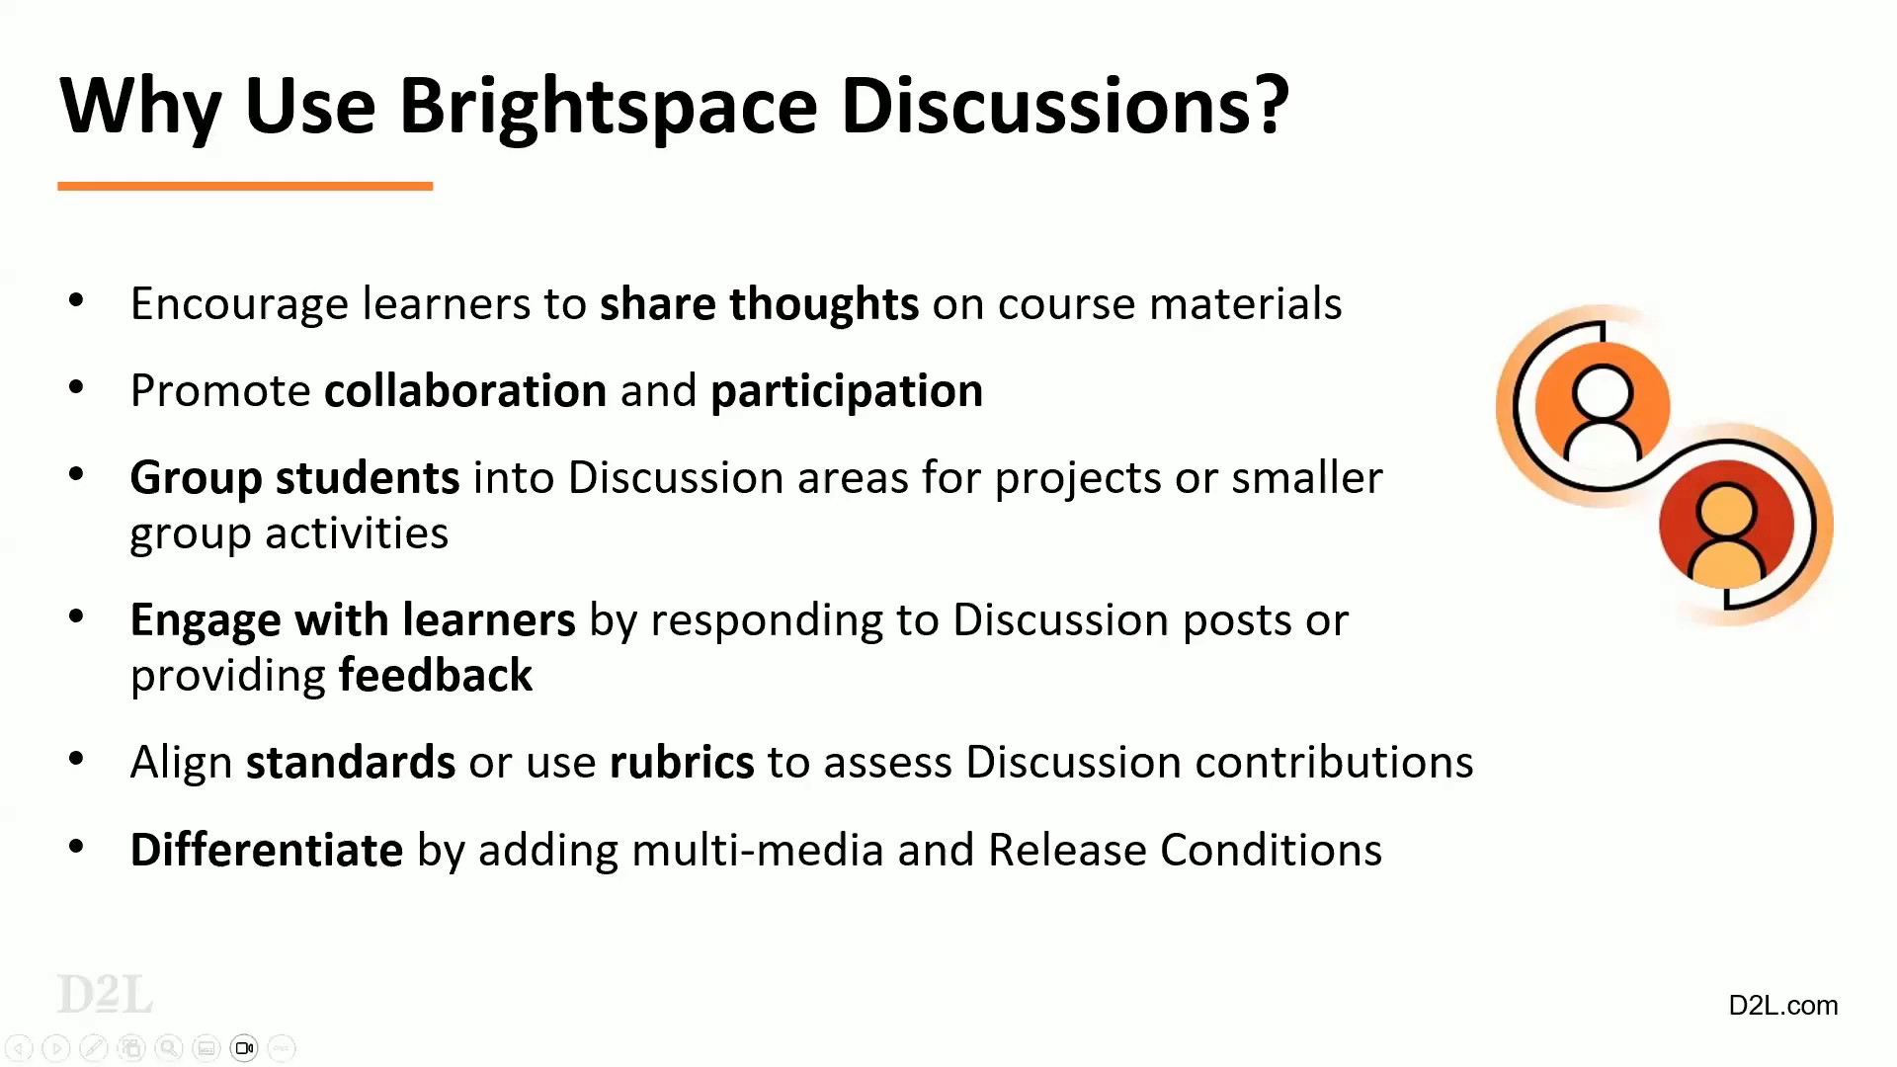
Switch to the browser and open the course's Discussions list.
{"action": "key", "text": "alt+Tab"}
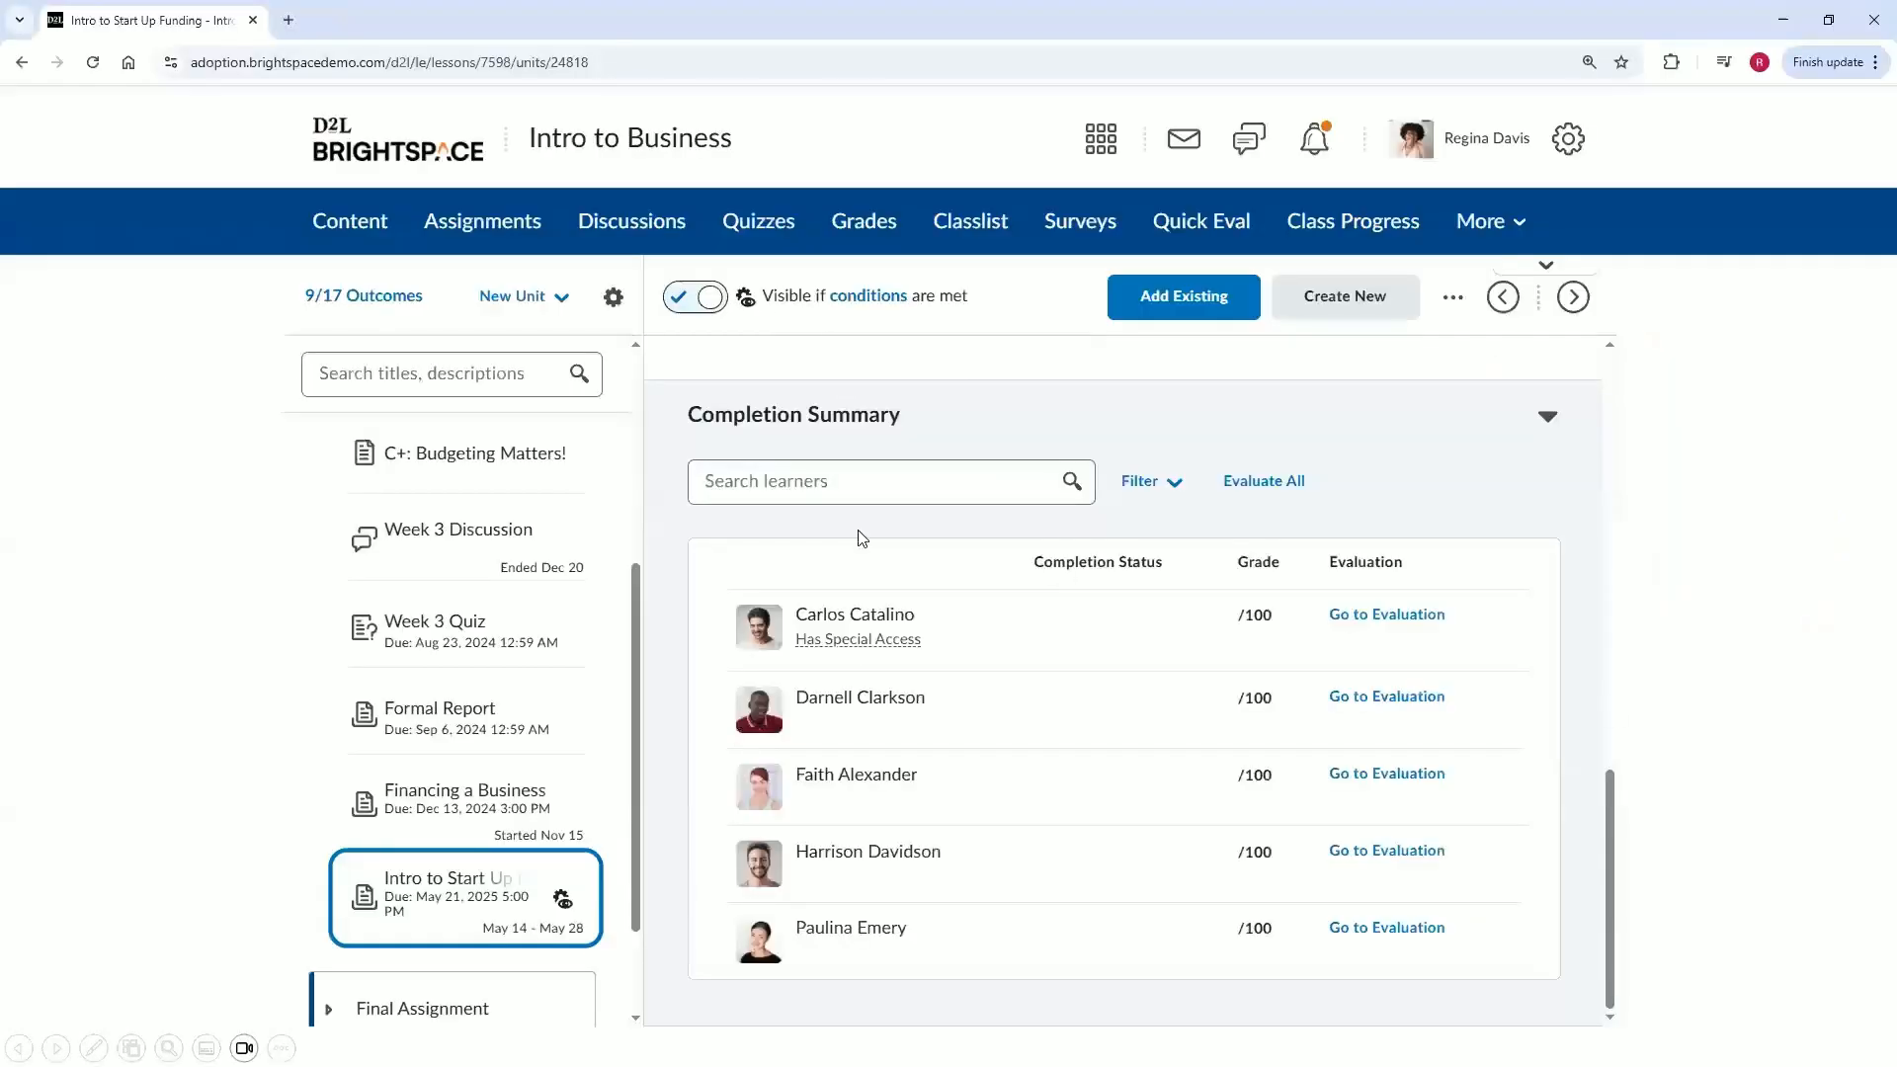
{"action": "left_click", "coordinate": [652, 227]}
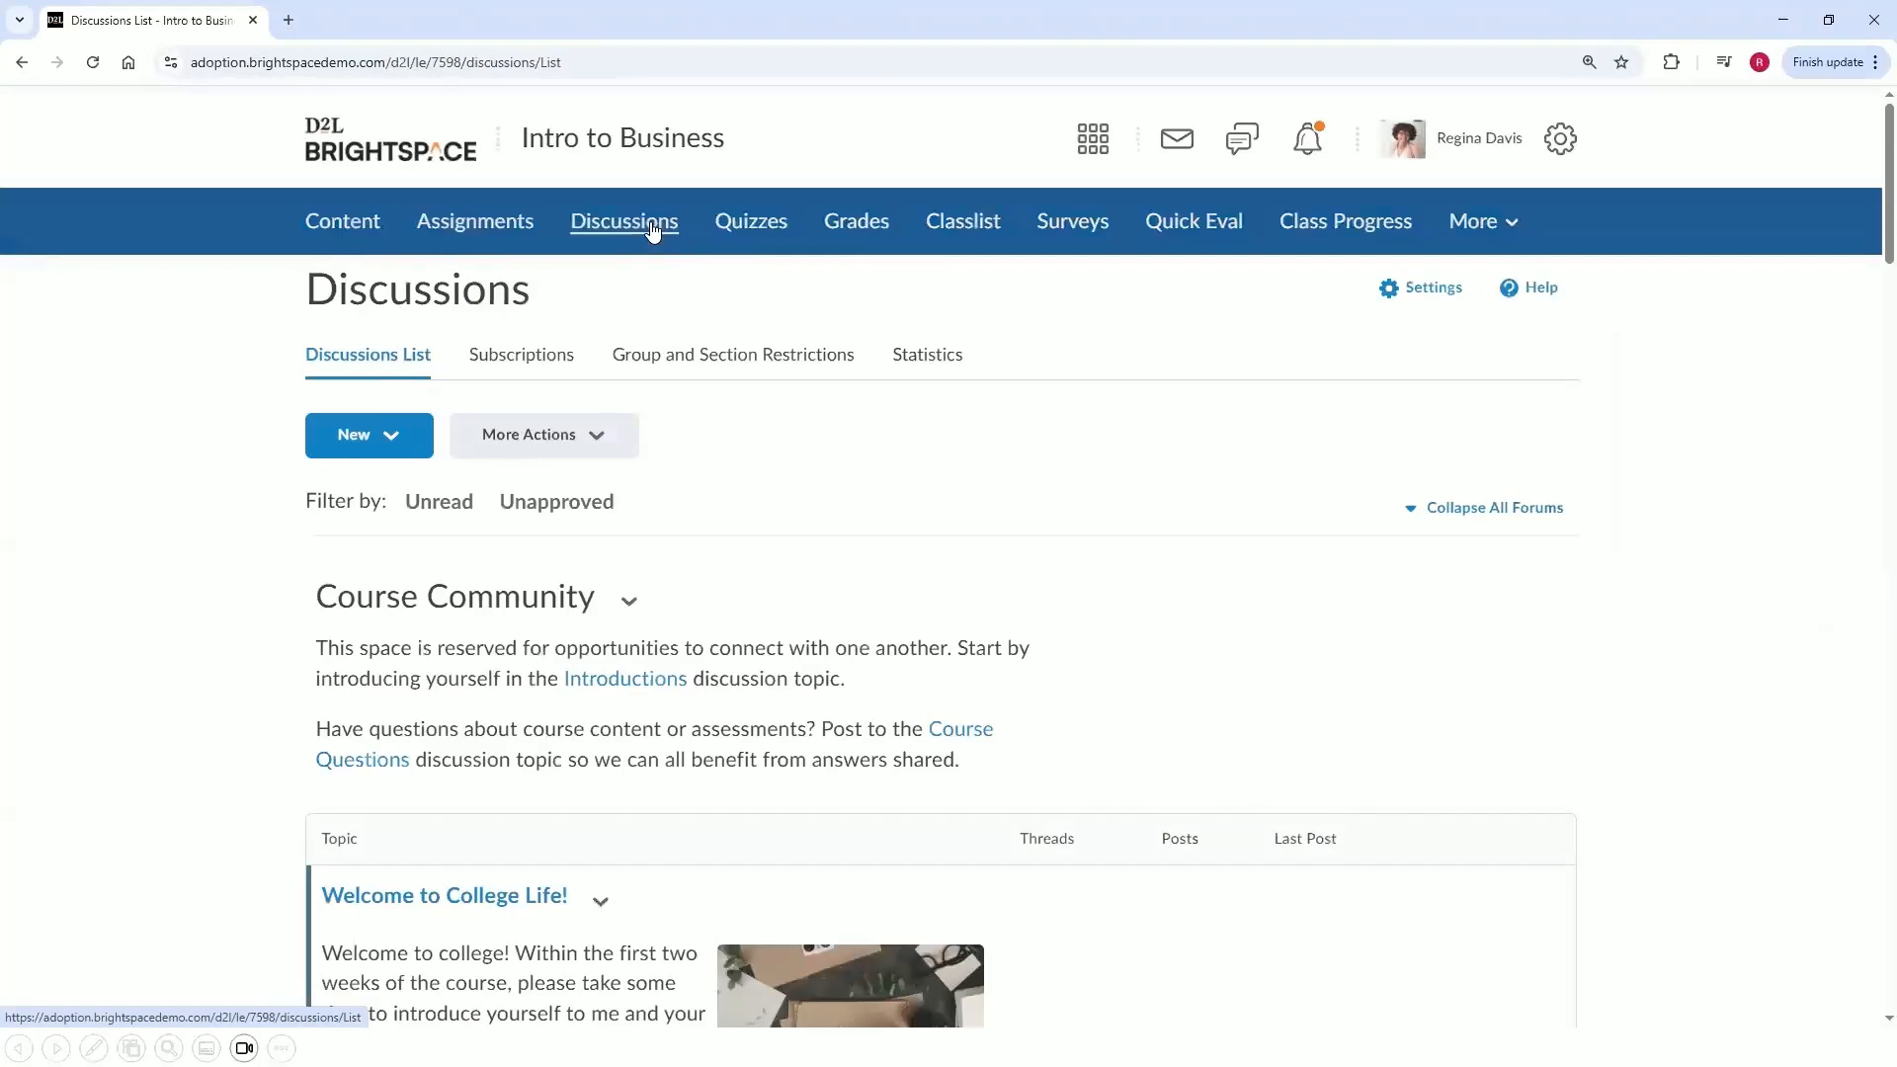
Collapse all forums, scroll through their descriptions, and expand all forums again.
{"action": "left_click", "coordinate": [1555, 529]}
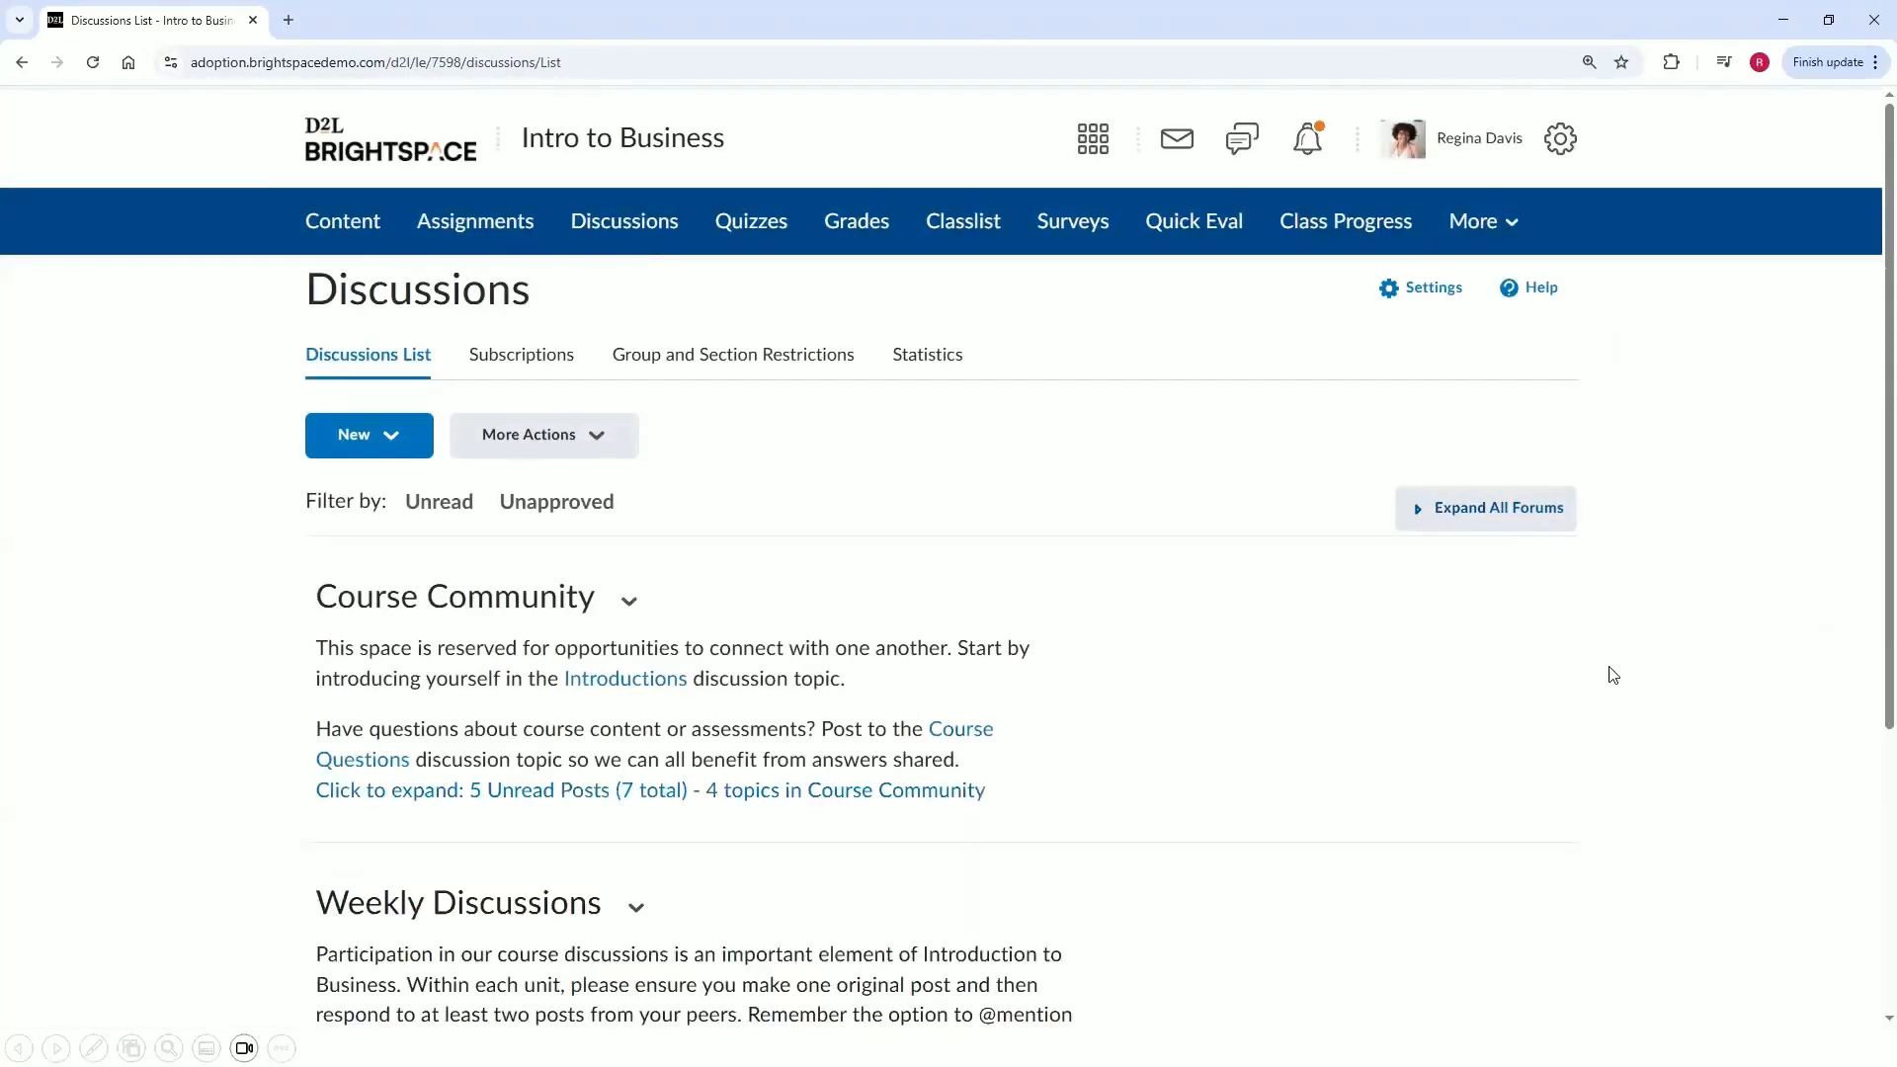
{"action": "scroll", "coordinate": [1613, 673], "scroll_direction": "down", "scroll_amount": 2}
{"action": "scroll", "coordinate": [1613, 676], "scroll_direction": "up", "scroll_amount": 1}
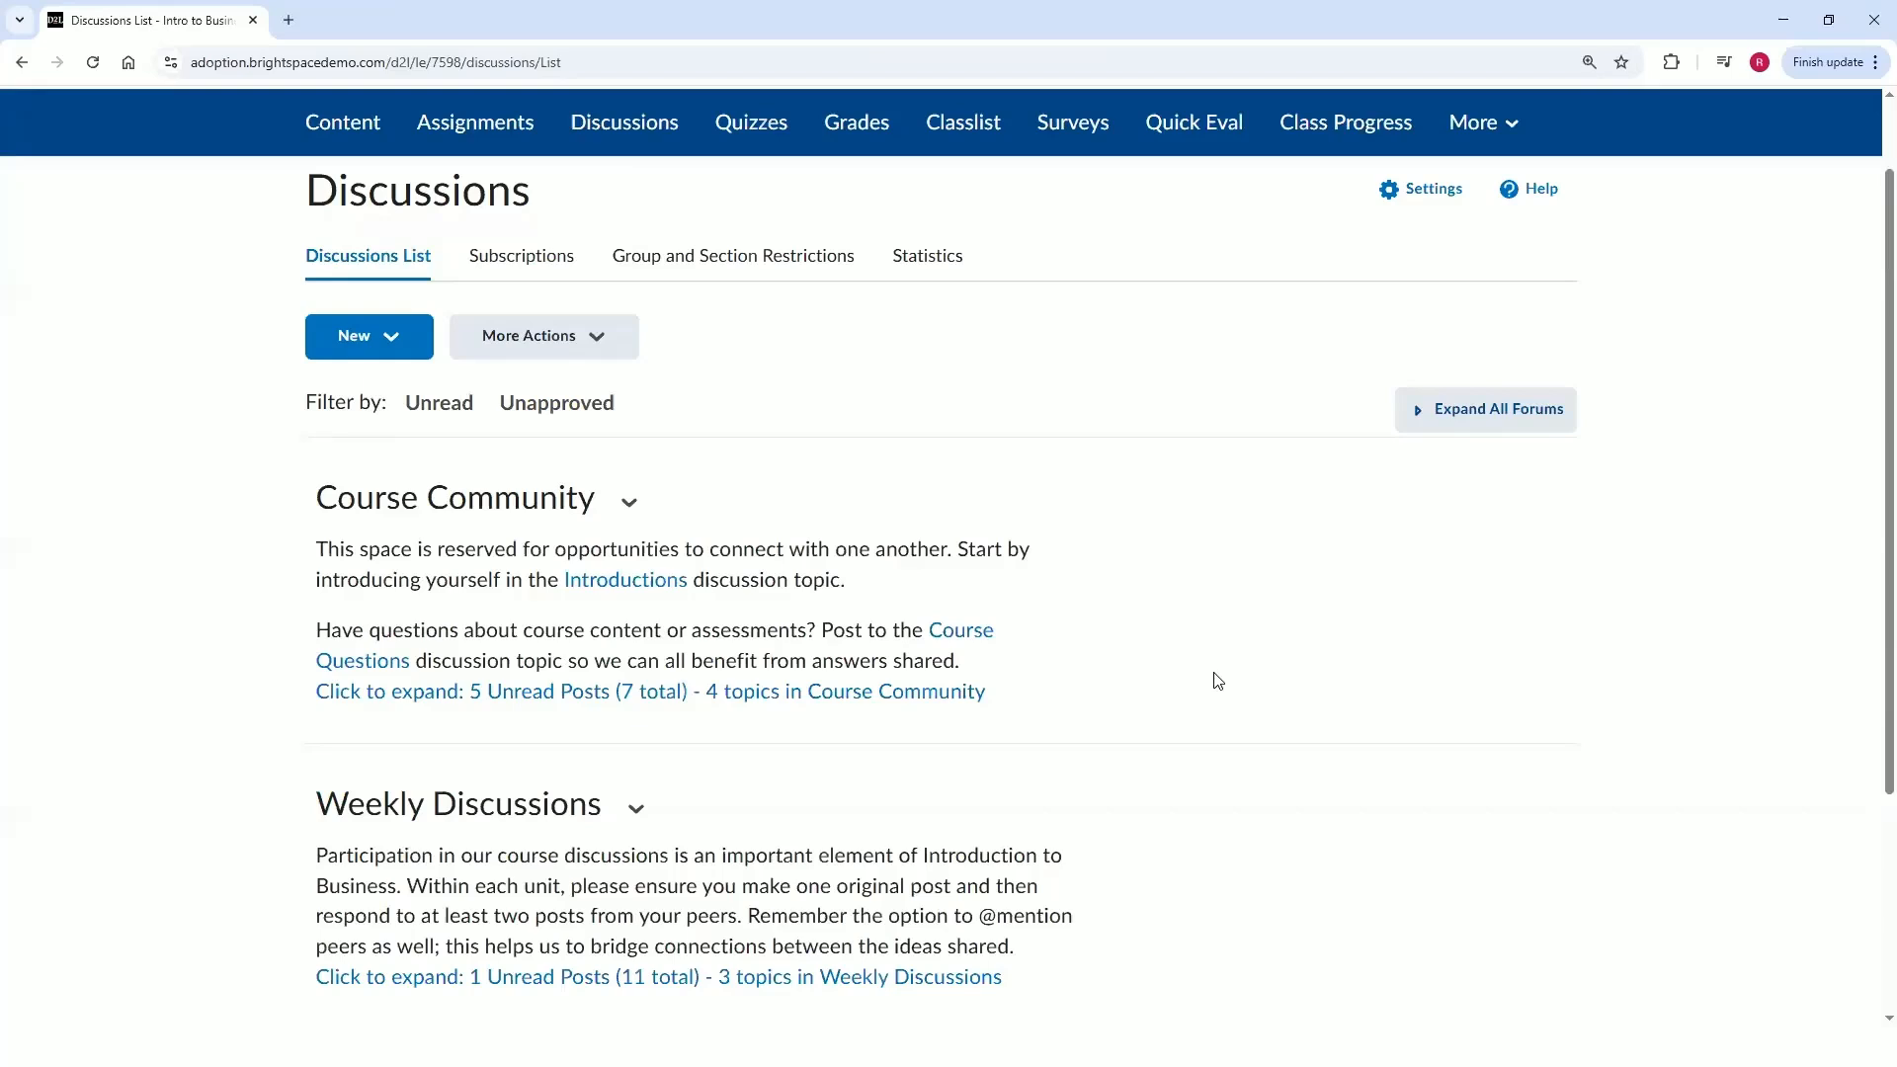
{"action": "scroll", "coordinate": [1217, 680], "scroll_direction": "down", "scroll_amount": 1}
{"action": "scroll", "coordinate": [1217, 681], "scroll_direction": "down", "scroll_amount": 2}
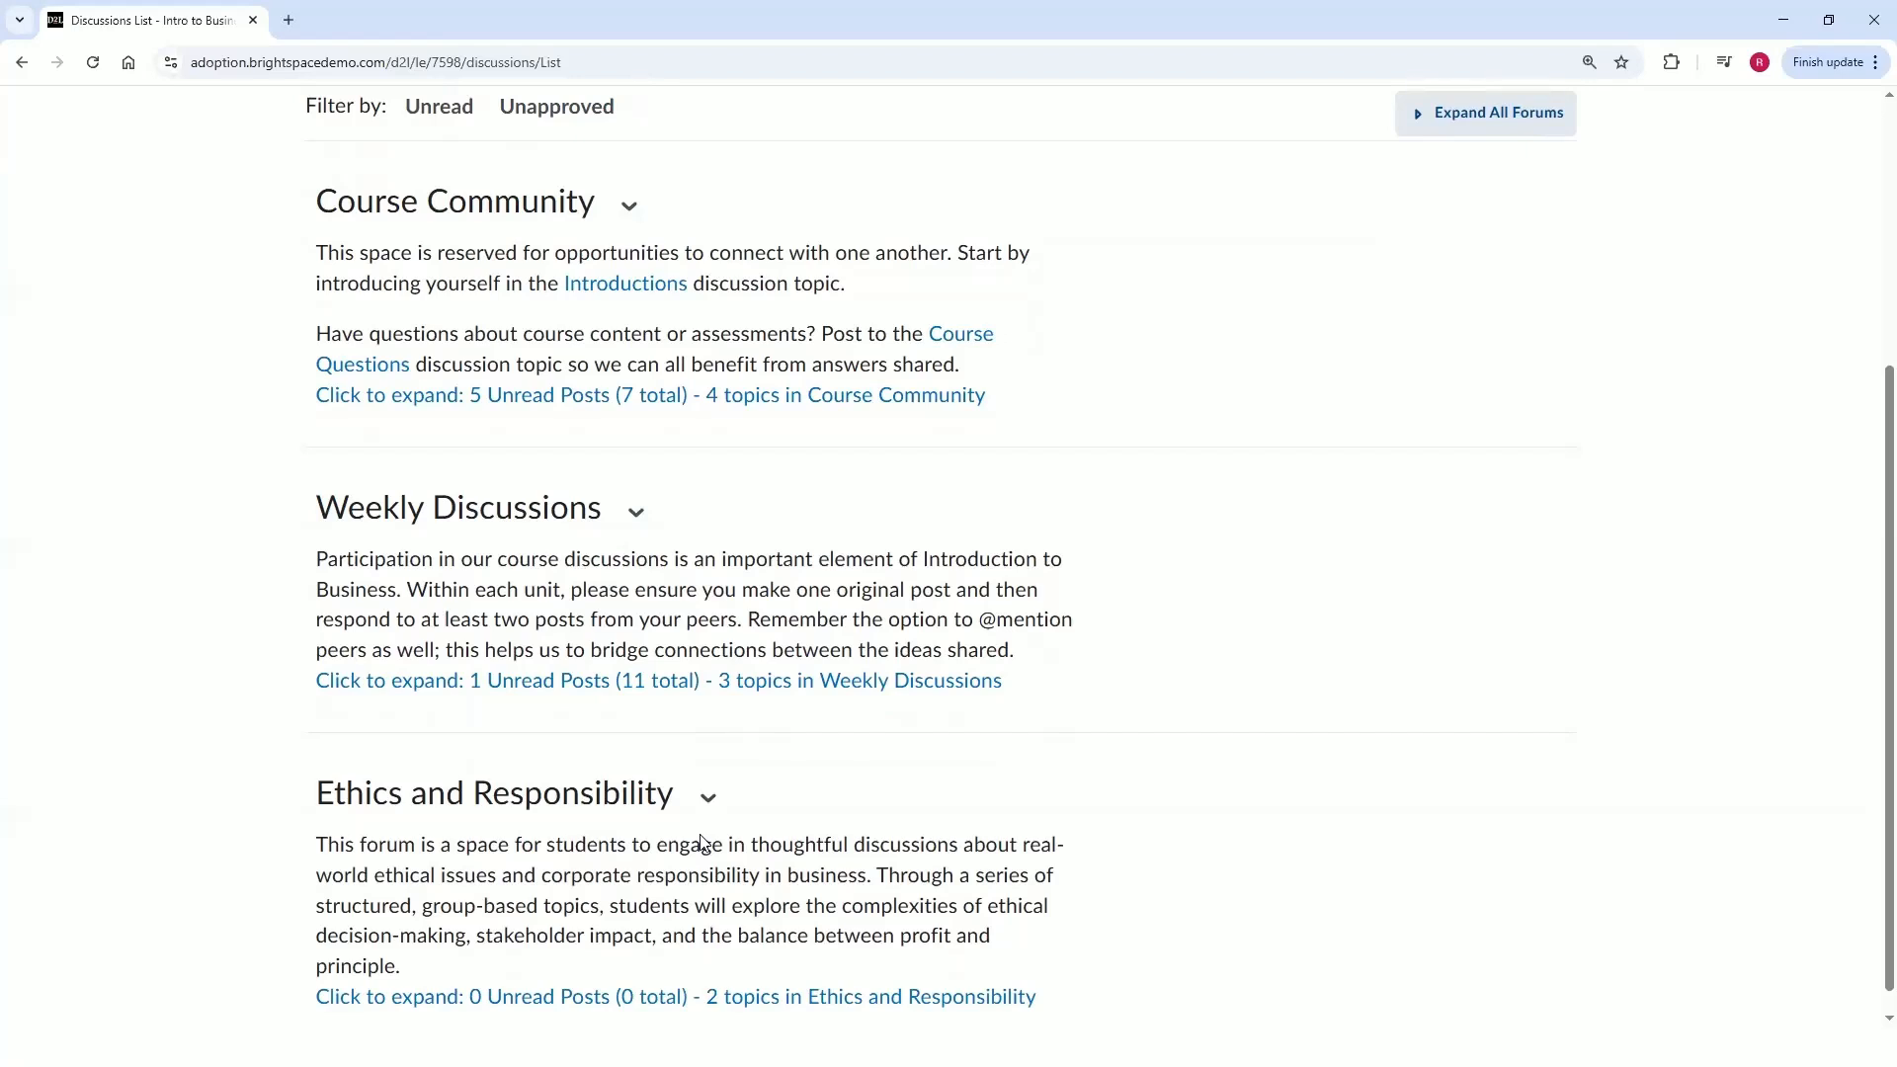
{"action": "scroll", "coordinate": [1515, 606], "scroll_direction": "up", "scroll_amount": 1}
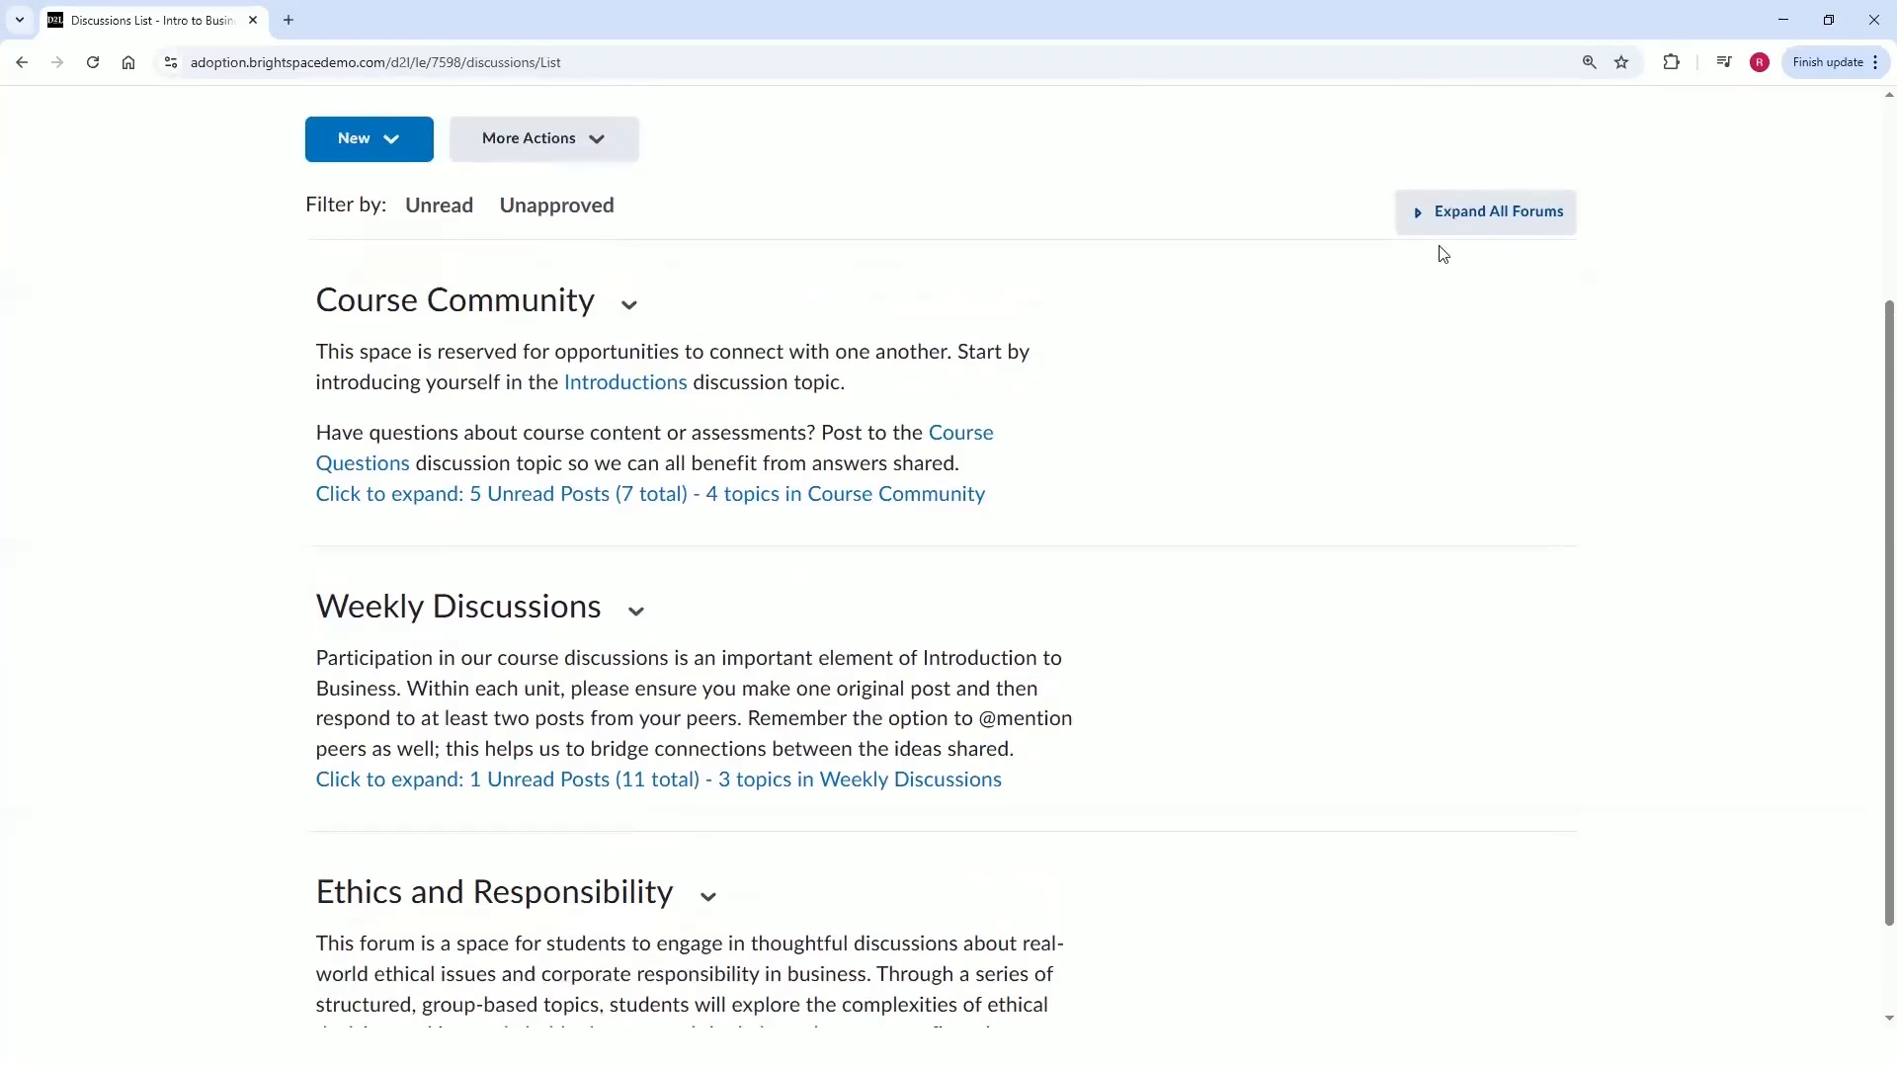
{"action": "left_click", "coordinate": [1450, 226]}
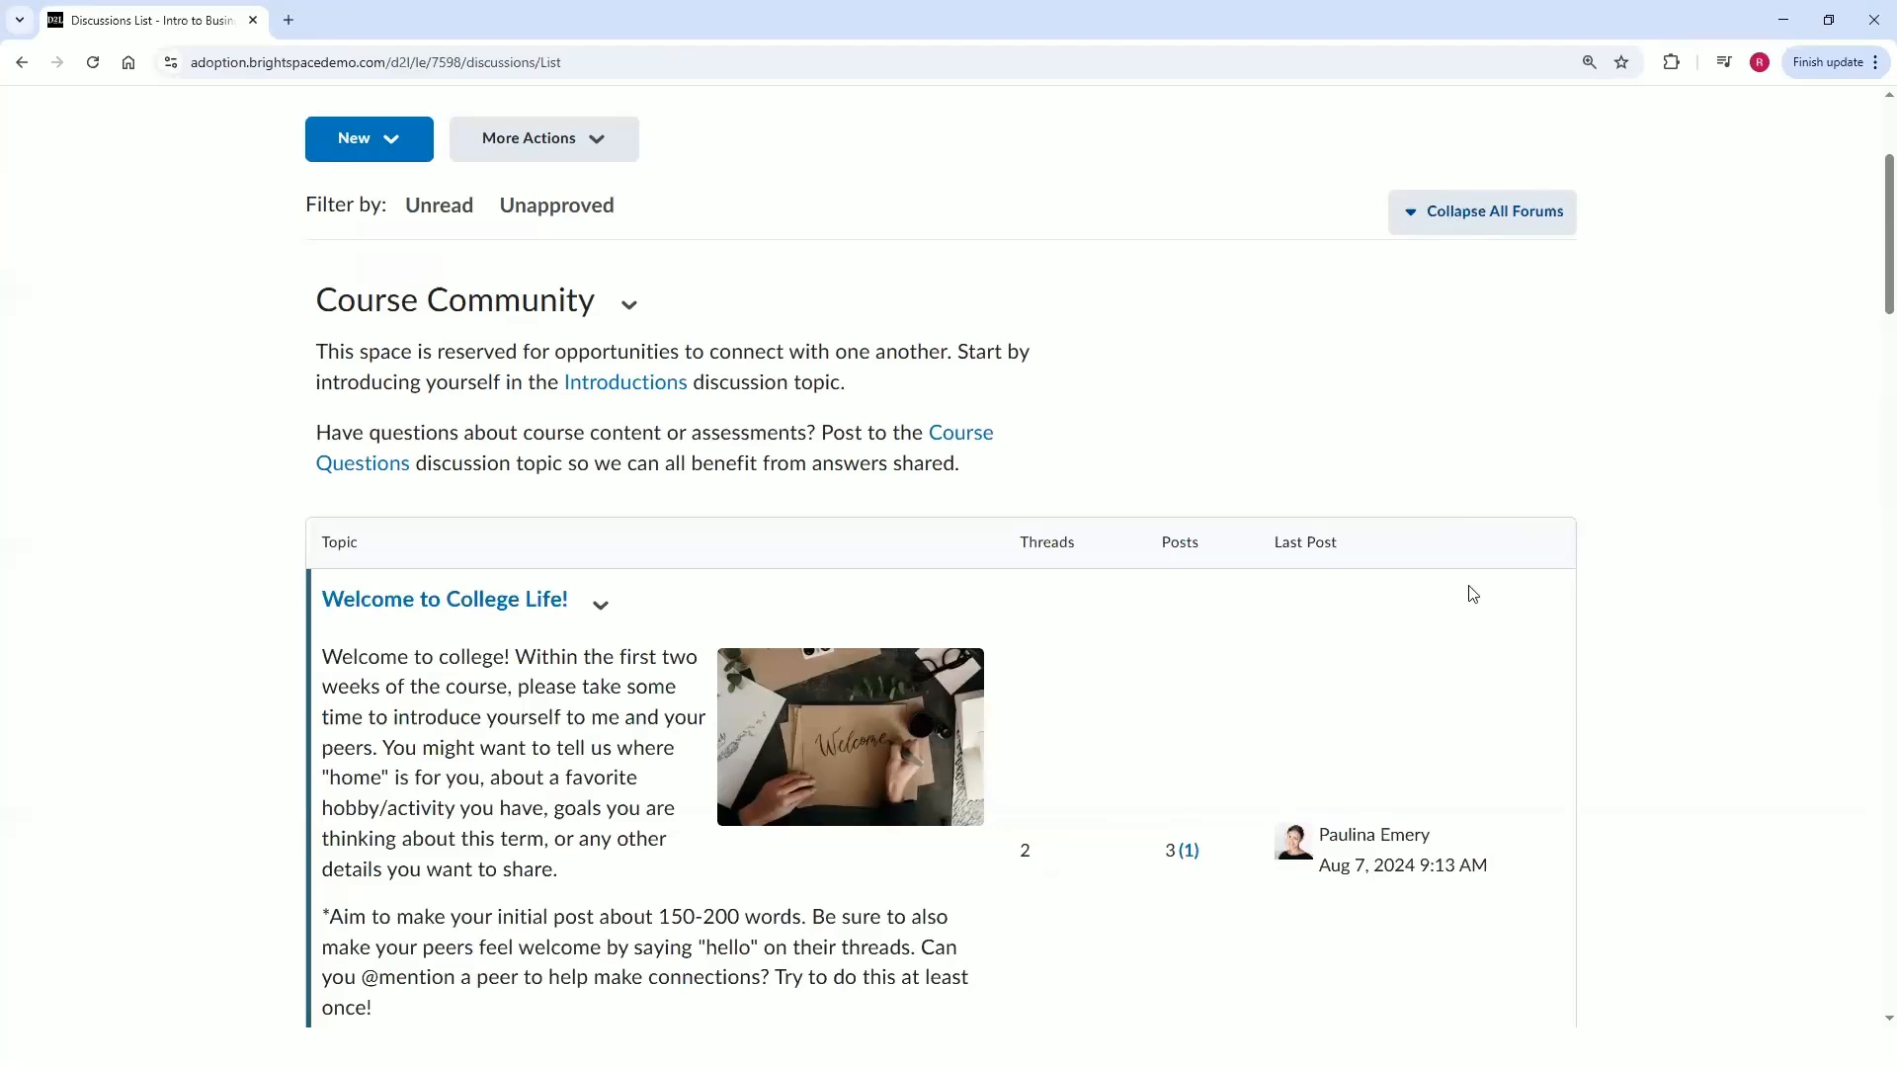
Scroll through the forum topics from Course Community down to the Weekly Discussions.
{"action": "scroll", "coordinate": [1473, 594], "scroll_direction": "down", "scroll_amount": 1}
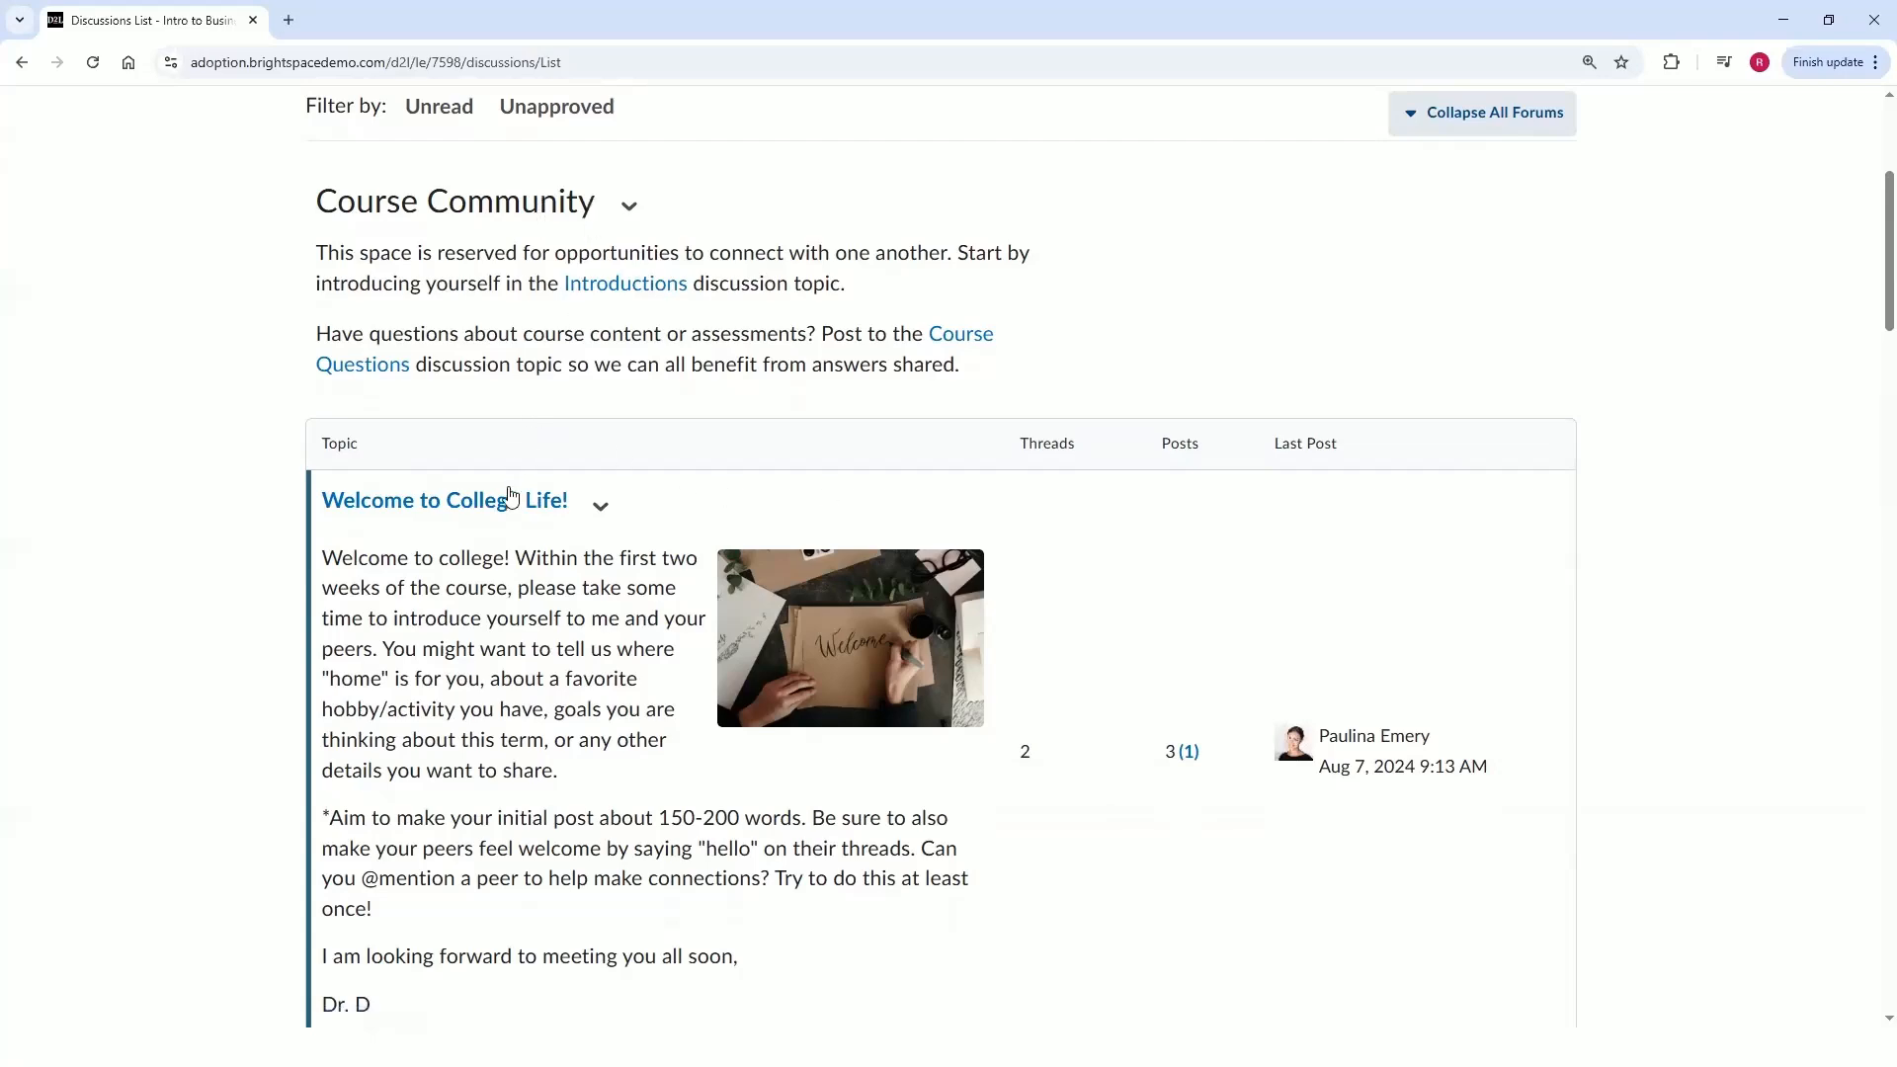
{"action": "scroll", "coordinate": [551, 517], "scroll_direction": "down", "scroll_amount": 7}
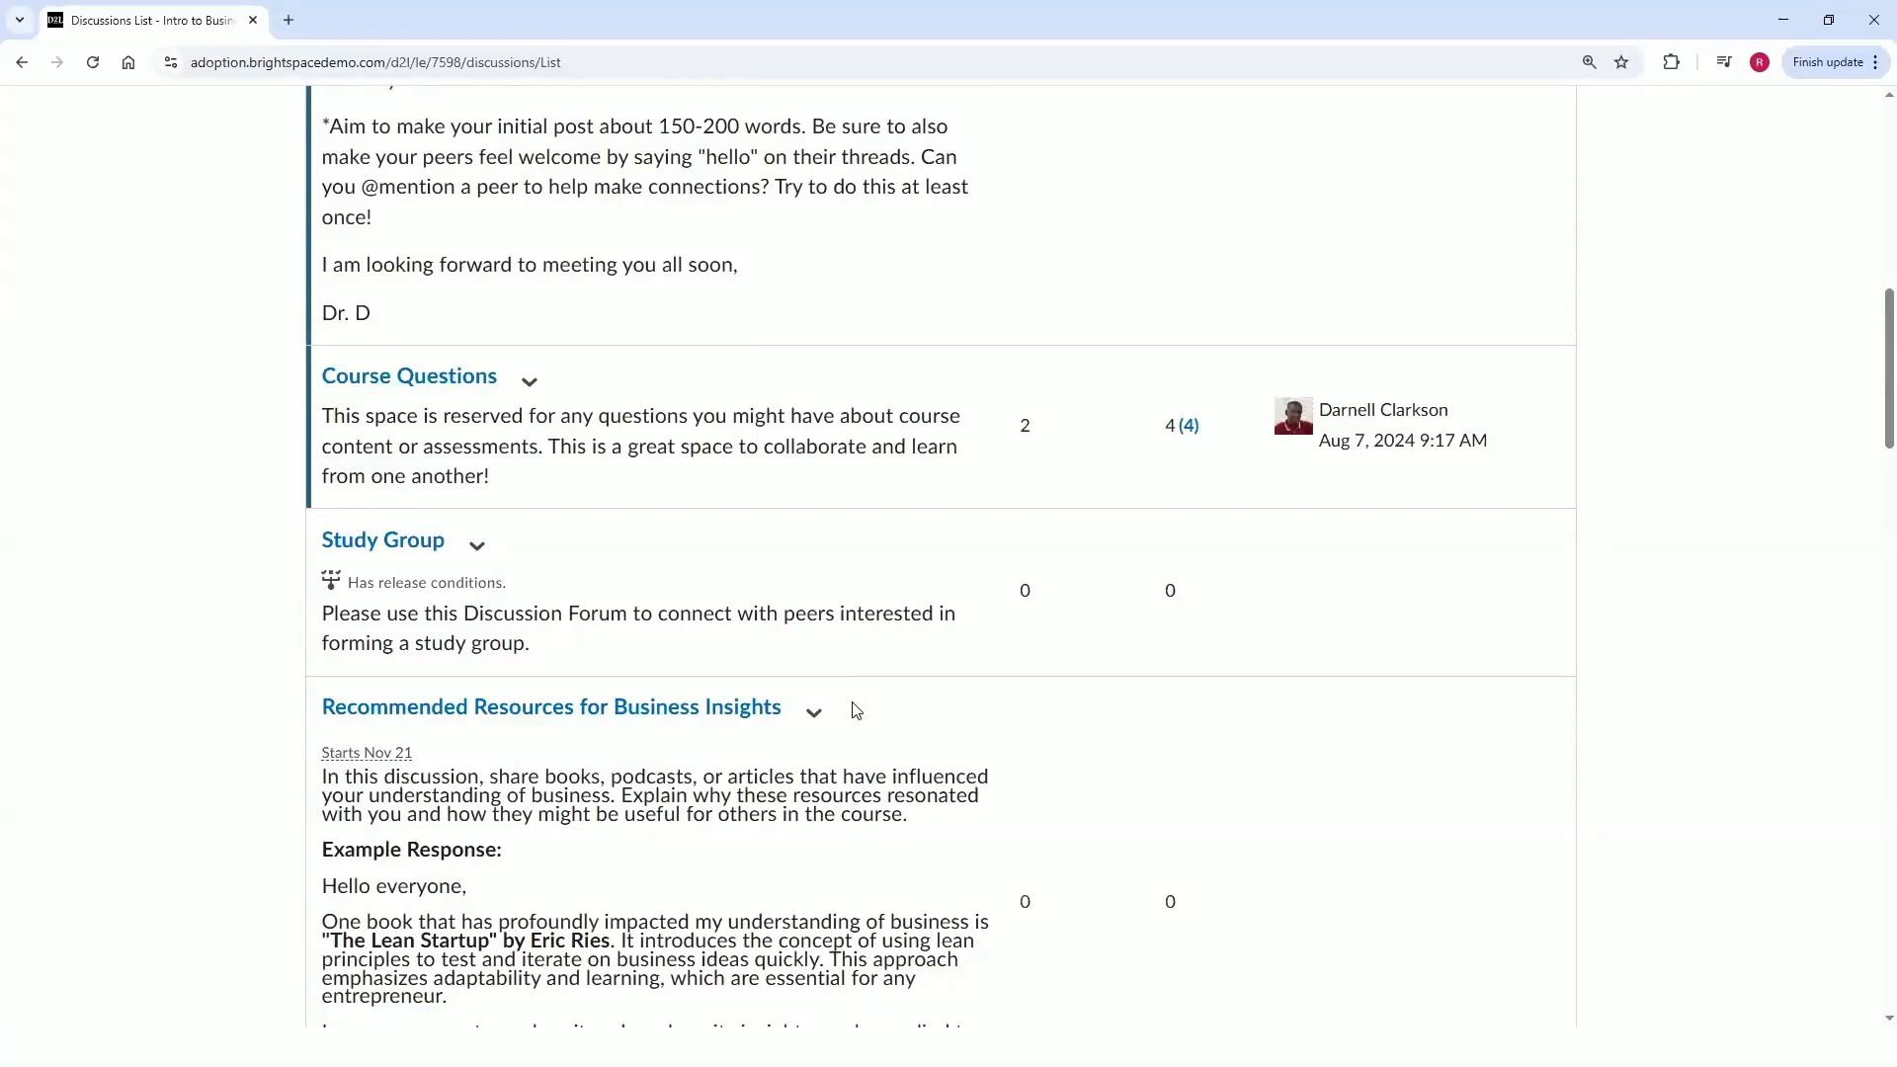
{"action": "scroll", "coordinate": [897, 673], "scroll_direction": "down", "scroll_amount": 10}
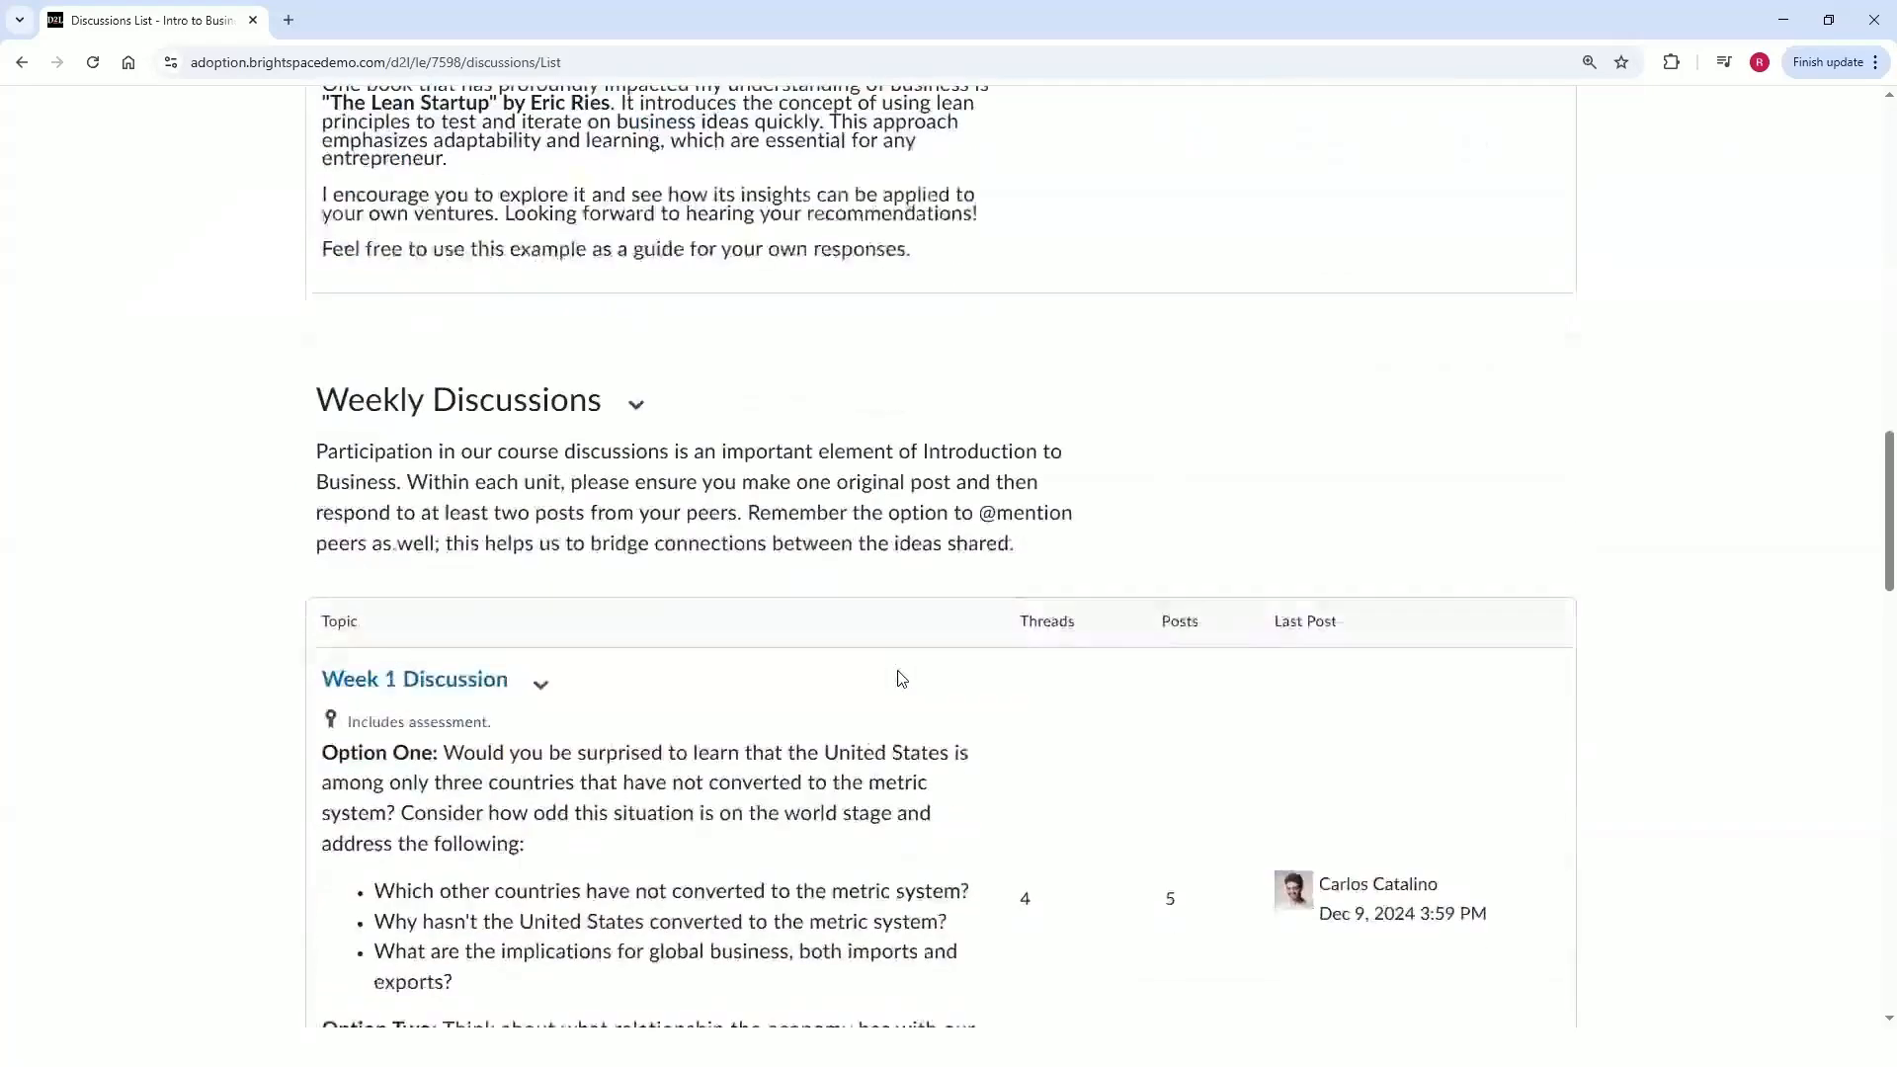
{"action": "scroll", "coordinate": [899, 678], "scroll_direction": "down", "scroll_amount": 3}
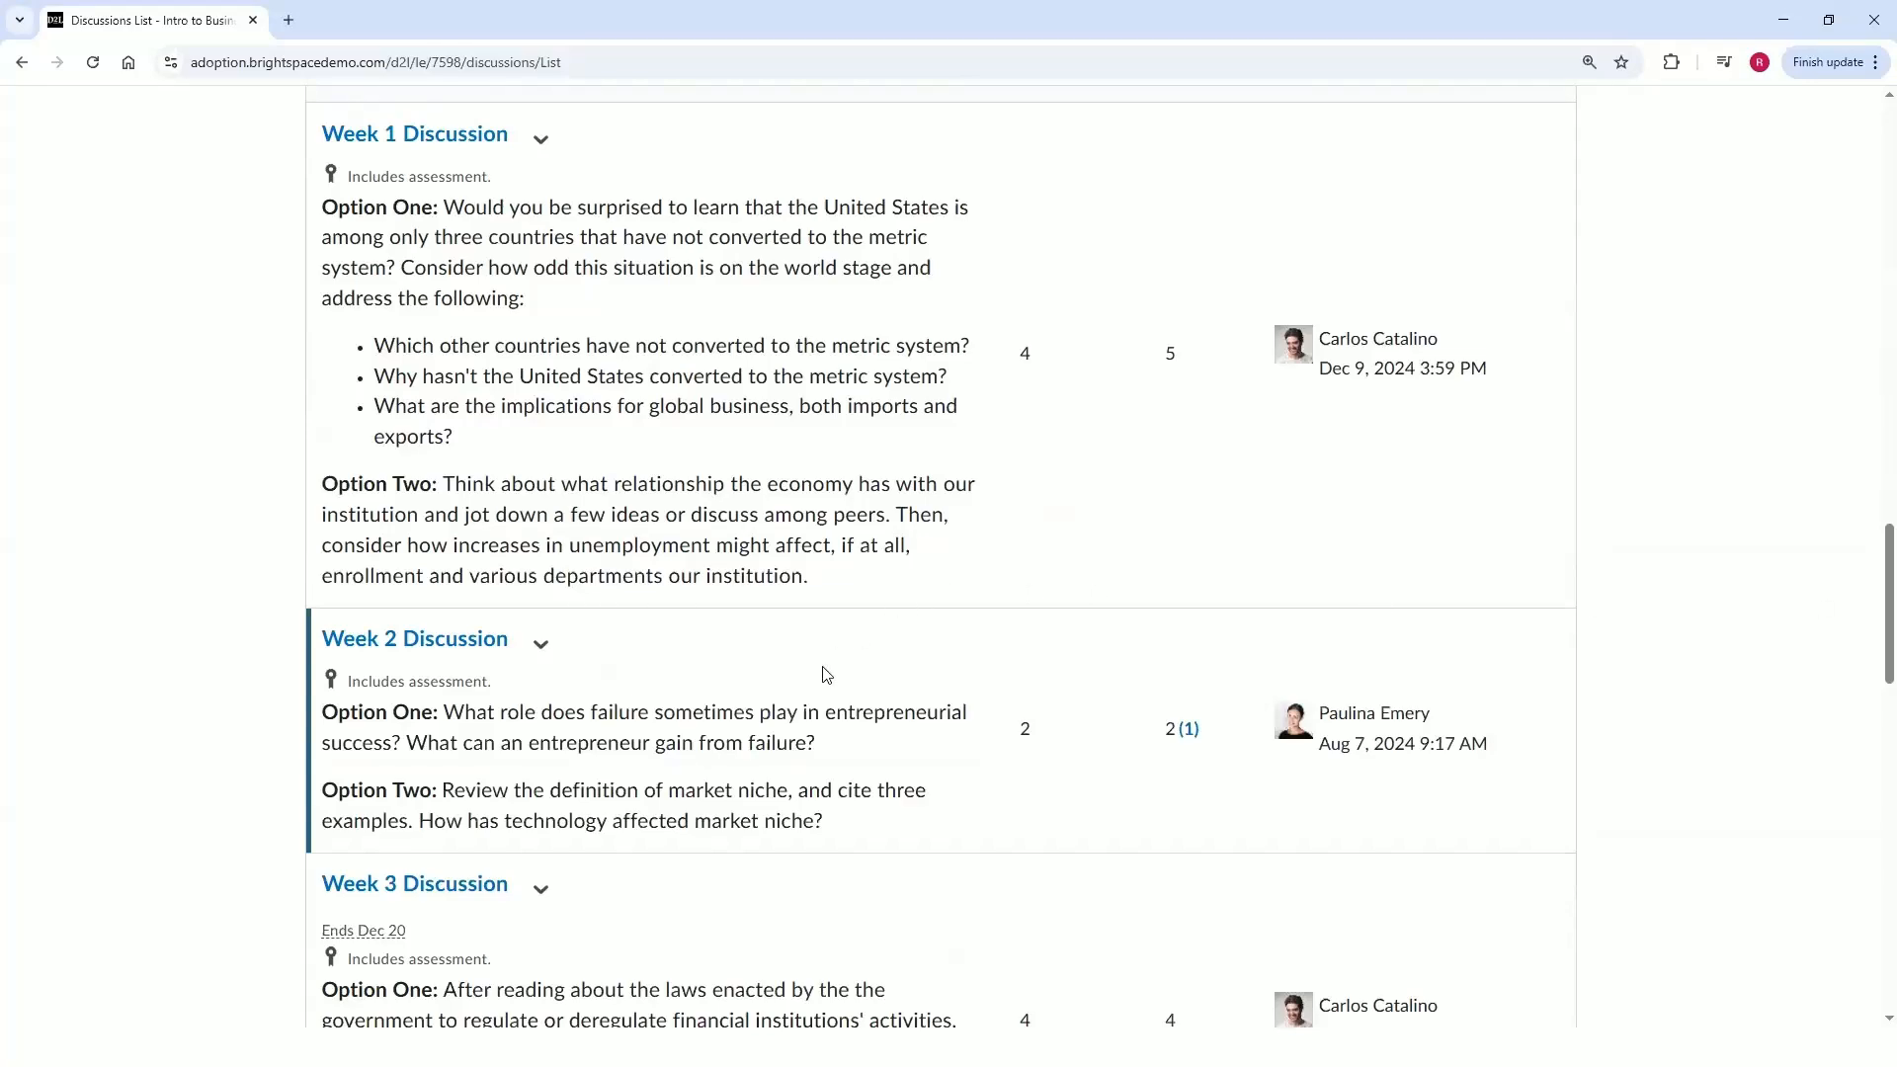
{"action": "scroll", "coordinate": [823, 671], "scroll_direction": "up", "scroll_amount": 15}
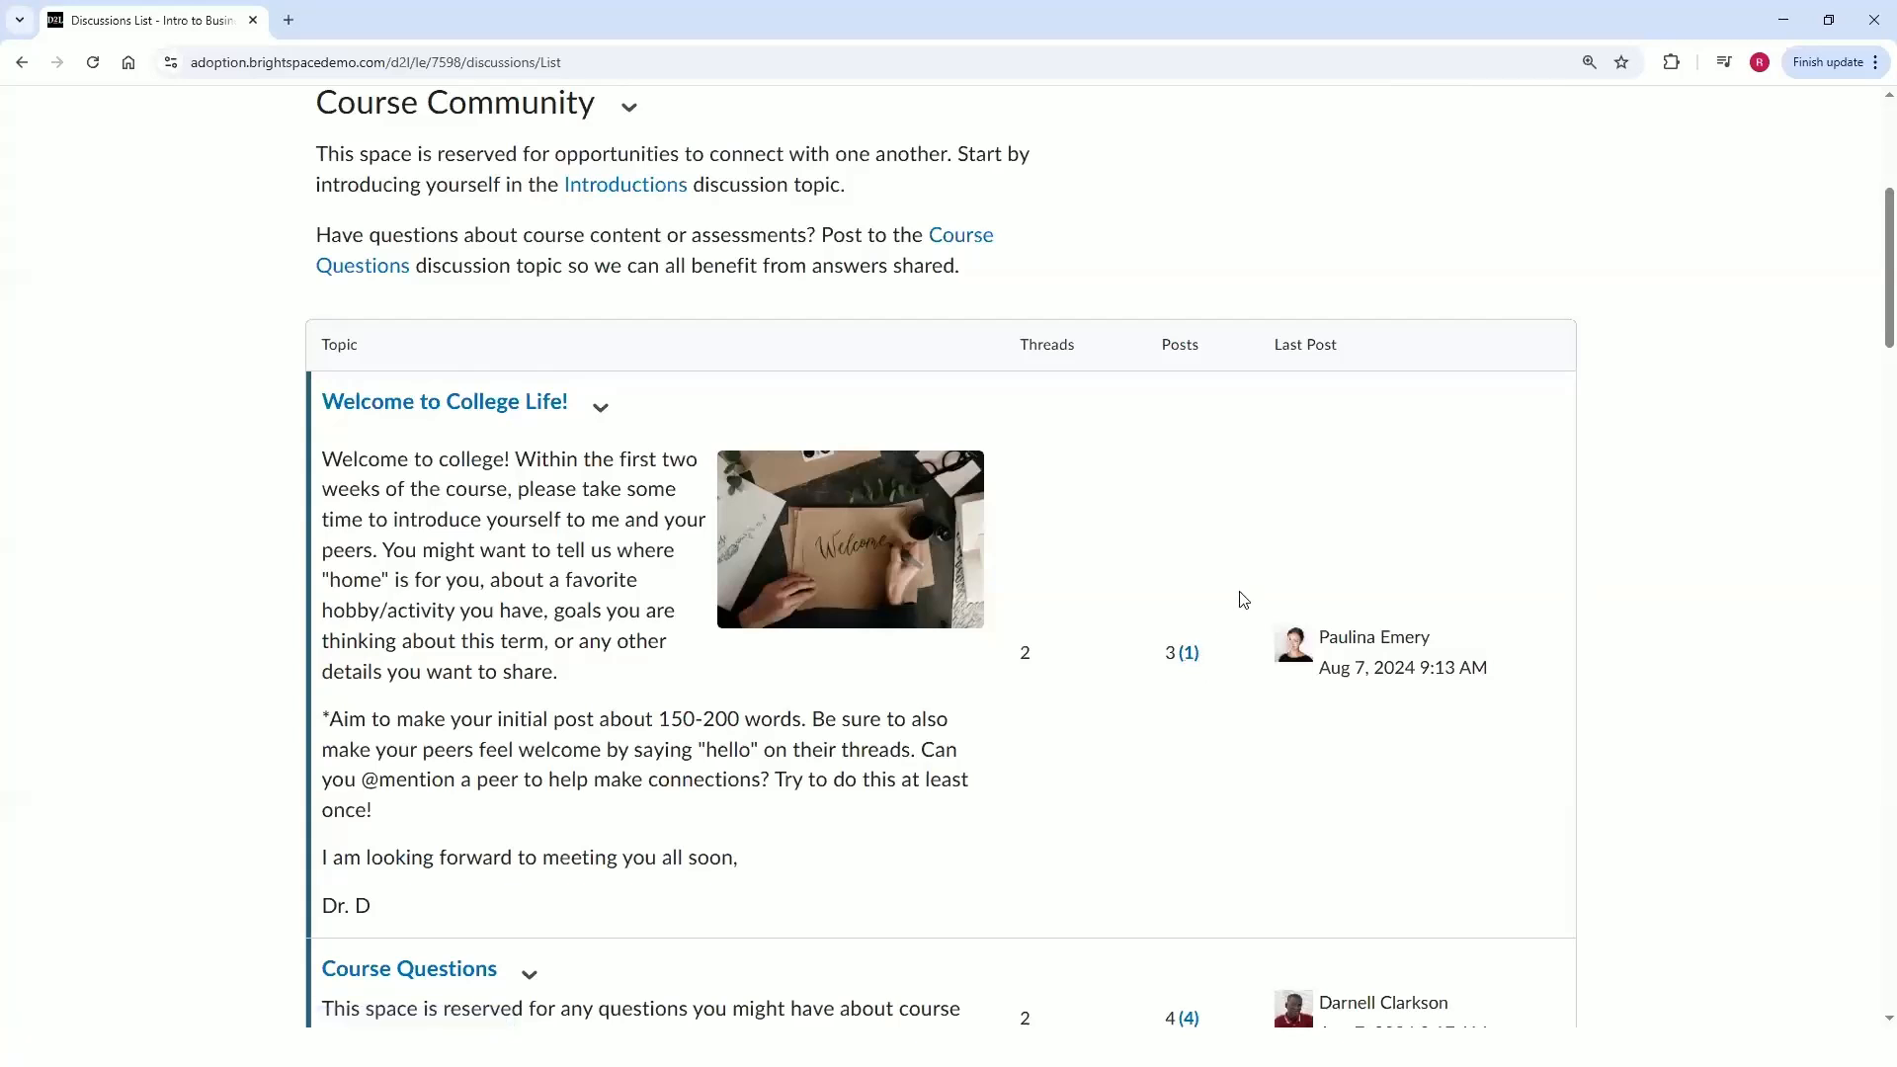
Open the Welcome to College Life! topic.
{"action": "left_click", "coordinate": [600, 407]}
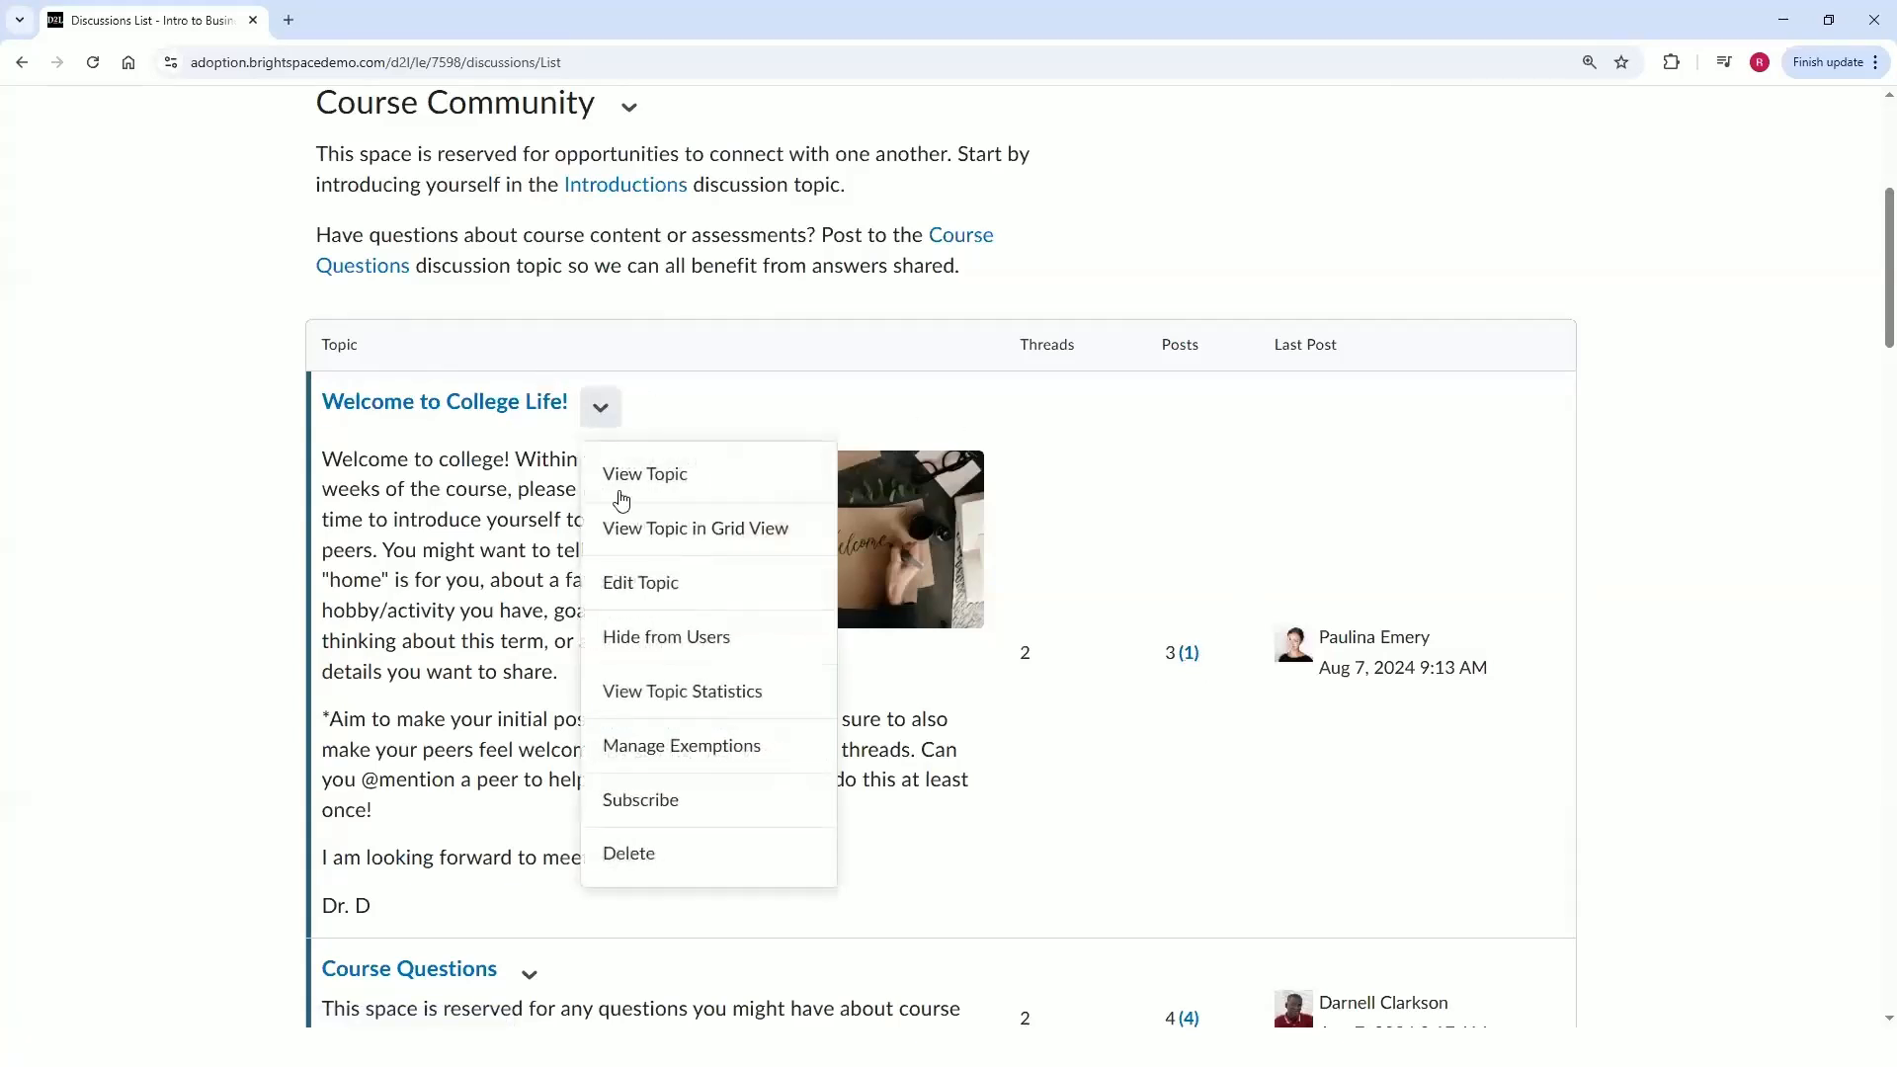
{"action": "left_click", "coordinate": [622, 484]}
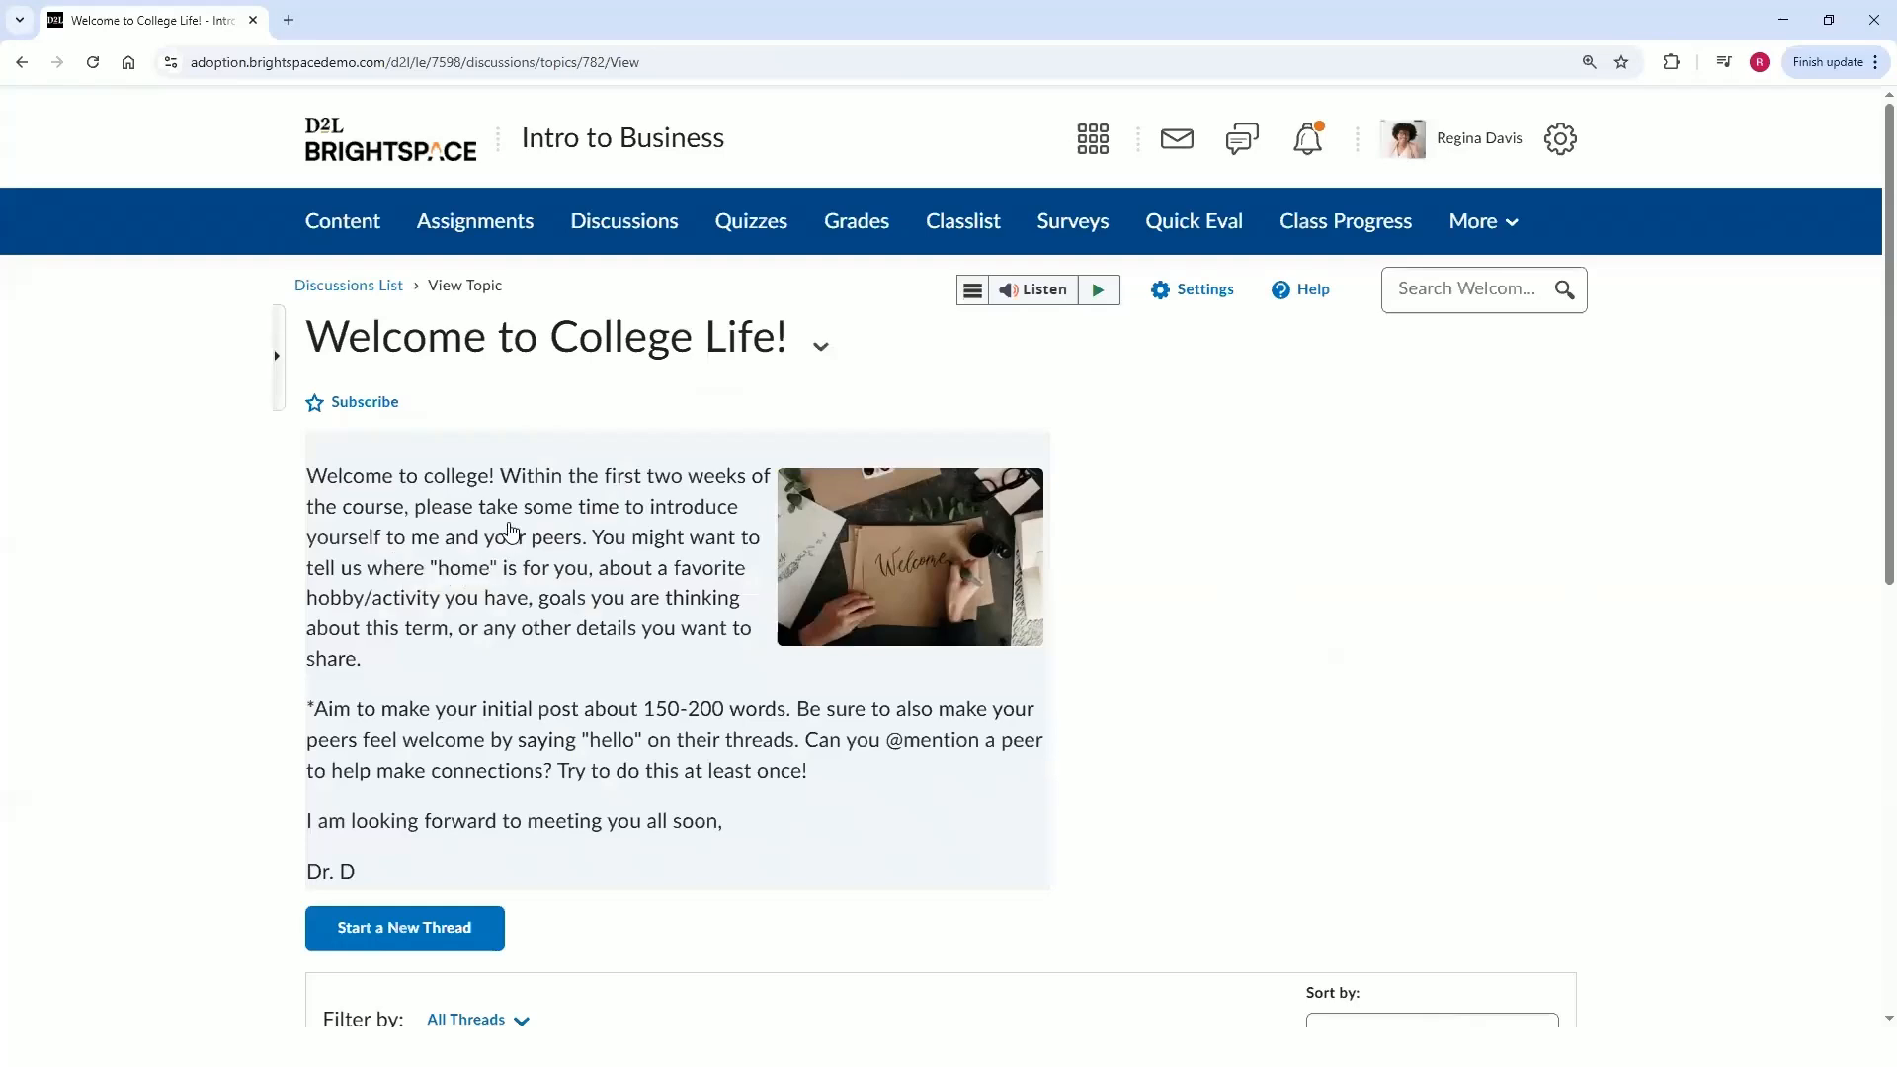
Scroll through the Welcome to College Life! topic description and the start of its thread list.
{"action": "left_click", "coordinate": [541, 538]}
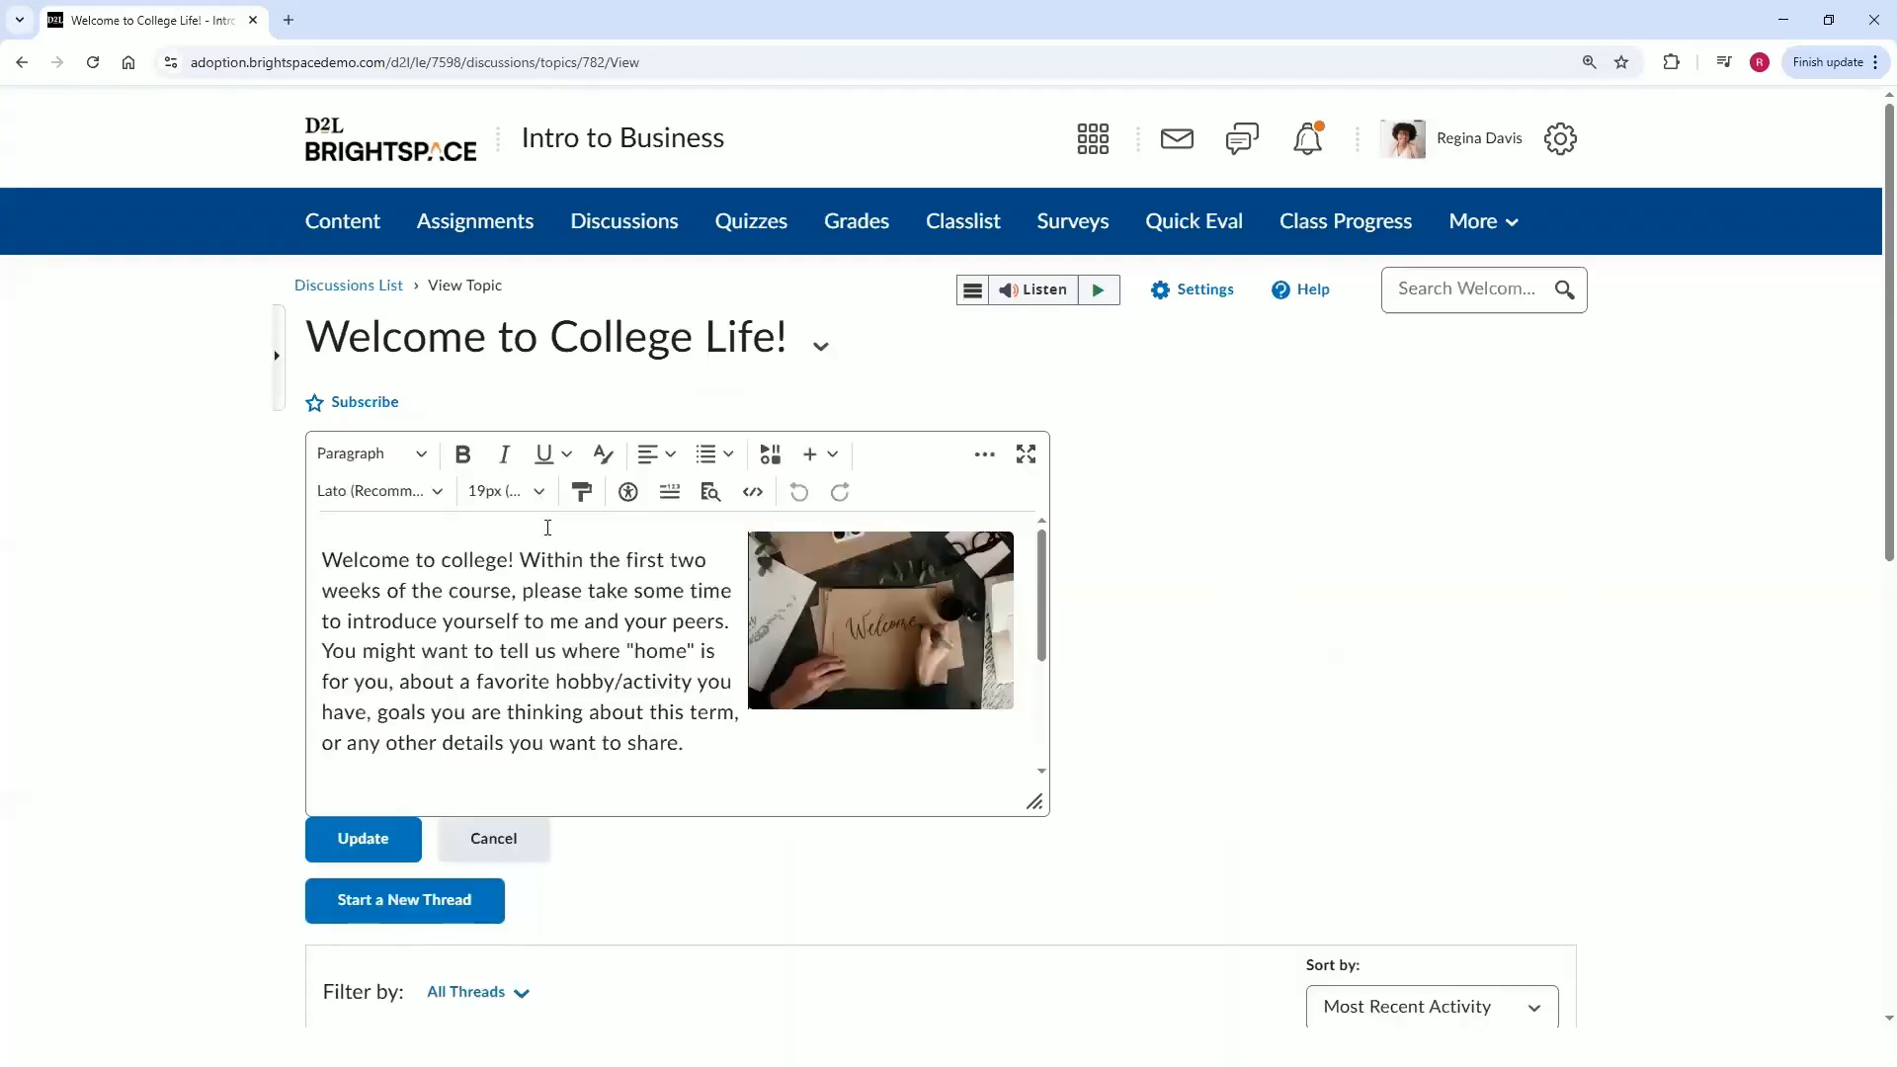
{"action": "left_click", "coordinate": [536, 855]}
{"action": "scroll", "coordinate": [1390, 718], "scroll_direction": "down", "scroll_amount": 2}
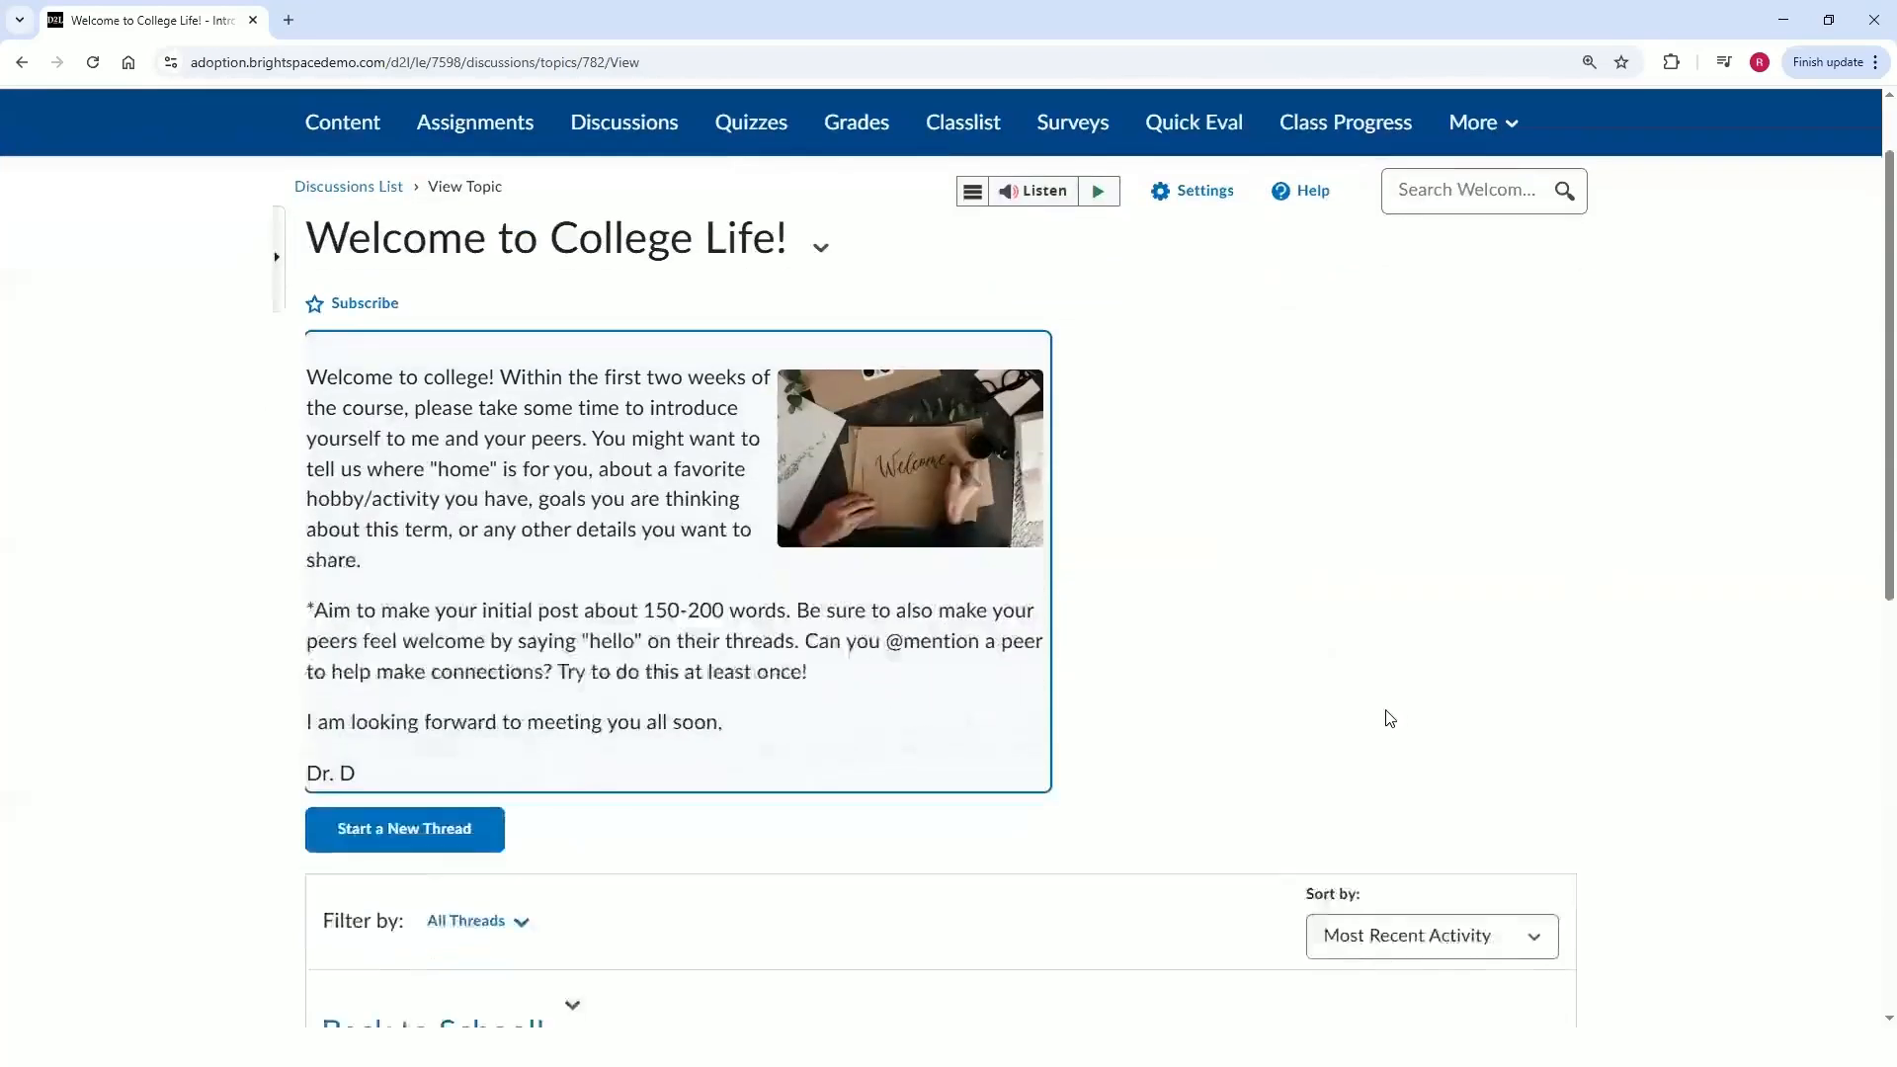
{"action": "scroll", "coordinate": [1390, 718], "scroll_direction": "down", "scroll_amount": 1}
{"action": "scroll", "coordinate": [1384, 720], "scroll_direction": "up", "scroll_amount": 2}
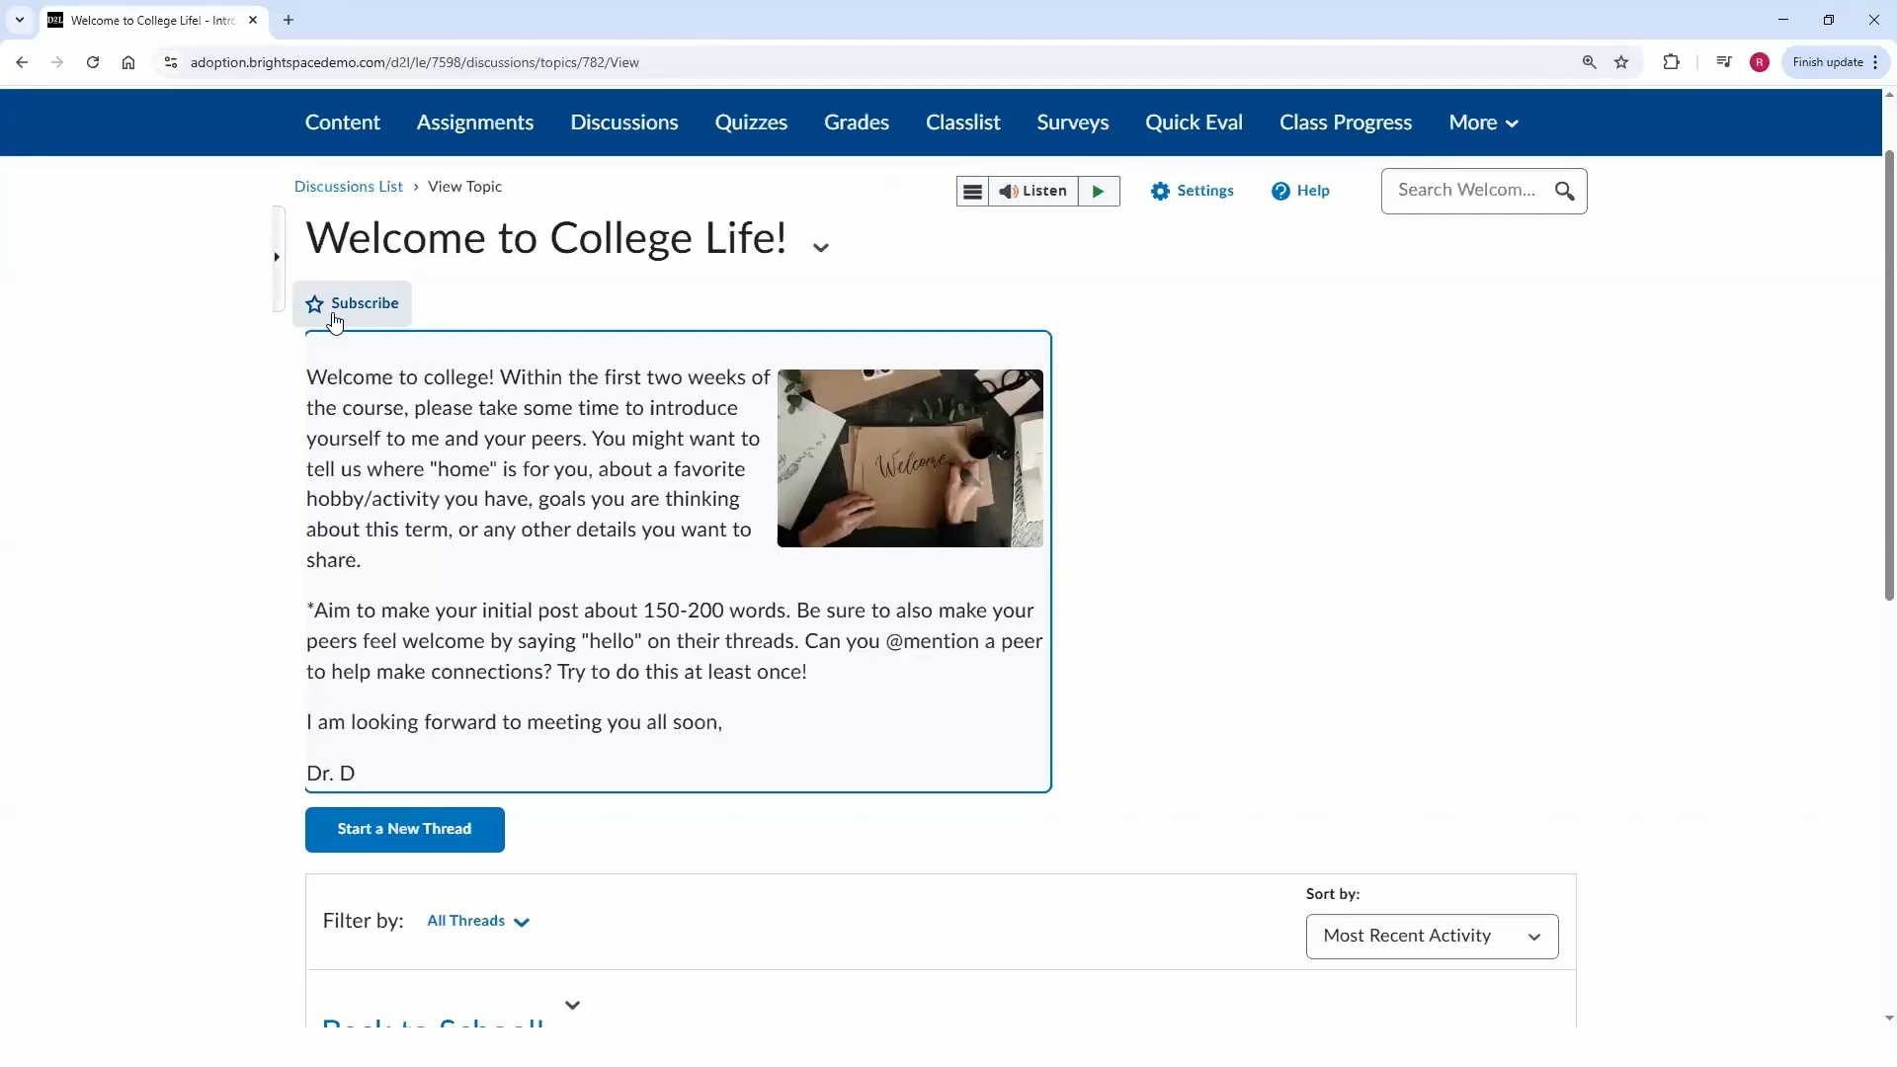
{"action": "scroll", "coordinate": [1169, 267], "scroll_direction": "up", "scroll_amount": 1}
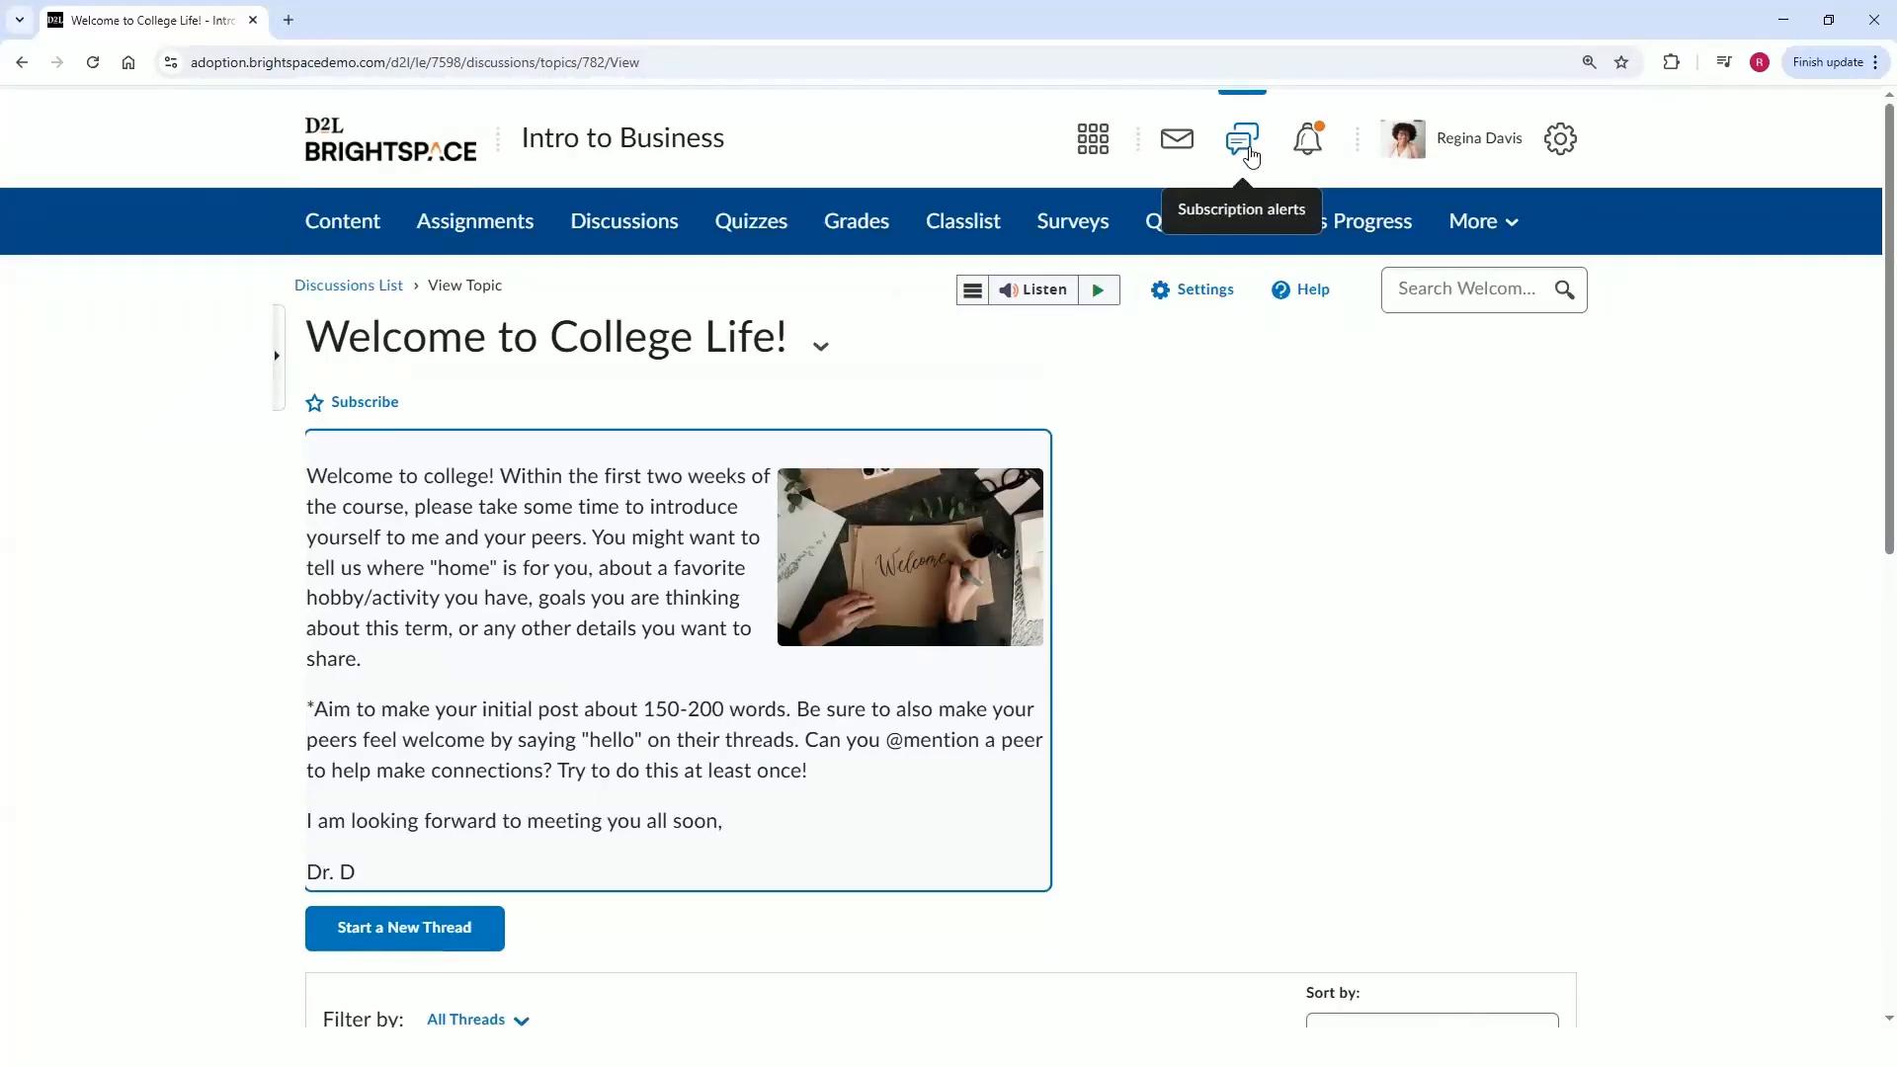
{"action": "scroll", "coordinate": [1193, 499], "scroll_direction": "down", "scroll_amount": 6}
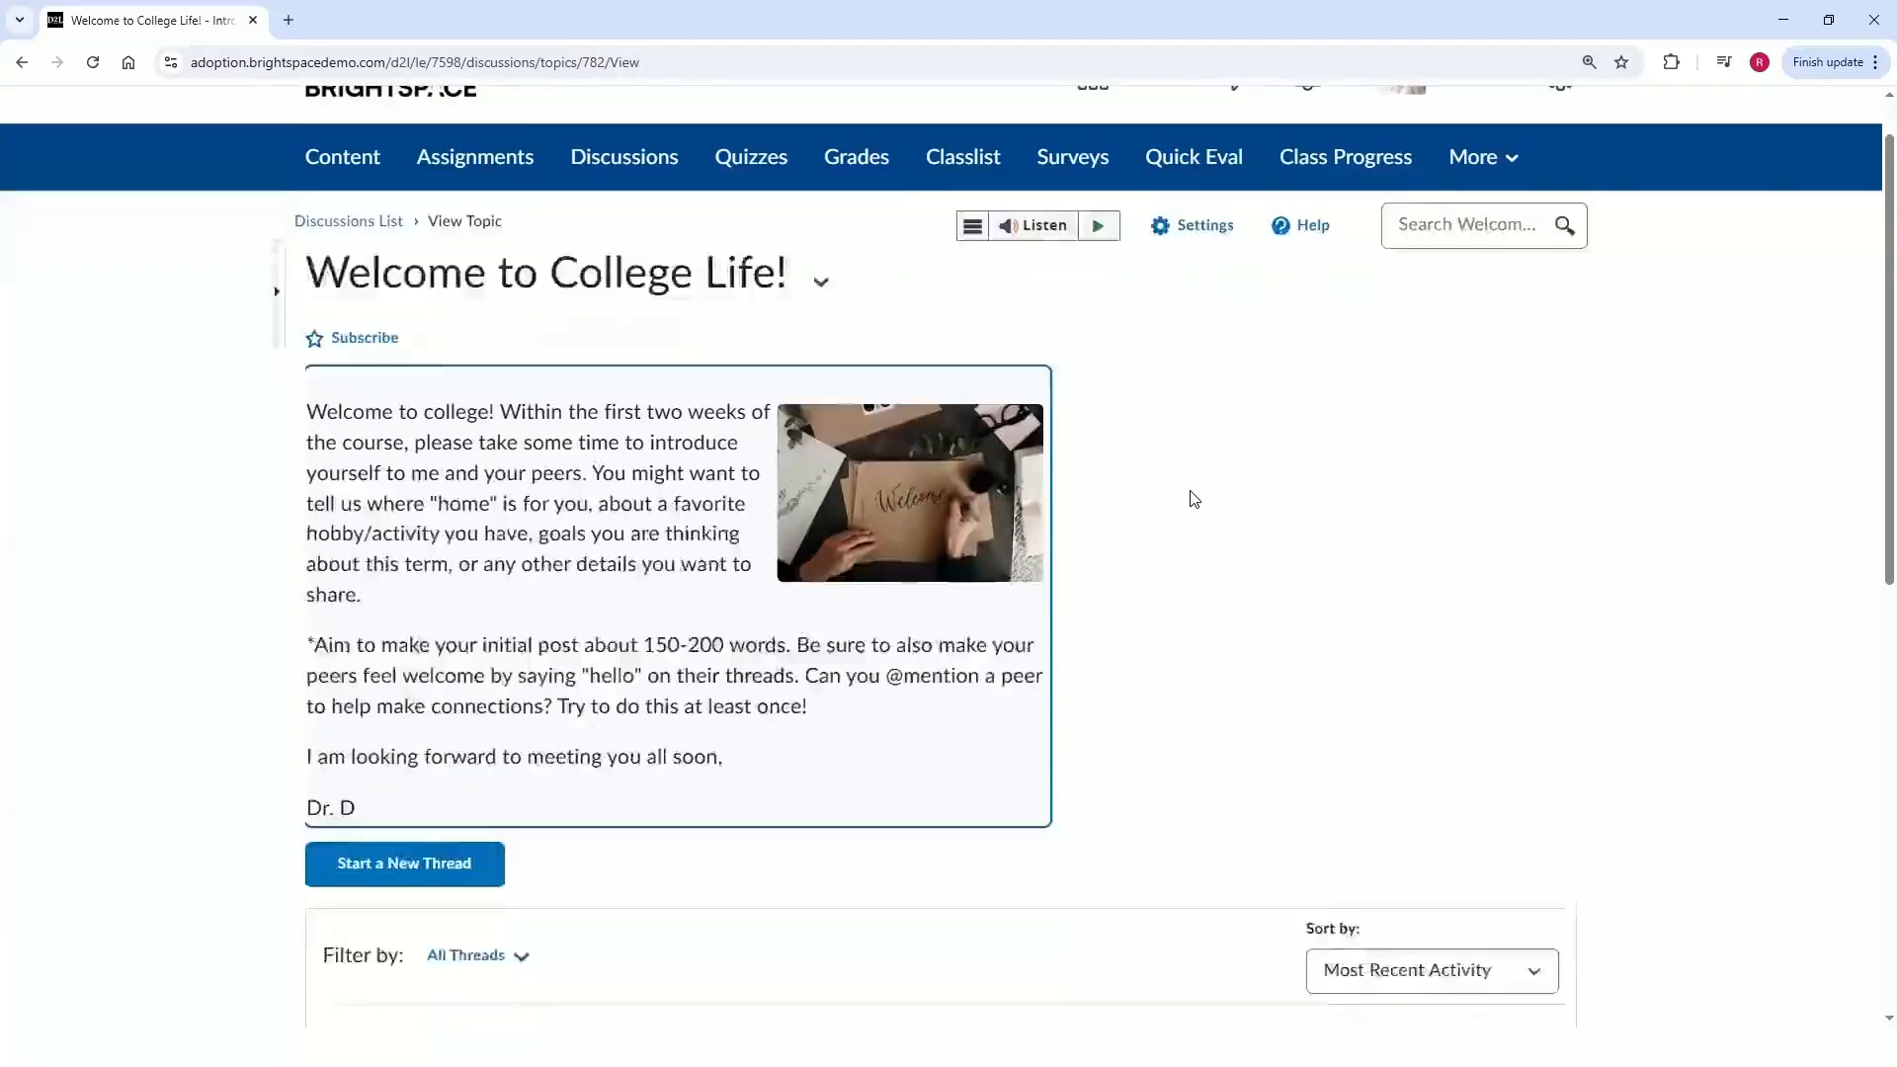
{"action": "scroll", "coordinate": [1193, 499], "scroll_direction": "down", "scroll_amount": 1}
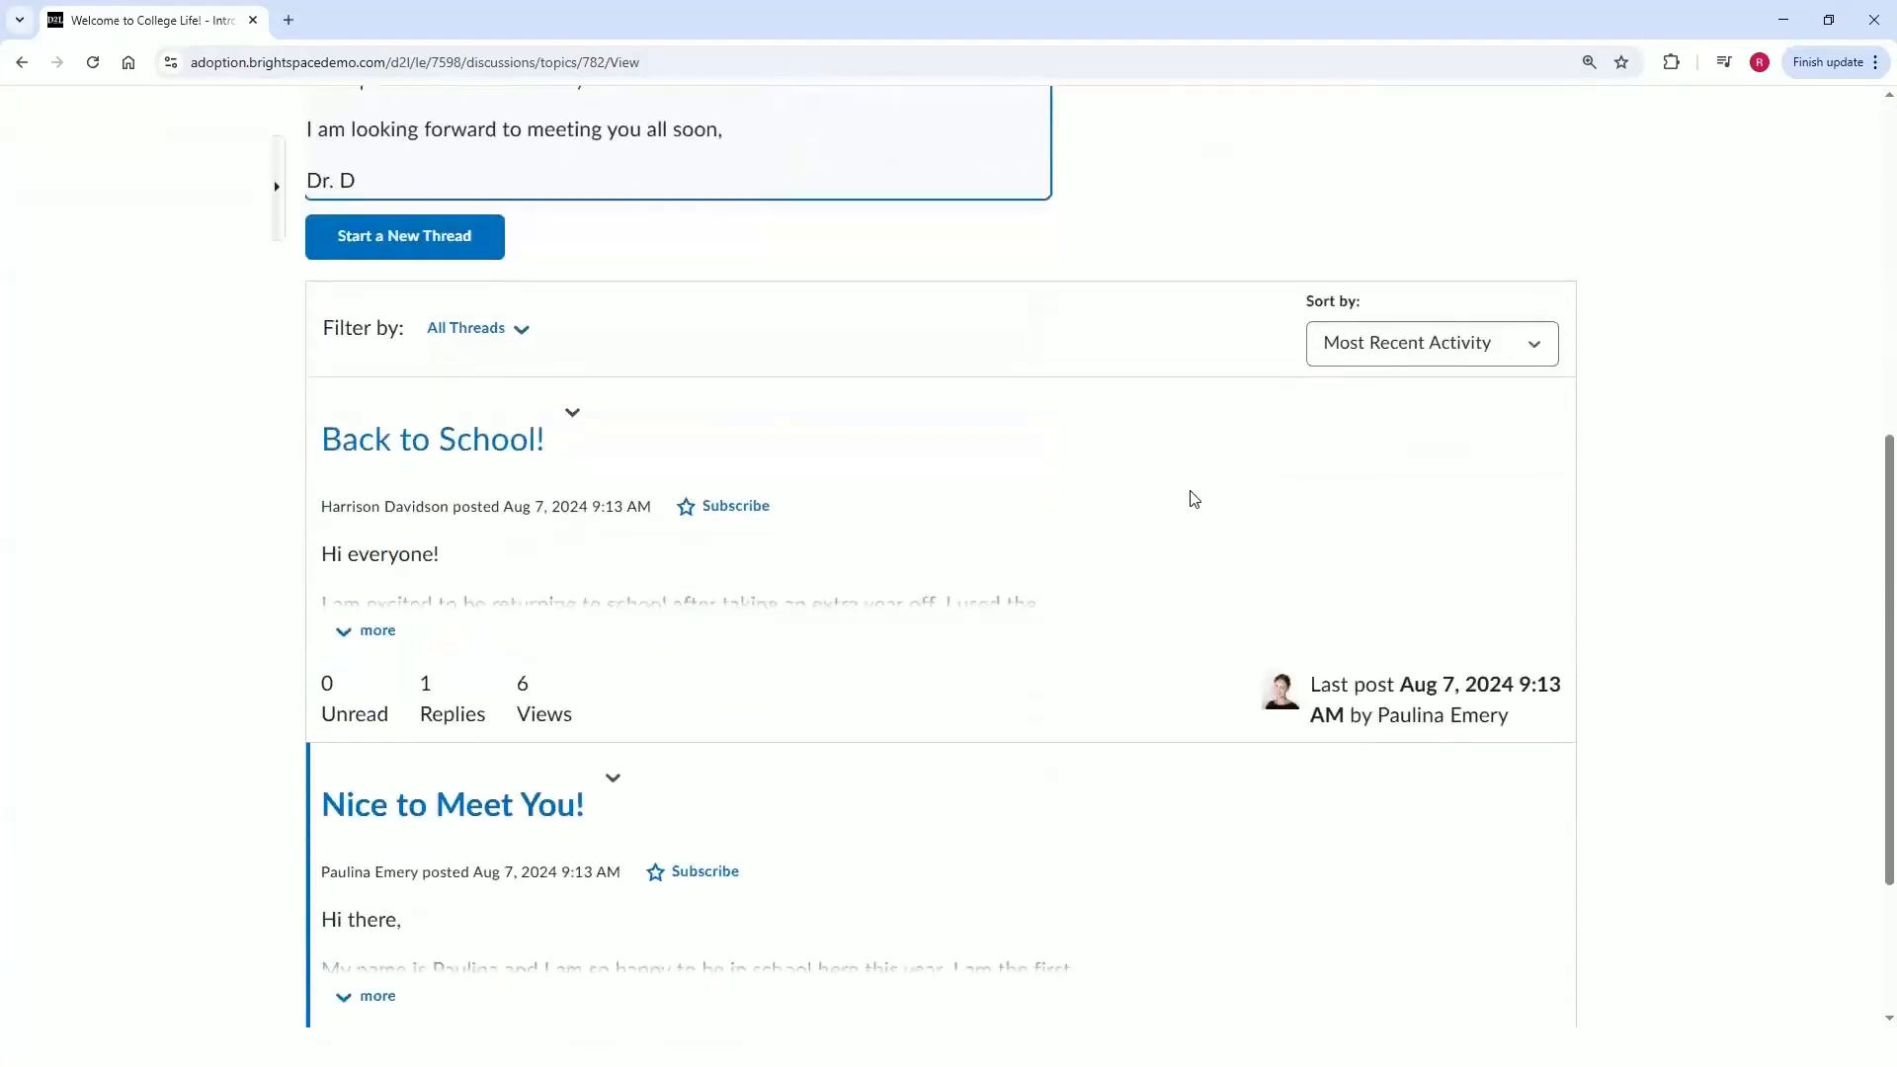
Expand the Back to School! post to read its full text.
{"action": "left_click", "coordinate": [348, 642]}
{"action": "scroll", "coordinate": [658, 622], "scroll_direction": "down", "scroll_amount": 1}
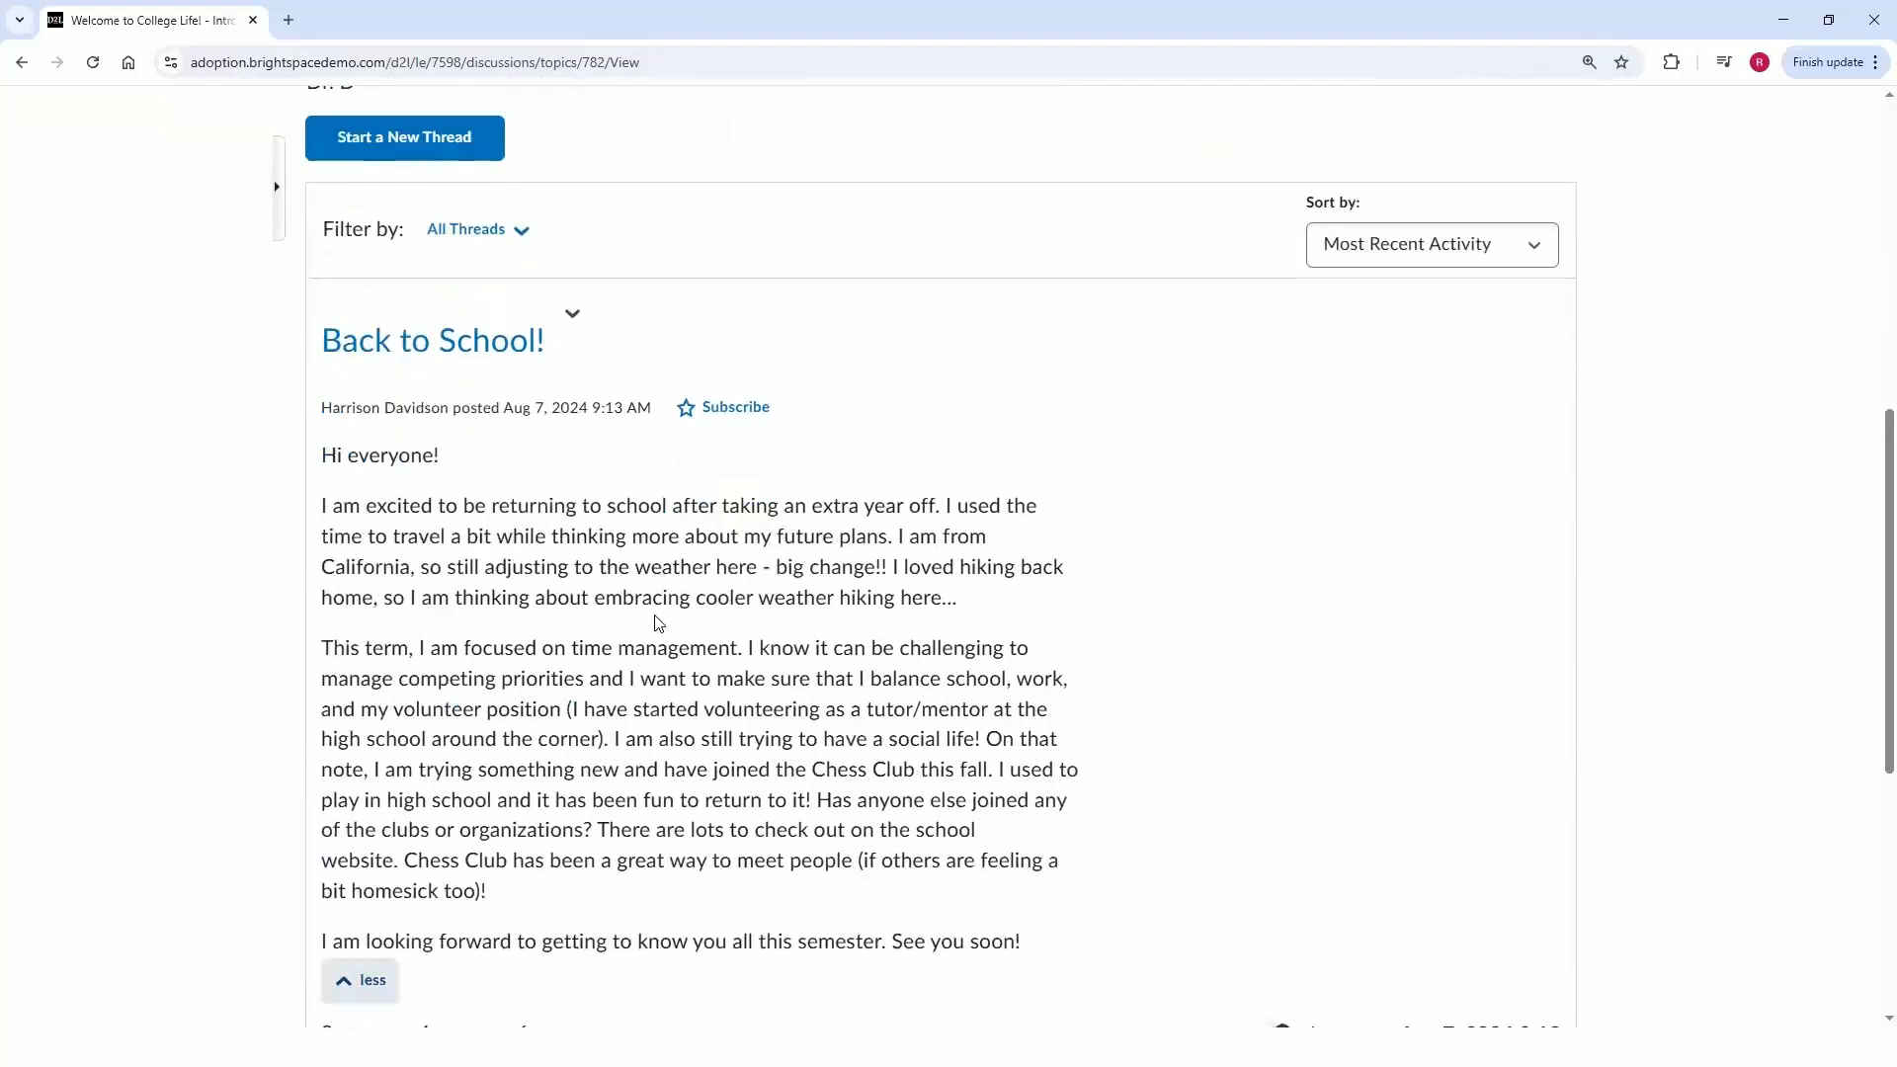
{"action": "scroll", "coordinate": [658, 623], "scroll_direction": "down", "scroll_amount": 4}
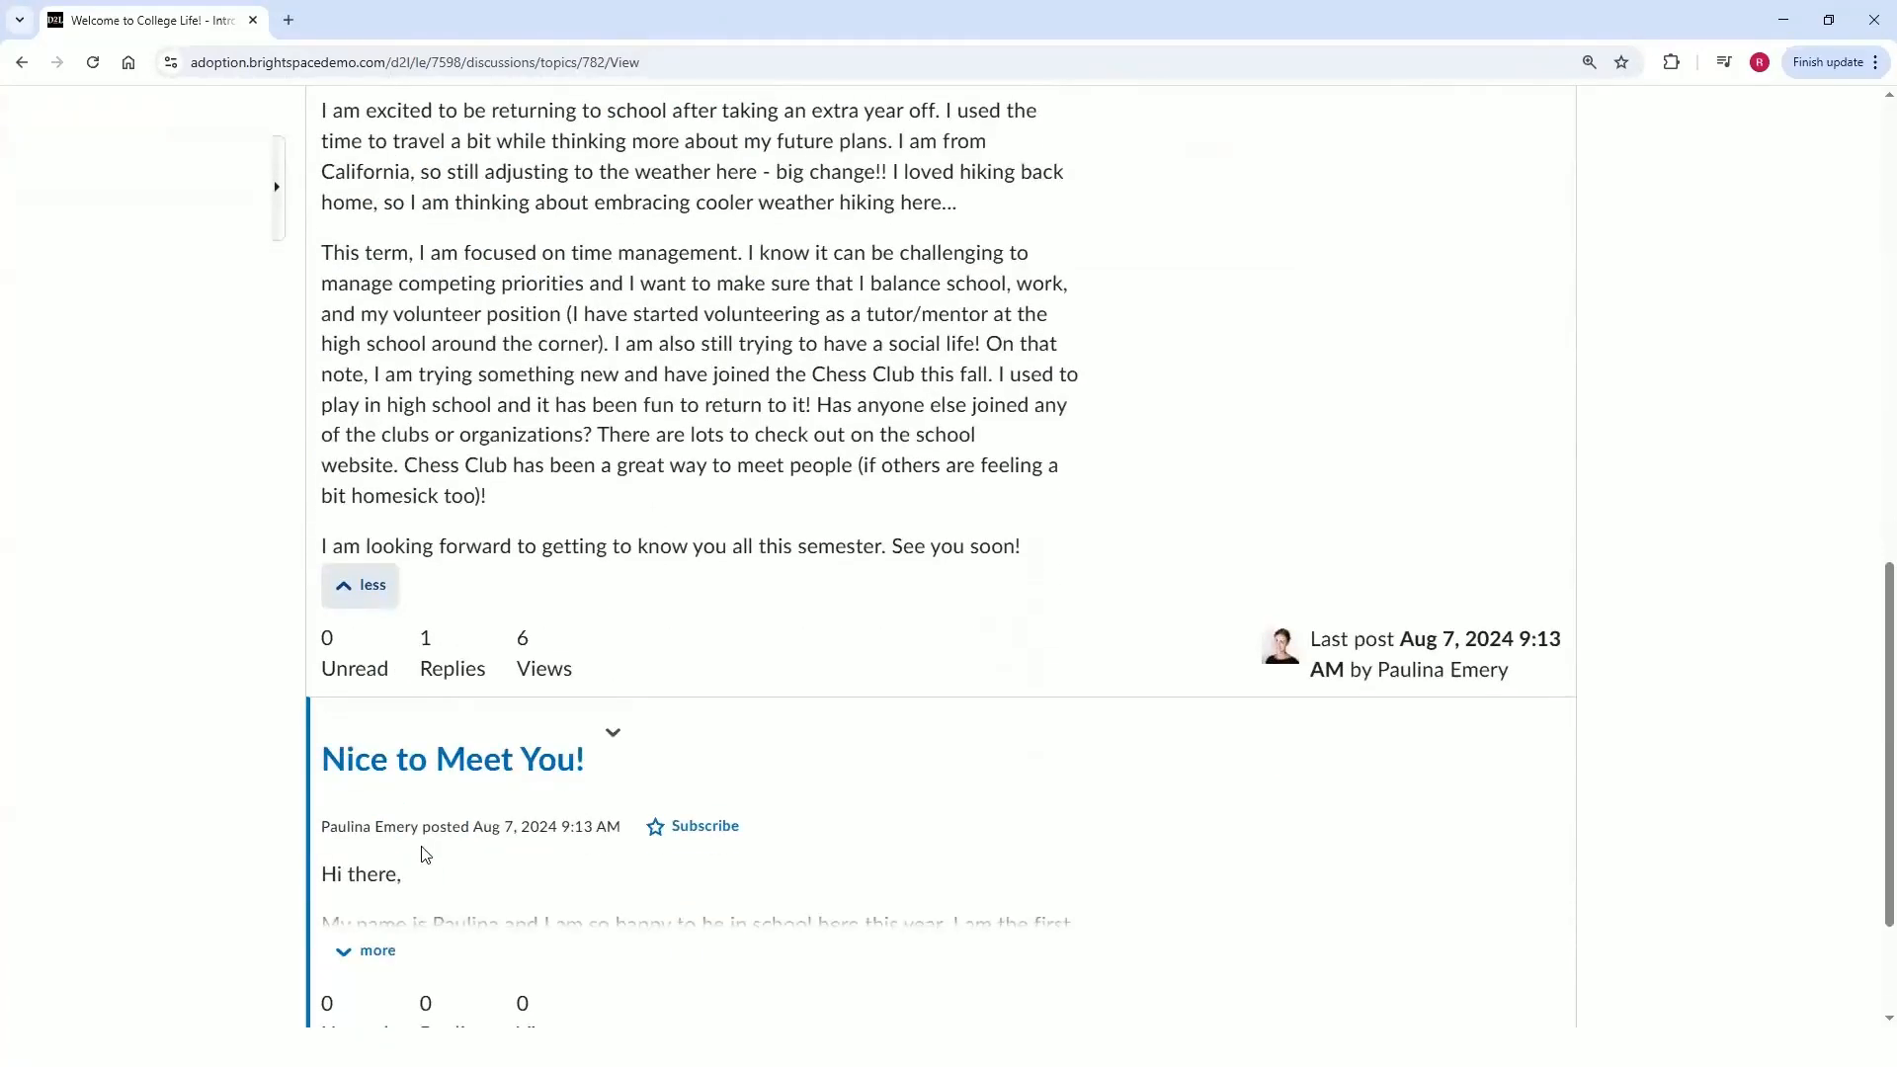
{"action": "scroll", "coordinate": [448, 805], "scroll_direction": "up", "scroll_amount": 5}
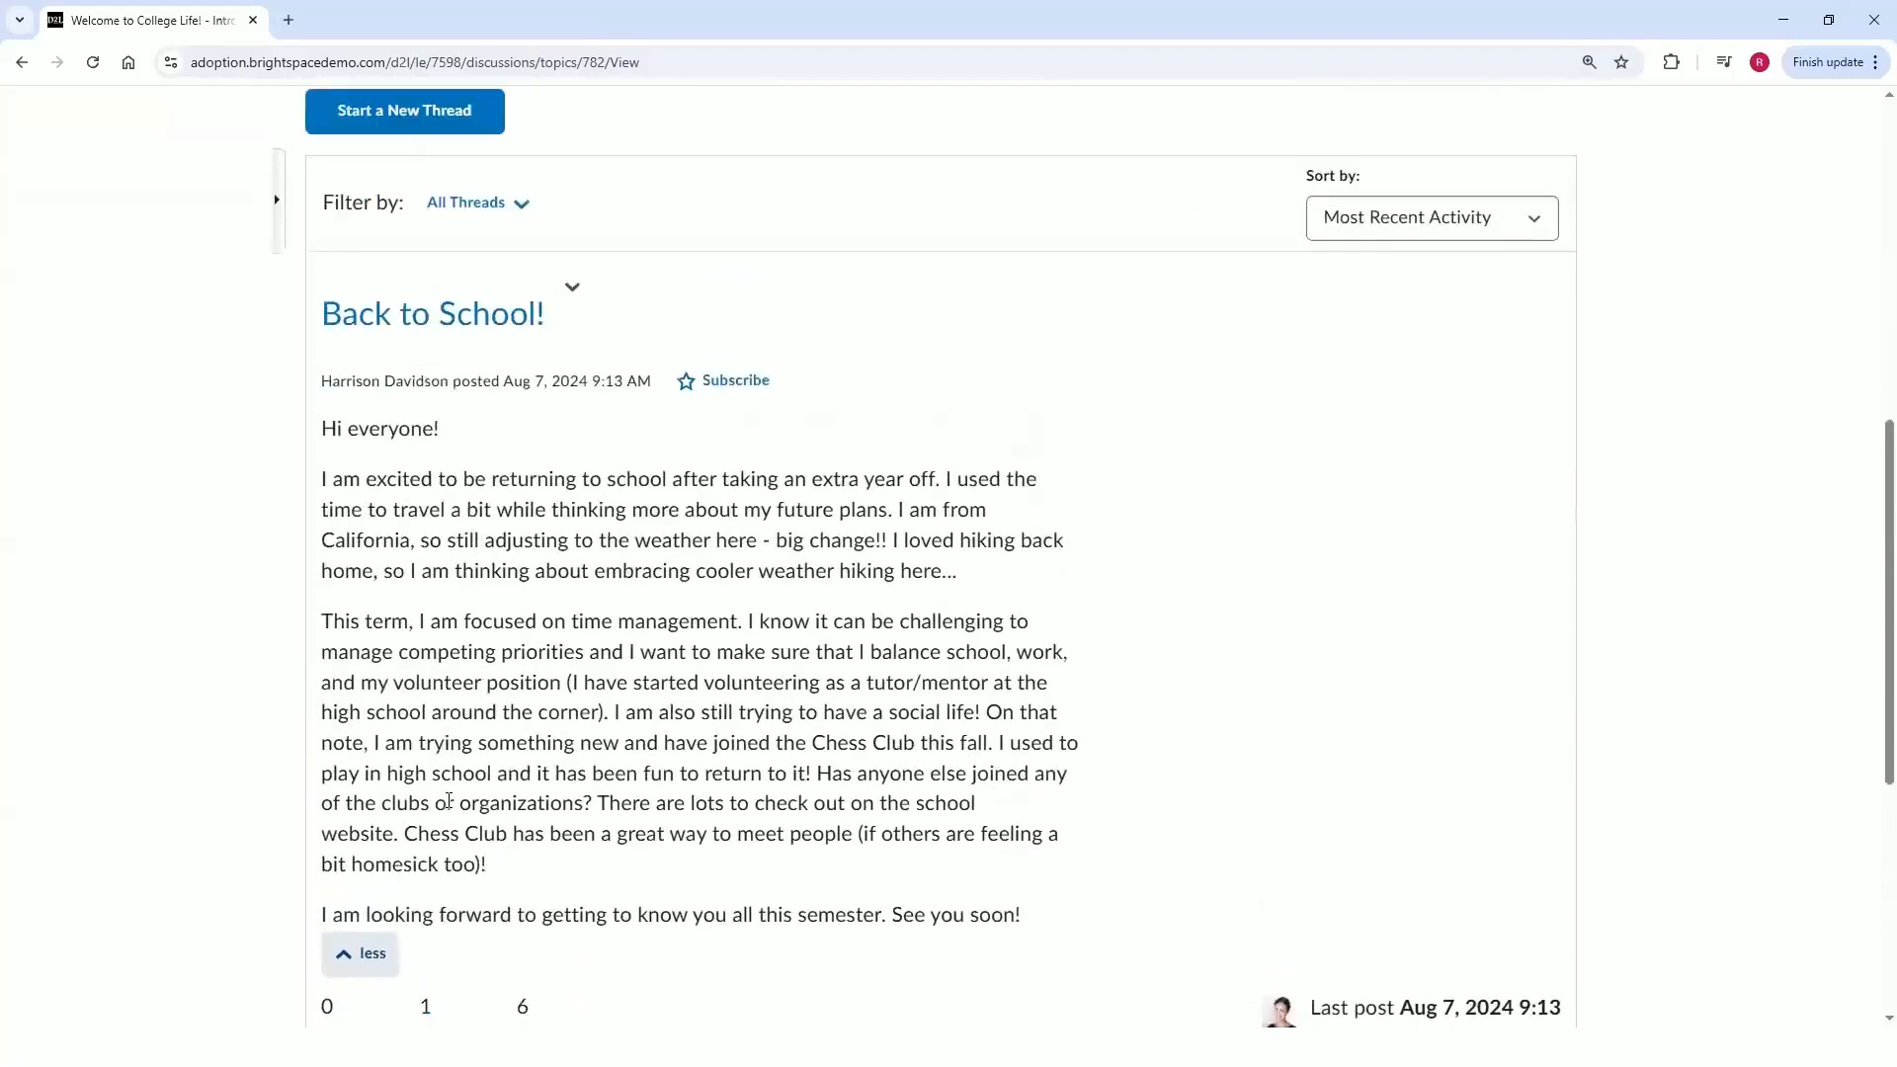
{"action": "scroll", "coordinate": [448, 805], "scroll_direction": "up", "scroll_amount": 2}
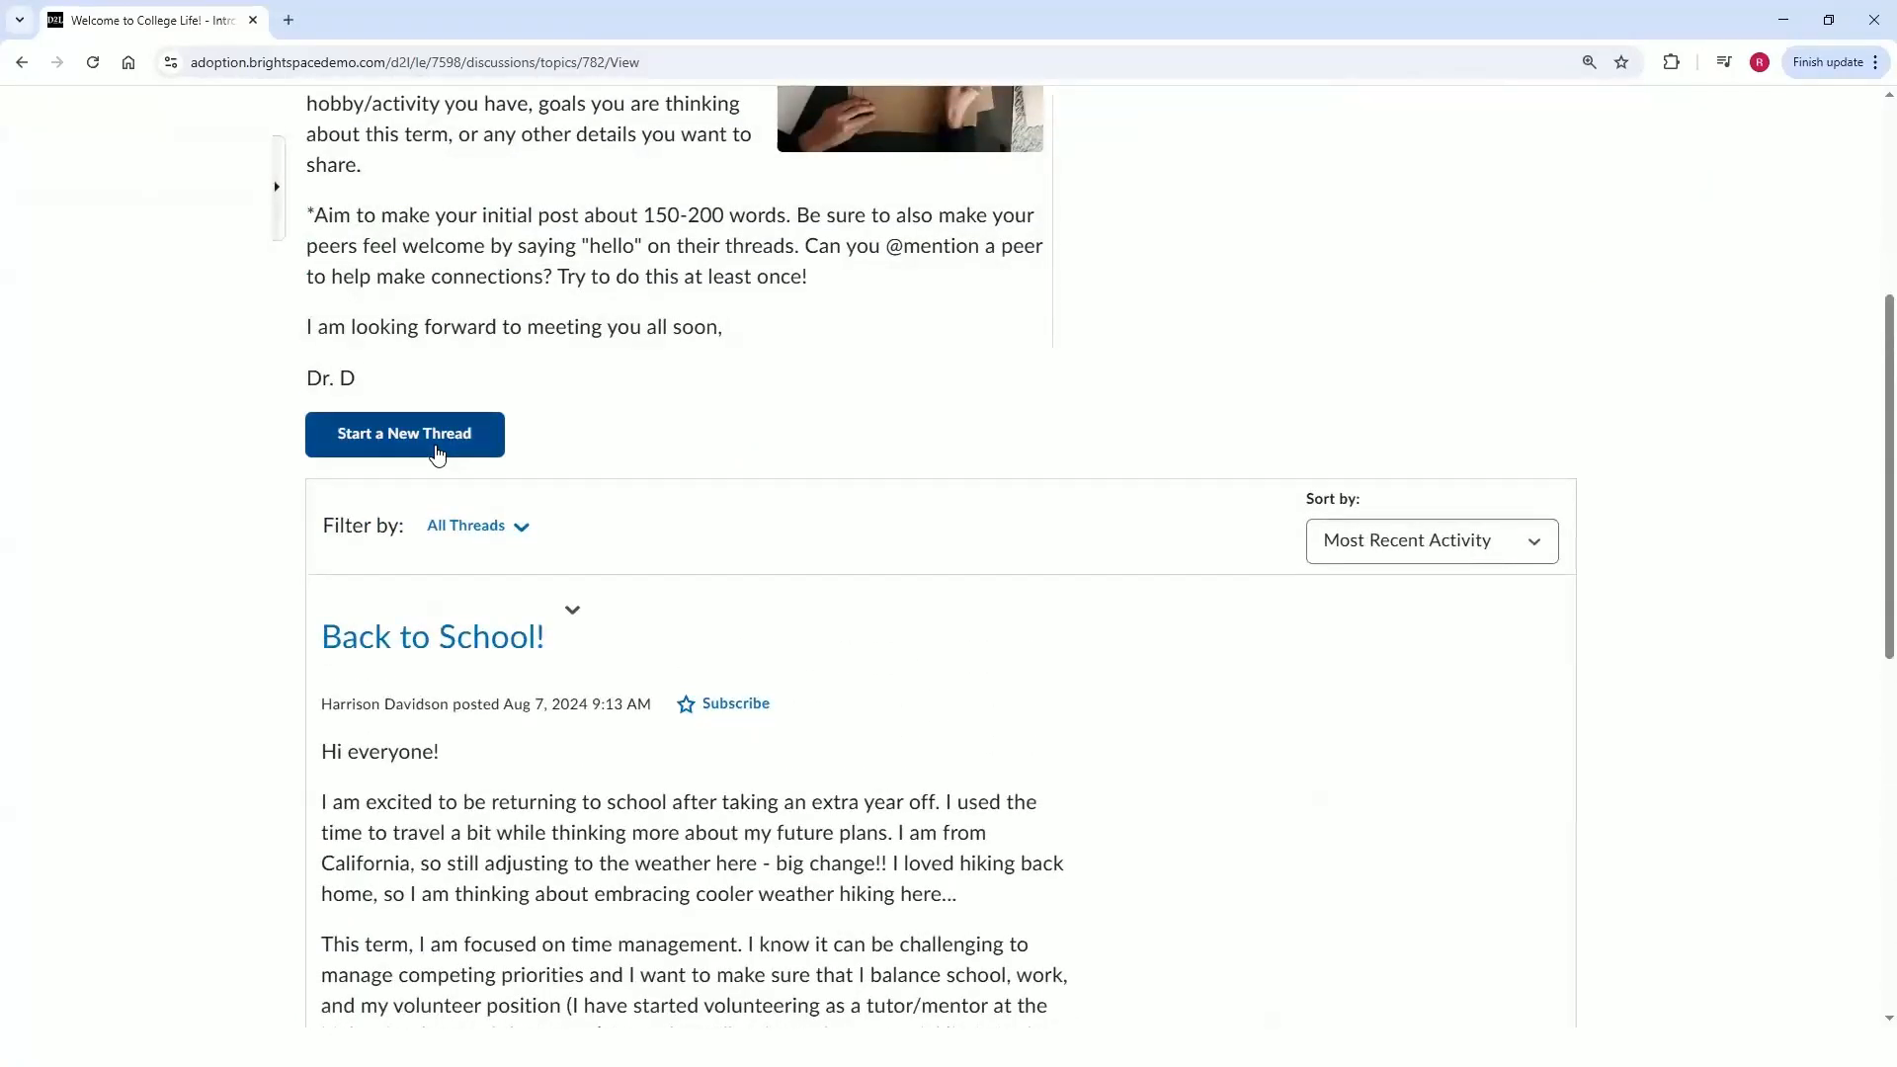
{"action": "scroll", "coordinate": [477, 652], "scroll_direction": "down", "scroll_amount": 1}
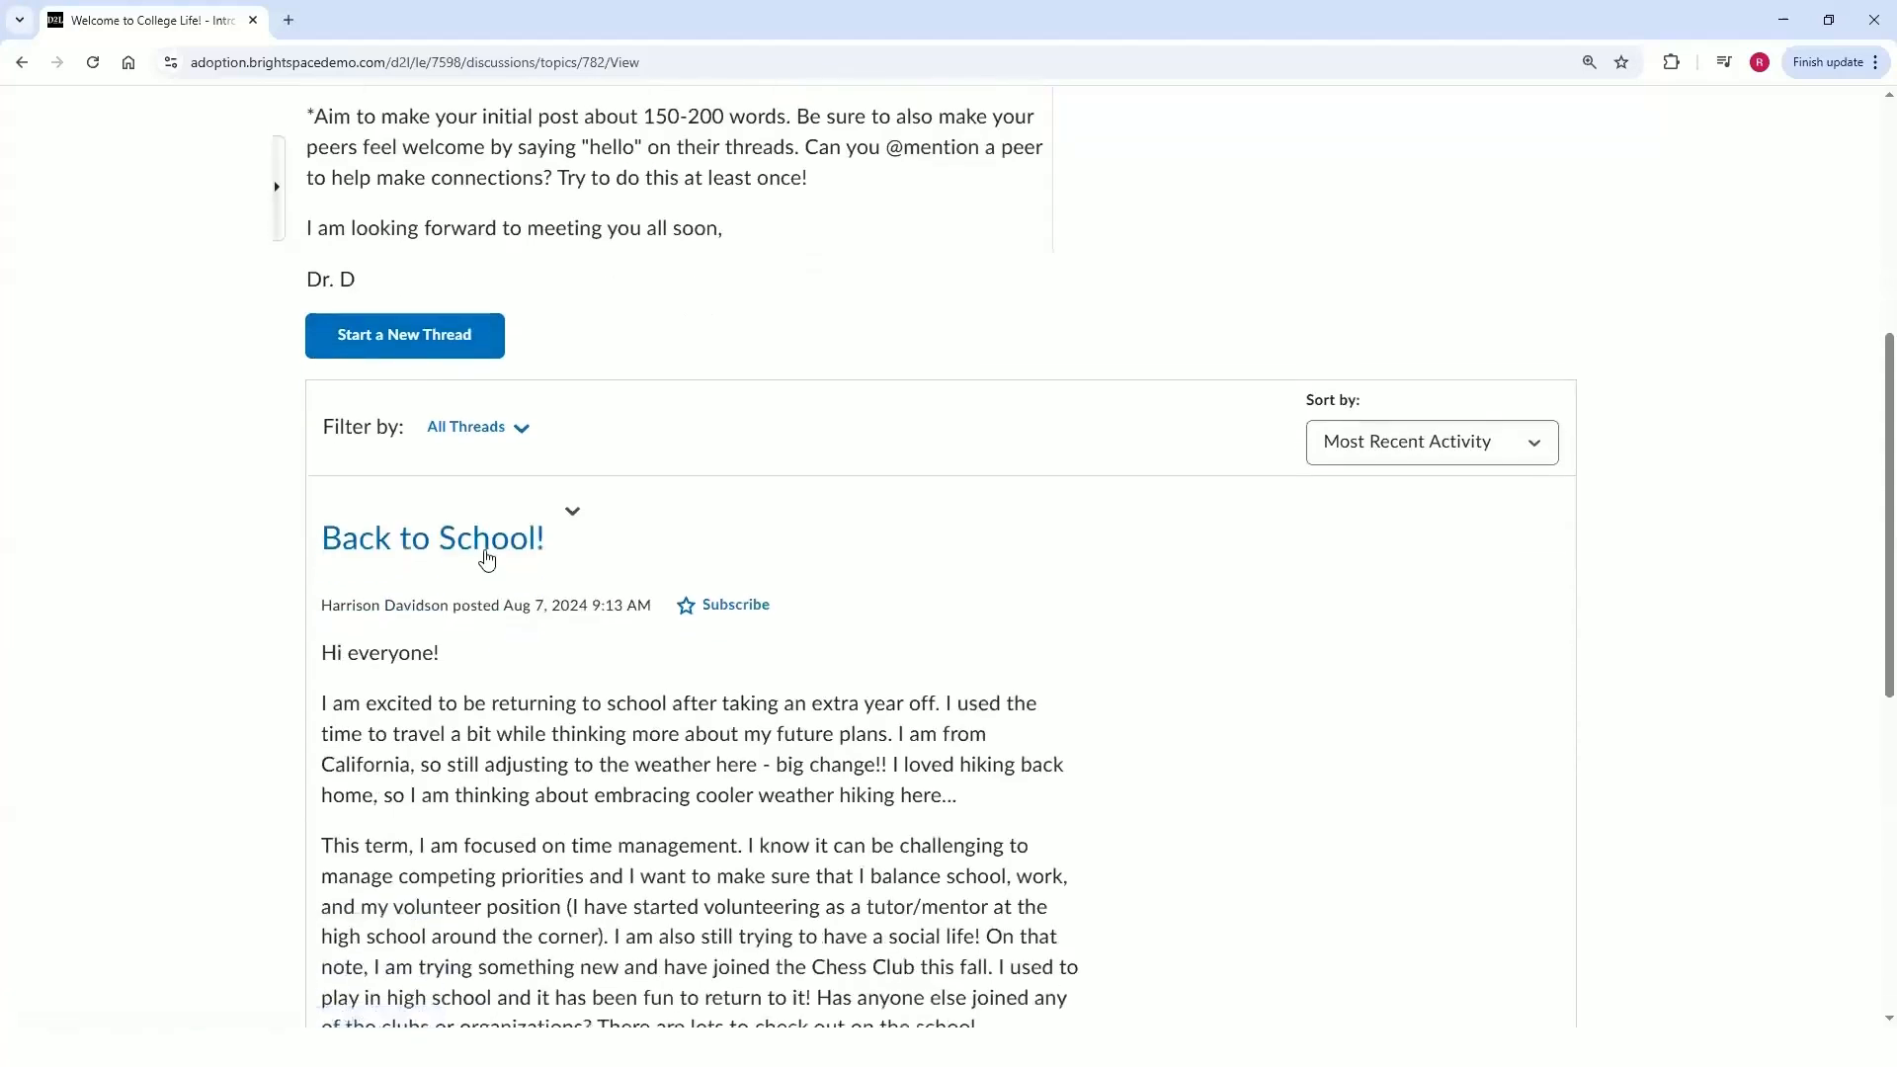
Open the Back to School! thread and read the post and its reply.
{"action": "left_click", "coordinate": [486, 558]}
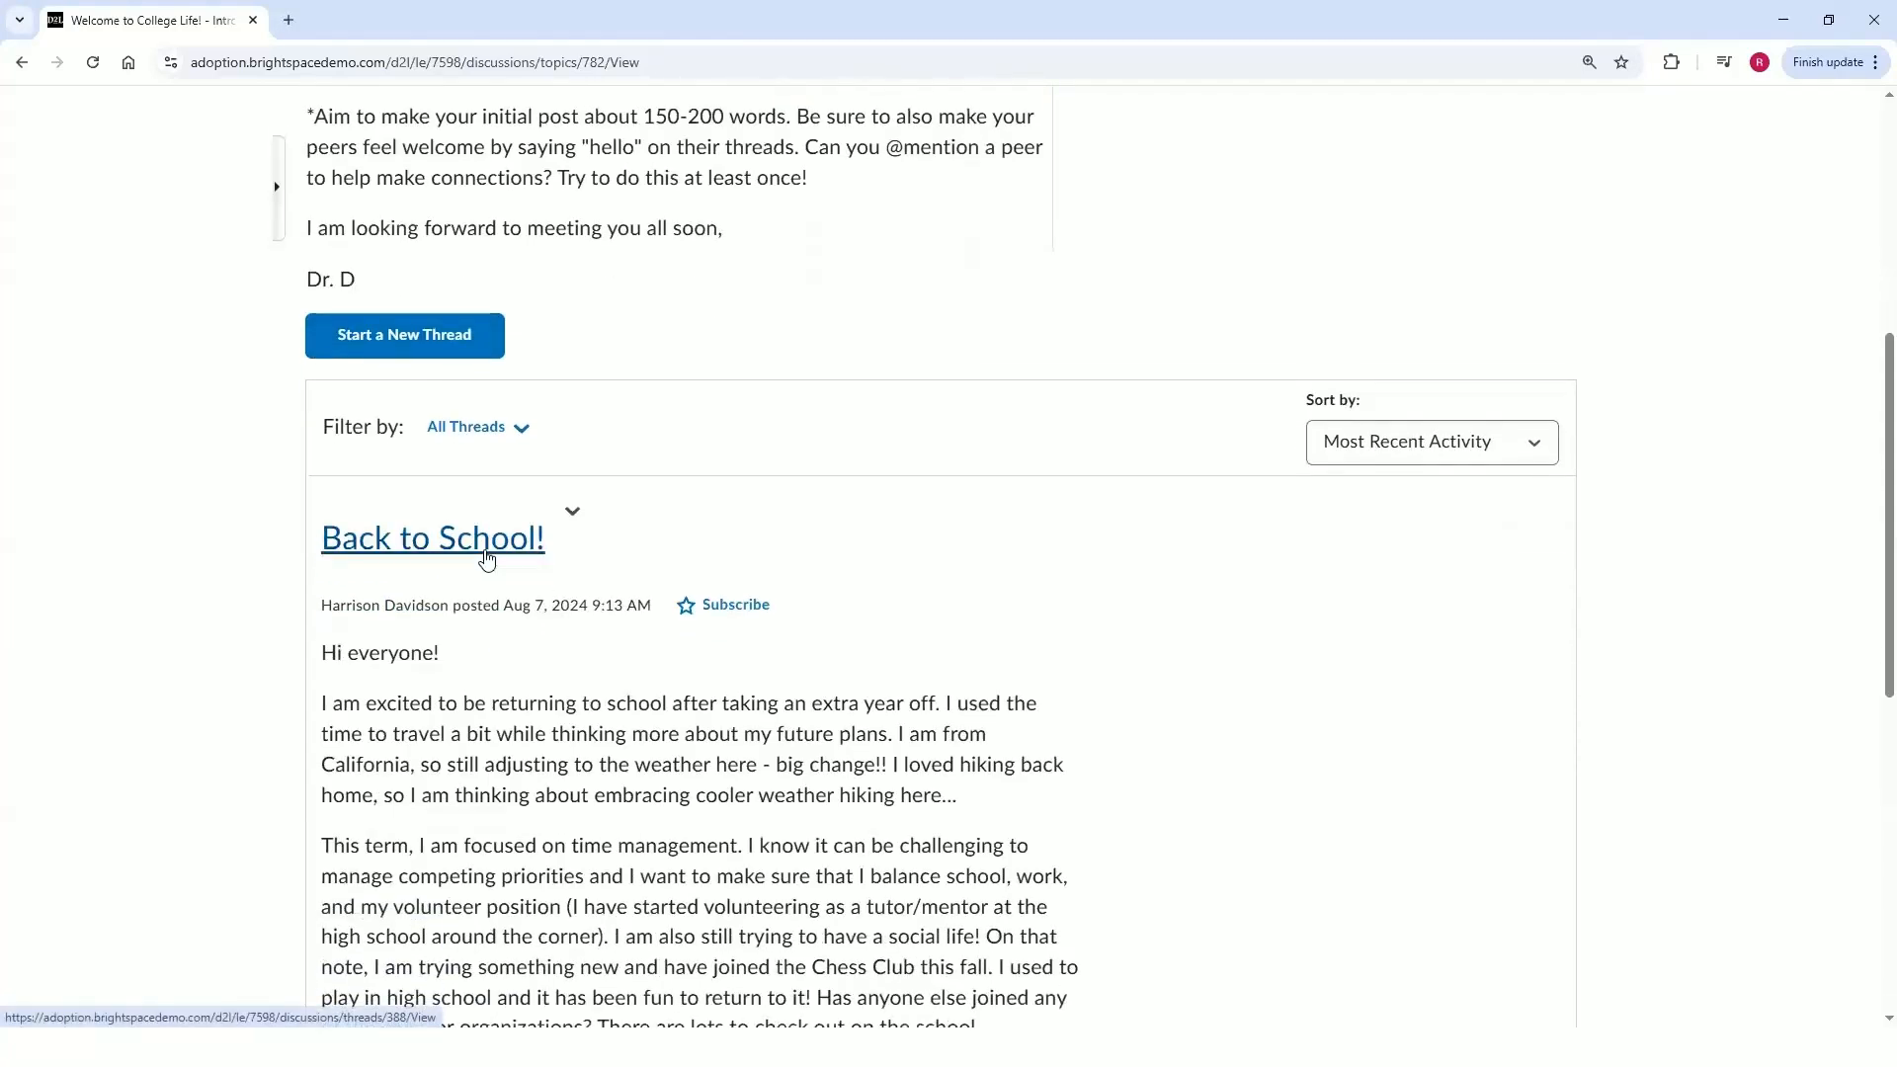
{"action": "scroll", "coordinate": [802, 550], "scroll_direction": "down", "scroll_amount": 4}
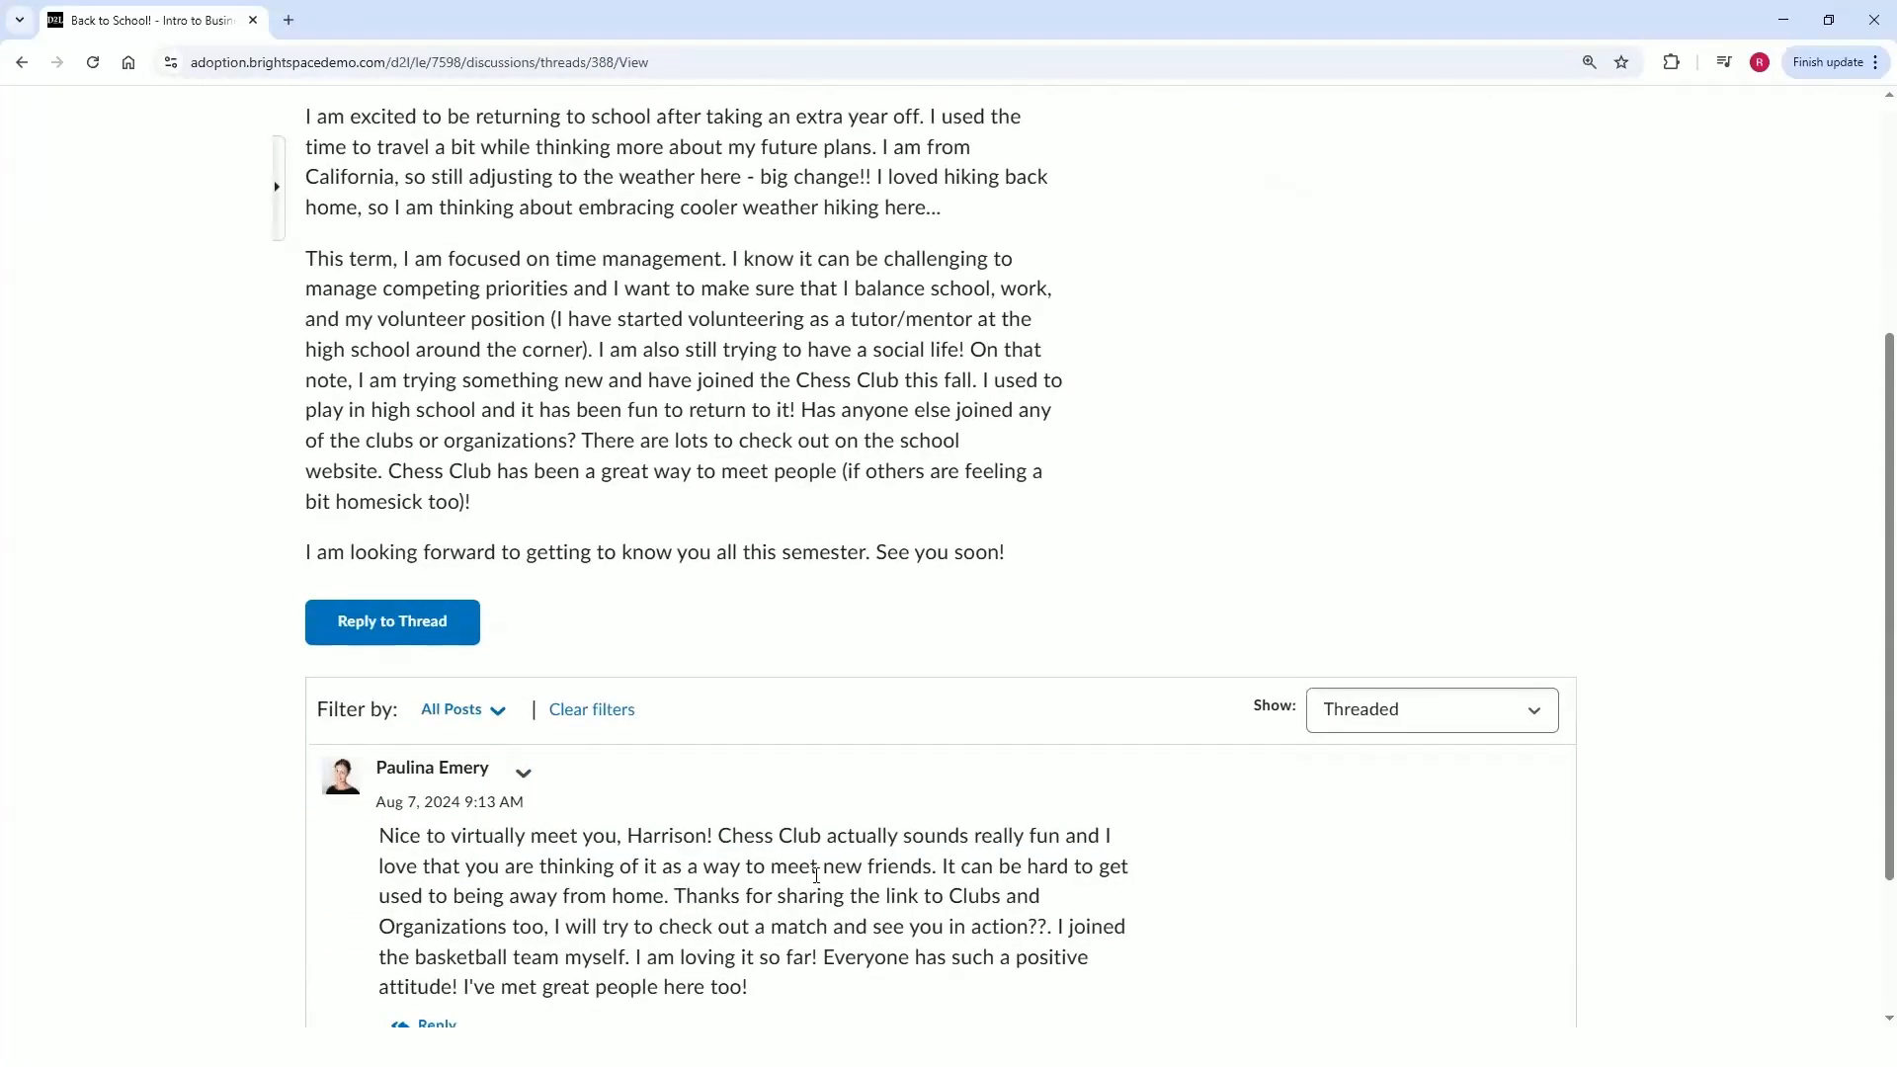
{"action": "scroll", "coordinate": [816, 879], "scroll_direction": "down", "scroll_amount": 1}
{"action": "scroll", "coordinate": [395, 593], "scroll_direction": "up", "scroll_amount": 5}
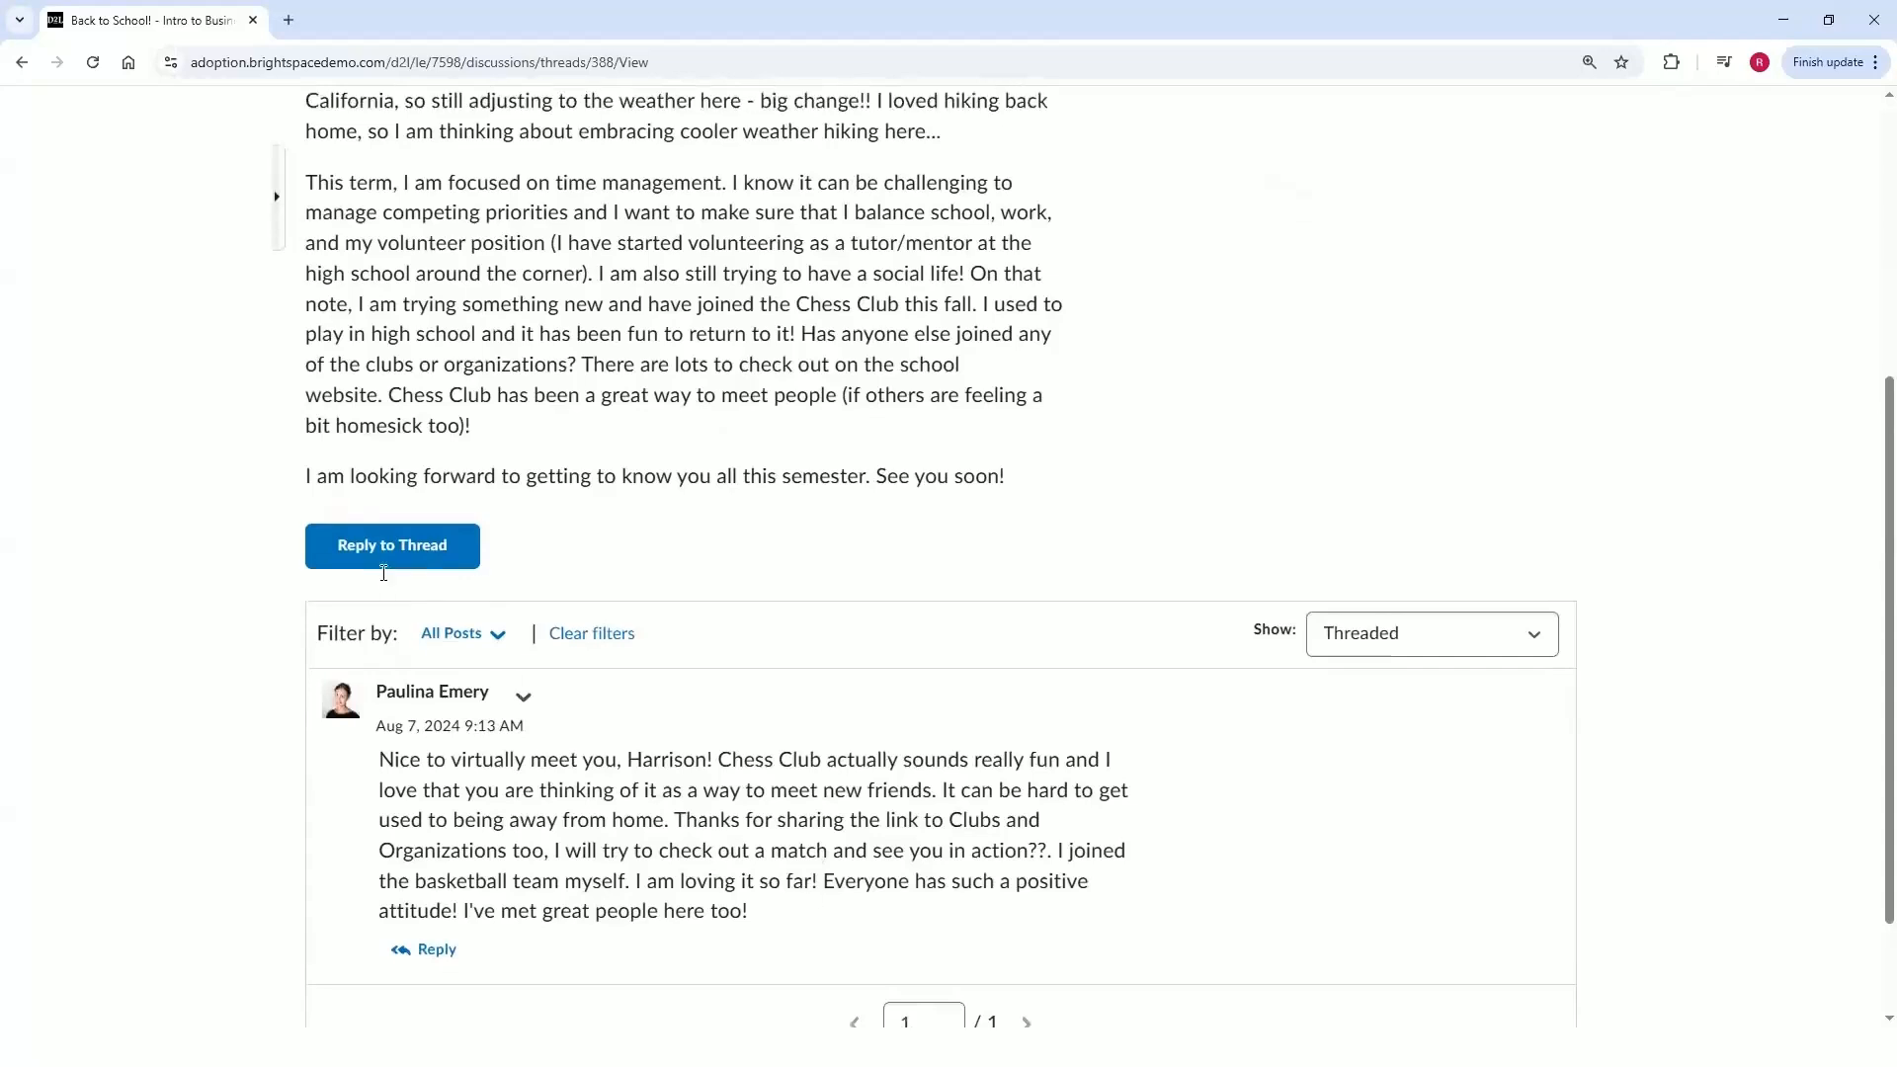
{"action": "scroll", "coordinate": [532, 683], "scroll_direction": "down", "scroll_amount": 2}
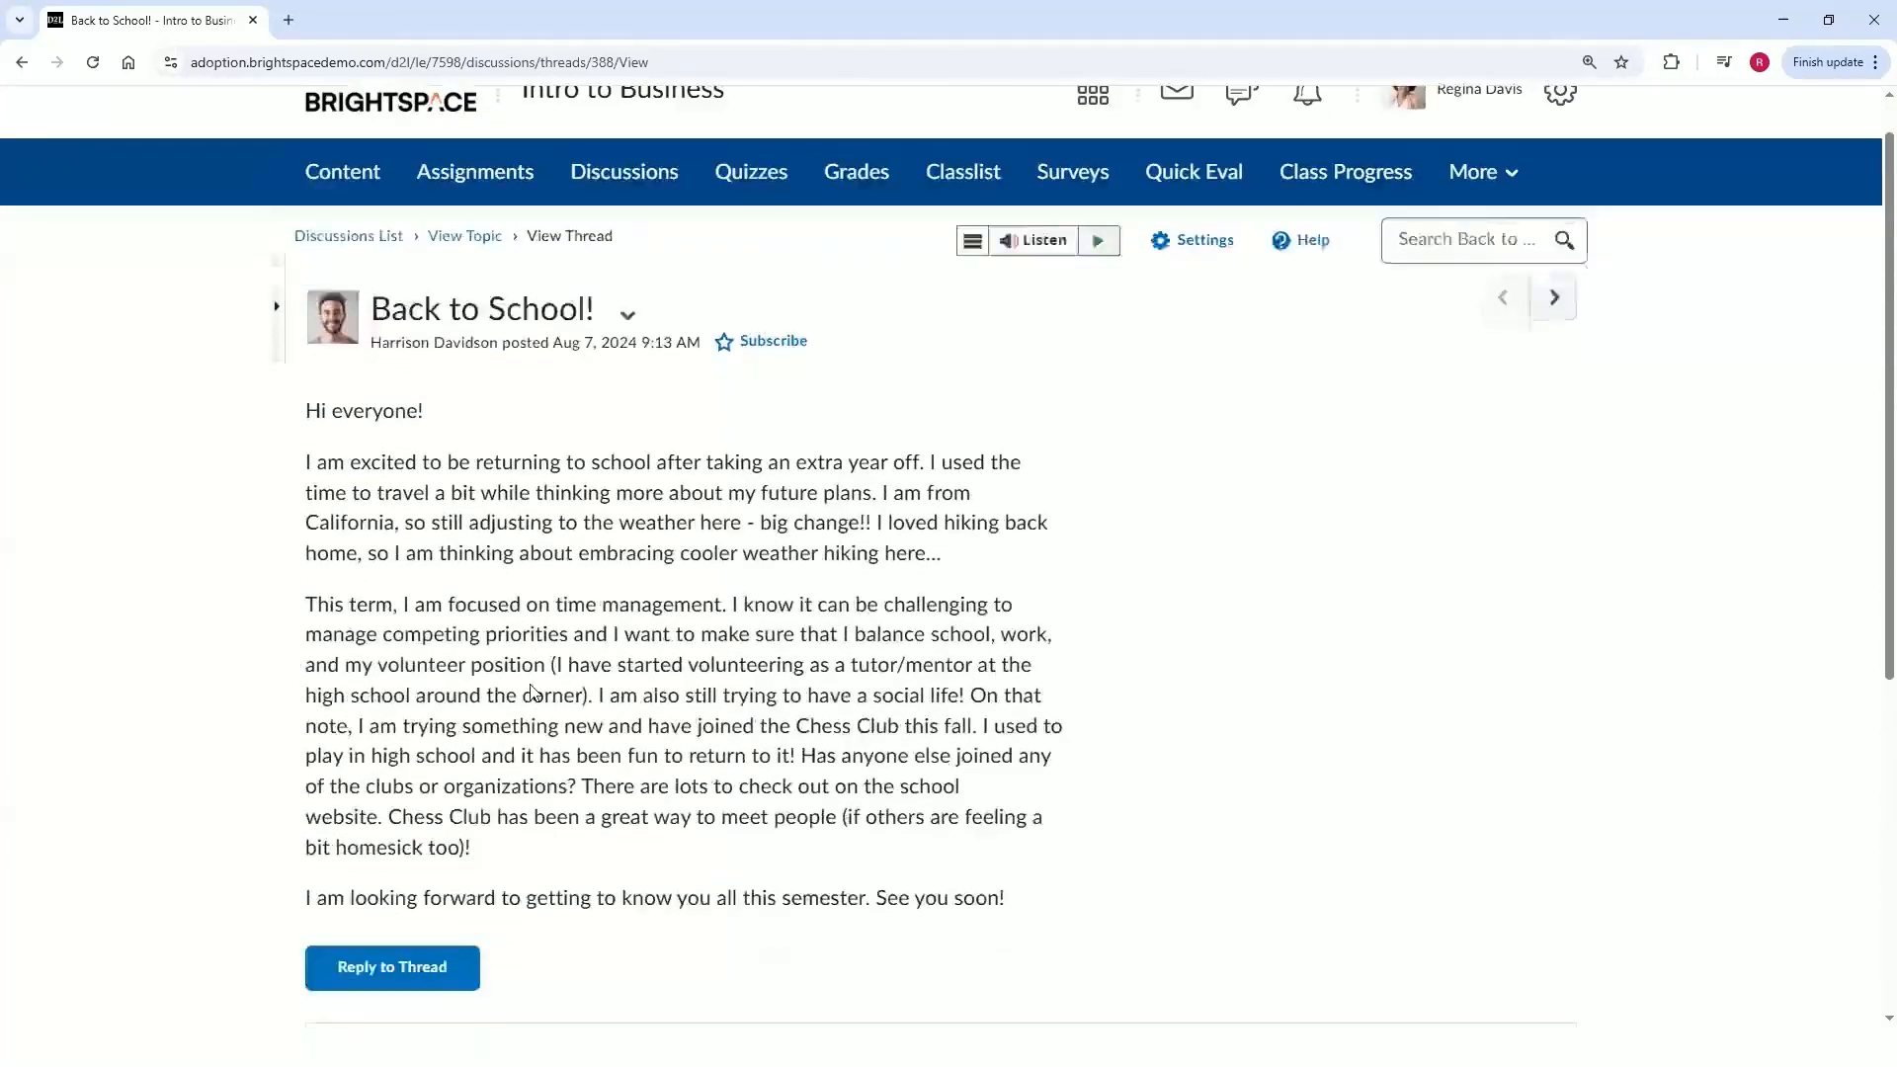
Start a reply to the Back to School! thread, paste the prepared reply as plain text, and enlarge the editor.
{"action": "left_click", "coordinate": [411, 833]}
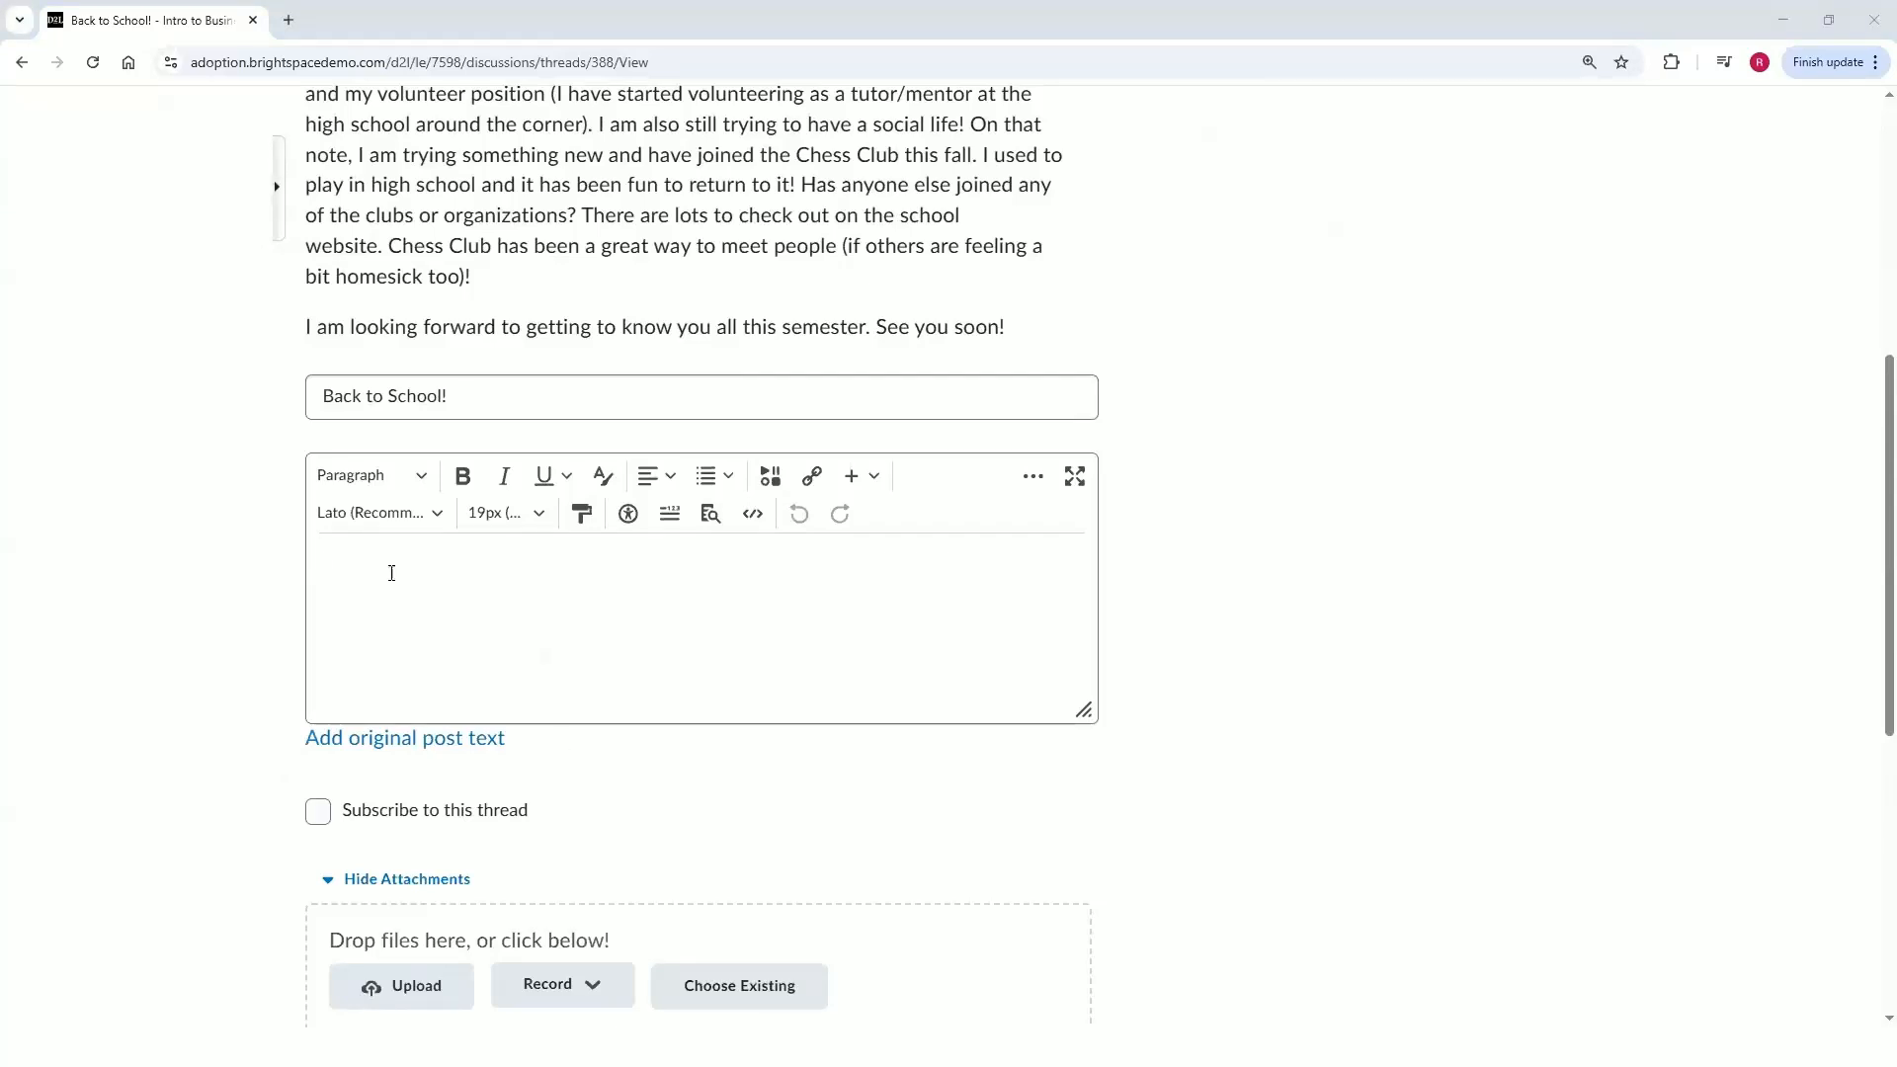
{"action": "left_click", "coordinate": [435, 559]}
{"action": "right_click", "coordinate": [430, 571]}
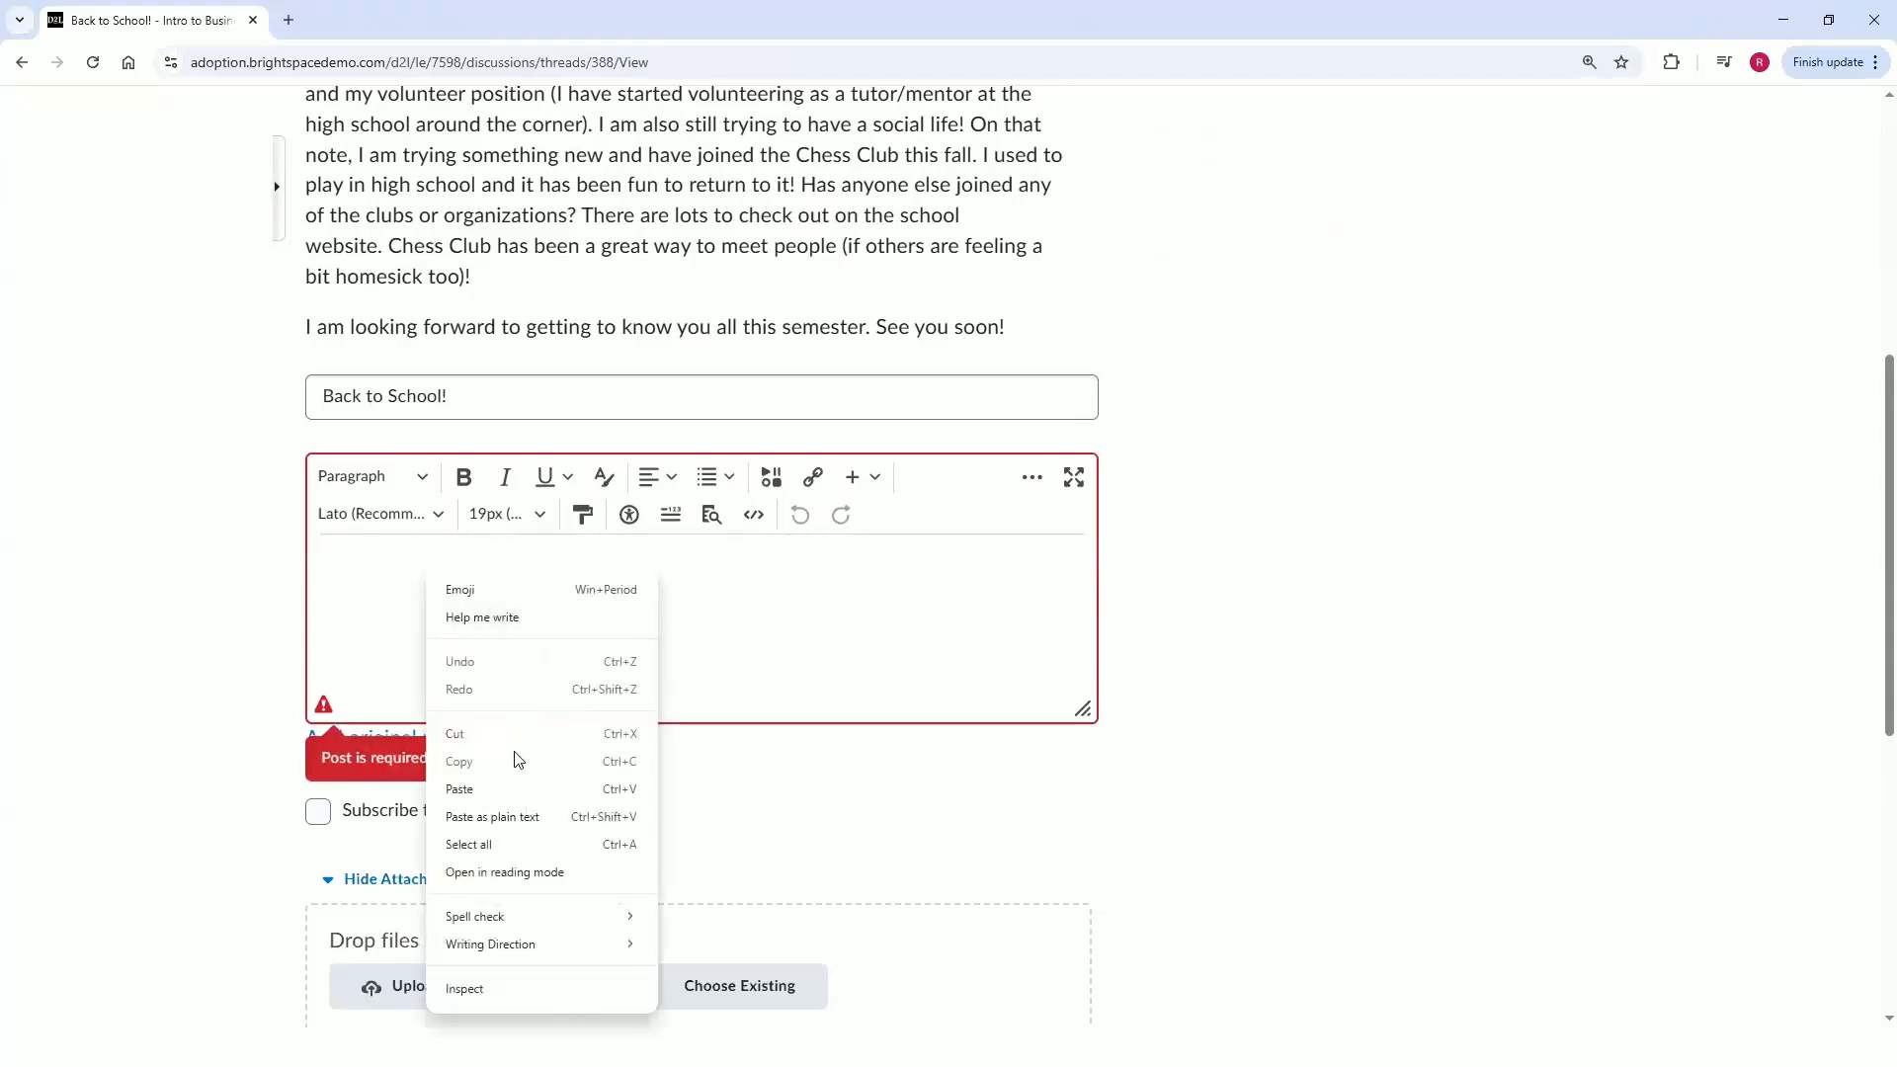
{"action": "left_click", "coordinate": [515, 813]}
{"action": "left_click_drag", "start_coordinate": [1082, 711], "coordinate": [1085, 971]}
{"action": "left_click", "coordinate": [887, 840]}
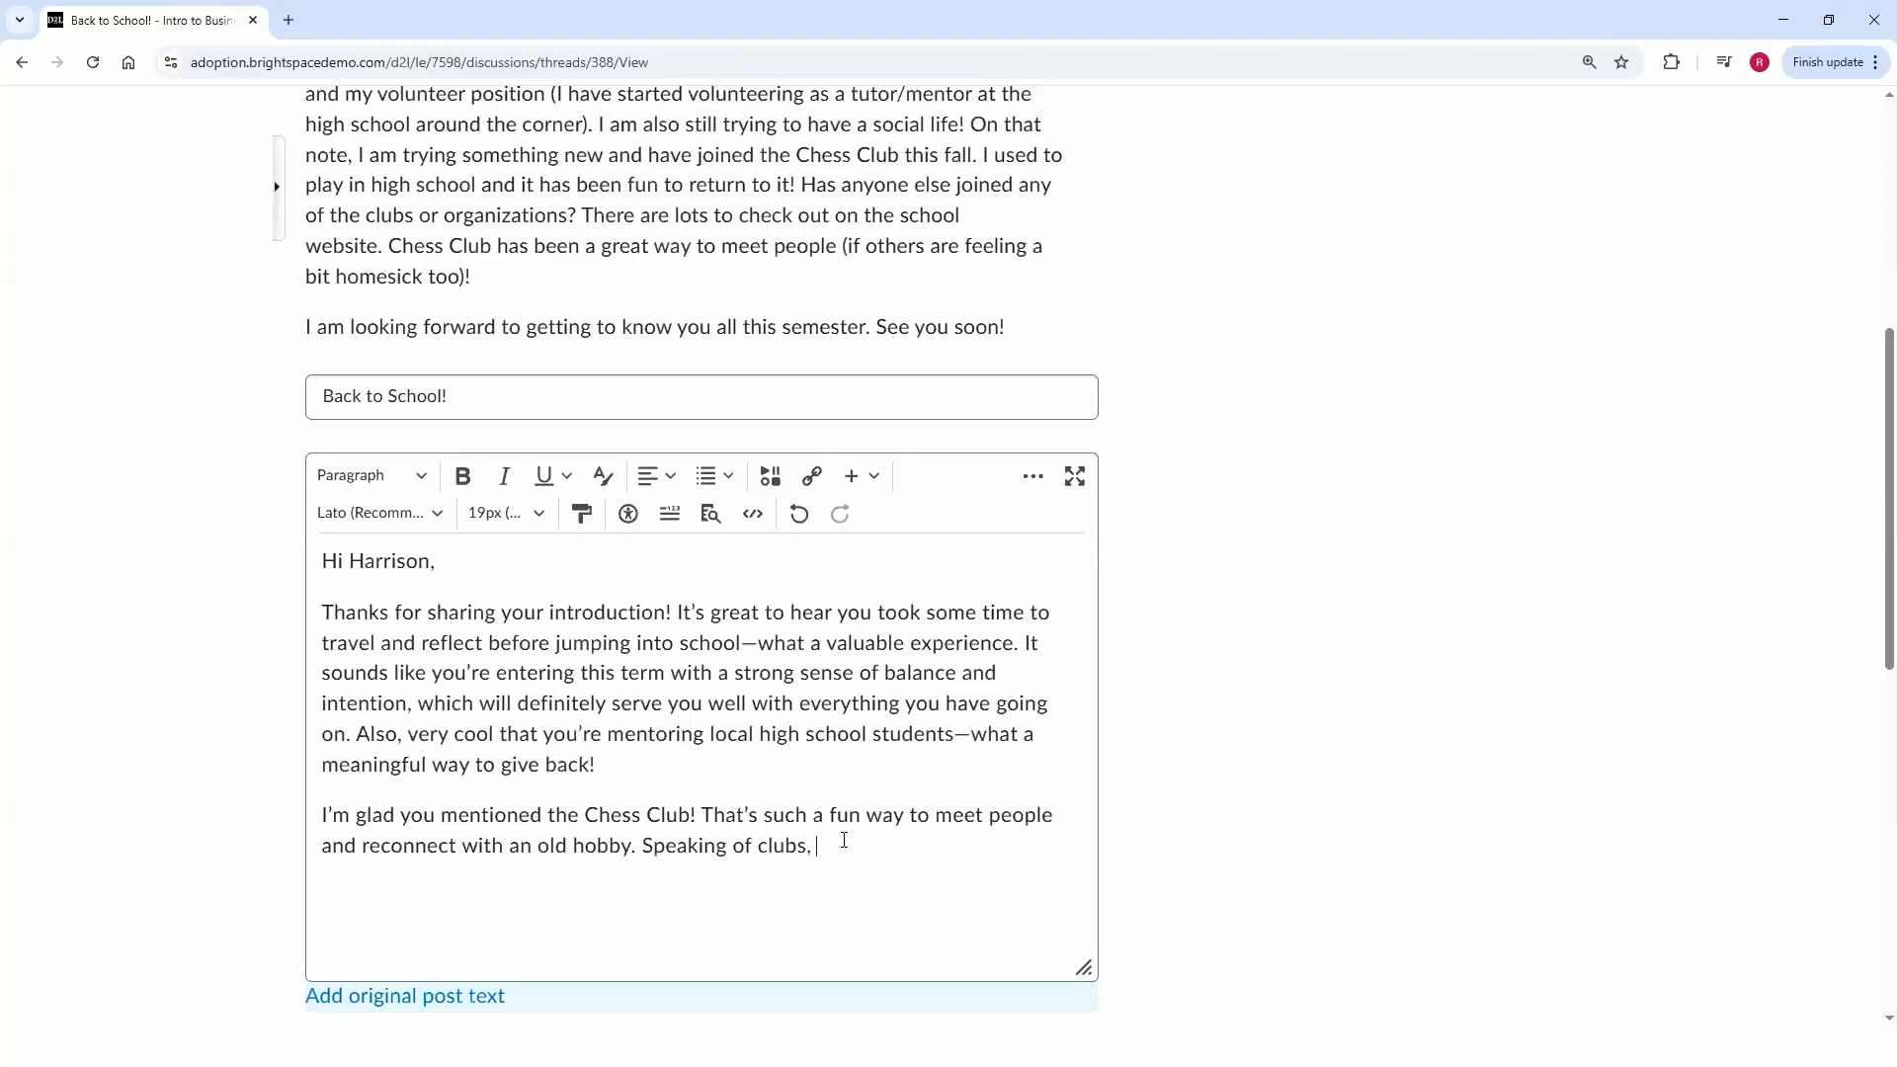
{"action": "type", "text": "@Car"}
{"action": "key", "text": "BackSpace"}
{"action": "key", "text": "BackSpace"}
{"action": "key", "text": "BackSpace"}
{"action": "key", "text": "BackSpace"}
{"action": "type", "text": "@"}
{"action": "scroll", "coordinate": [874, 846], "scroll_direction": "down", "scroll_amount": 1}
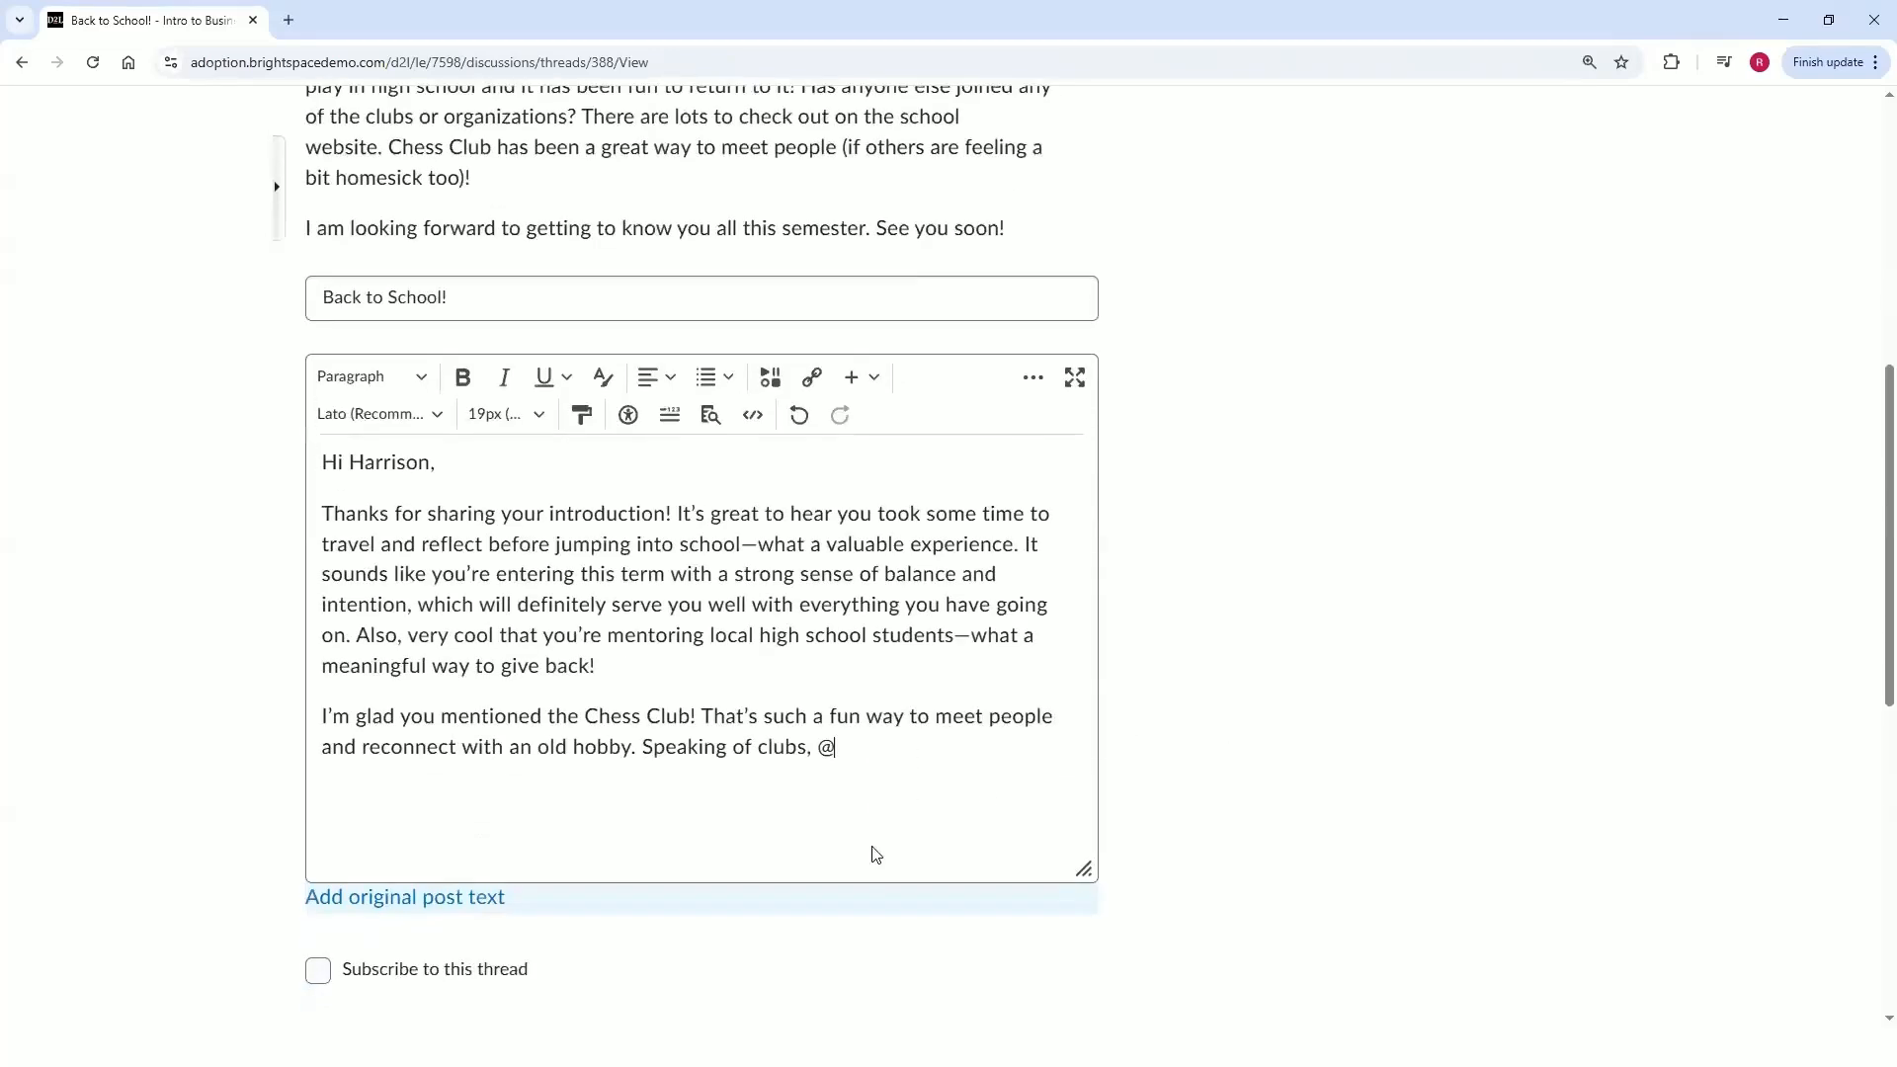
{"action": "type", "text": "C"}
{"action": "key", "text": "ctrl+minus"}
{"action": "key", "text": "ctrl+minus"}
{"action": "scroll", "coordinate": [1324, 714], "scroll_direction": "down", "scroll_amount": 2}
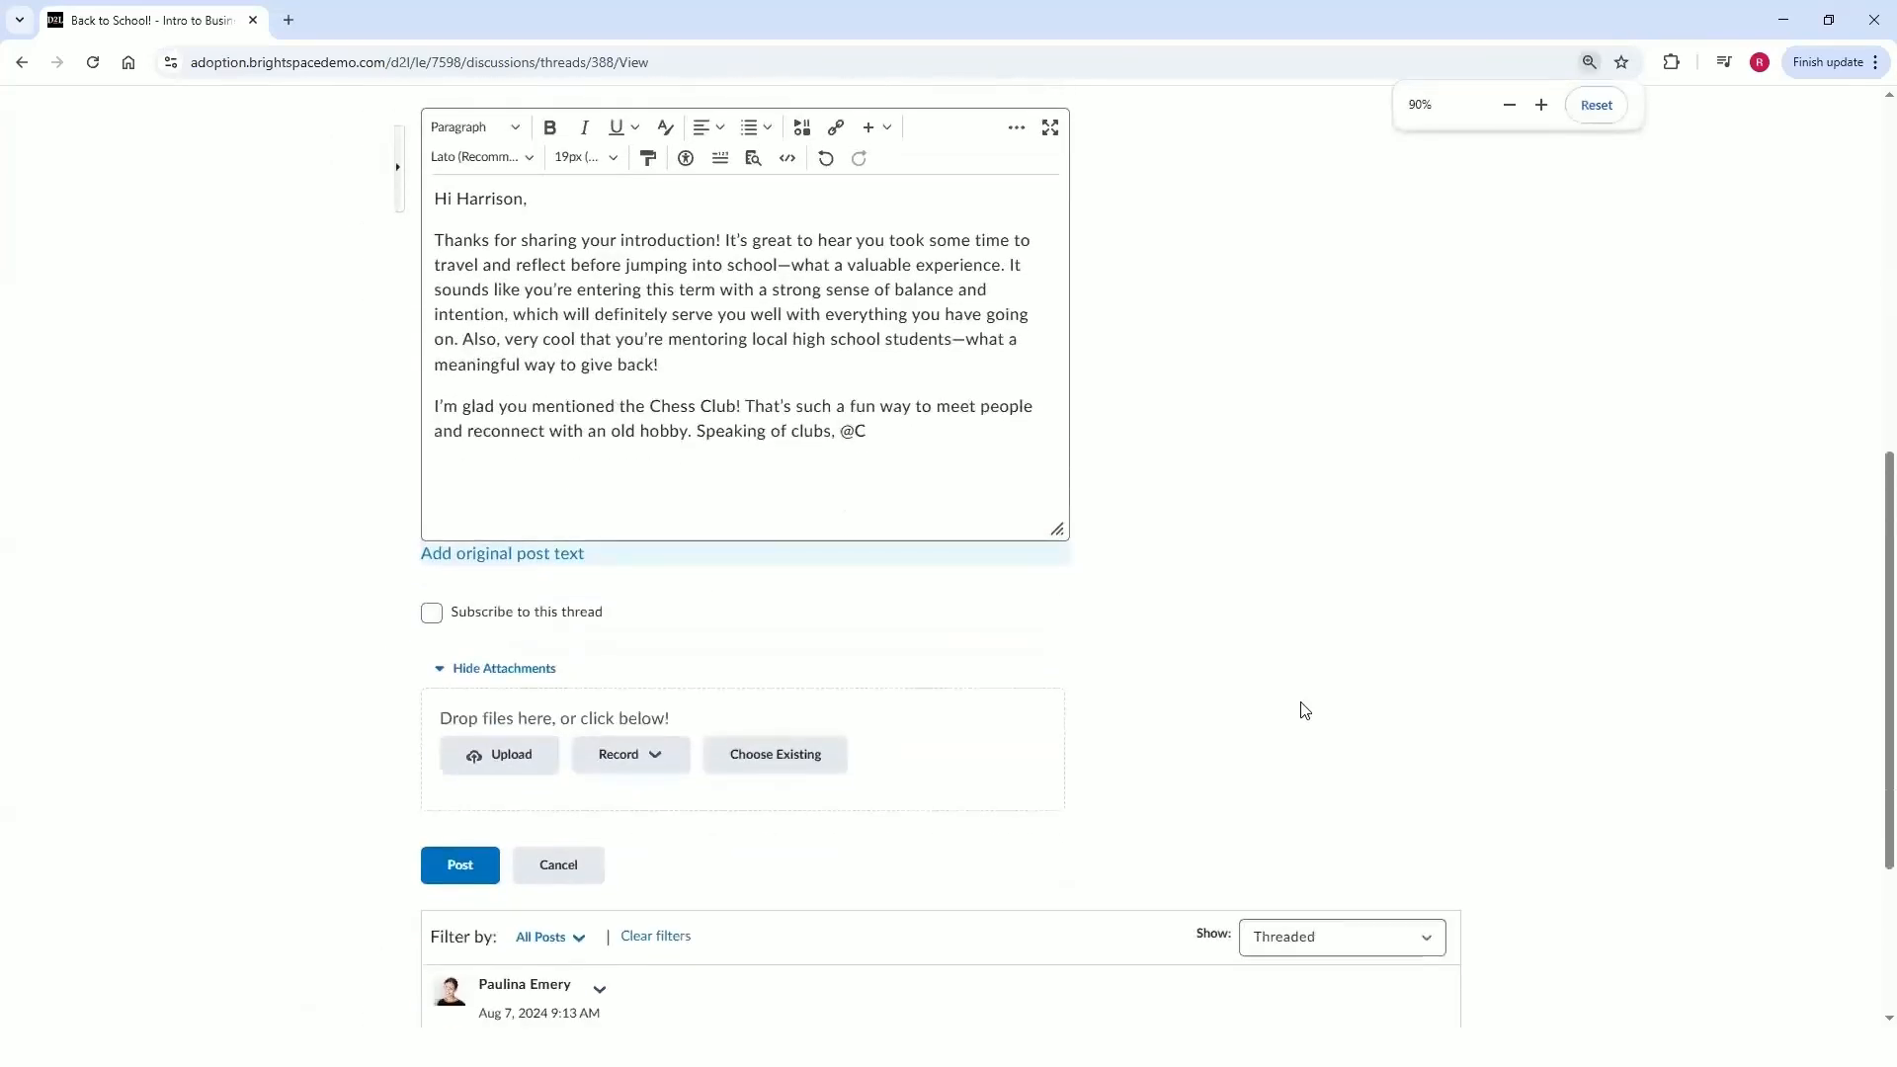
{"action": "key", "text": "ctrl+plus"}
{"action": "scroll", "coordinate": [1393, 711], "scroll_direction": "up", "scroll_amount": 3}
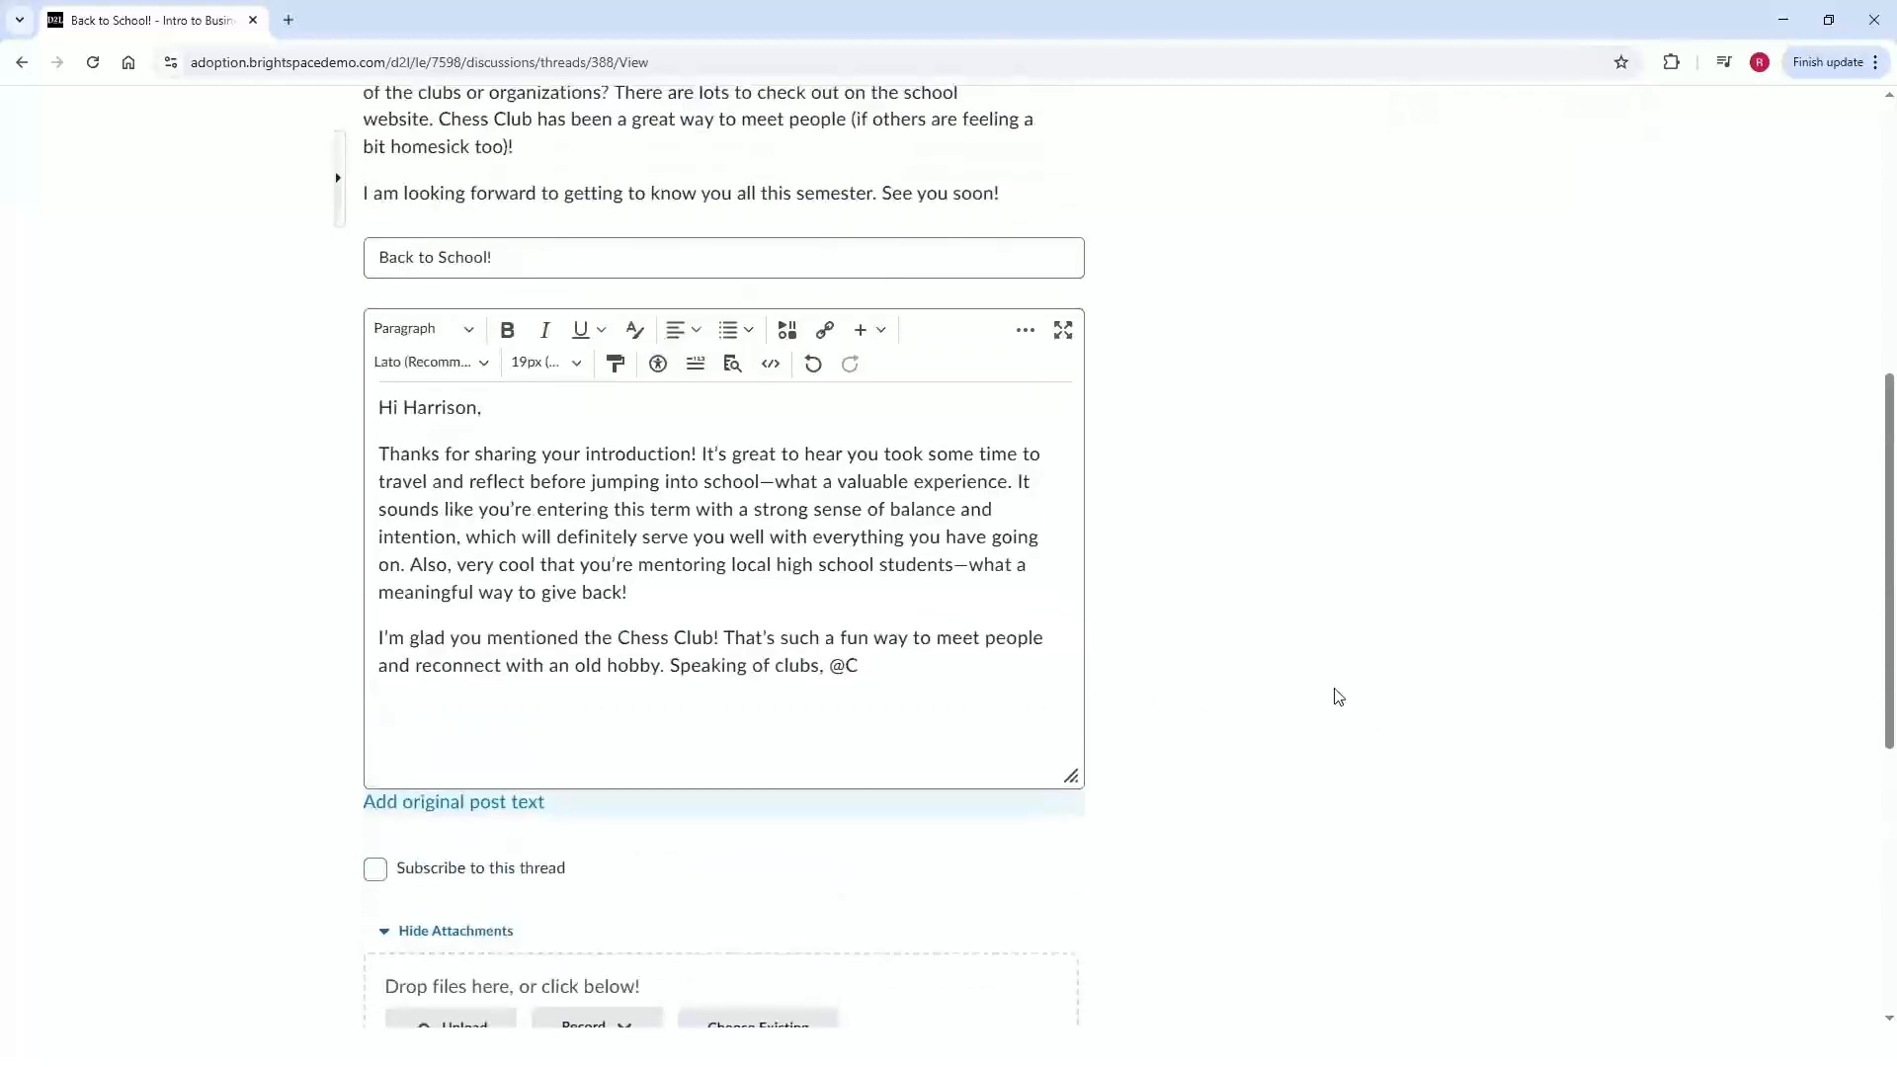
{"action": "scroll", "coordinate": [1338, 694], "scroll_direction": "up", "scroll_amount": 6}
{"action": "scroll", "coordinate": [1165, 669], "scroll_direction": "down", "scroll_amount": 6}
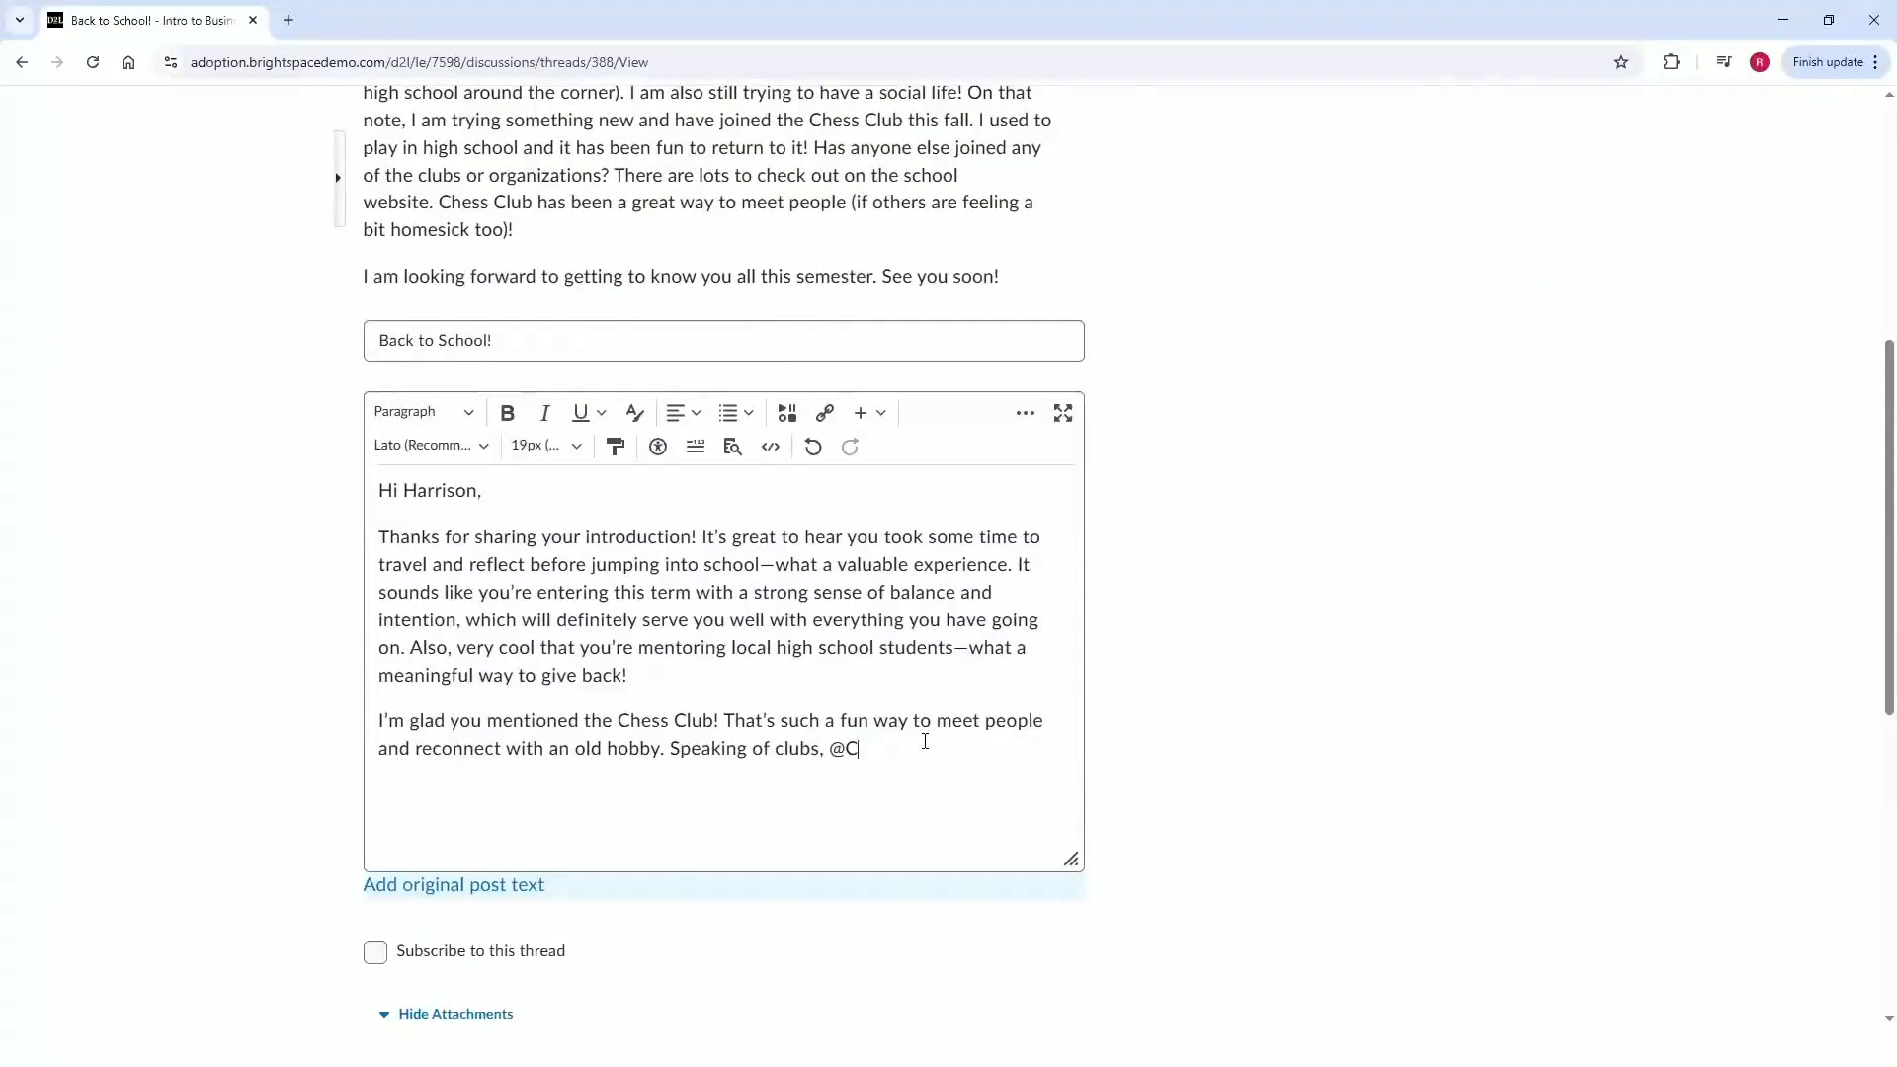
{"action": "type", "text": "ar"}
{"action": "key", "text": "BackSpace"}
{"action": "key", "text": "BackSpace"}
{"action": "key", "text": "BackSpace"}
{"action": "left_click", "coordinate": [388, 703]}
{"action": "key", "text": "BackSpace"}
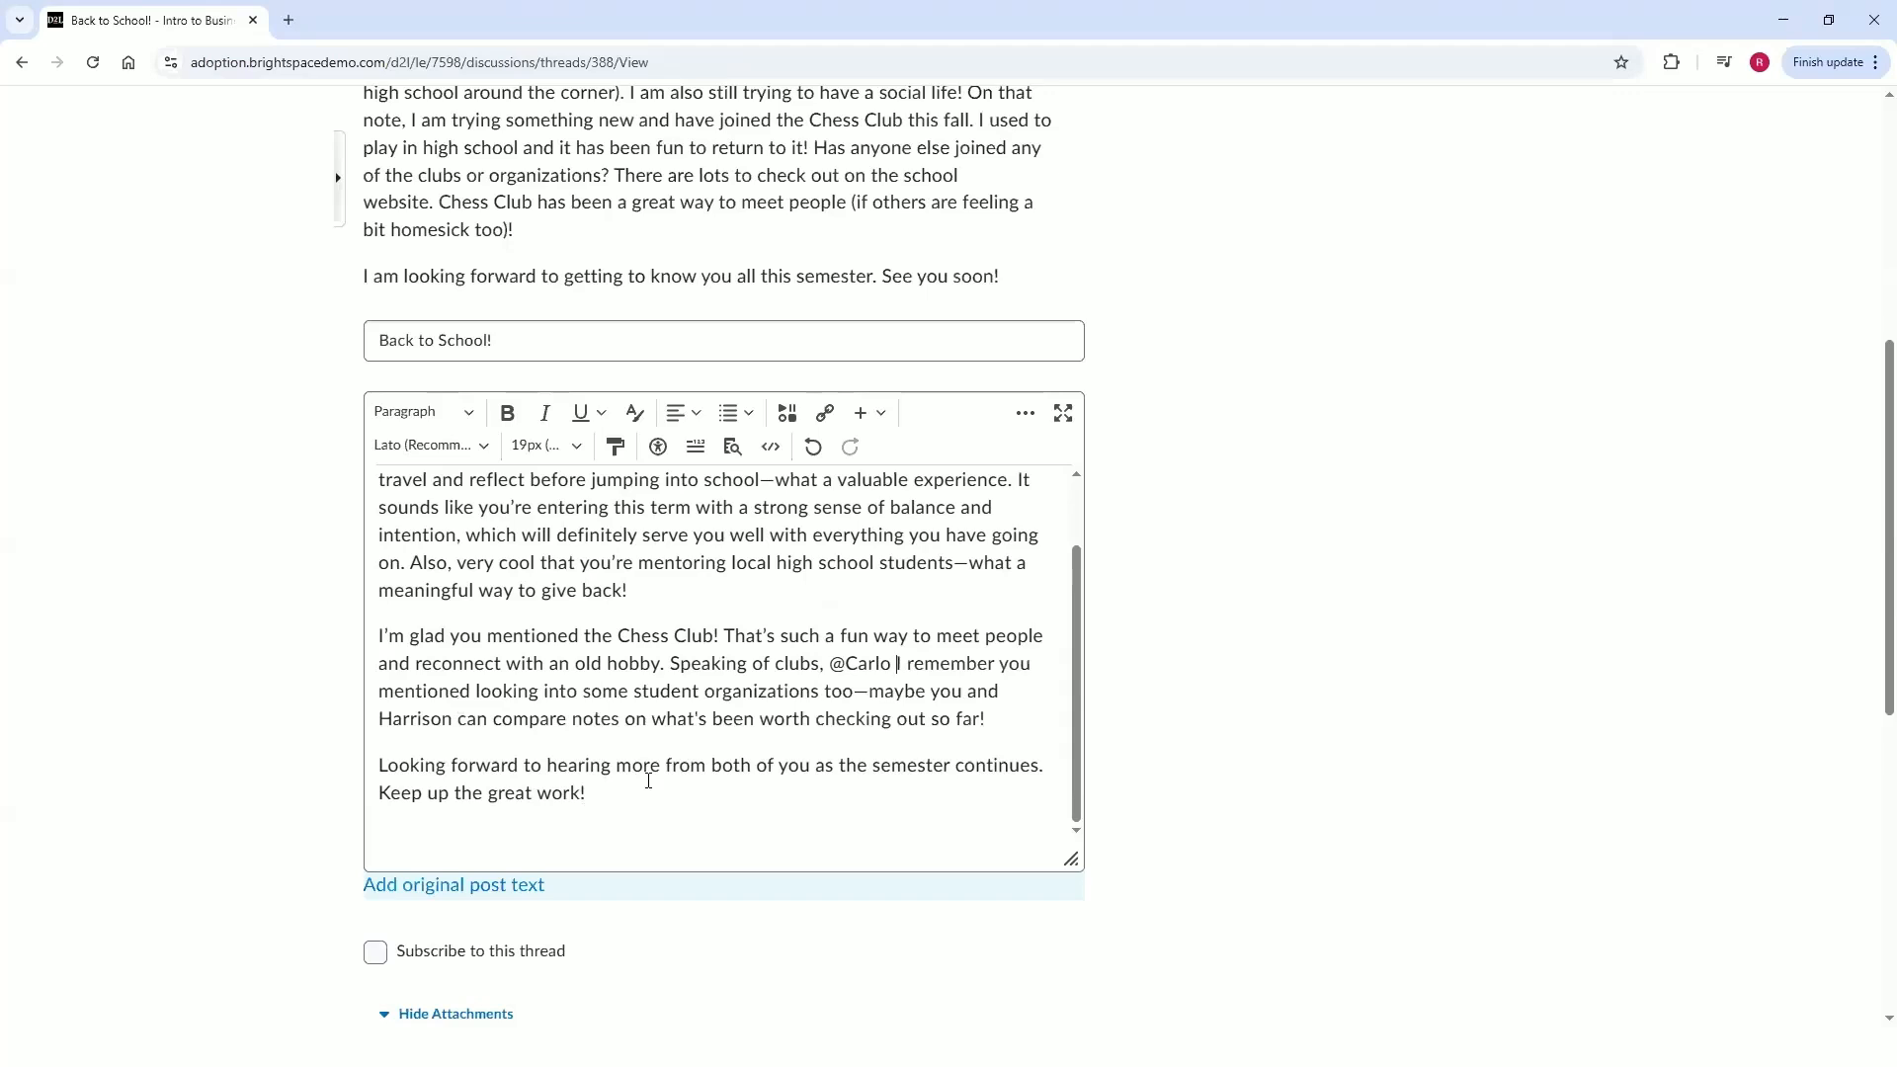
Post the reply to the Back to School! thread.
{"action": "scroll", "coordinate": [646, 808], "scroll_direction": "down", "scroll_amount": 2}
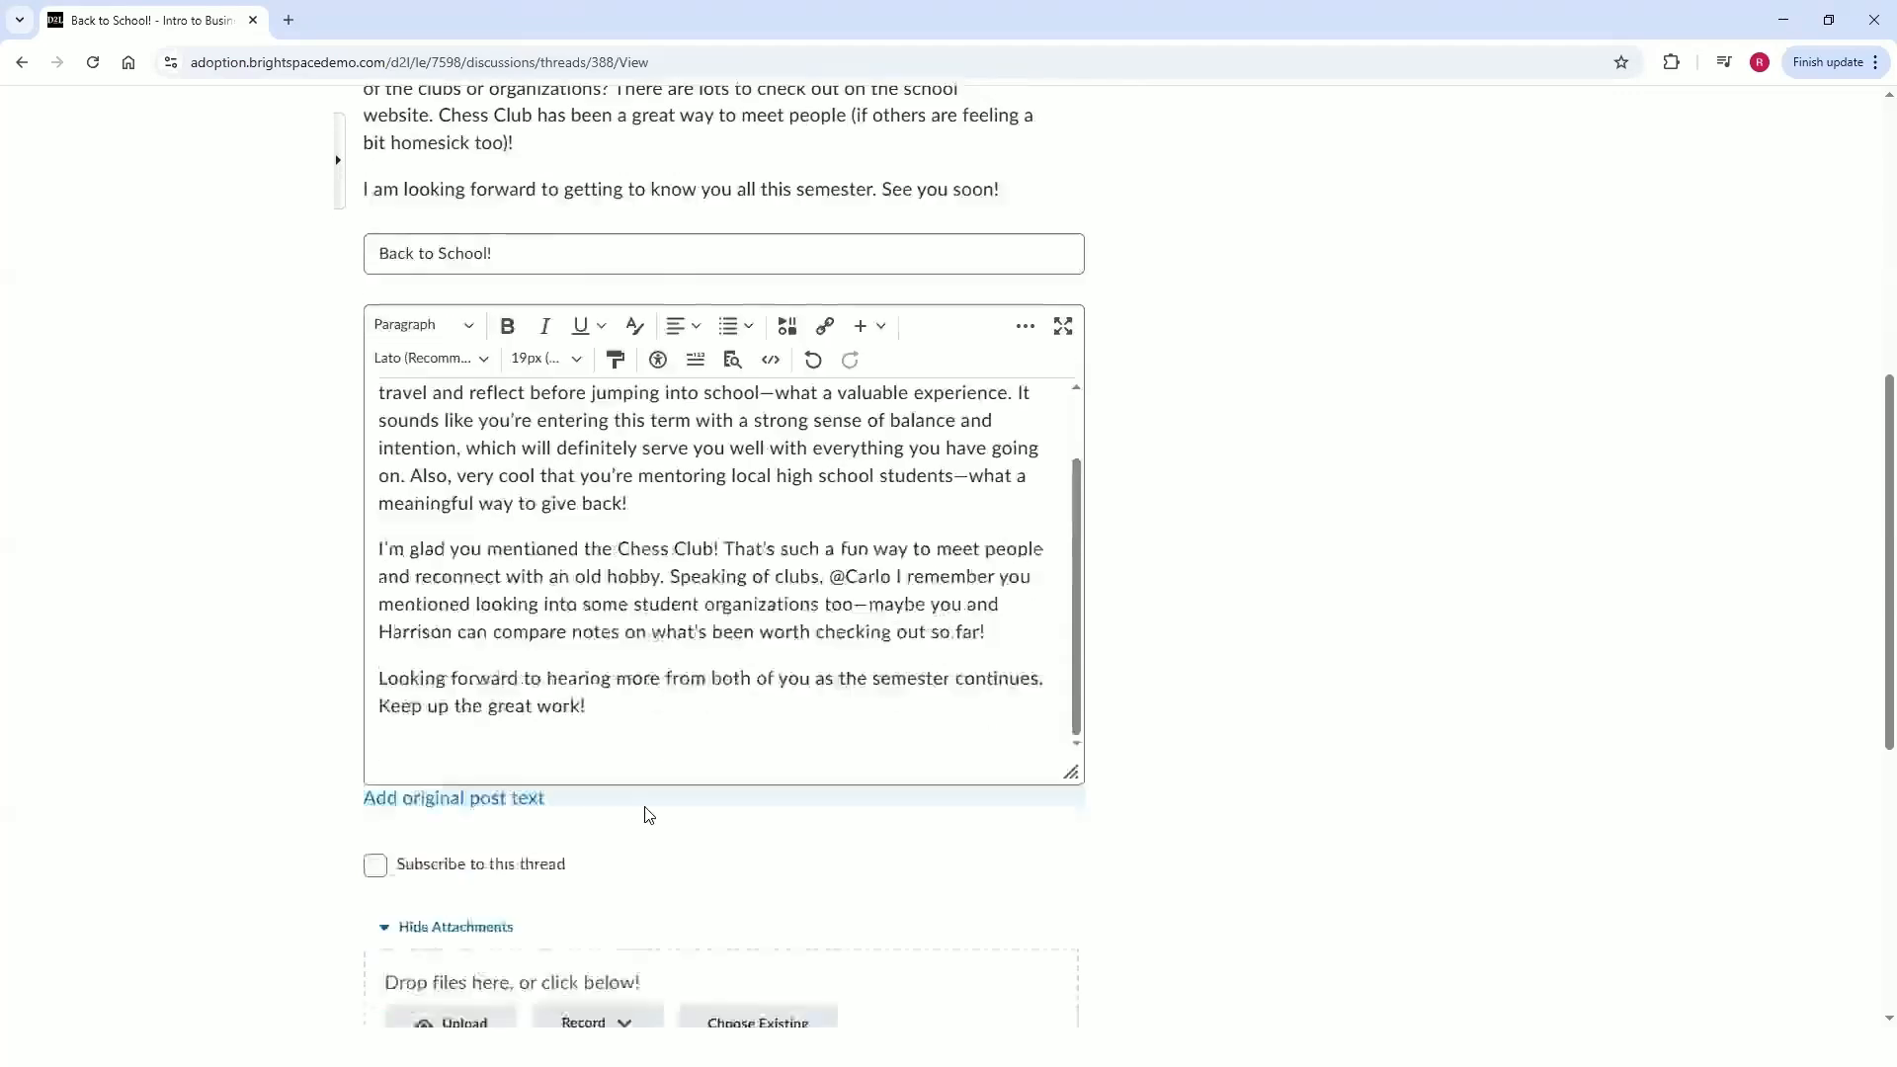
{"action": "scroll", "coordinate": [840, 644], "scroll_direction": "down", "scroll_amount": 2}
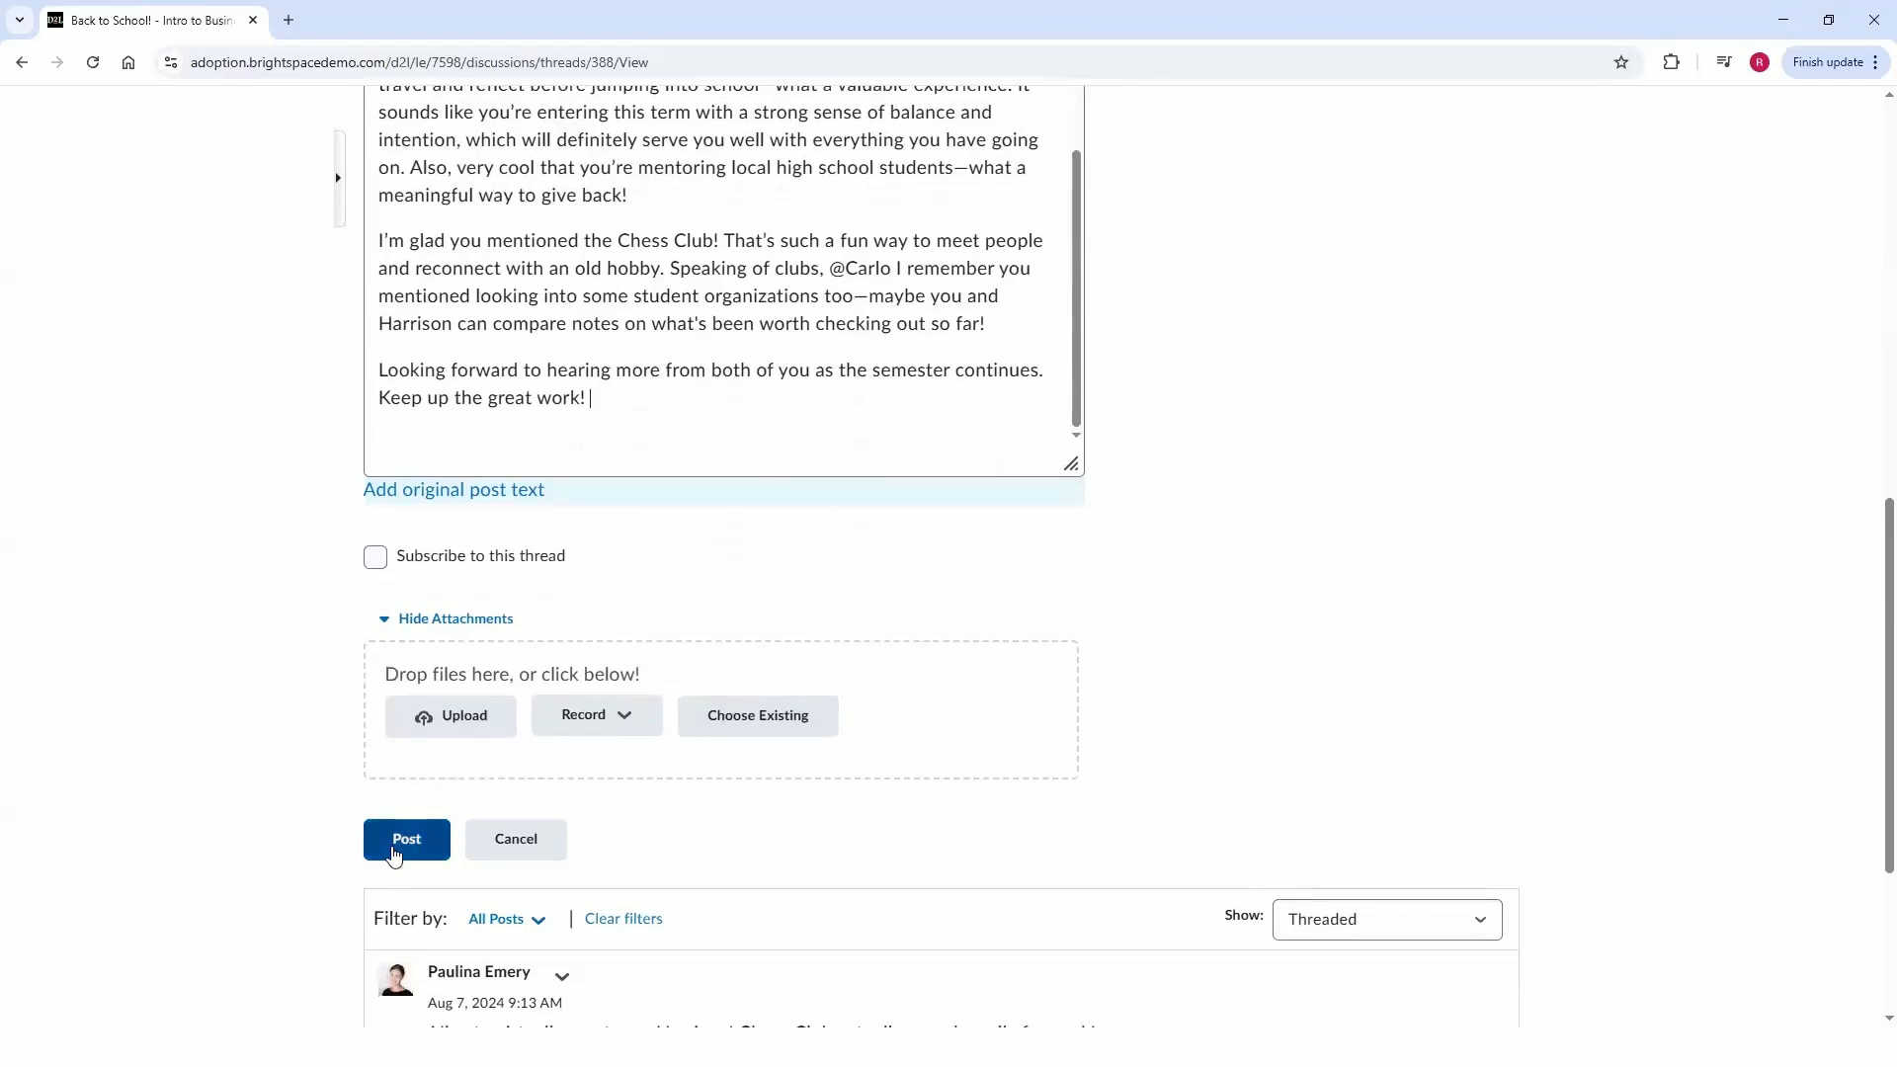
{"action": "scroll", "coordinate": [900, 509], "scroll_direction": "up", "scroll_amount": 2}
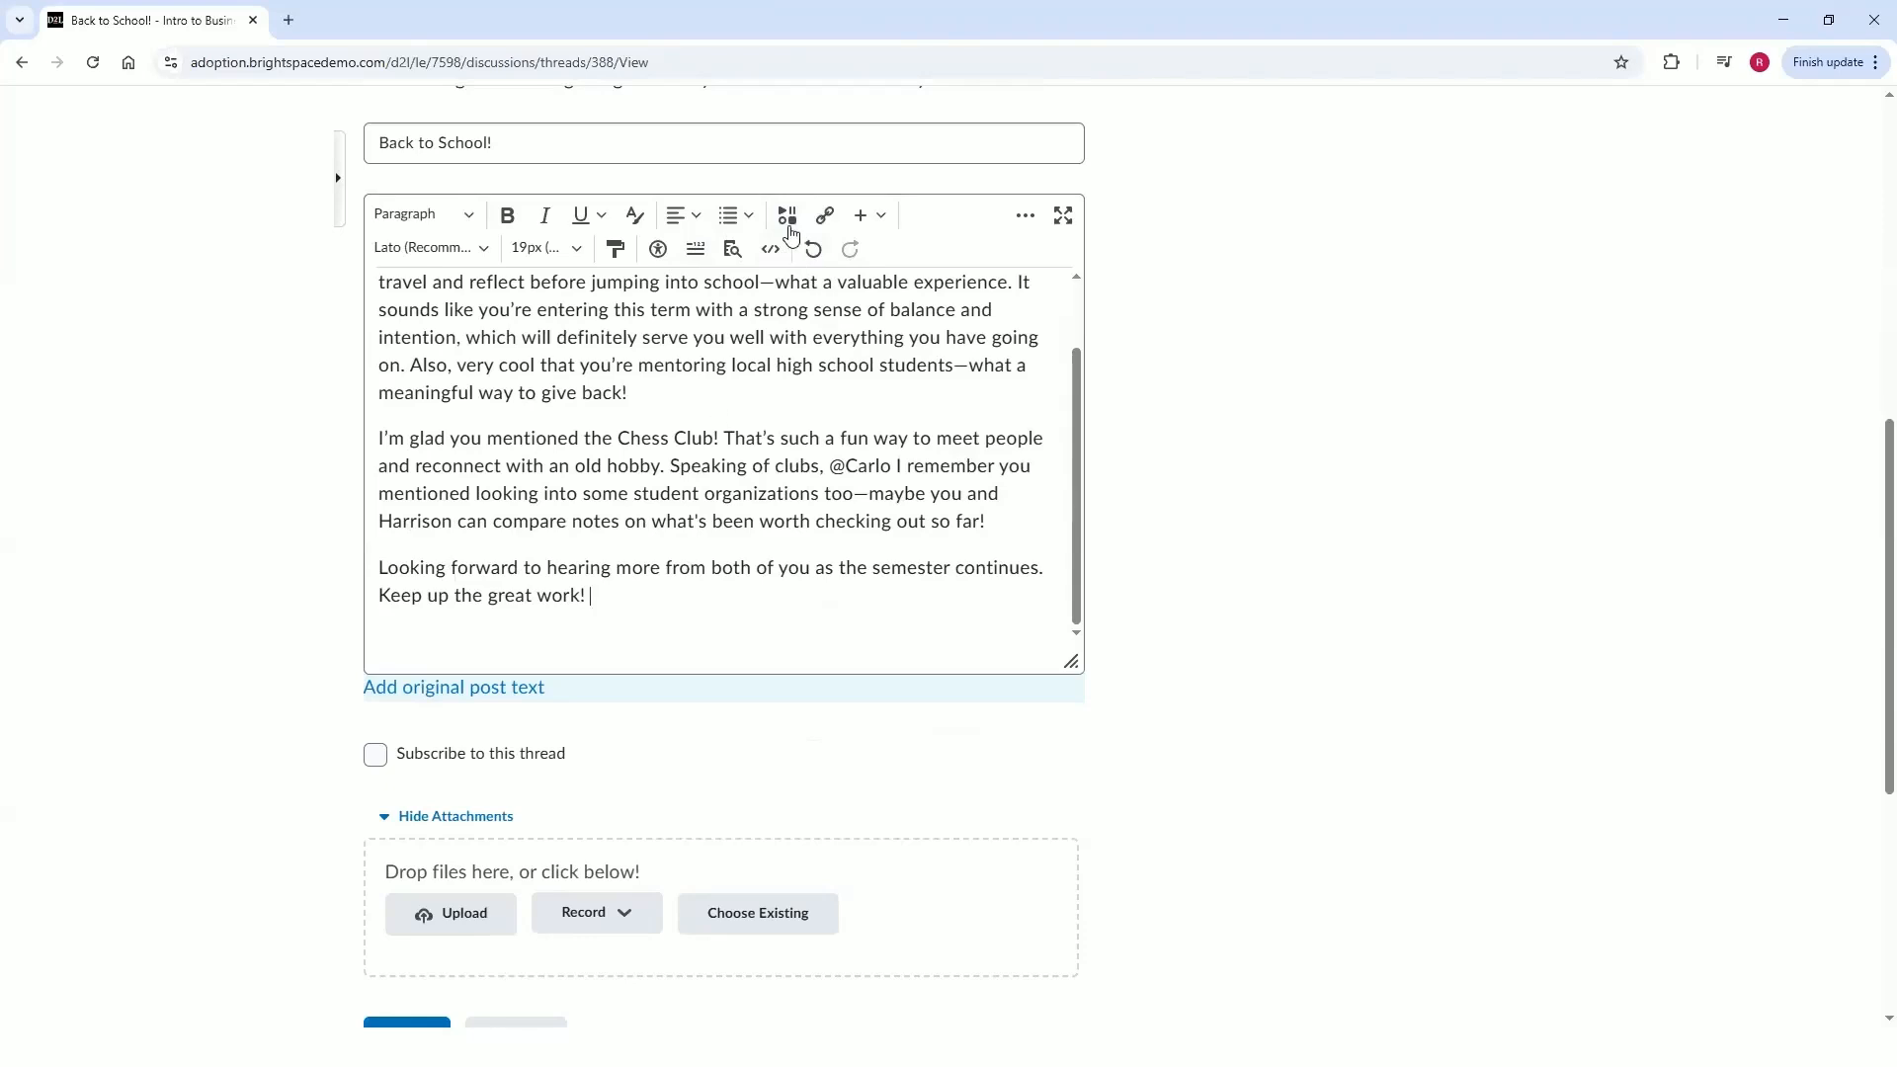
{"action": "scroll", "coordinate": [722, 708], "scroll_direction": "down", "scroll_amount": 2}
{"action": "left_click", "coordinate": [406, 843]}
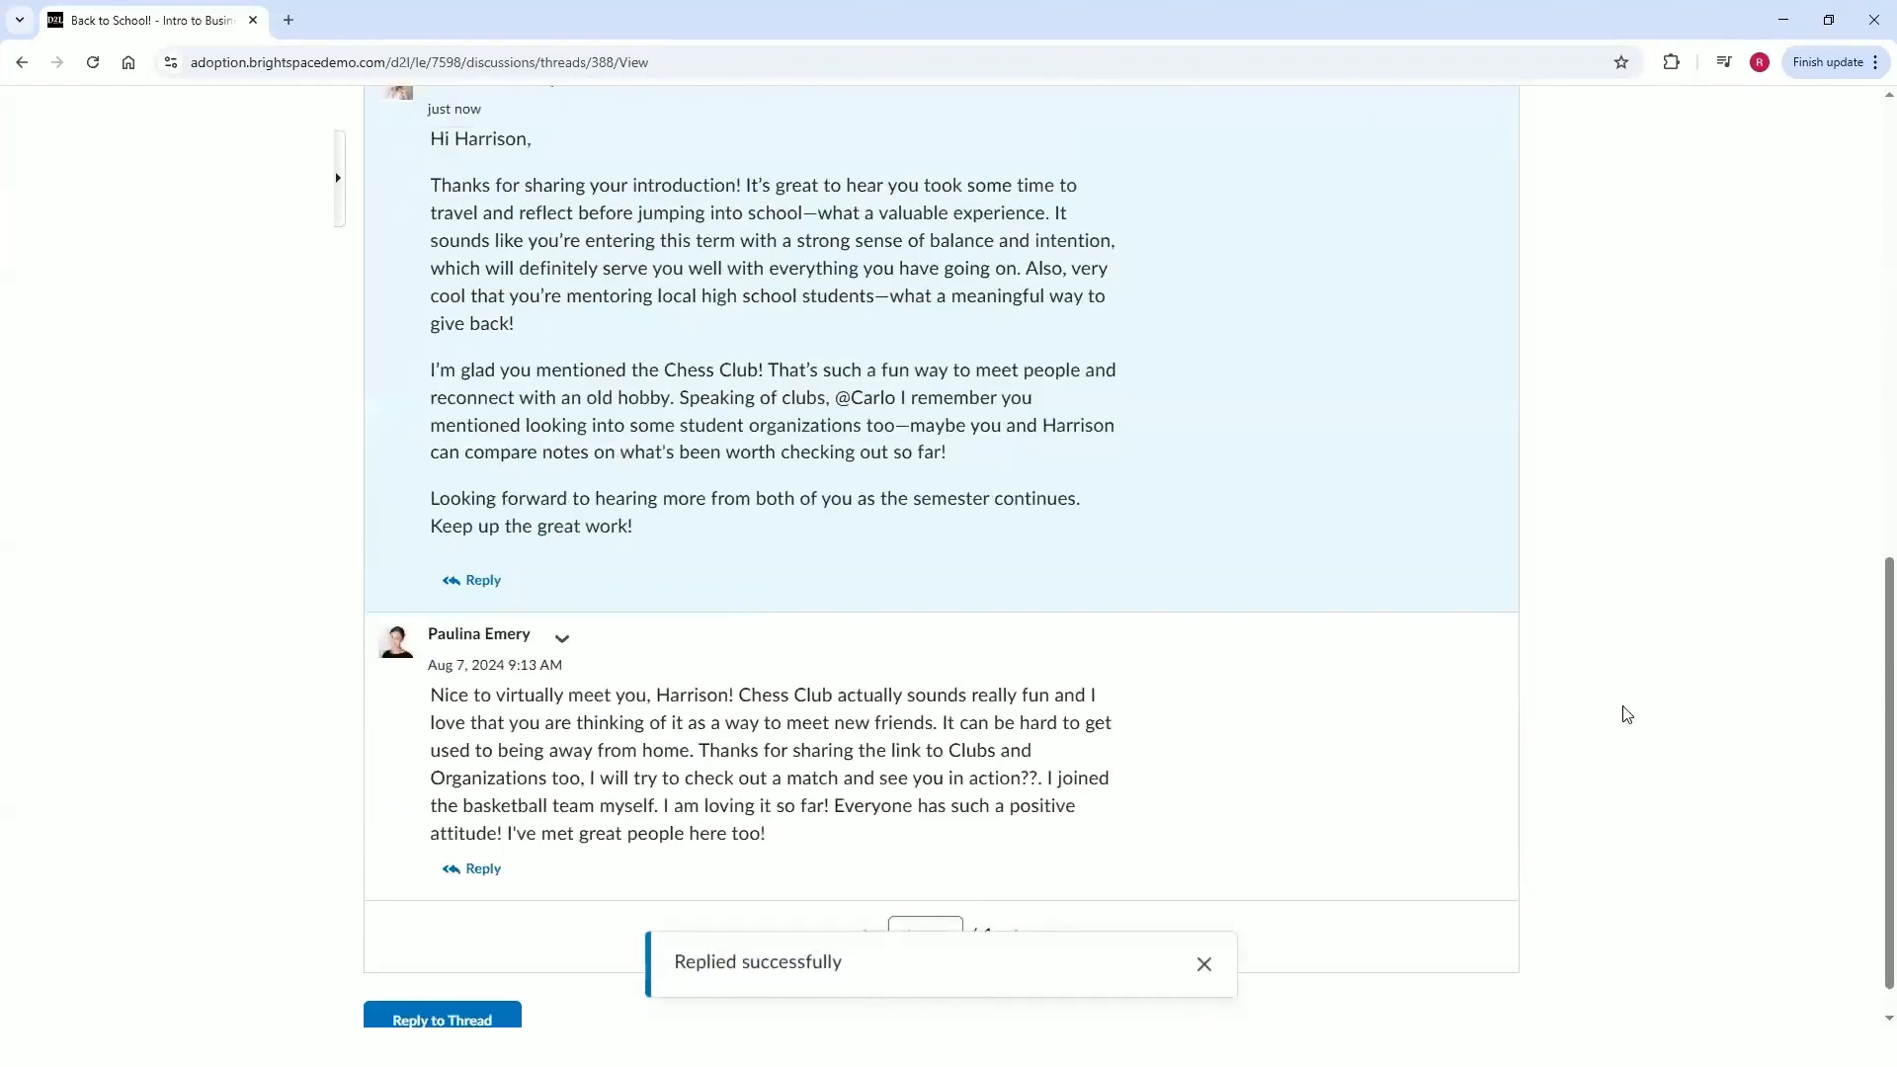
Return to the Discussions List from the thread.
{"action": "scroll", "coordinate": [1585, 727], "scroll_direction": "up", "scroll_amount": 2}
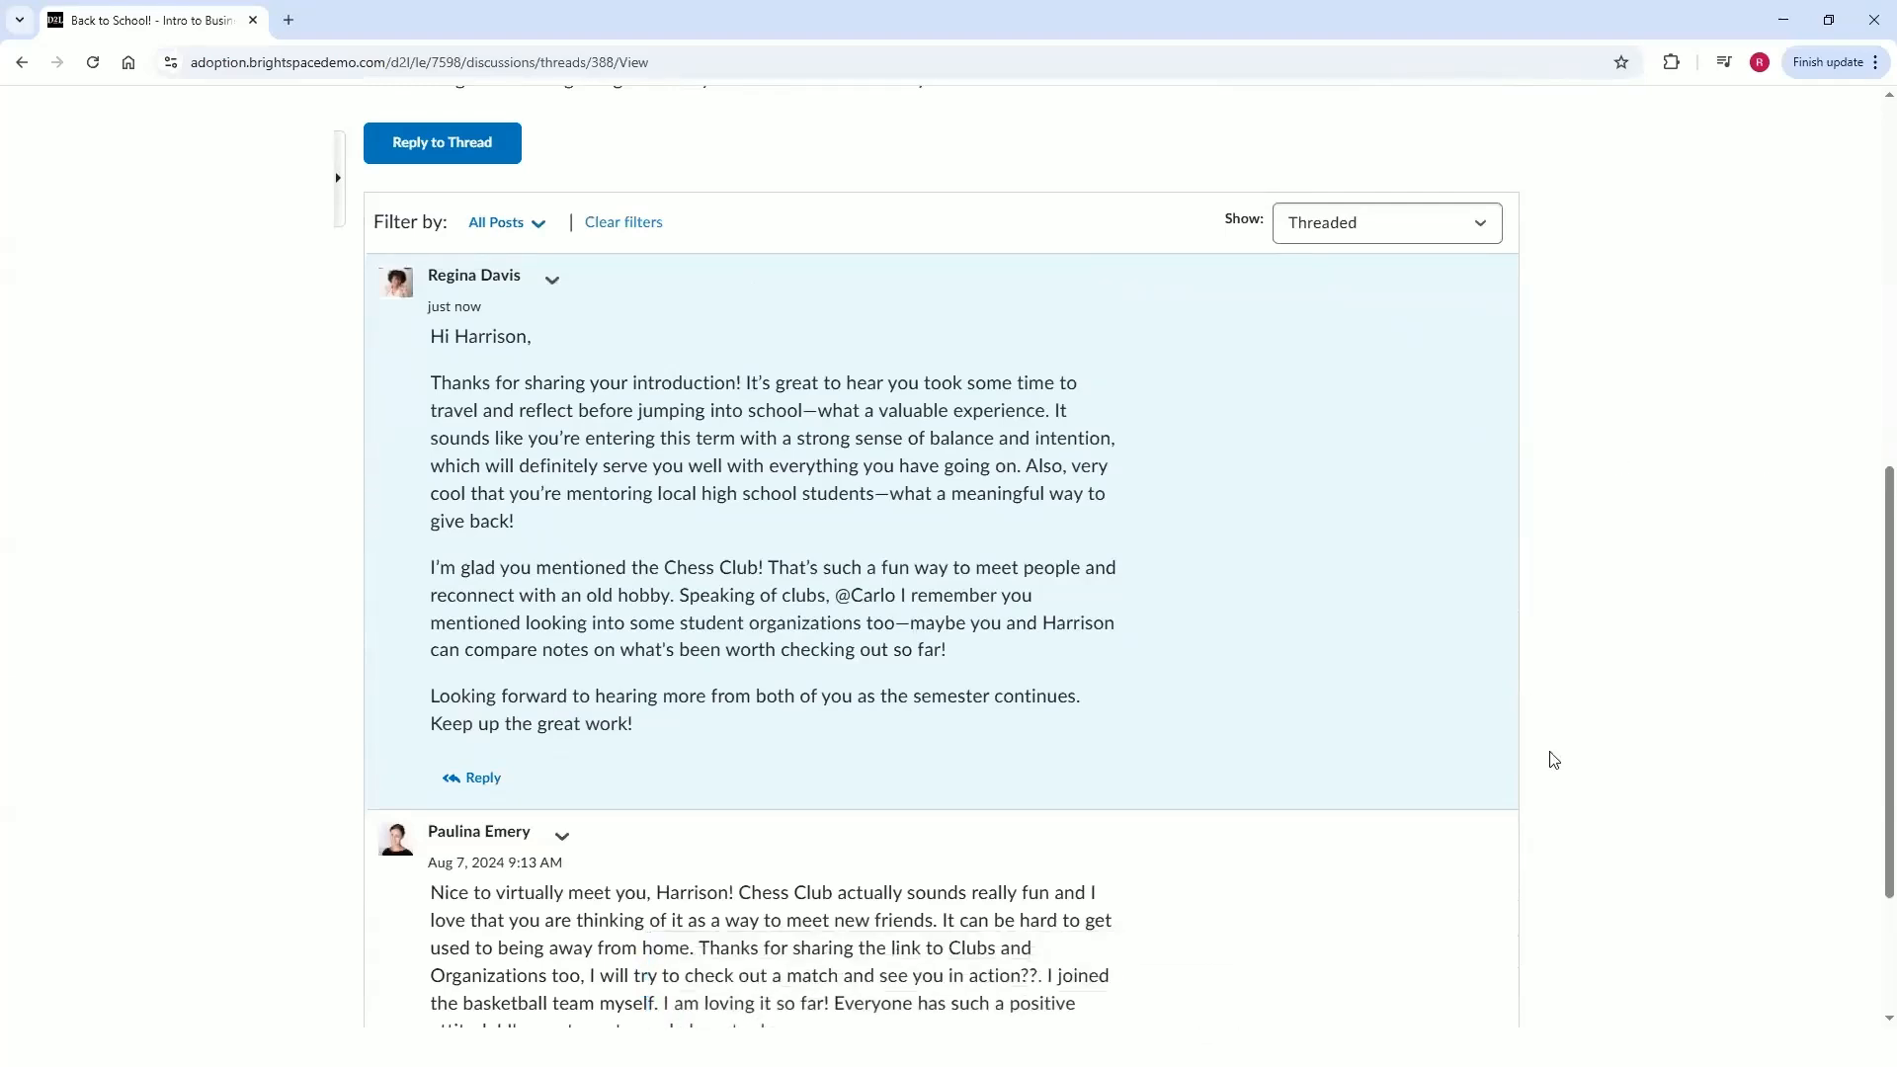
{"action": "scroll", "coordinate": [1554, 759], "scroll_direction": "up", "scroll_amount": 8}
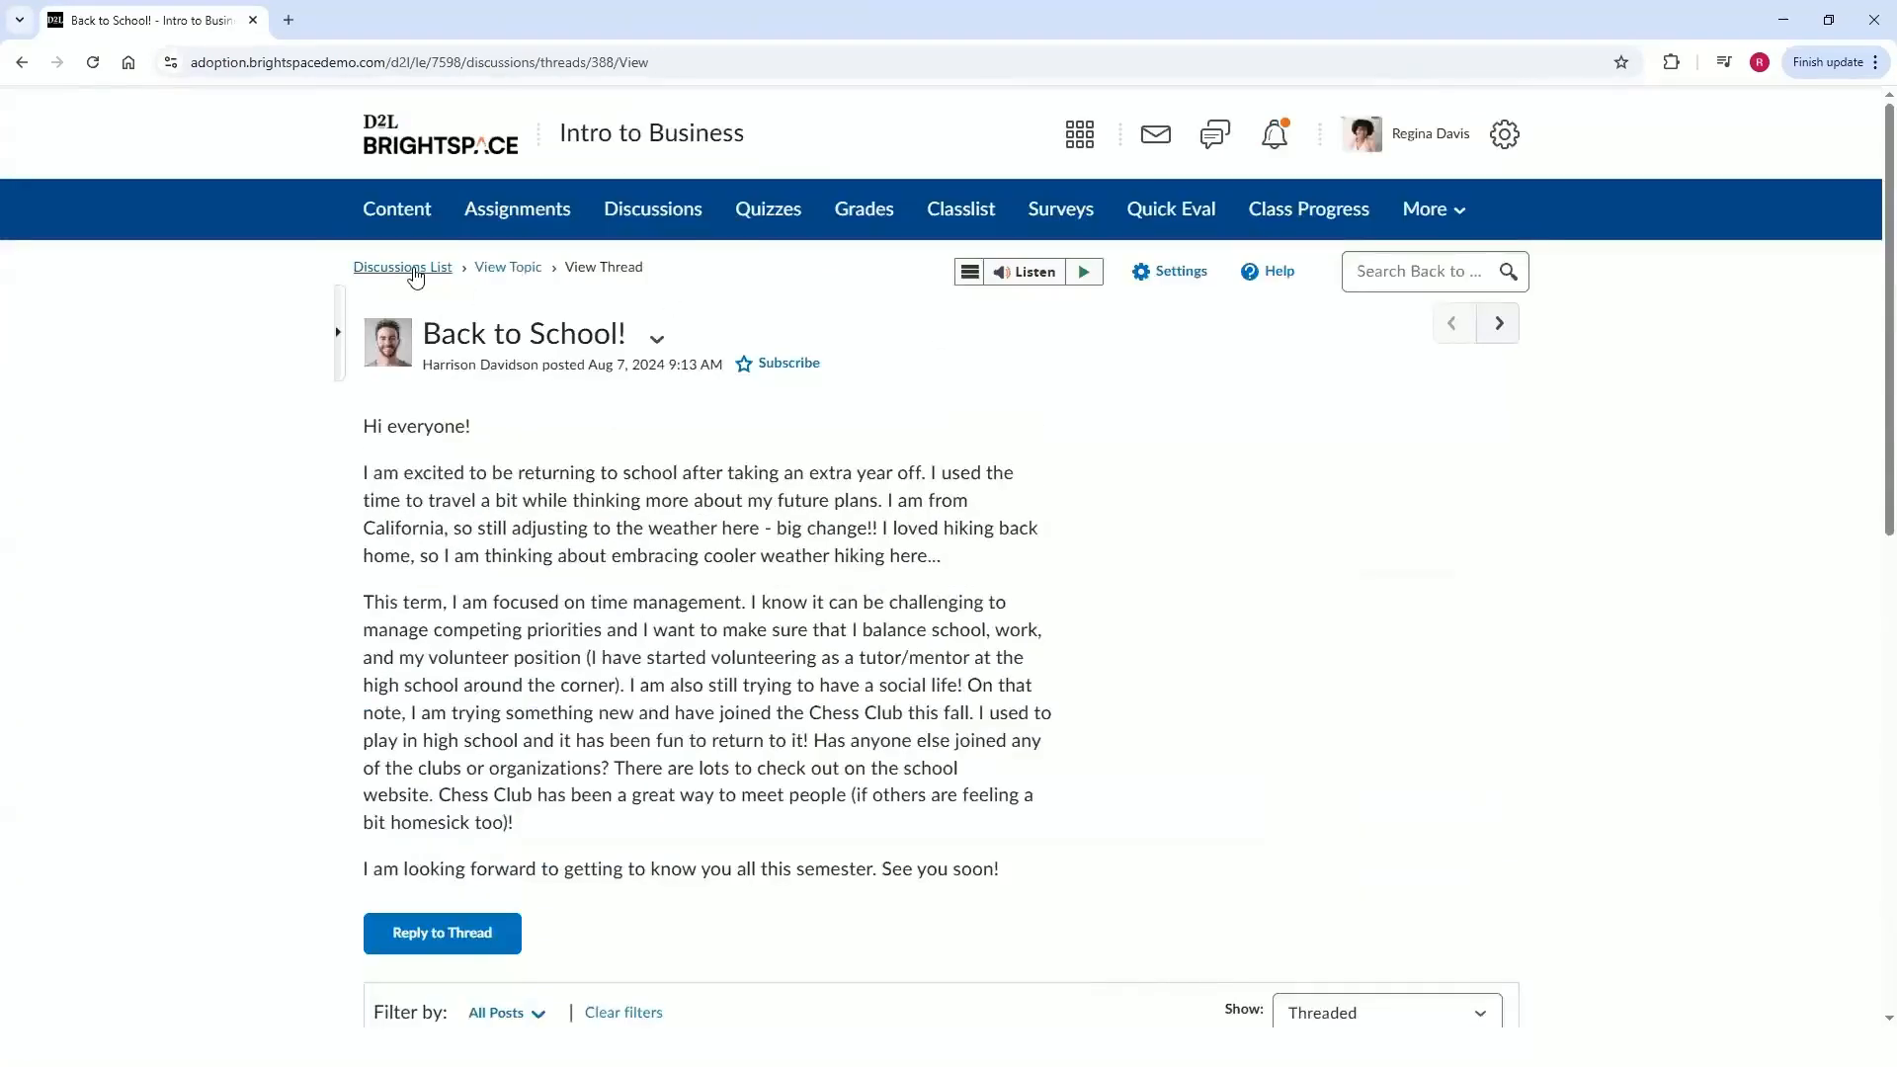
{"action": "left_click", "coordinate": [427, 267]}
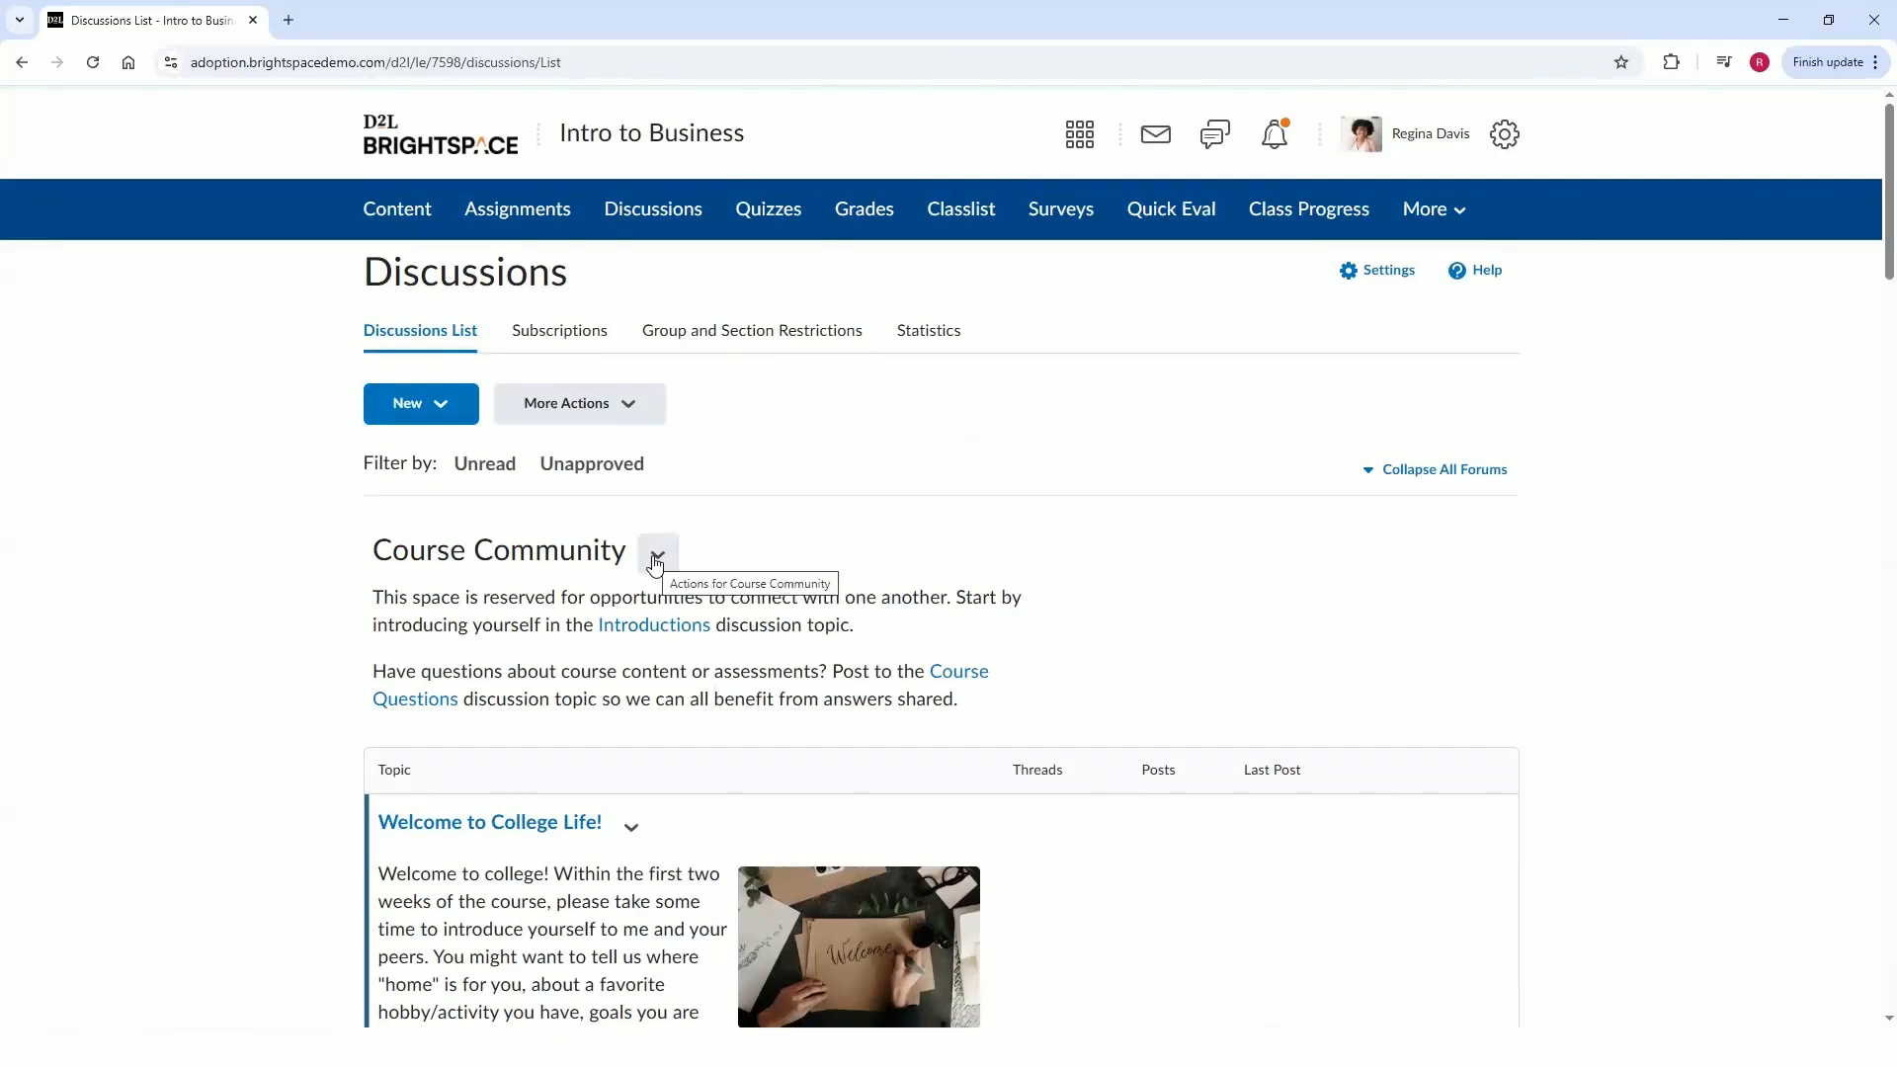
Start adding a new topic to the Course Community forum.
{"action": "left_click", "coordinate": [655, 559]}
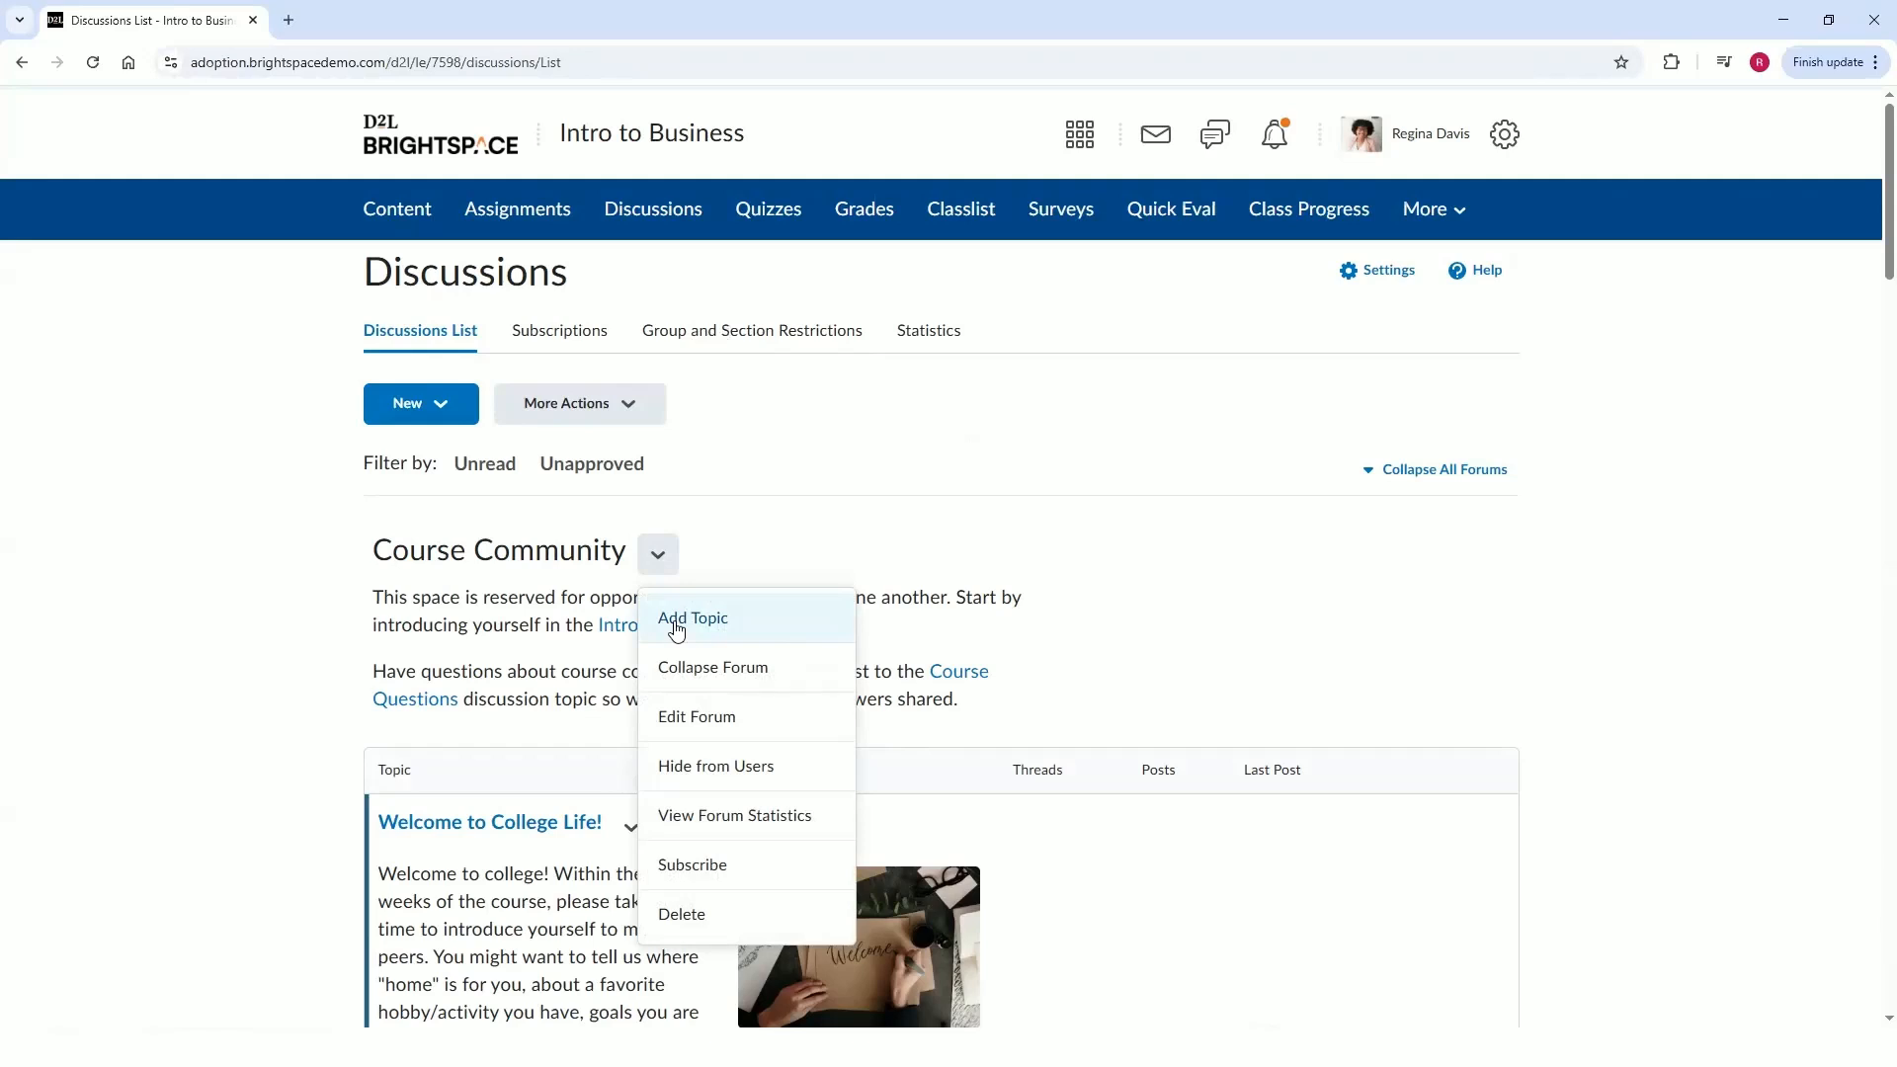
{"action": "left_click", "coordinate": [441, 405]}
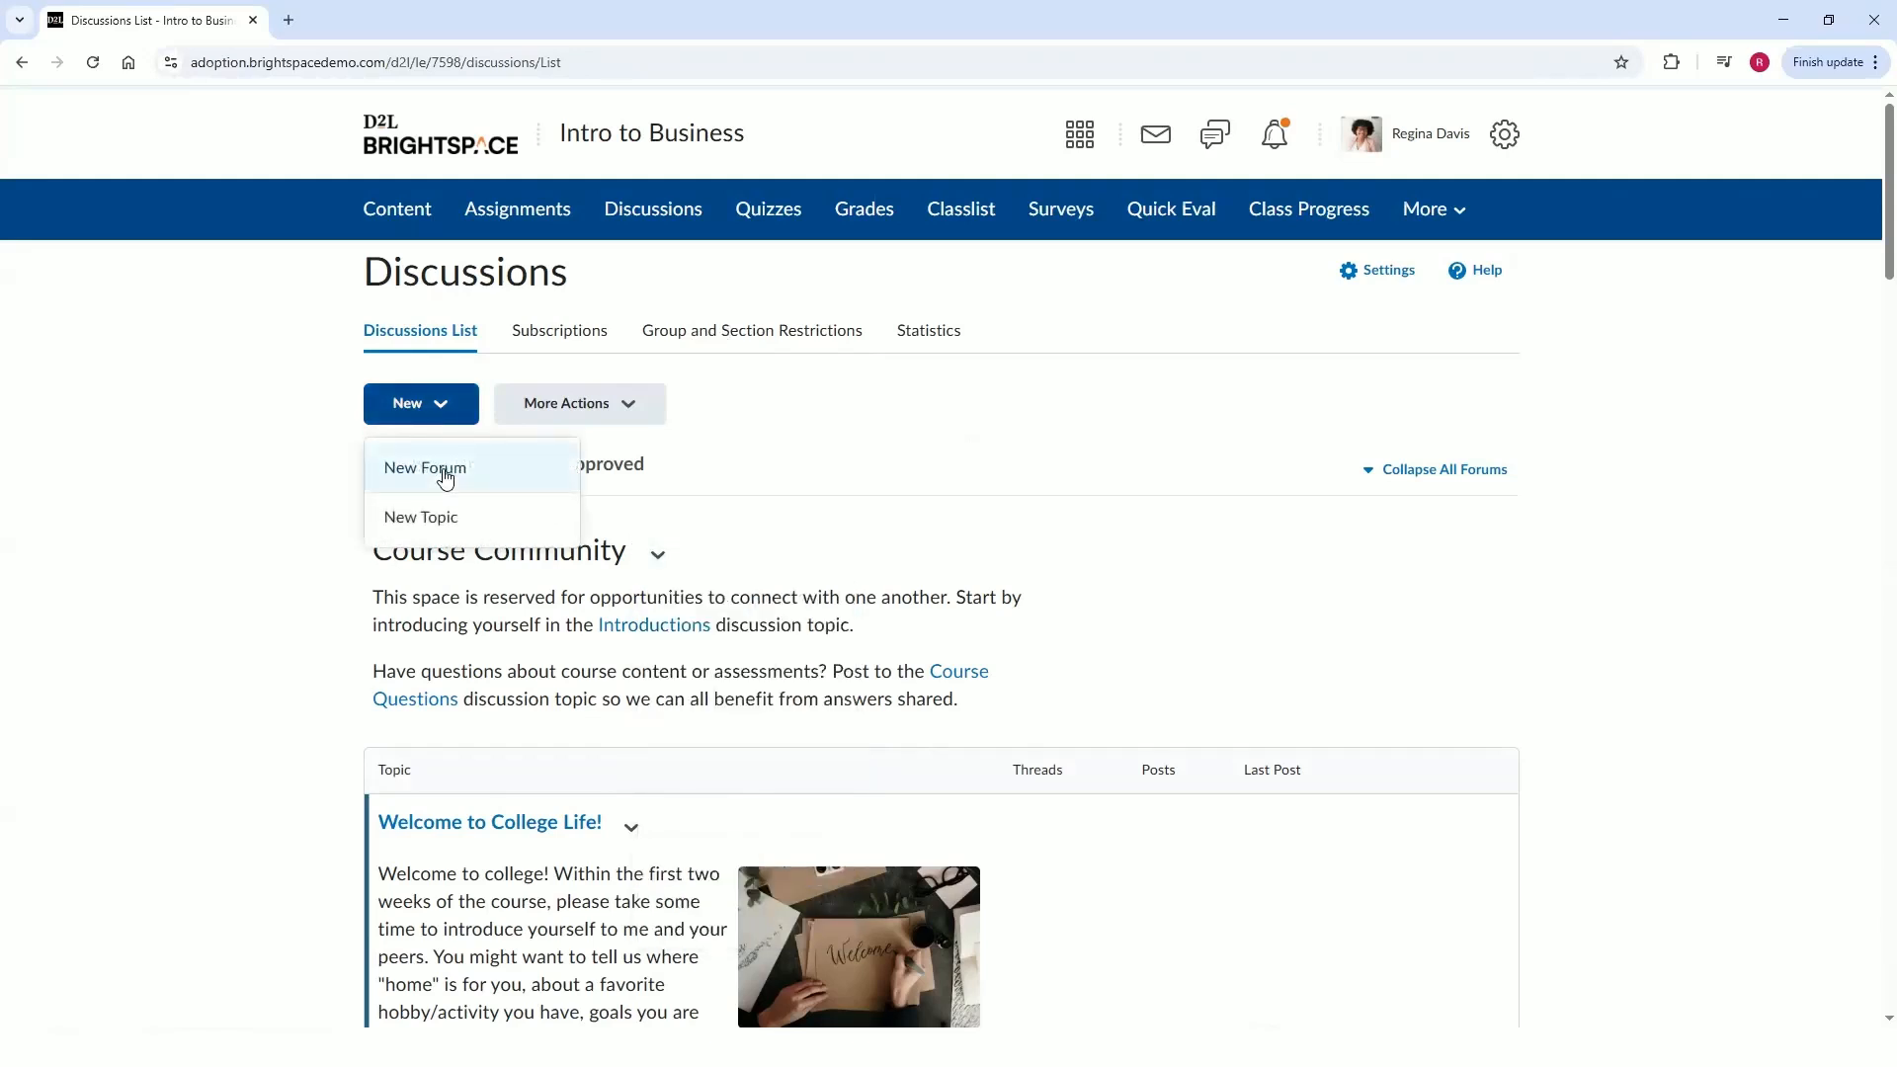
{"action": "left_click", "coordinate": [657, 554]}
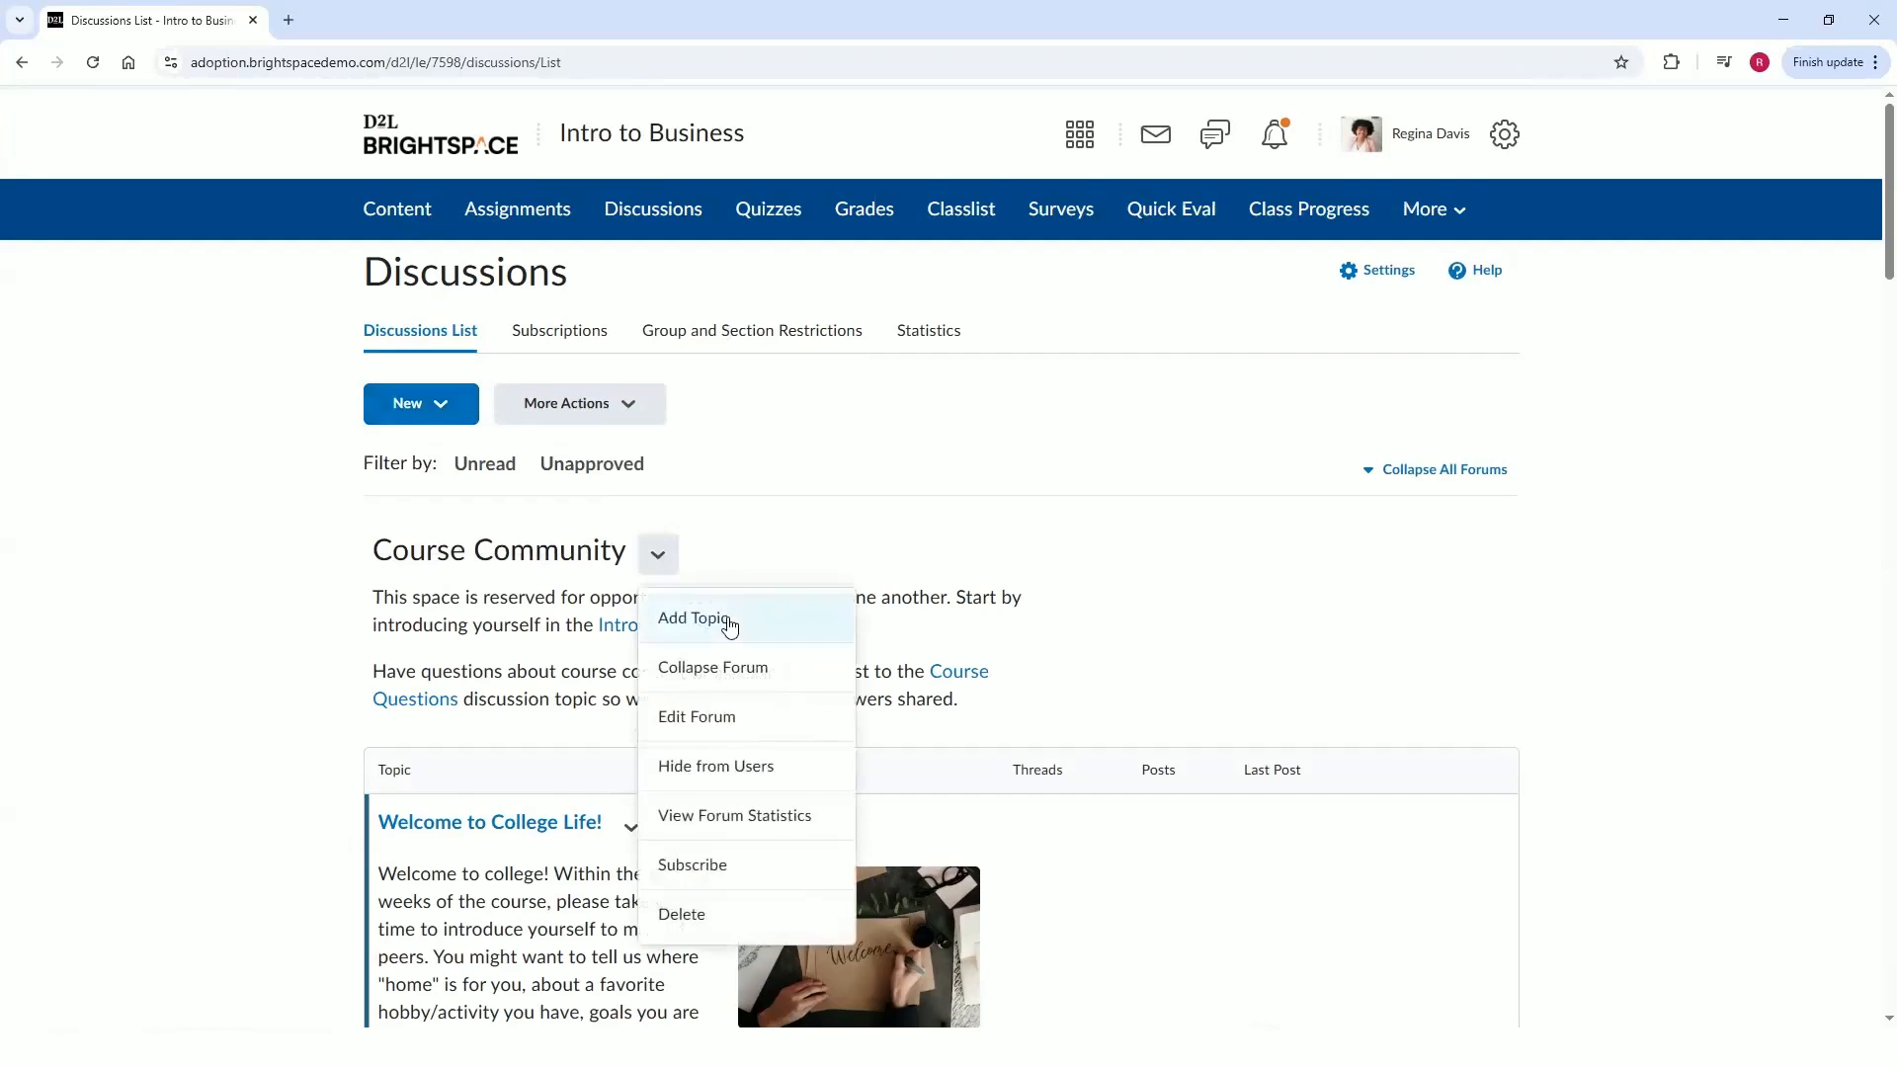
{"action": "left_click", "coordinate": [729, 621]}
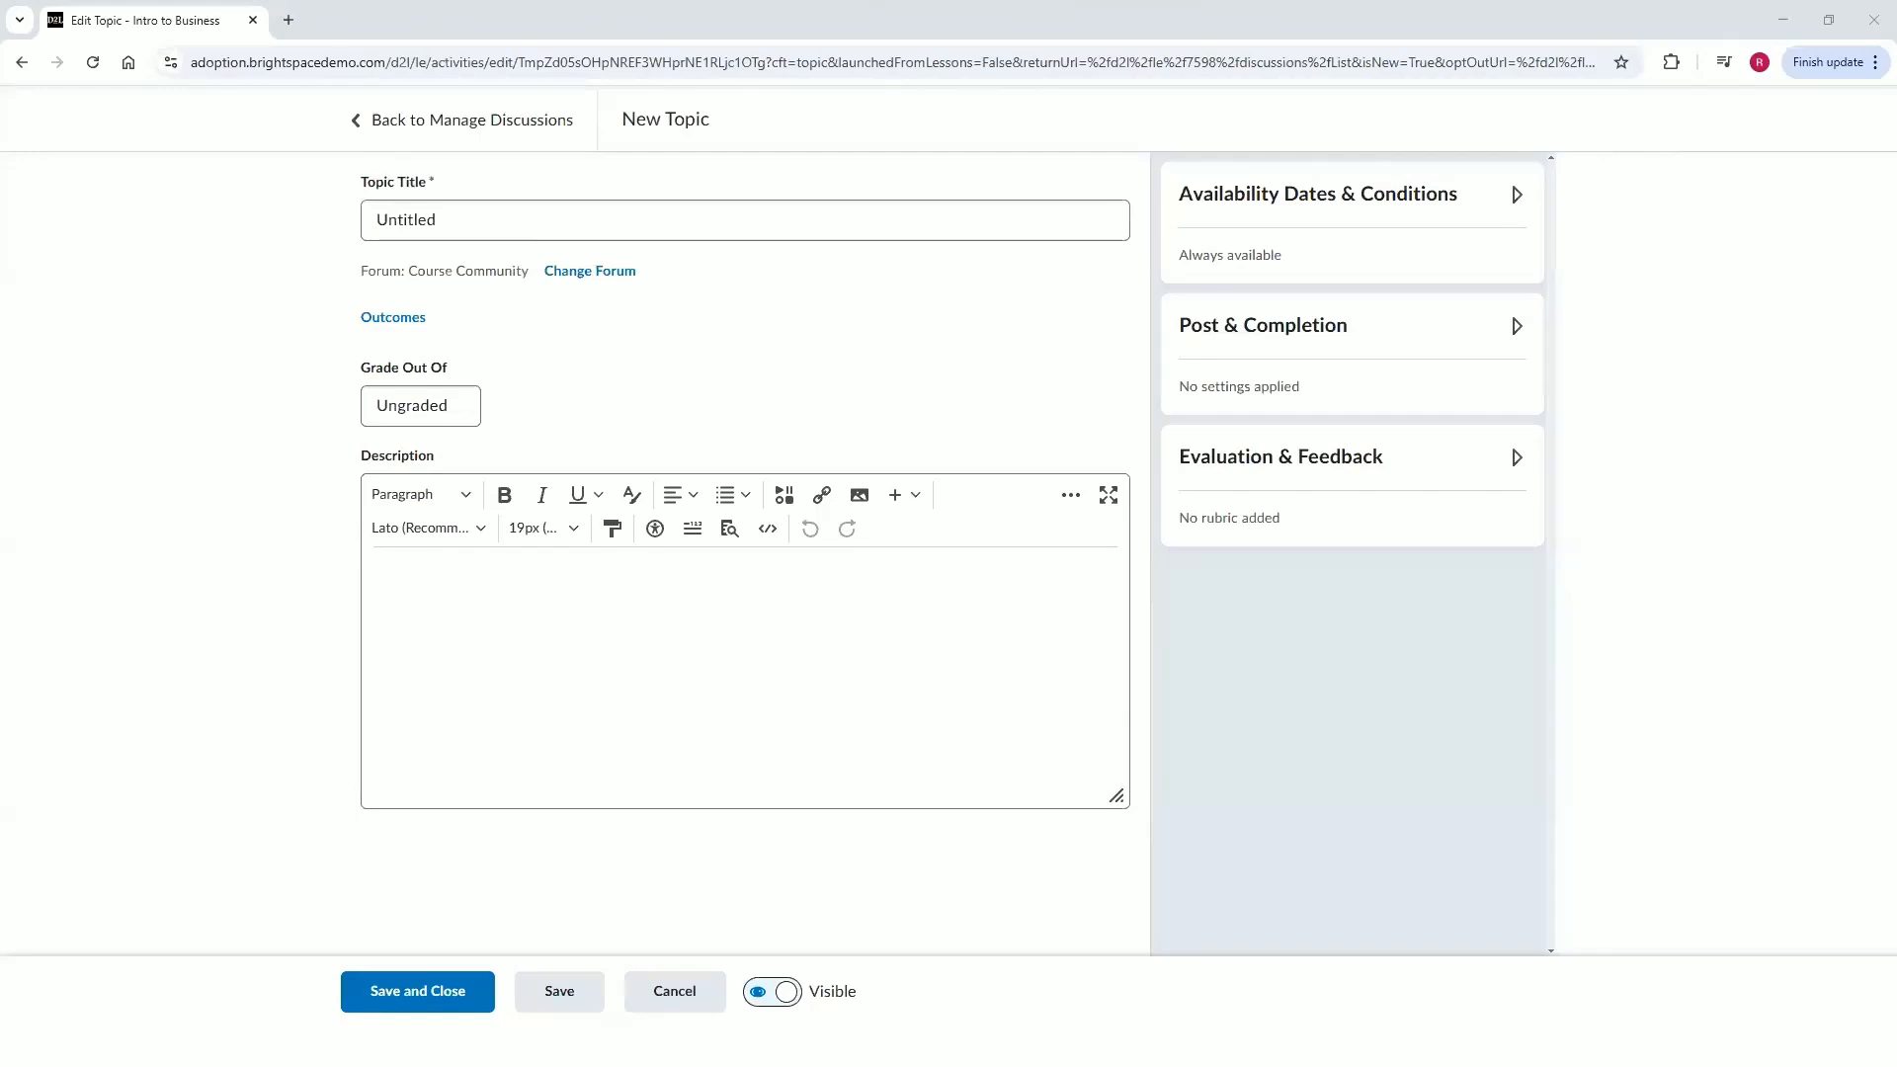
Title the topic "Tools That Inspire Smarter Business Thinking" and paste the prepared description into the enlarged editor.
{"action": "double_click", "coordinate": [511, 220]}
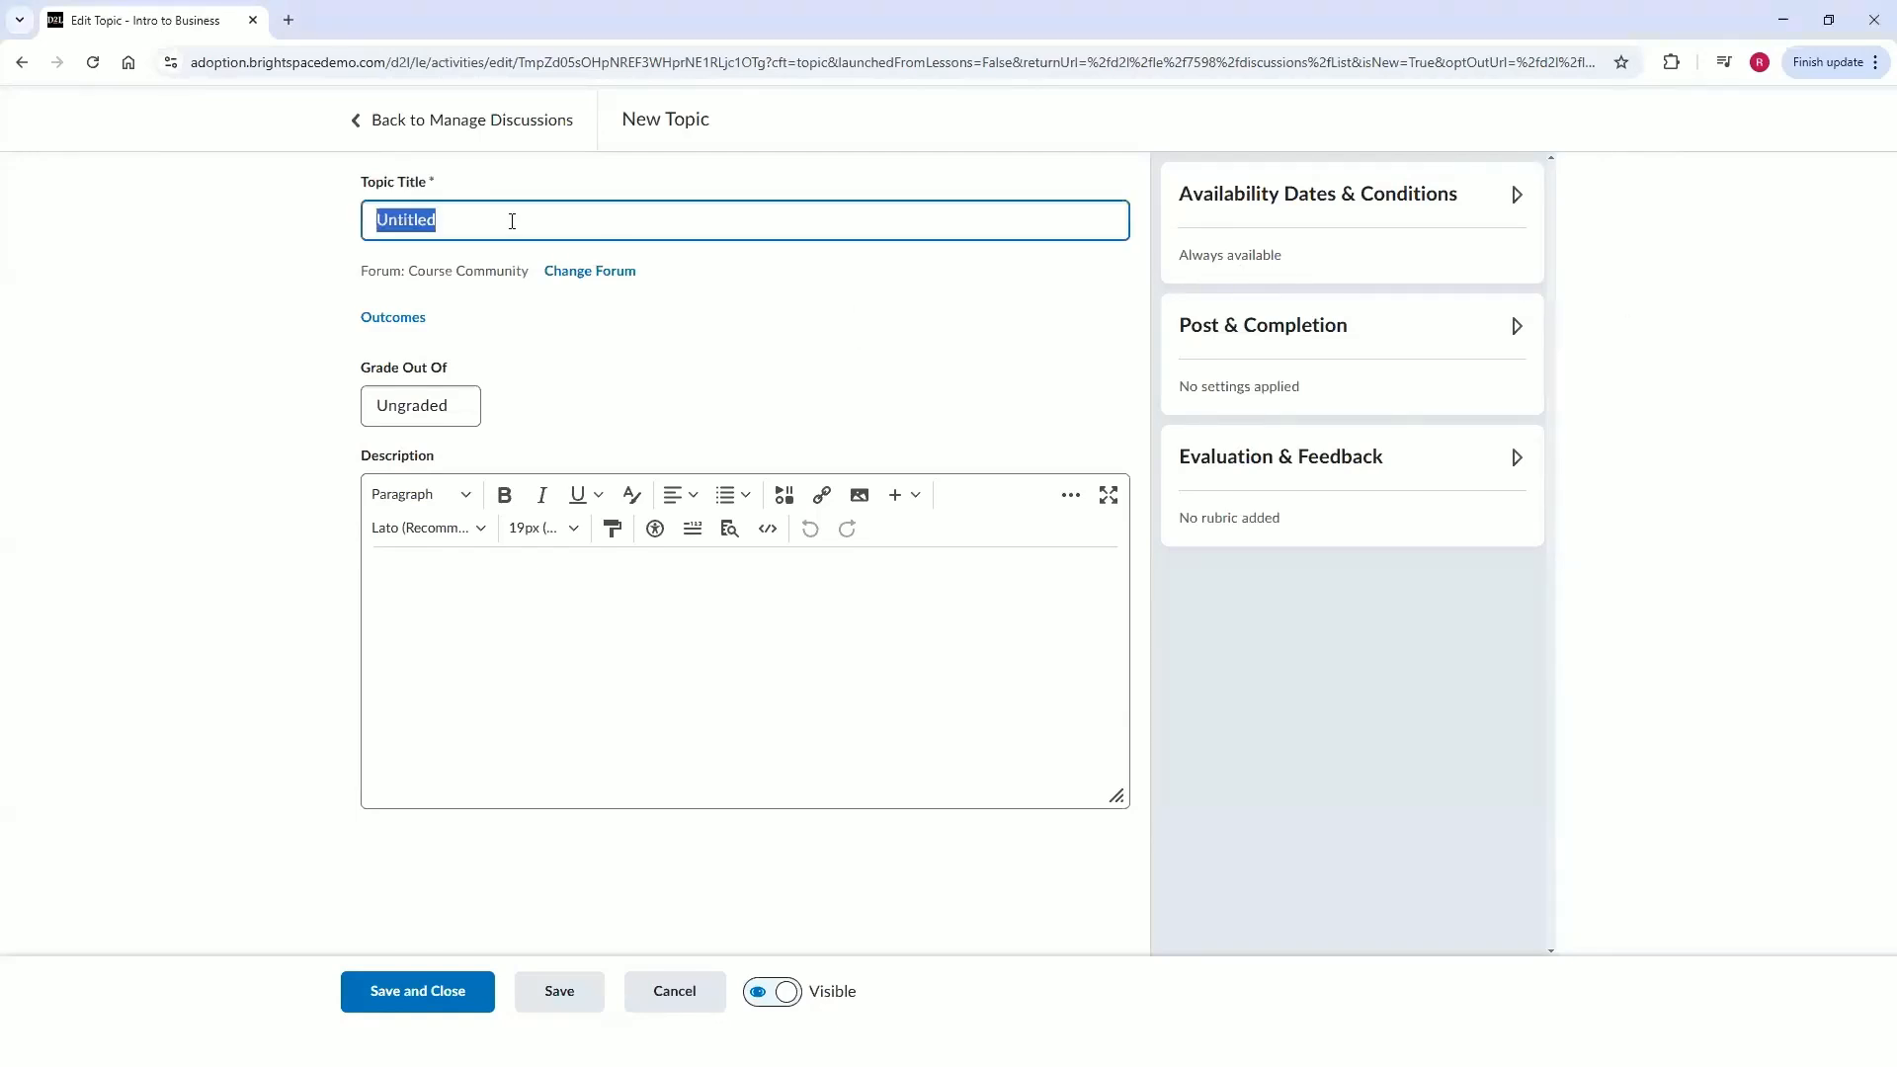
{"action": "type", "text": "Tools That Inspire Smarter Business Thinking"}
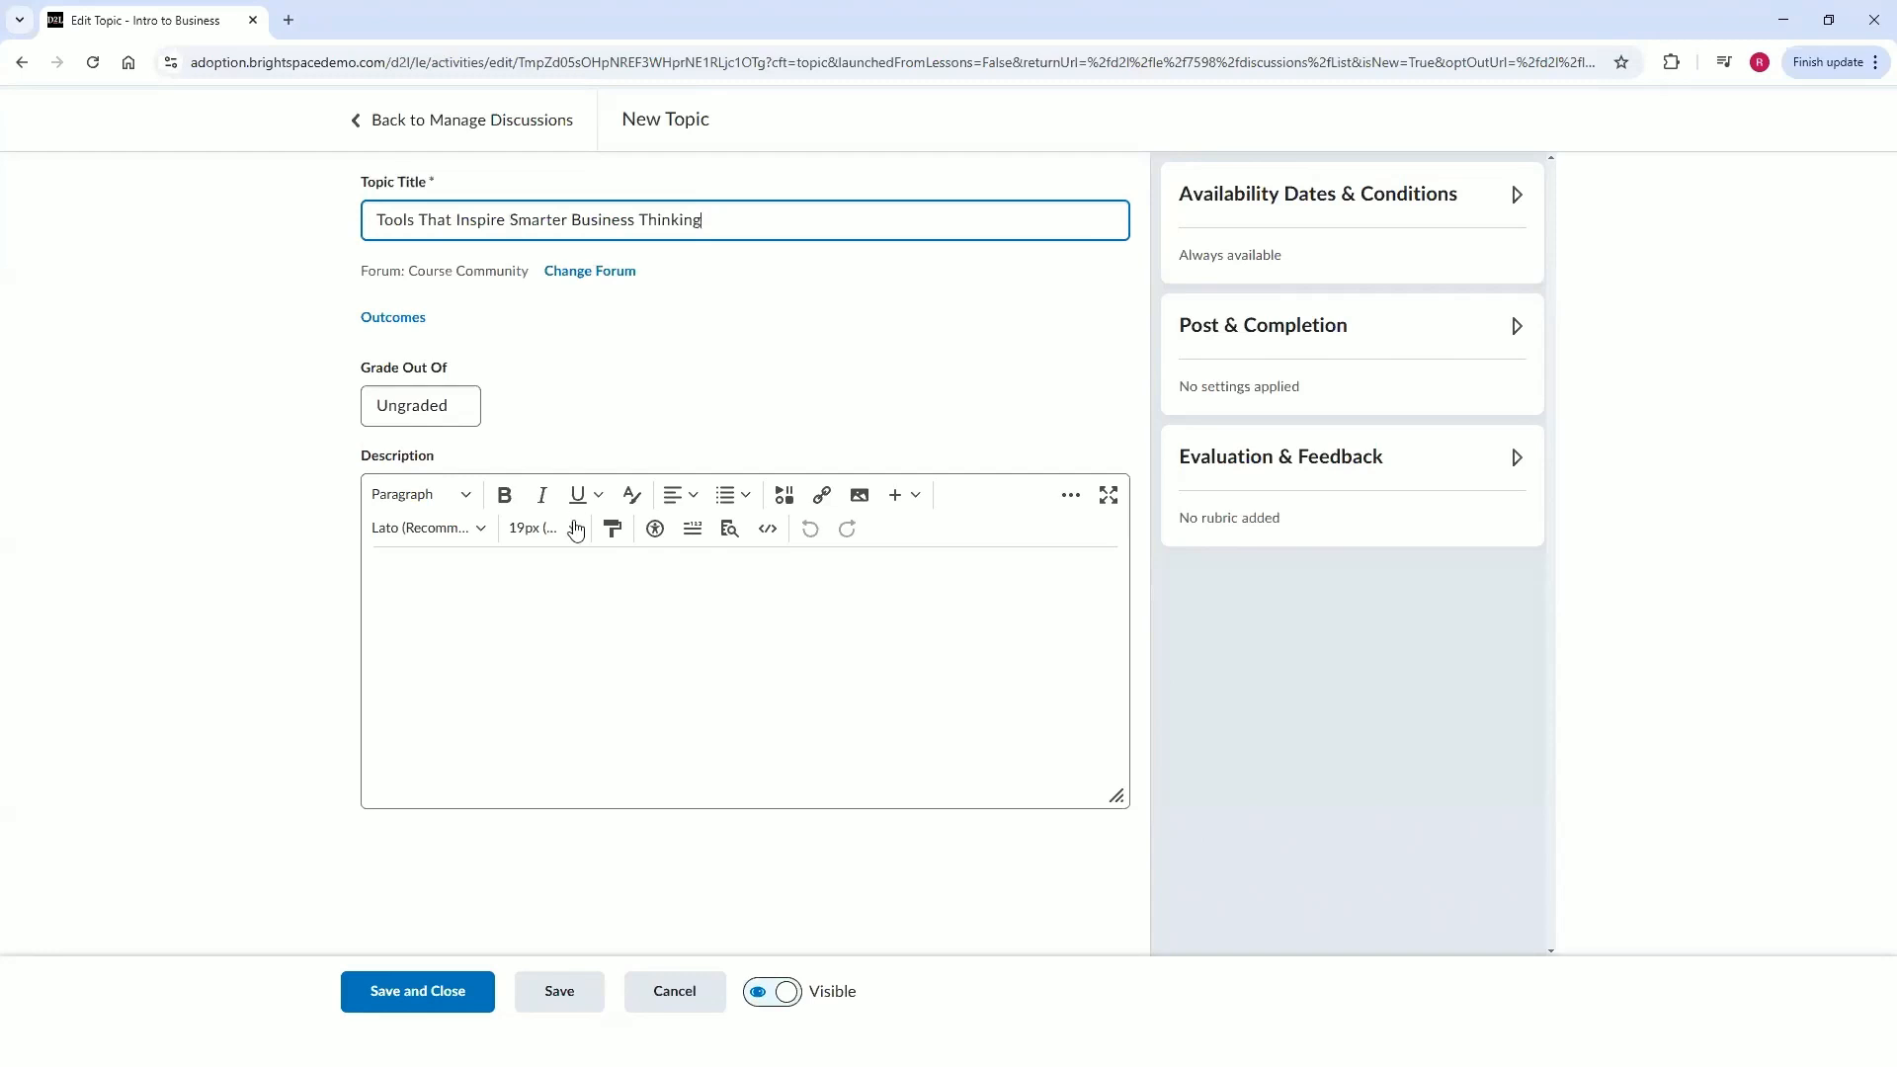
{"action": "left_click", "coordinate": [585, 577]}
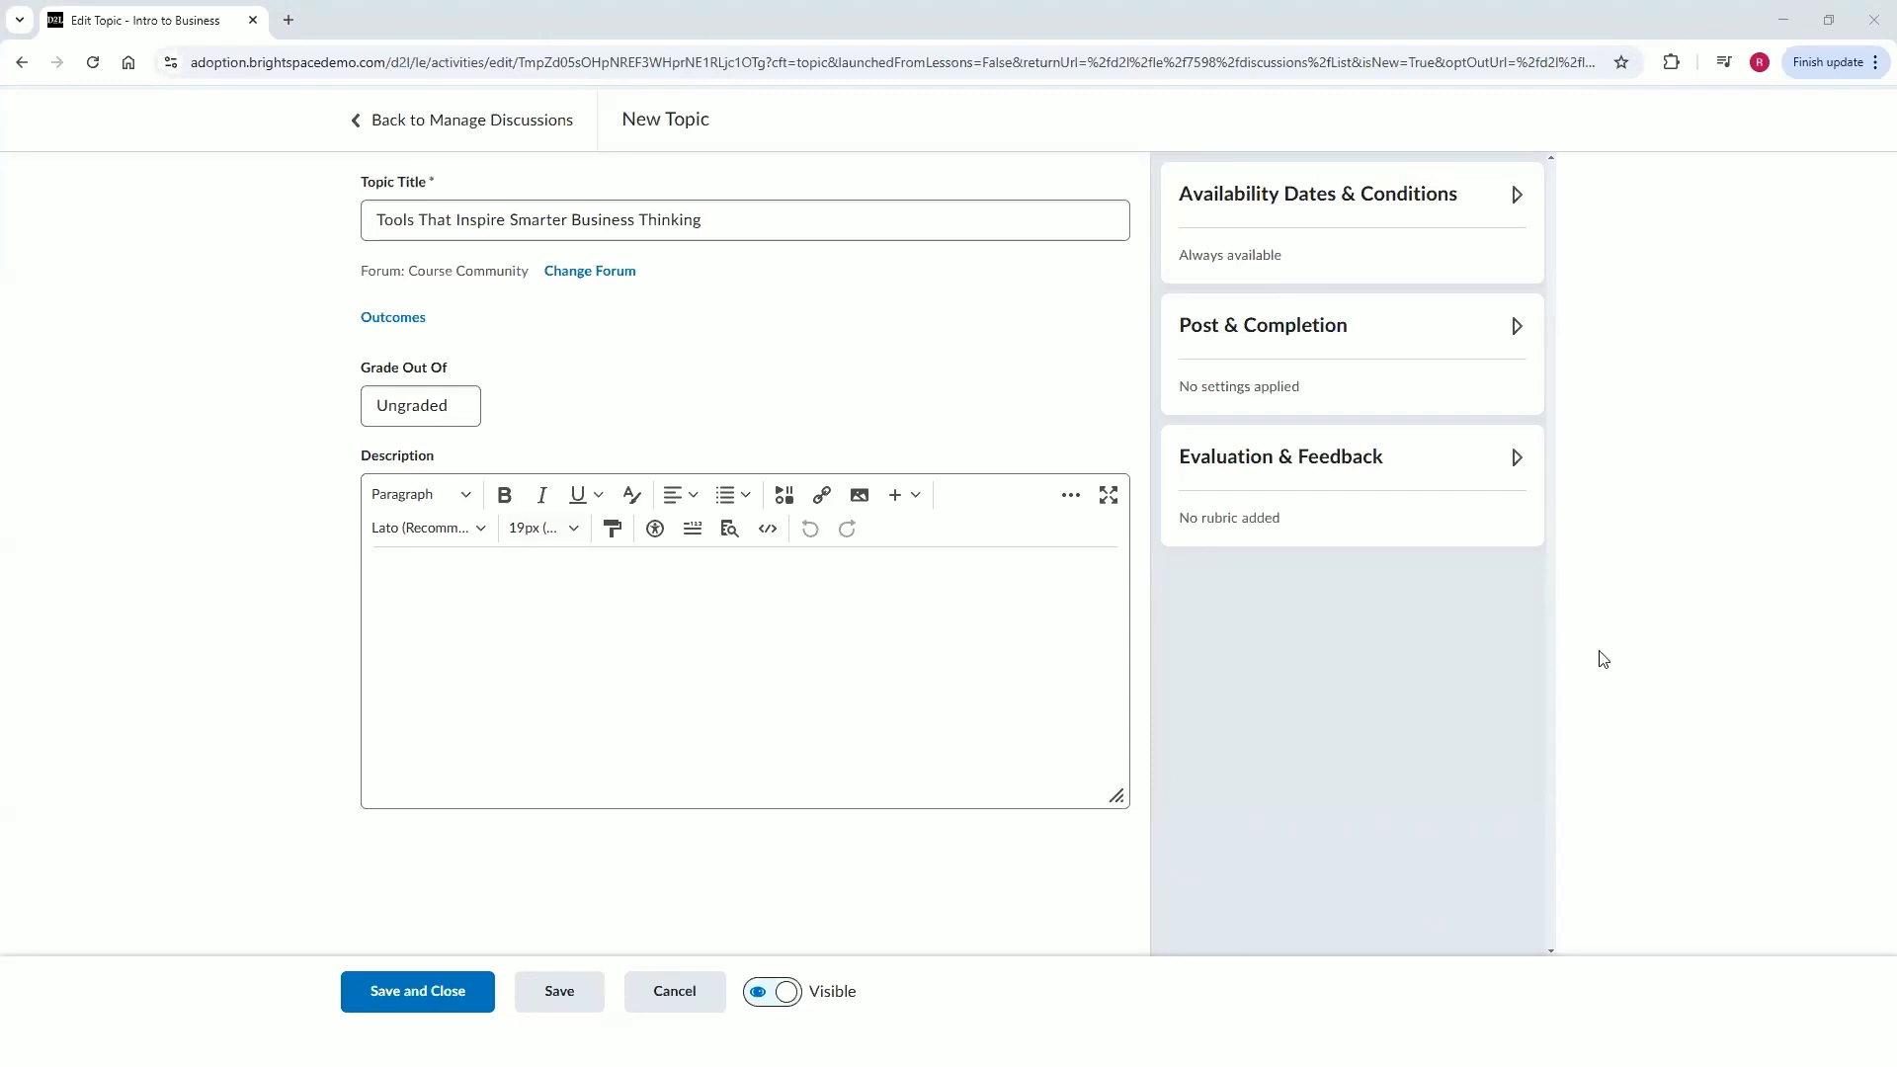
{"action": "left_click", "coordinate": [495, 580]}
{"action": "key", "text": "ctrl+v"}
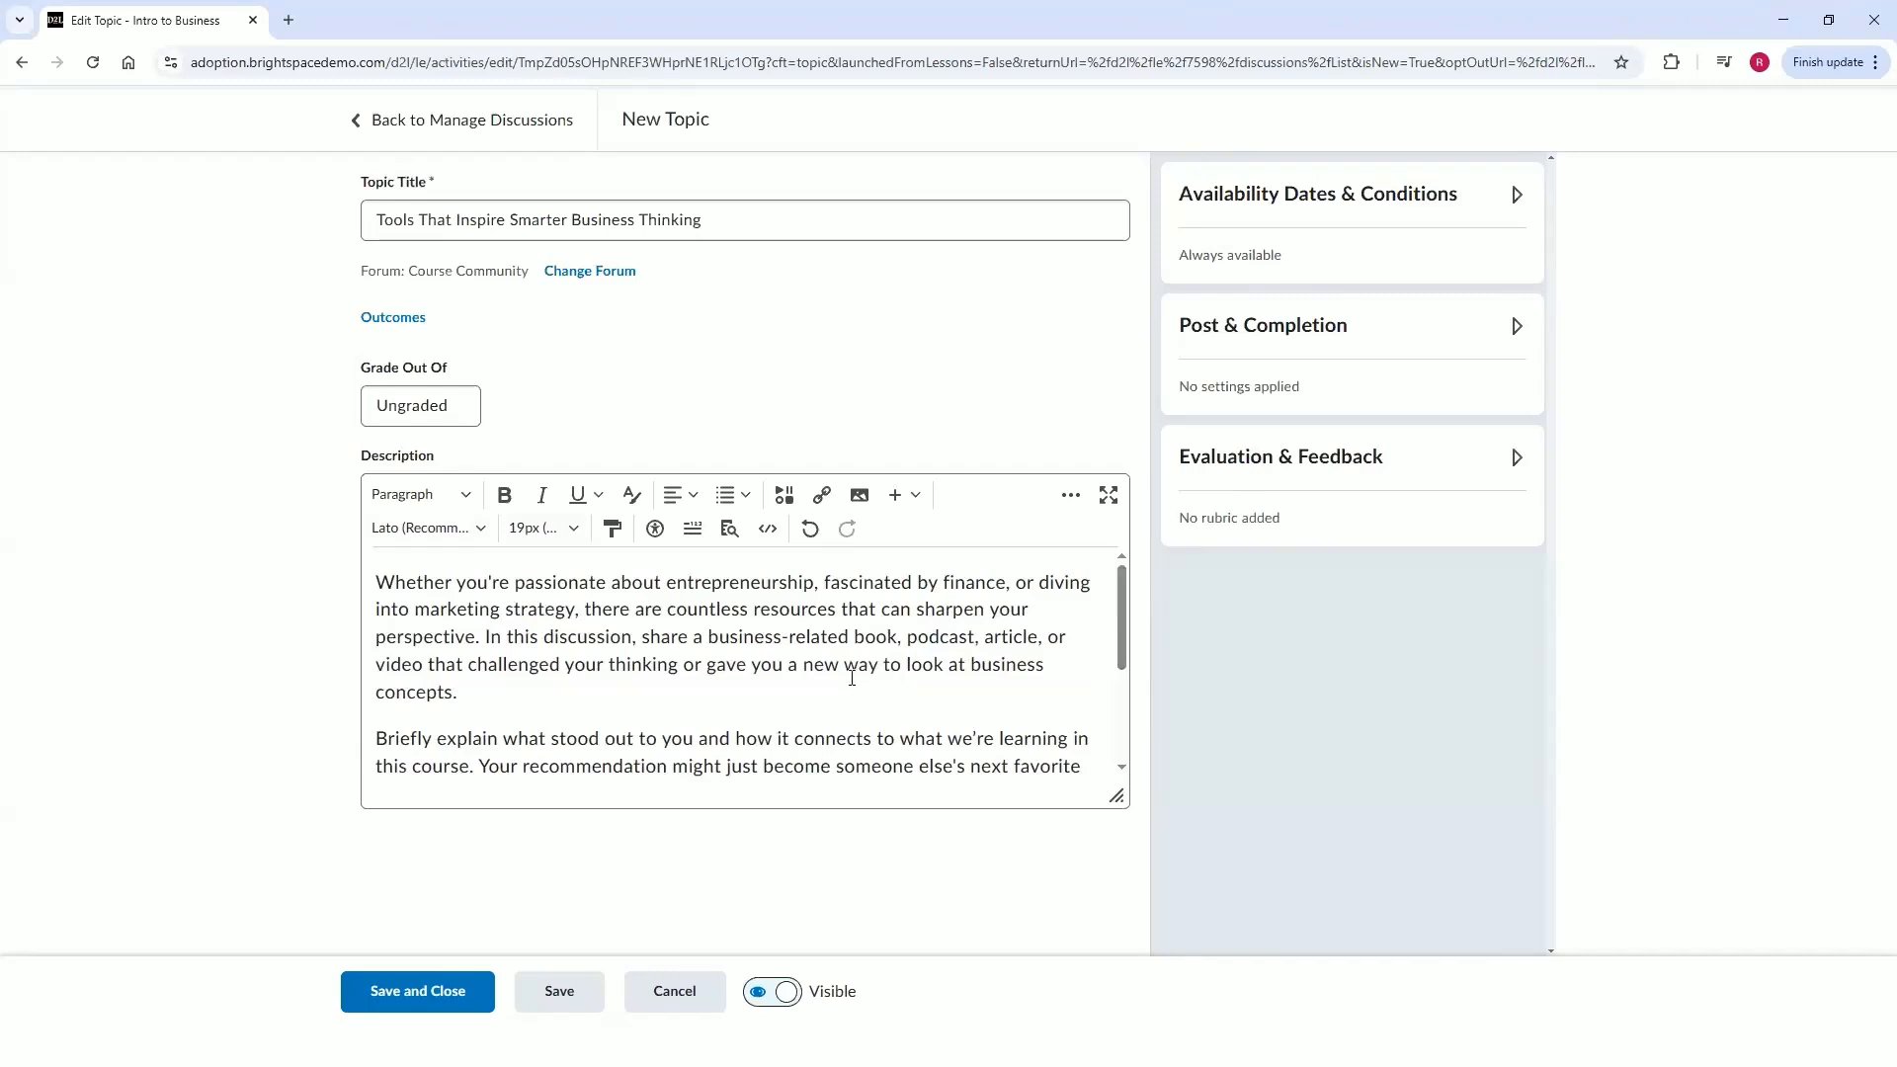
{"action": "left_click_drag", "start_coordinate": [1114, 796], "coordinate": [1114, 924]}
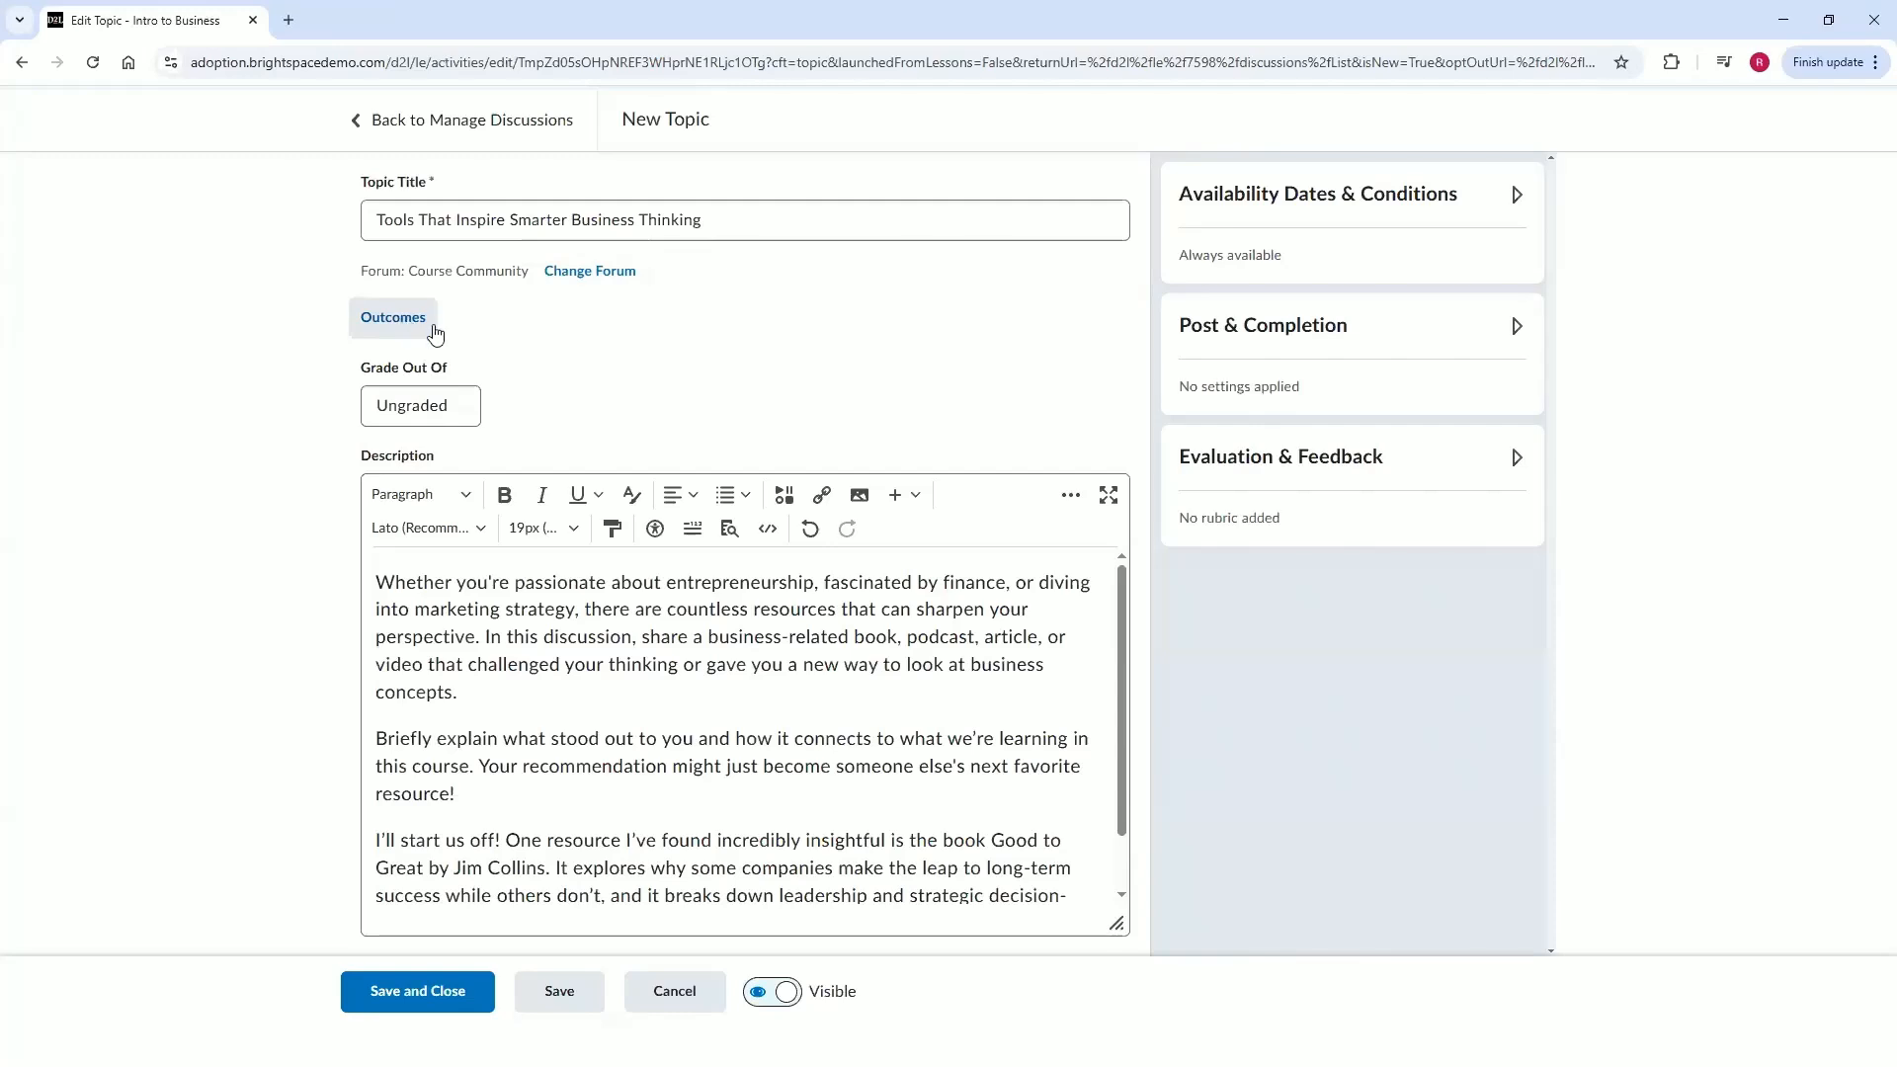
Bold the description sentence beginning "share a business-related book, podcast, article, or video".
{"action": "left_click", "coordinate": [433, 407]}
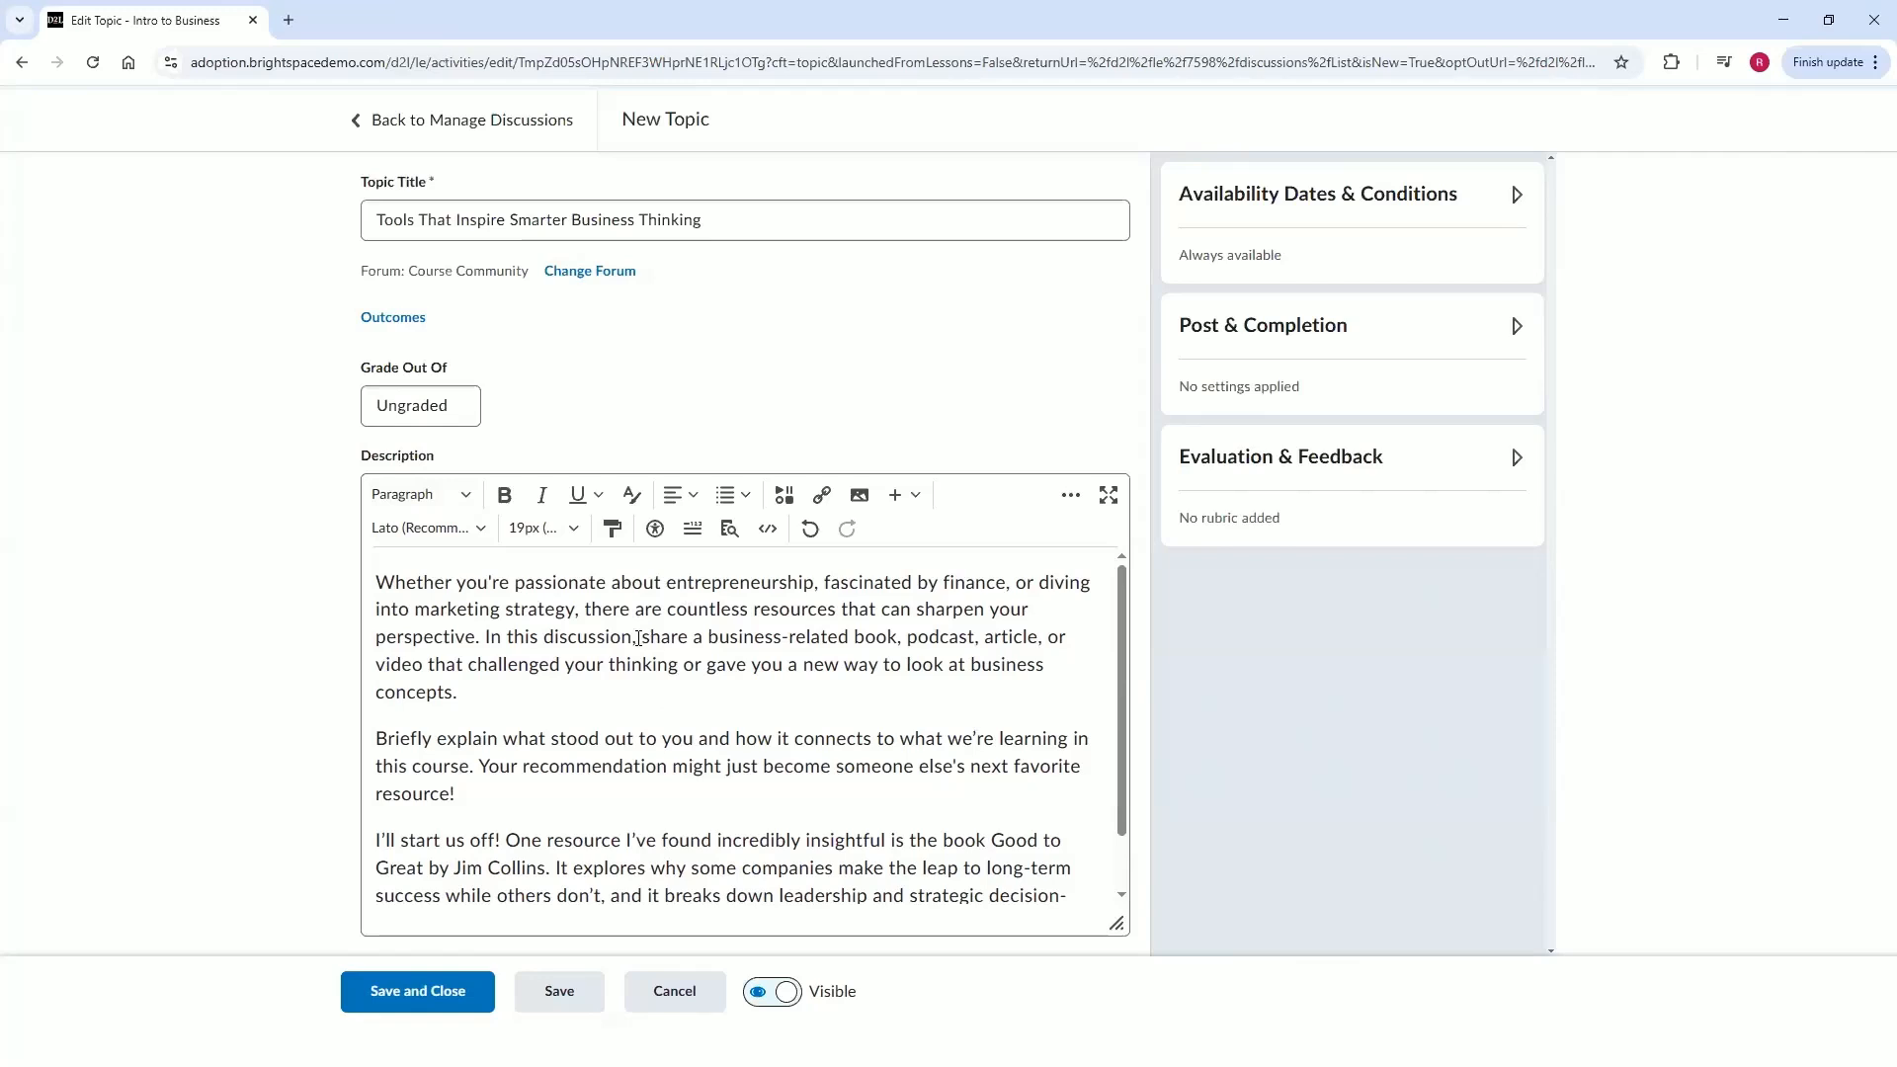
{"action": "left_click_drag", "start_coordinate": [640, 637], "coordinate": [460, 693]}
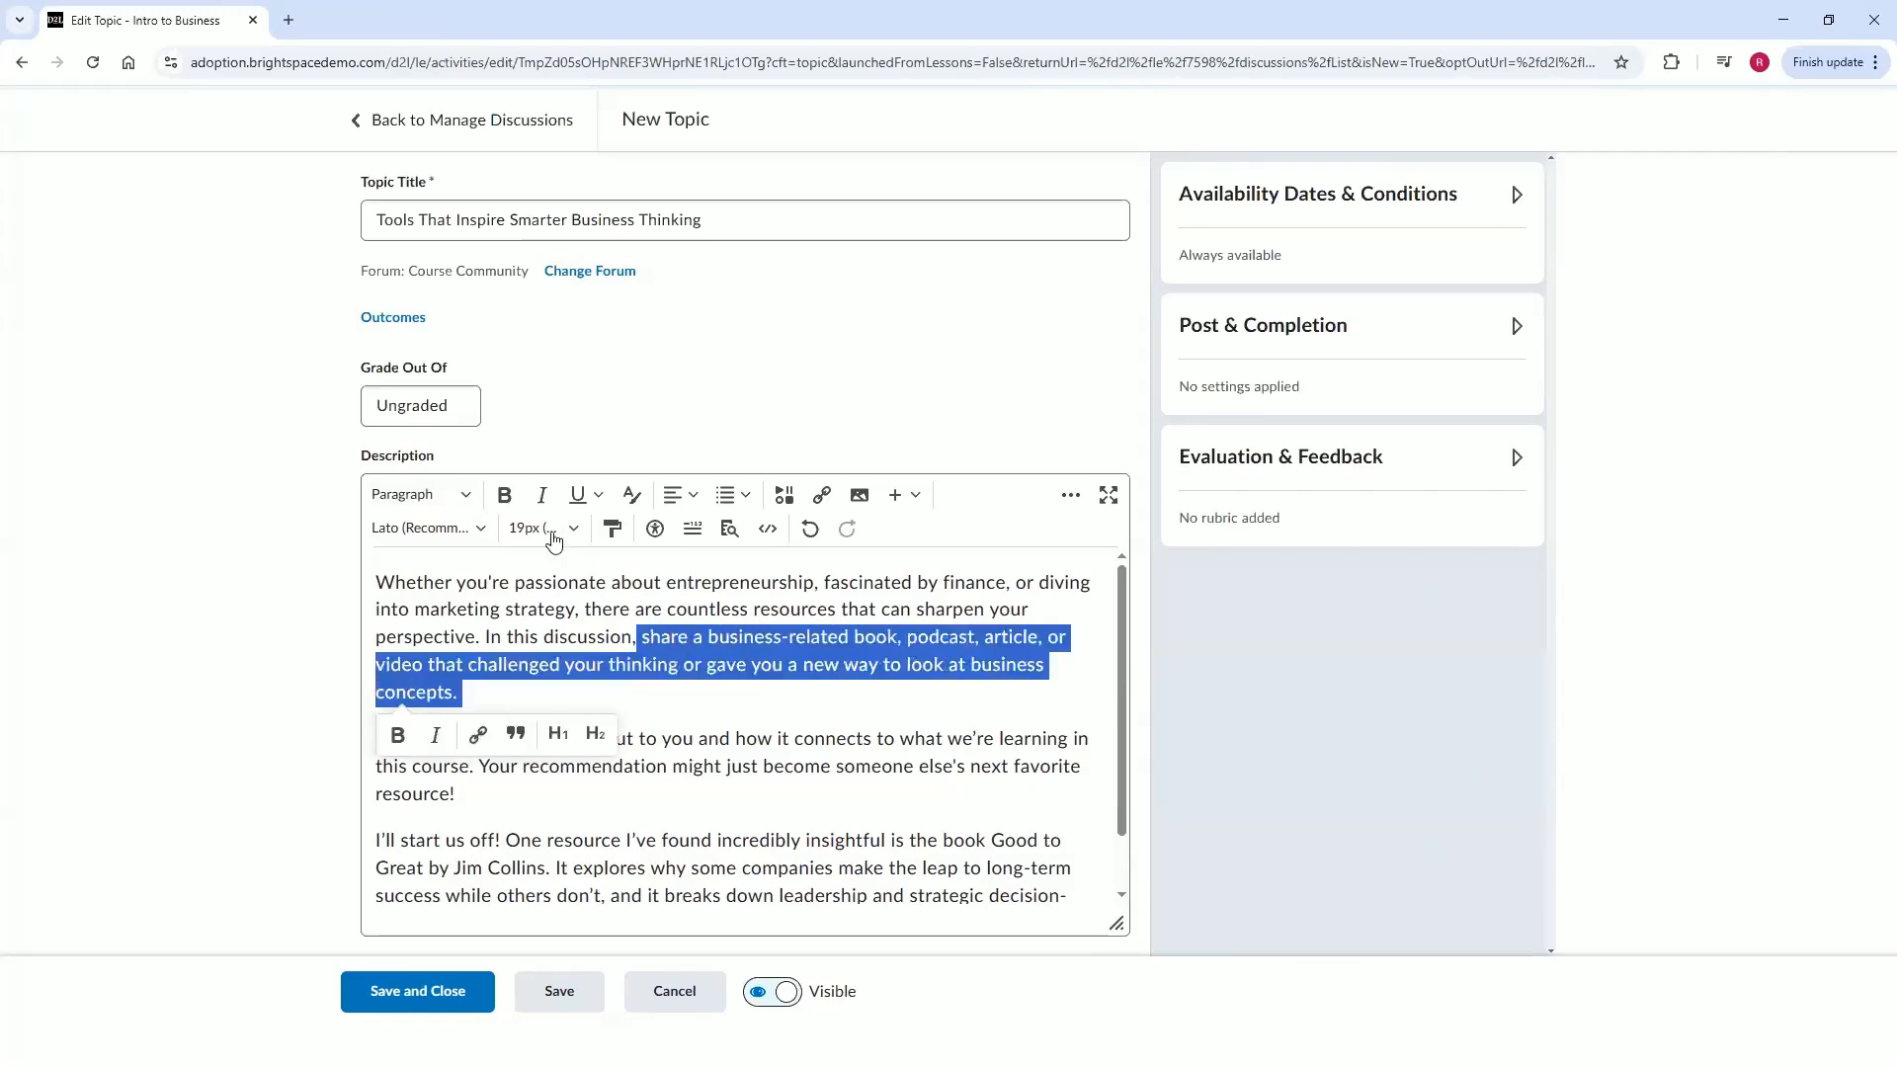
{"action": "left_click", "coordinate": [506, 495]}
{"action": "left_click", "coordinate": [936, 737]}
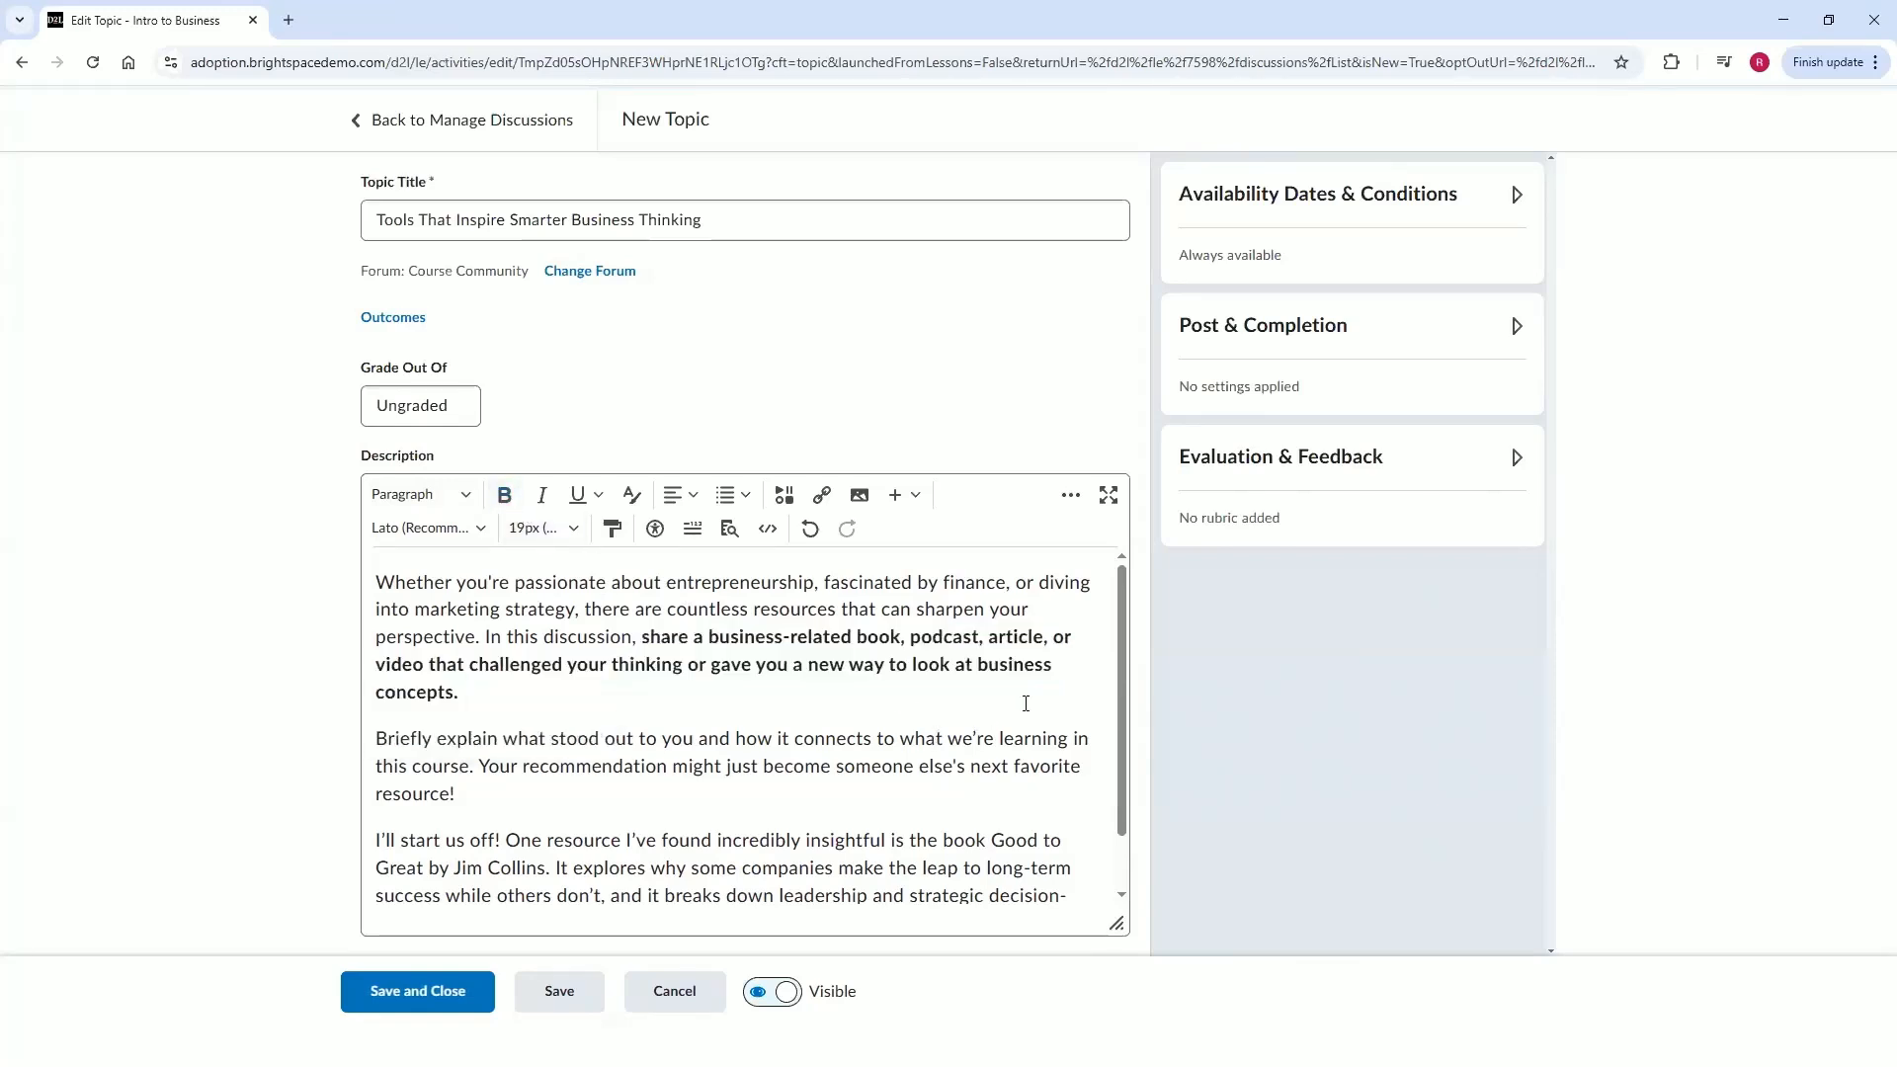
Add a new empty line at the end of the description.
{"action": "scroll", "coordinate": [1026, 703], "scroll_direction": "down", "scroll_amount": 2}
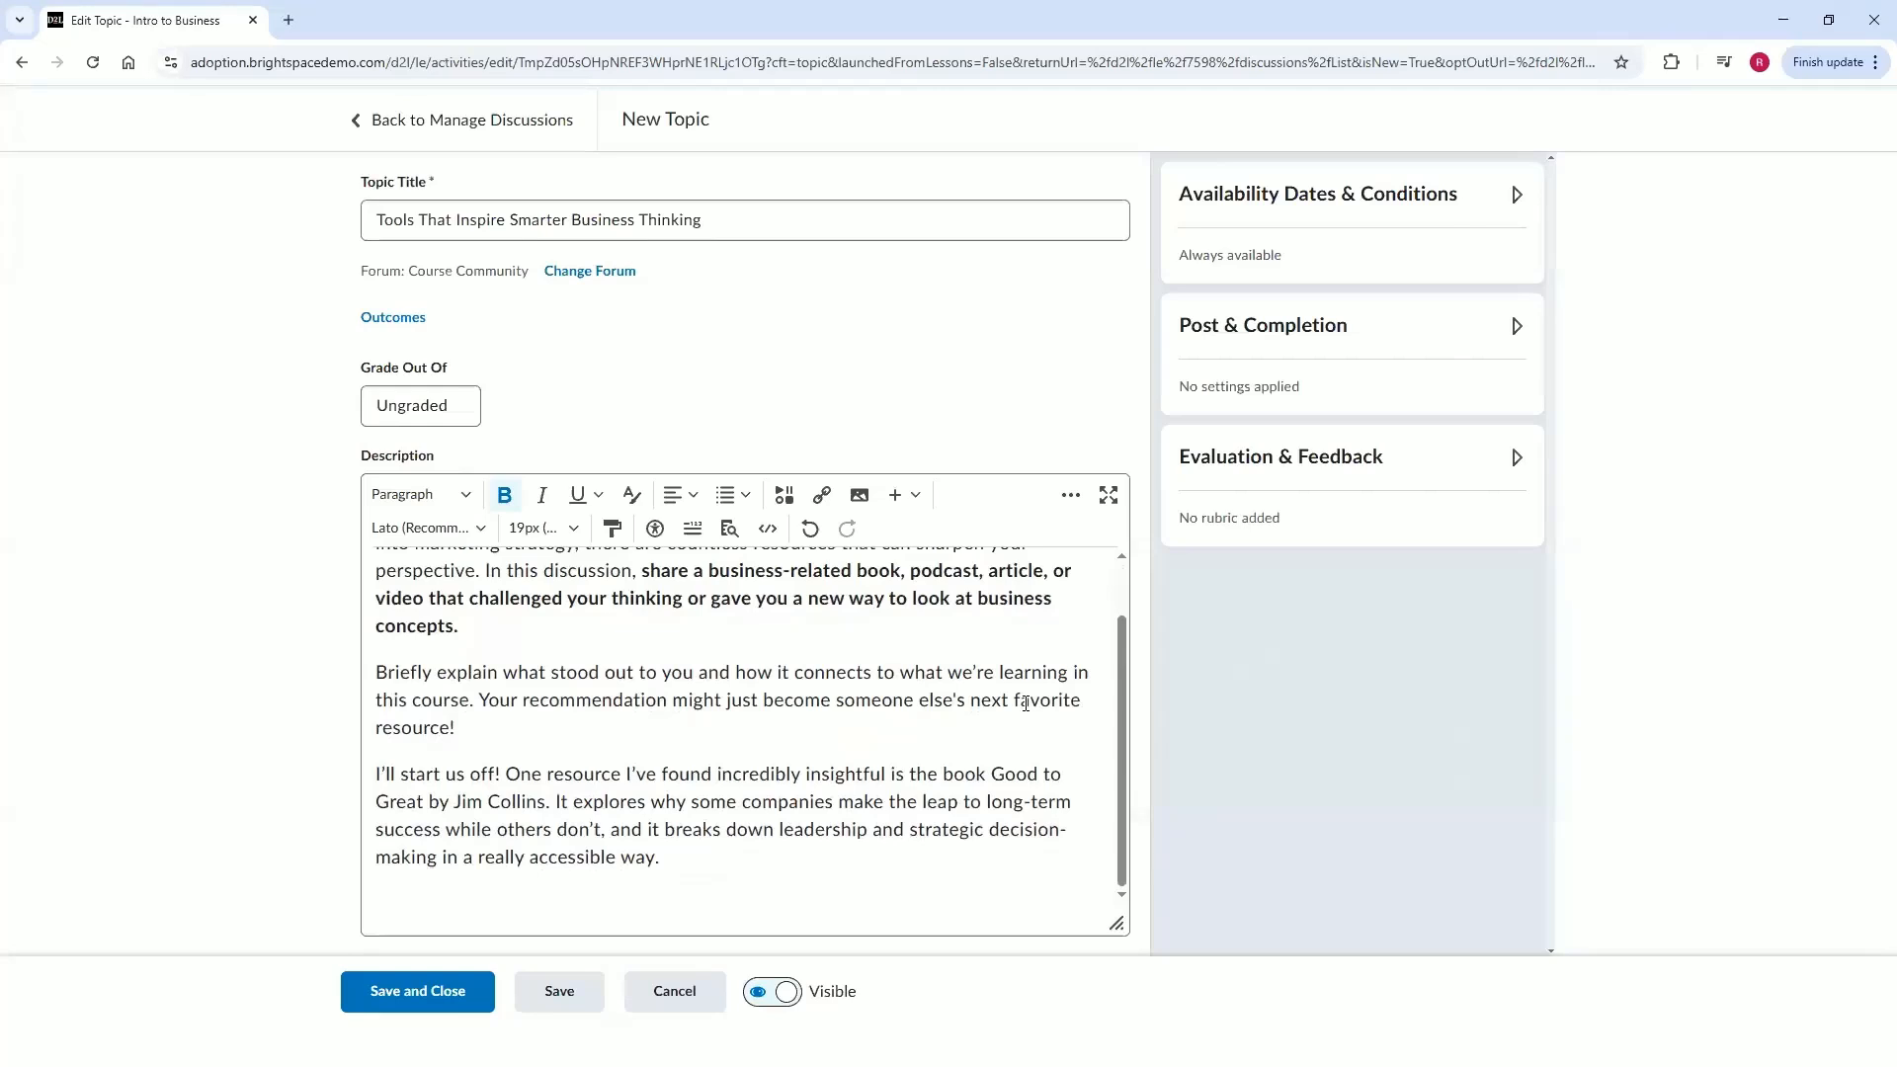
{"action": "scroll", "coordinate": [1026, 703], "scroll_direction": "up", "scroll_amount": 2}
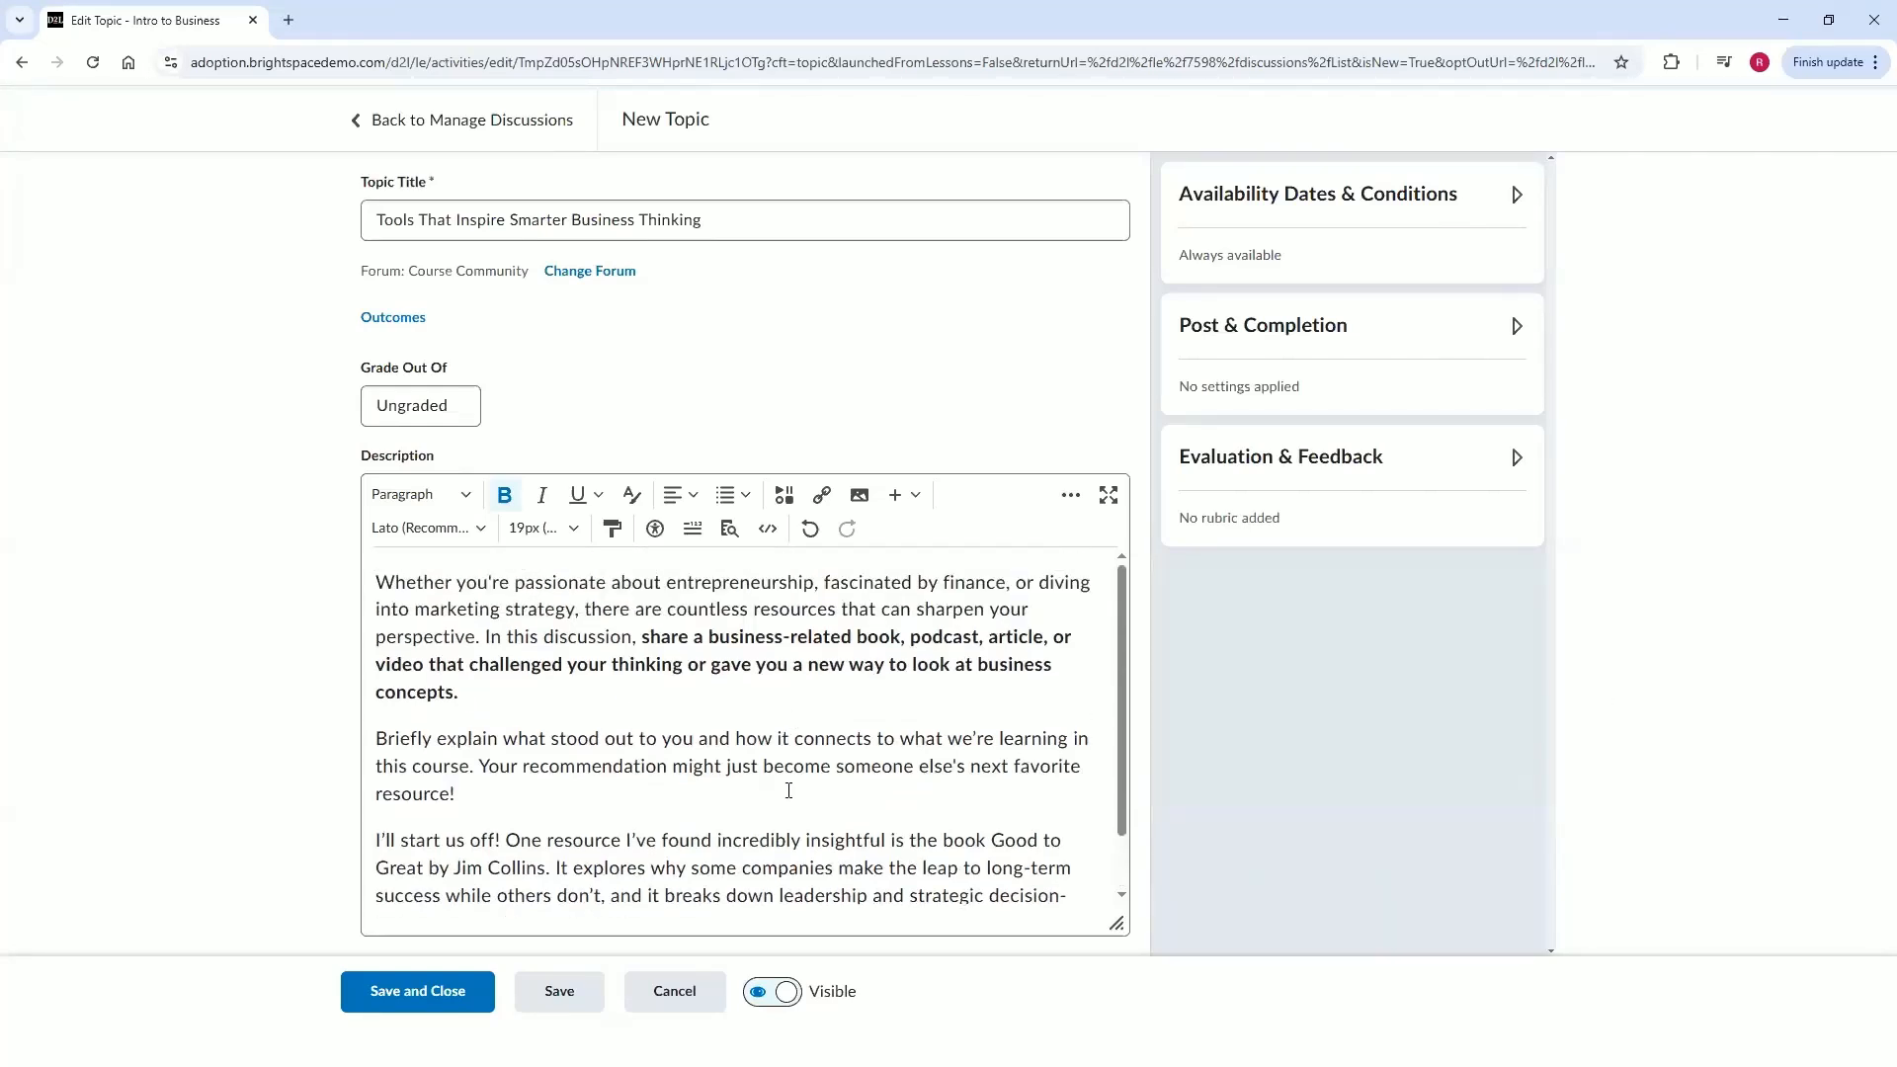
{"action": "scroll", "coordinate": [781, 810], "scroll_direction": "down", "scroll_amount": 2}
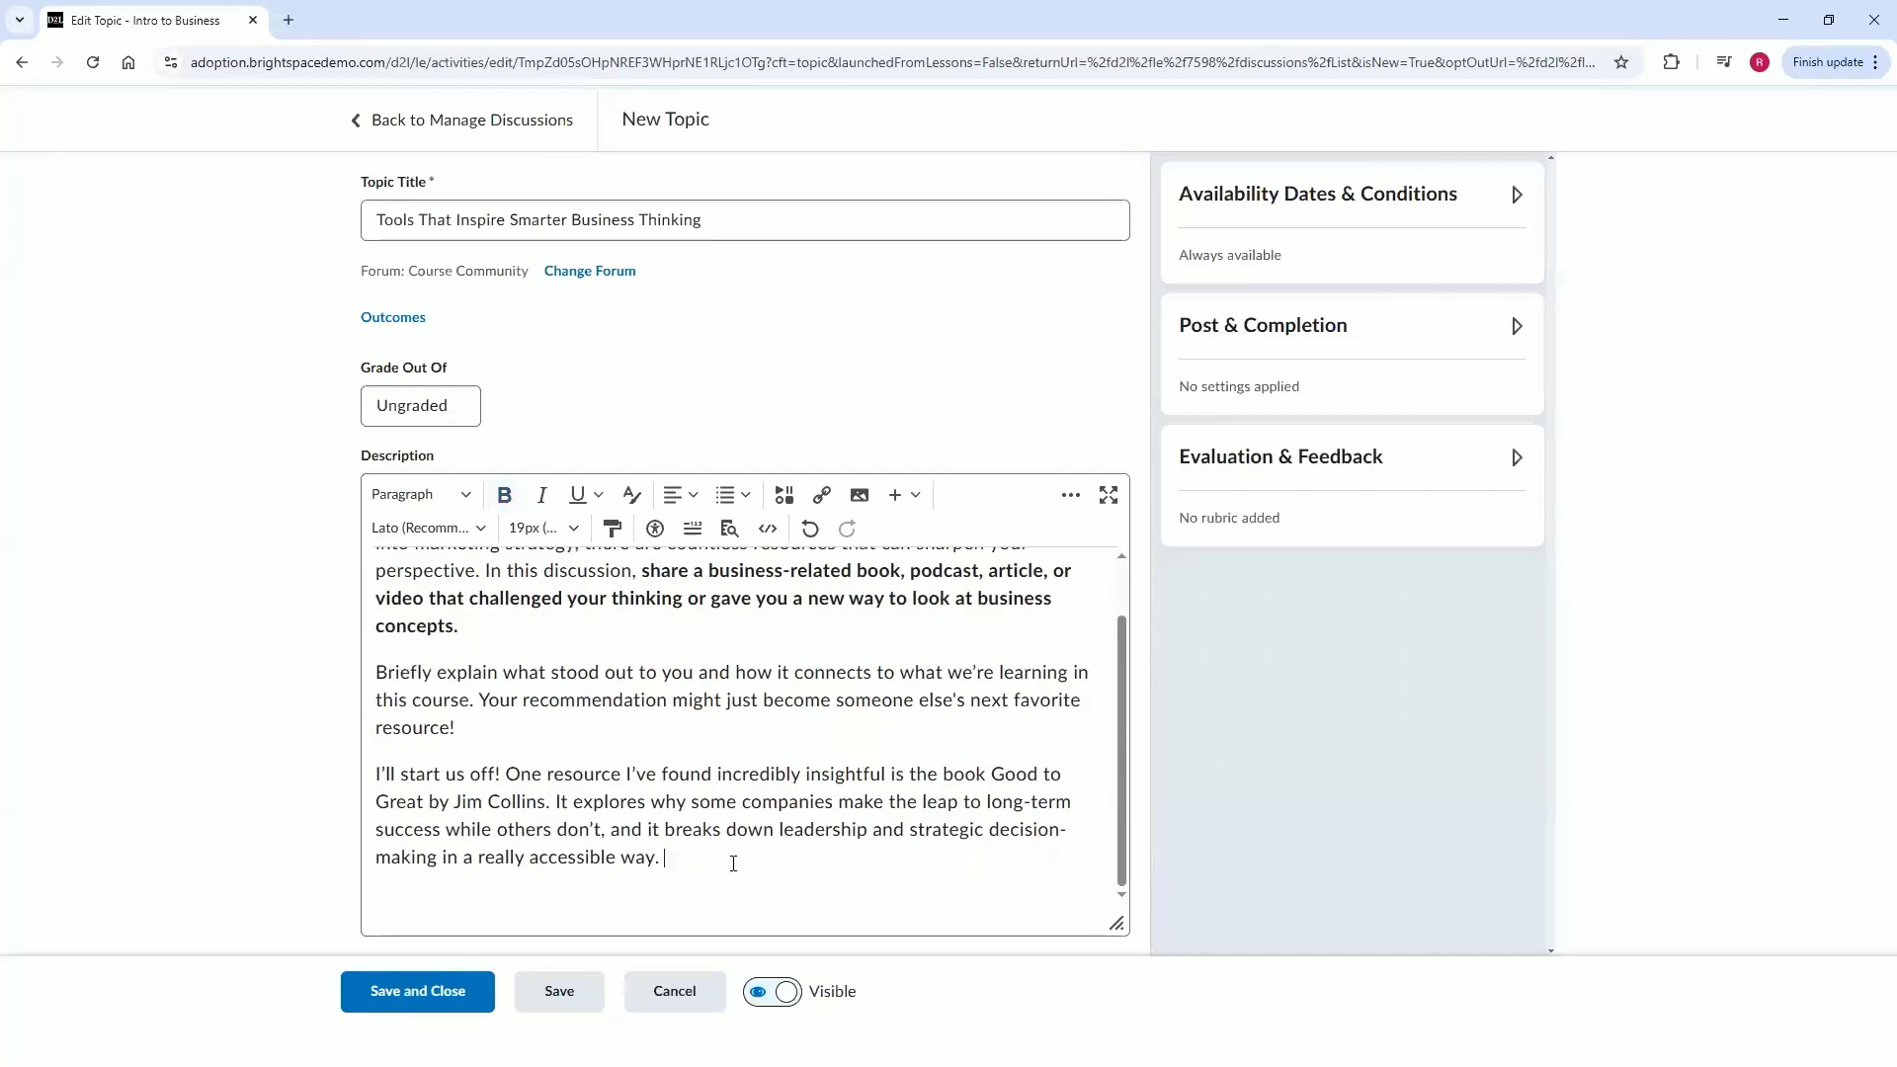
{"action": "key", "text": "Return"}
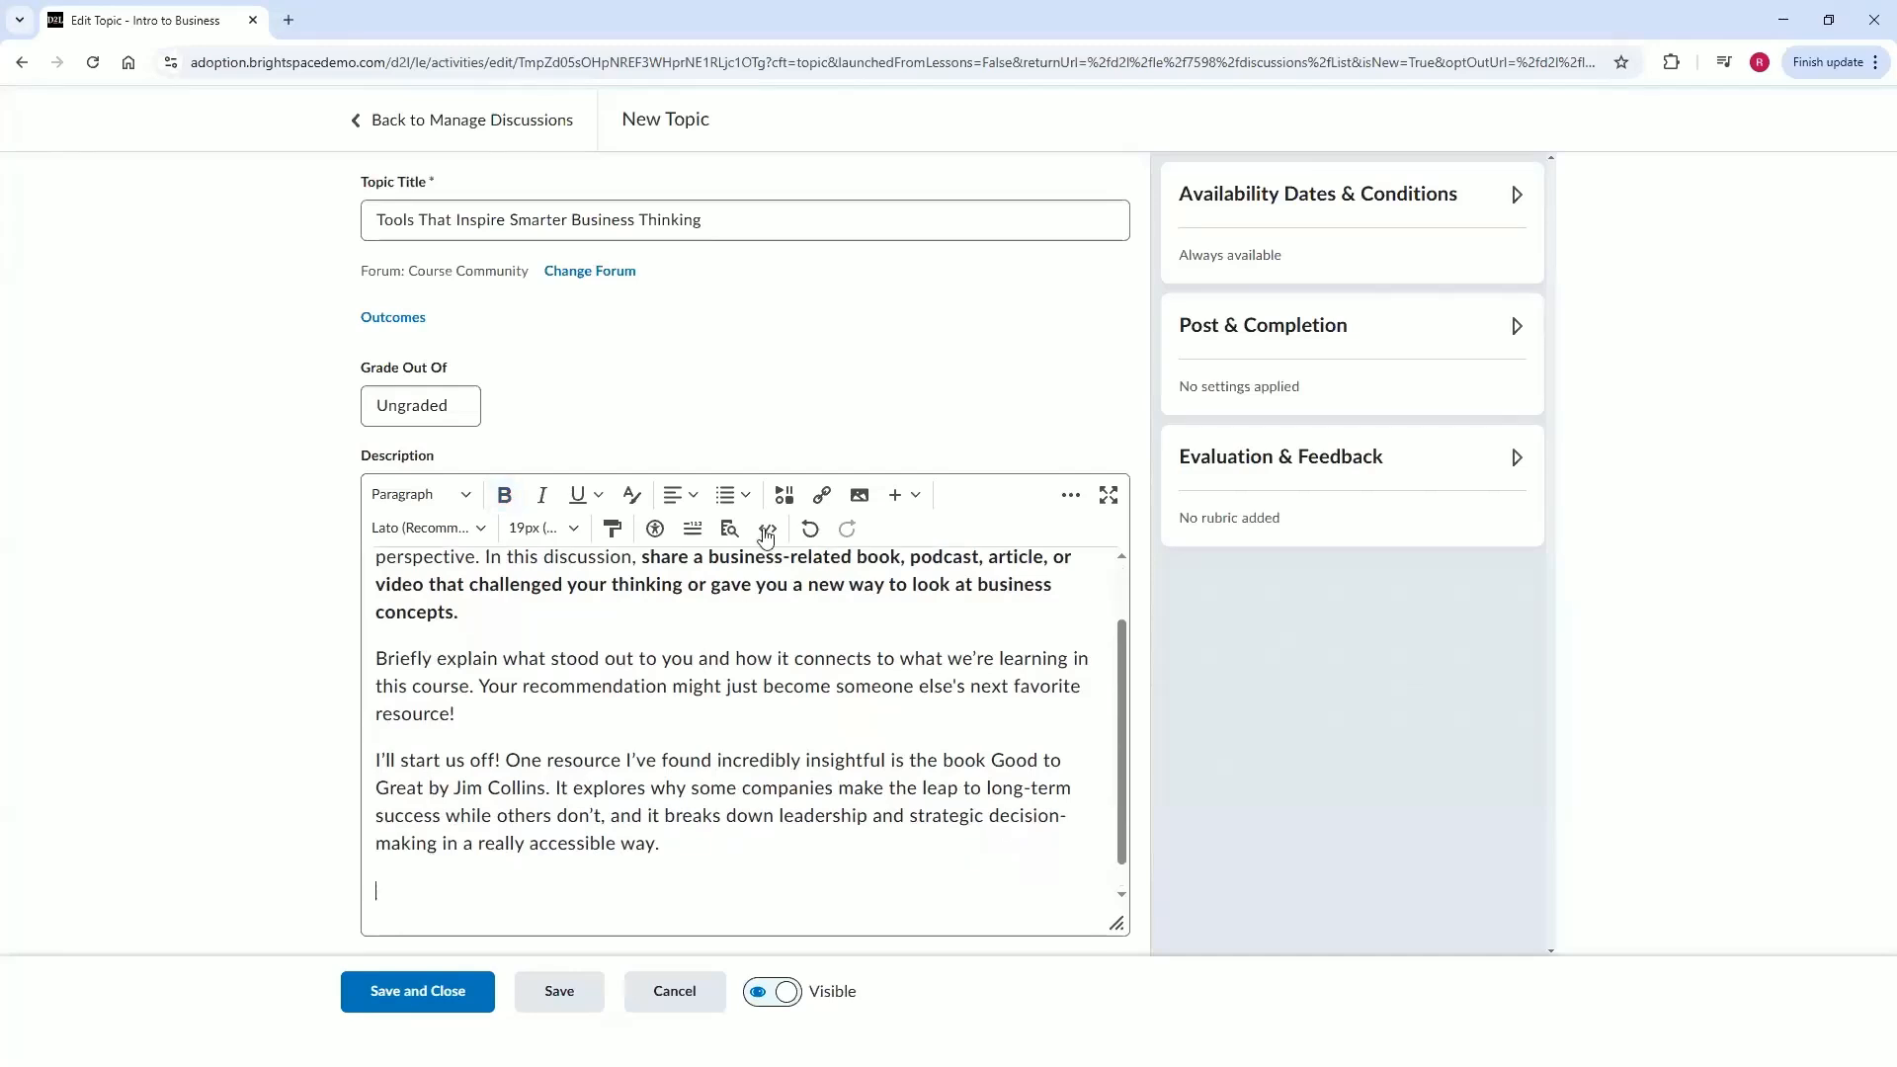
Insert the image file Good to Great - Jim Collins.jpg from the computer into the description.
{"action": "left_click", "coordinate": [852, 503]}
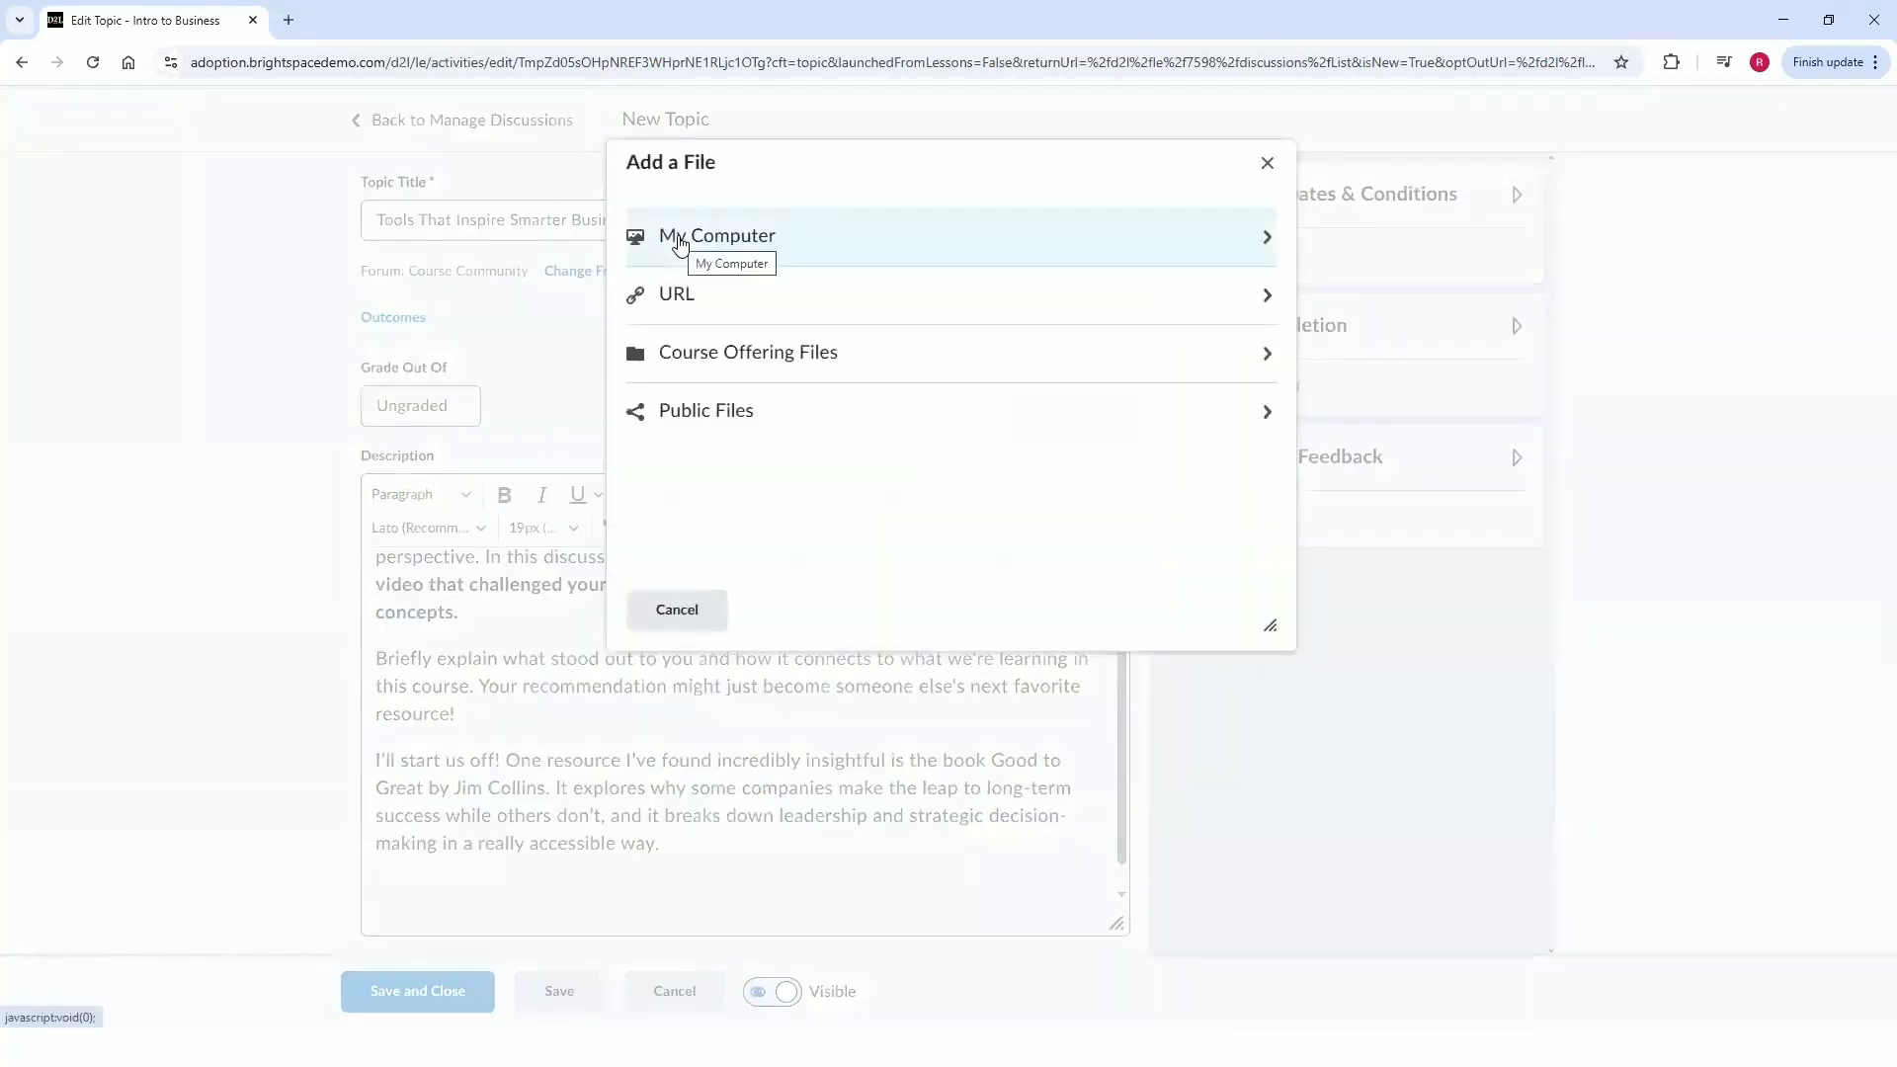
{"action": "left_click", "coordinate": [680, 242]}
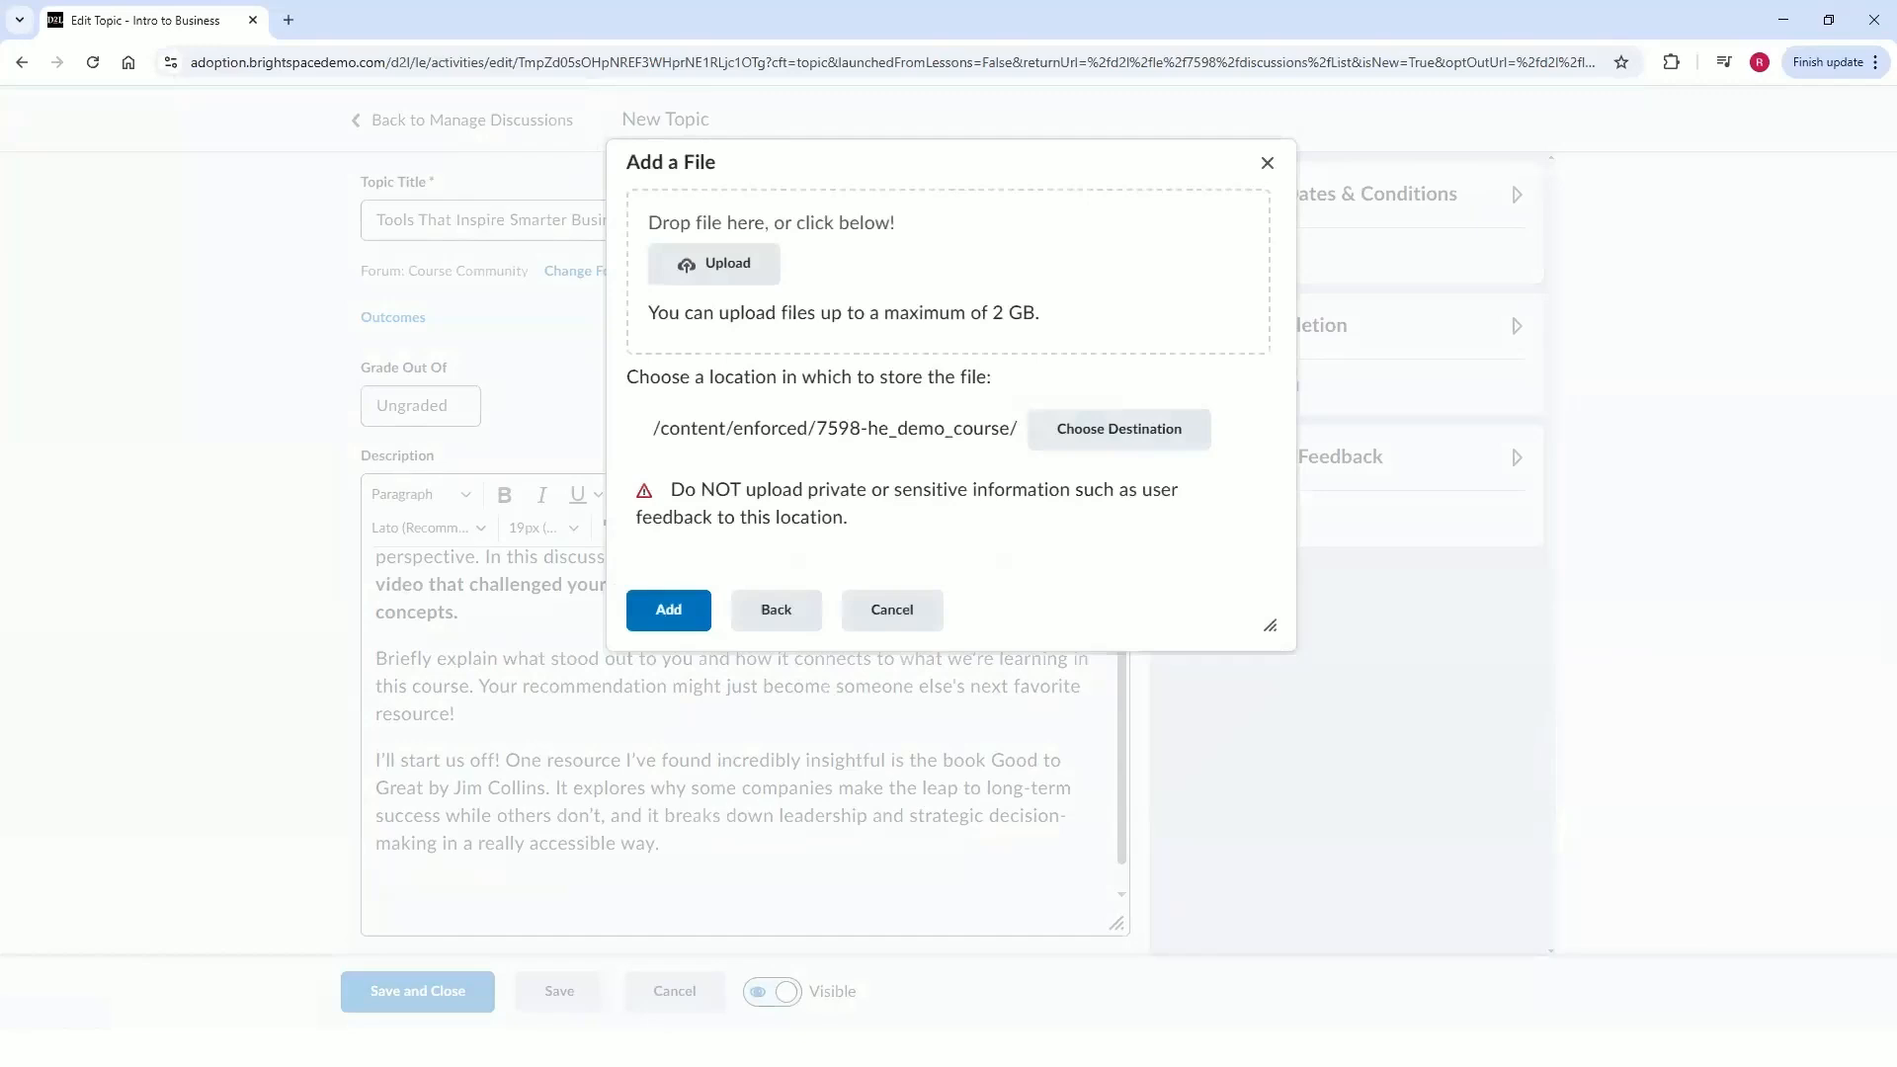
{"action": "key", "text": "alt+Tab"}
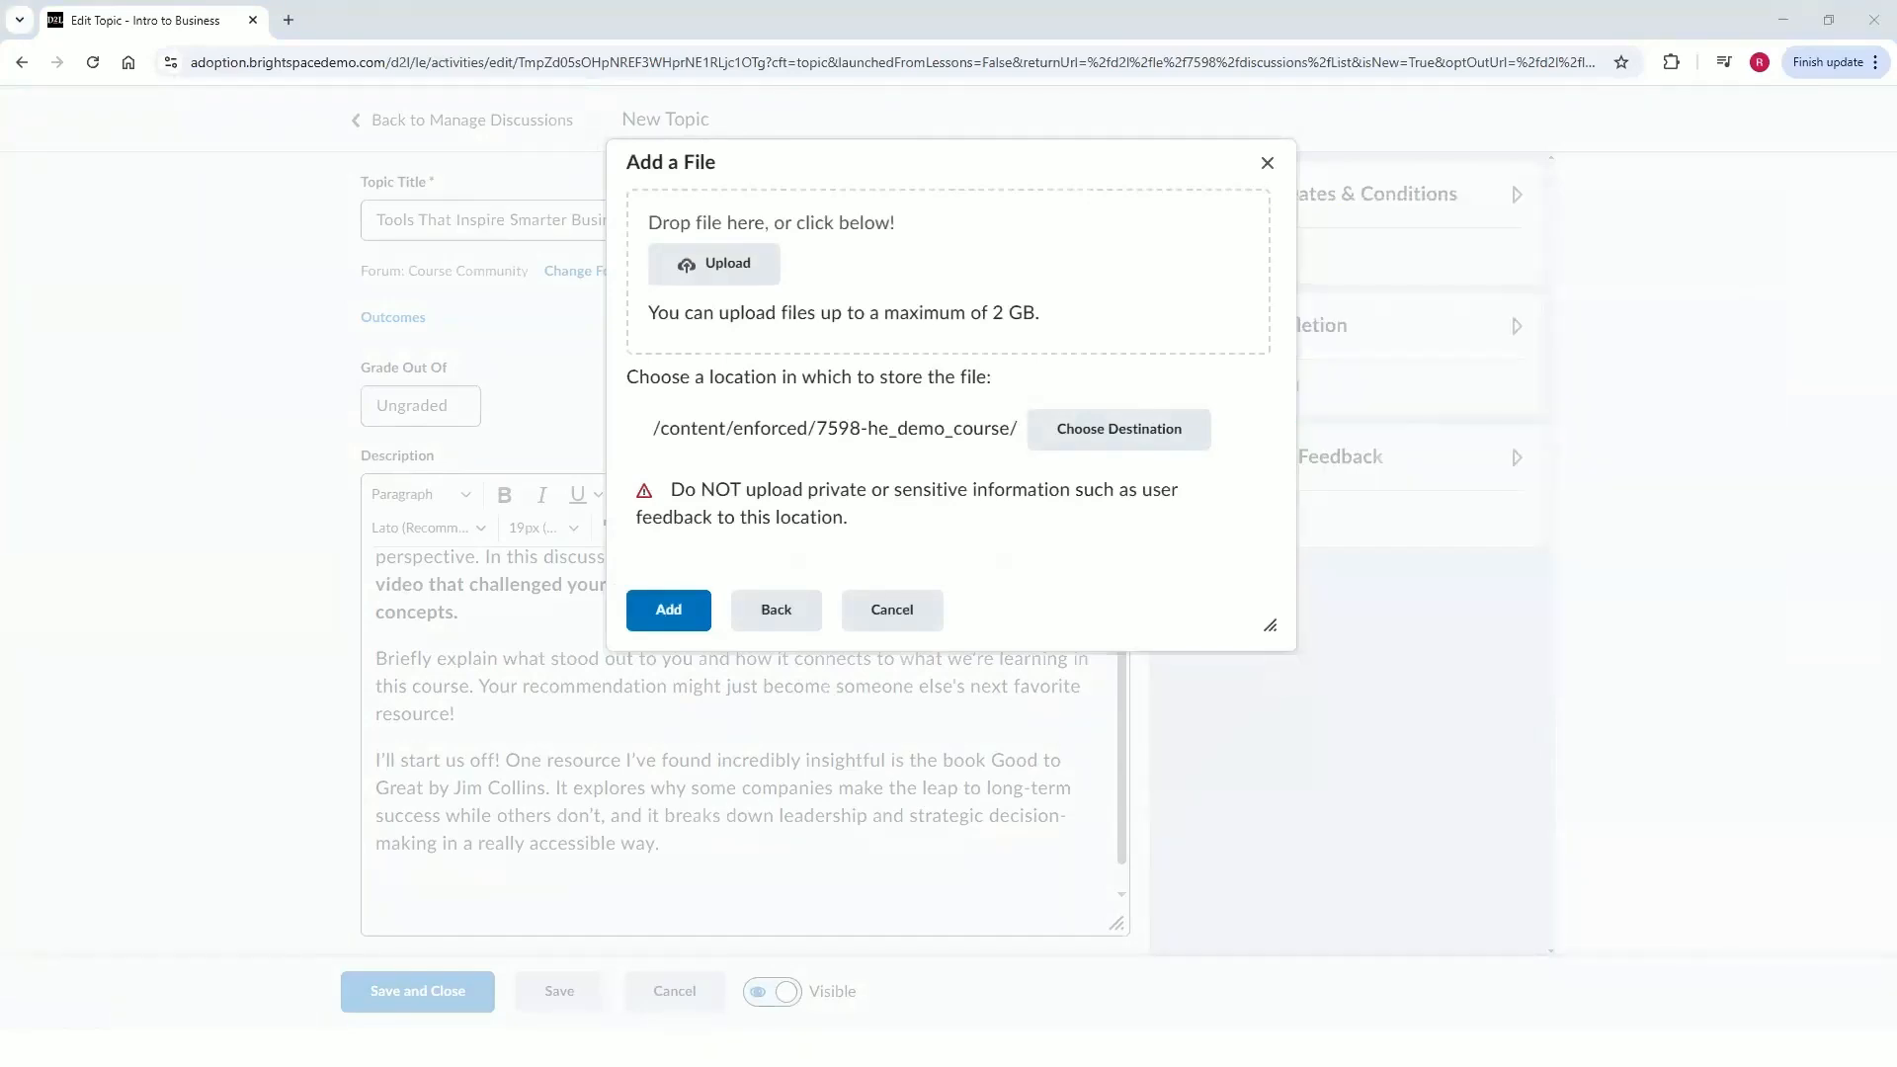
{"action": "left_click_drag", "start_coordinate": [1524, 480], "coordinate": [816, 276]}
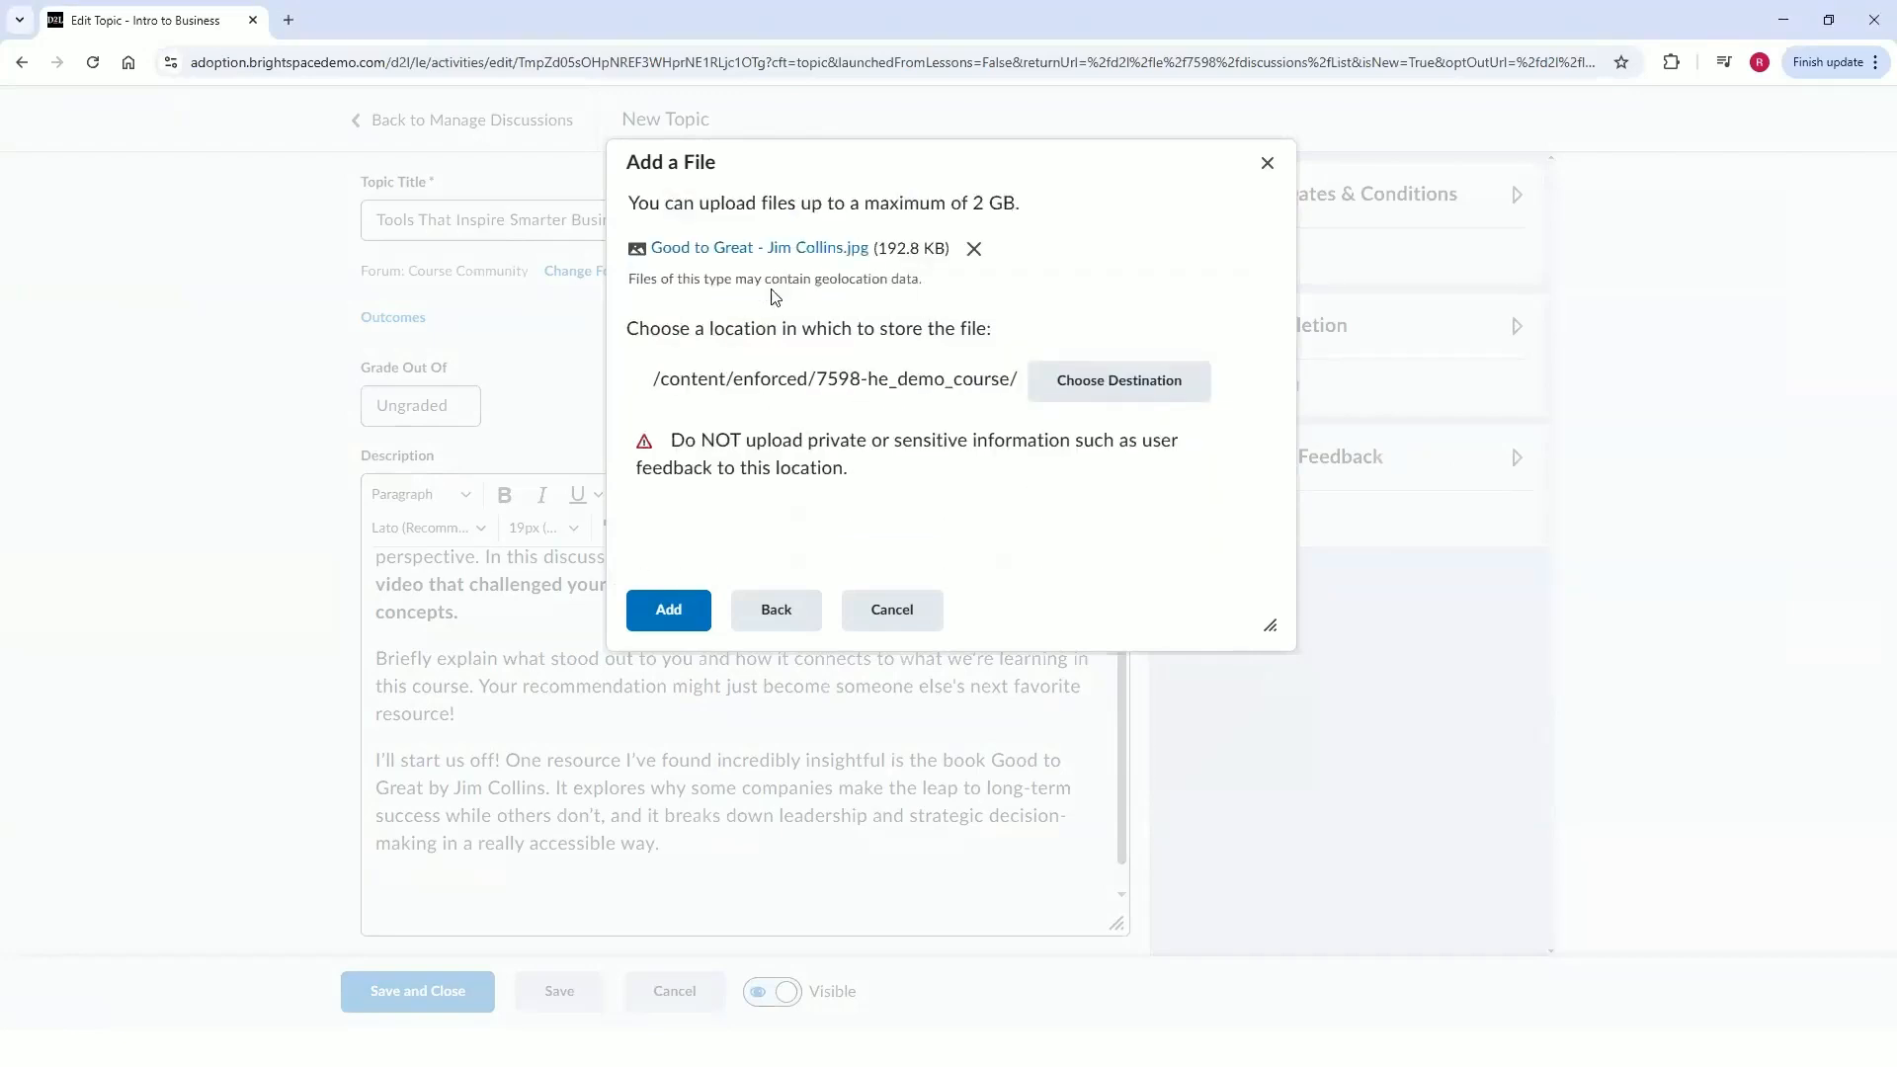
{"action": "left_click", "coordinate": [668, 610]}
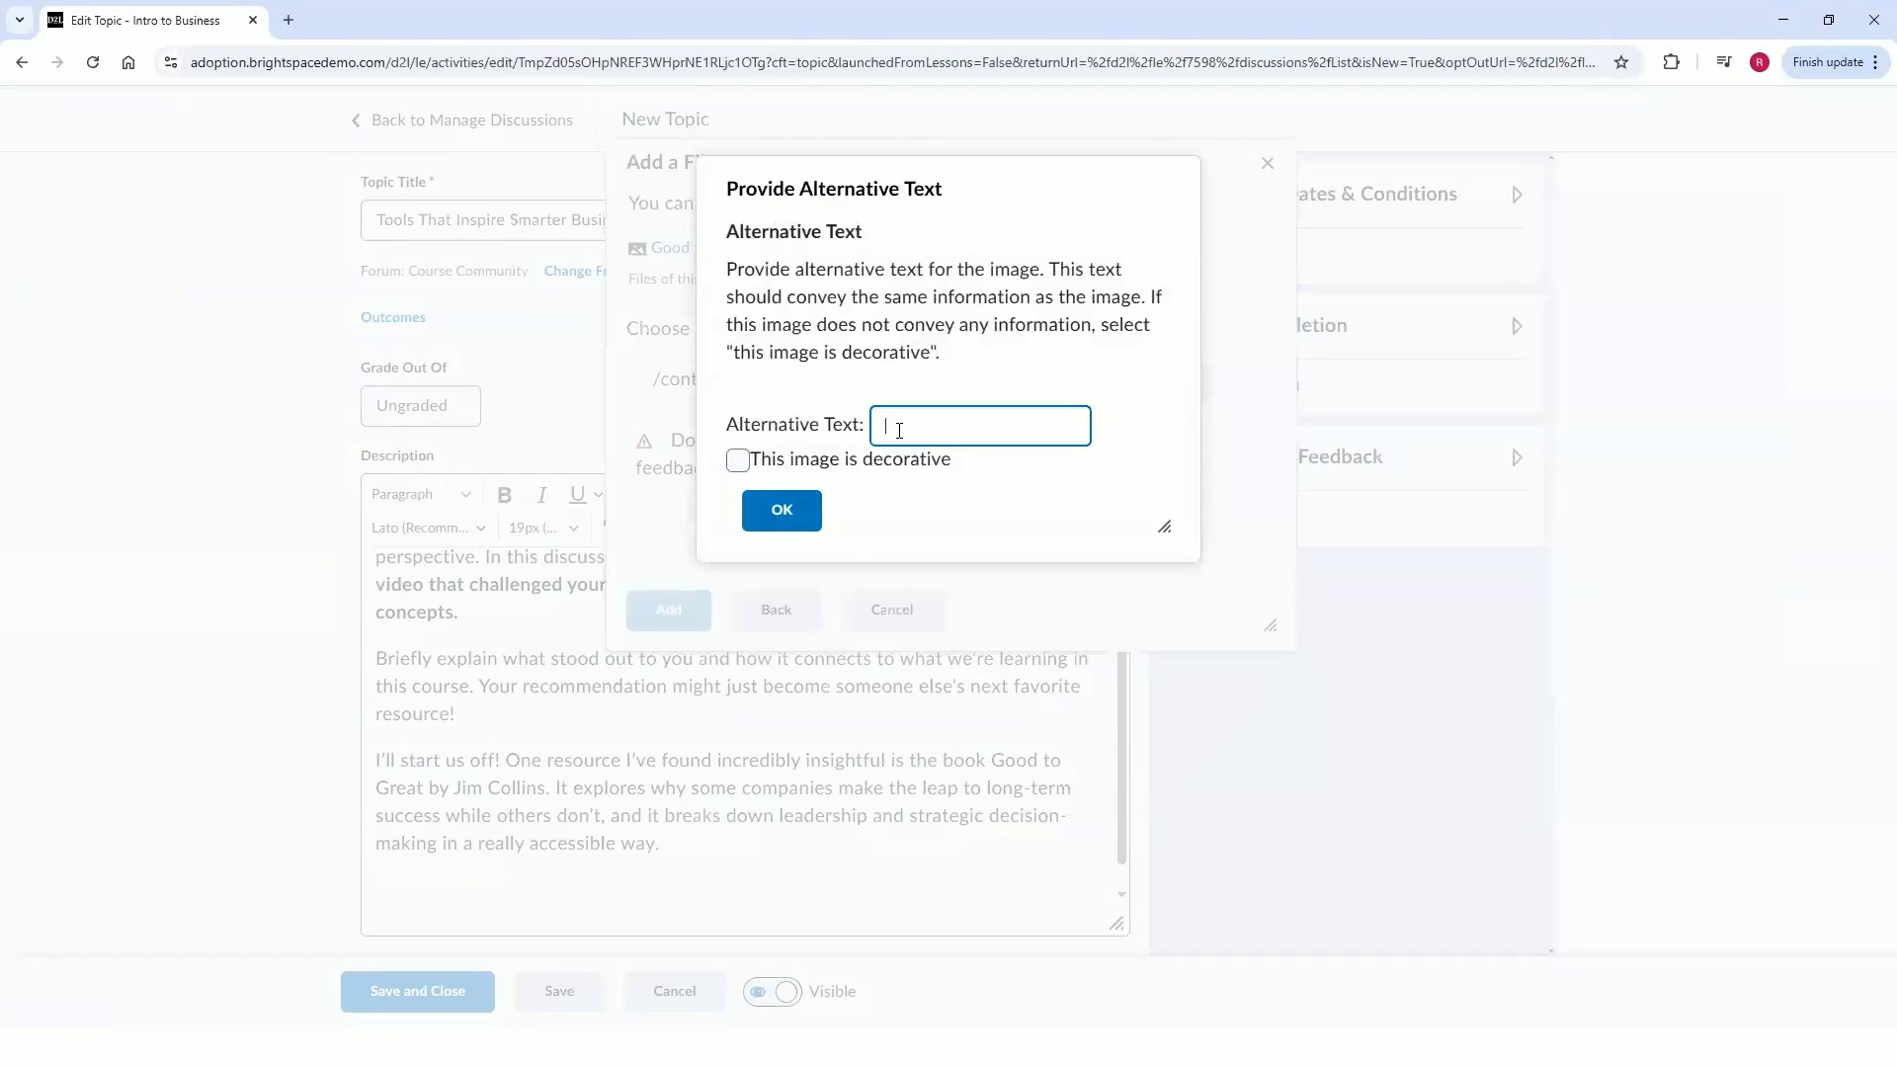
Give the image the alternative text "Good to Great - Jim Collins" and confirm it.
{"action": "type", "text": "Go"}
{"action": "type", "text": "Great - Jim Cool"}
{"action": "key", "text": "BackSpace"}
{"action": "key", "text": "BackSpace"}
{"action": "type", "text": "llins"}
{"action": "left_click", "coordinate": [779, 507]}
{"action": "left_click", "coordinate": [991, 531]}
Shrink the inserted book cover image in the description.
{"action": "scroll", "coordinate": [933, 818], "scroll_direction": "down", "scroll_amount": 2}
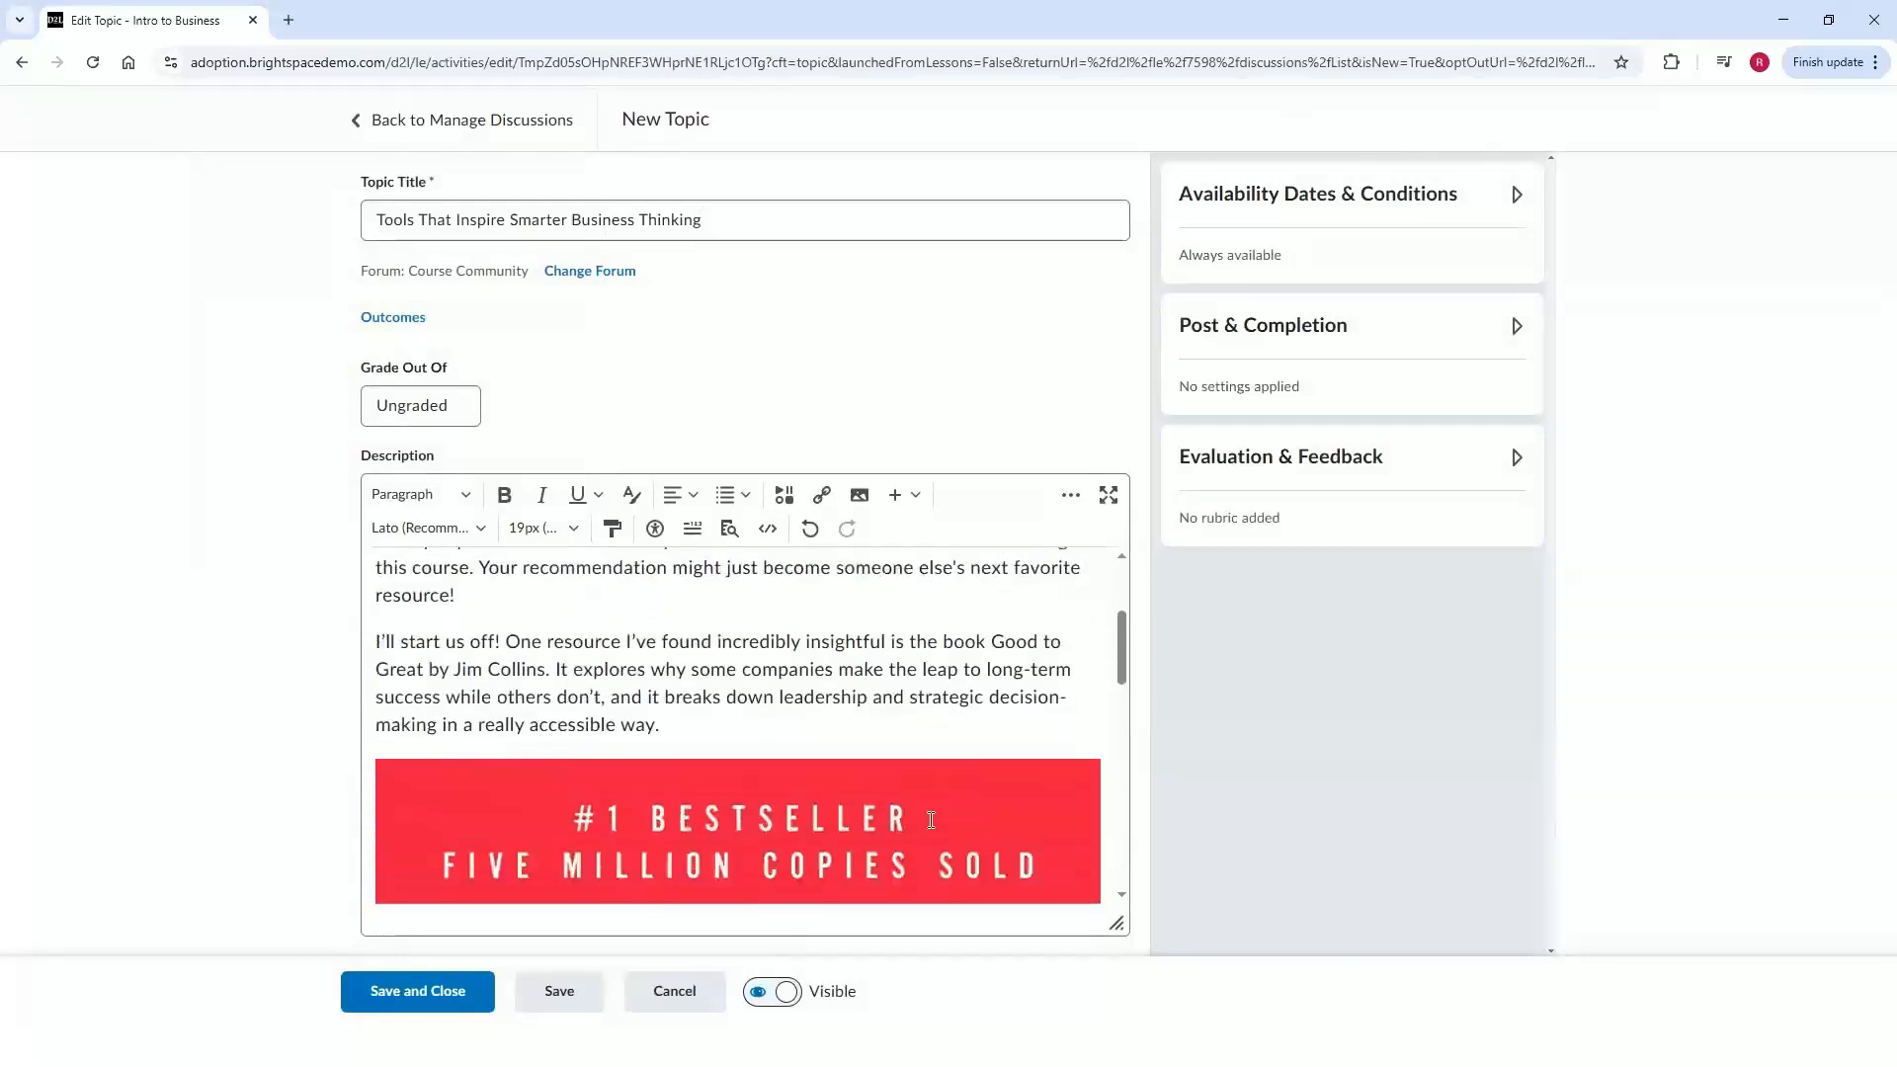
{"action": "left_click", "coordinate": [377, 684]}
{"action": "left_click_drag", "start_coordinate": [375, 682], "coordinate": [818, 804]}
{"action": "left_click", "coordinate": [785, 792]}
{"action": "scroll", "coordinate": [784, 792], "scroll_direction": "down", "scroll_amount": 2}
{"action": "scroll", "coordinate": [784, 792], "scroll_direction": "down", "scroll_amount": 1}
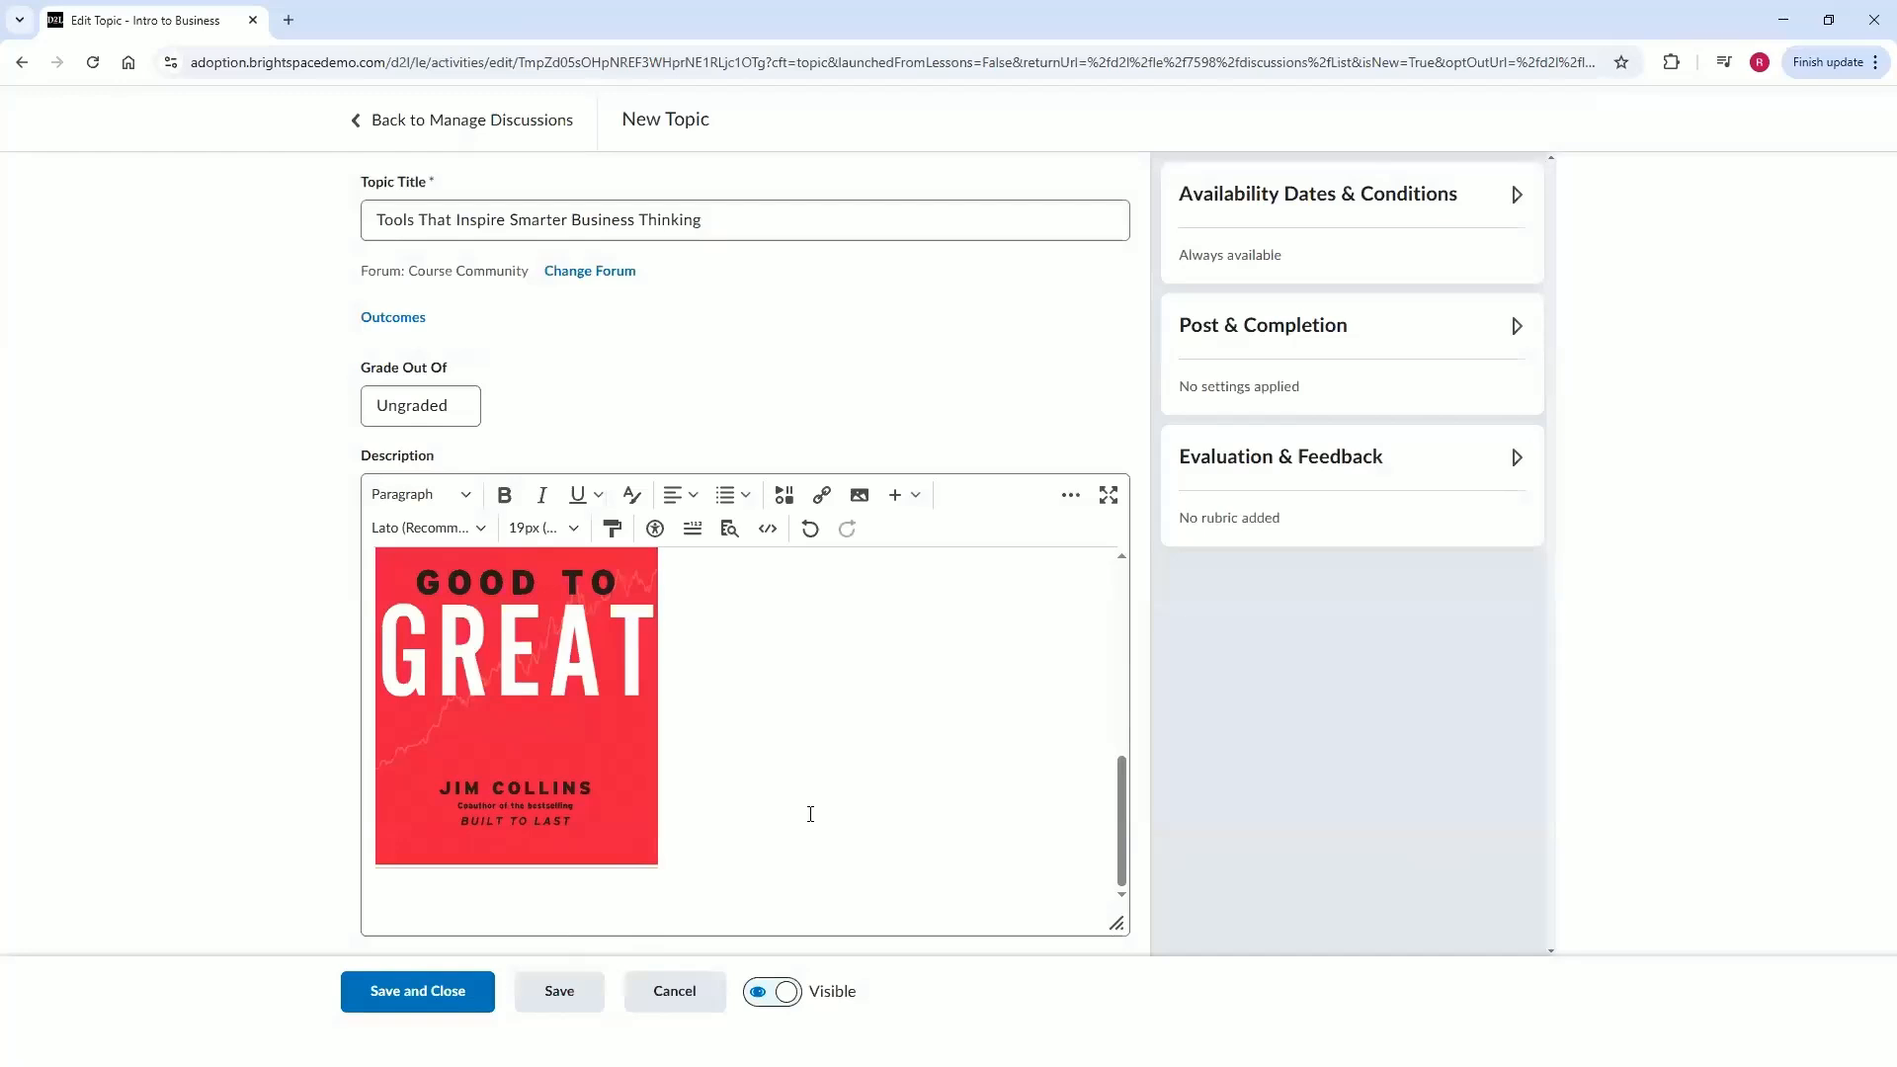
{"action": "scroll", "coordinate": [806, 822], "scroll_direction": "up", "scroll_amount": 4}
{"action": "scroll", "coordinate": [810, 812], "scroll_direction": "up", "scroll_amount": 2}
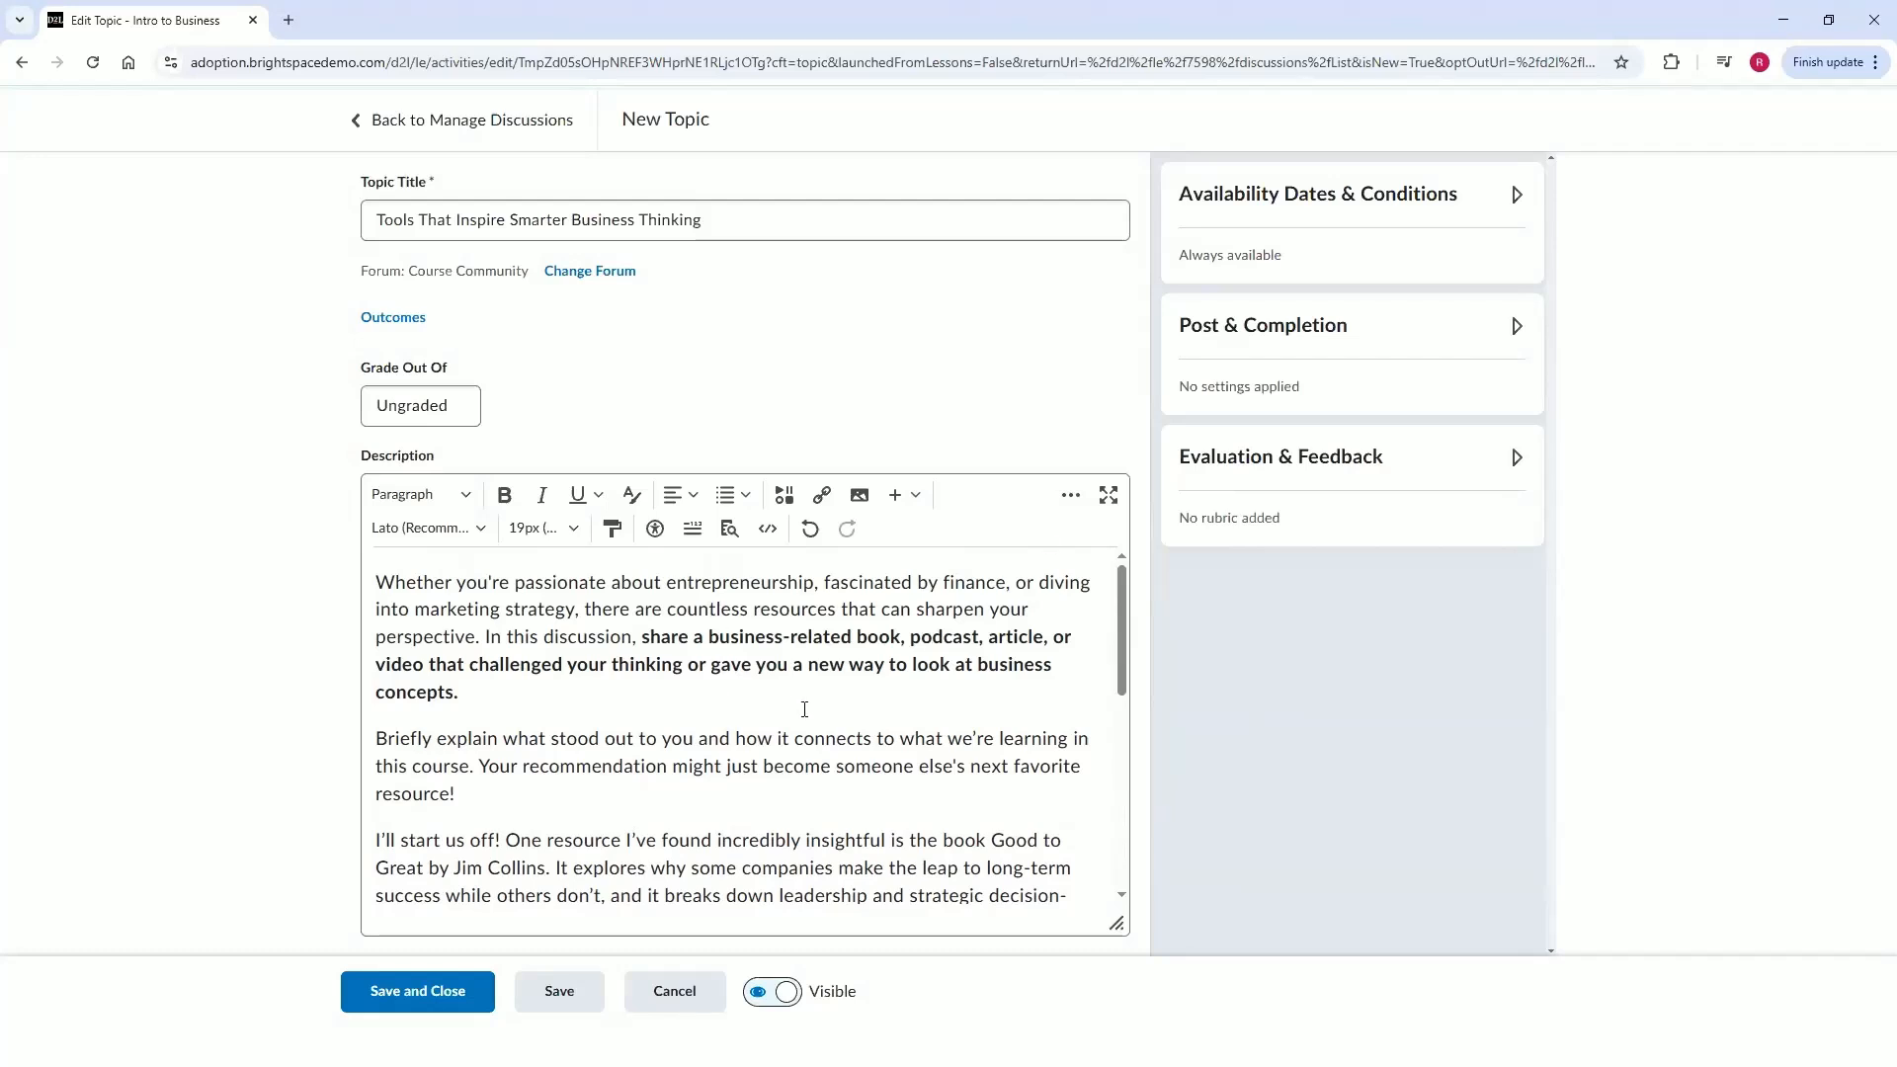
Run the accessibility checker on the topic description and close its result.
{"action": "scroll", "coordinate": [901, 691], "scroll_direction": "down", "scroll_amount": 6}
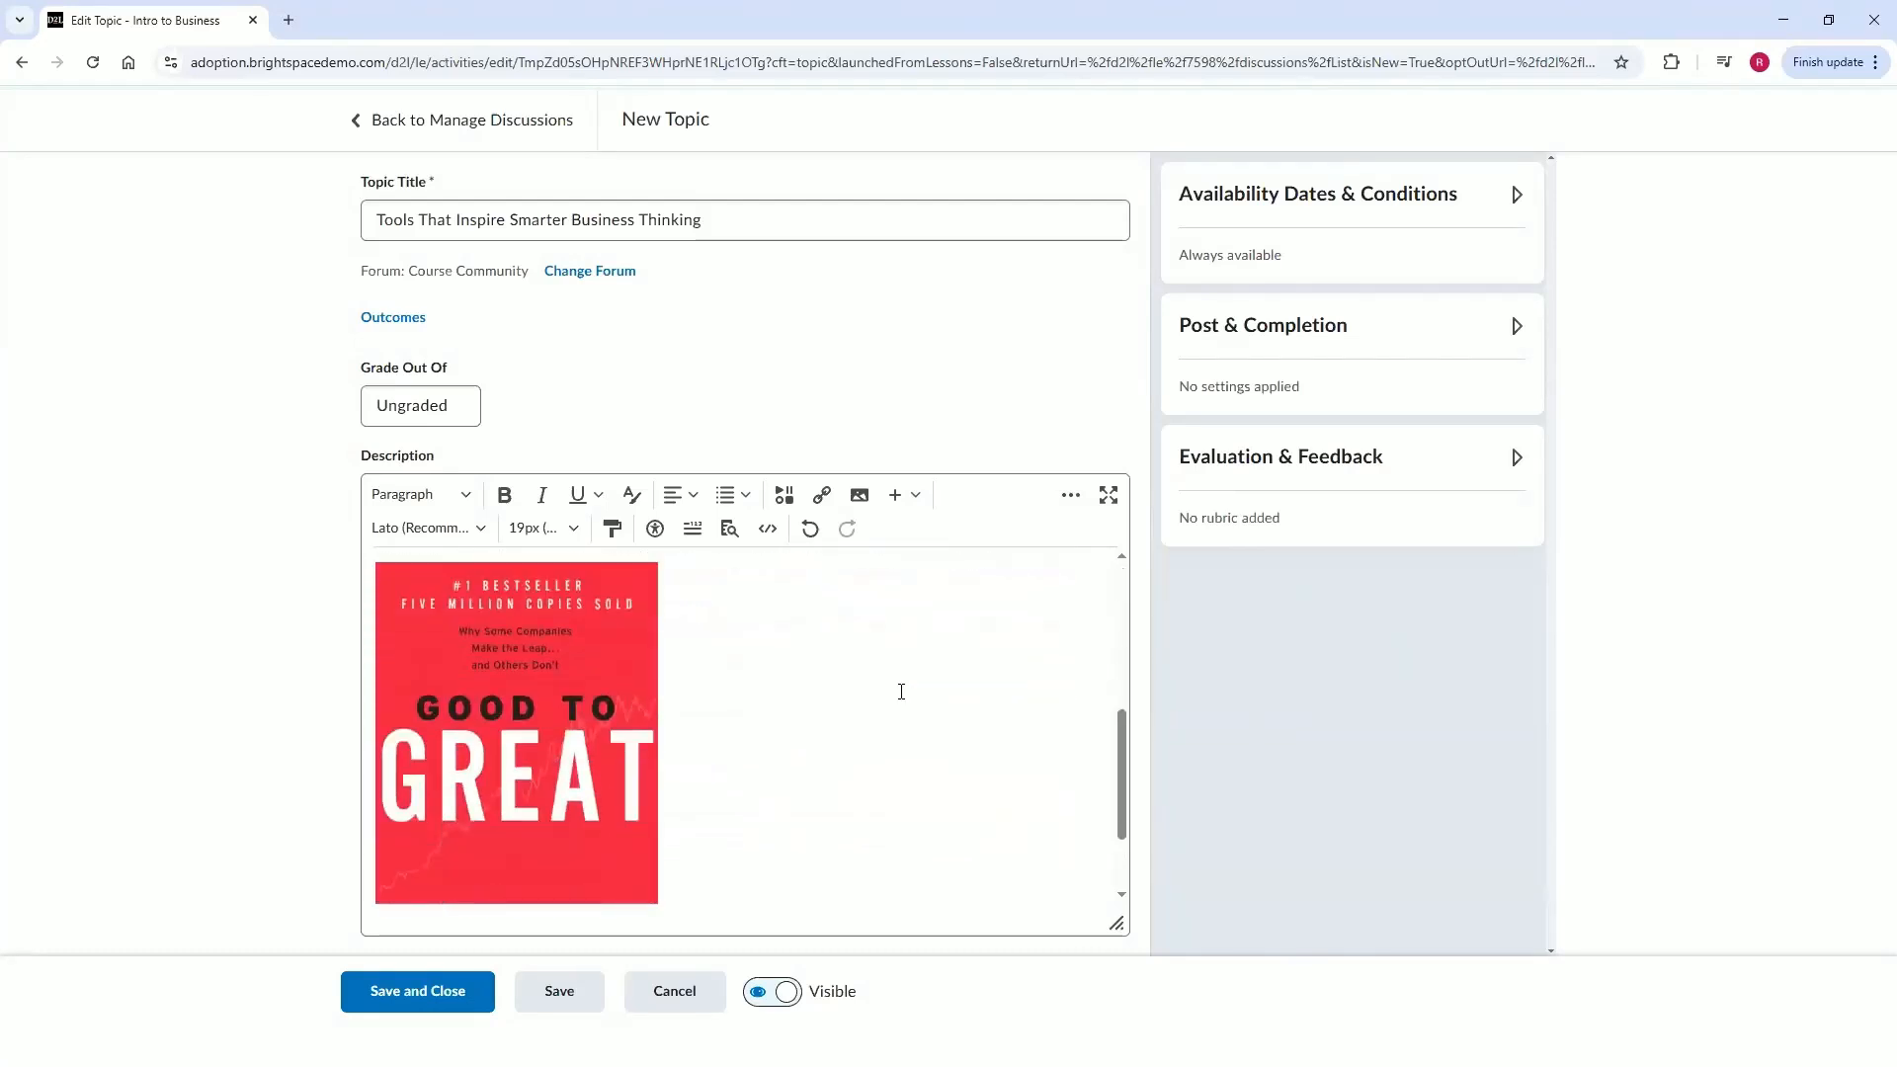
{"action": "scroll", "coordinate": [901, 691], "scroll_direction": "up", "scroll_amount": 6}
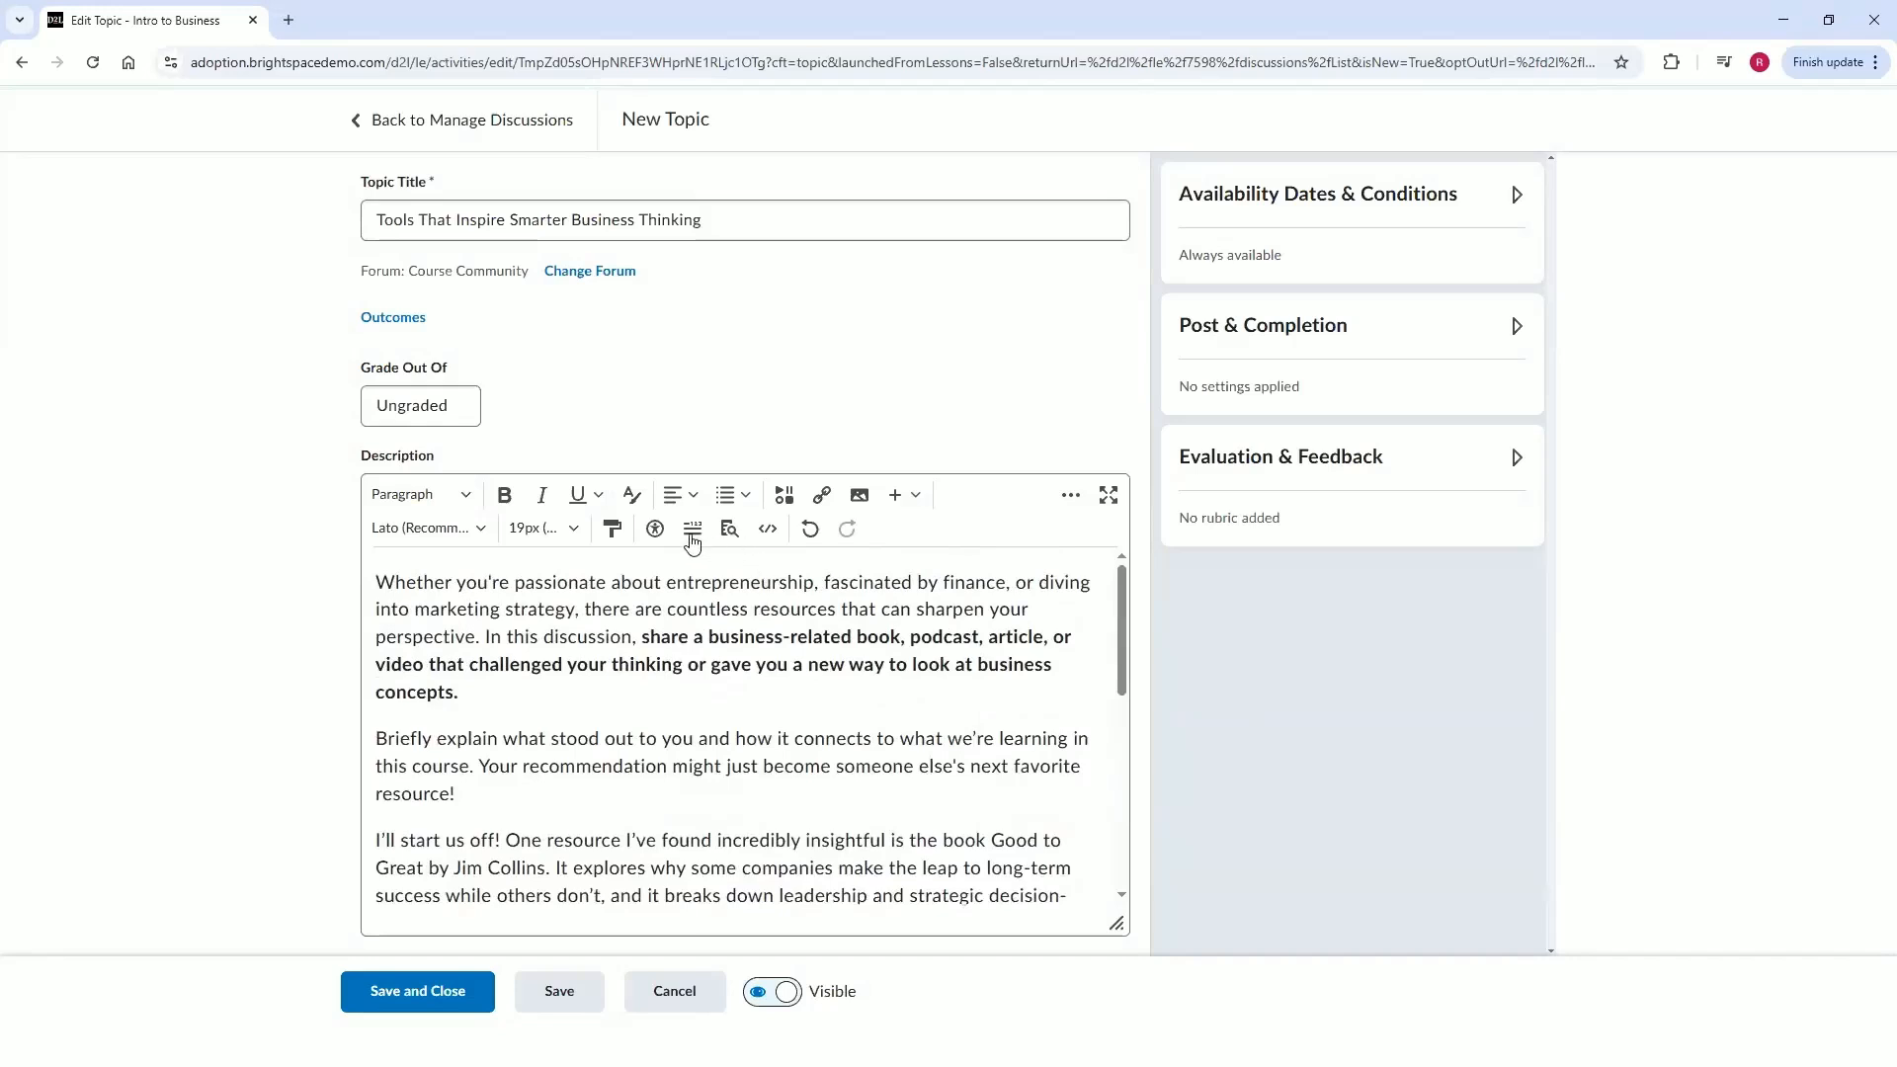
{"action": "left_click", "coordinate": [655, 539]}
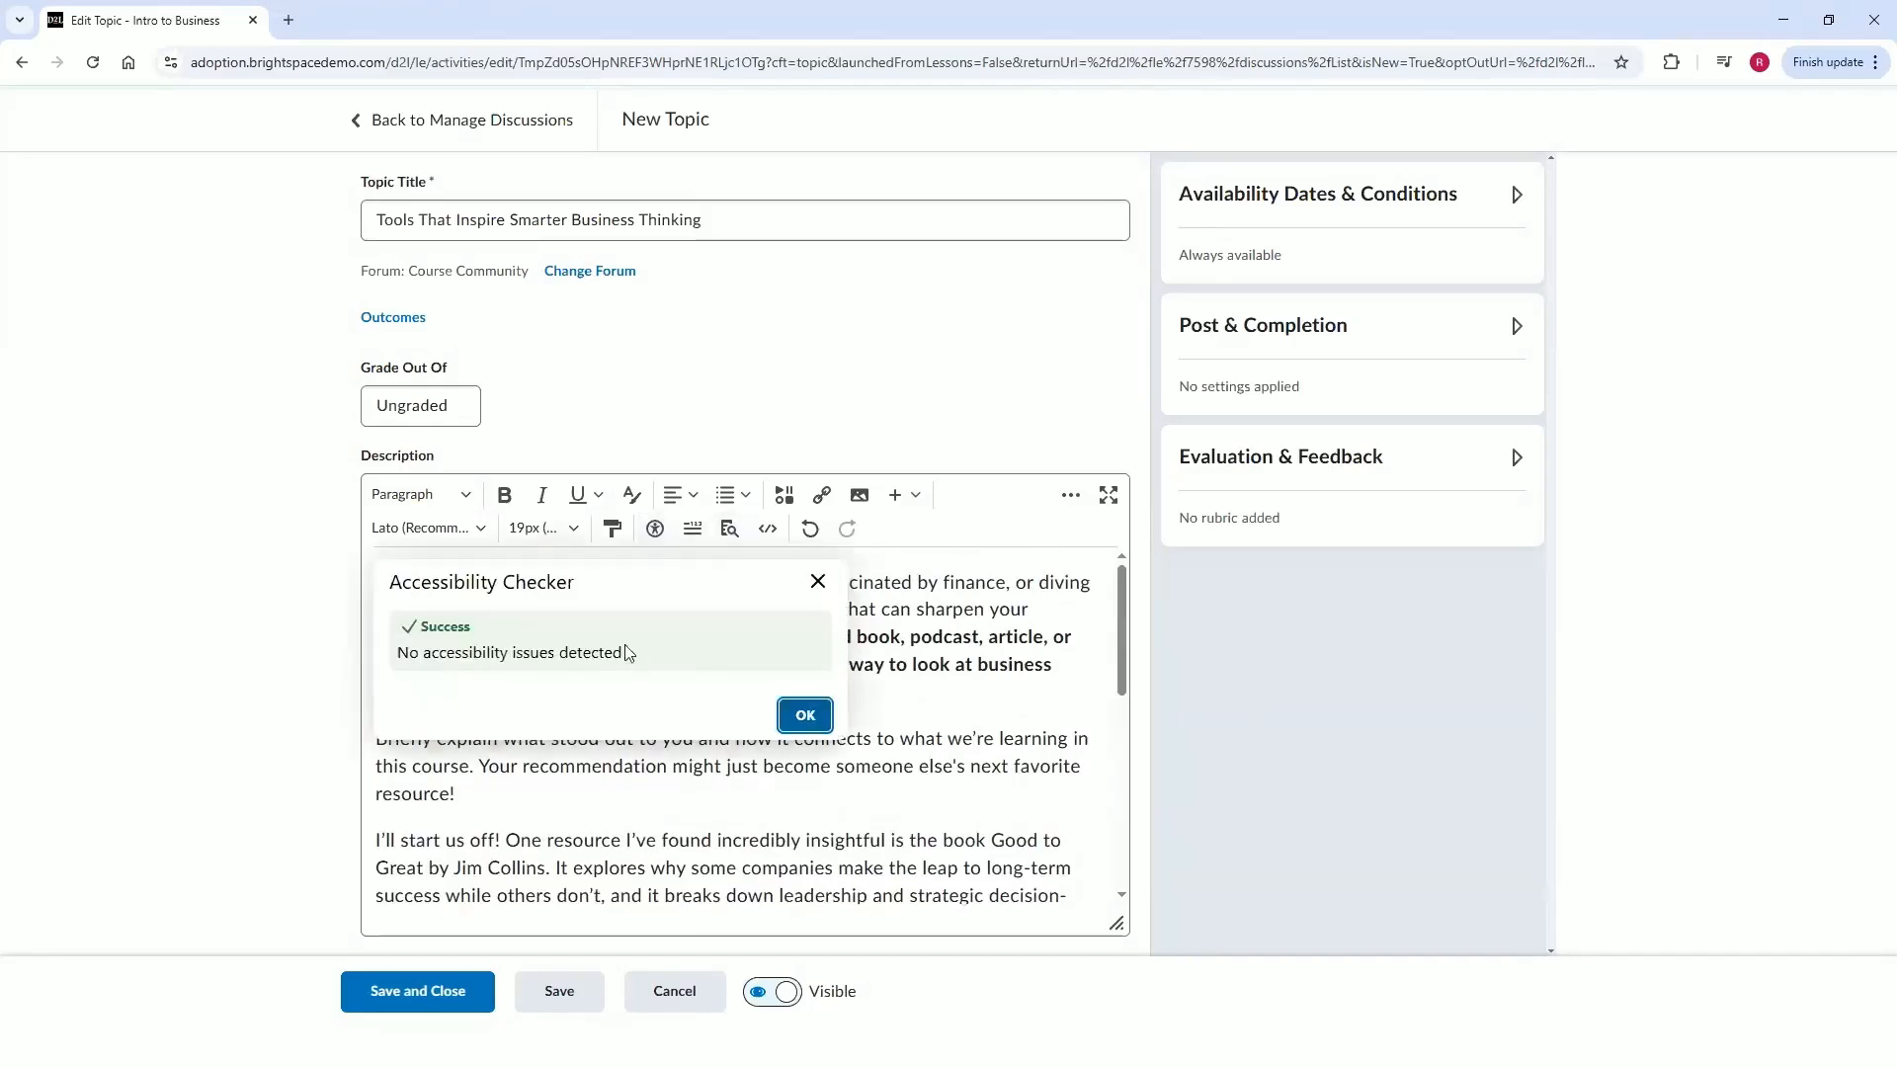
{"action": "left_click", "coordinate": [792, 717]}
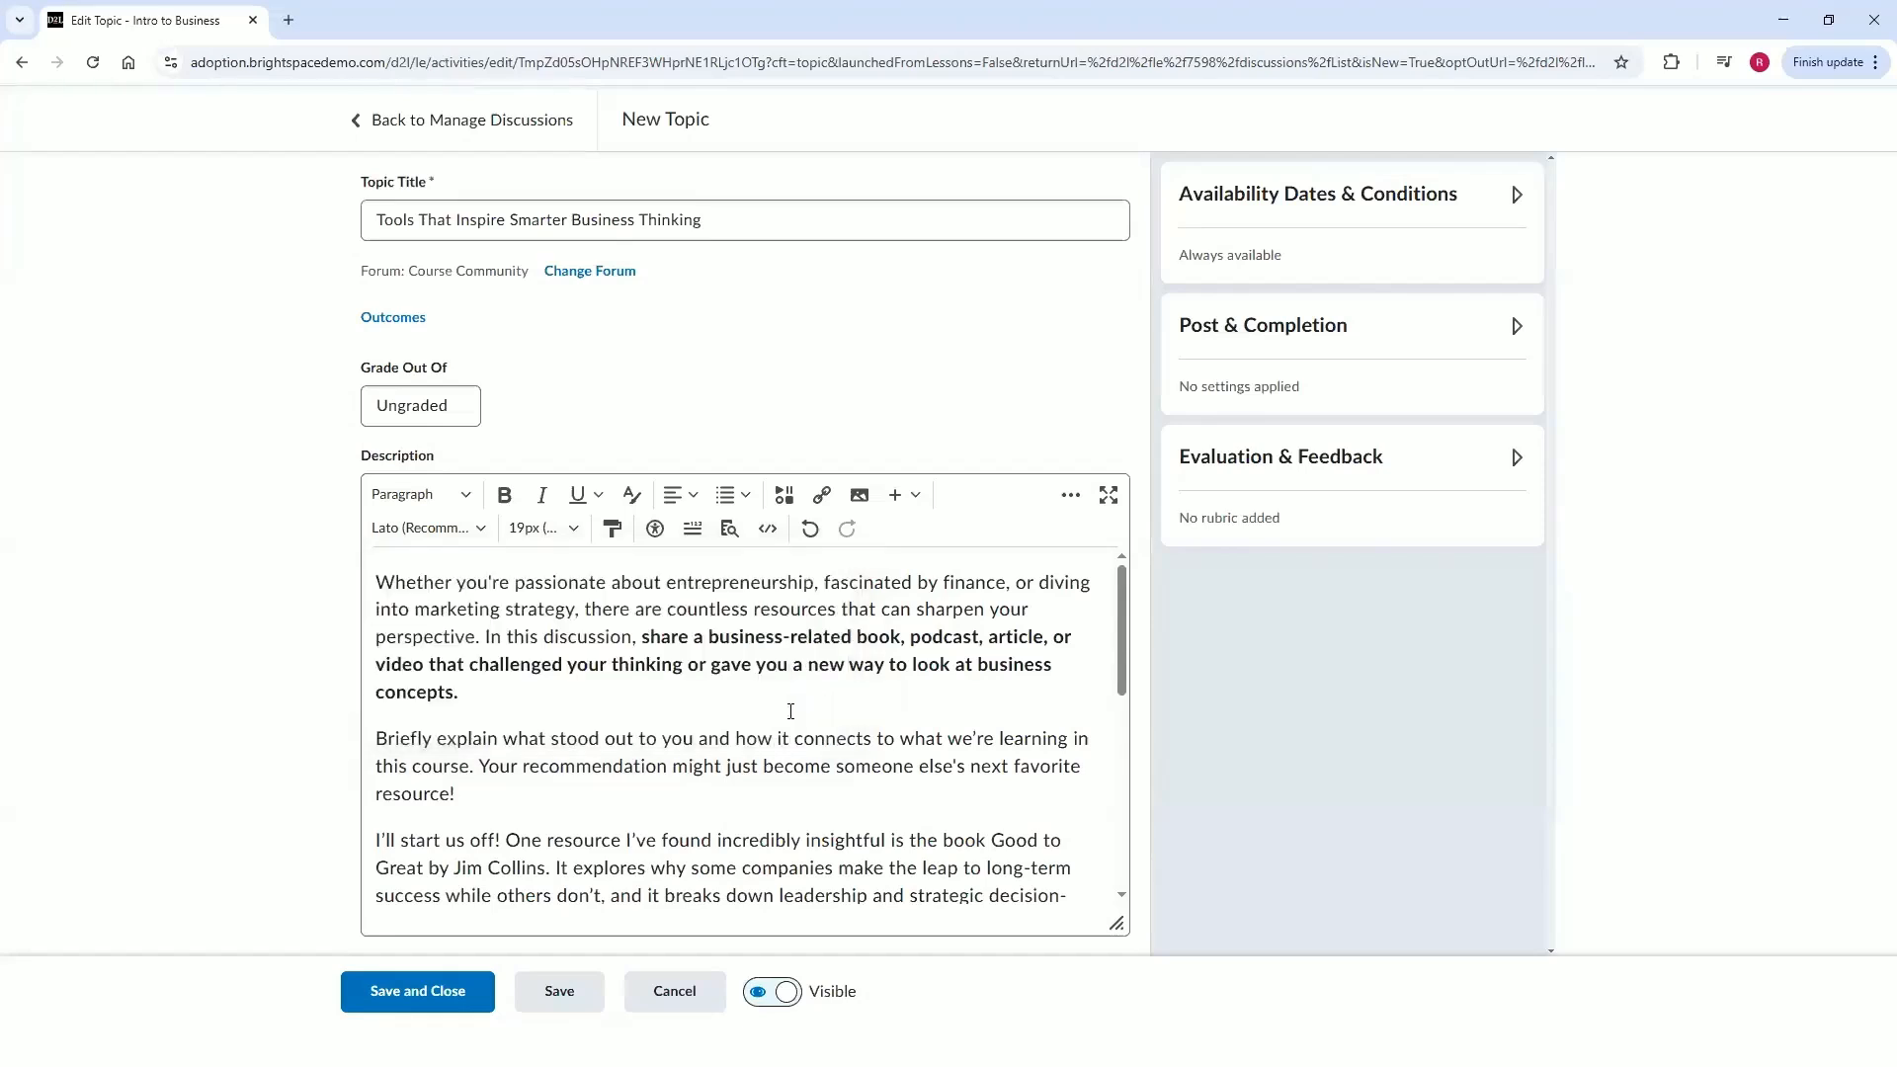
Set the topic's availability start date to 5/14/2025 and collapse the availability section.
{"action": "left_click", "coordinate": [1440, 205]}
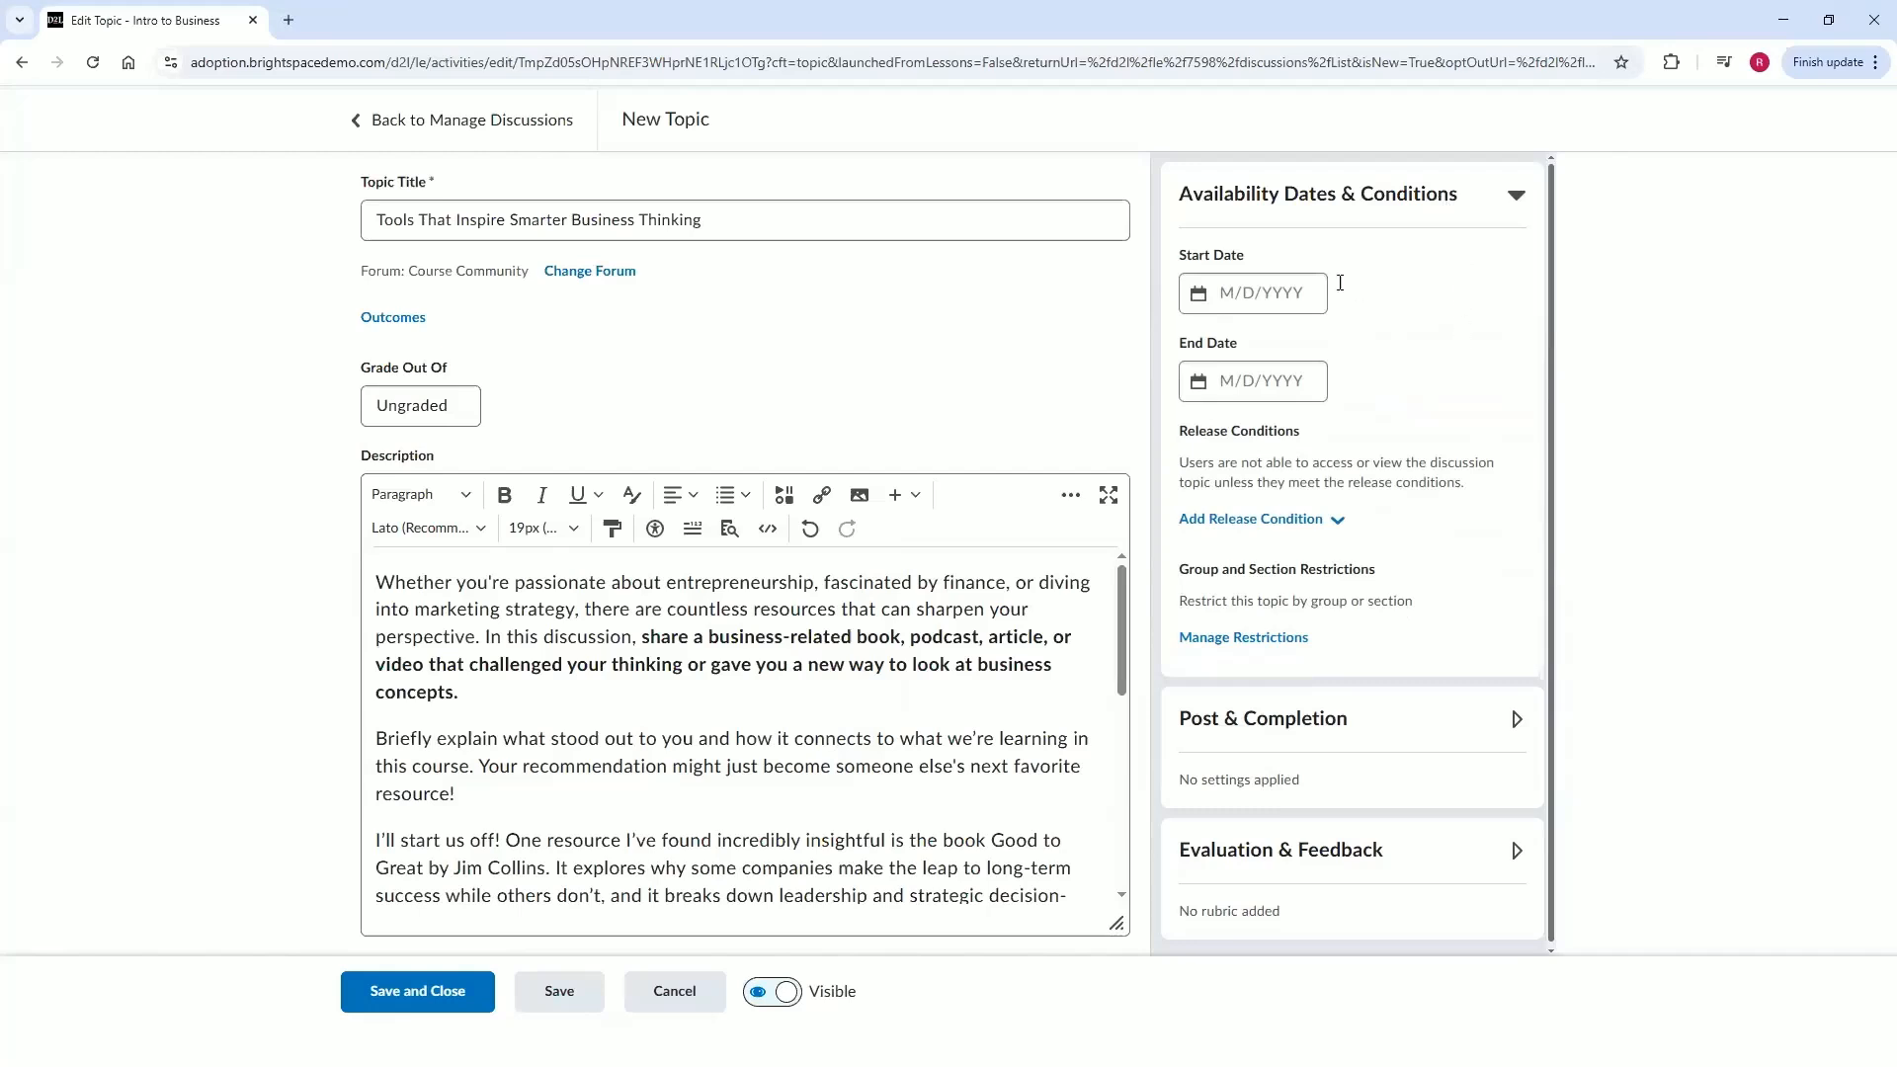
{"action": "left_click", "coordinate": [1257, 293]}
{"action": "left_click", "coordinate": [1253, 542]}
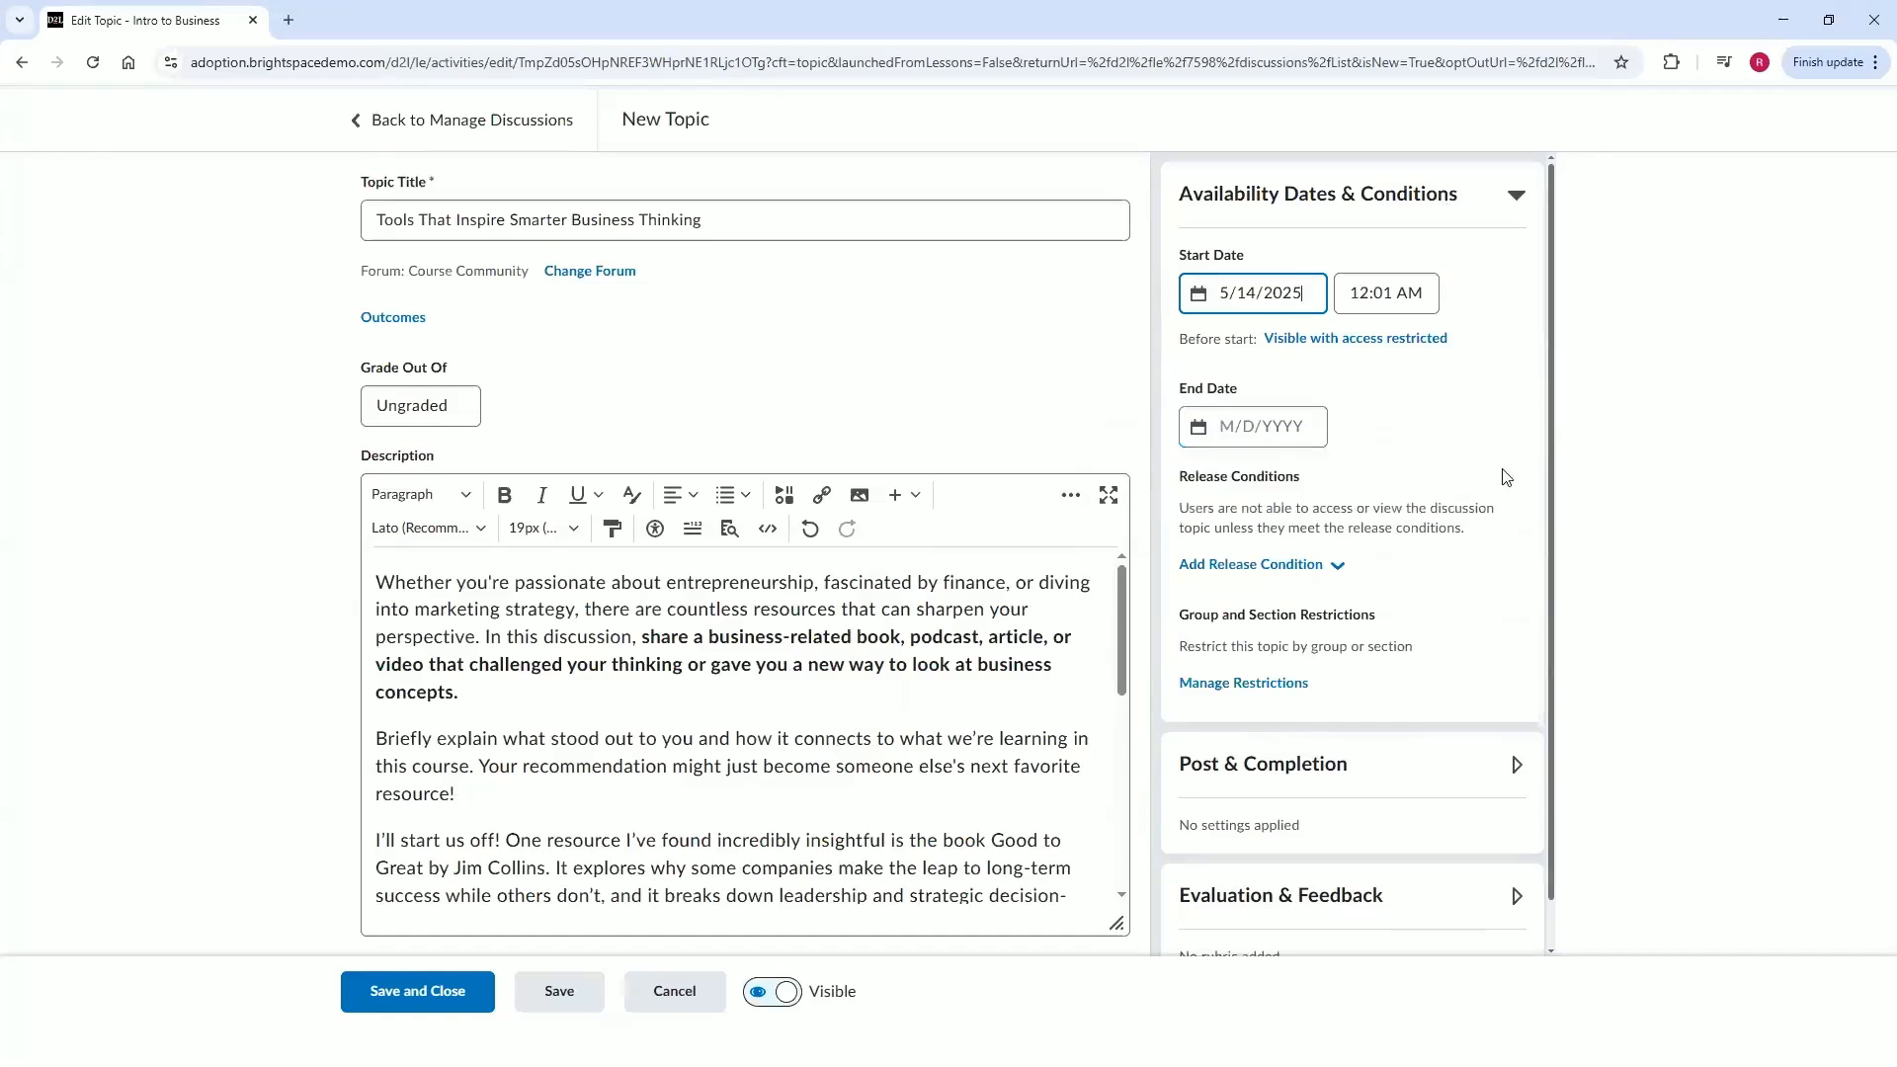
{"action": "scroll", "coordinate": [1506, 477], "scroll_direction": "down", "scroll_amount": 1}
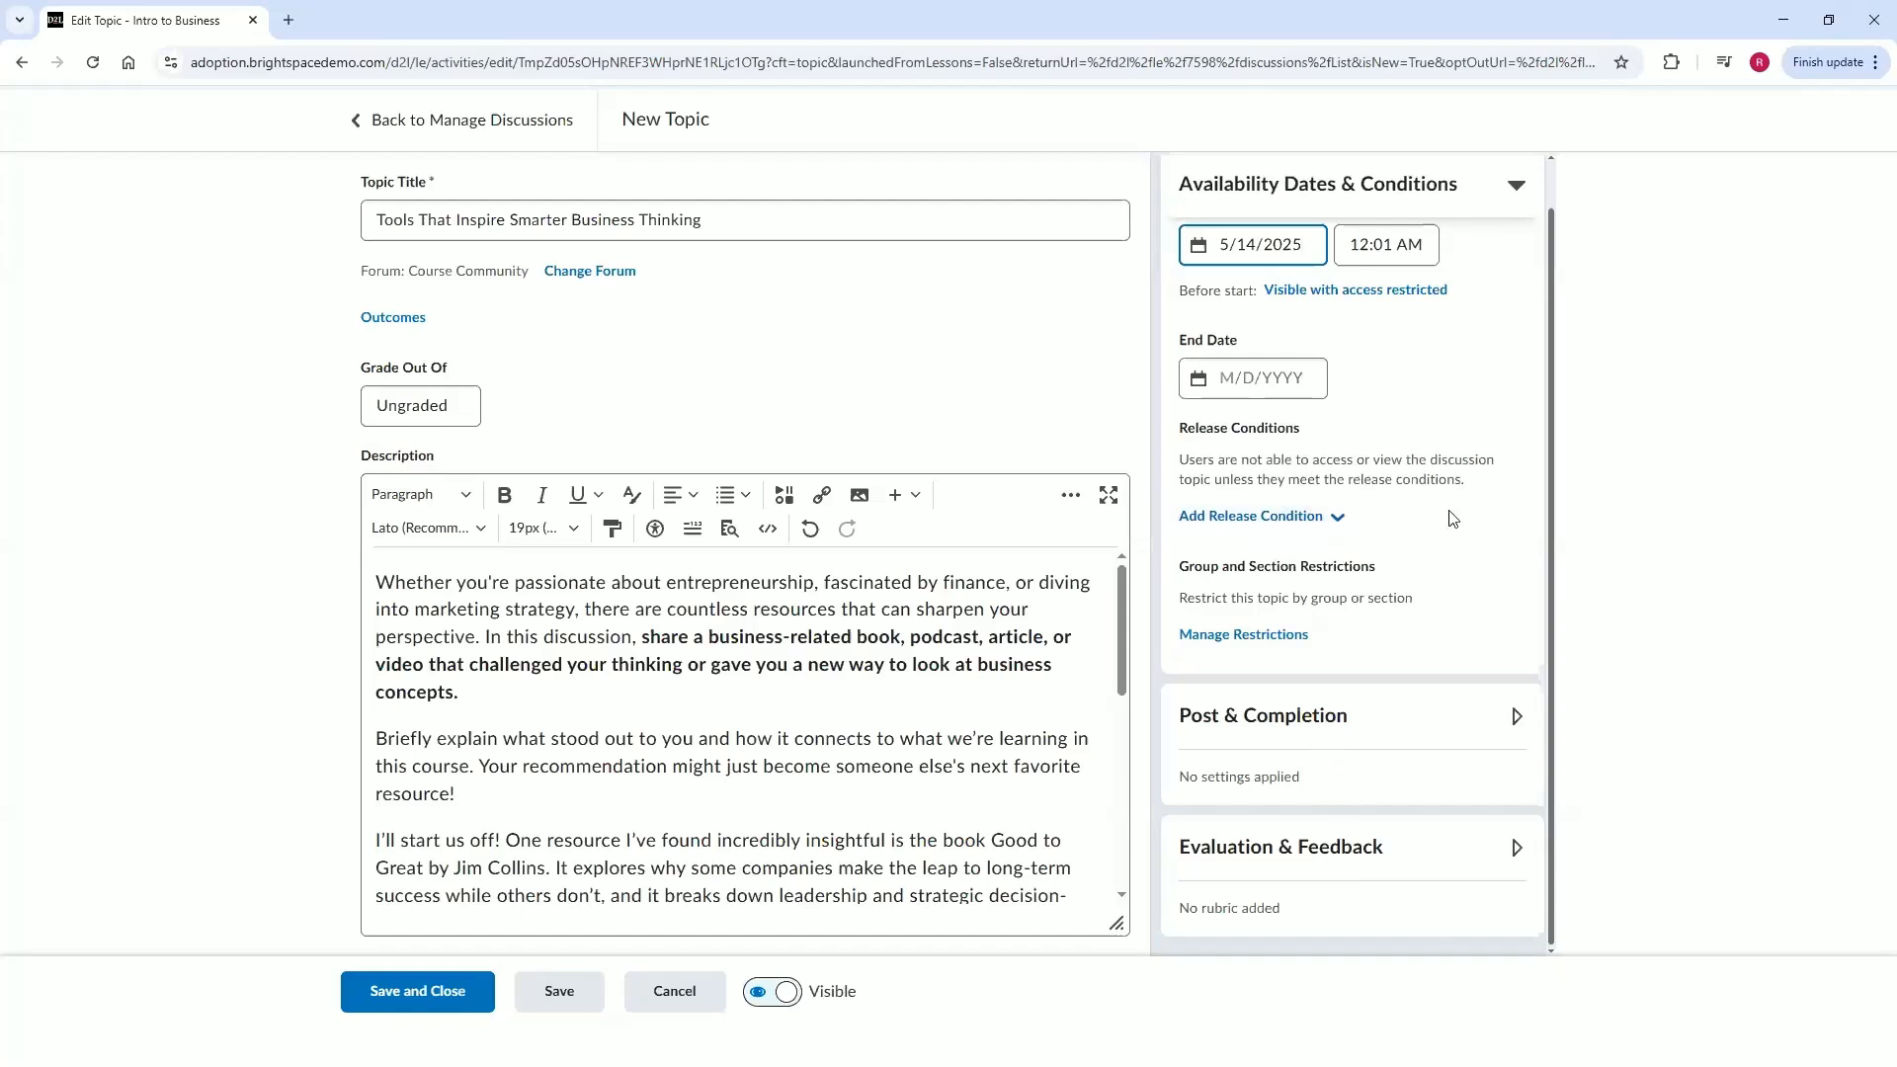
{"action": "left_click", "coordinate": [1507, 193]}
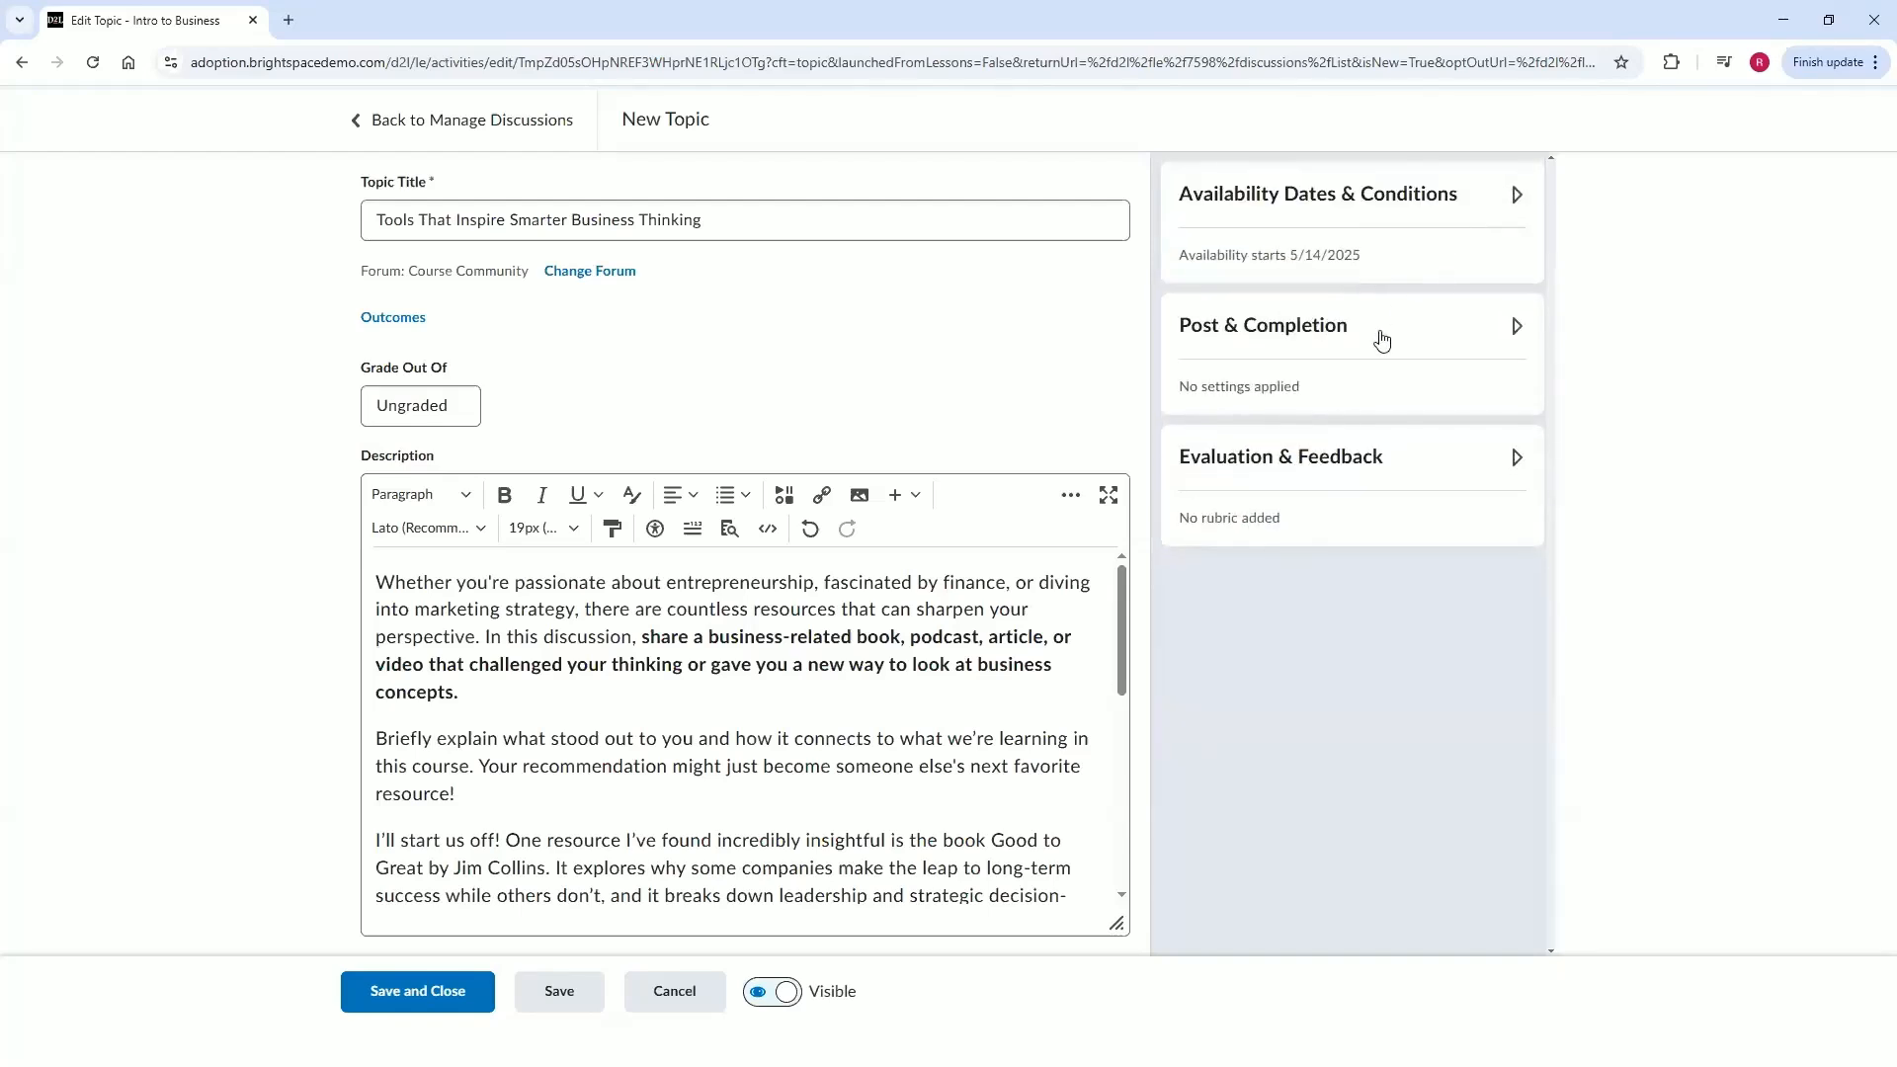
Review the Post & Completion options and the rubric choices under Evaluation & Feedback.
{"action": "left_click", "coordinate": [1383, 338]}
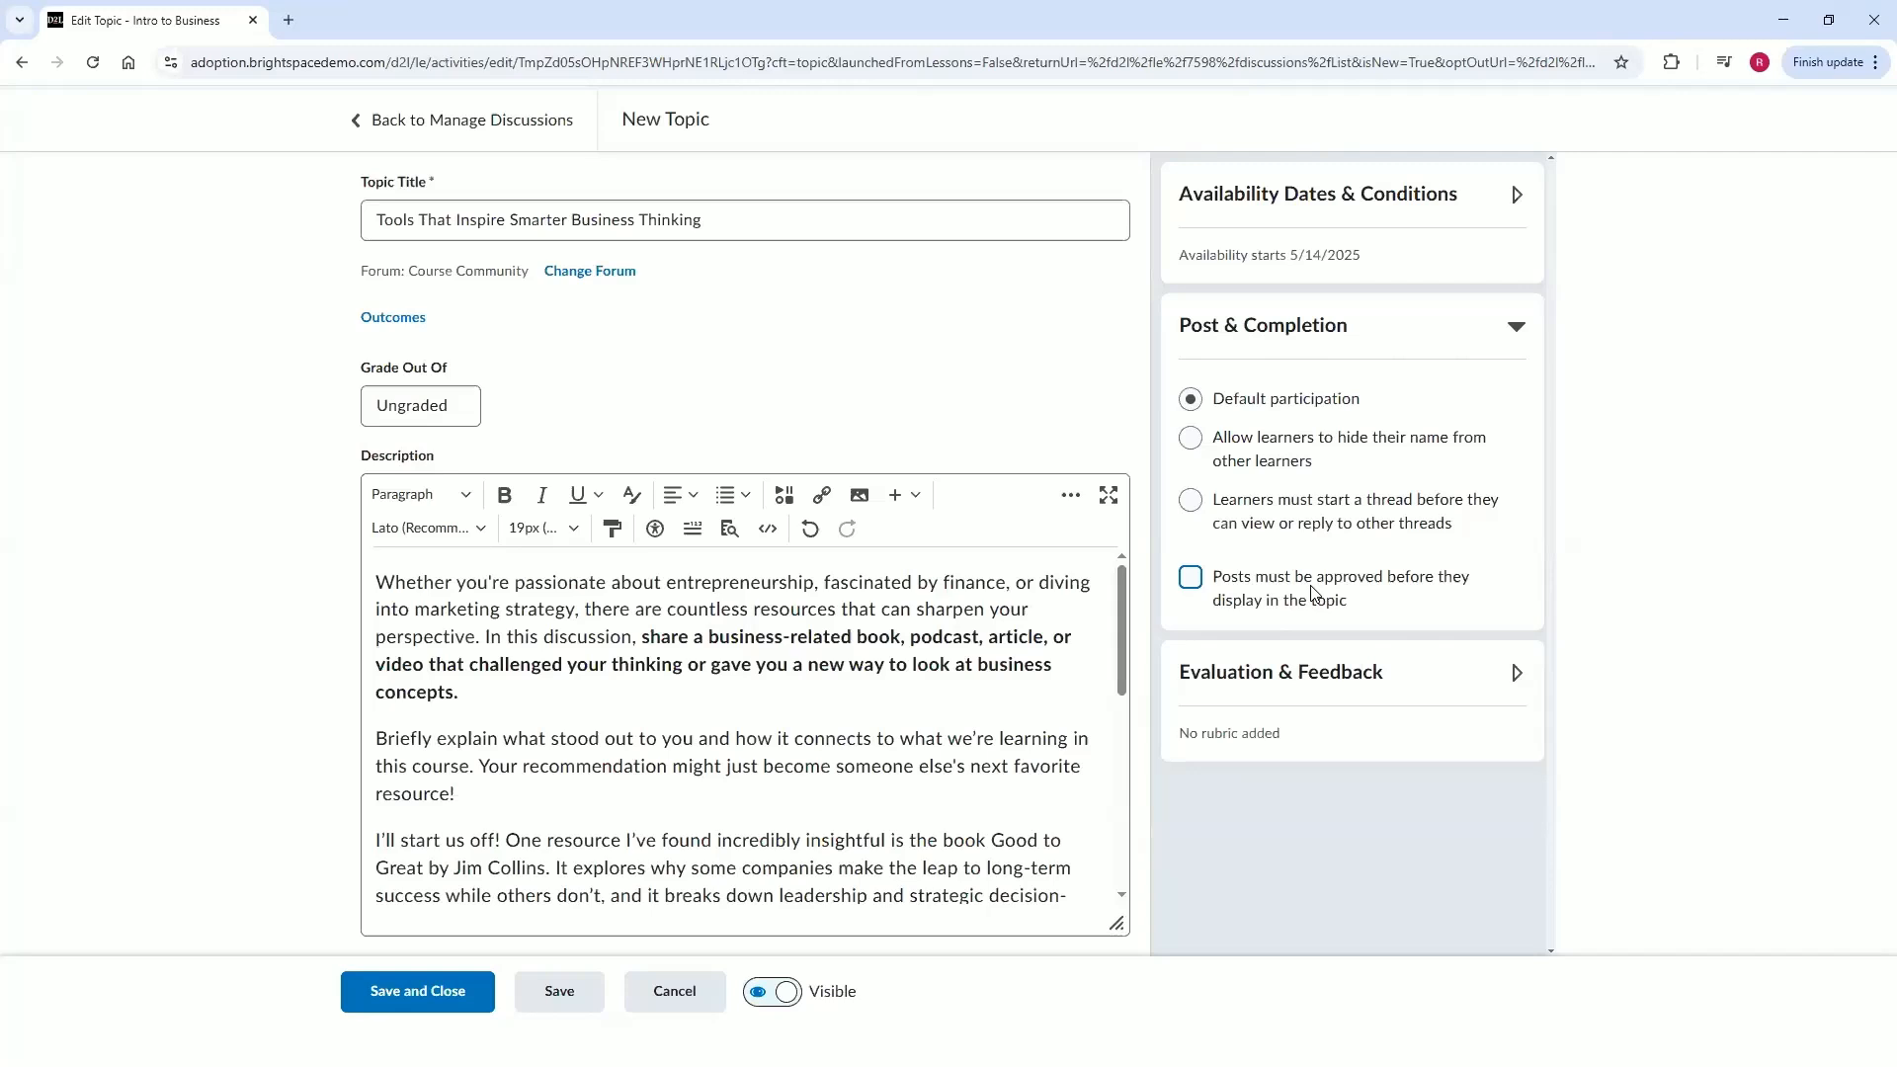
{"action": "left_click", "coordinate": [1514, 326]}
{"action": "left_click", "coordinate": [1519, 458]}
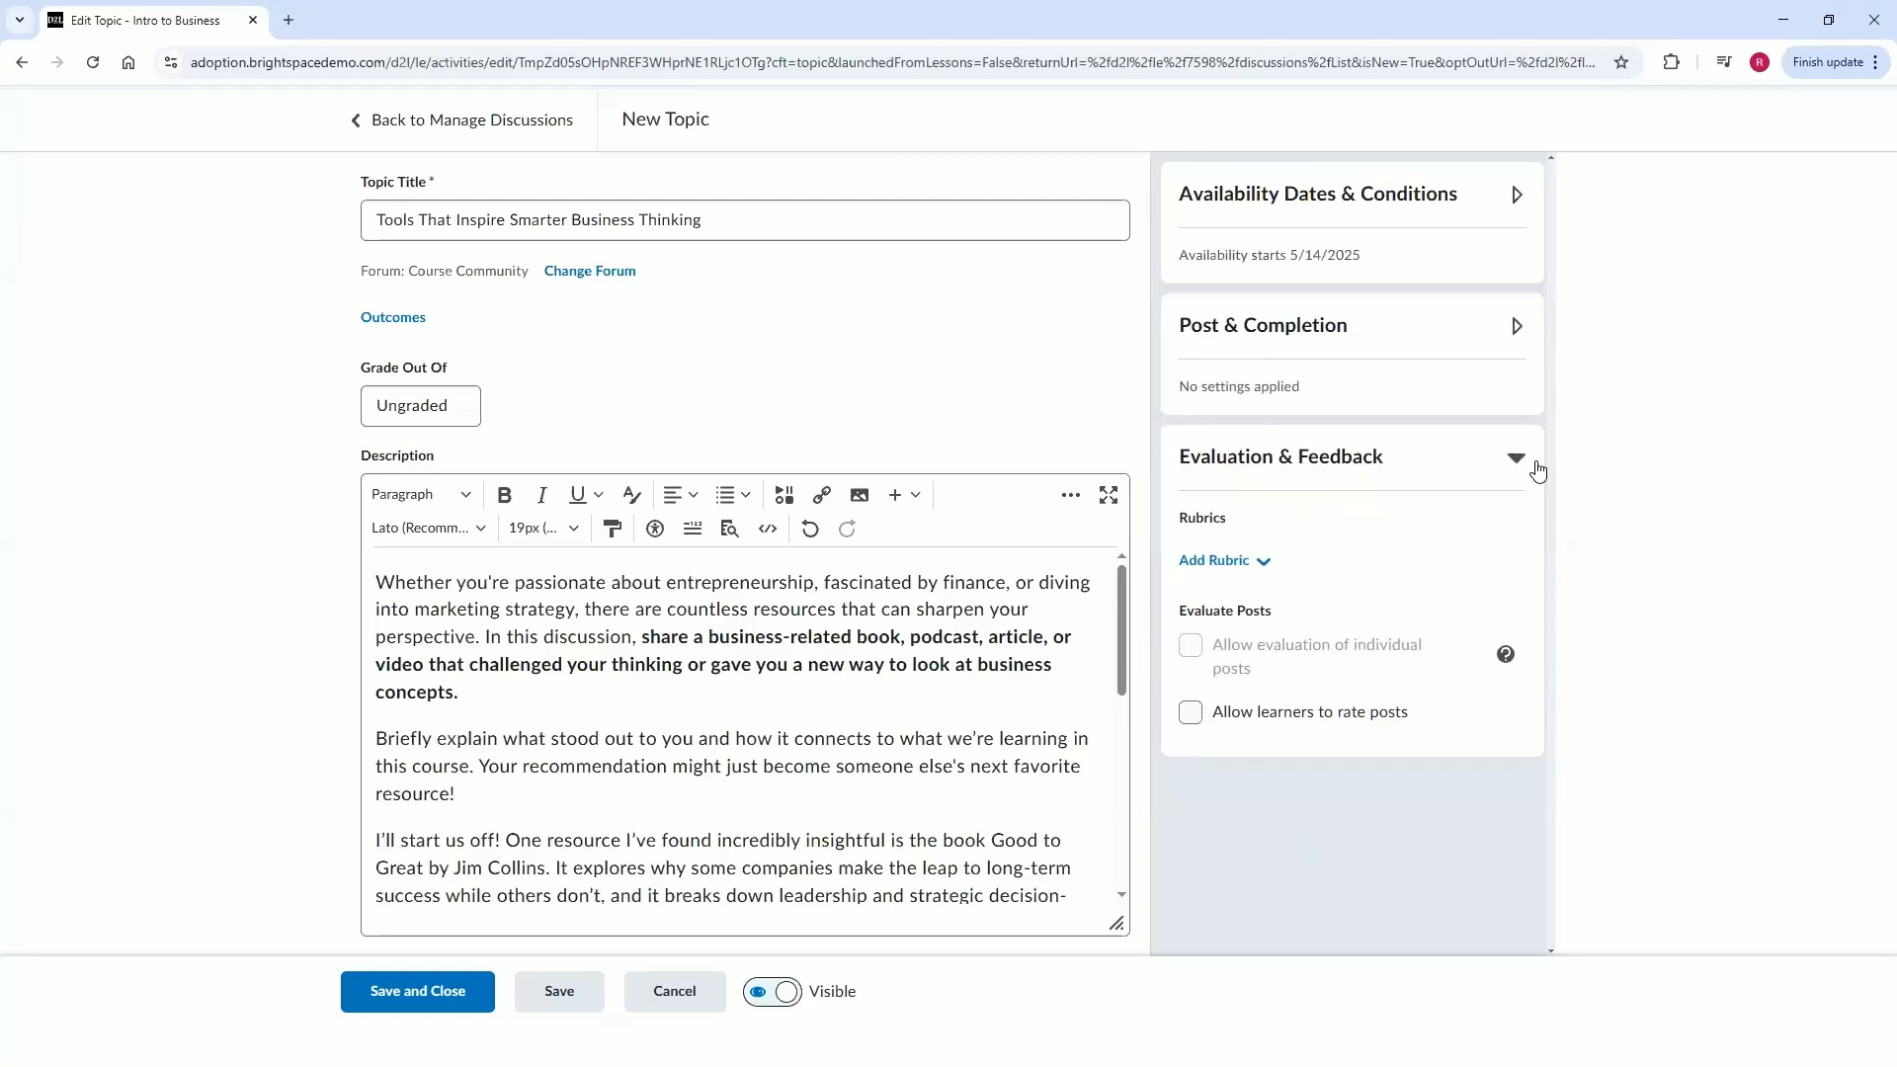
{"action": "left_click", "coordinate": [1207, 562]}
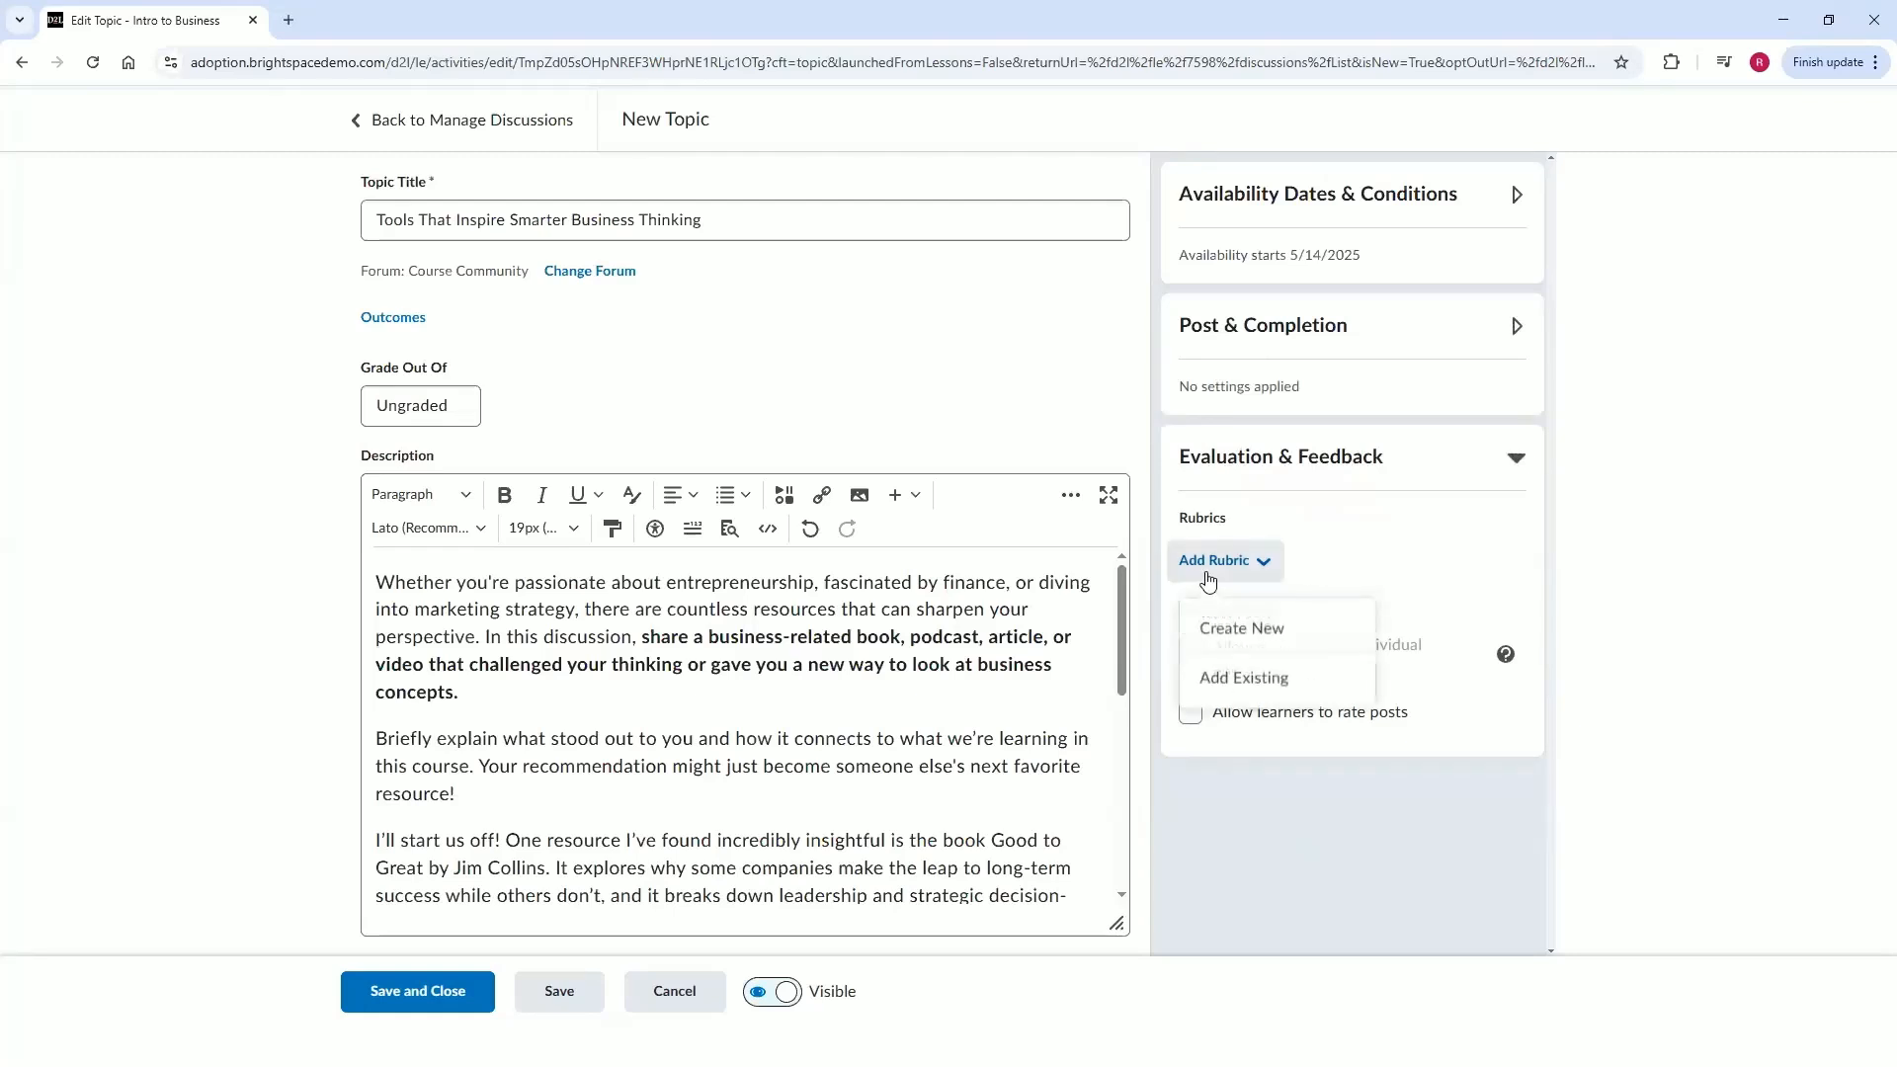
{"action": "left_click", "coordinate": [1208, 580]}
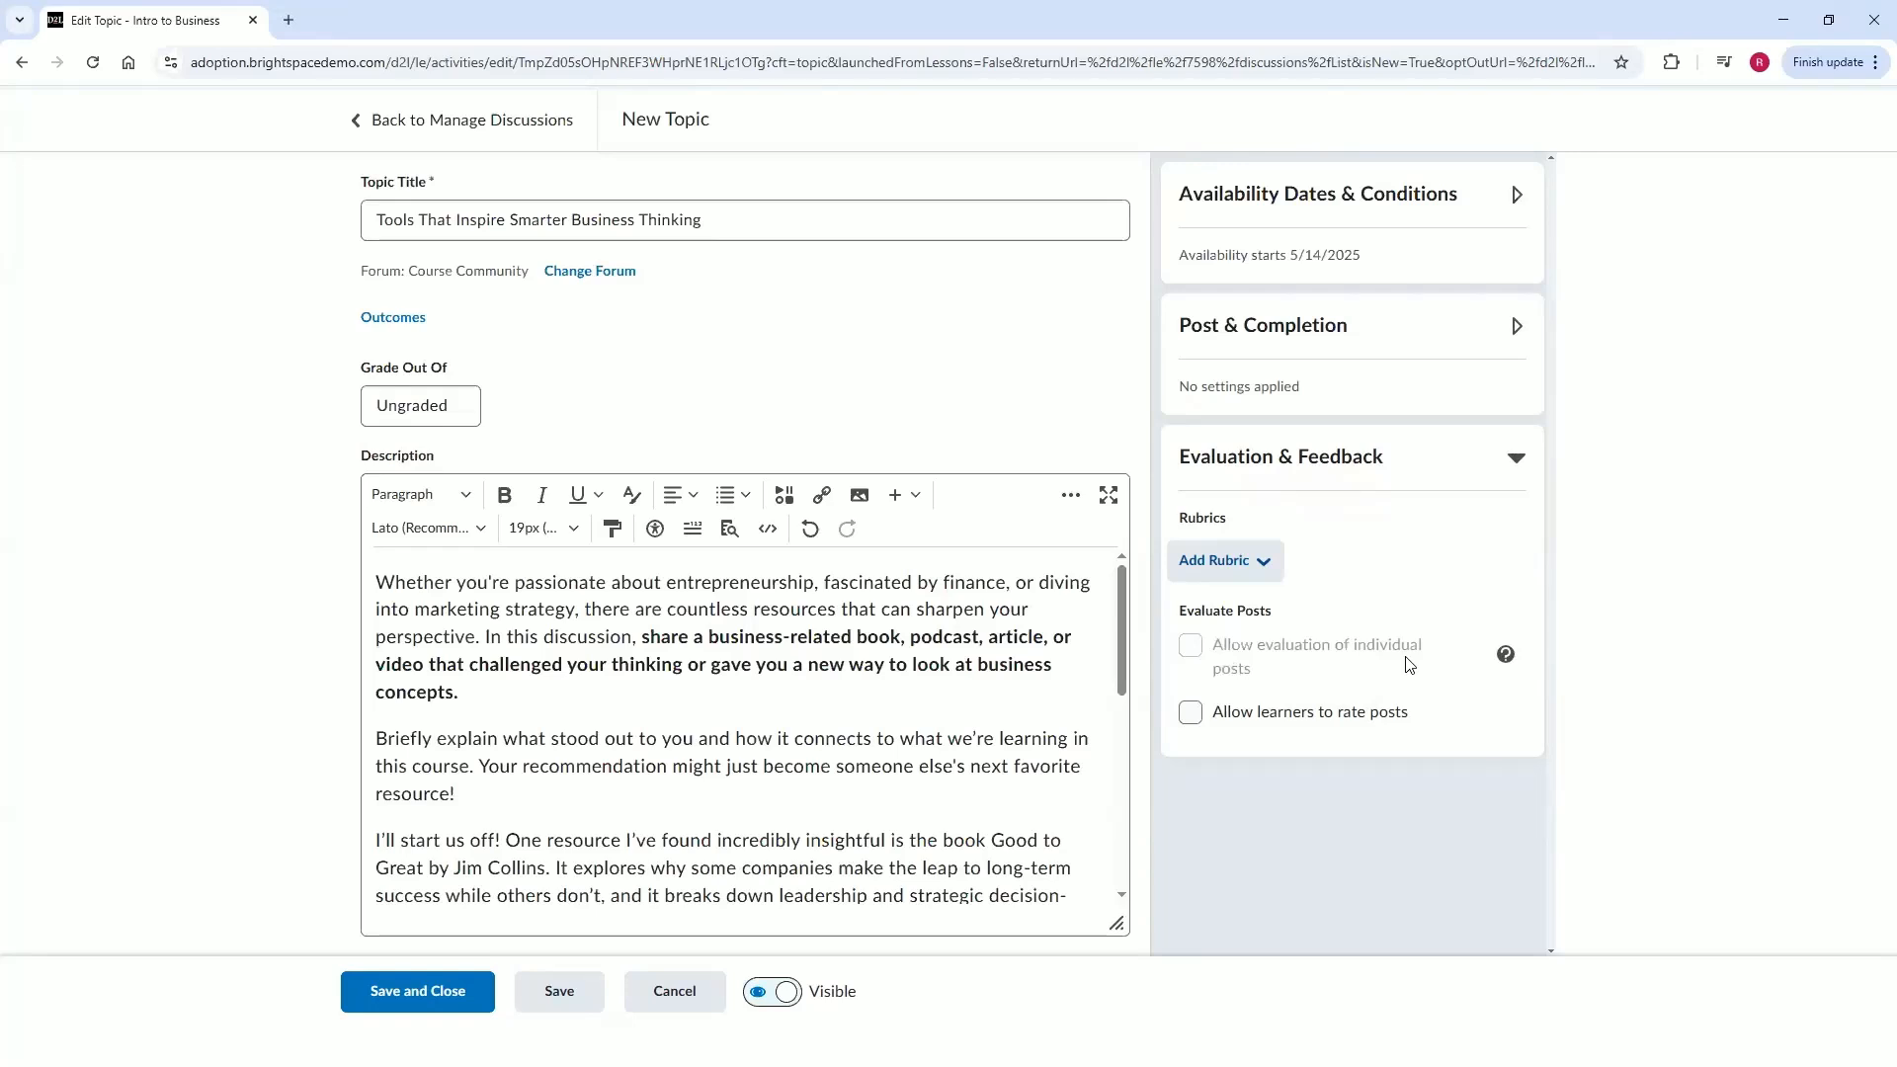
Allow learners to rate posts using Up Vote Only Rating, then save and close the topic.
{"action": "left_click", "coordinate": [459, 409]}
{"action": "left_click", "coordinate": [1294, 723]}
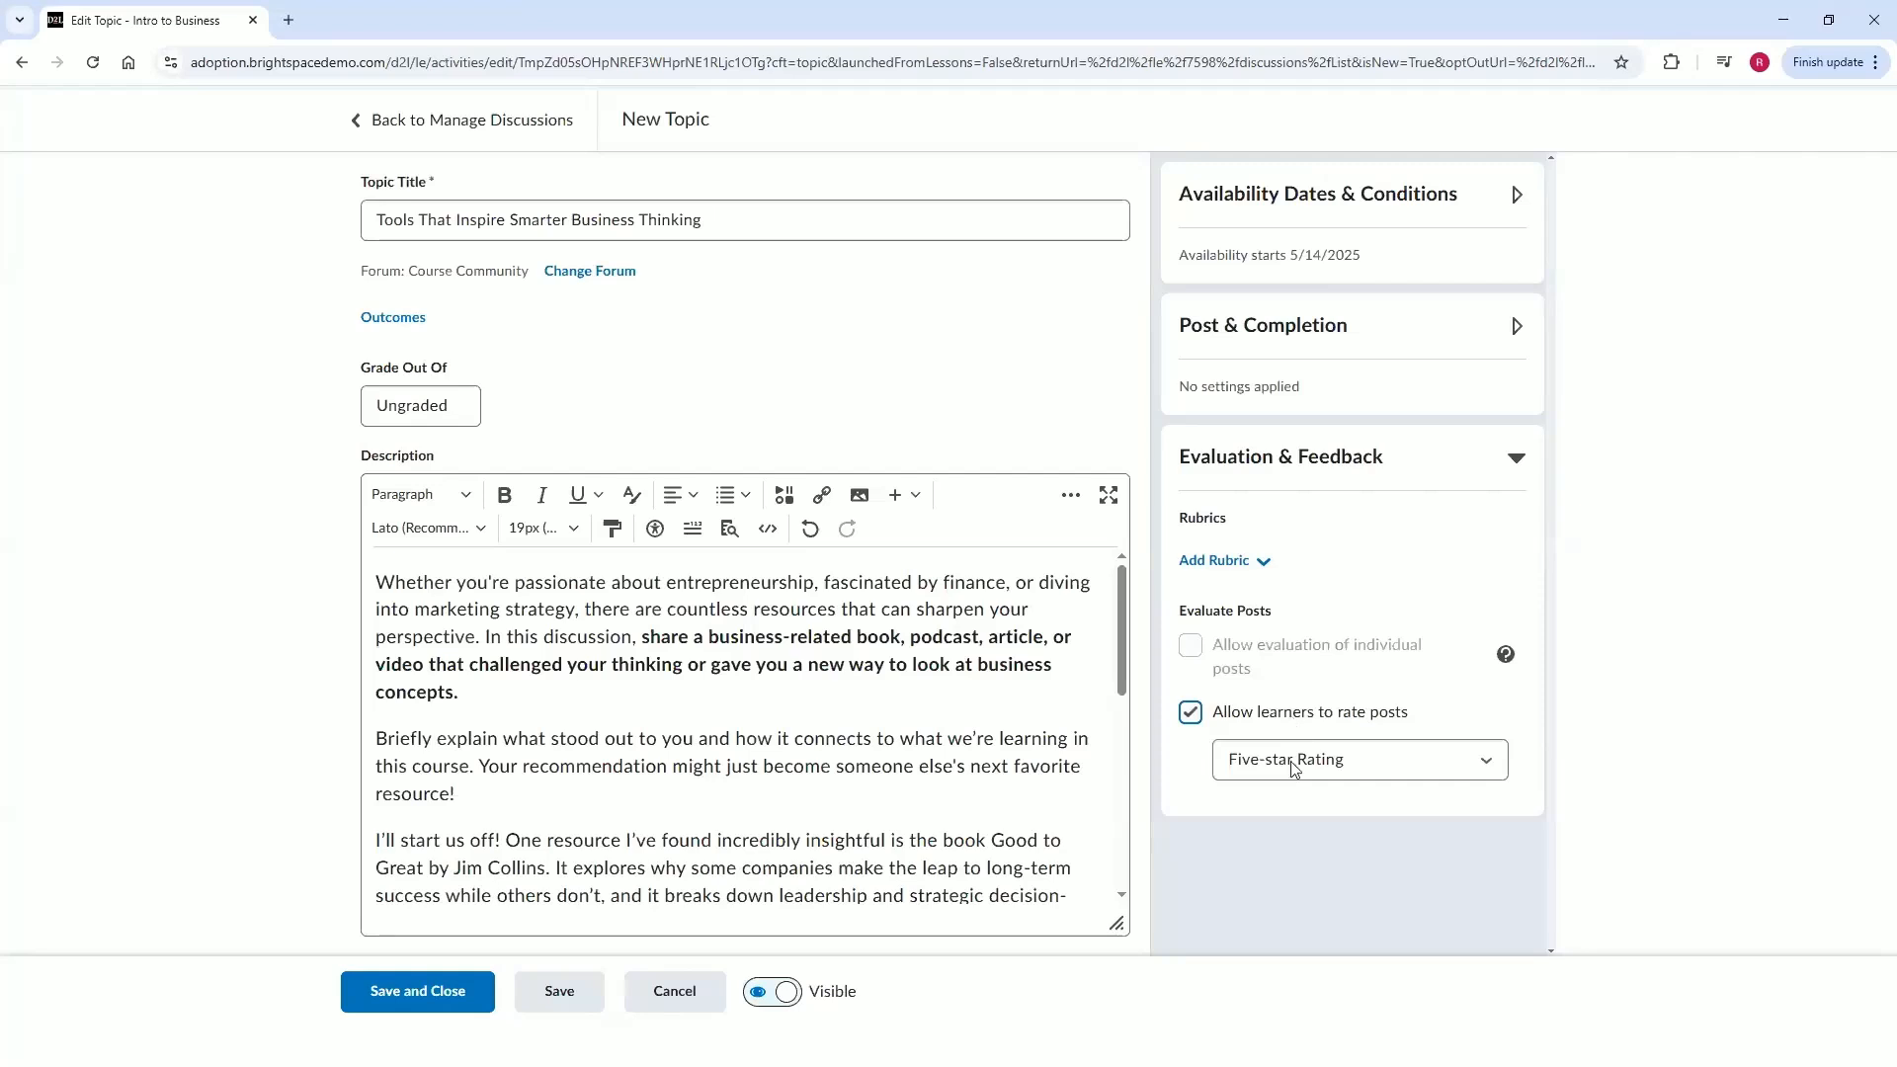
{"action": "left_click", "coordinate": [1296, 762]}
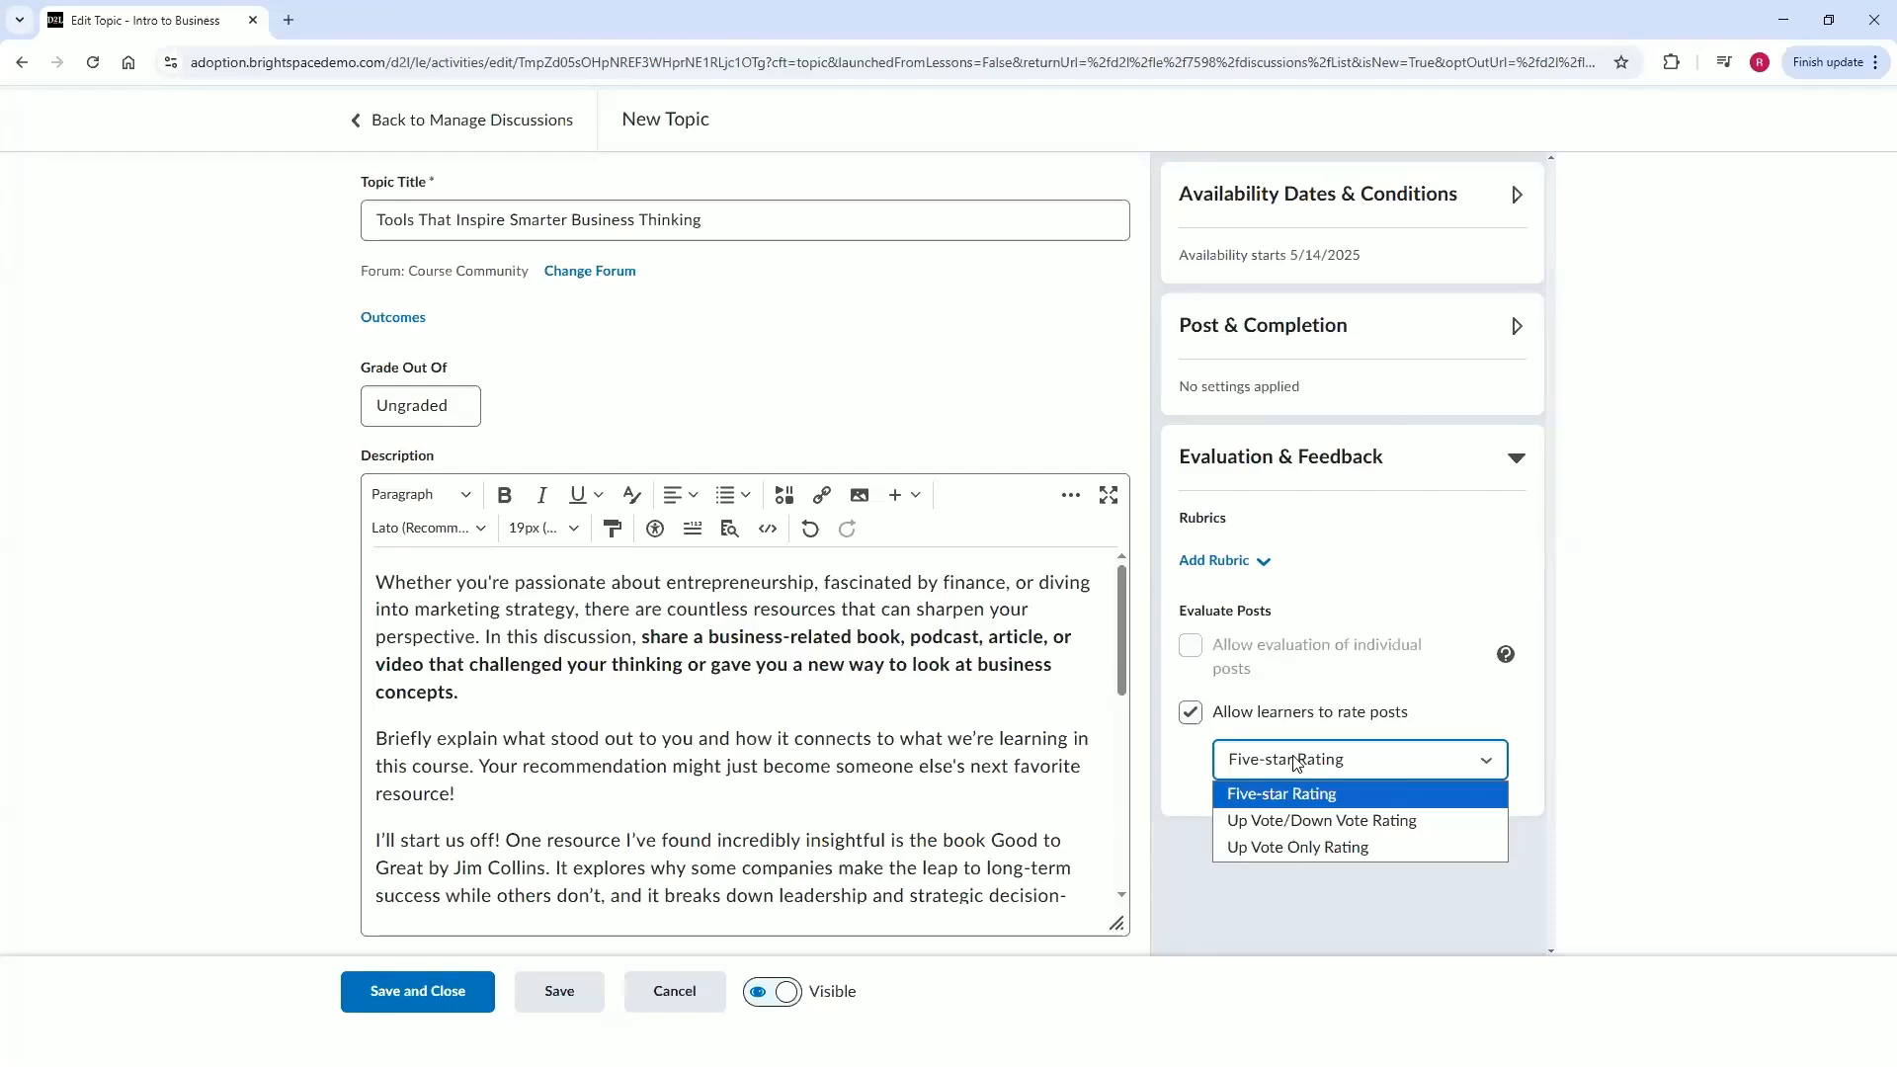
{"action": "left_click", "coordinate": [1288, 849]}
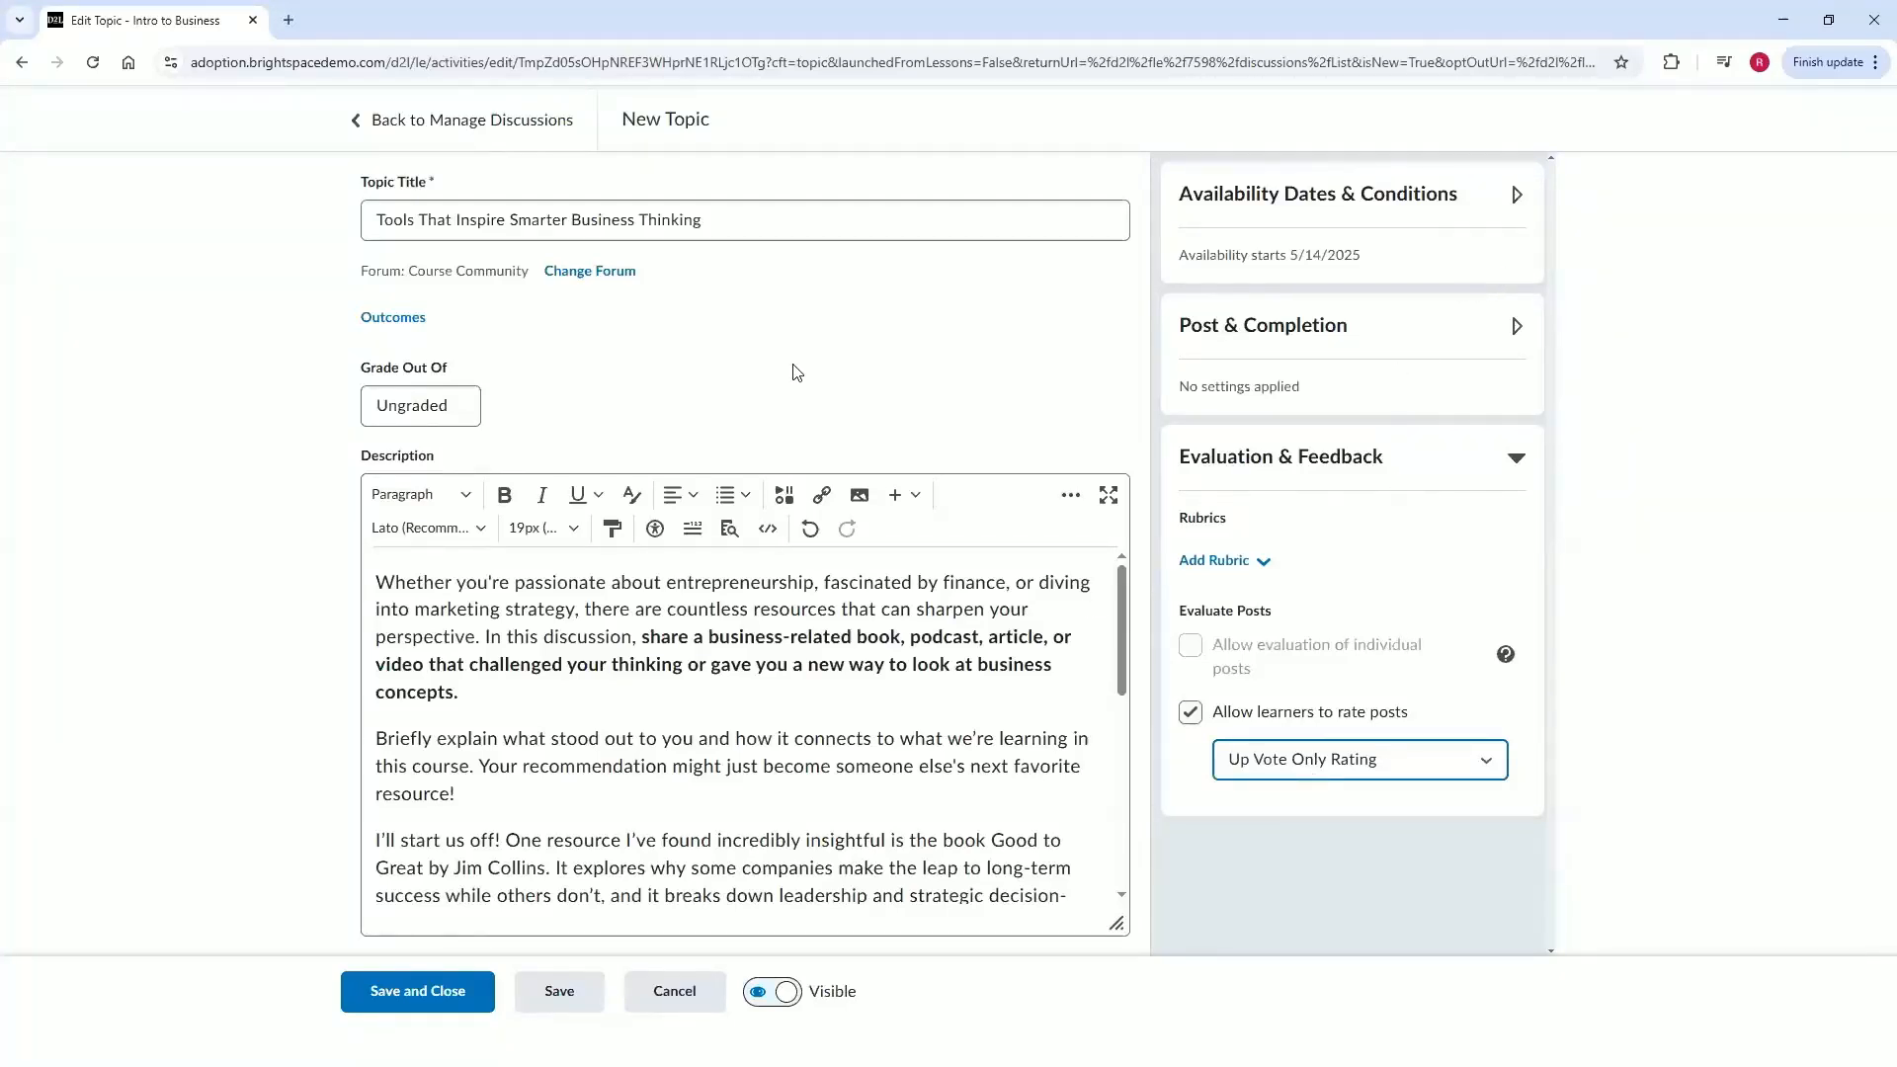
{"action": "left_click", "coordinate": [442, 996]}
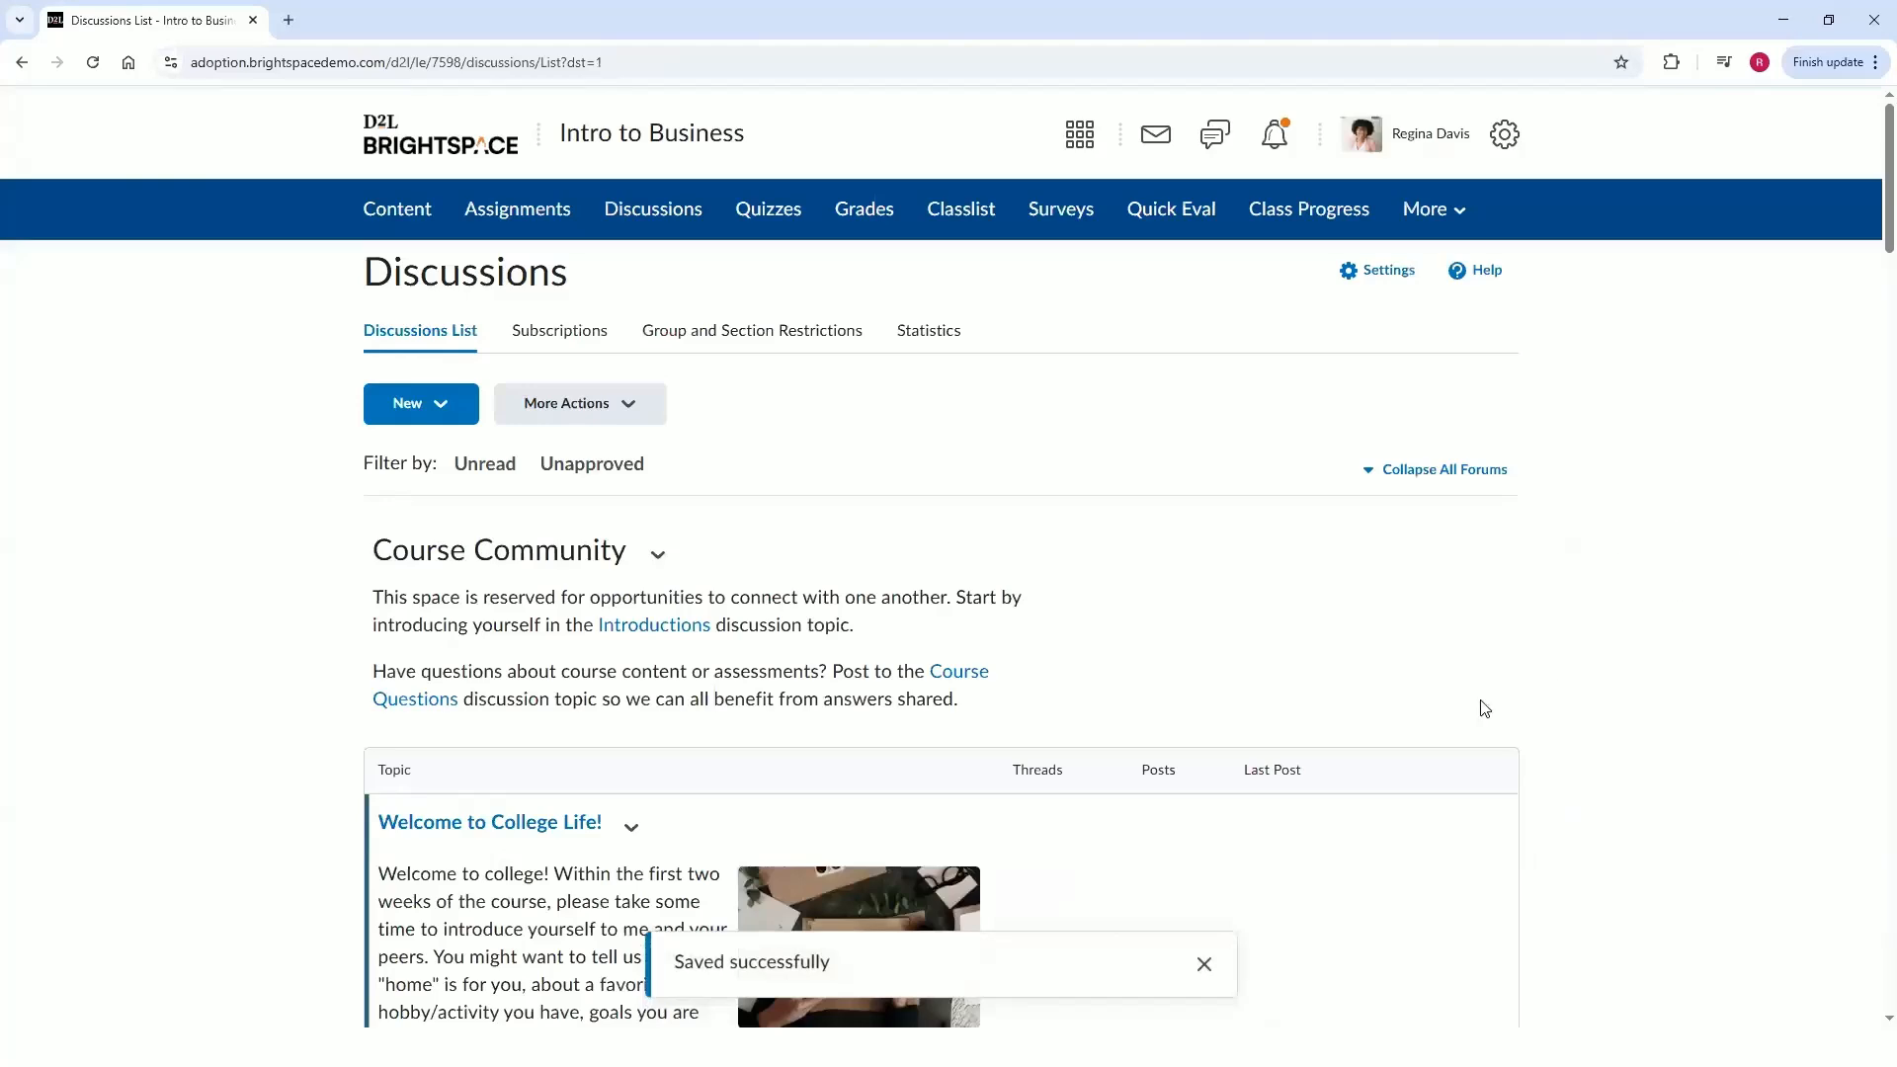
Scroll through the discussions list to review the new topic as published.
{"action": "scroll", "coordinate": [1307, 715], "scroll_direction": "down", "scroll_amount": 1}
{"action": "scroll", "coordinate": [1307, 715], "scroll_direction": "down", "scroll_amount": 10}
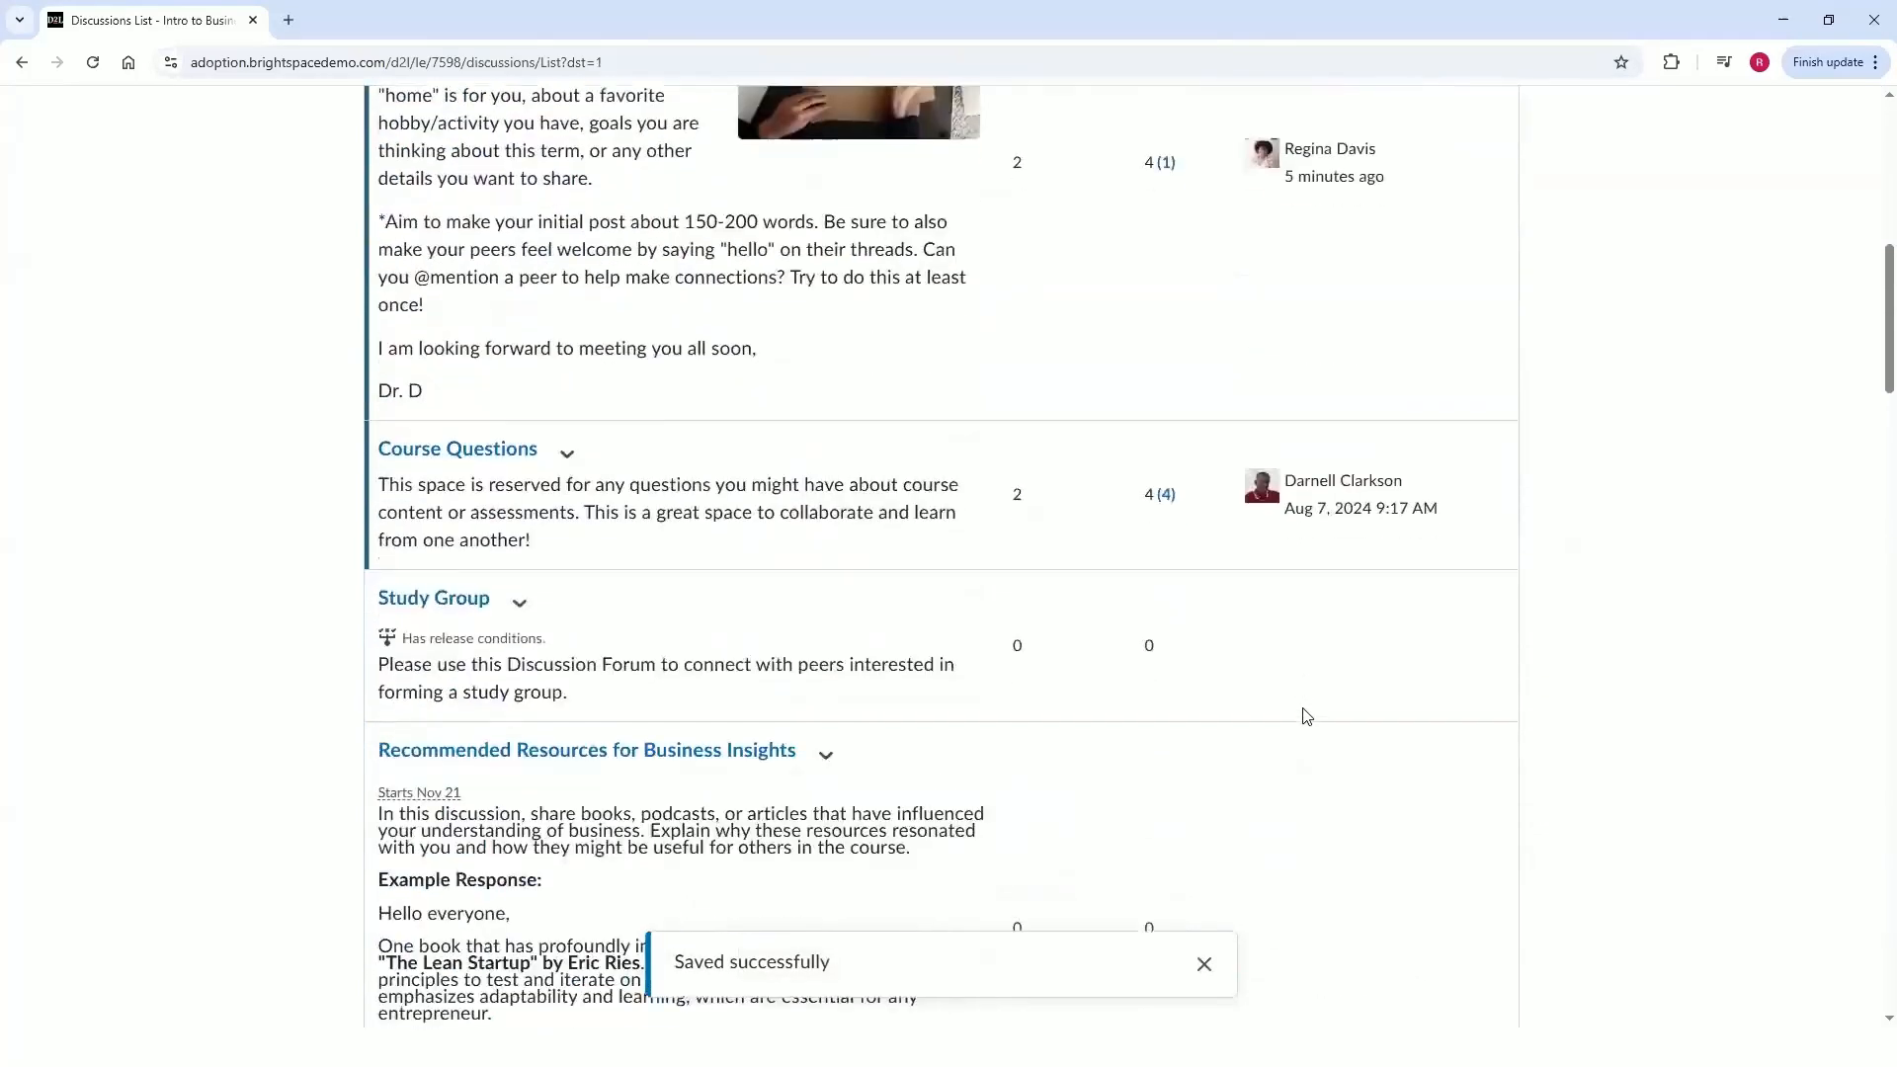
{"action": "scroll", "coordinate": [740, 583], "scroll_direction": "down", "scroll_amount": 3}
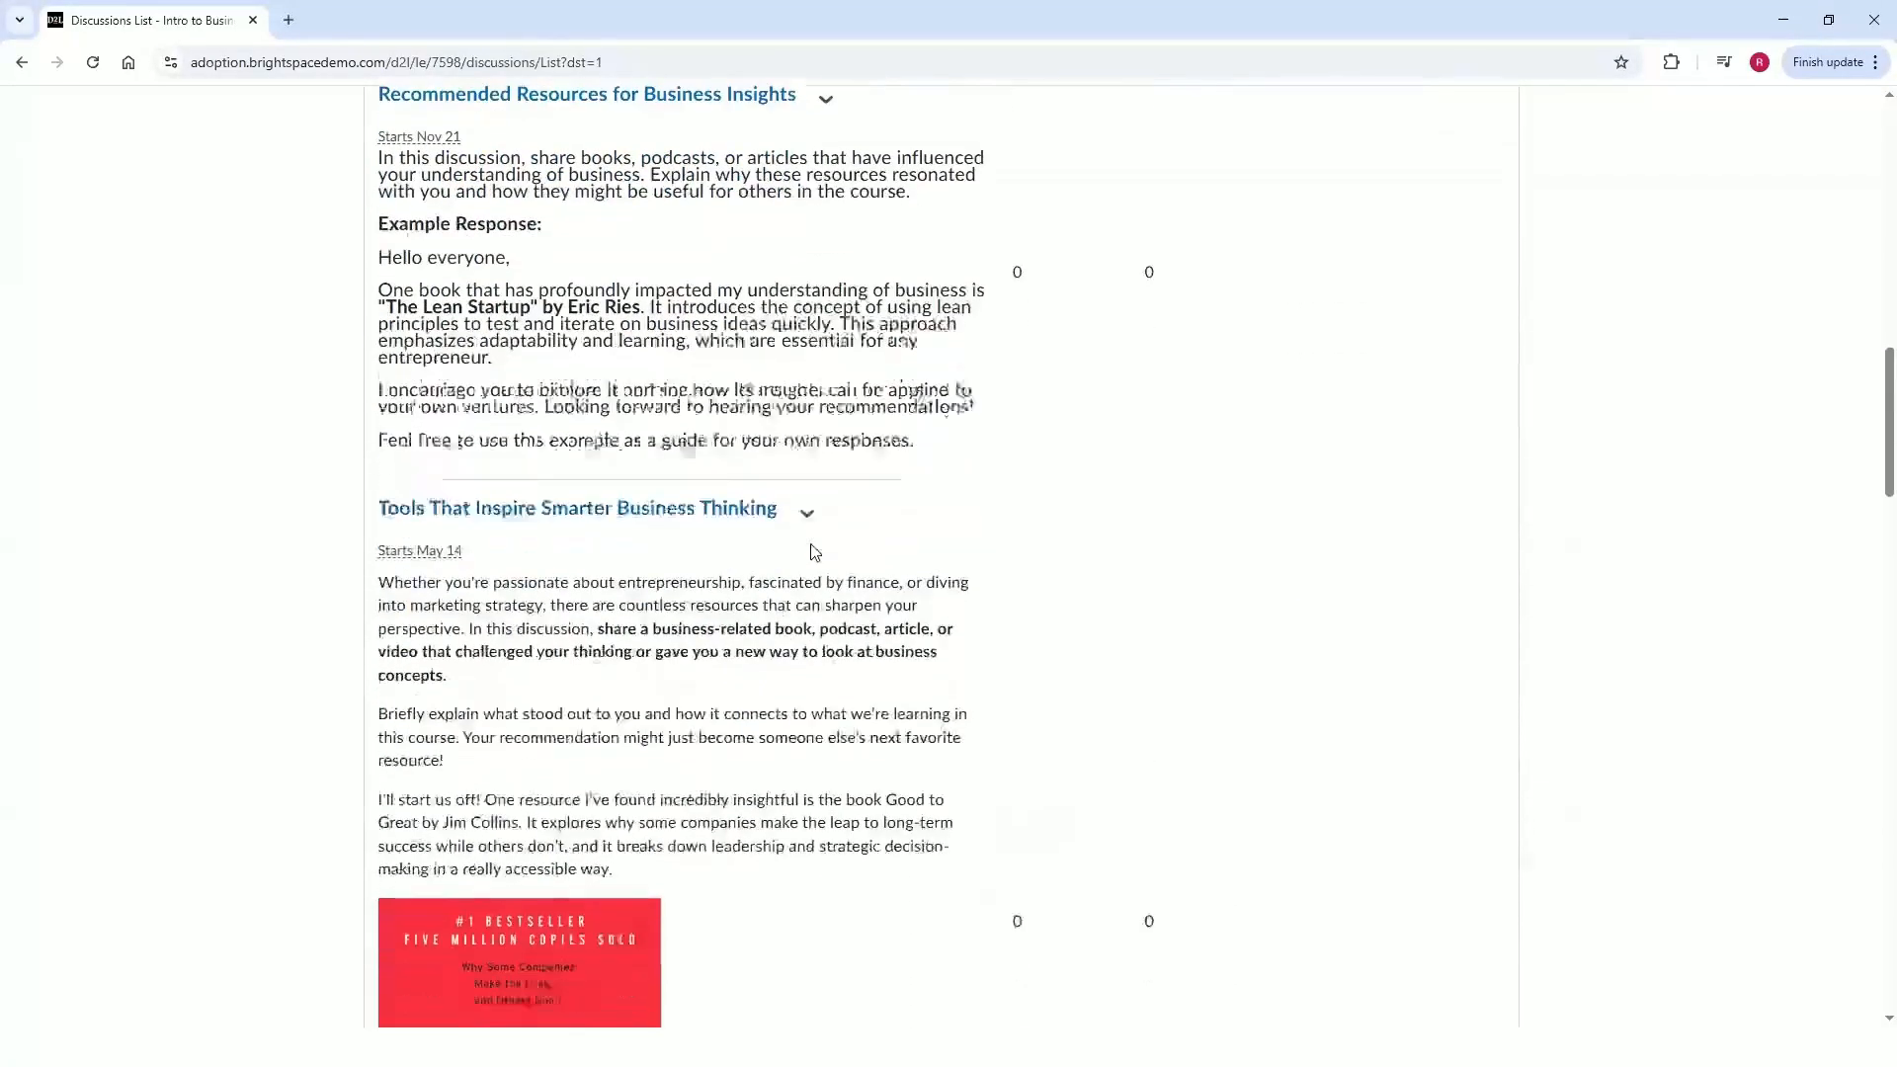
{"action": "scroll", "coordinate": [910, 660], "scroll_direction": "down", "scroll_amount": 2}
{"action": "scroll", "coordinate": [911, 660], "scroll_direction": "up", "scroll_amount": 1}
{"action": "scroll", "coordinate": [911, 660], "scroll_direction": "up", "scroll_amount": 10}
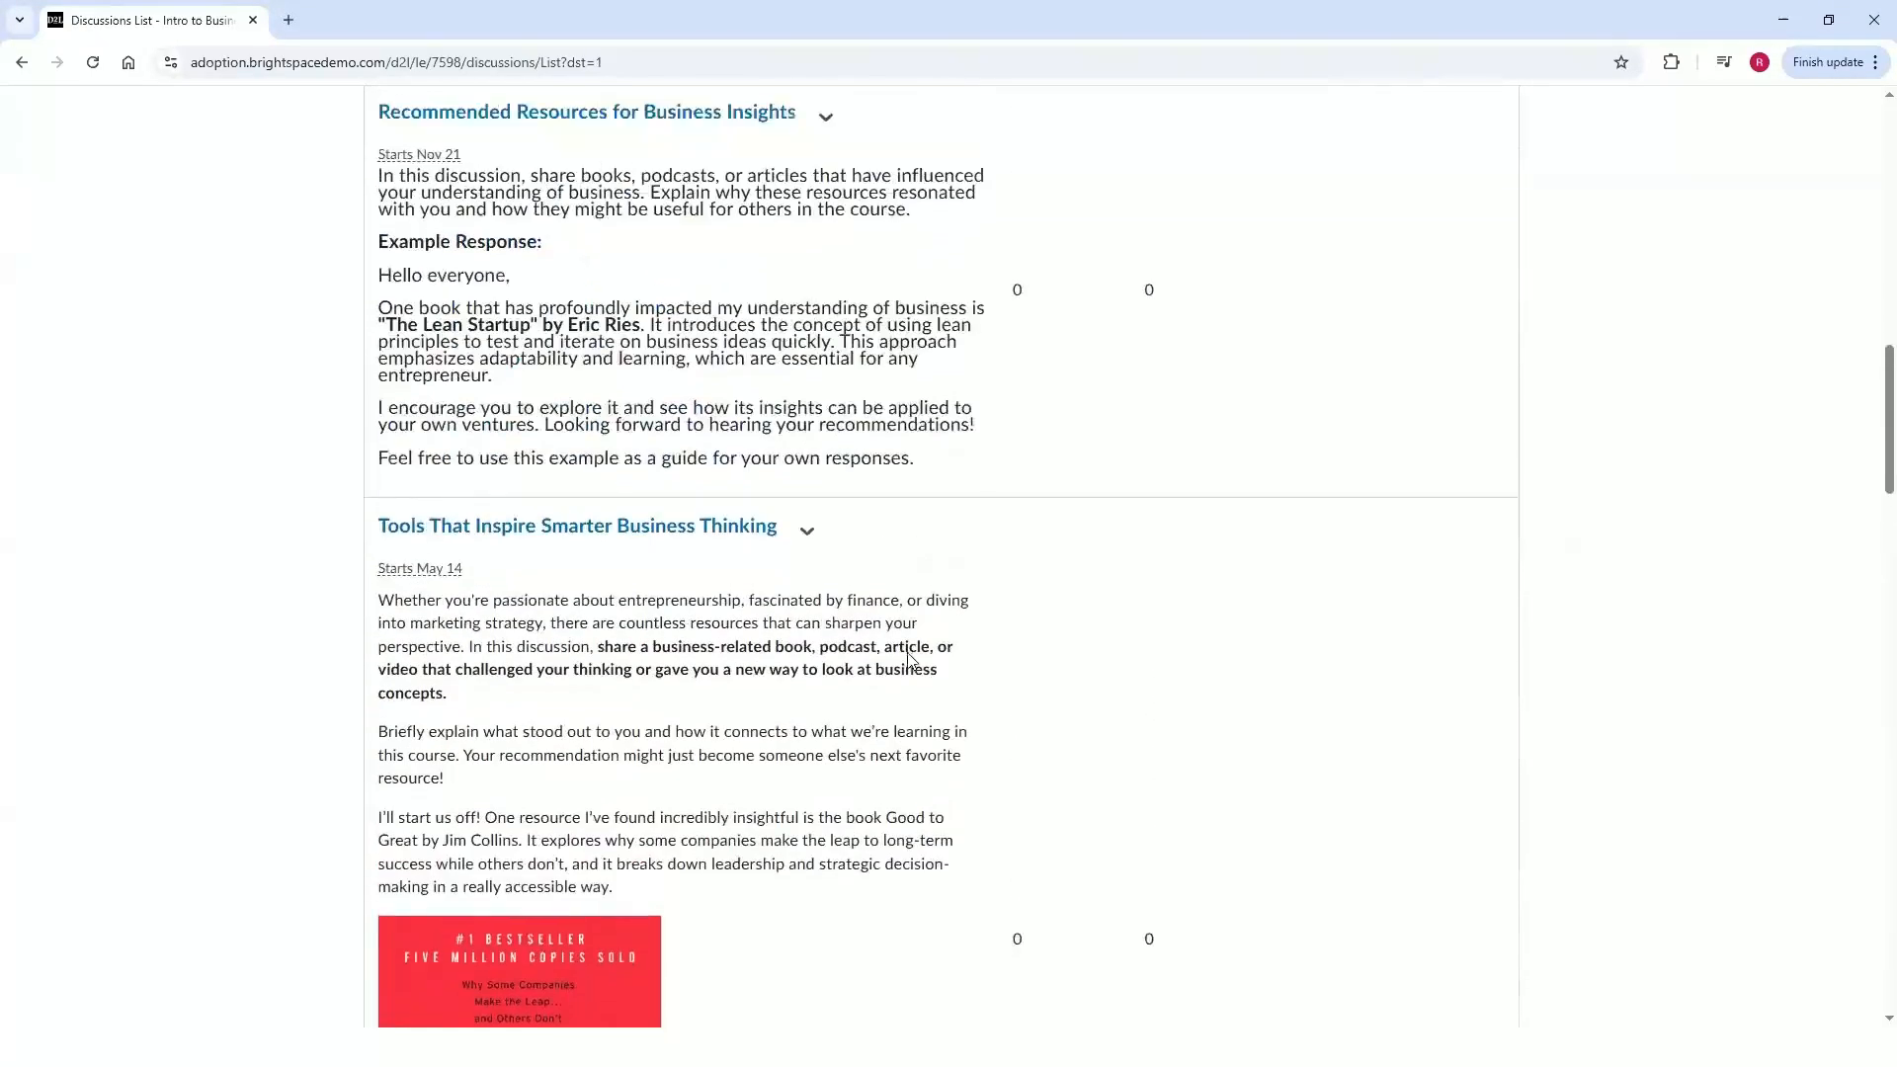
{"action": "scroll", "coordinate": [751, 498], "scroll_direction": "up", "scroll_amount": 2}
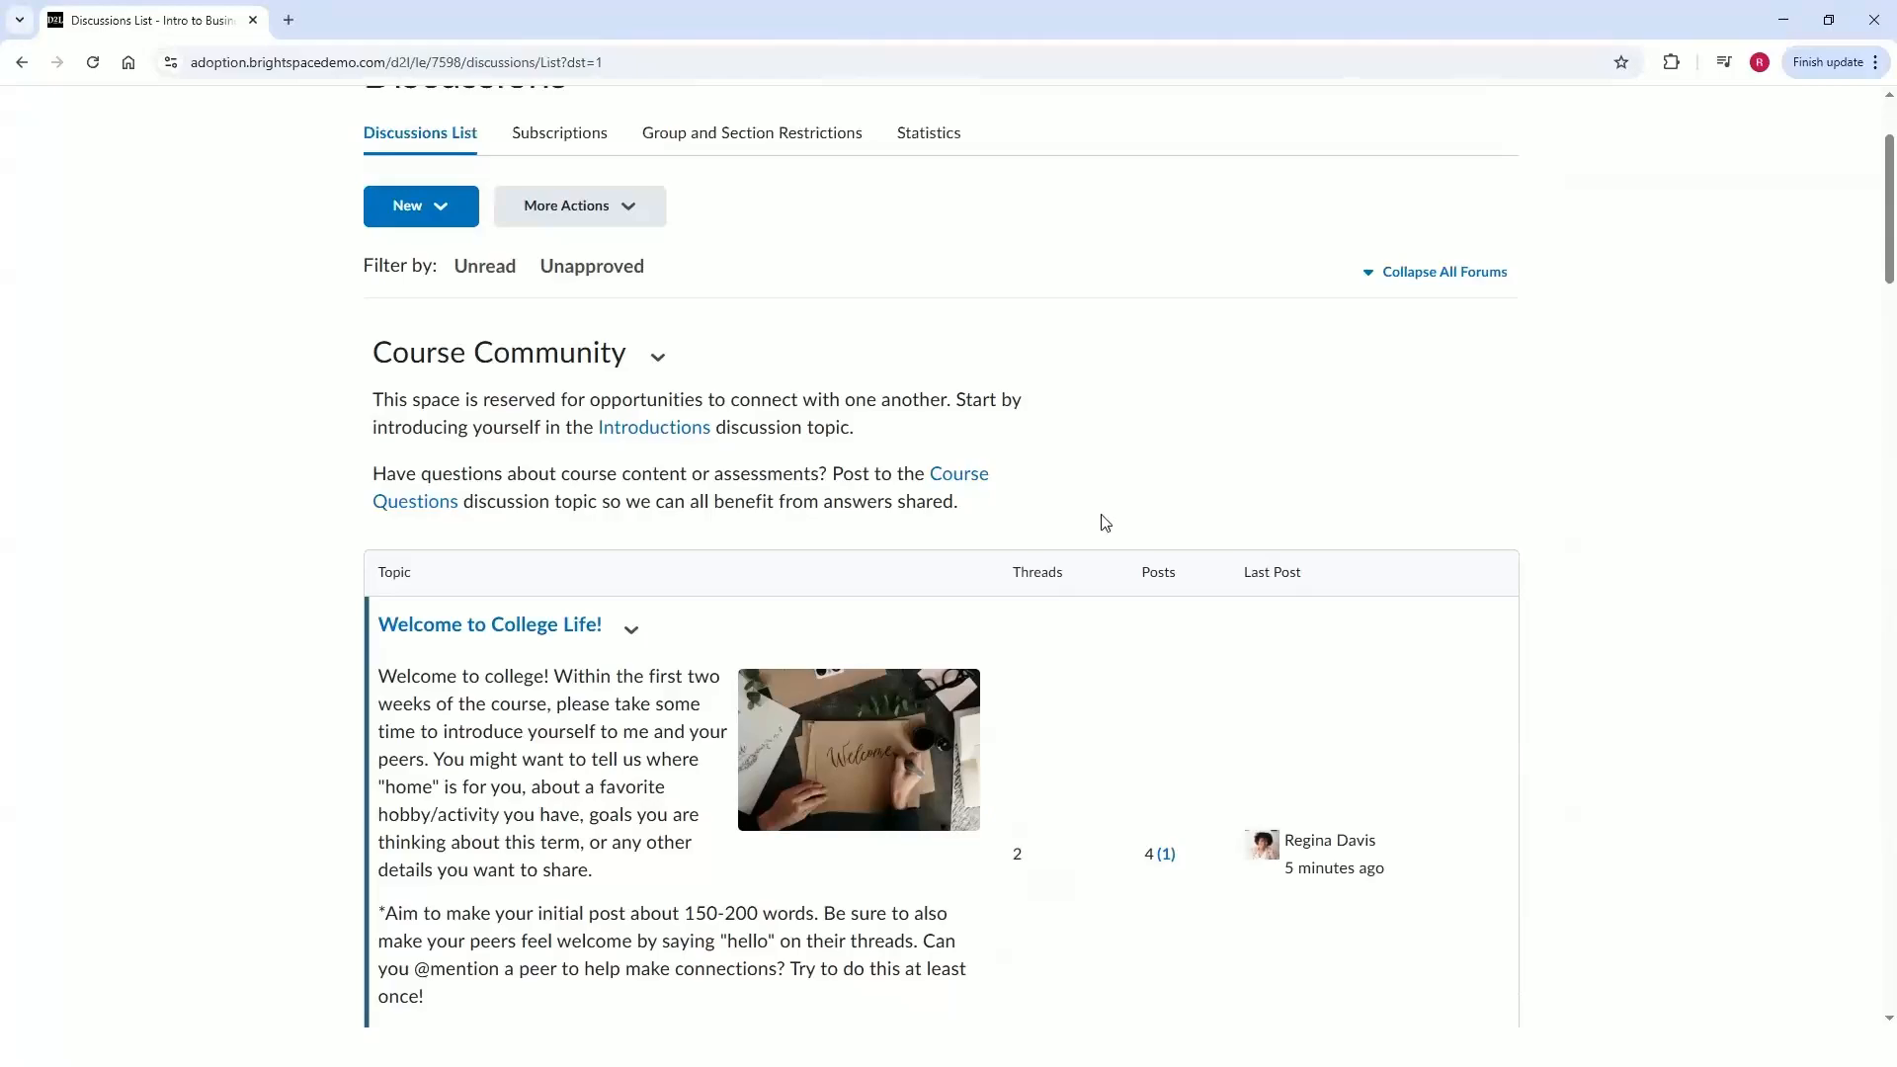
Open The Ethics and Economics of AI in Business: Opportunity or Risk? topic for editing.
{"action": "scroll", "coordinate": [1104, 522], "scroll_direction": "down", "scroll_amount": 20}
{"action": "scroll", "coordinate": [1104, 522], "scroll_direction": "down", "scroll_amount": 15}
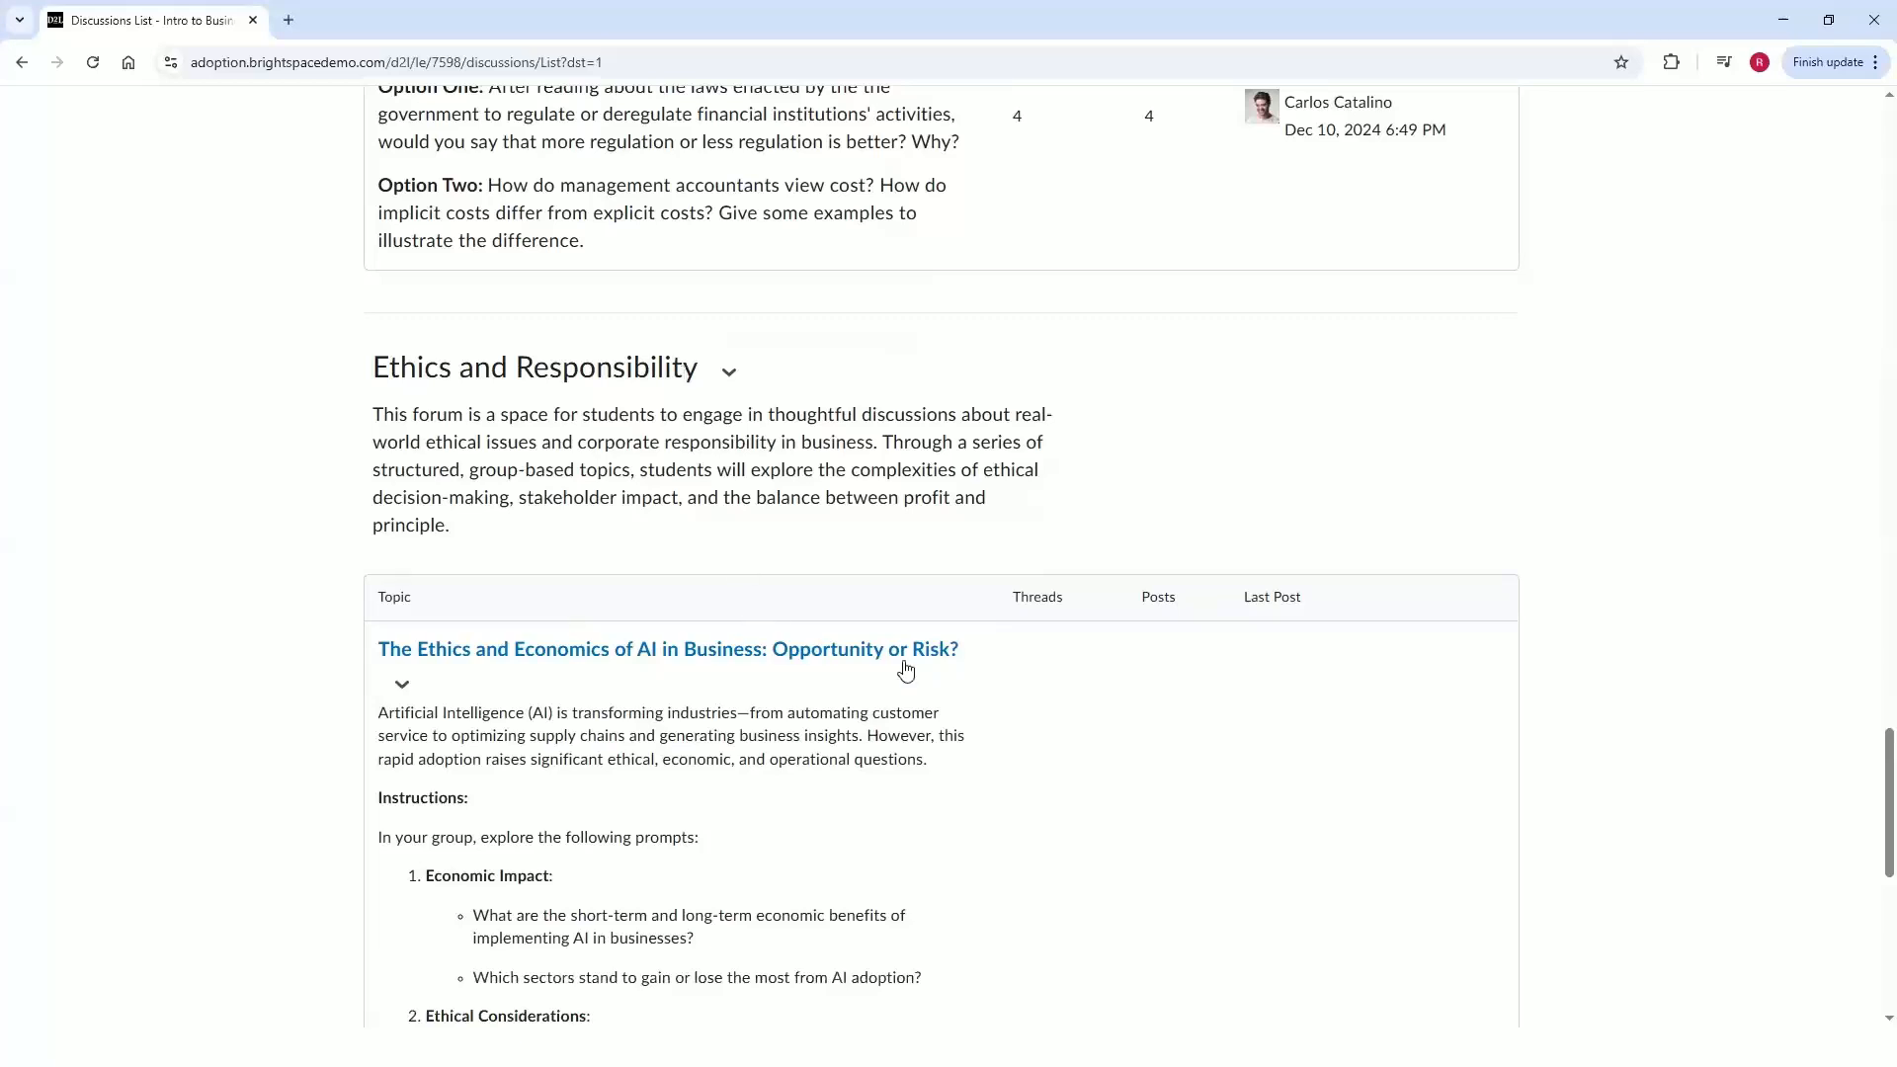
{"action": "left_click", "coordinate": [413, 697]}
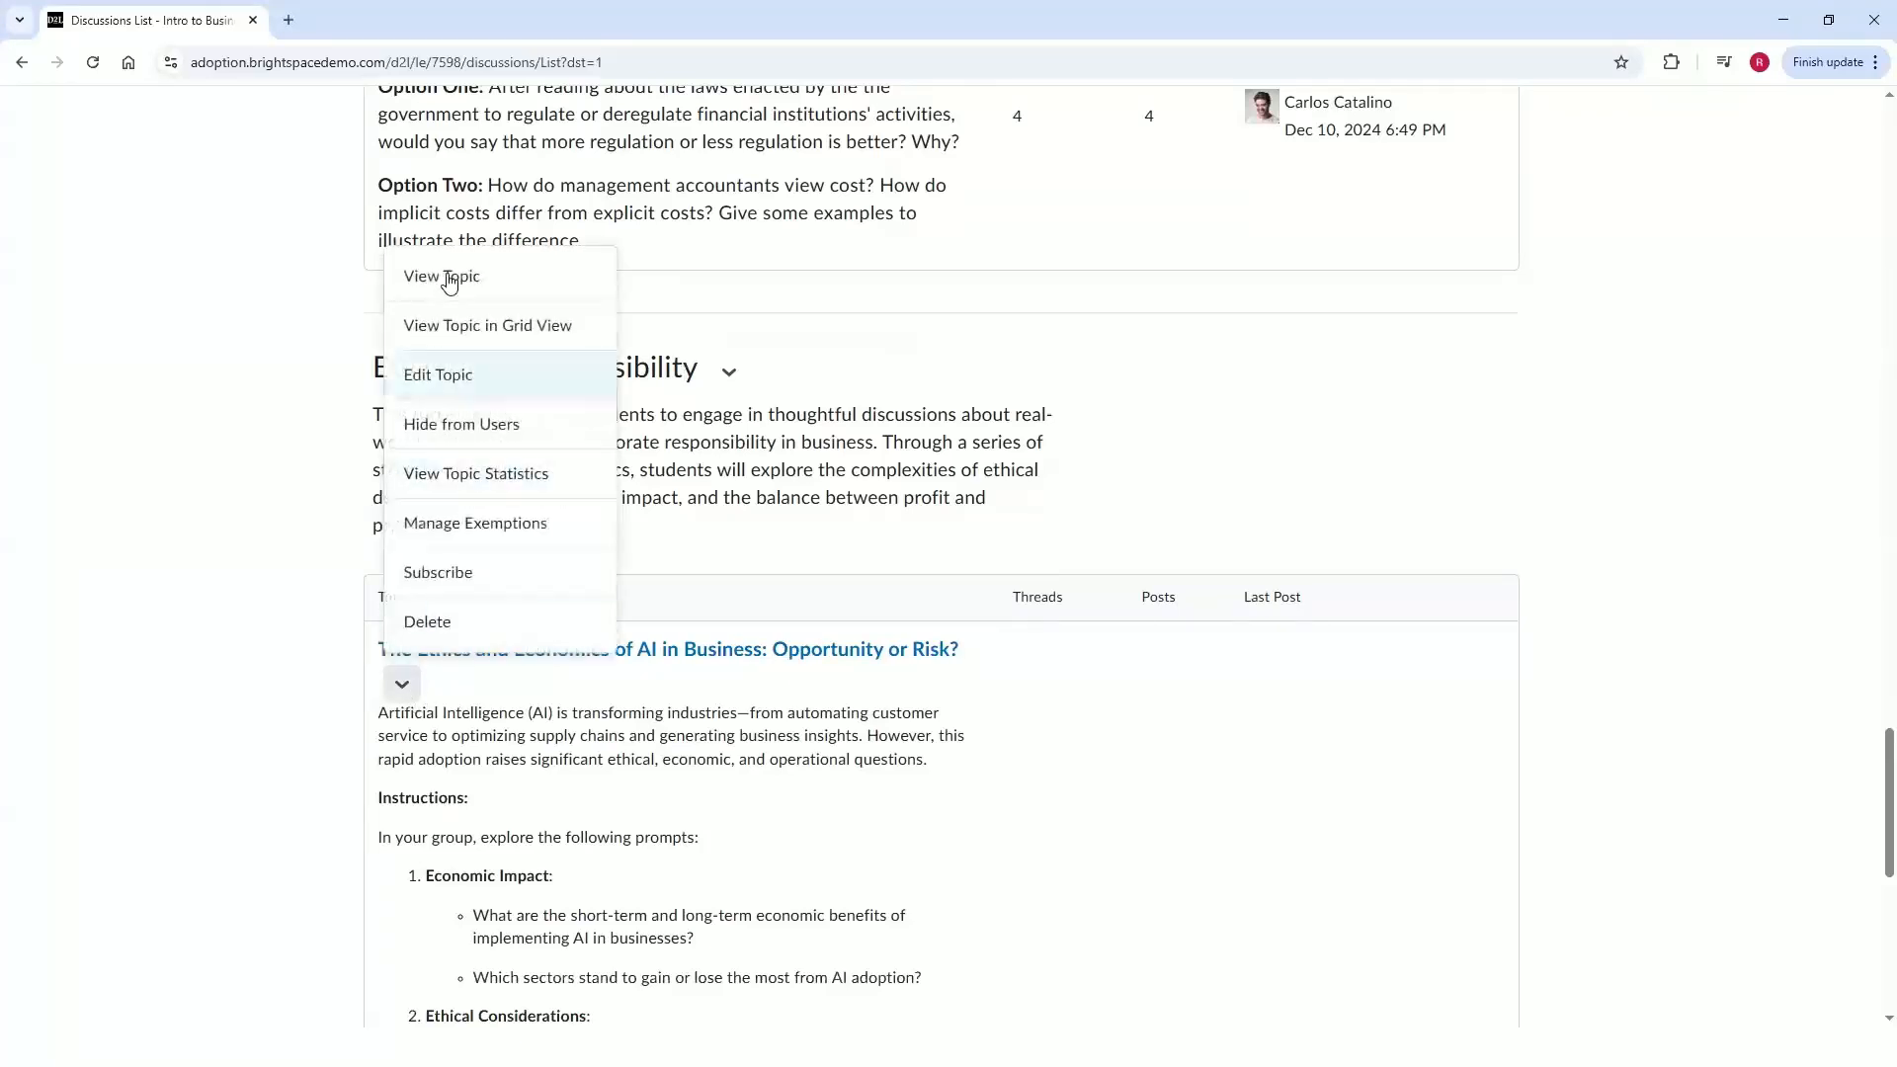
{"action": "left_click", "coordinate": [447, 372]}
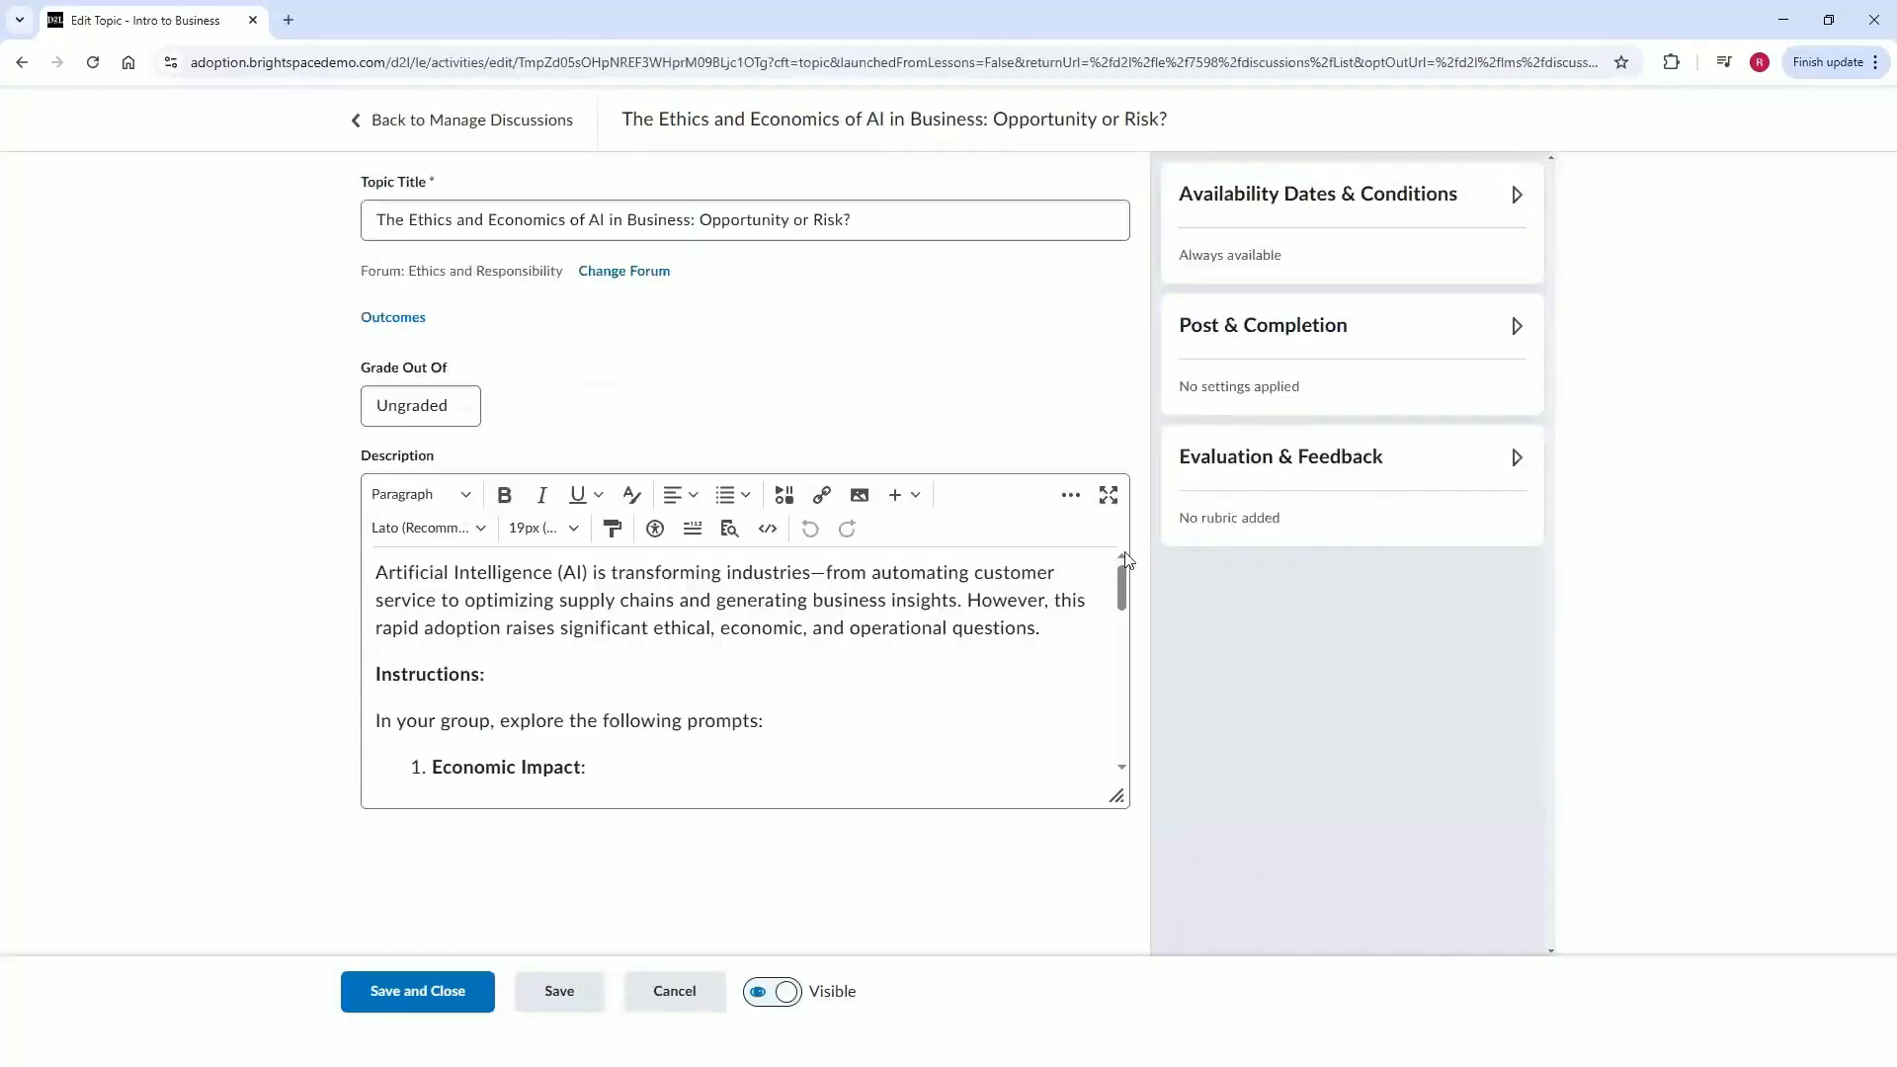
Restrict the topic to Ethics Groups with separated threads and add the restriction.
{"action": "left_click", "coordinate": [1297, 217]}
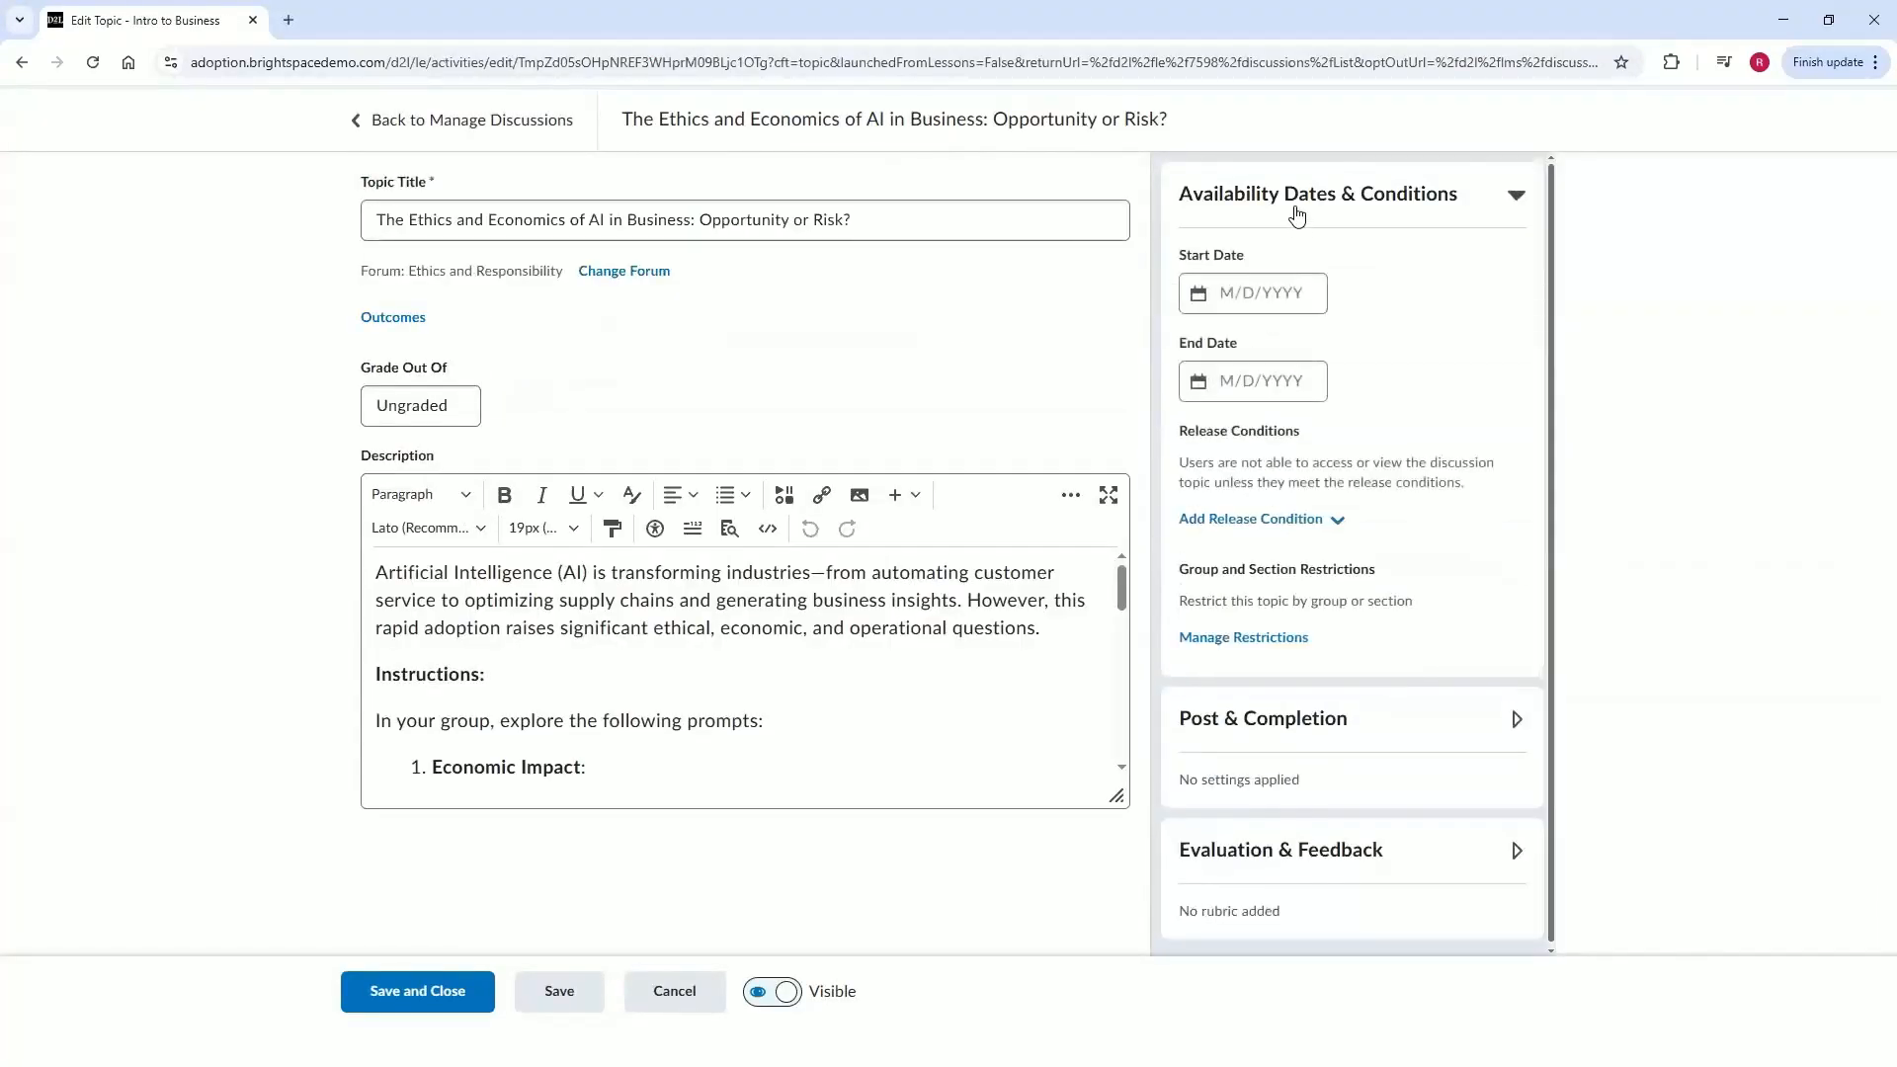
{"action": "left_click", "coordinate": [1217, 645]}
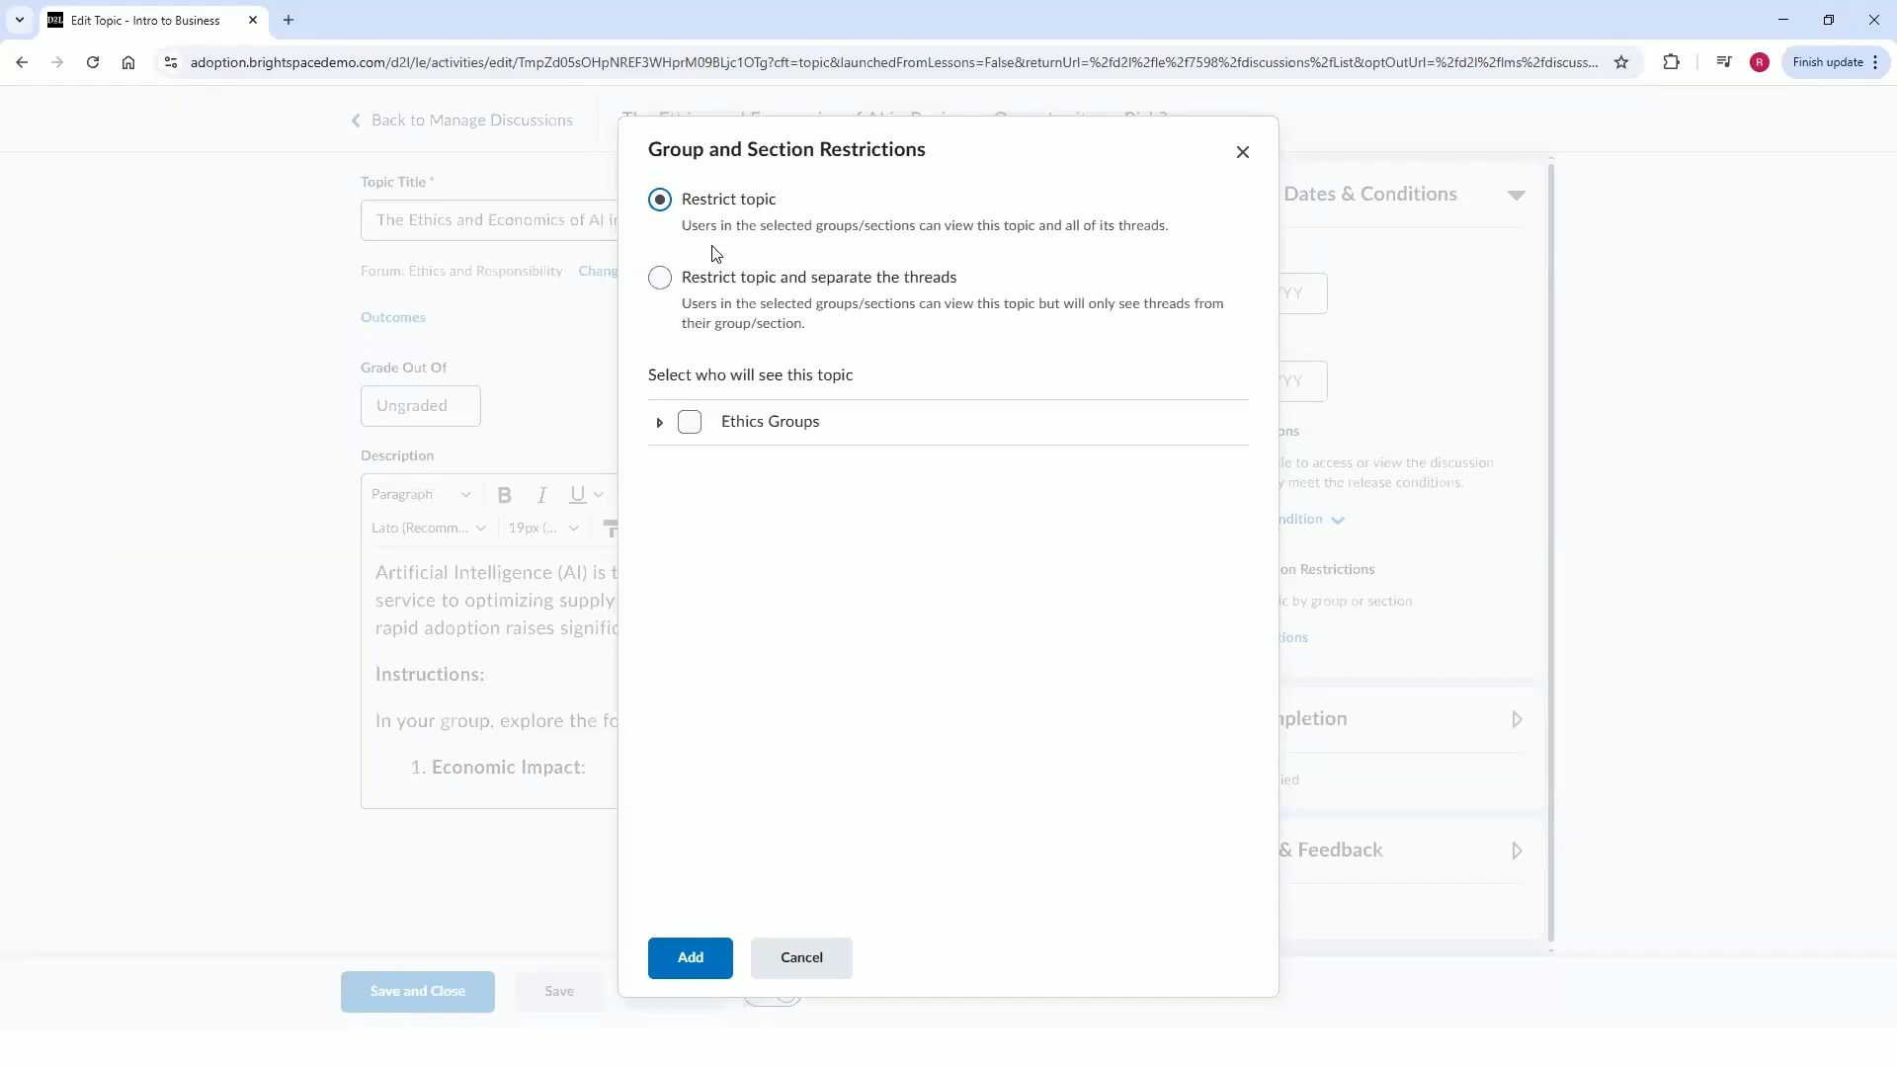
{"action": "left_click", "coordinate": [711, 282]}
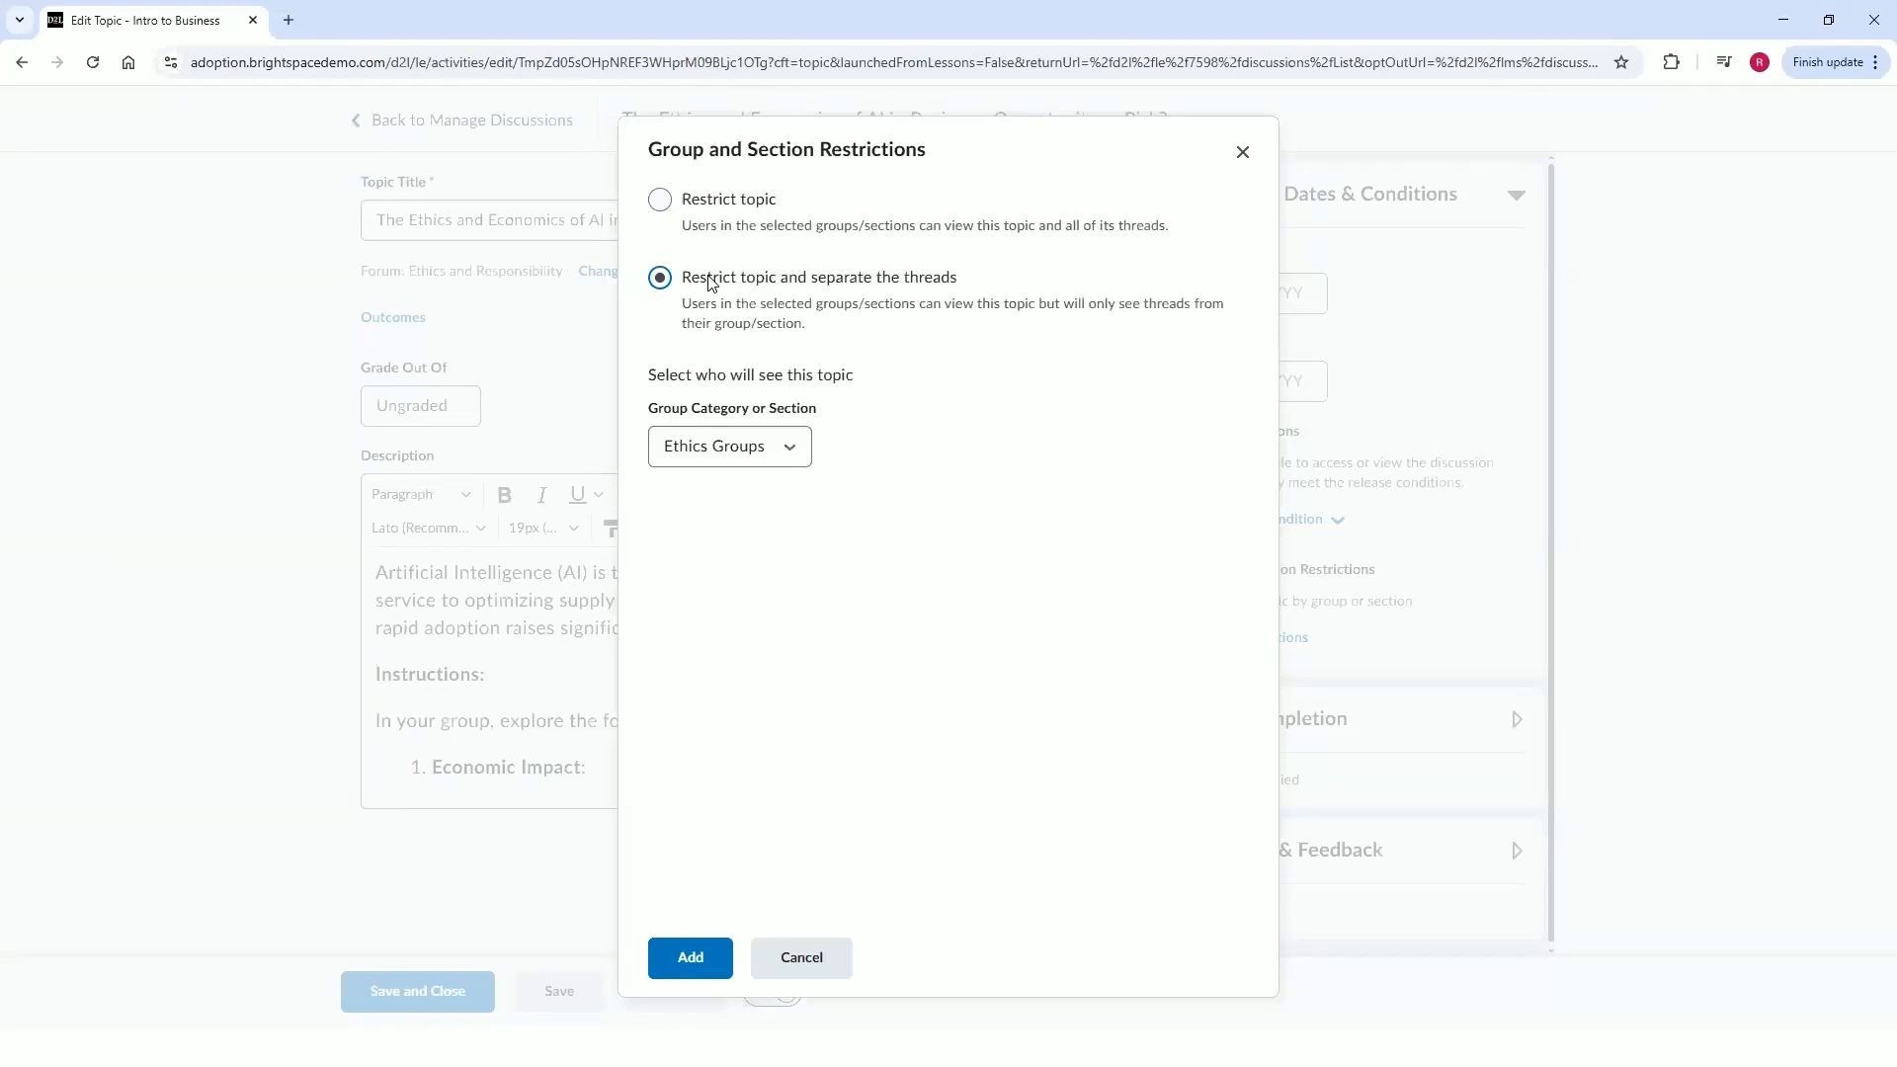
{"action": "left_click", "coordinate": [722, 447]}
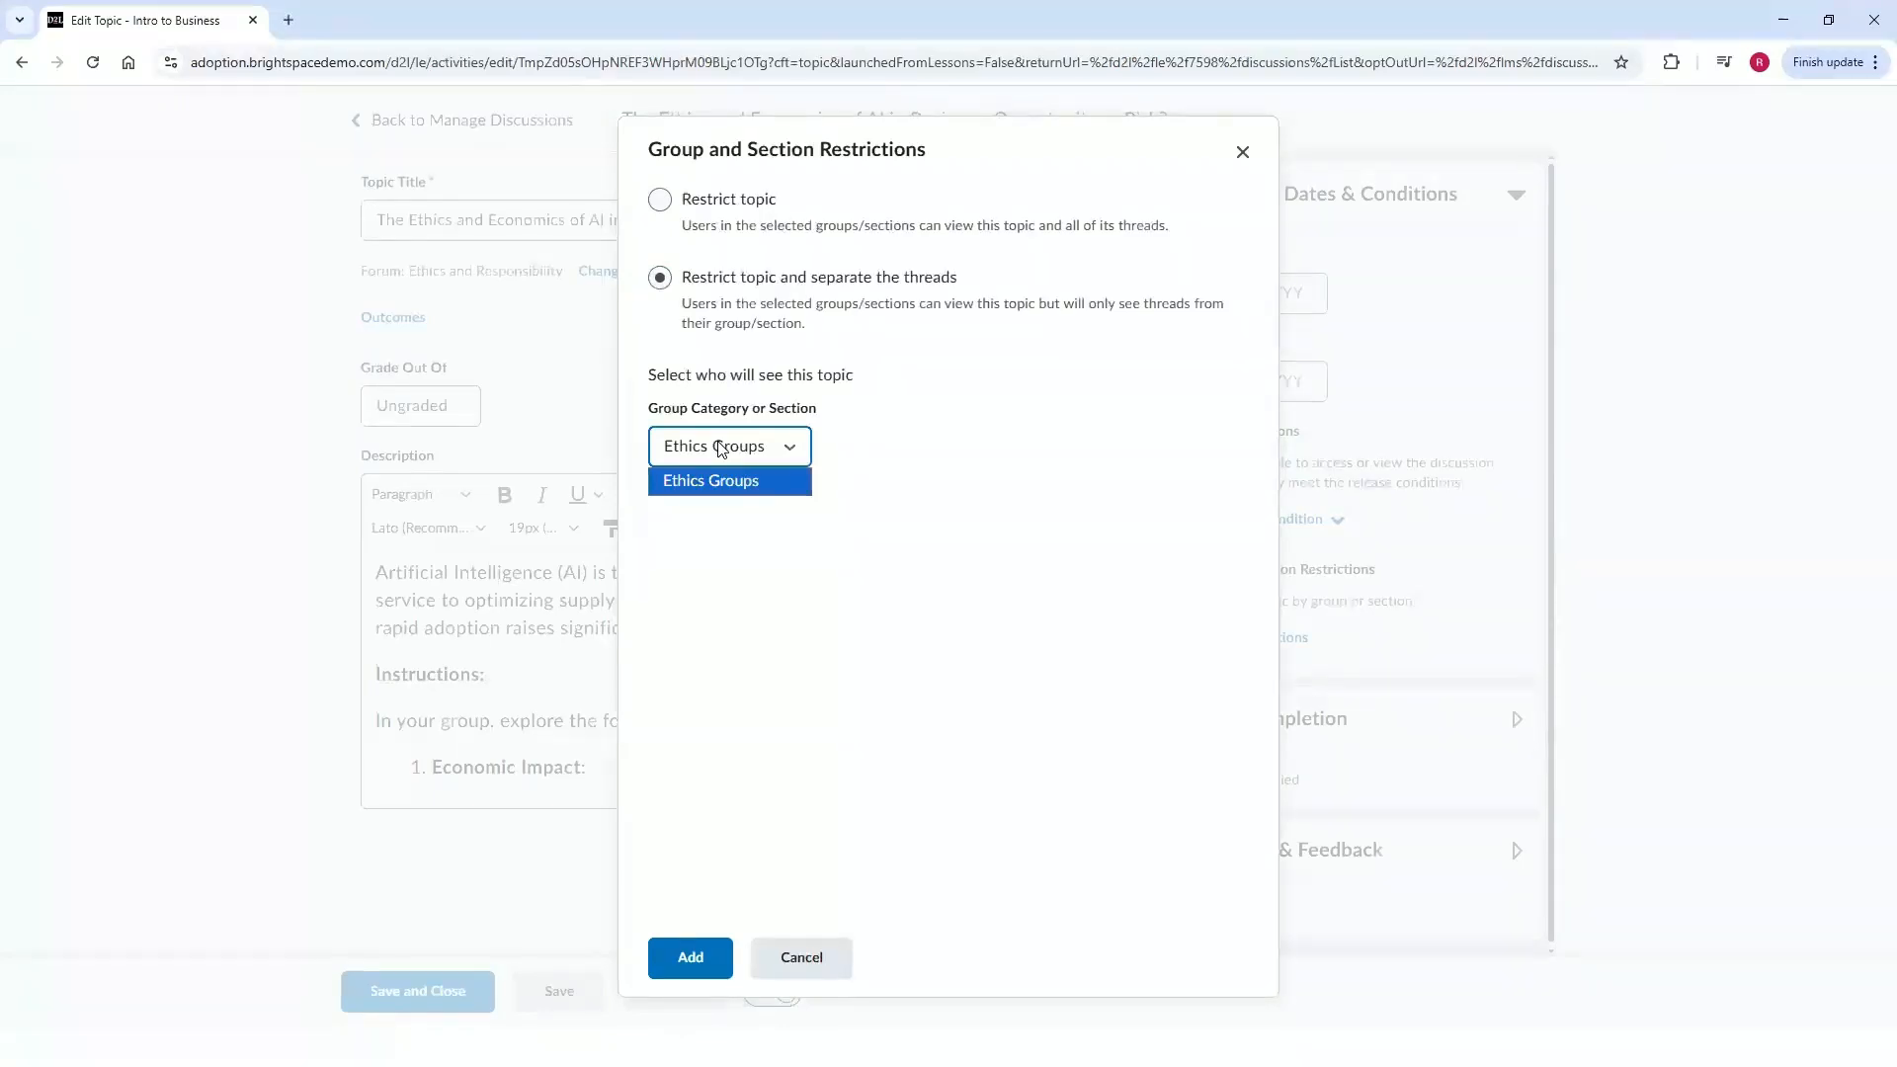
{"action": "left_click", "coordinate": [721, 448]}
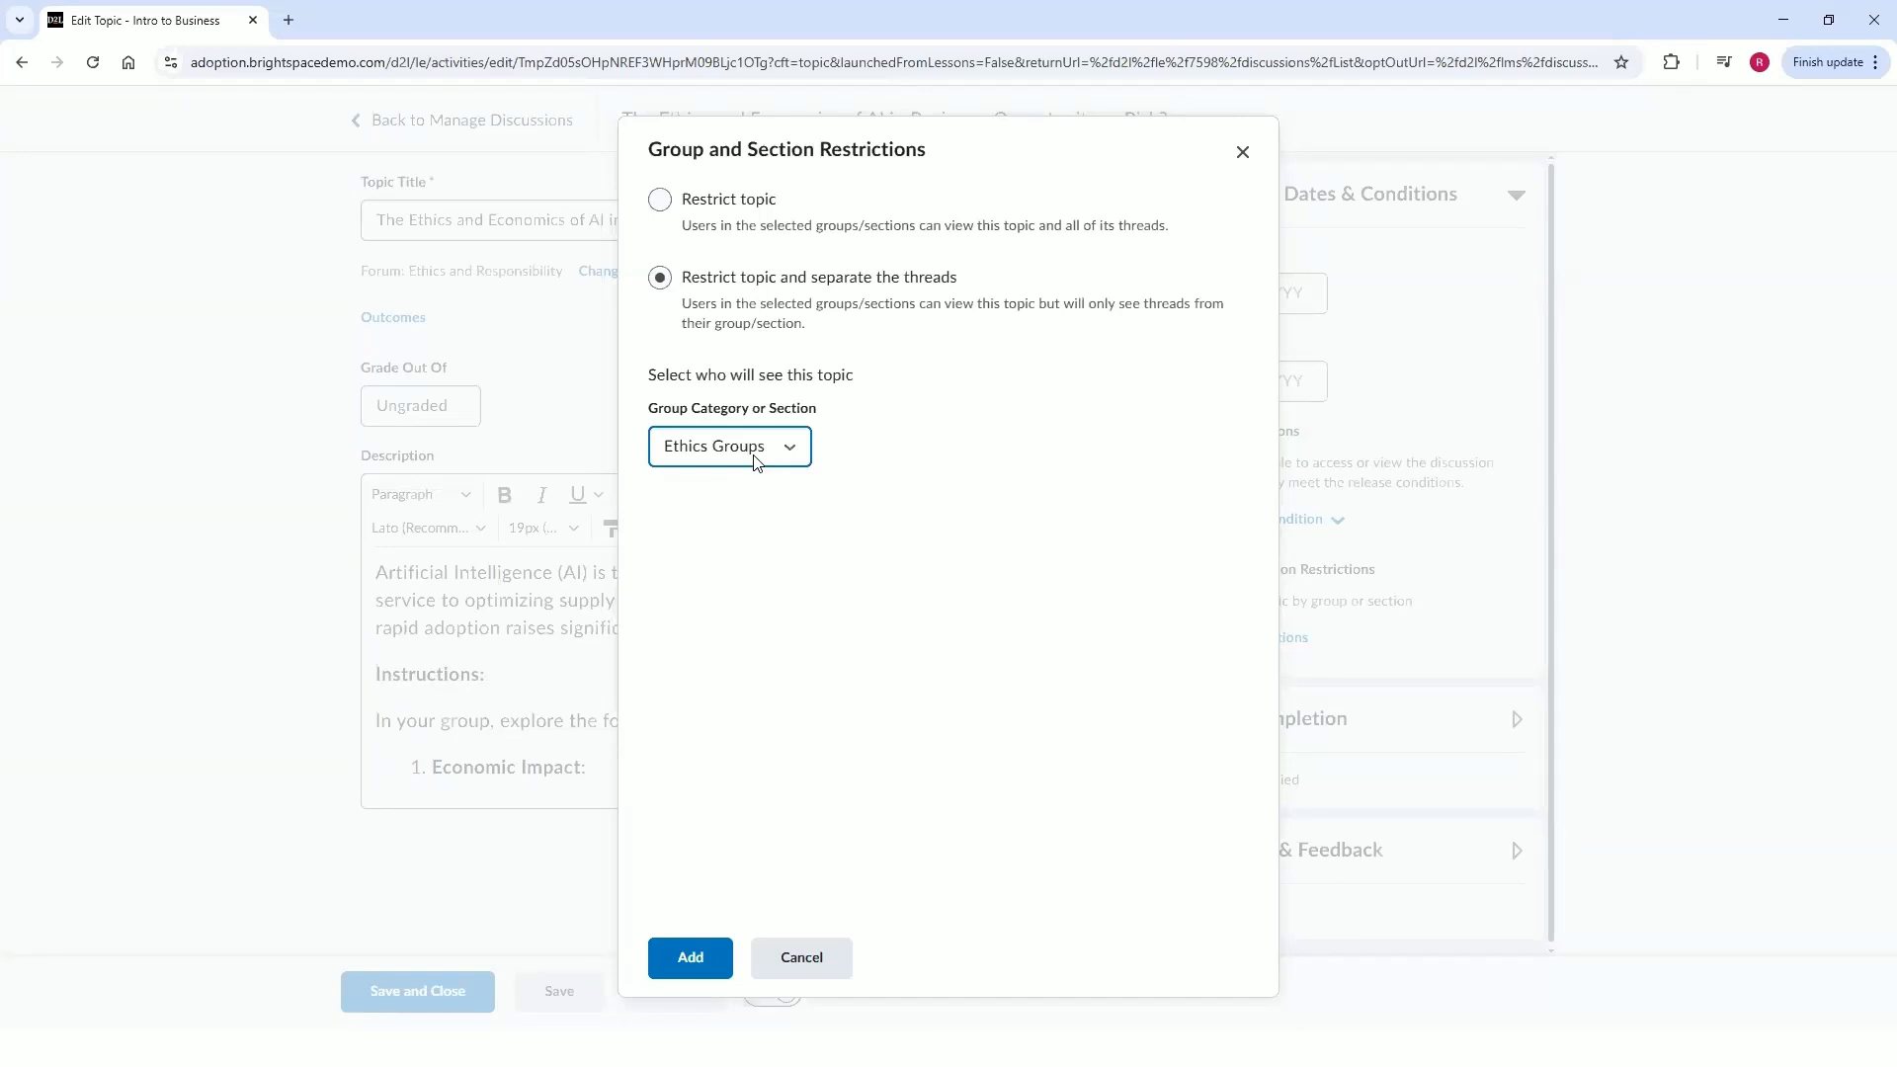
{"action": "left_click", "coordinate": [691, 957]}
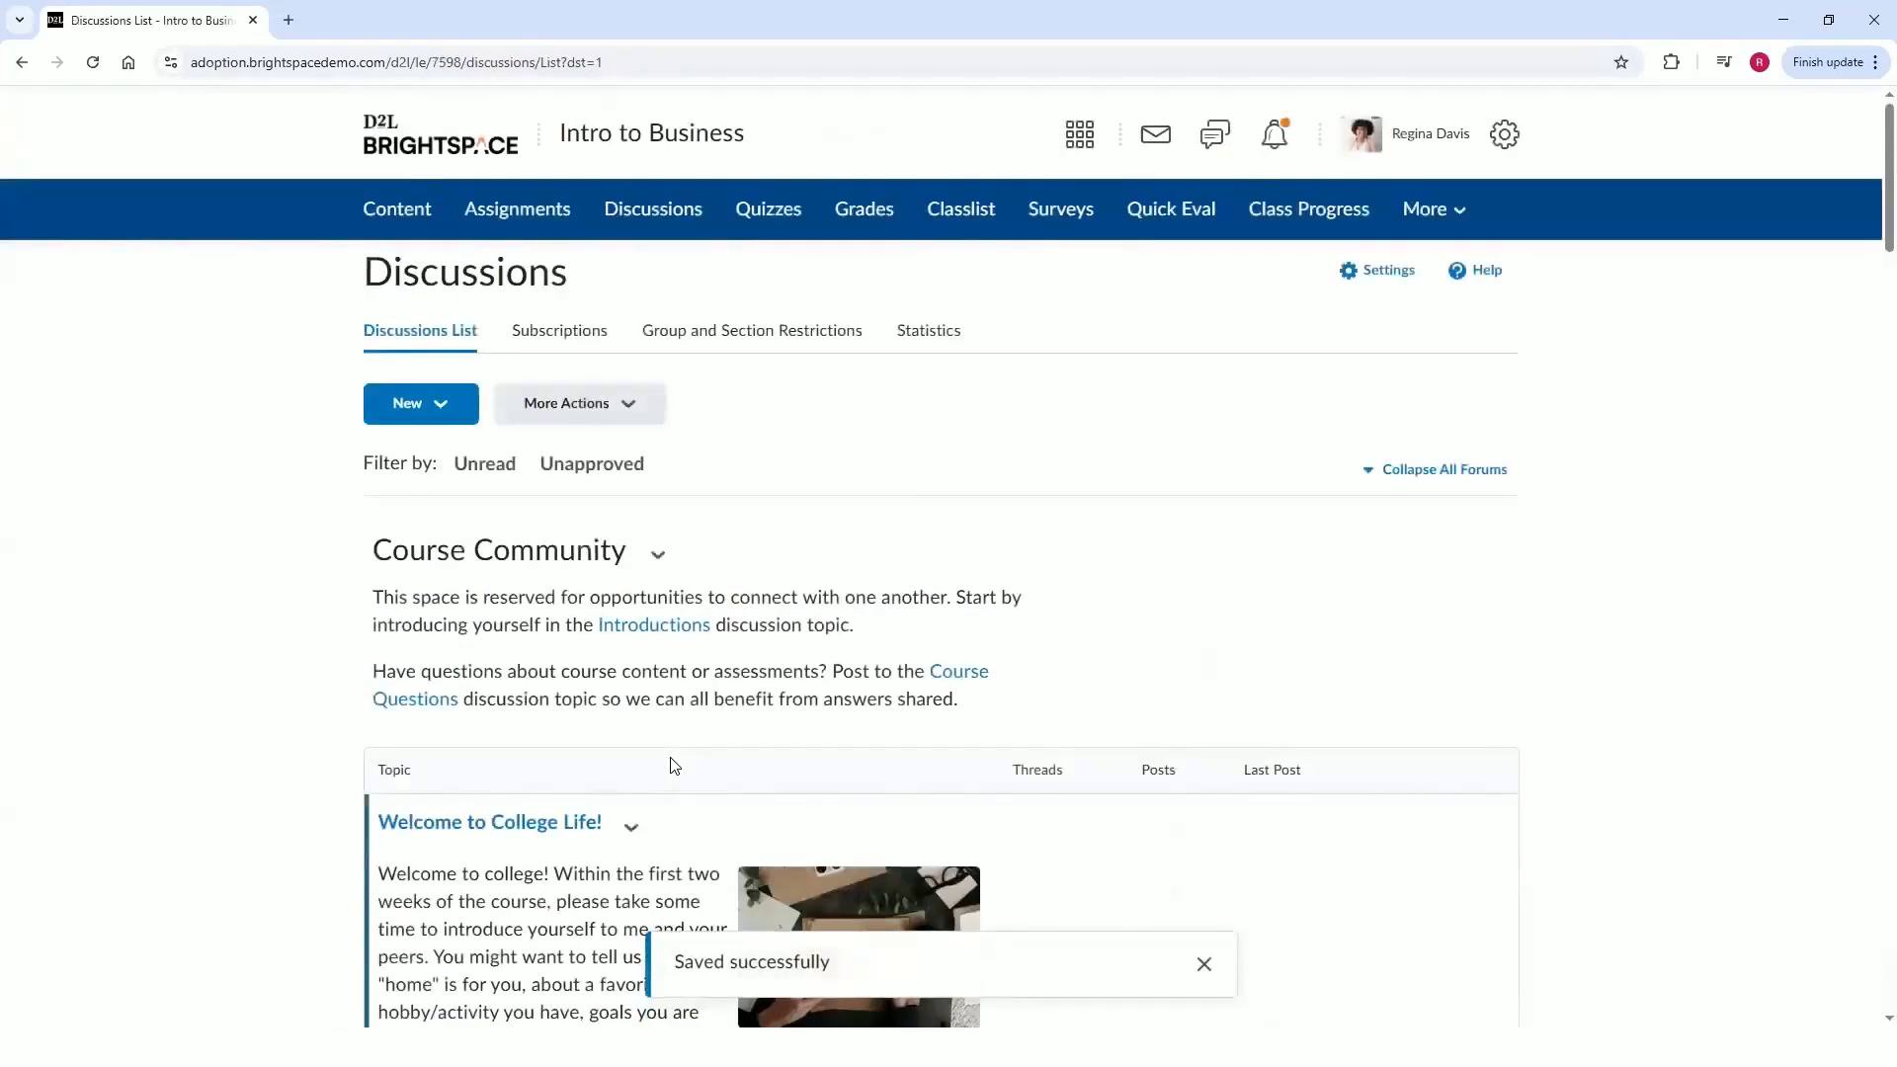
Open the Our Course Community unit under Week 1: Business Now & Economics in course content.
{"action": "left_click", "coordinate": [412, 215]}
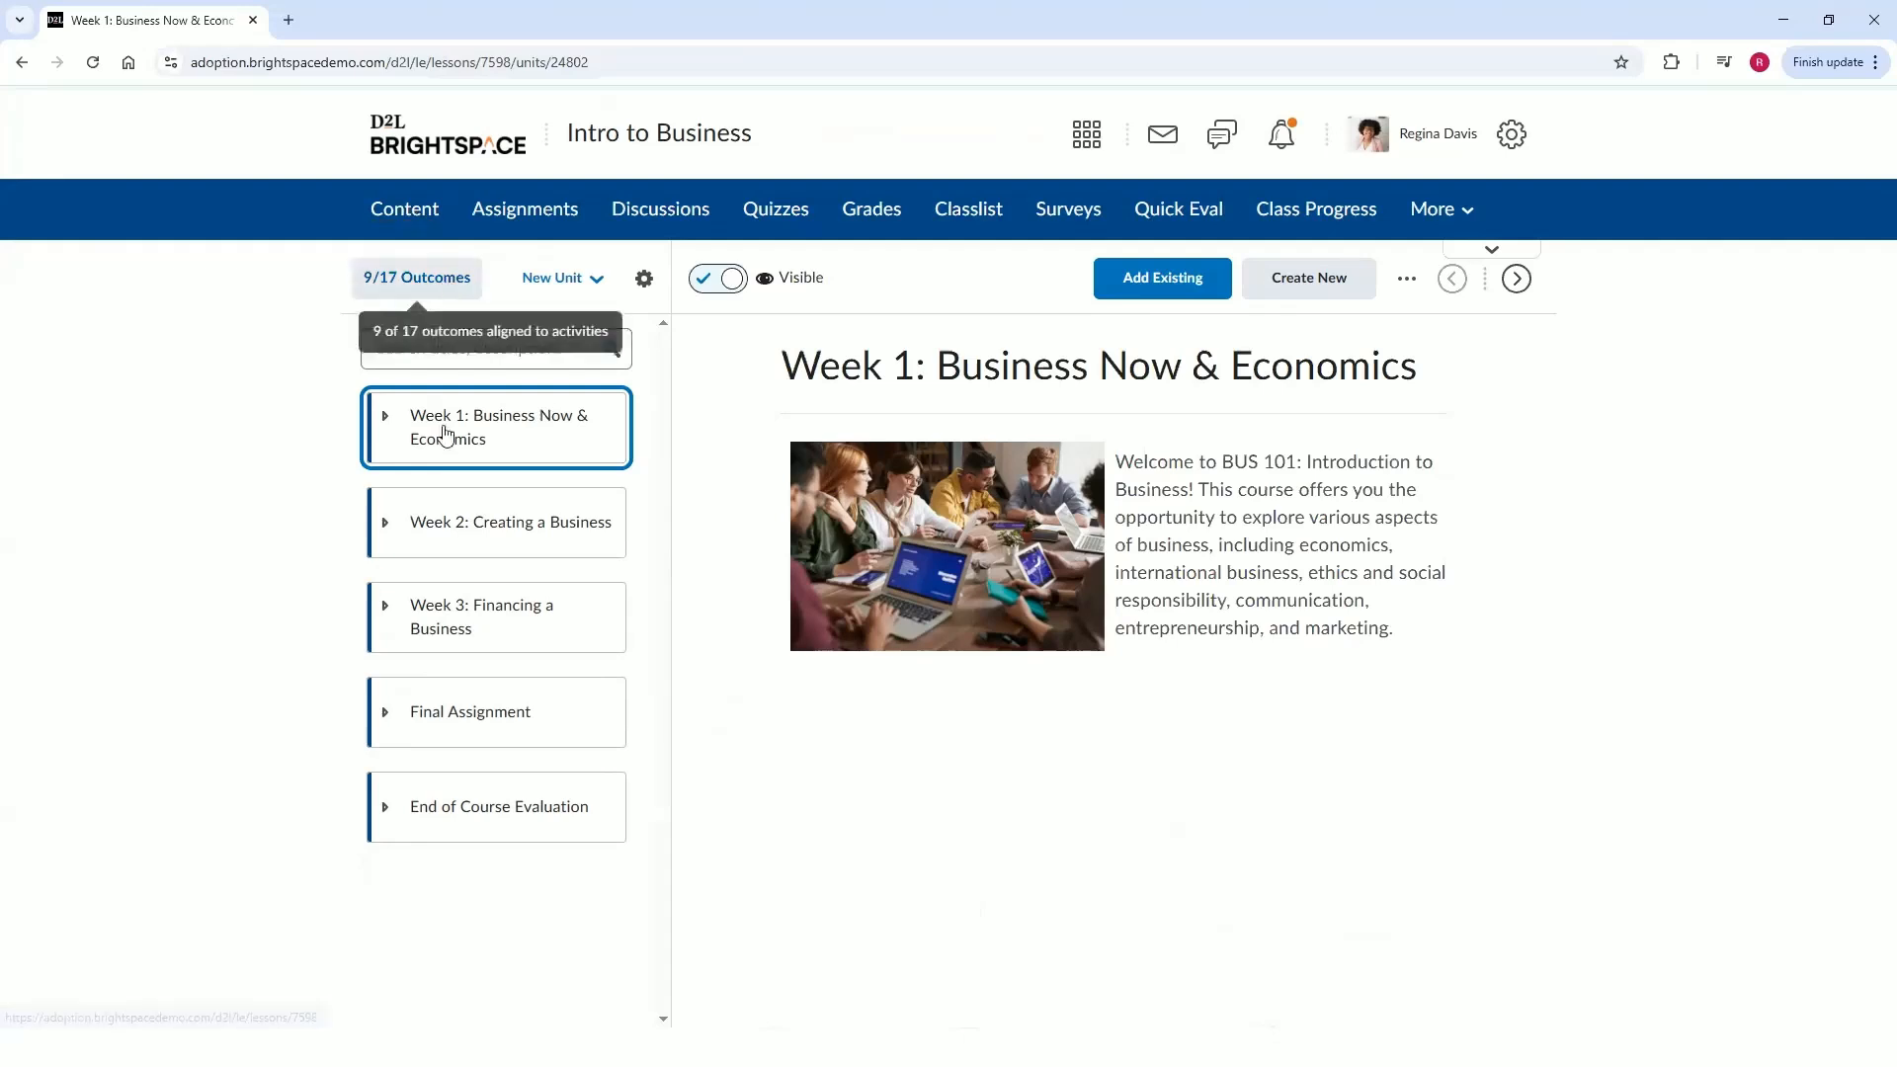
{"action": "left_click", "coordinate": [433, 452]}
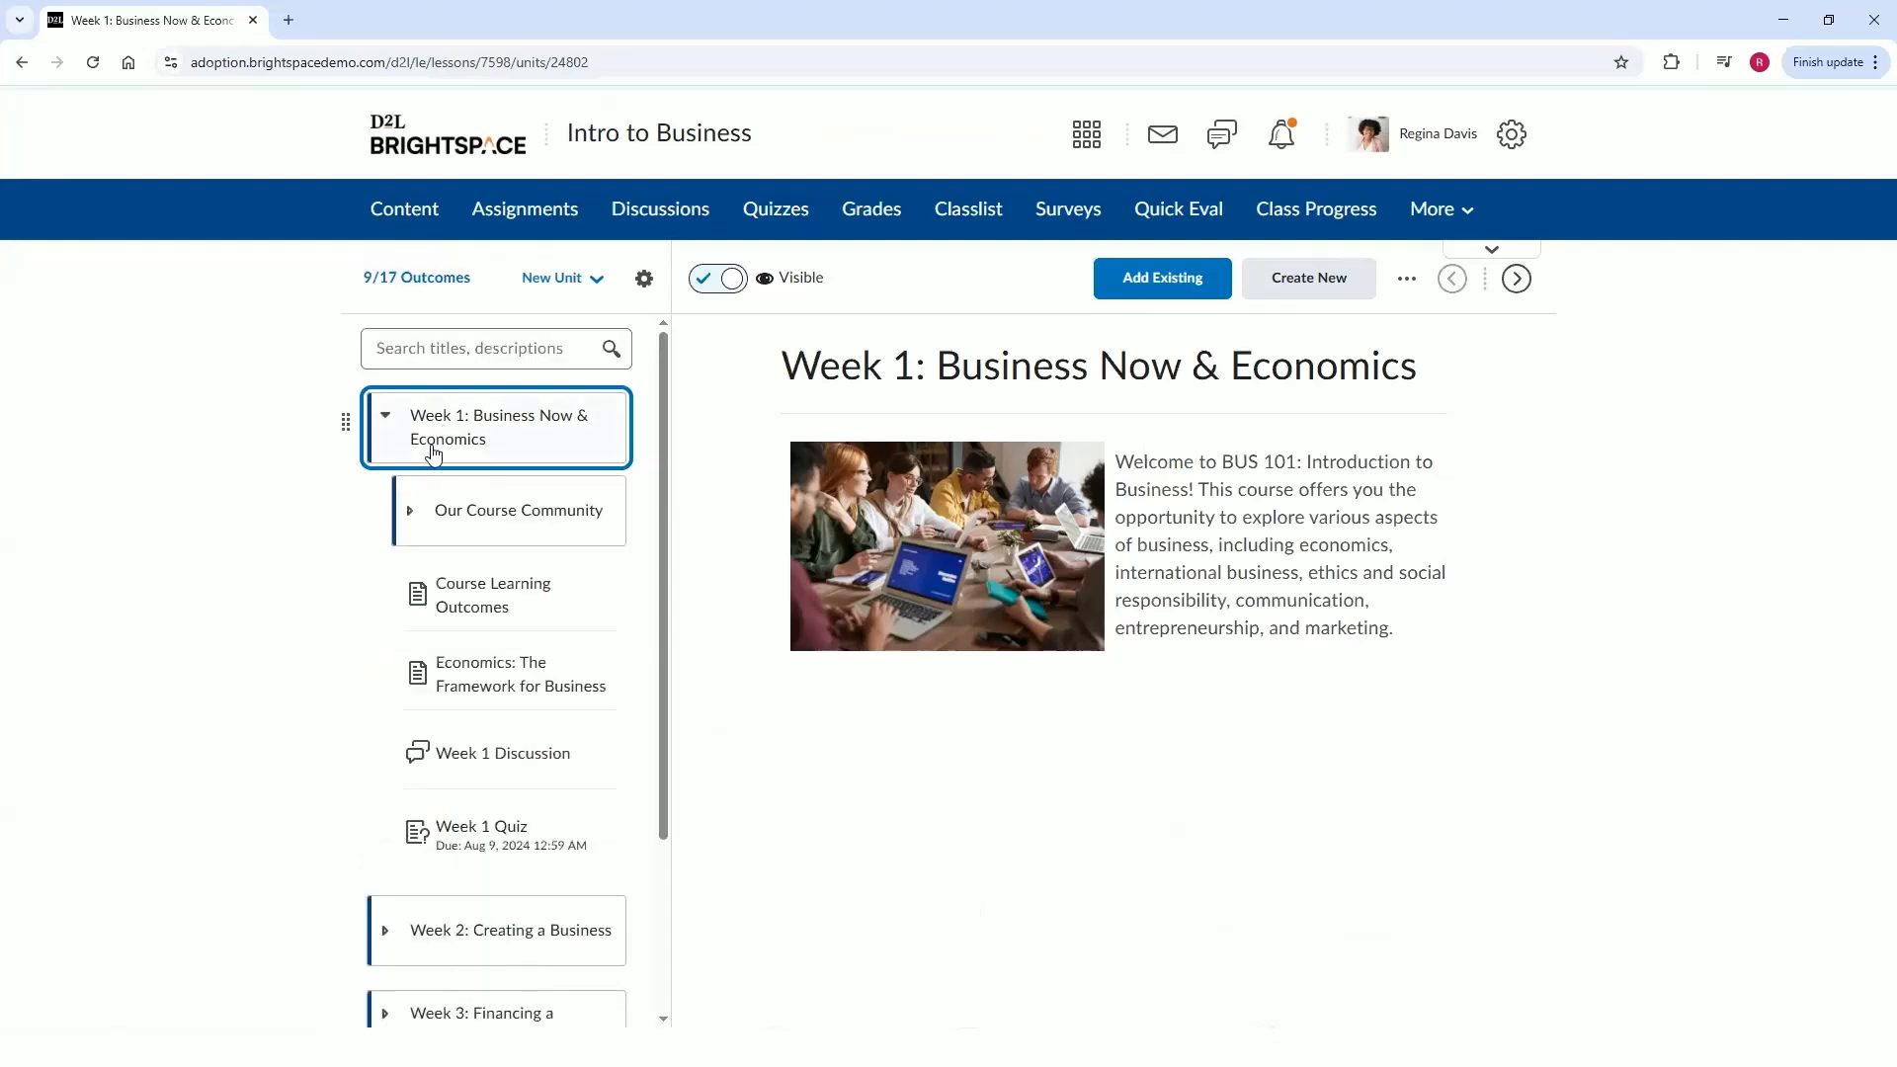
{"action": "left_click", "coordinate": [431, 504]}
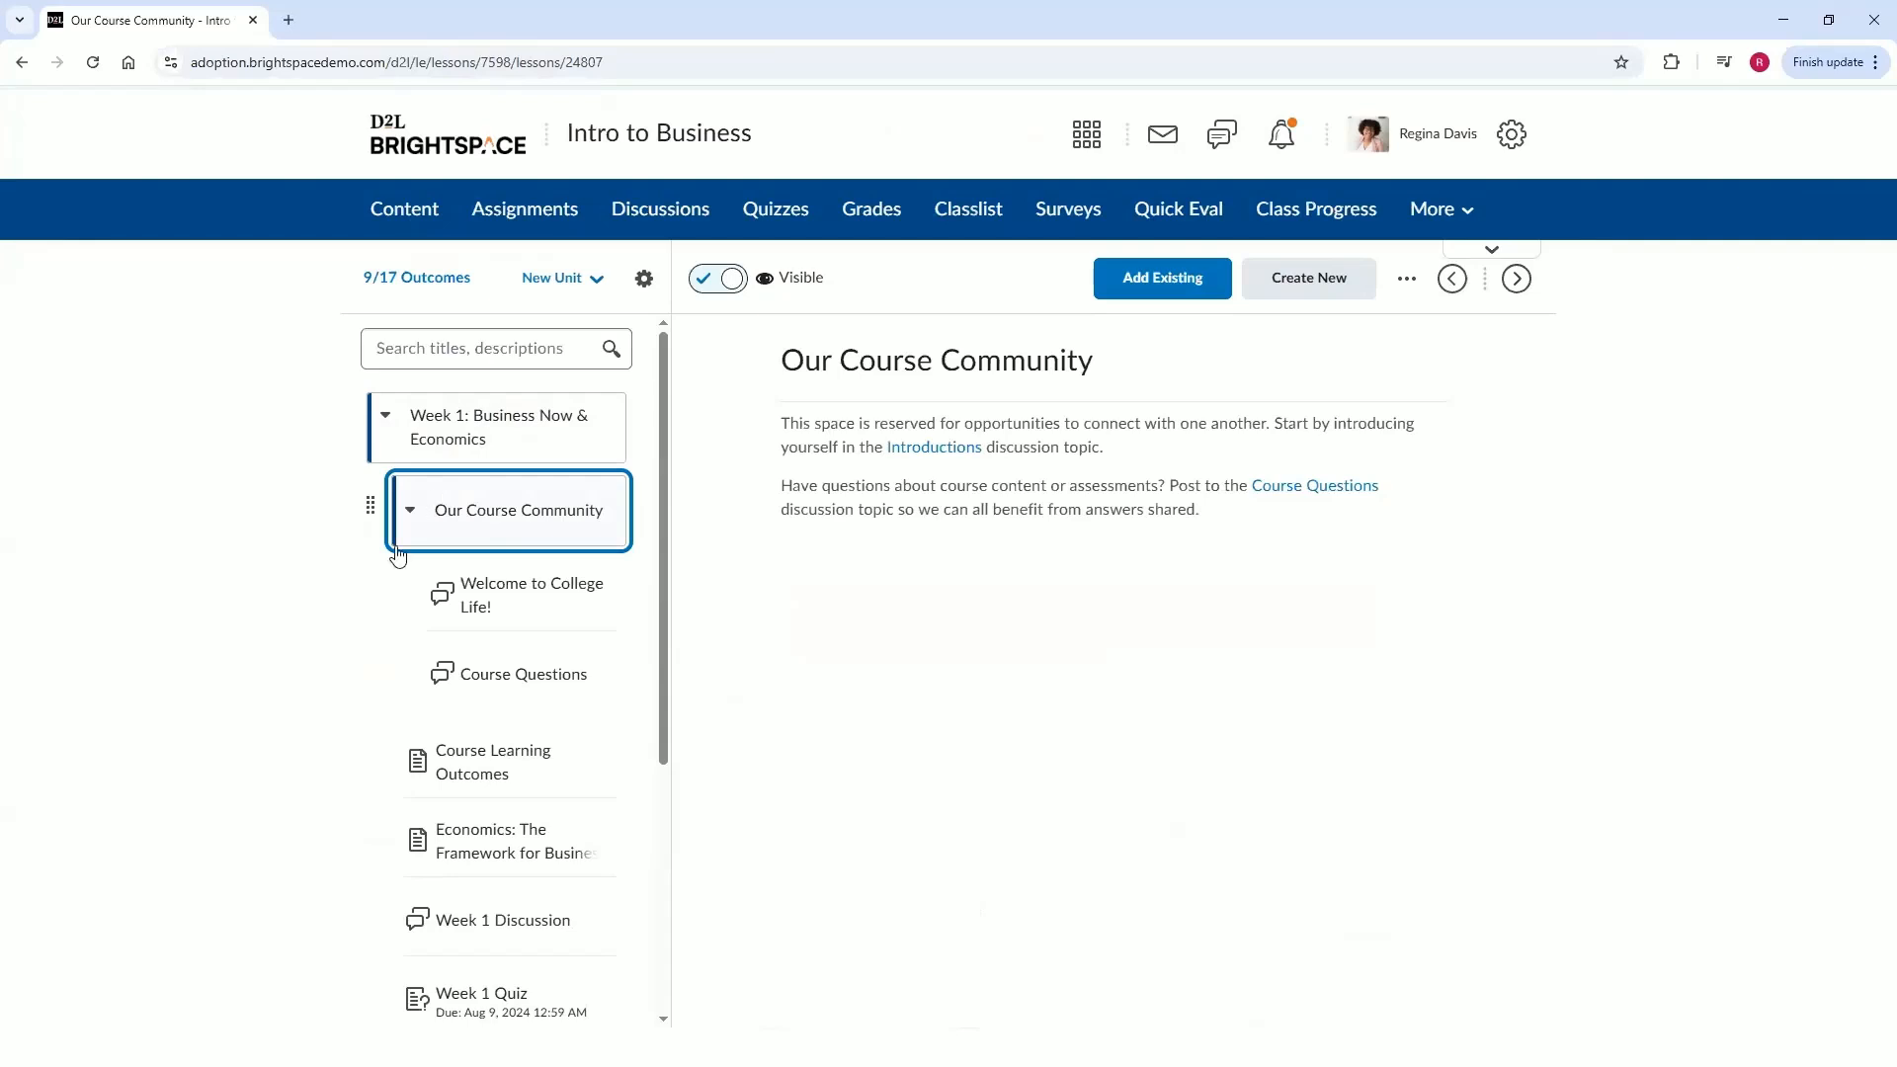
Add the existing Tools That Inspire Smarter Business Thinking discussion from Course Community to the Our Course Community unit.
{"action": "left_click", "coordinate": [1172, 279]}
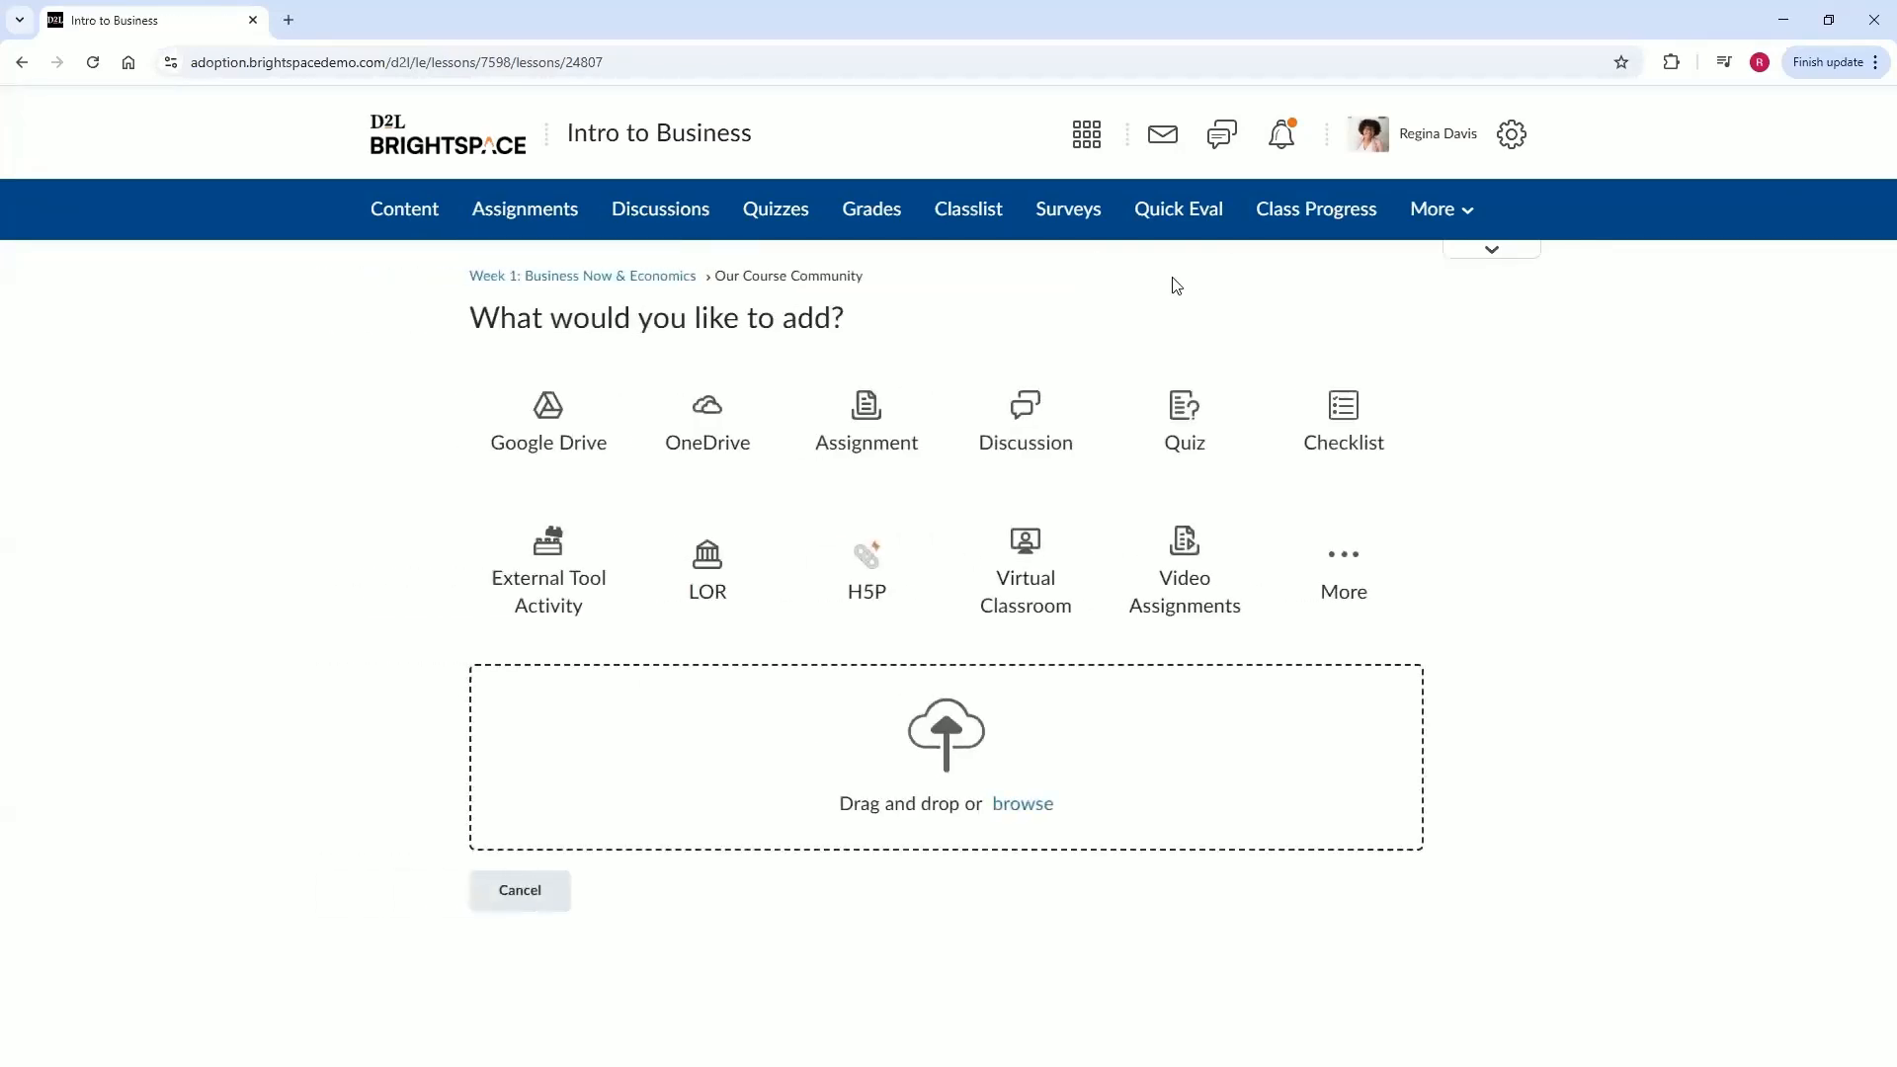
{"action": "left_click", "coordinate": [1072, 441]}
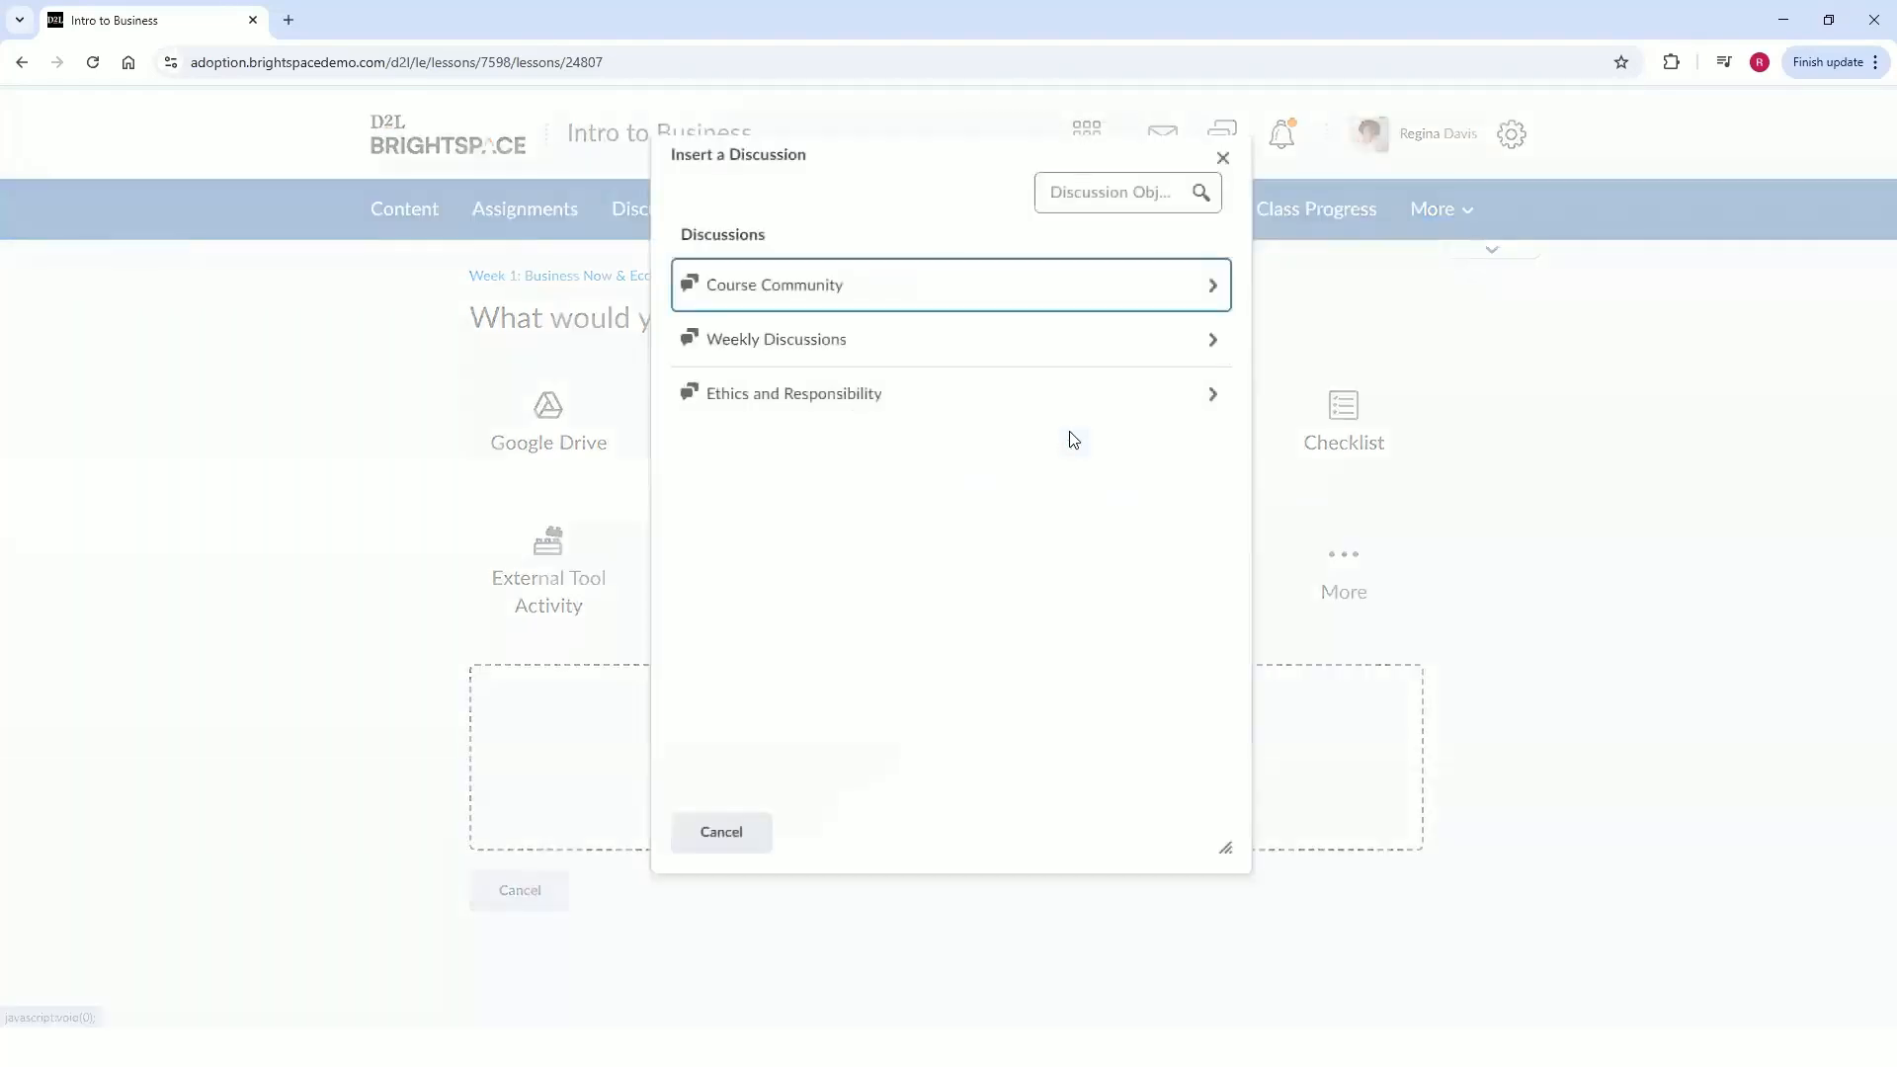
{"action": "left_click", "coordinate": [796, 301]}
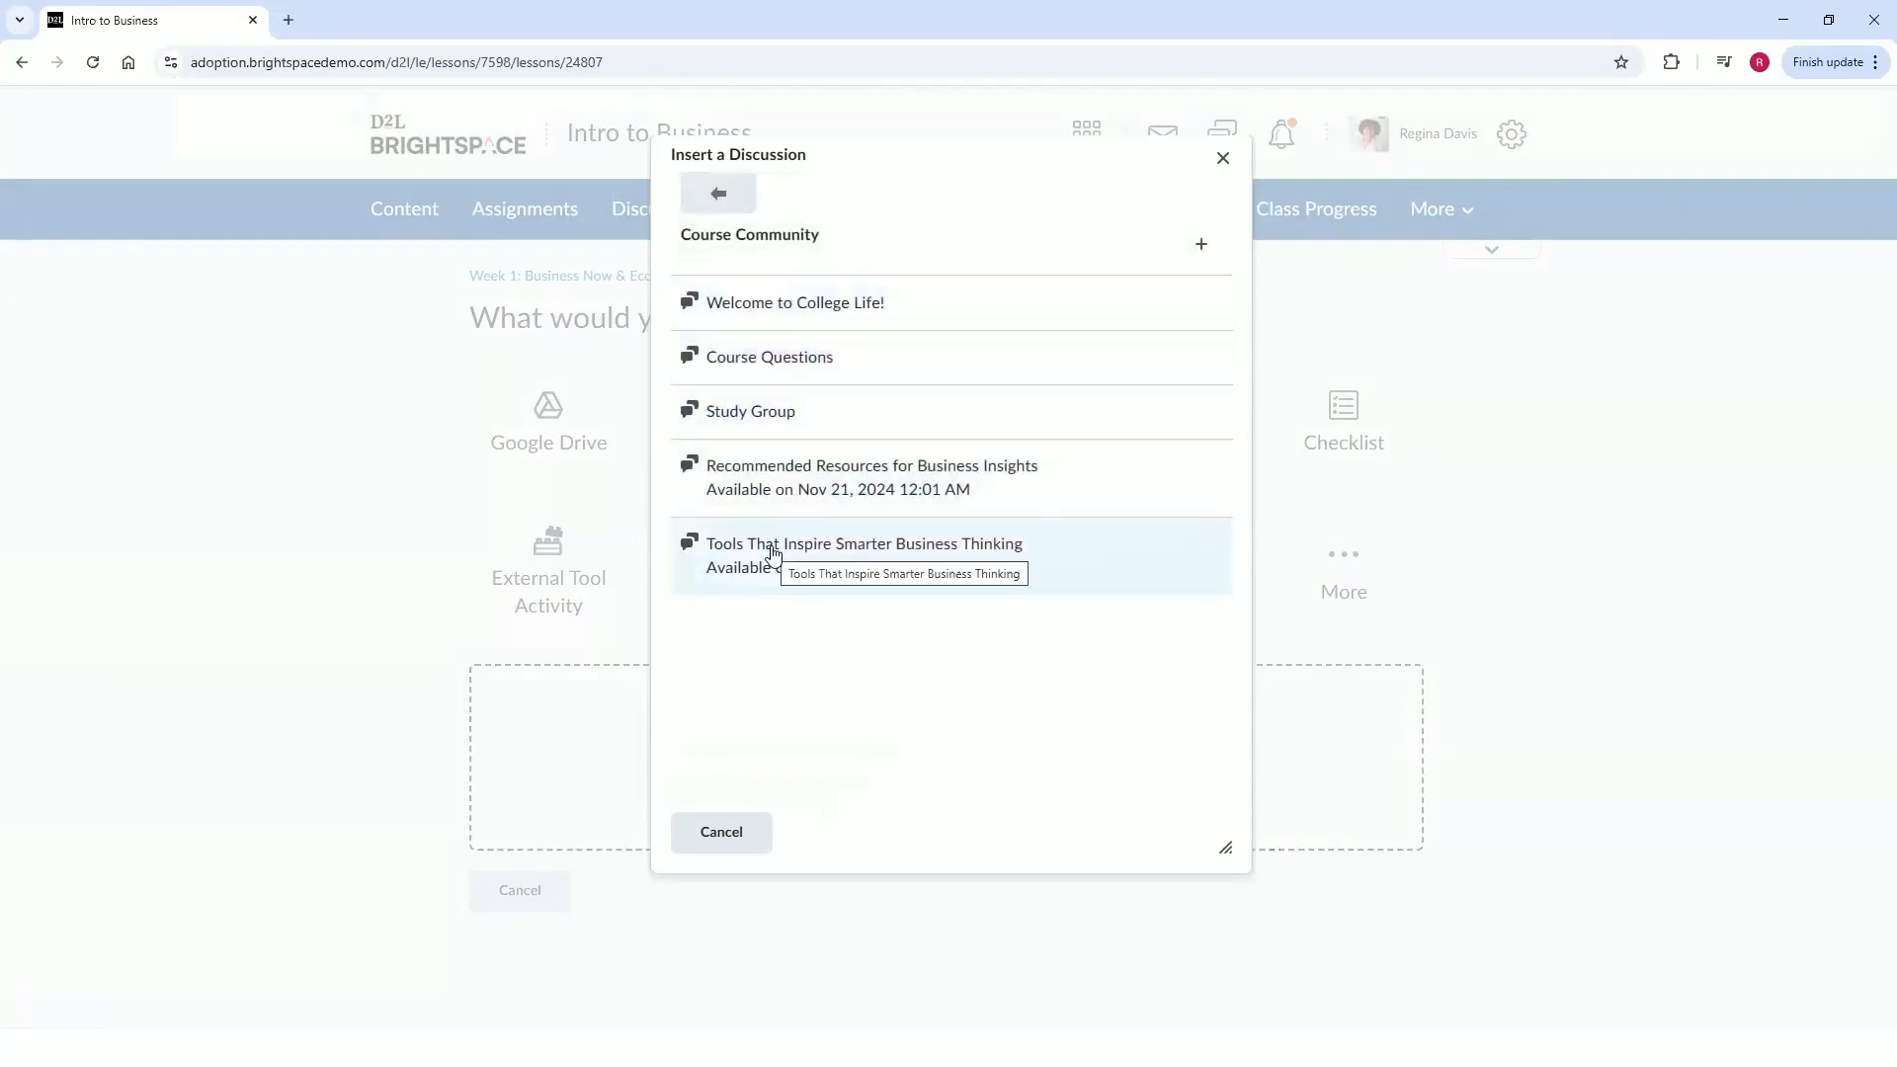
{"action": "left_click", "coordinate": [773, 556]}
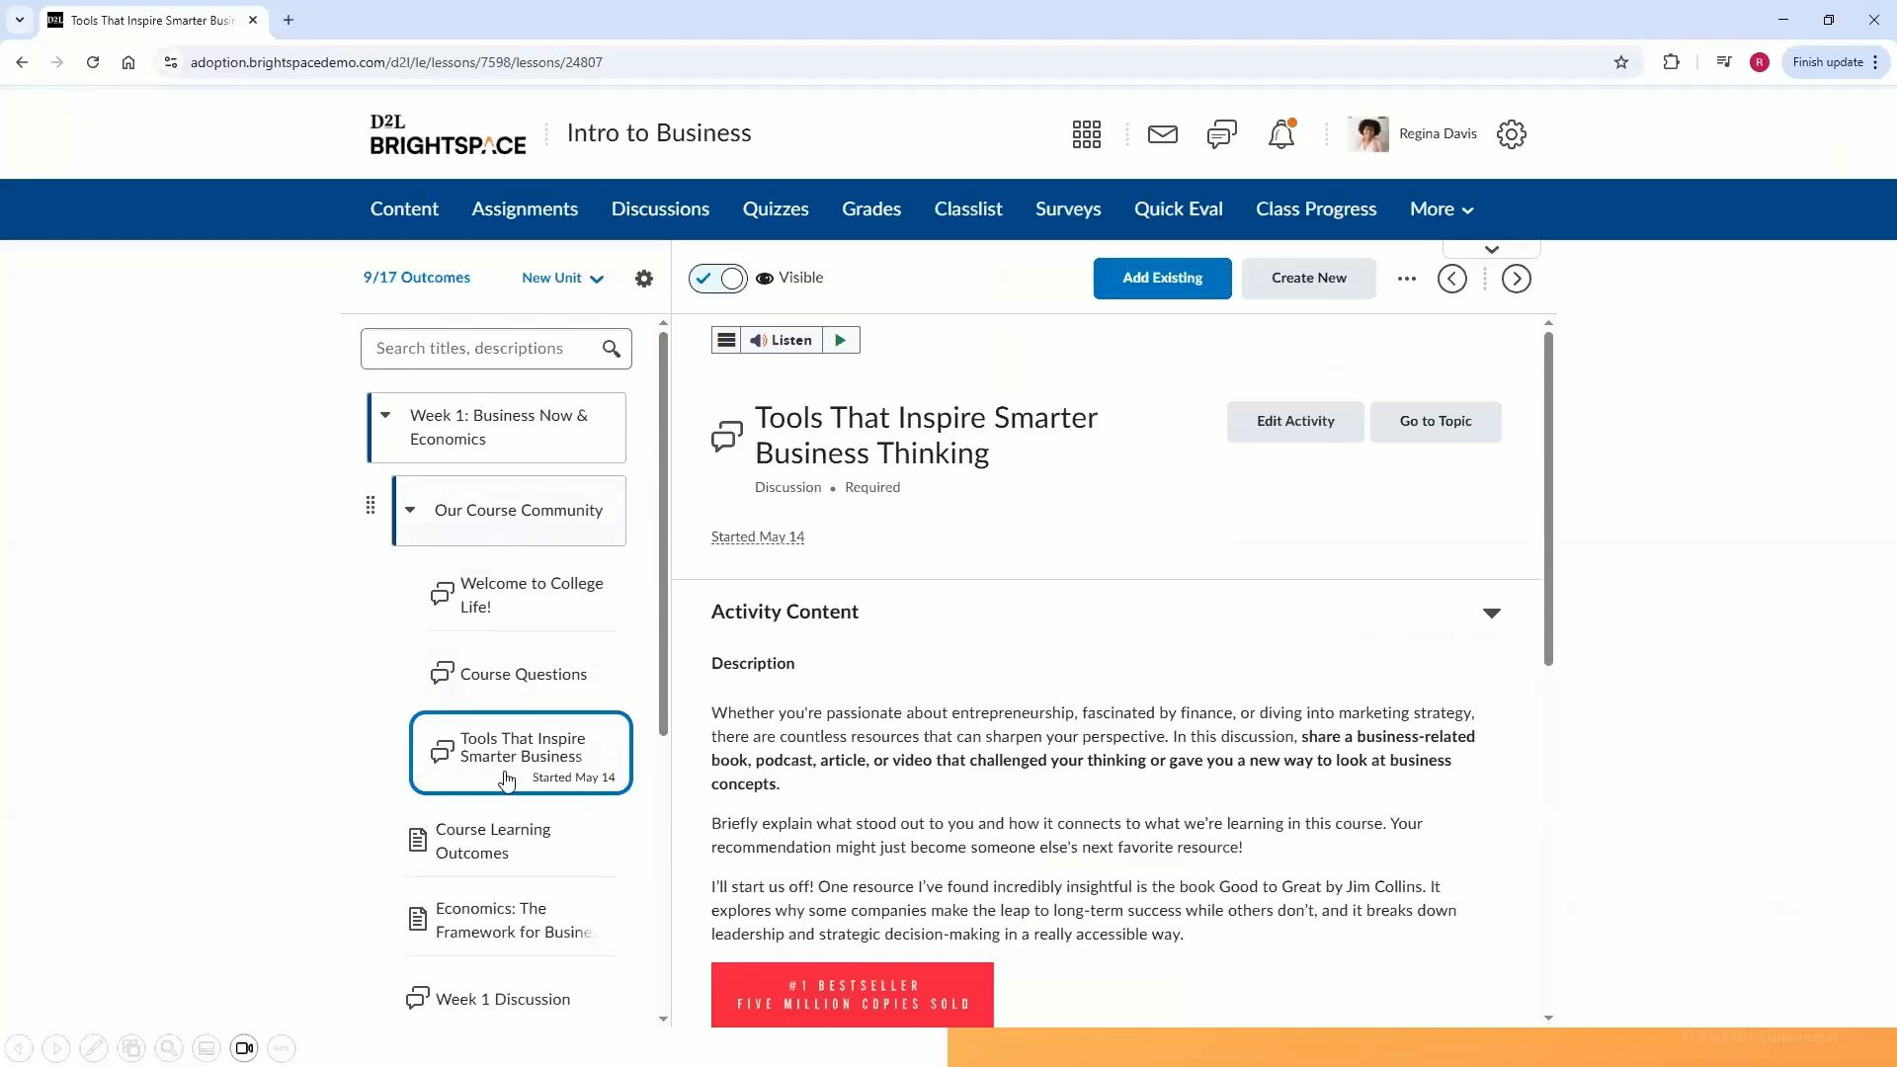
Open Week 1 Discussion in content and review its description, evaluation criteria and learner completion summary.
{"action": "scroll", "coordinate": [514, 790], "scroll_direction": "down", "scroll_amount": 2}
{"action": "left_click", "coordinate": [513, 805]}
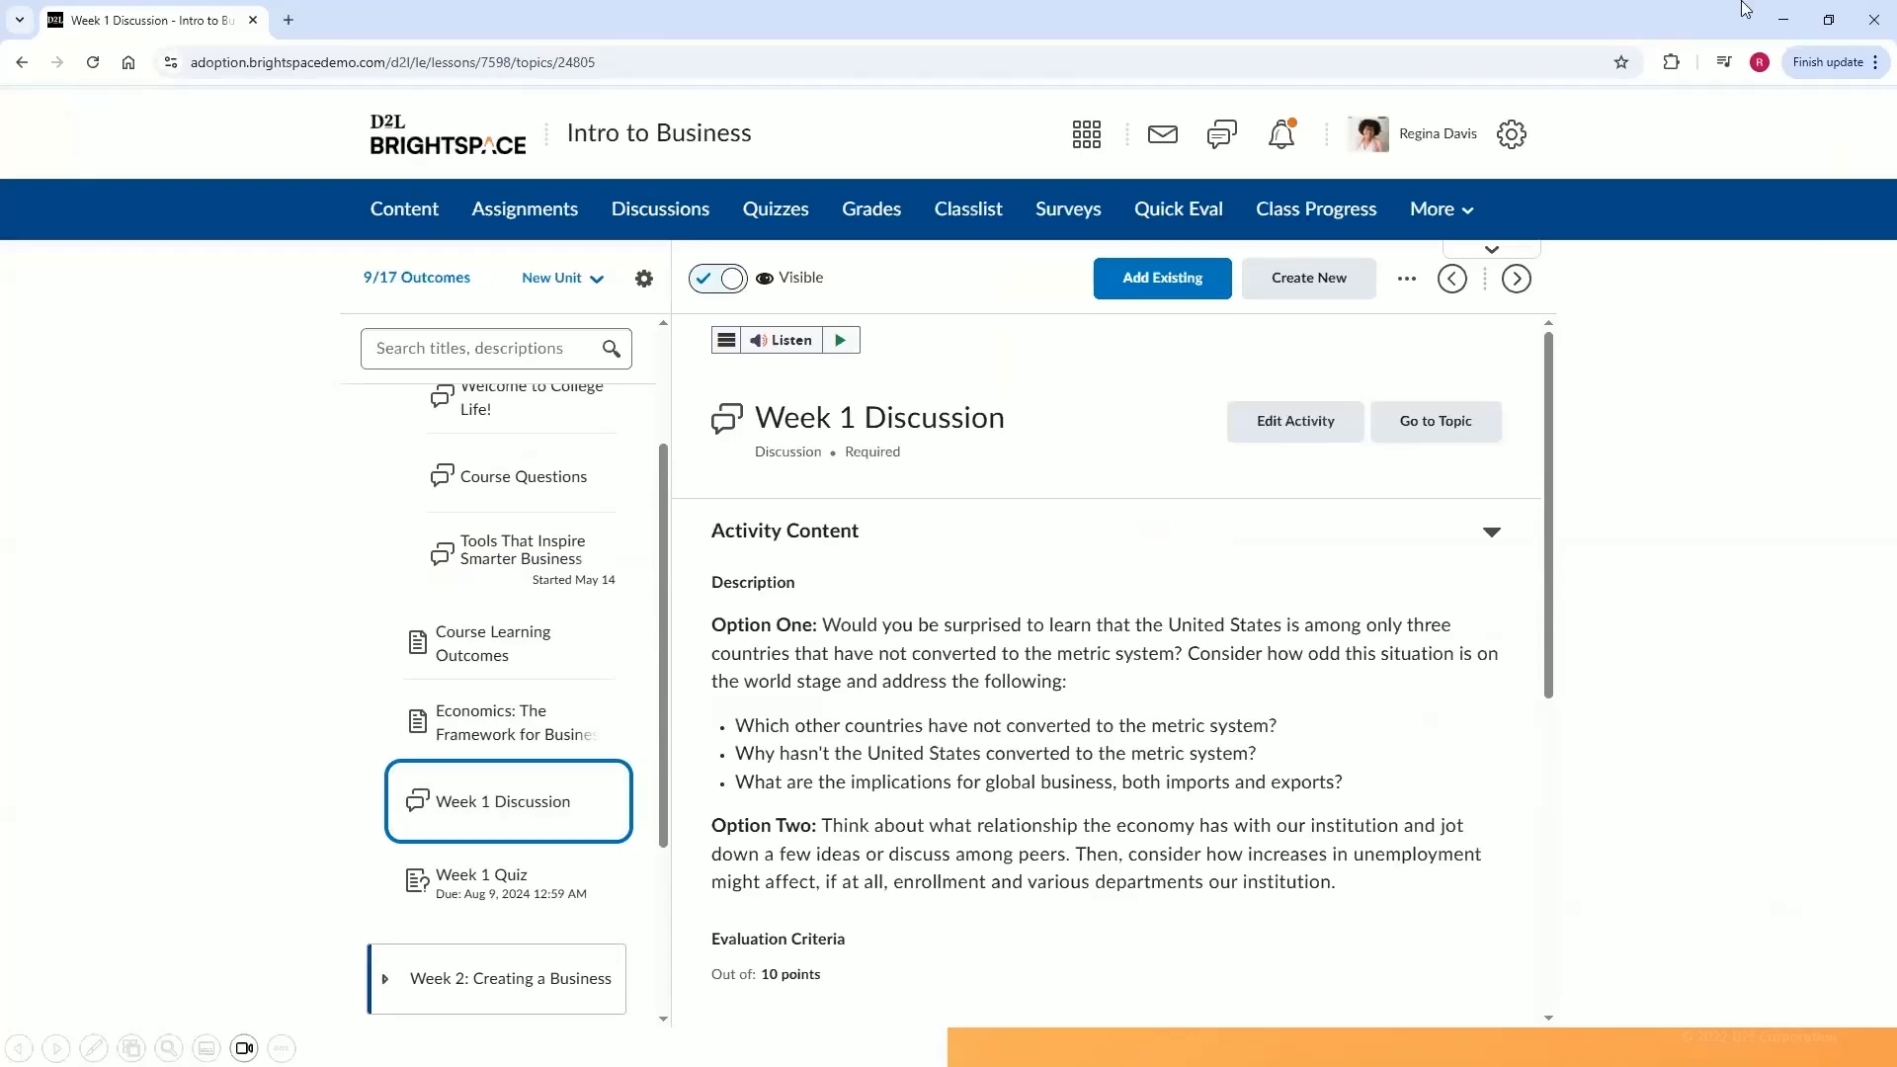
{"action": "left_click", "coordinate": [1828, 20]}
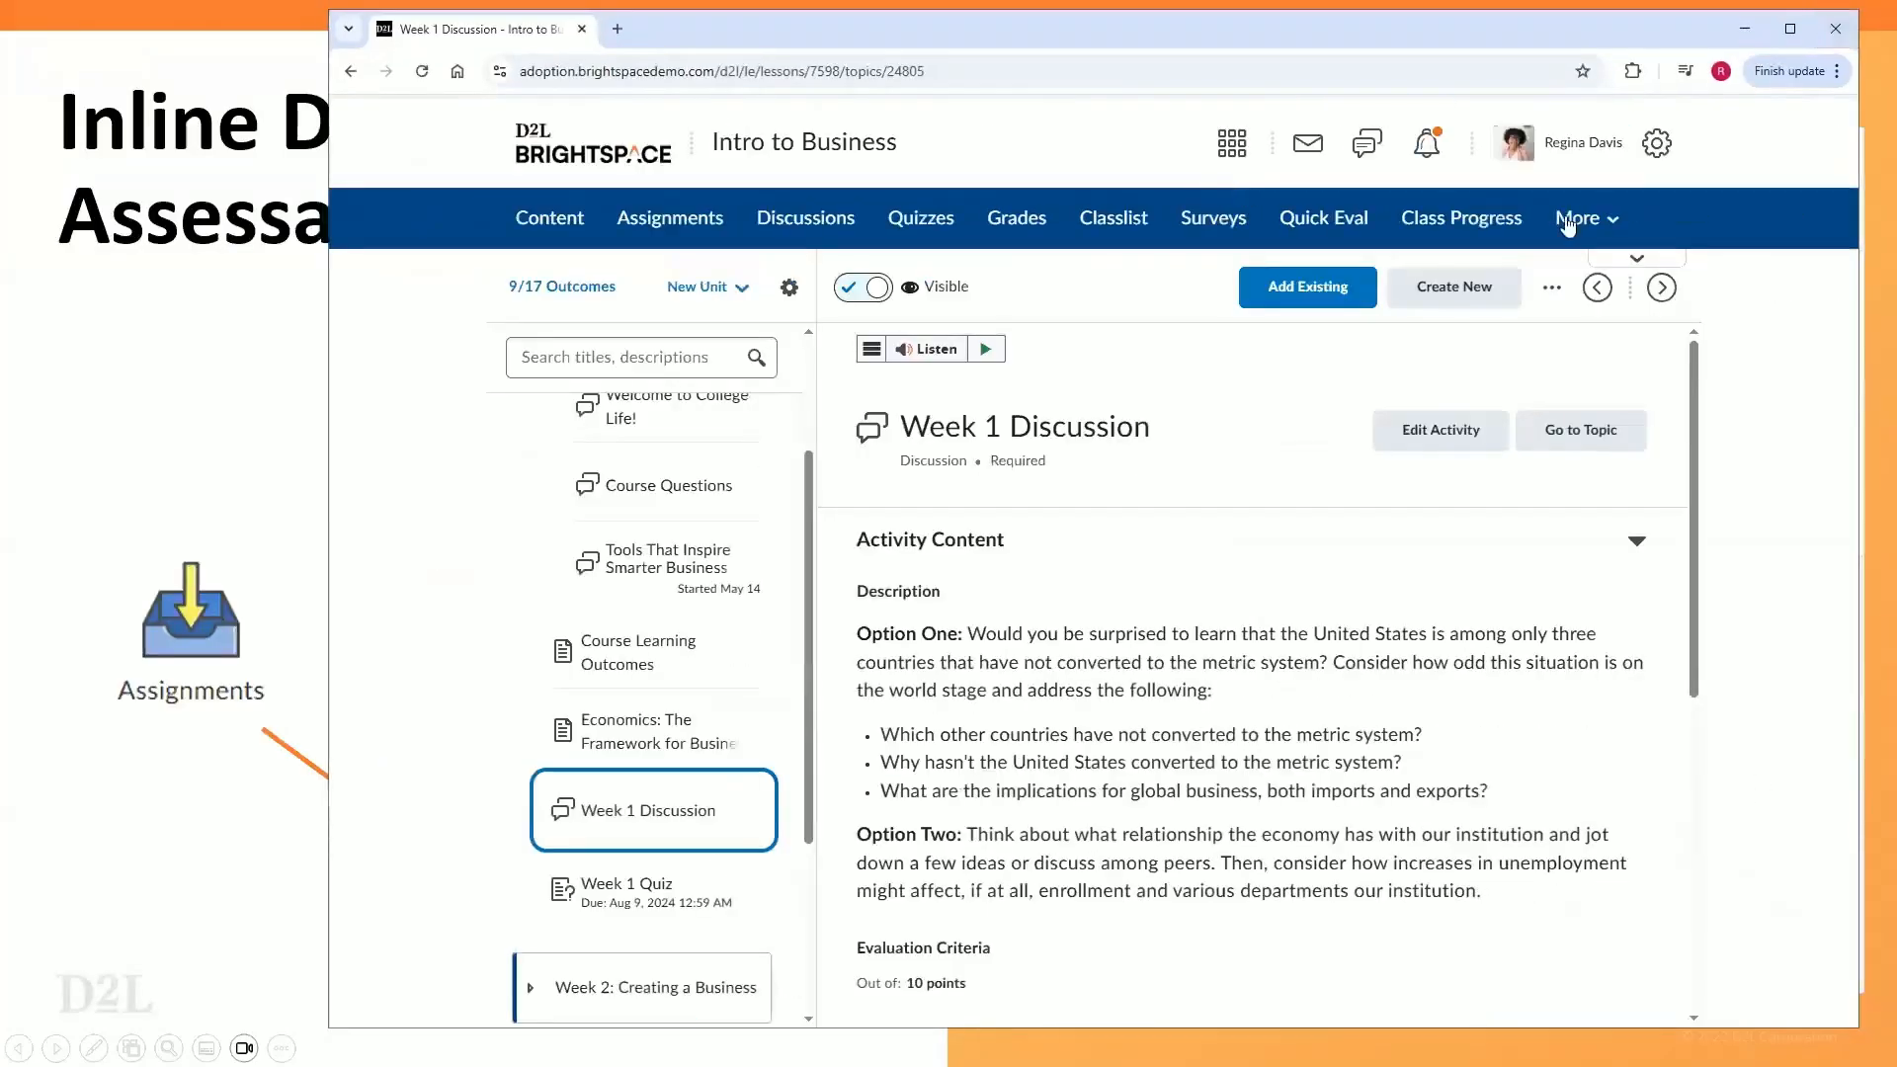
{"action": "left_click", "coordinate": [1789, 28]}
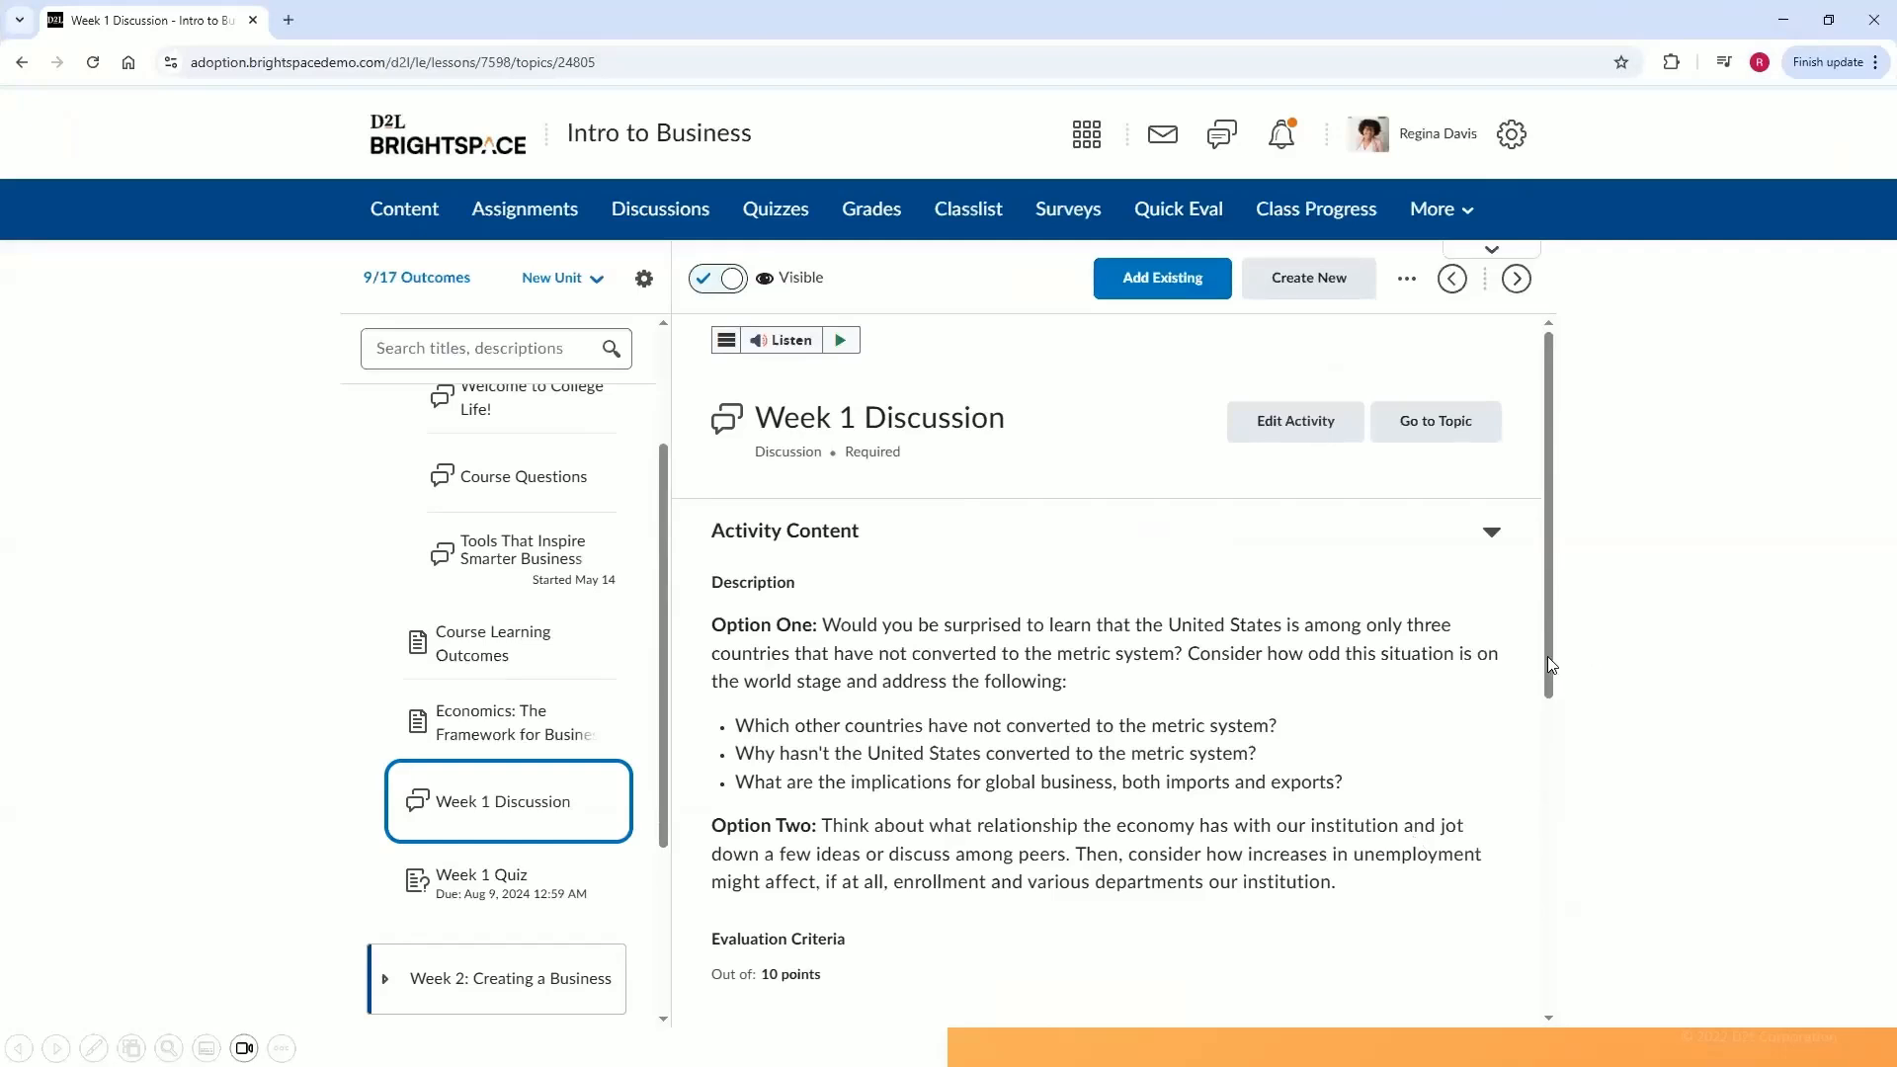
{"action": "left_click_drag", "start_coordinate": [1549, 690], "coordinate": [1539, 770]}
{"action": "scroll", "coordinate": [1538, 770], "scroll_direction": "down", "scroll_amount": 2}
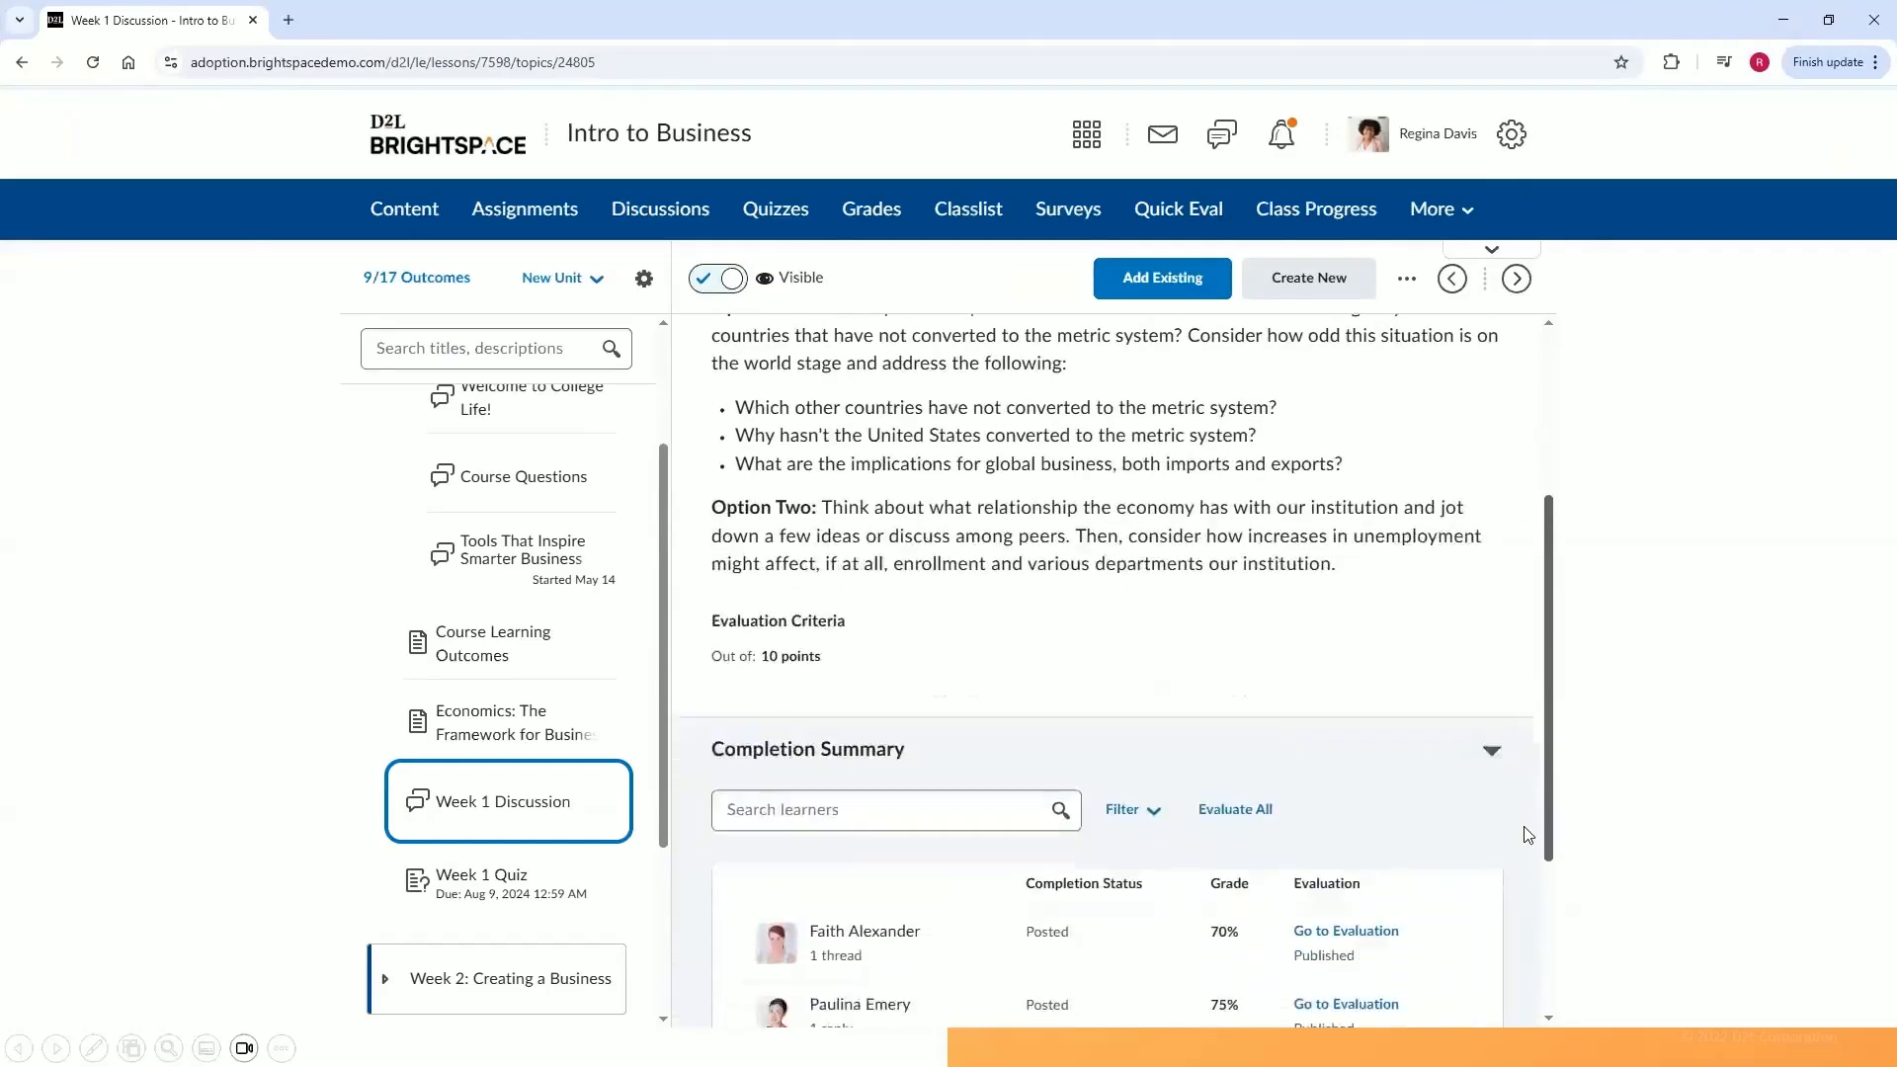
{"action": "scroll", "coordinate": [1521, 869], "scroll_direction": "down", "scroll_amount": 3}
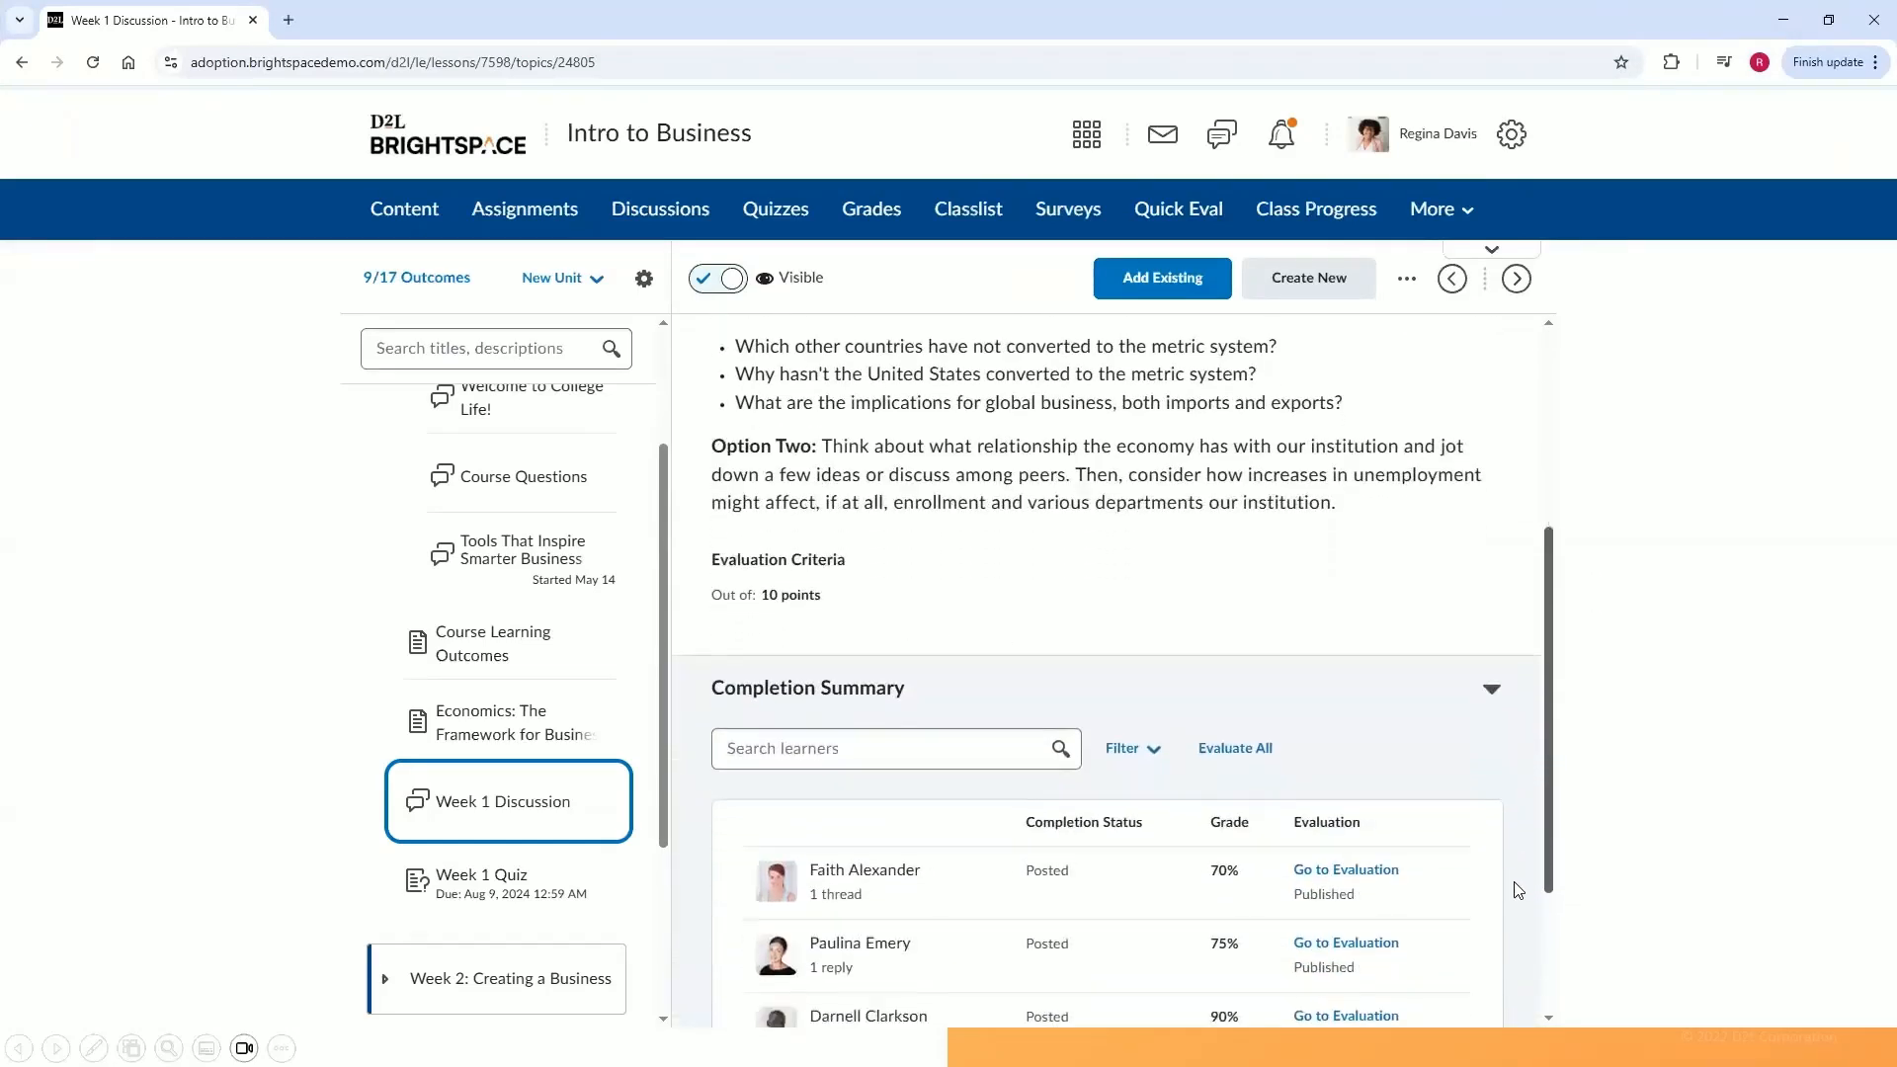
{"action": "scroll", "coordinate": [1490, 961], "scroll_direction": "down", "scroll_amount": 1}
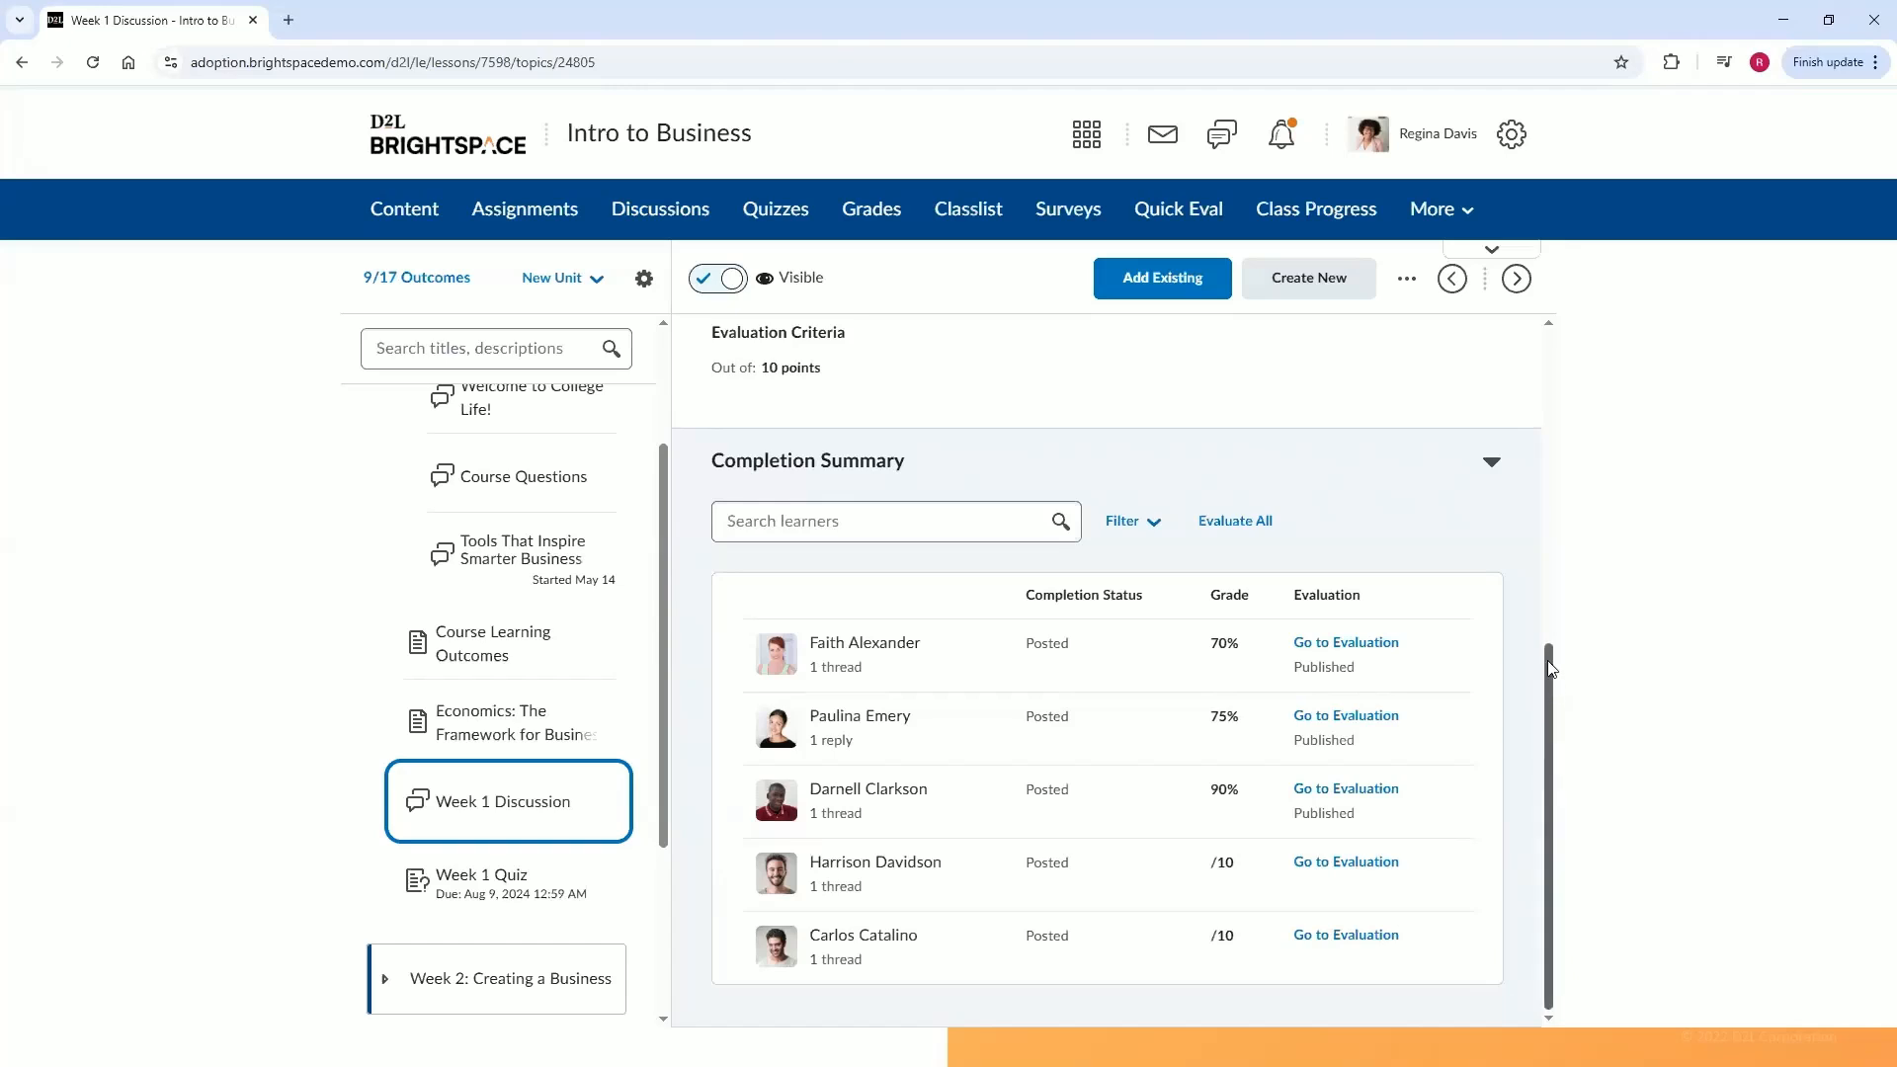
{"action": "scroll", "coordinate": [1547, 487], "scroll_direction": "up", "scroll_amount": 2}
{"action": "scroll", "coordinate": [1547, 487], "scroll_direction": "up", "scroll_amount": 4}
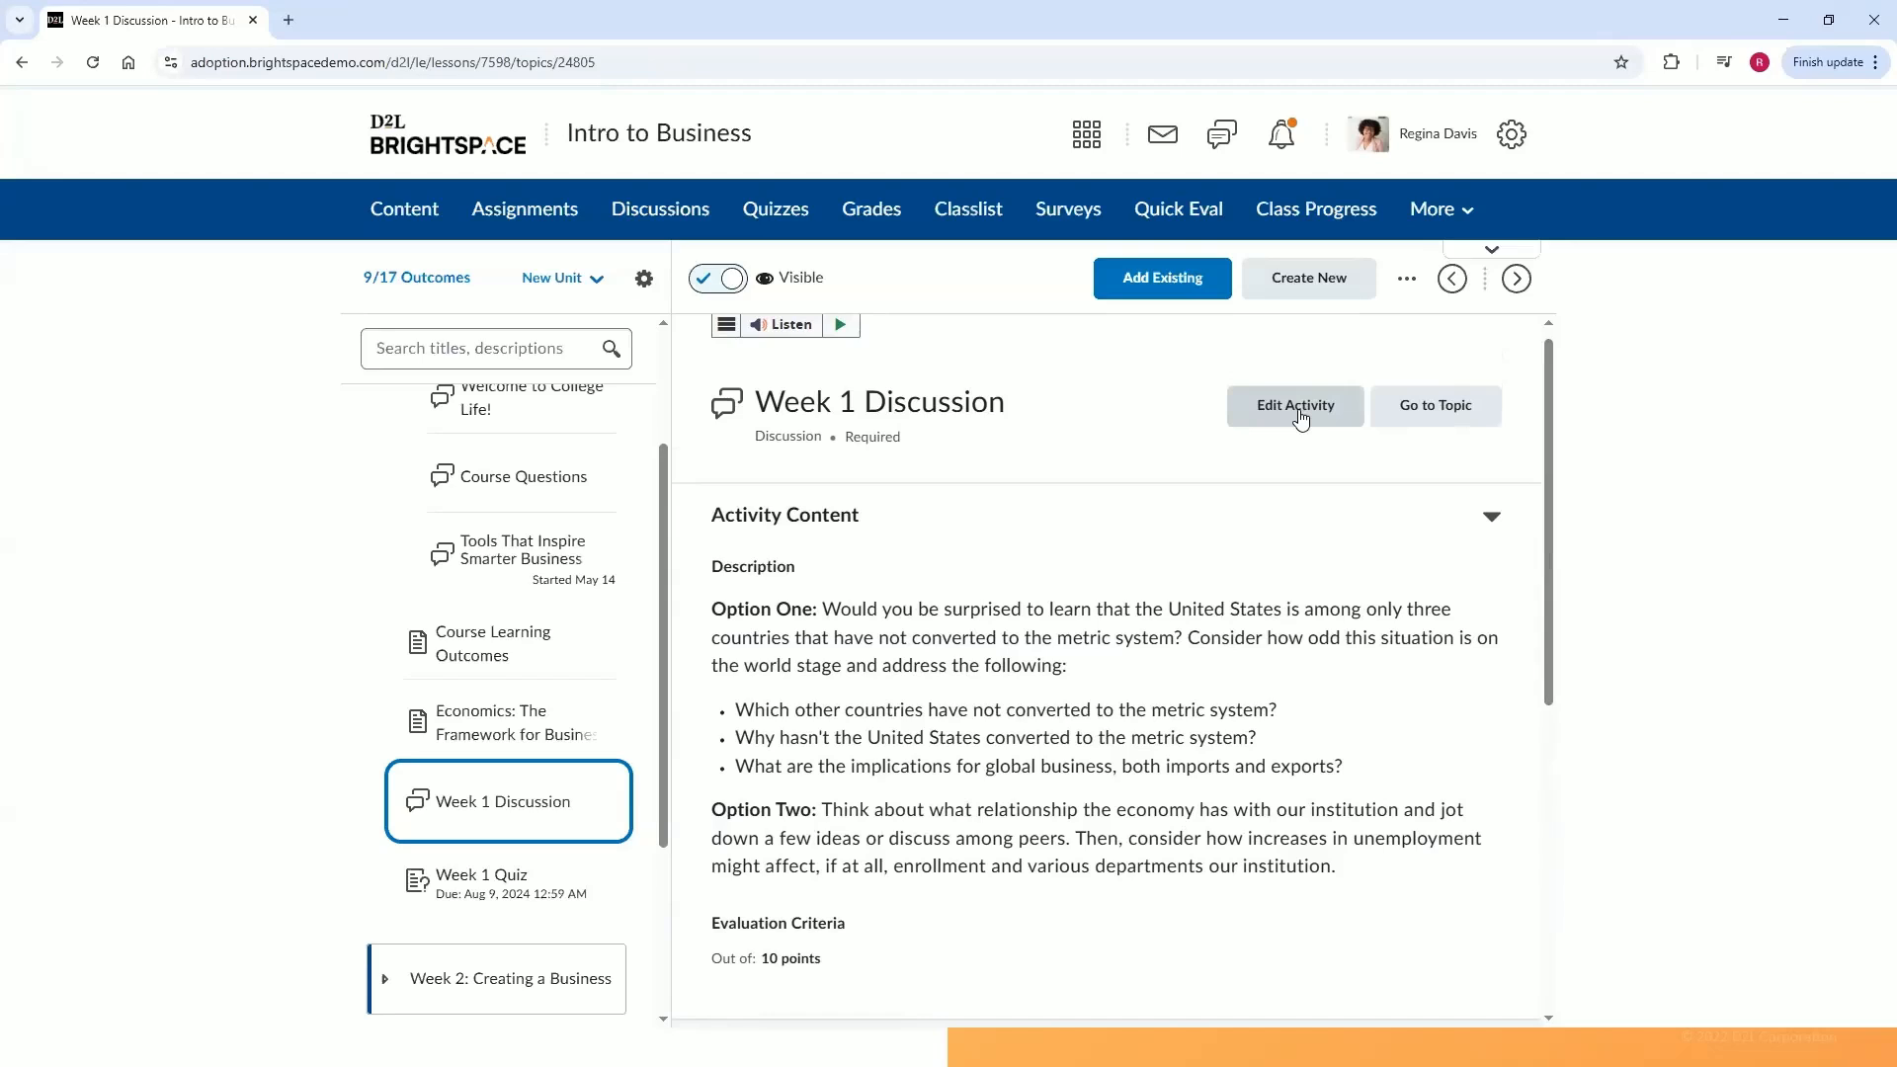
{"action": "left_click", "coordinate": [1302, 420]}
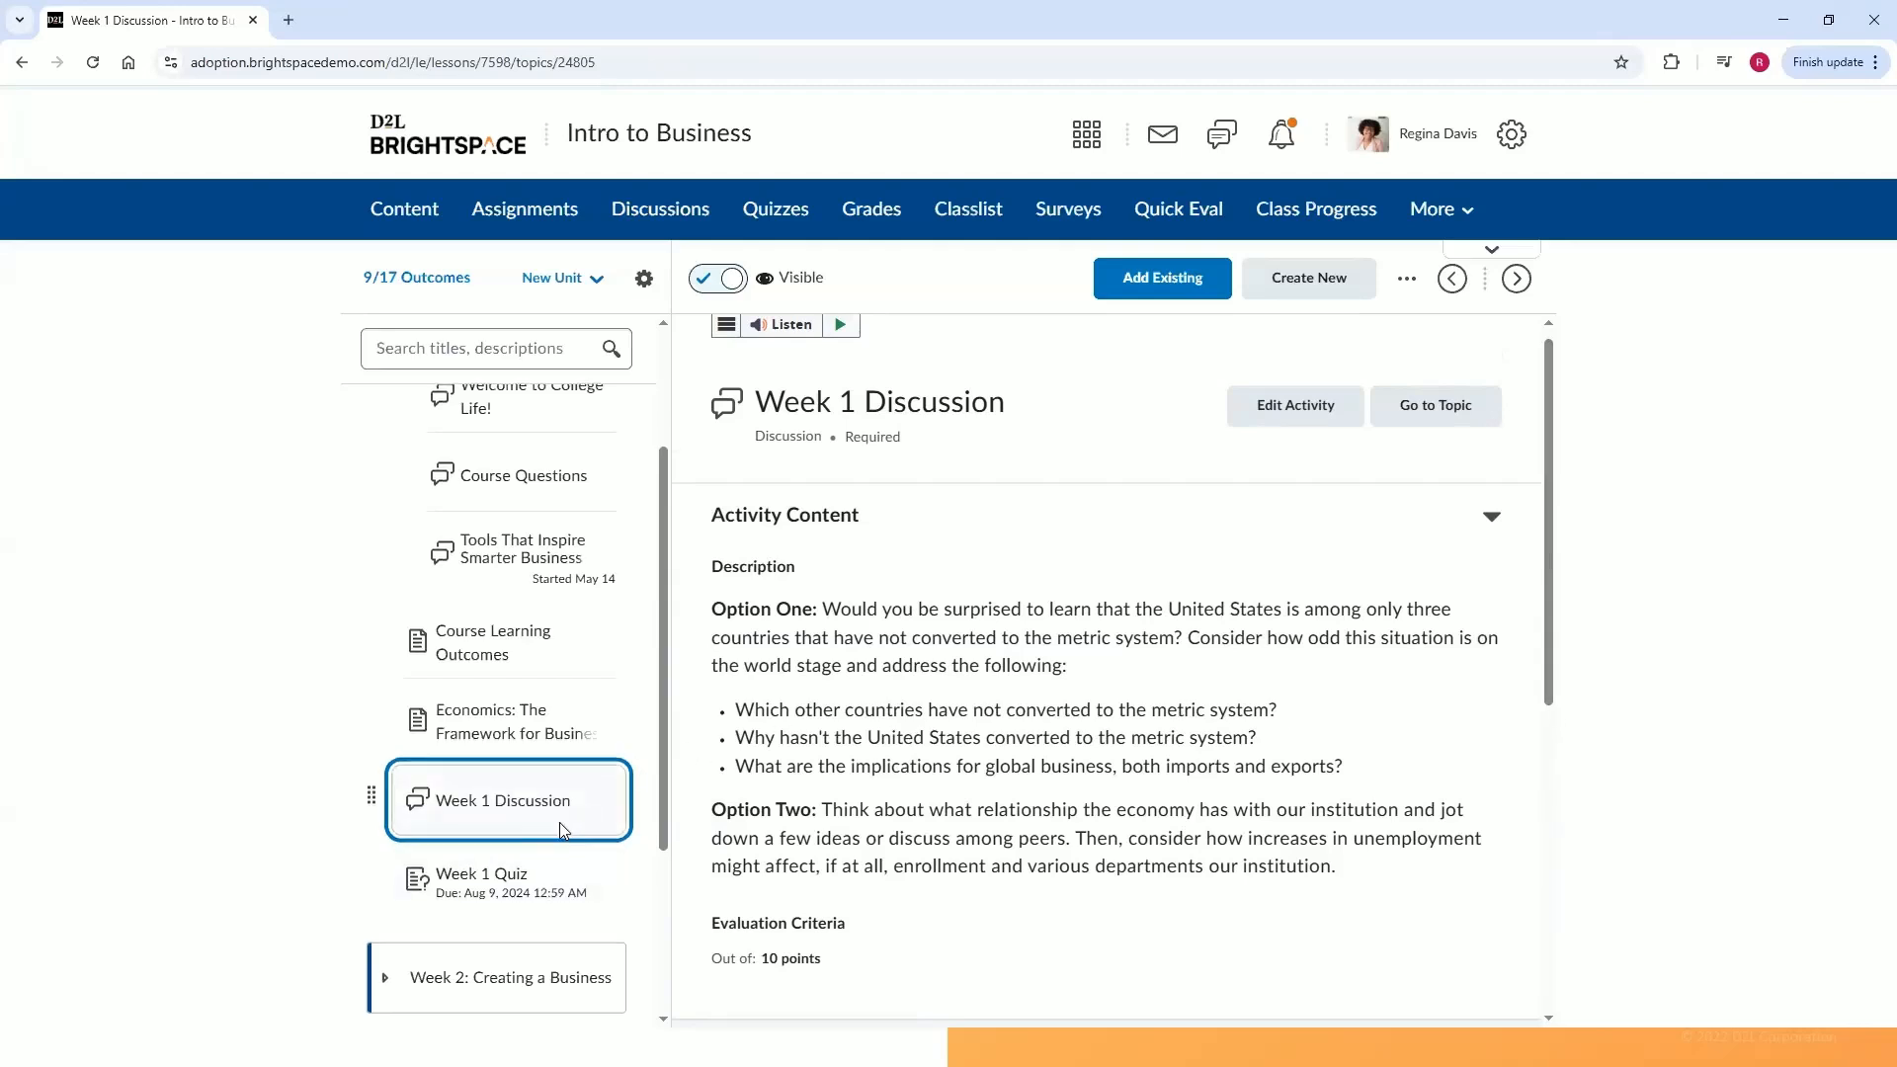
Open the Assignment Proposal activity in Week 2: Creating a Business and review its content and completion summary.
{"action": "scroll", "coordinate": [553, 860], "scroll_direction": "down", "scroll_amount": 1}
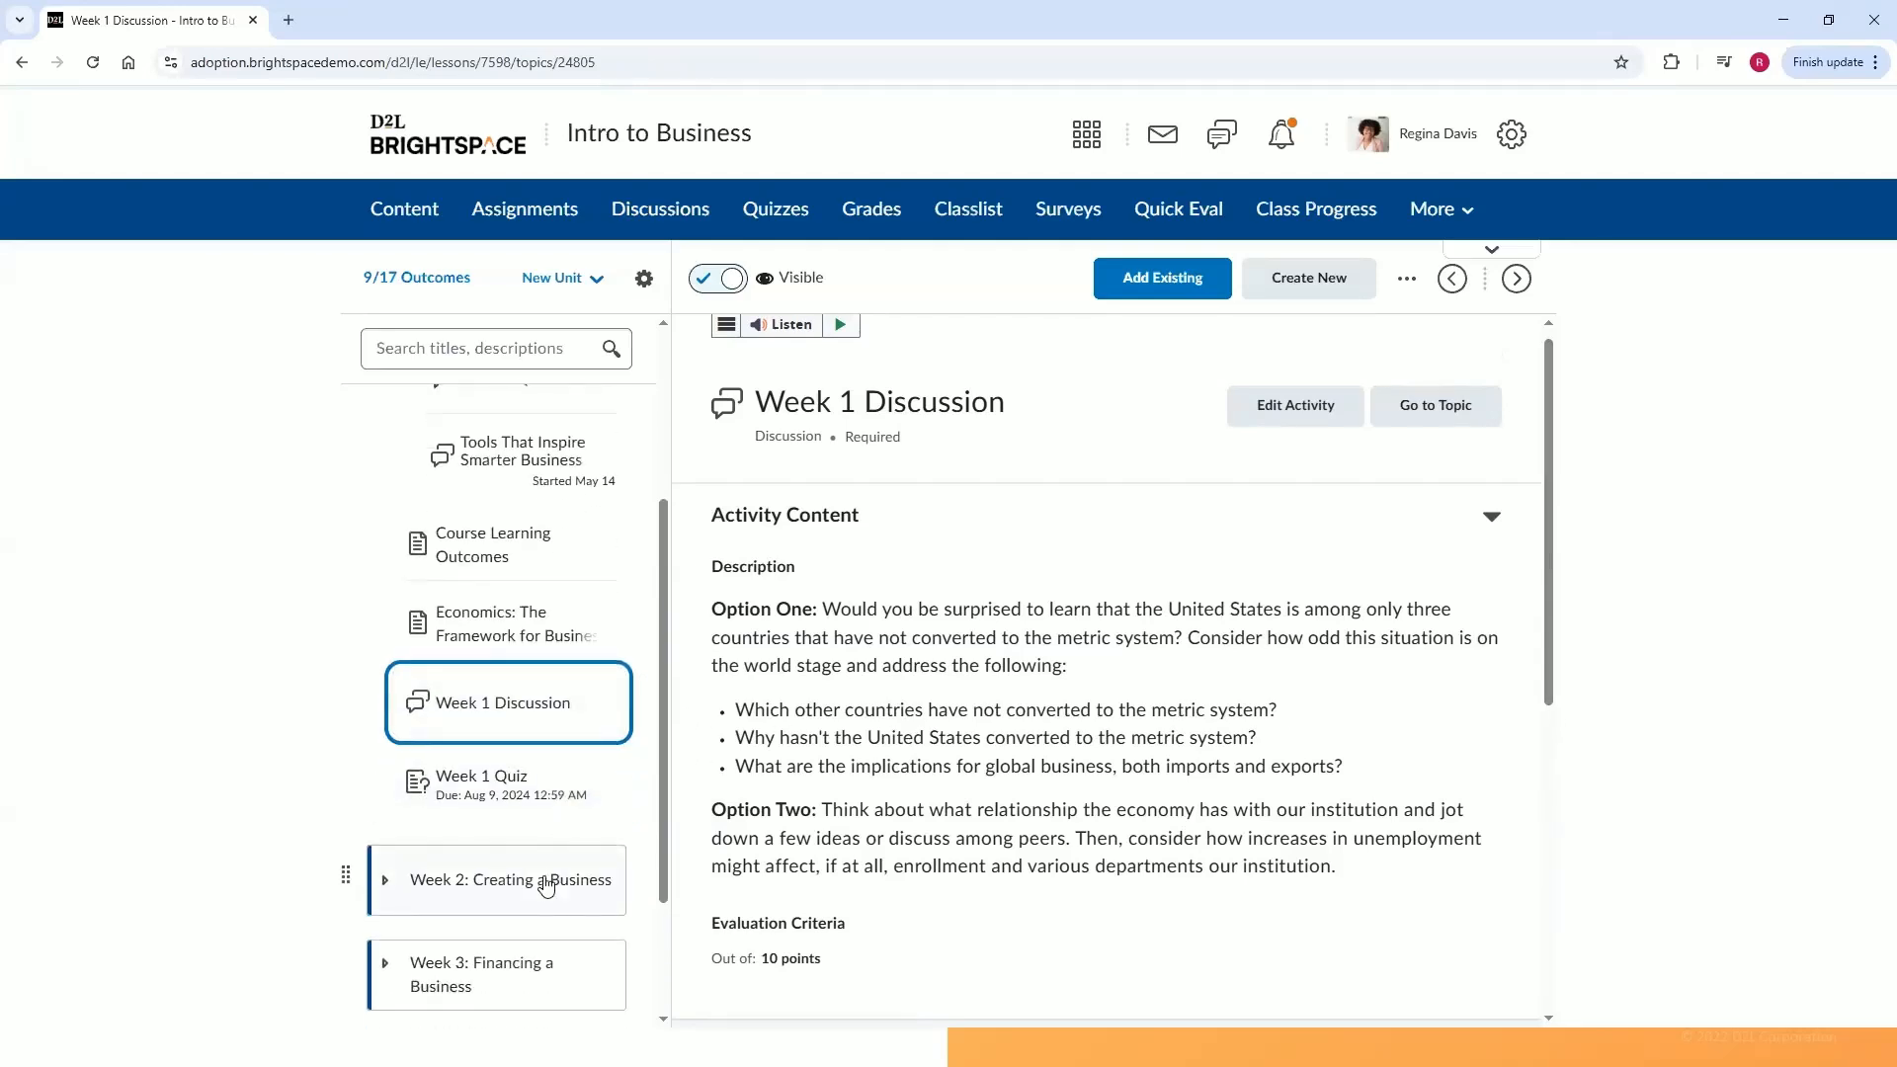
{"action": "left_click", "coordinate": [546, 882]}
{"action": "scroll", "coordinate": [543, 879], "scroll_direction": "down", "scroll_amount": 3}
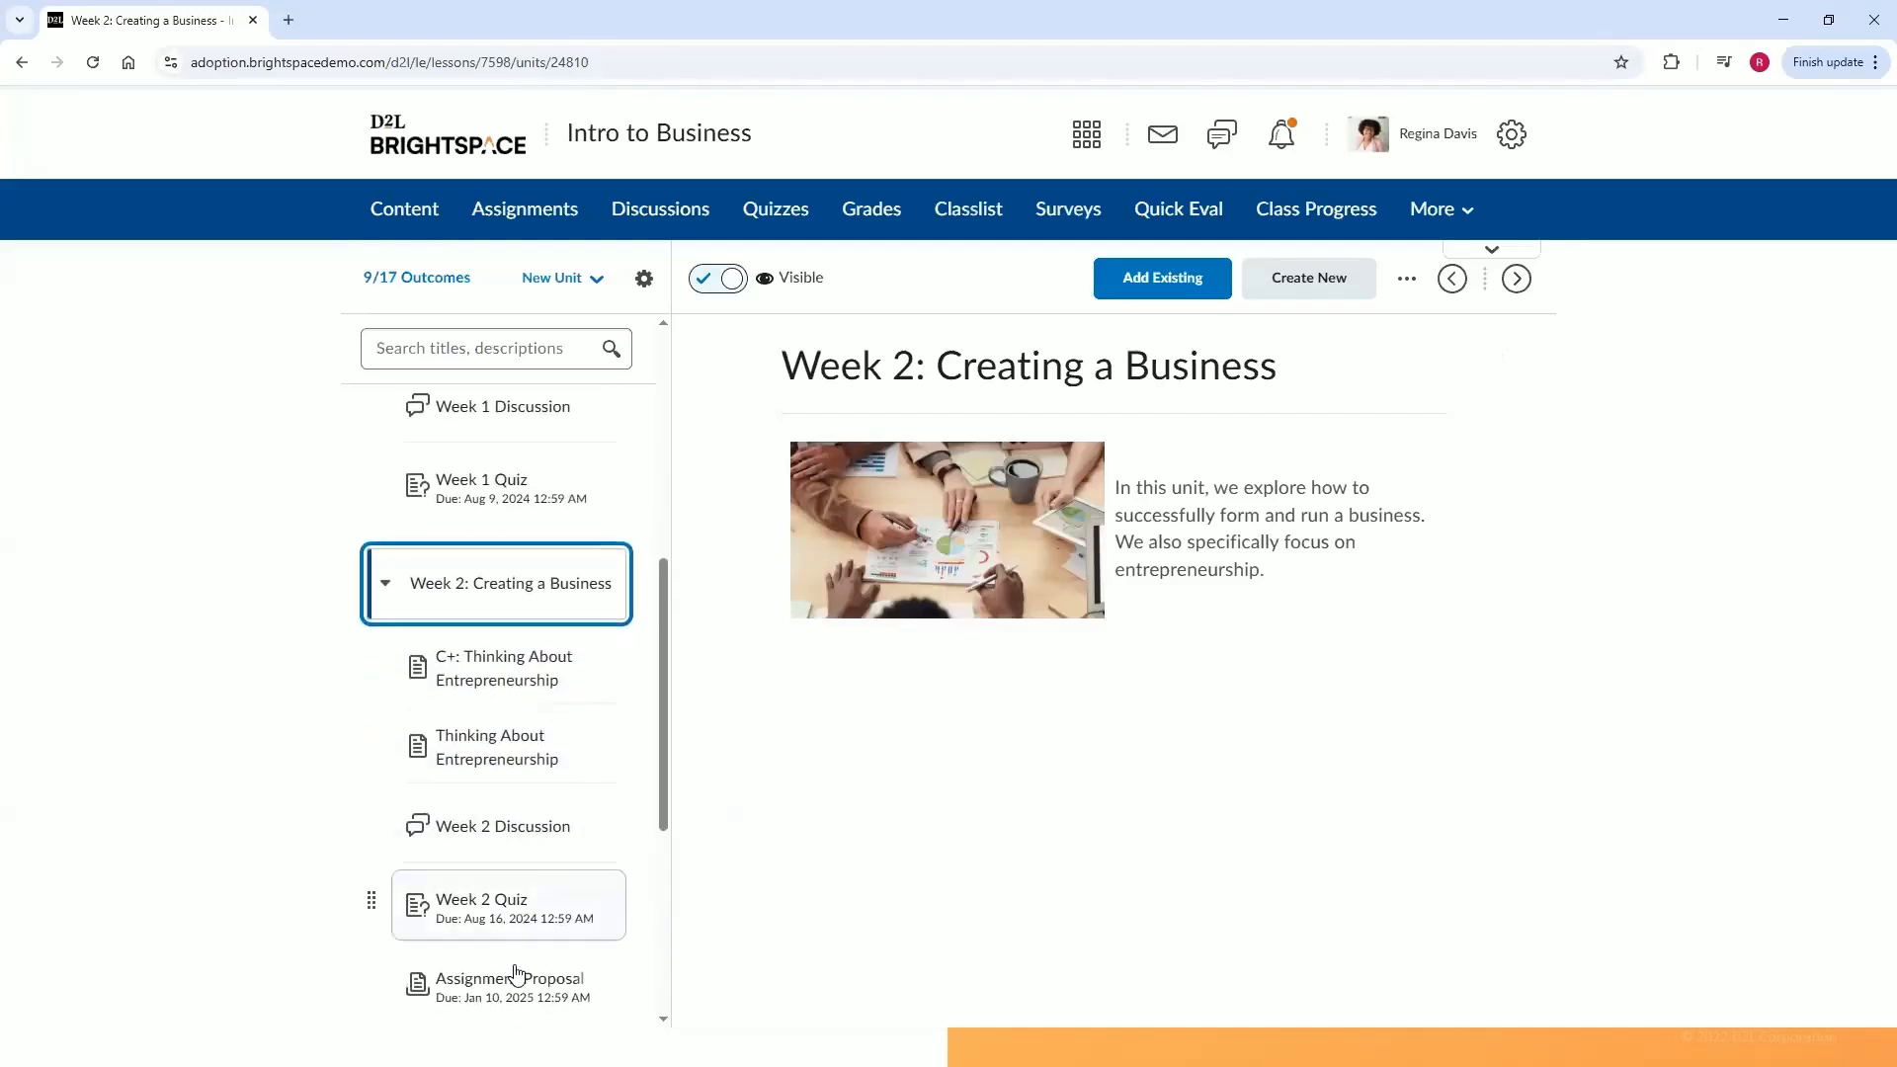
{"action": "left_click", "coordinate": [508, 978]}
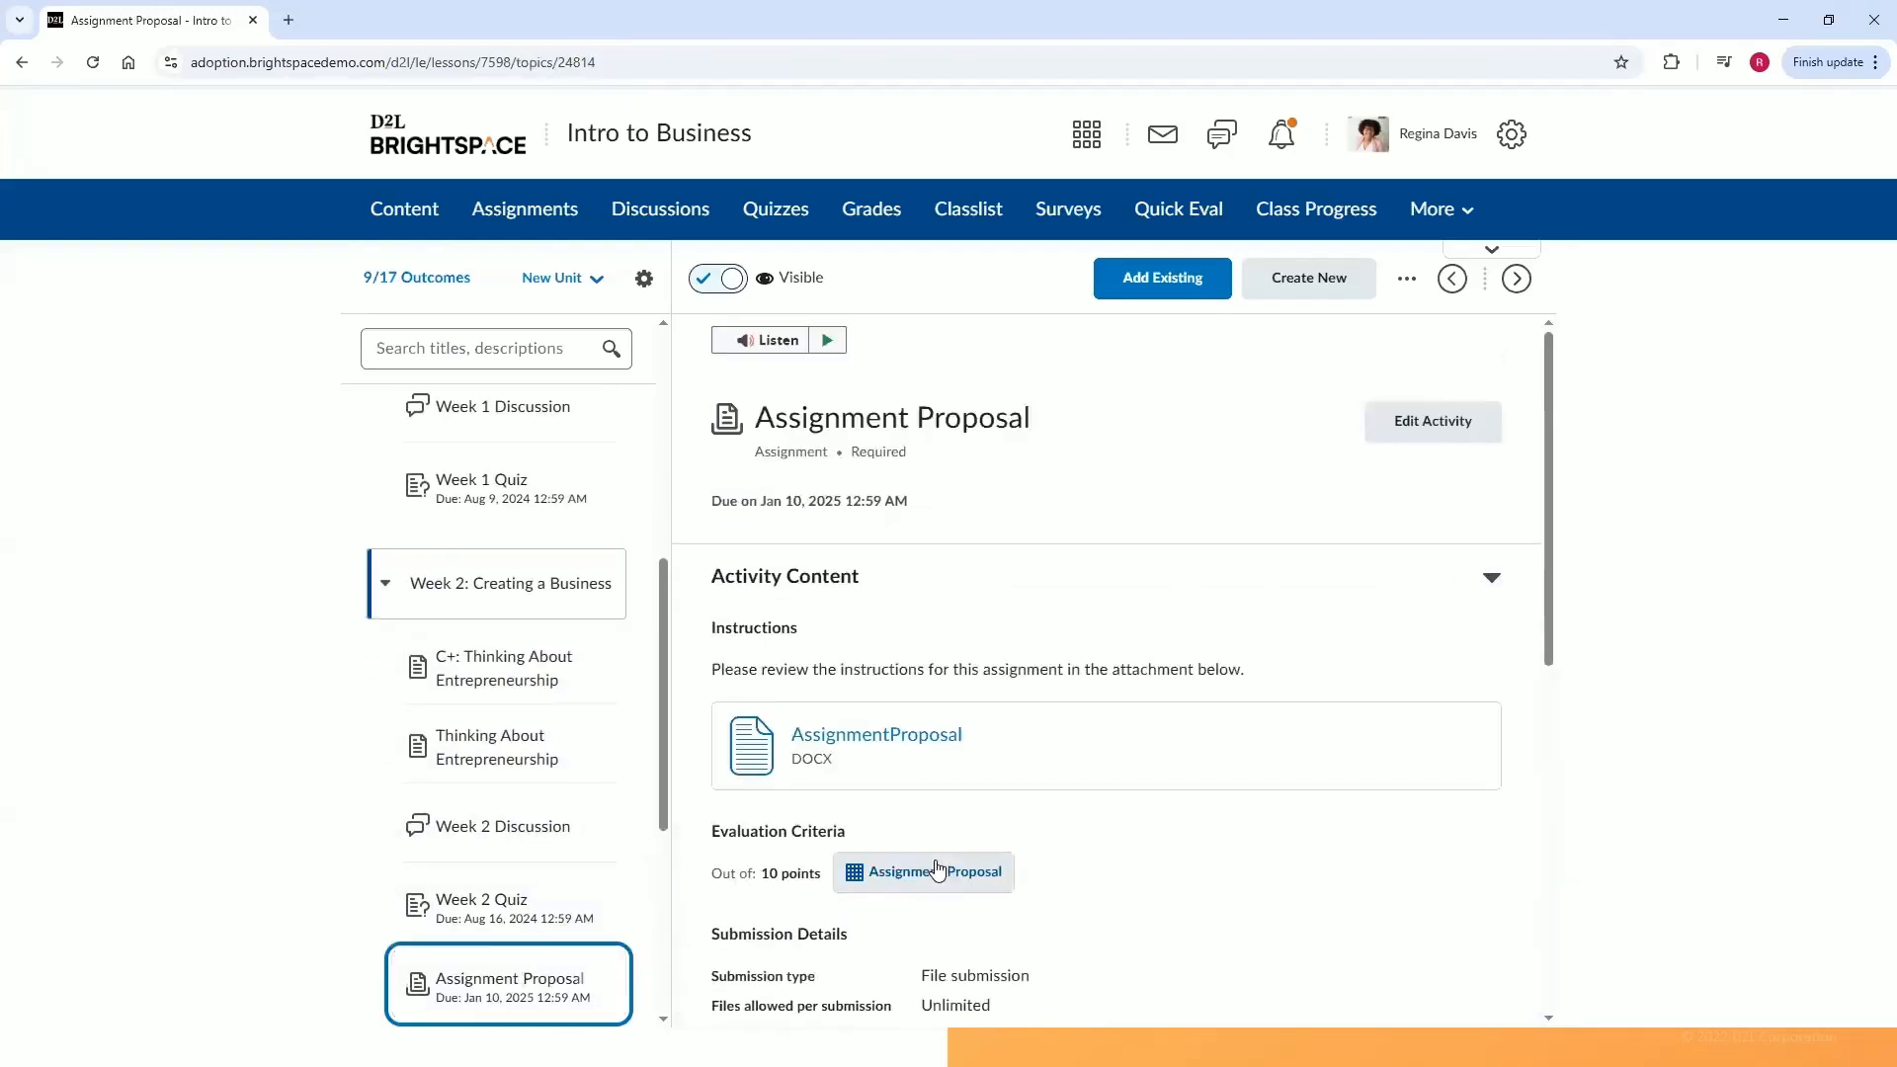
{"action": "left_click_drag", "start_coordinate": [1547, 633], "coordinate": [1542, 703]}
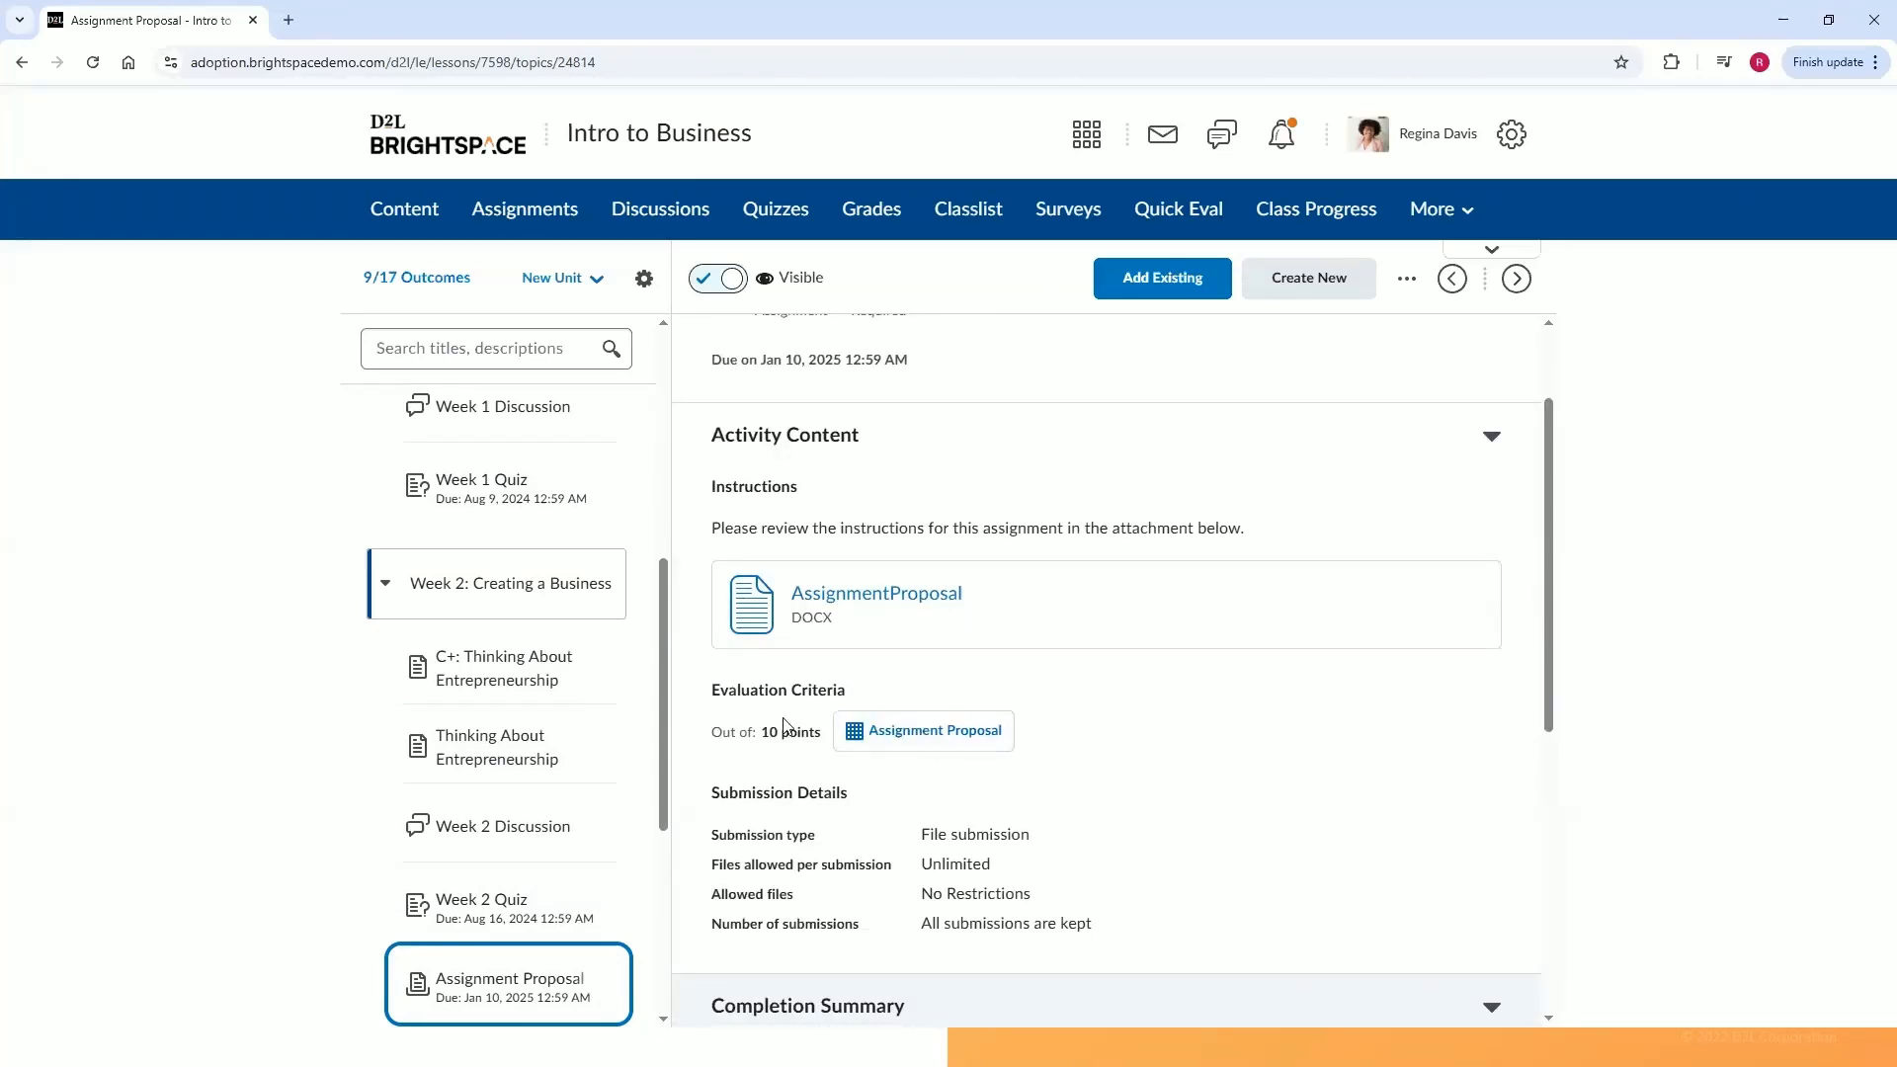
{"action": "scroll", "coordinate": [1268, 774], "scroll_direction": "up", "scroll_amount": 1}
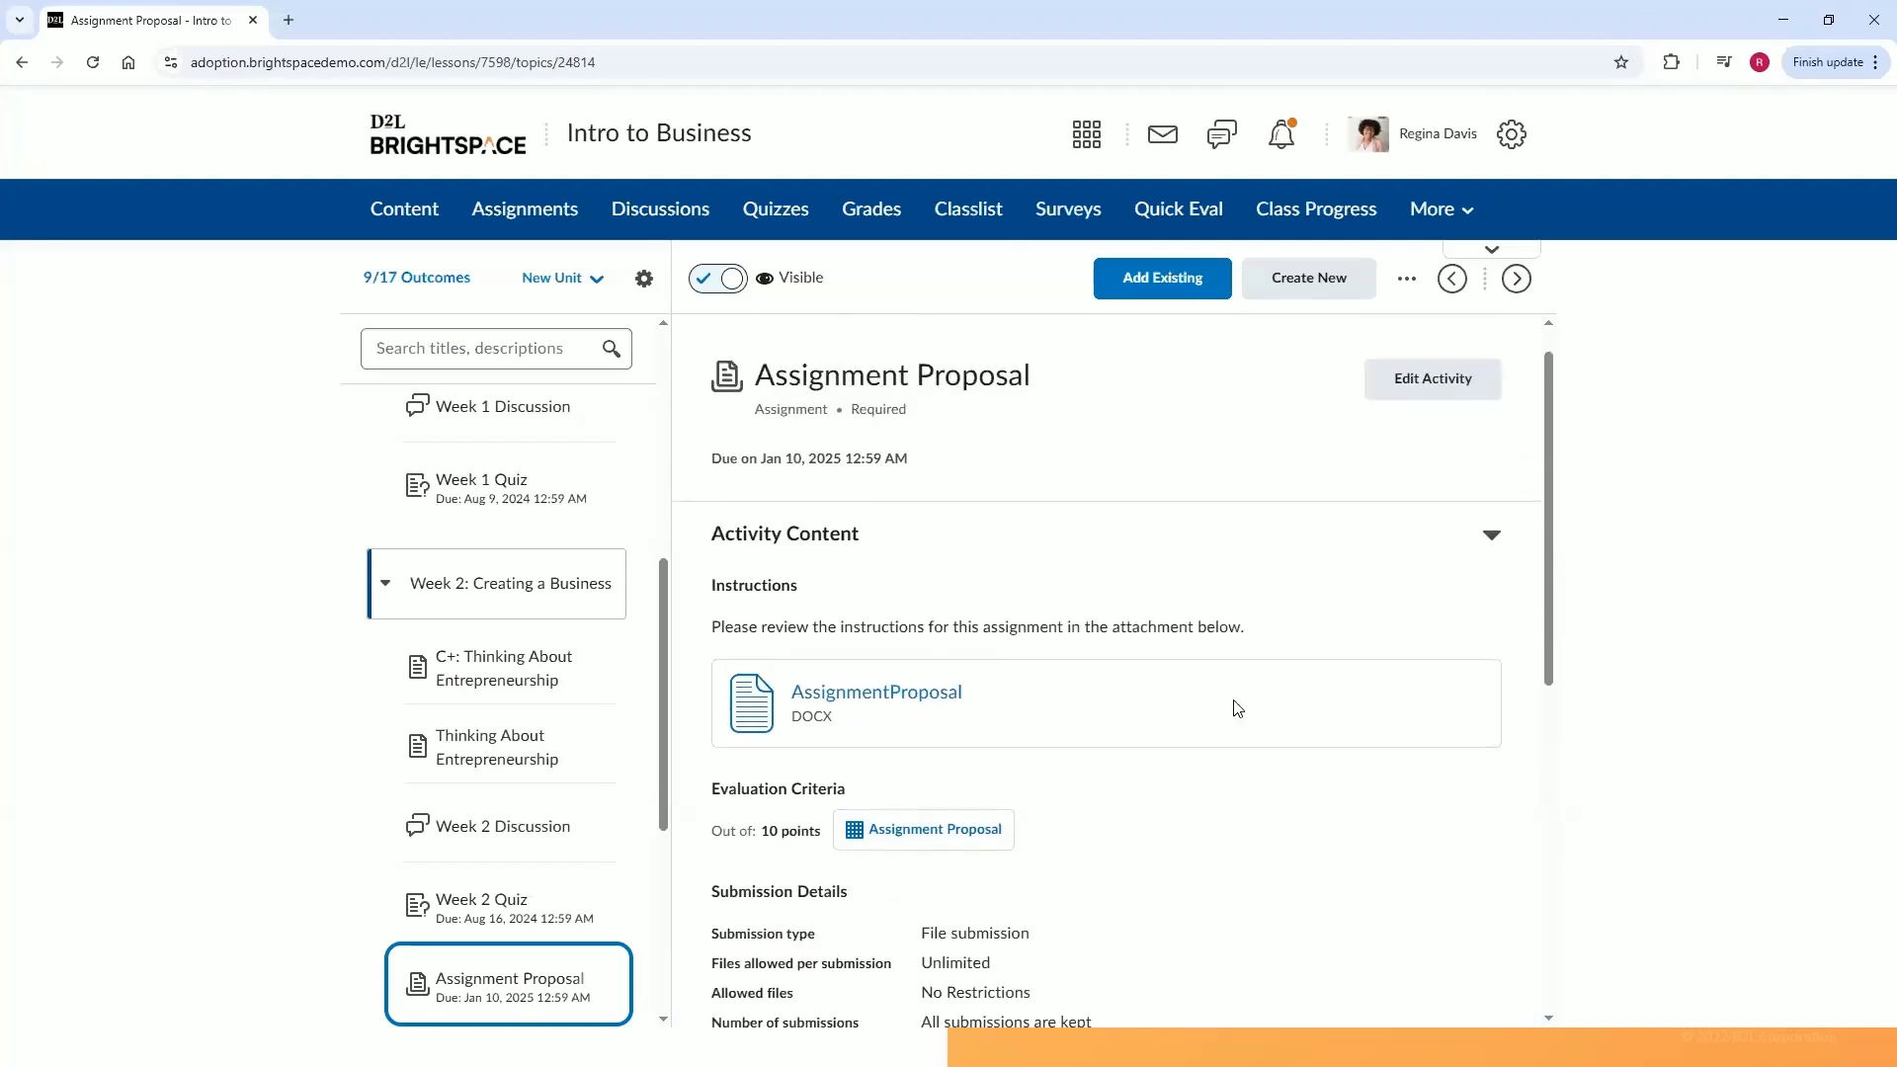
{"action": "left_click", "coordinate": [1495, 543]}
{"action": "scroll", "coordinate": [1498, 632], "scroll_direction": "down", "scroll_amount": 2}
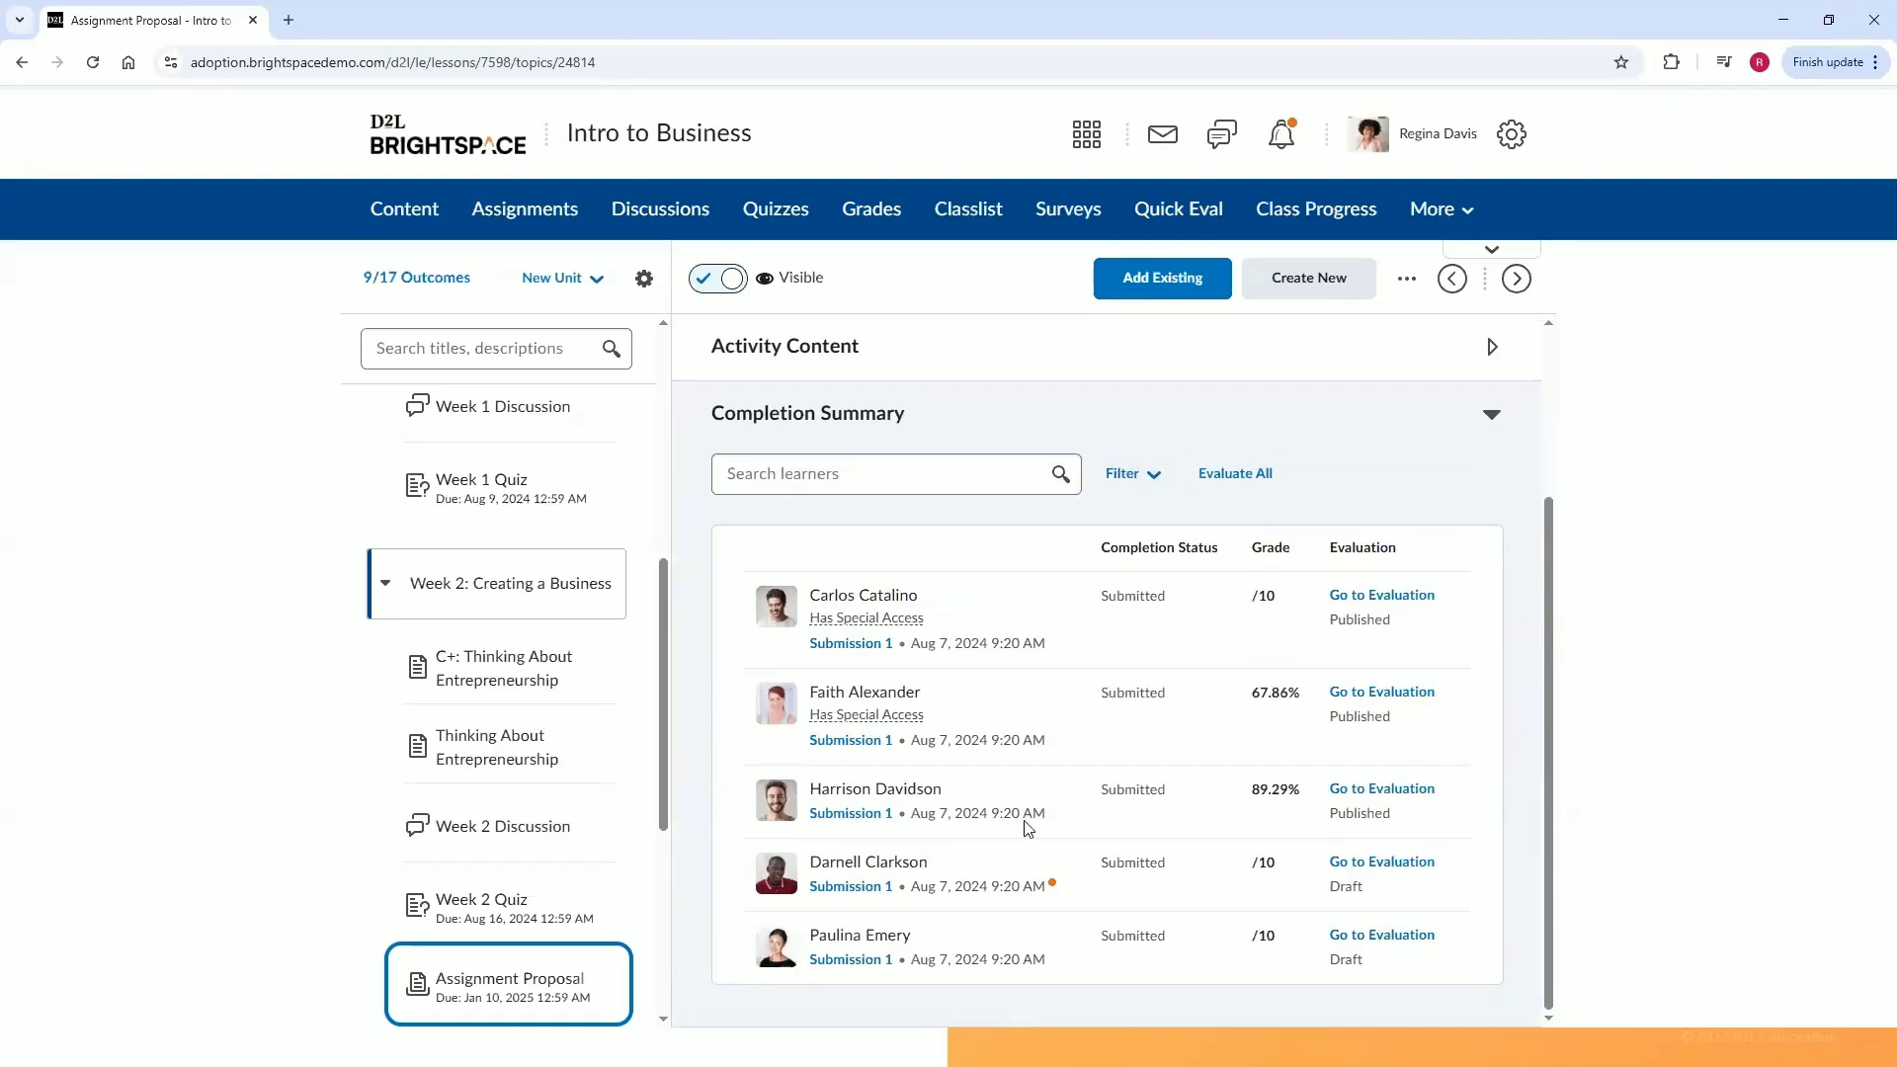
{"action": "mouse_move", "coordinate": [838, 626]}
{"action": "left_click_drag", "start_coordinate": [1547, 828], "coordinate": [1537, 642]}
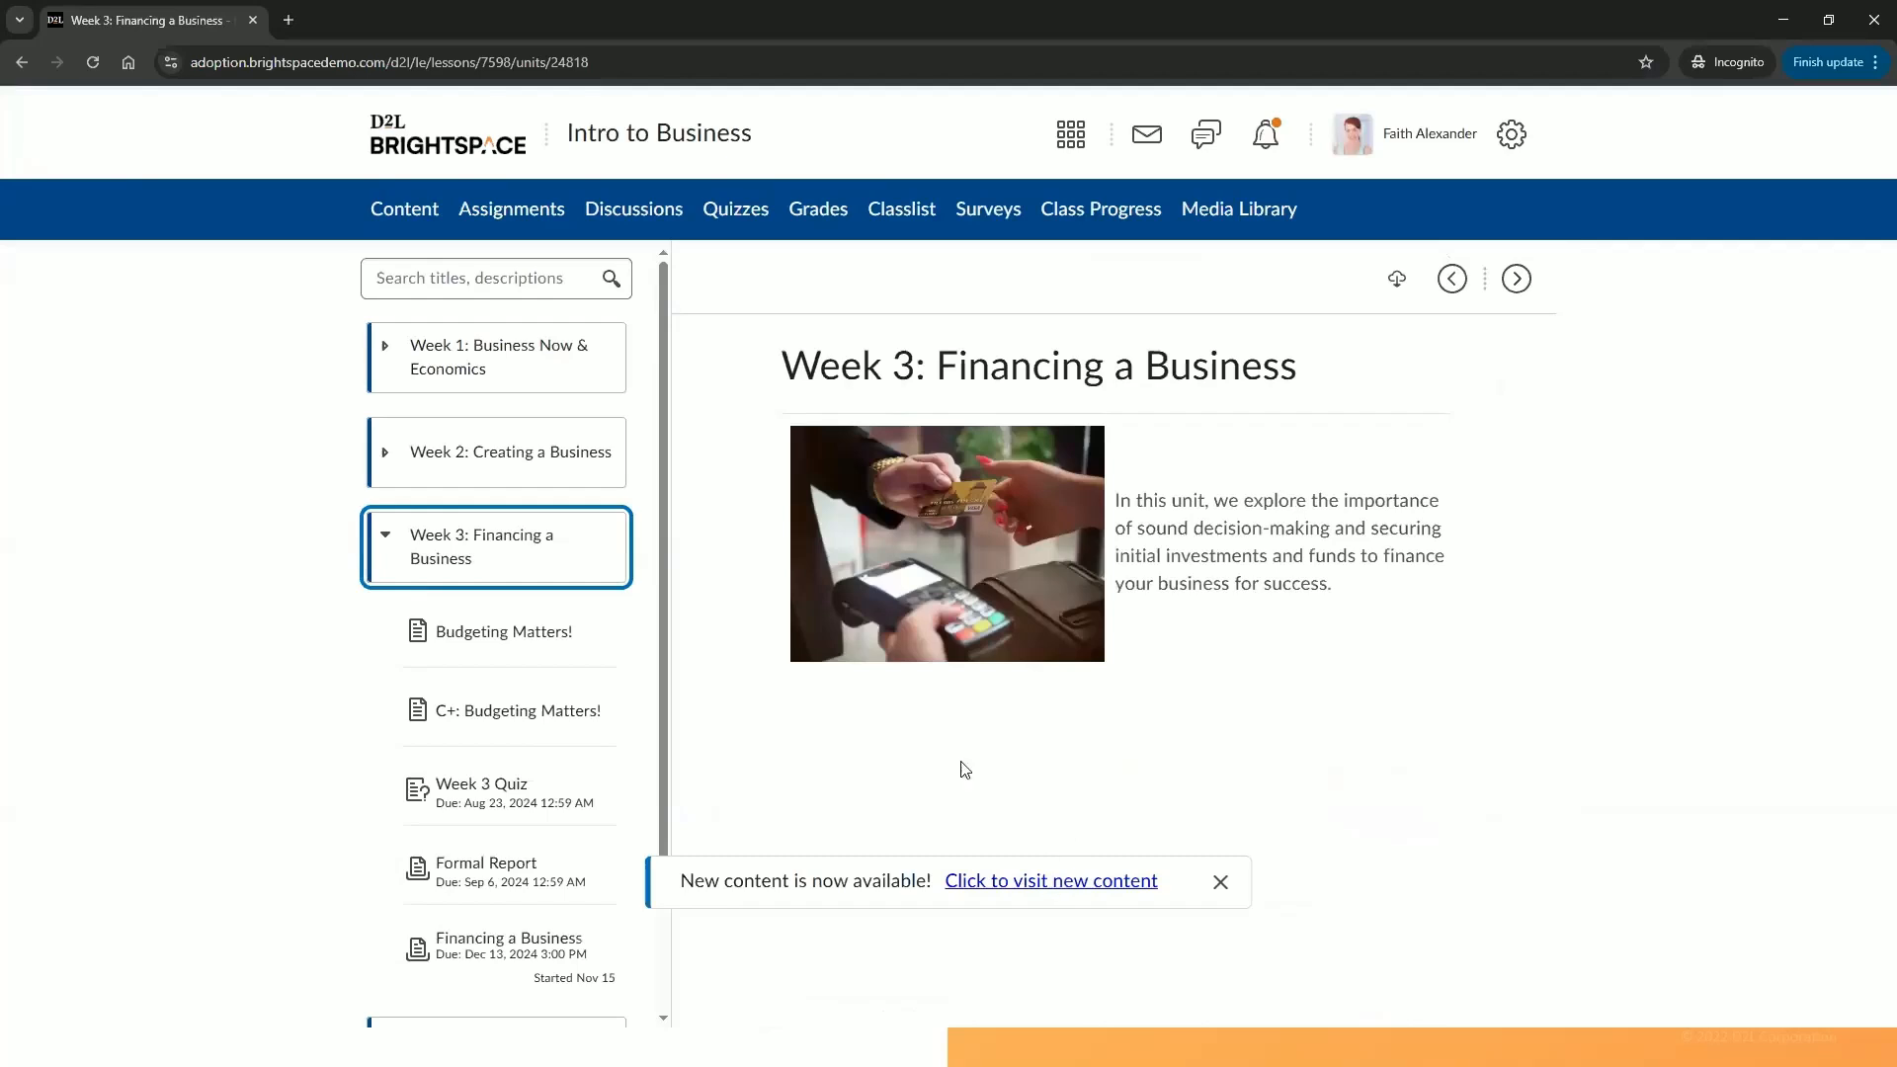
In the student view, open Week 1 Discussion and review the overall grade and posted work.
{"action": "left_click", "coordinate": [669, 62]}
{"action": "key", "text": "Return"}
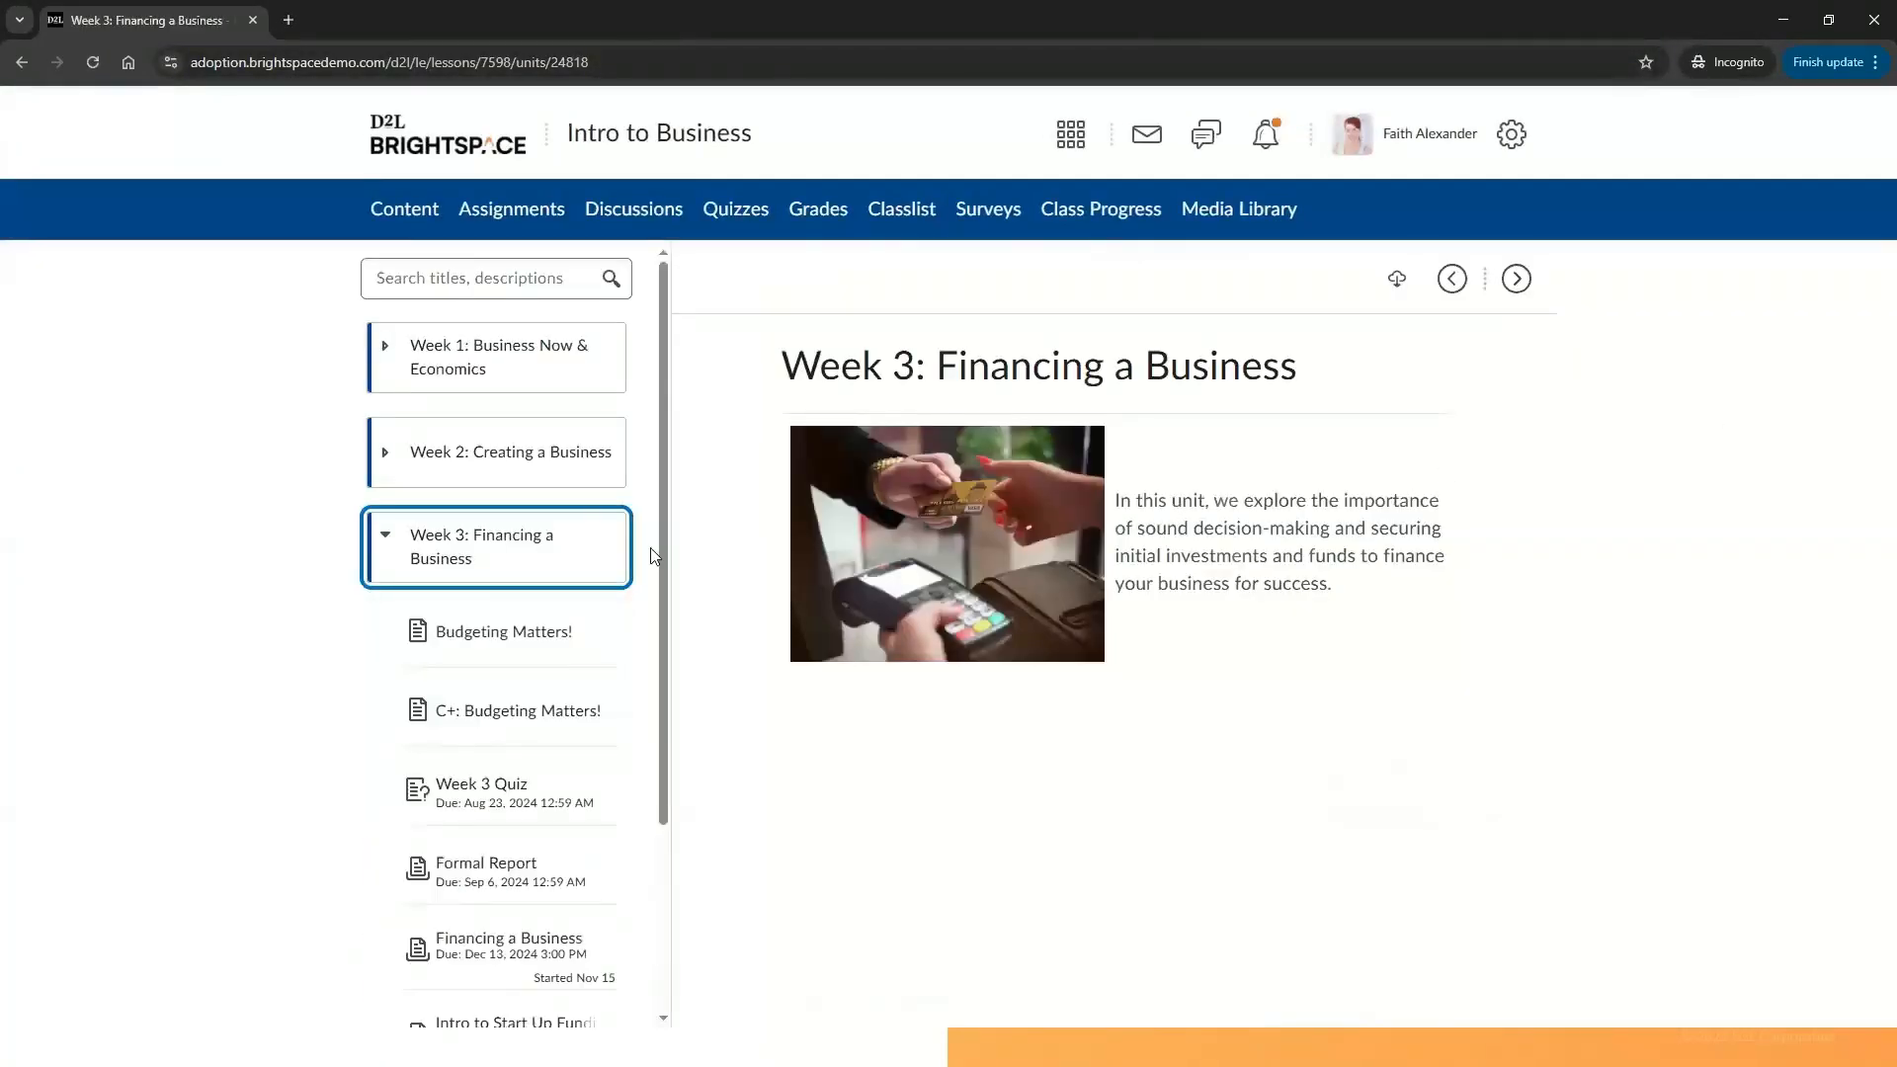
{"action": "left_click", "coordinate": [522, 356]}
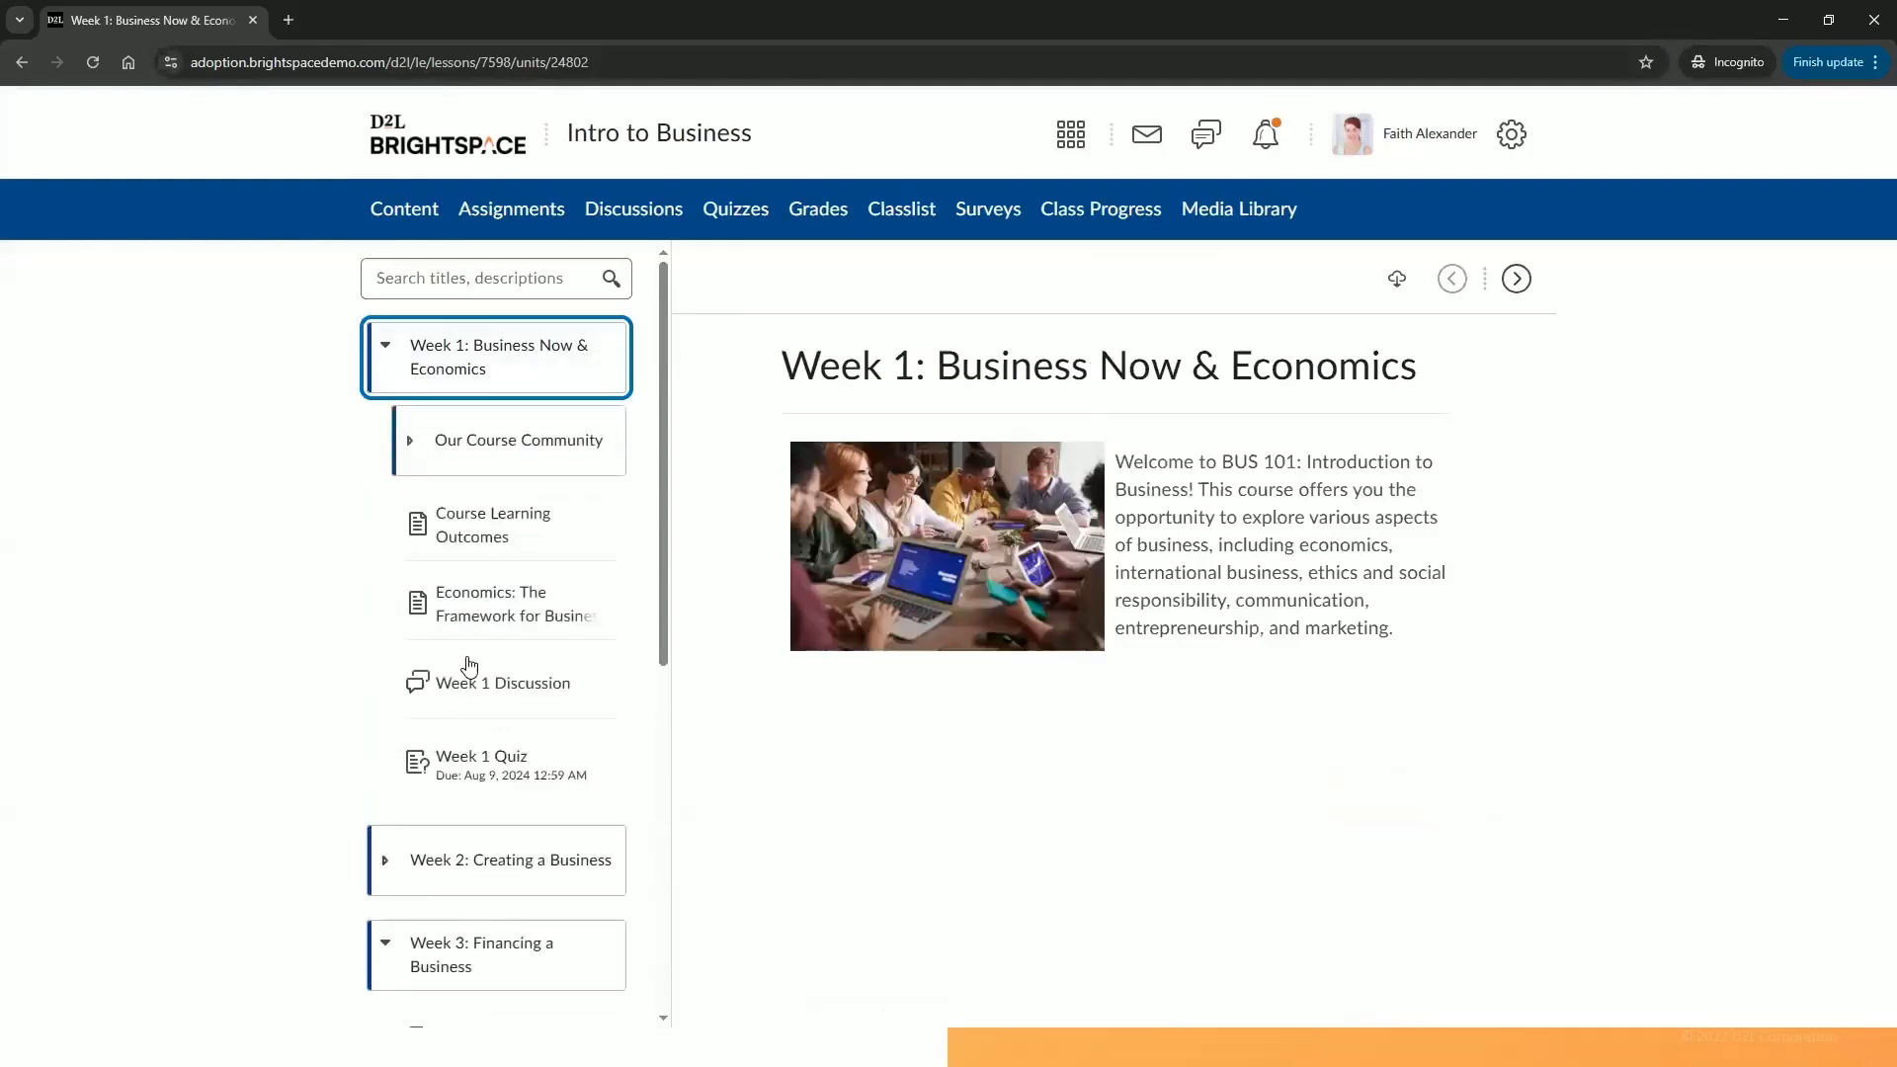
{"action": "left_click", "coordinate": [479, 685]}
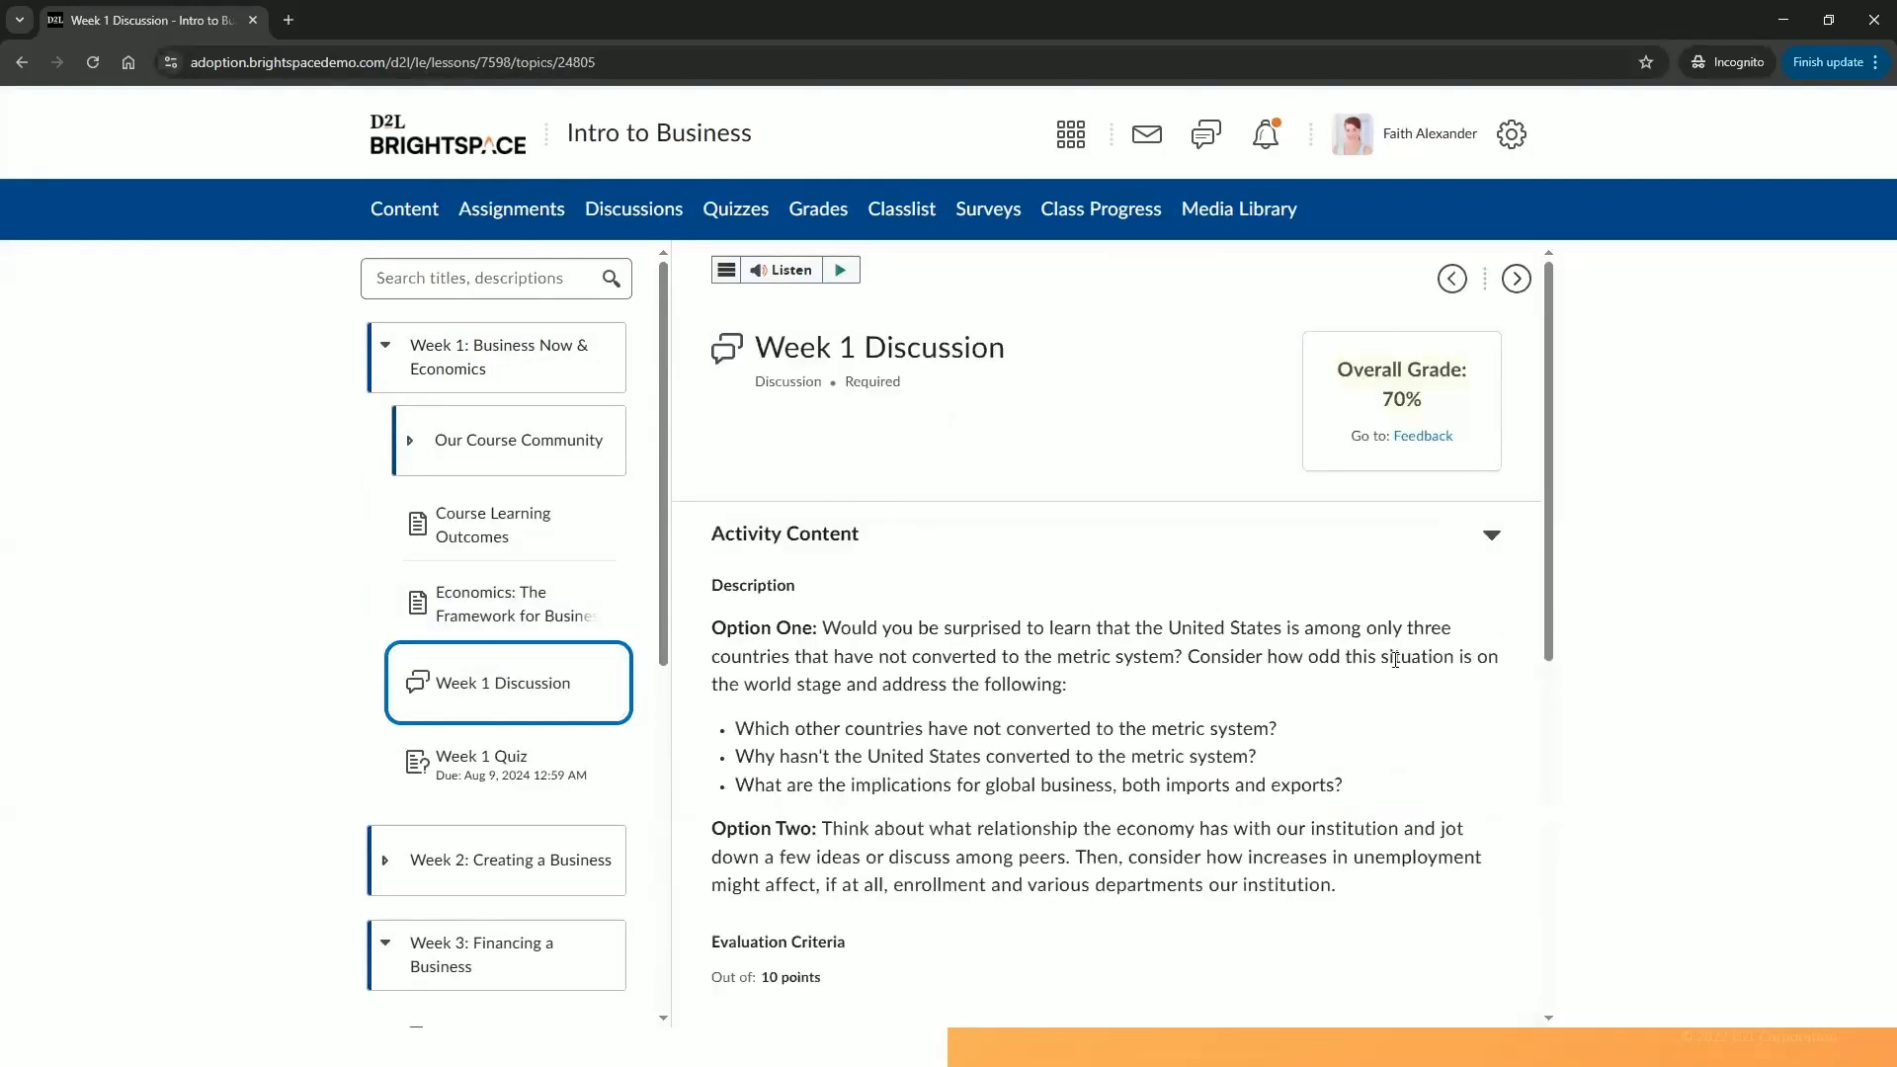
{"action": "scroll", "coordinate": [1547, 610], "scroll_direction": "down", "scroll_amount": 1}
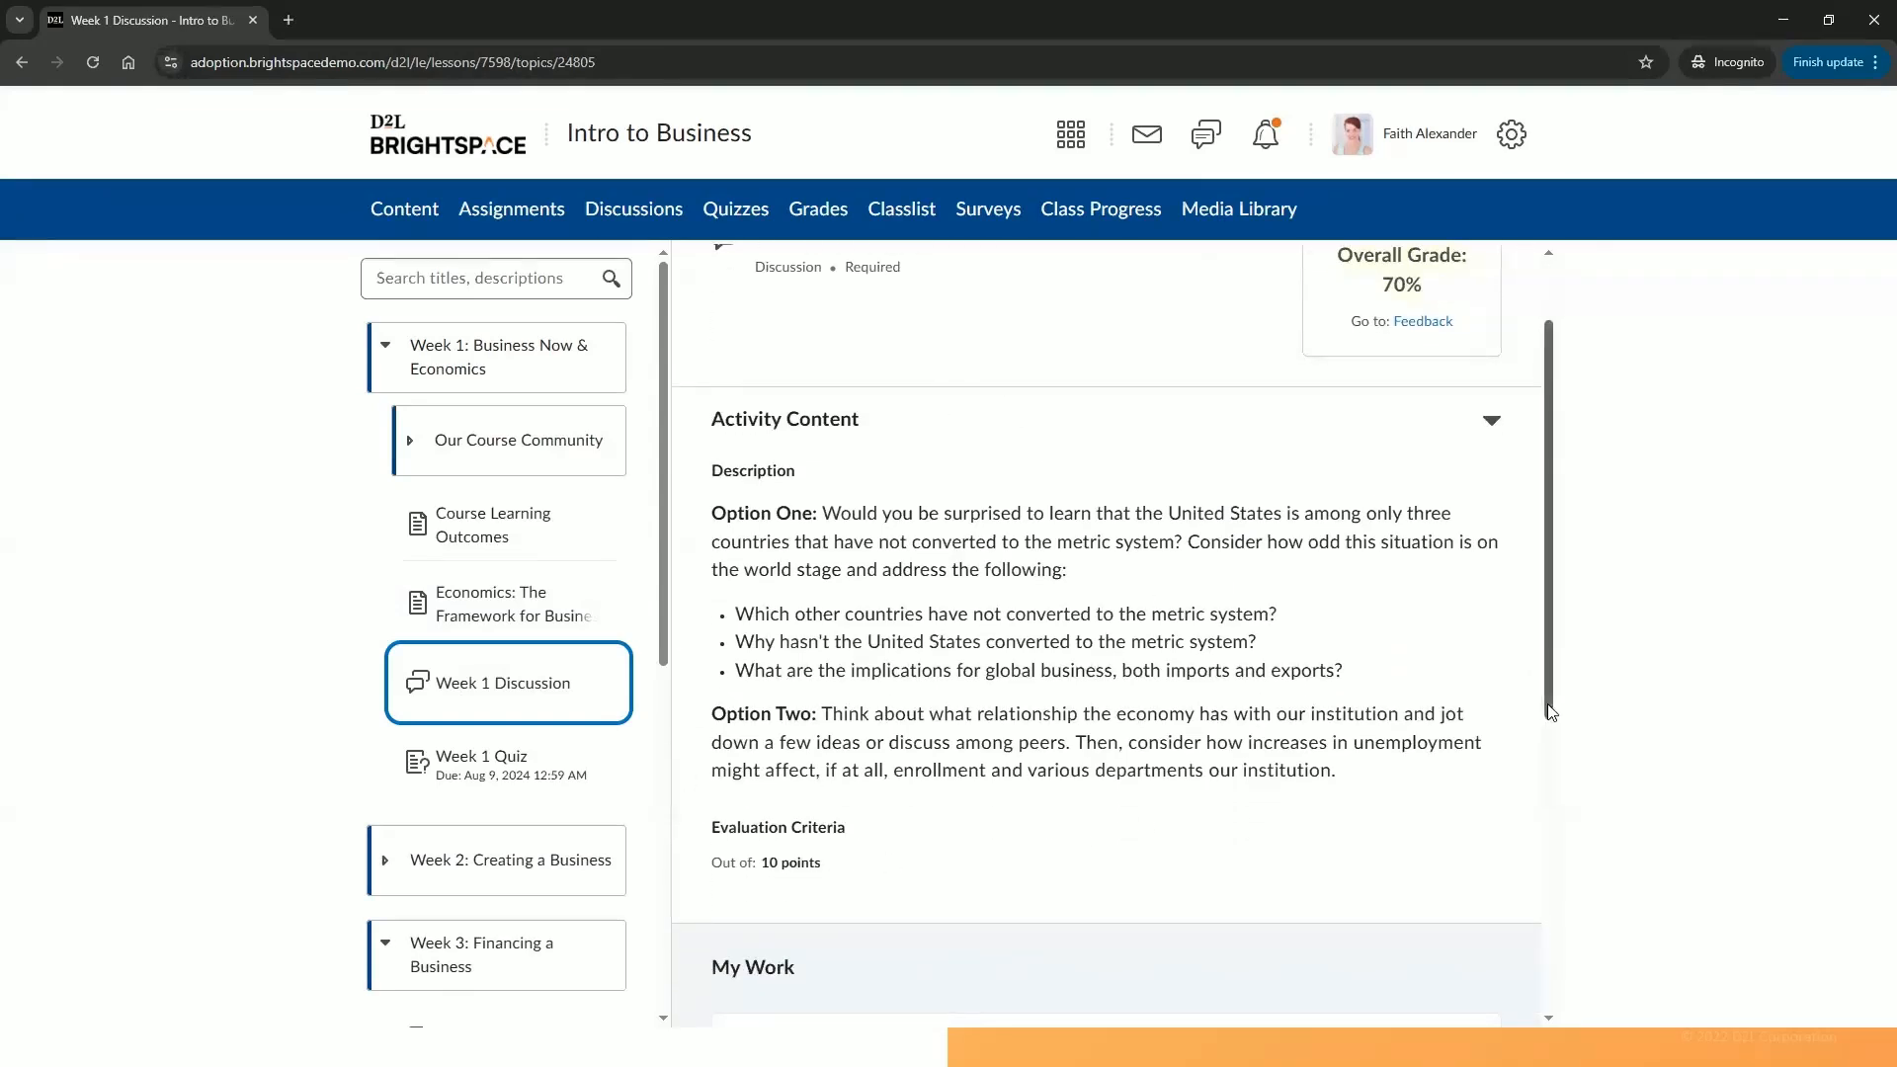
{"action": "scroll", "coordinate": [1551, 729], "scroll_direction": "down", "scroll_amount": 1}
{"action": "left_click_drag", "start_coordinate": [1551, 729], "coordinate": [1536, 1009]}
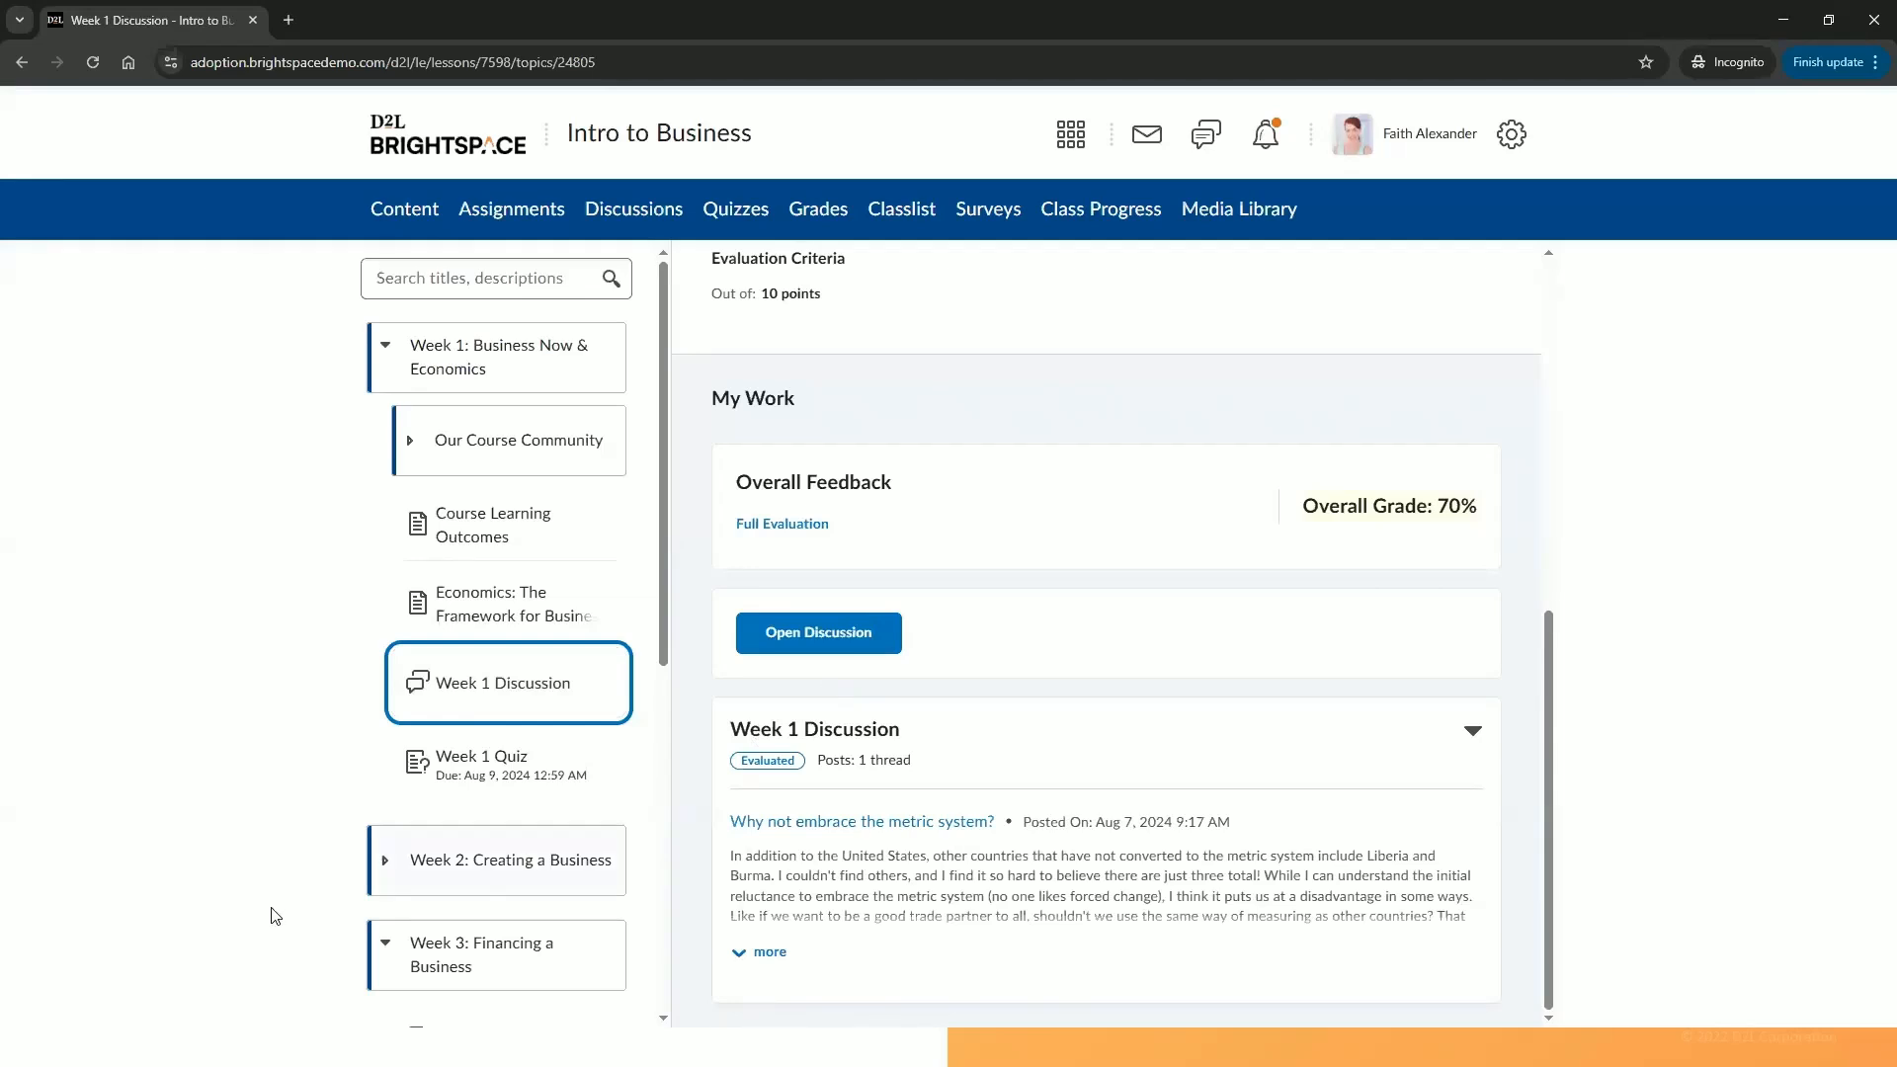
In Week 3, upload the startup funding document to the Intro to Start Up Funding assignment and submit it.
{"action": "left_click", "coordinate": [447, 965]}
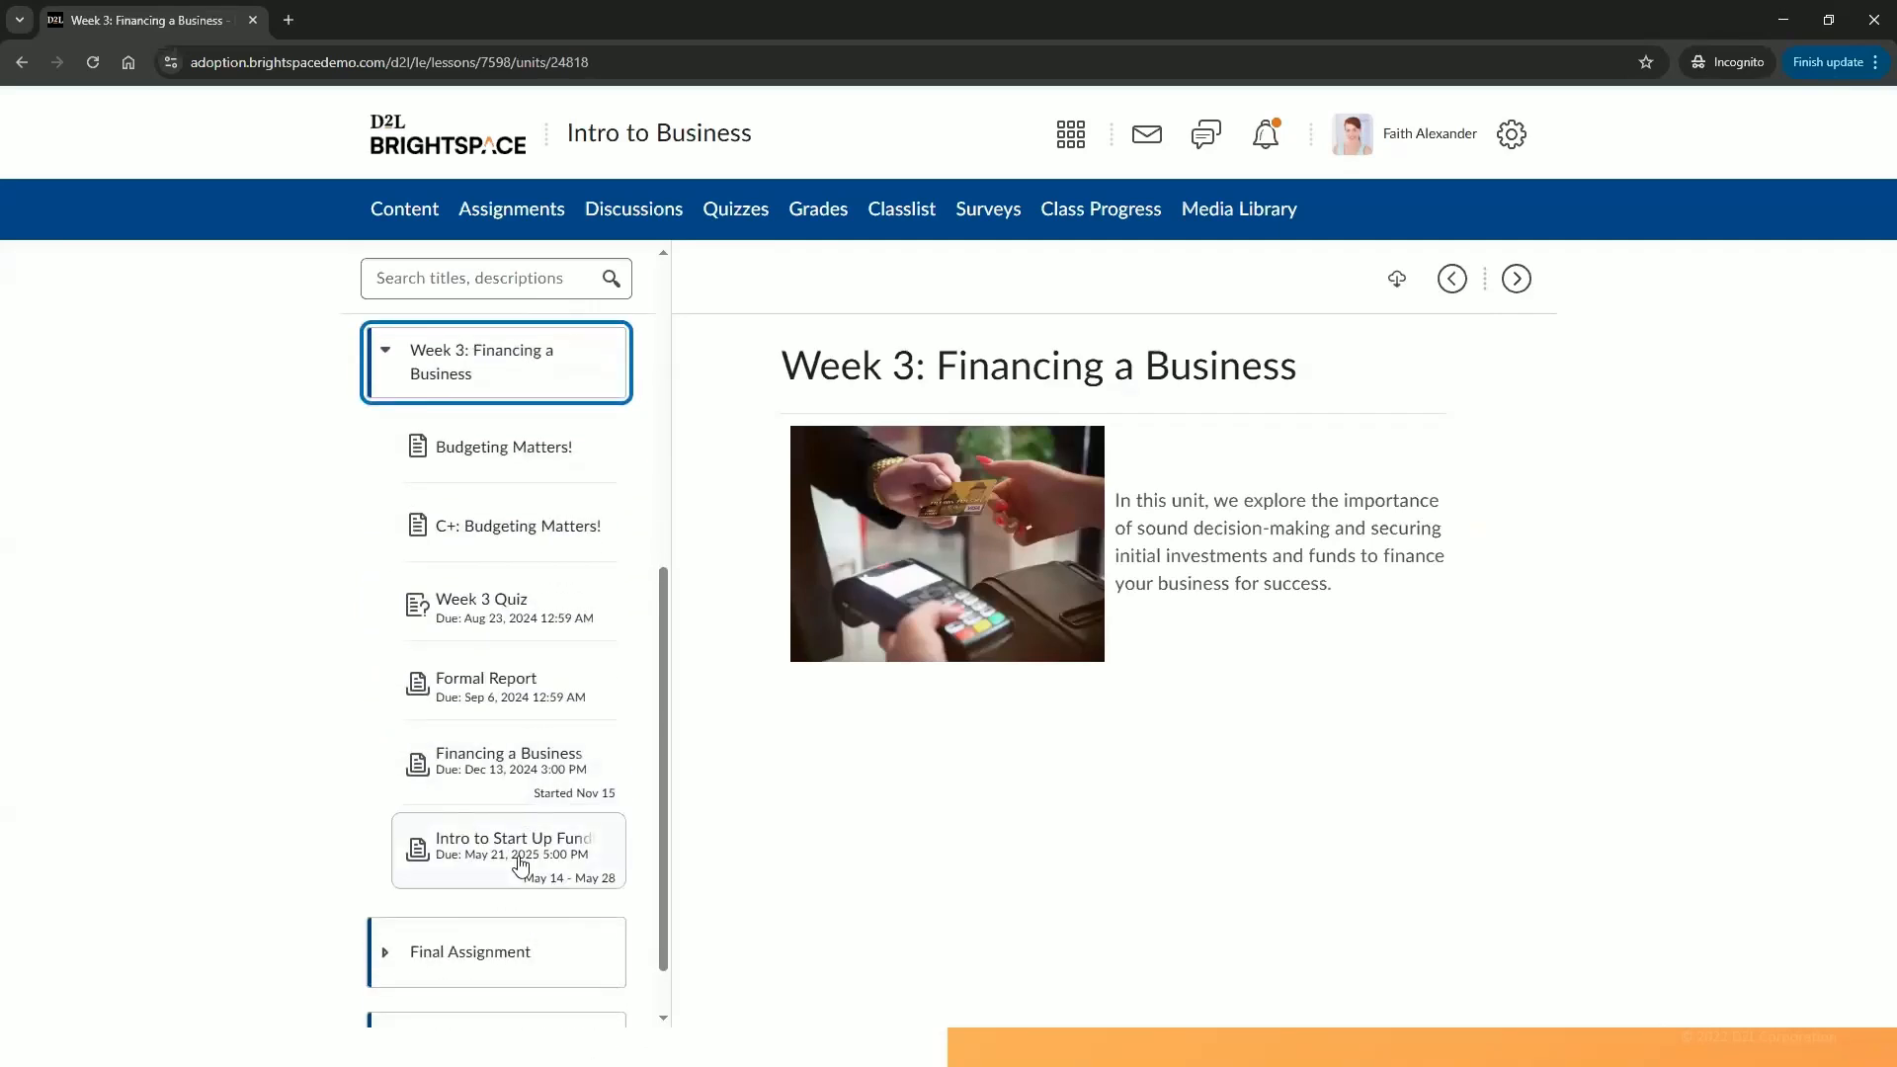
{"action": "left_click", "coordinate": [520, 865]}
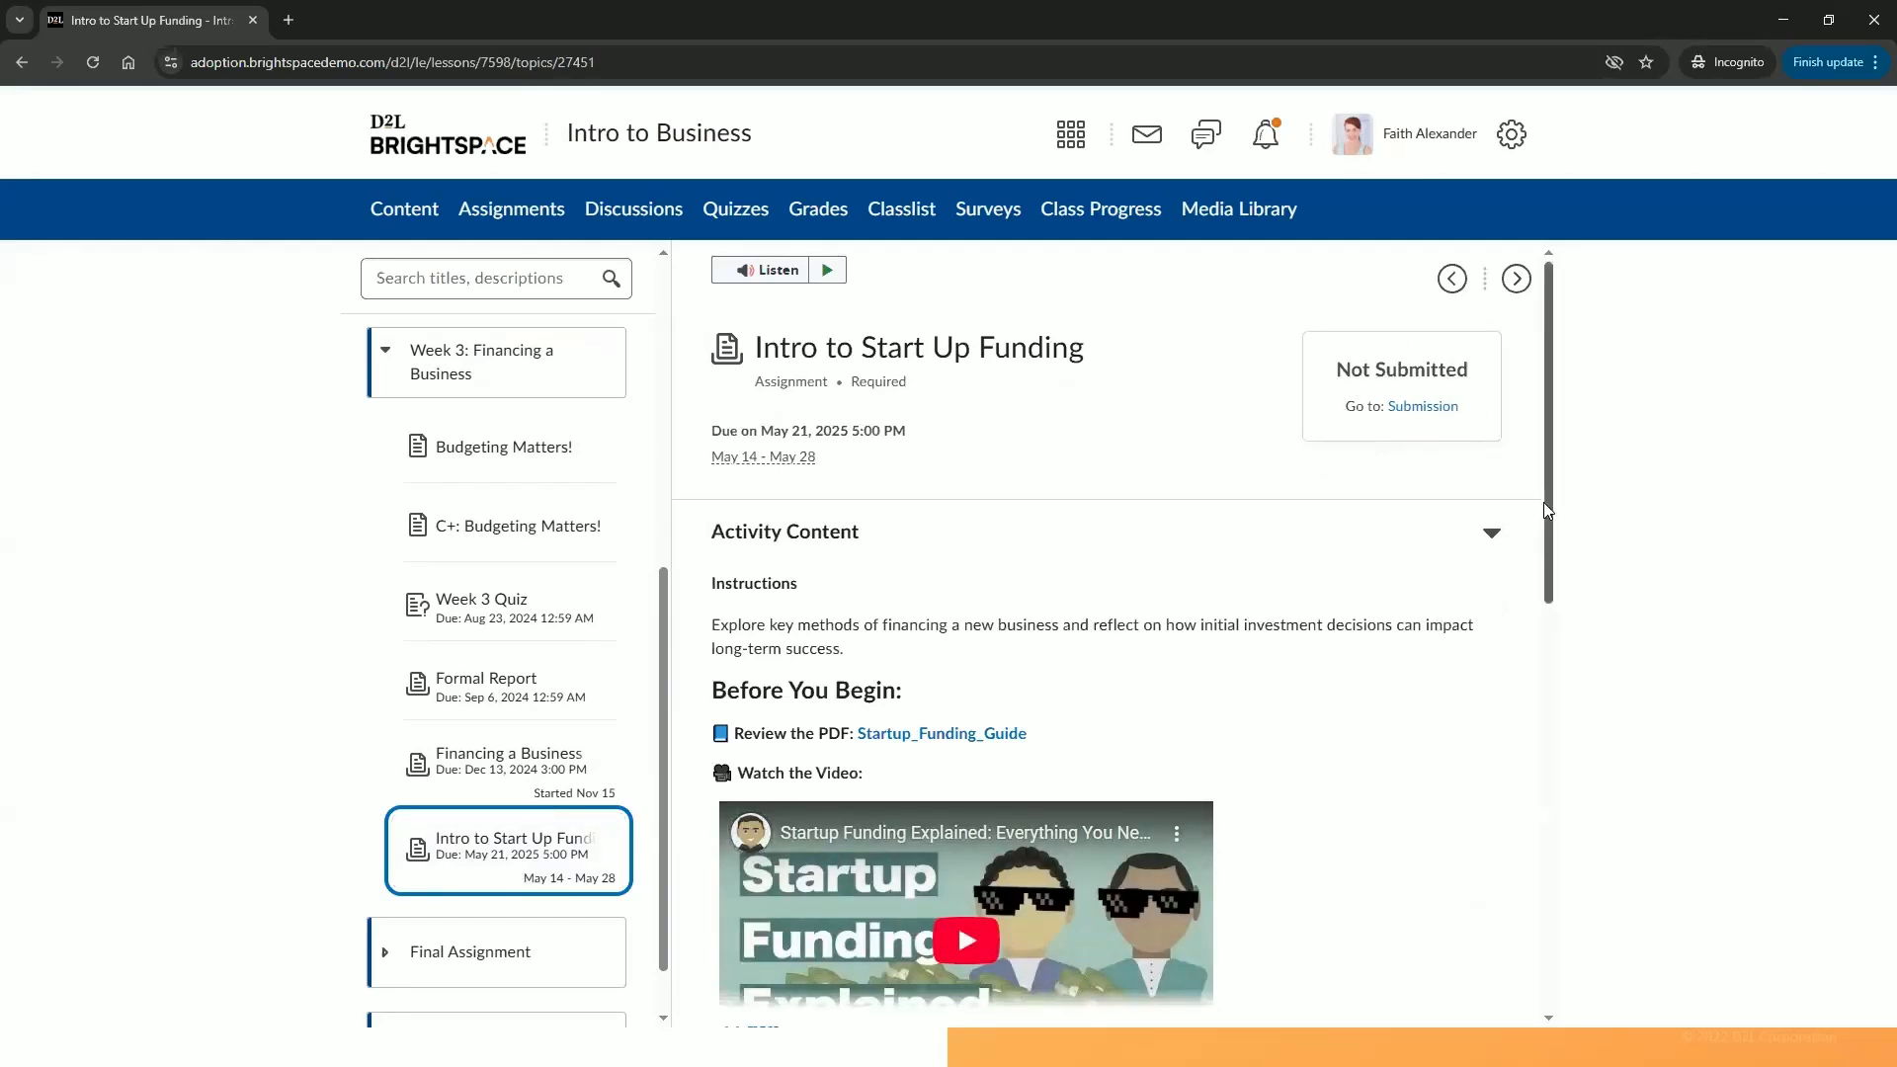
{"action": "scroll", "coordinate": [1543, 502], "scroll_direction": "down", "scroll_amount": 2}
{"action": "scroll", "coordinate": [1531, 602], "scroll_direction": "down", "scroll_amount": 3}
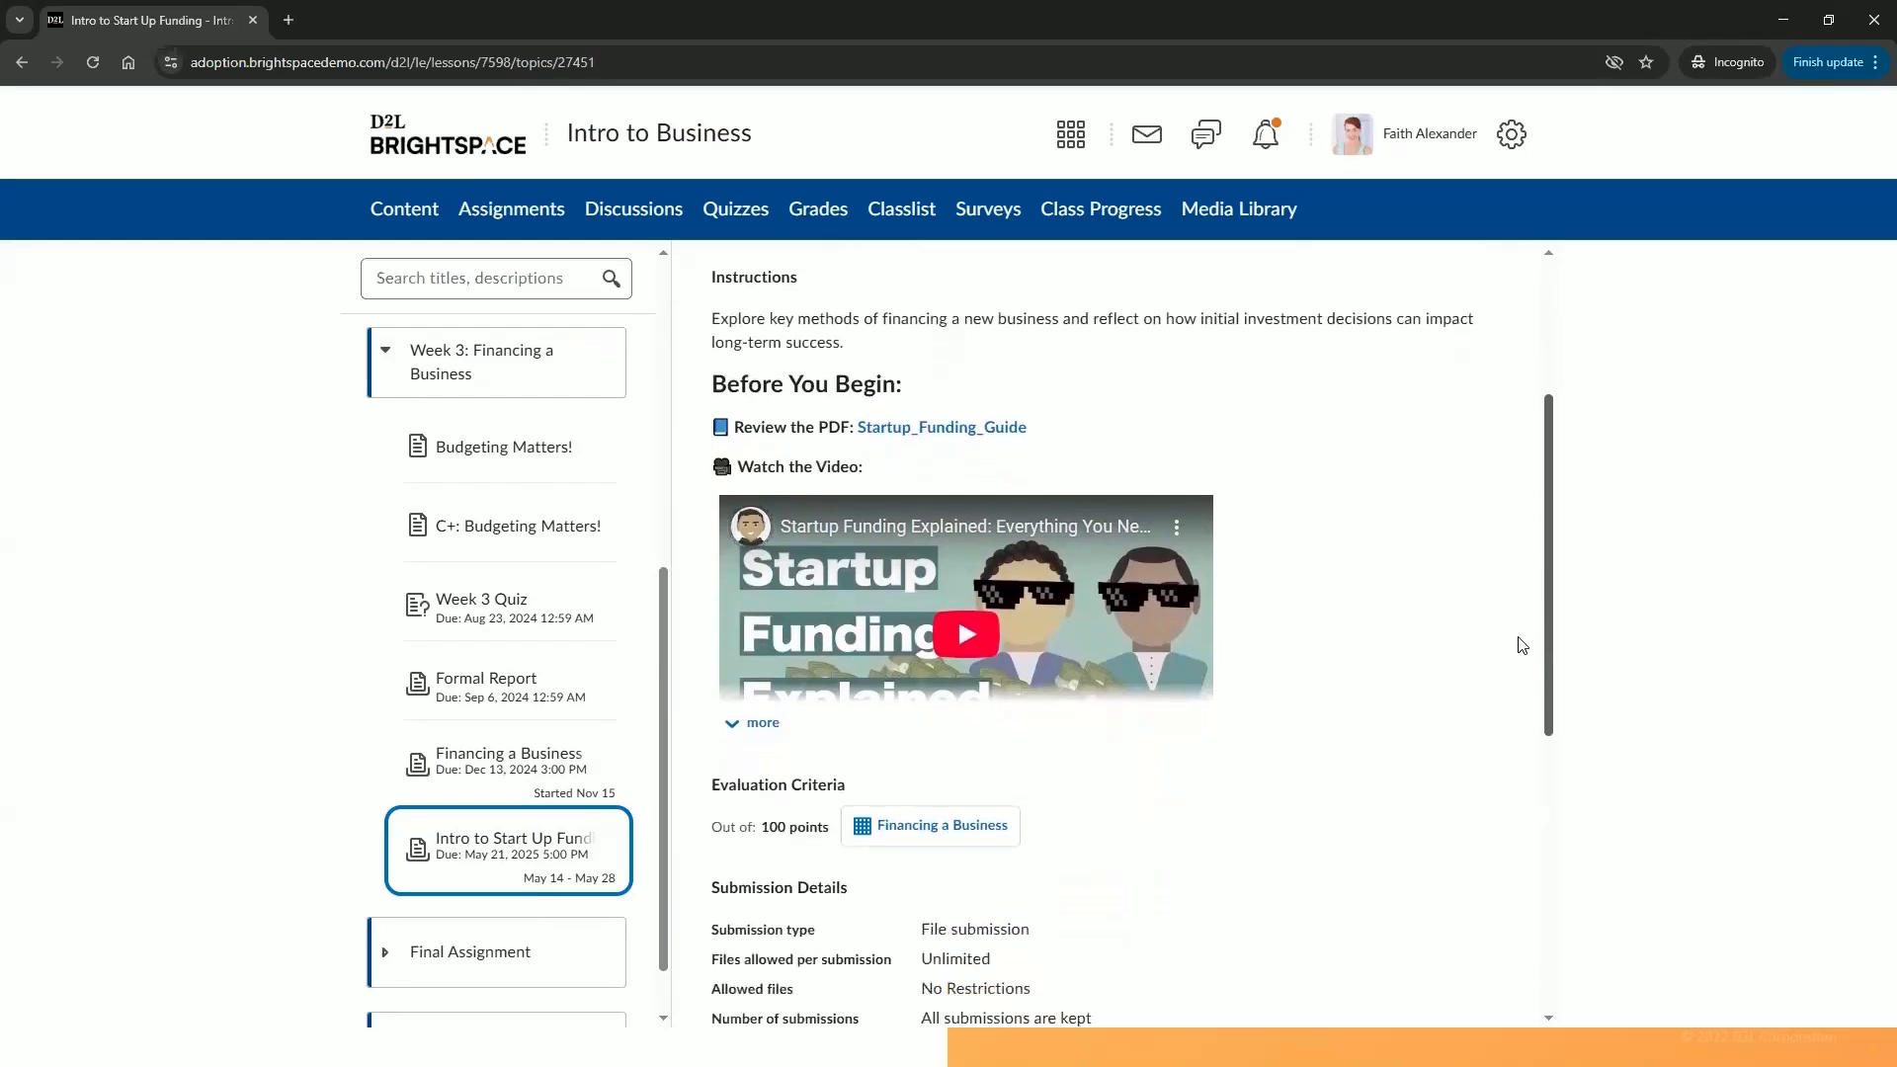
{"action": "scroll", "coordinate": [1504, 760], "scroll_direction": "down", "scroll_amount": 1}
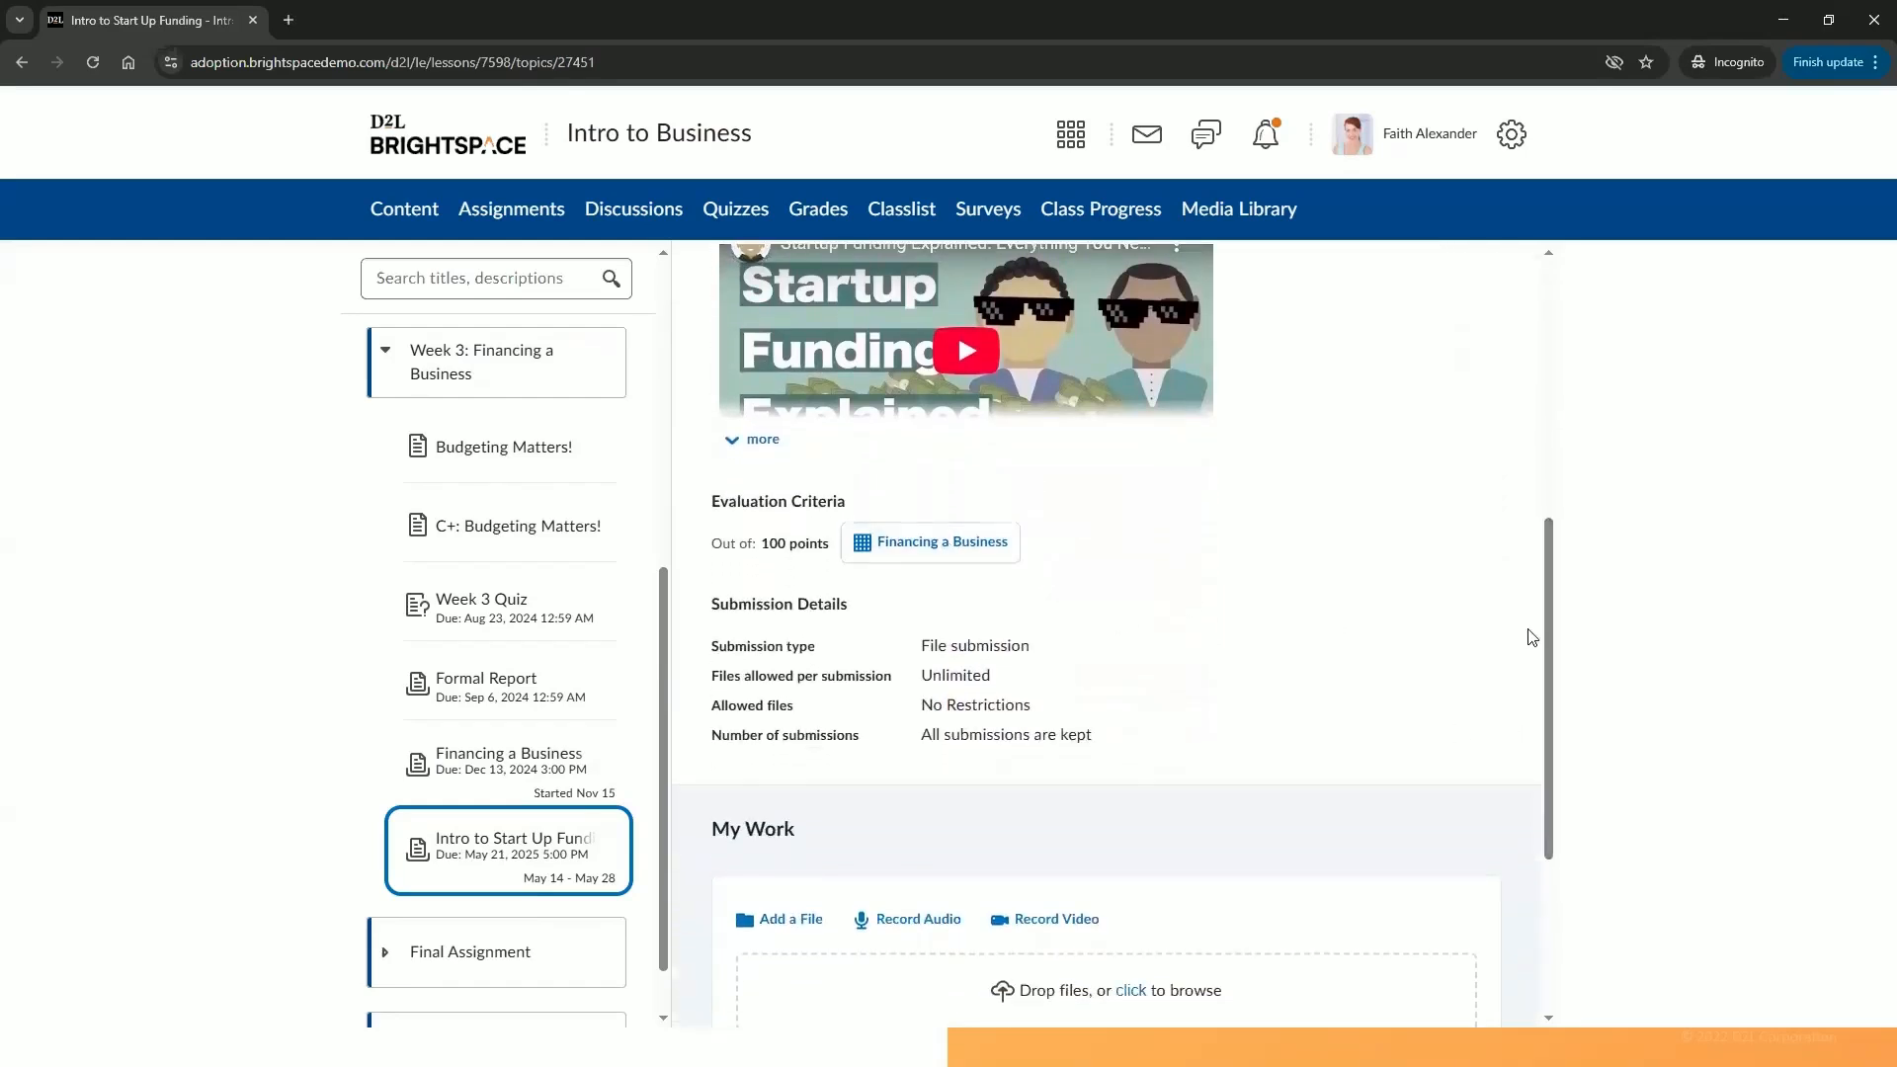
{"action": "left_click_drag", "start_coordinate": [1548, 677], "coordinate": [1506, 833]}
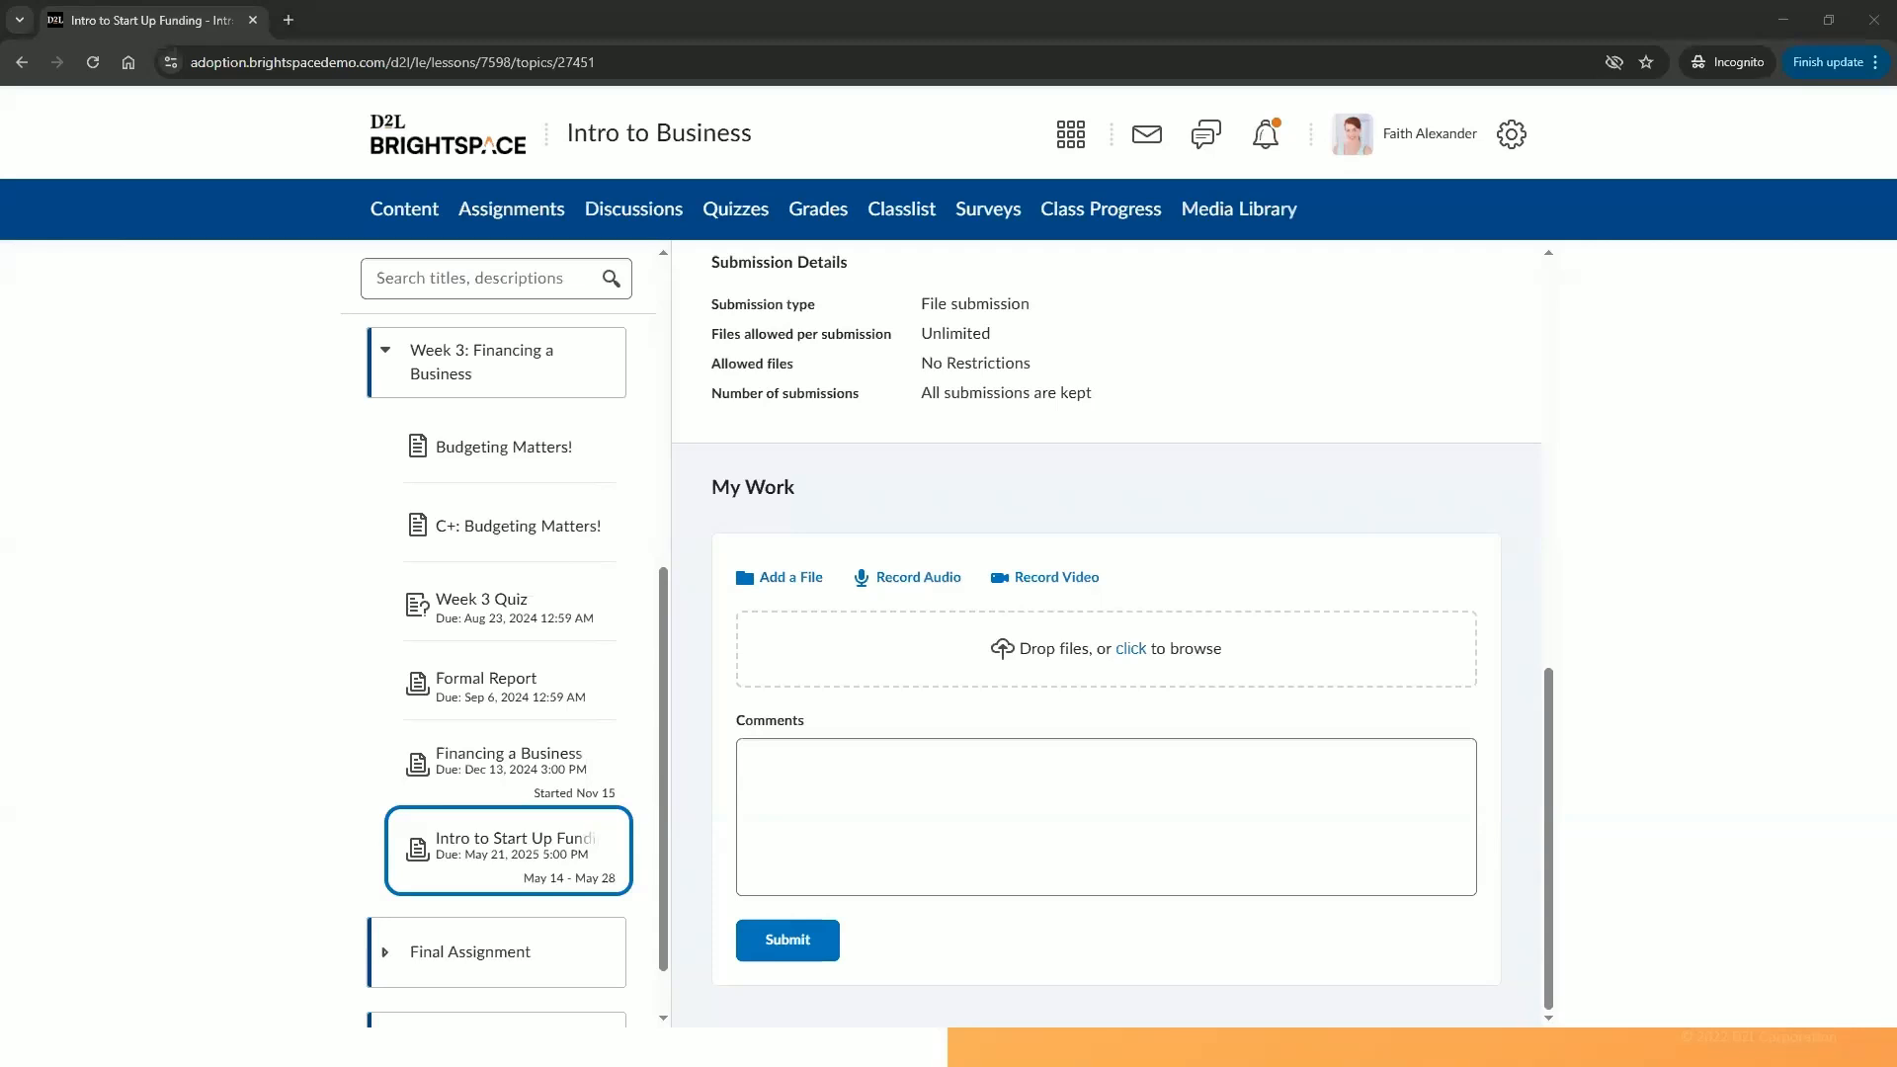
{"action": "left_click_drag", "start_coordinate": [1389, 287], "coordinate": [1146, 664]}
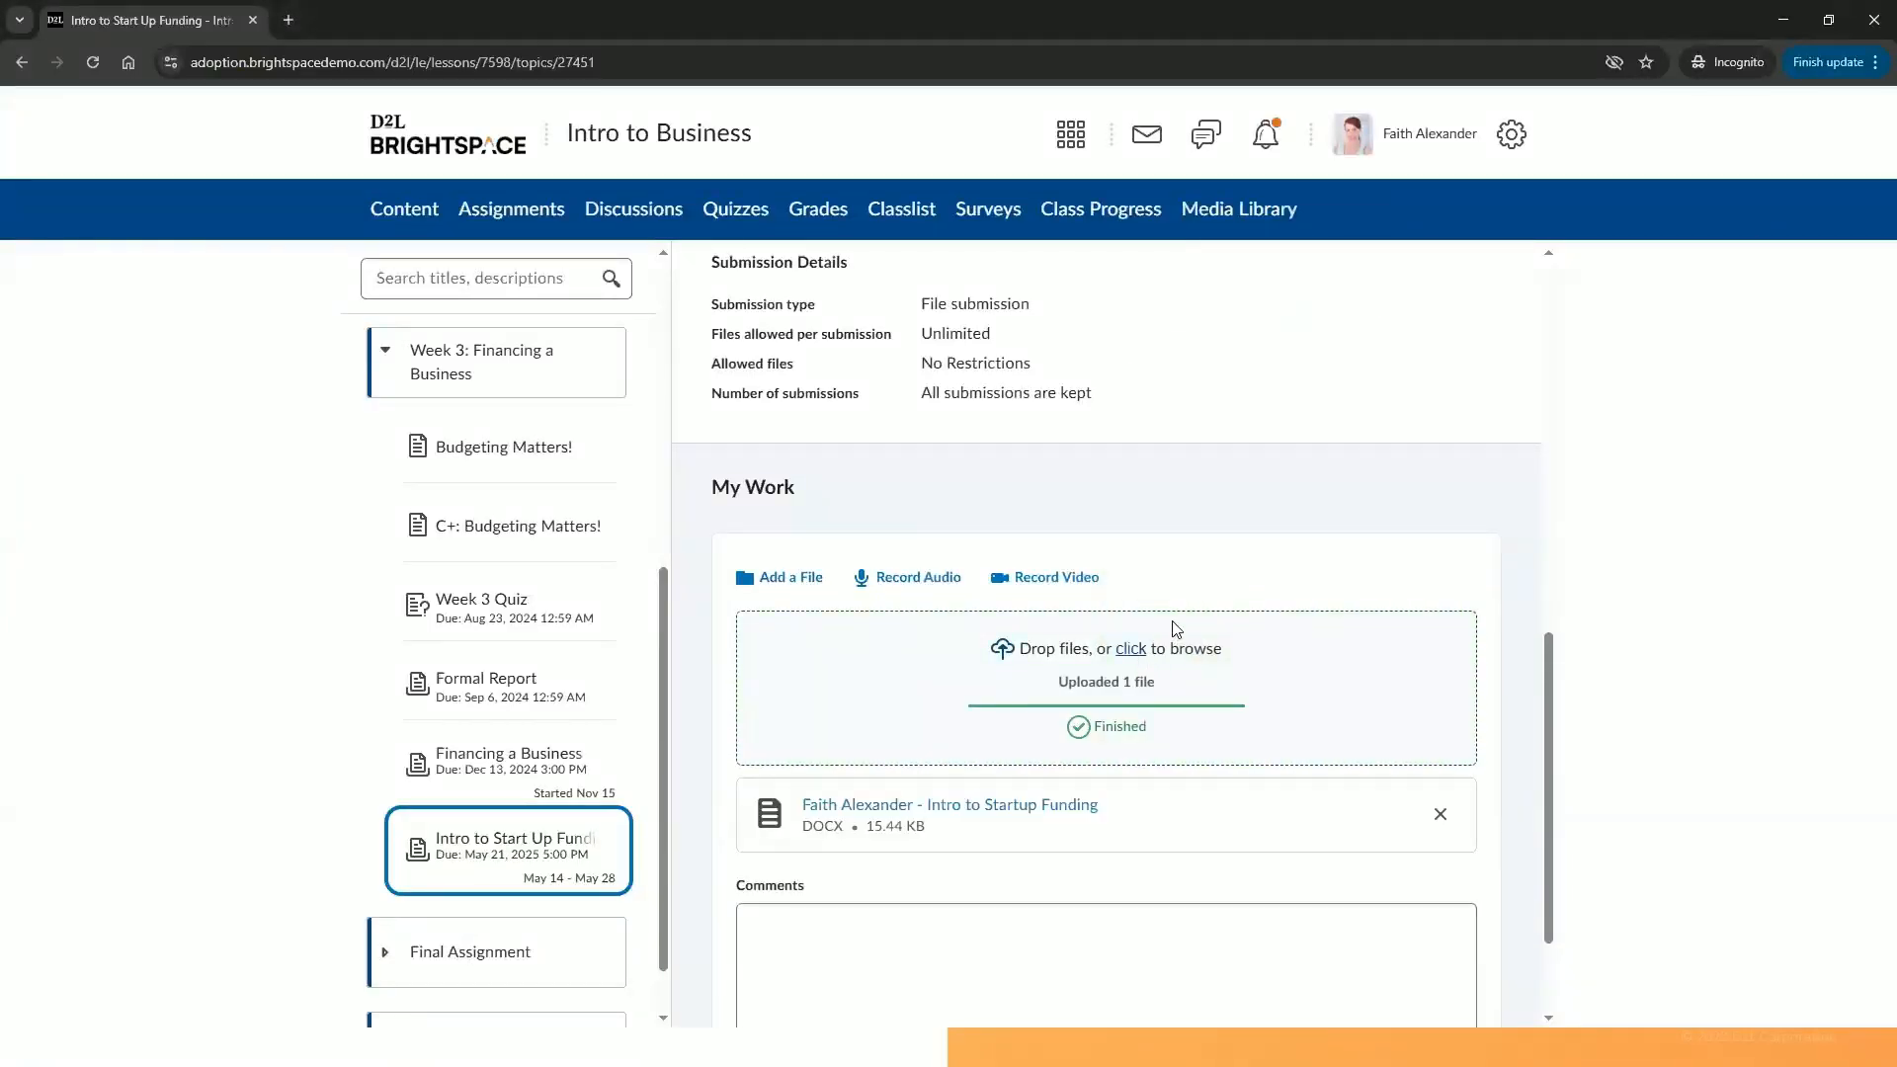
{"action": "left_click_drag", "start_coordinate": [1549, 692], "coordinate": [1543, 761]}
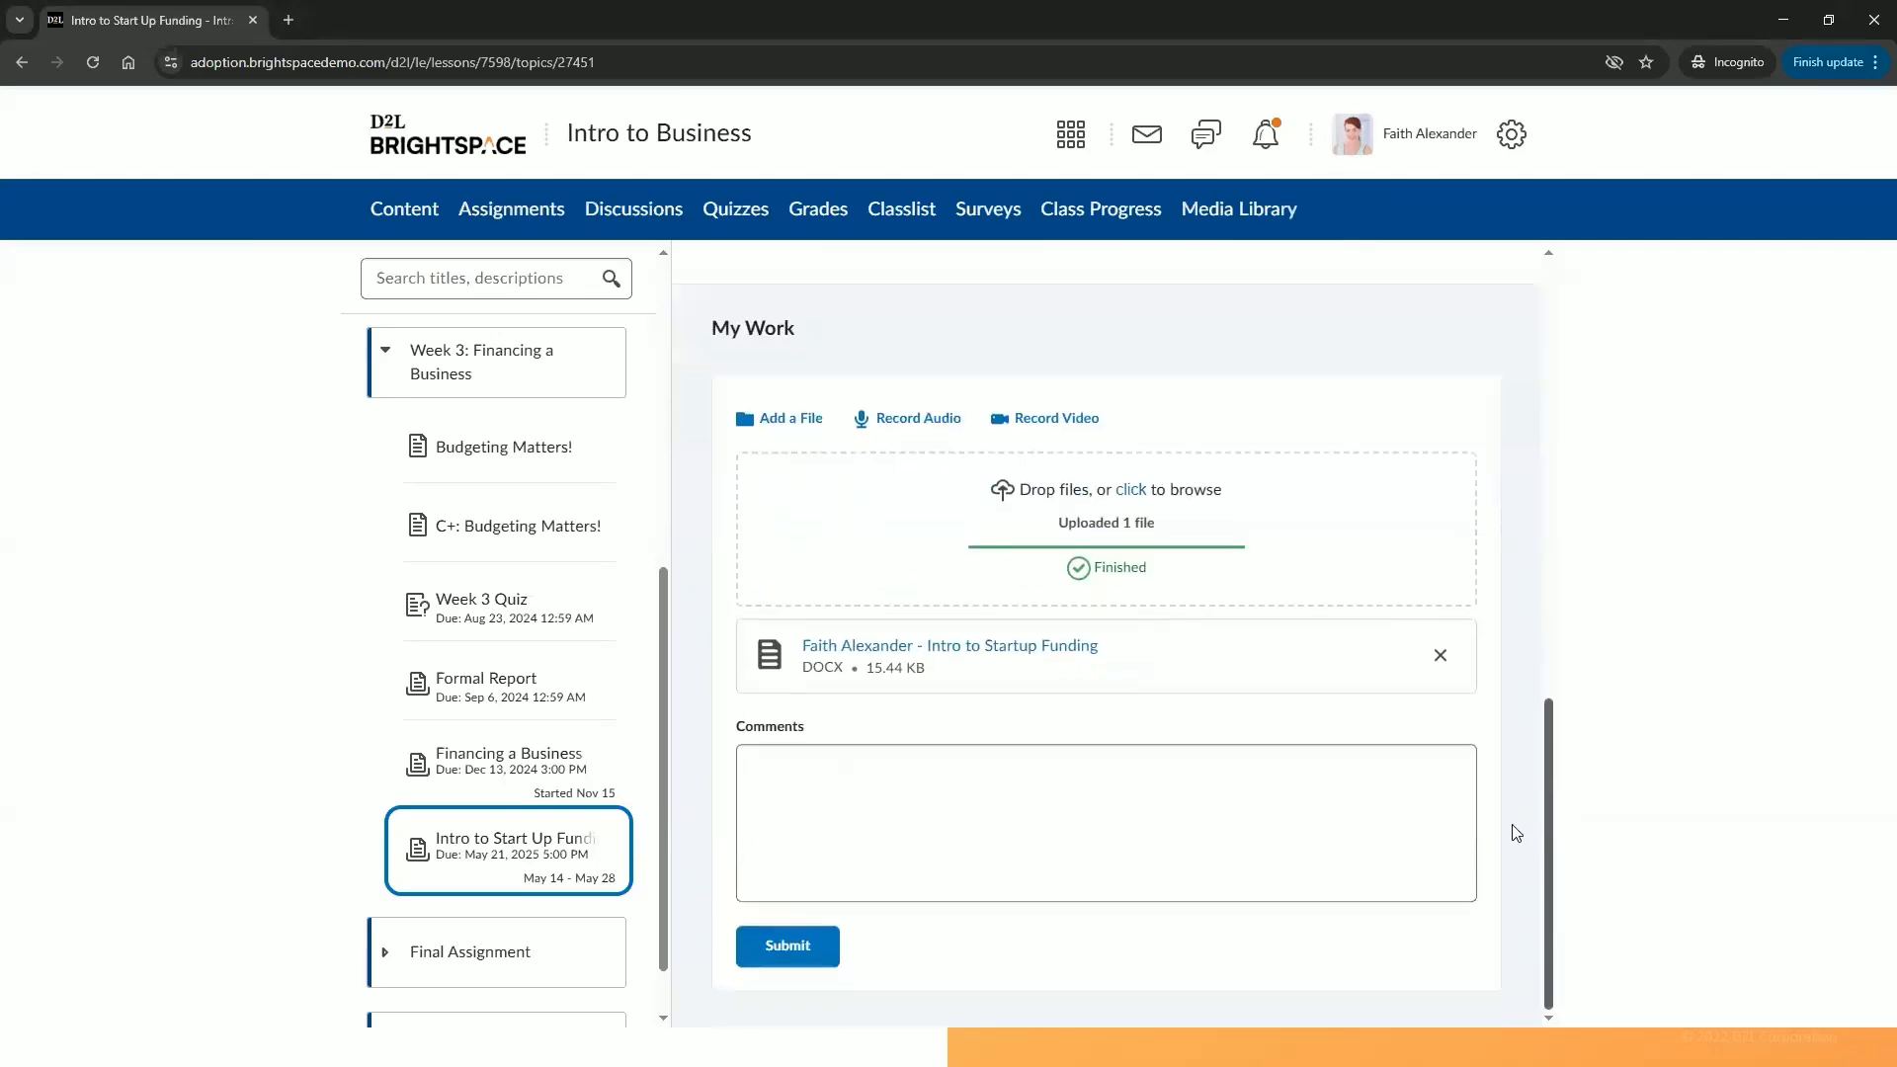
{"action": "left_click", "coordinate": [783, 943]}
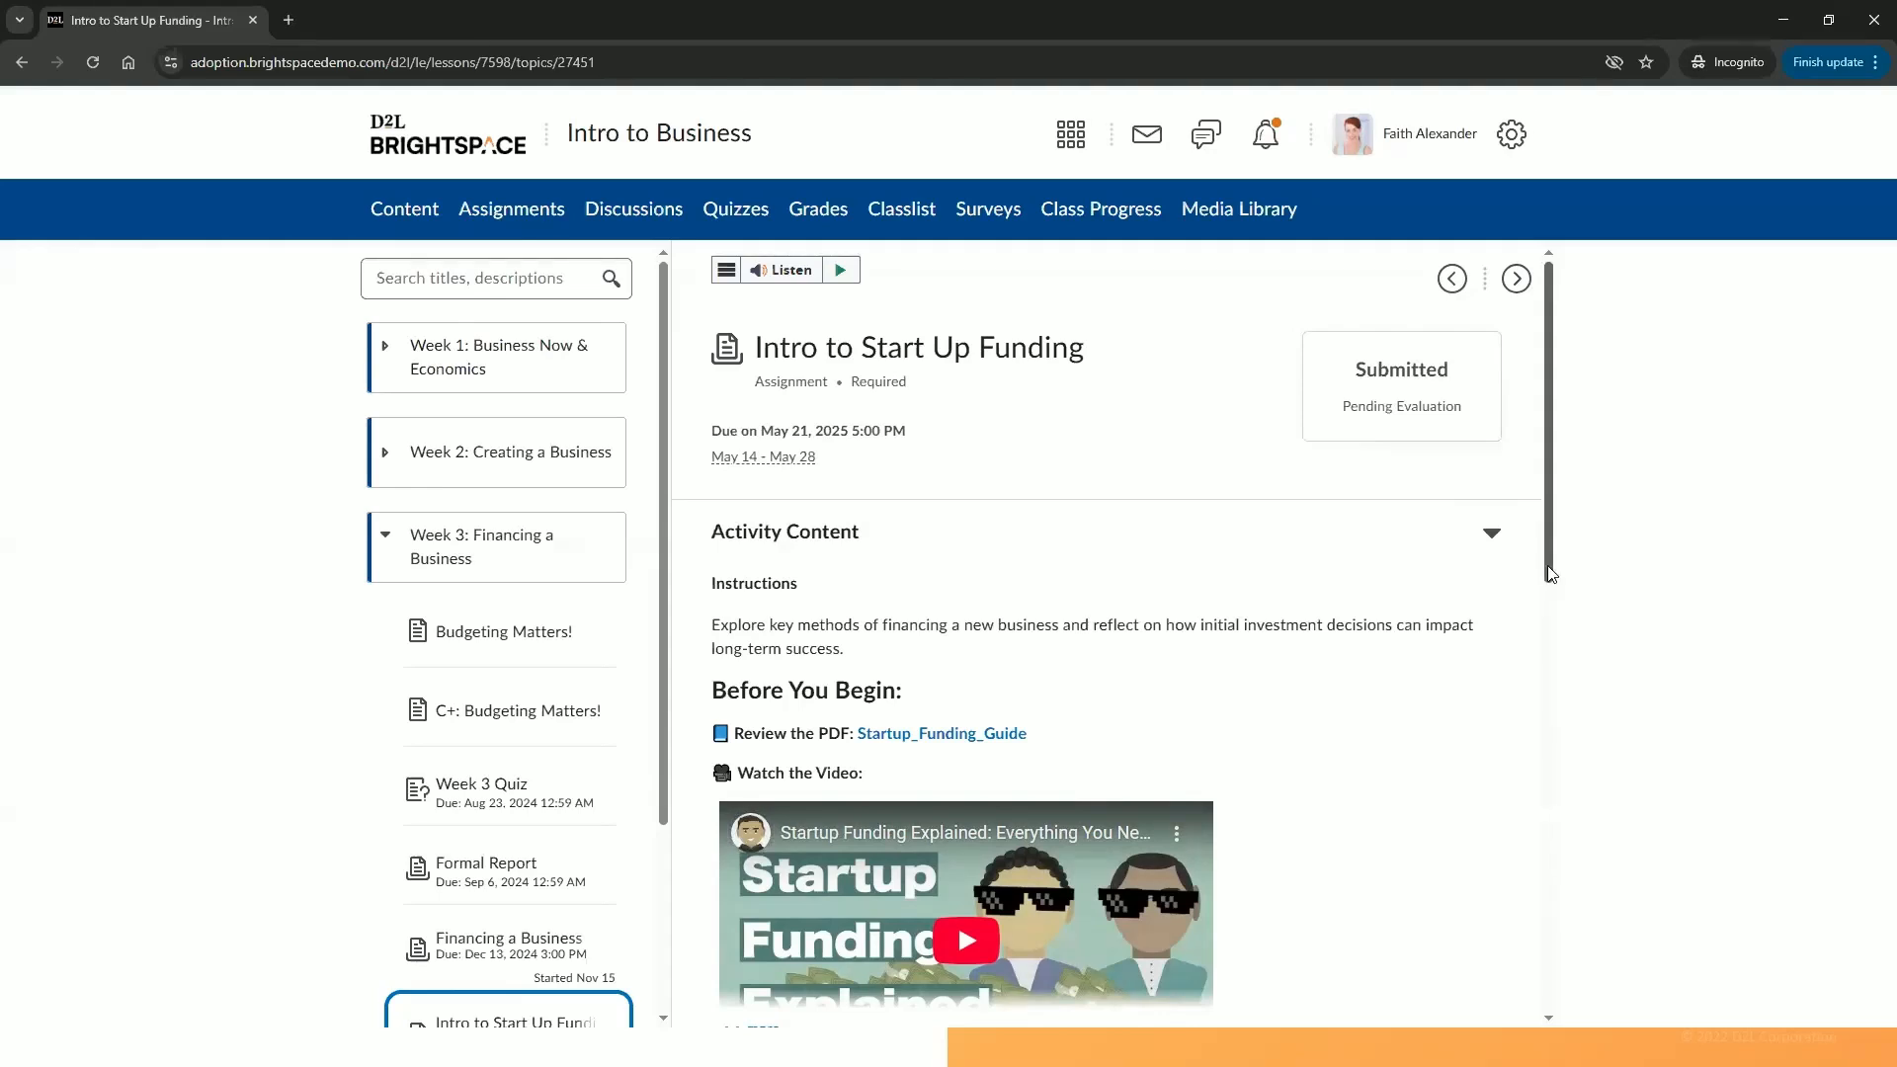
Review the assignment's submission entry under My Work.
{"action": "scroll", "coordinate": [1550, 596], "scroll_direction": "down", "scroll_amount": 5}
{"action": "scroll", "coordinate": [1497, 909], "scroll_direction": "down", "scroll_amount": 6}
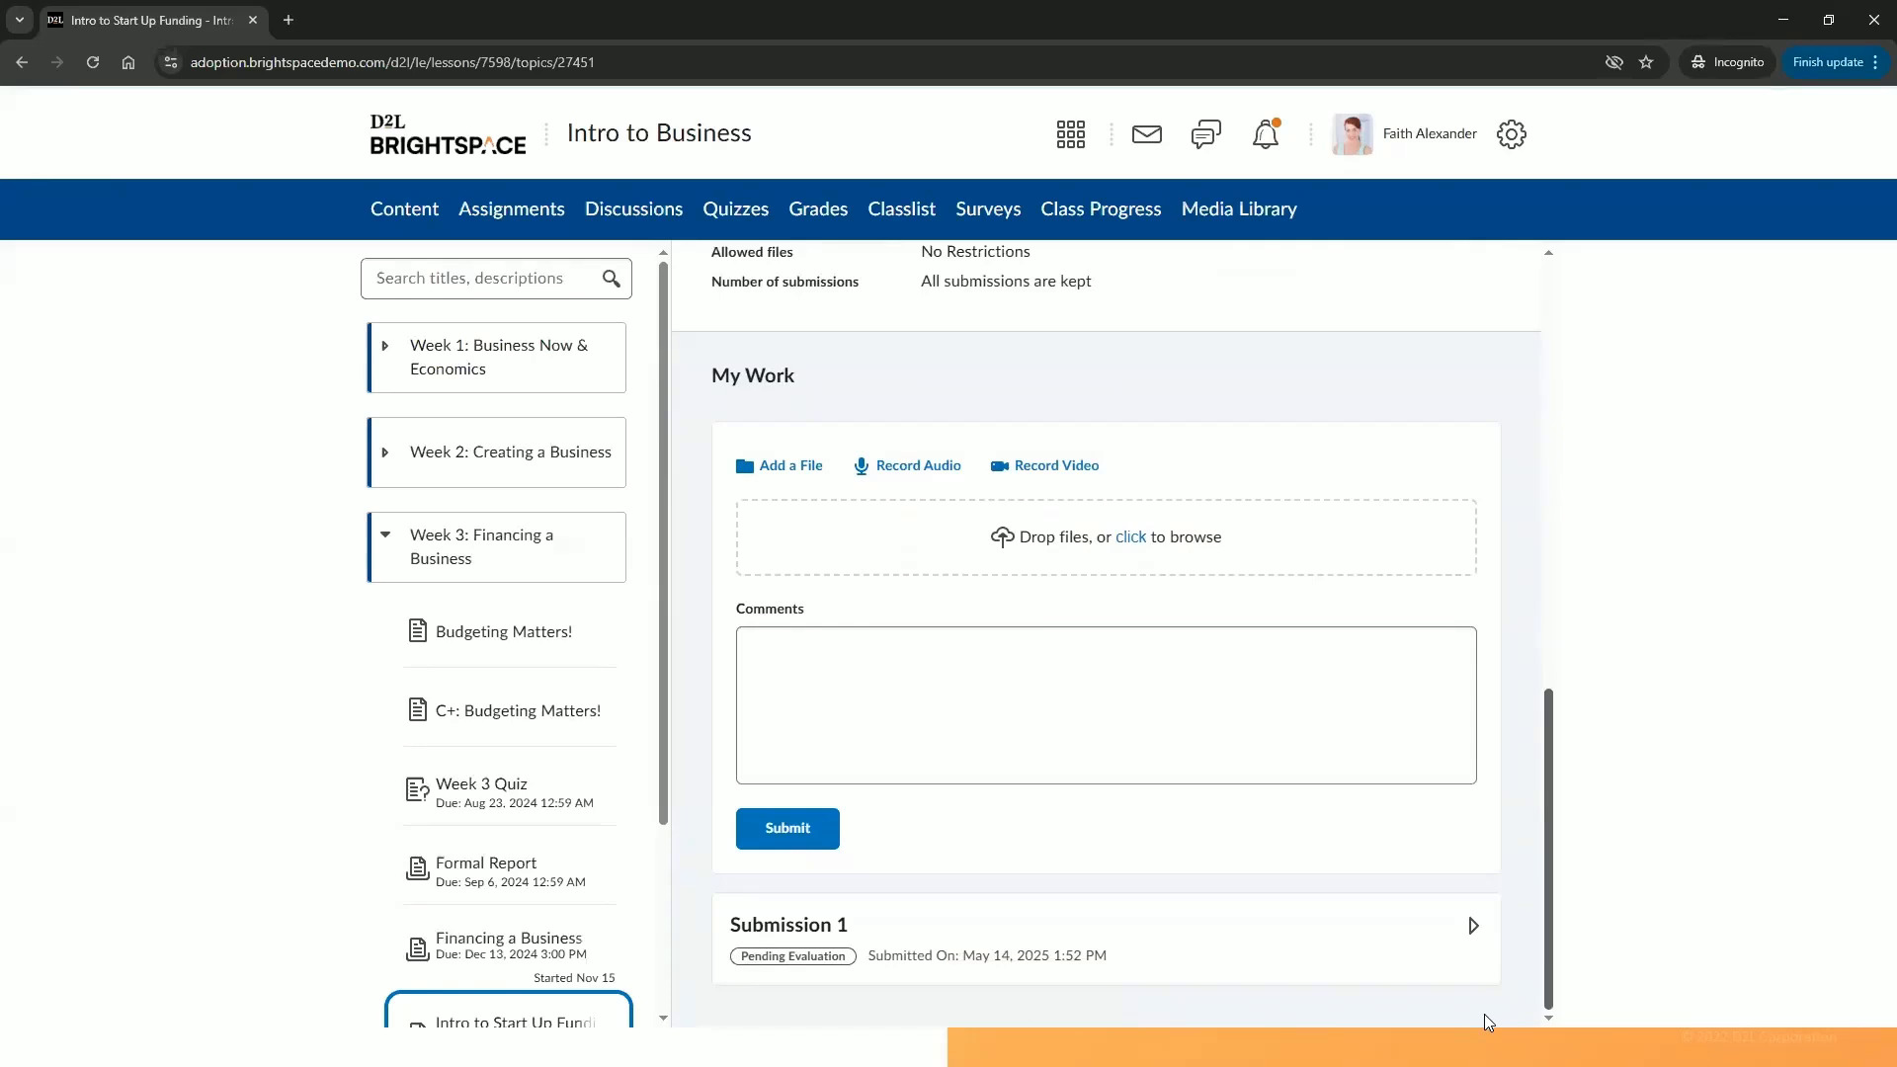
{"action": "scroll", "coordinate": [1519, 766], "scroll_direction": "up", "scroll_amount": 10}
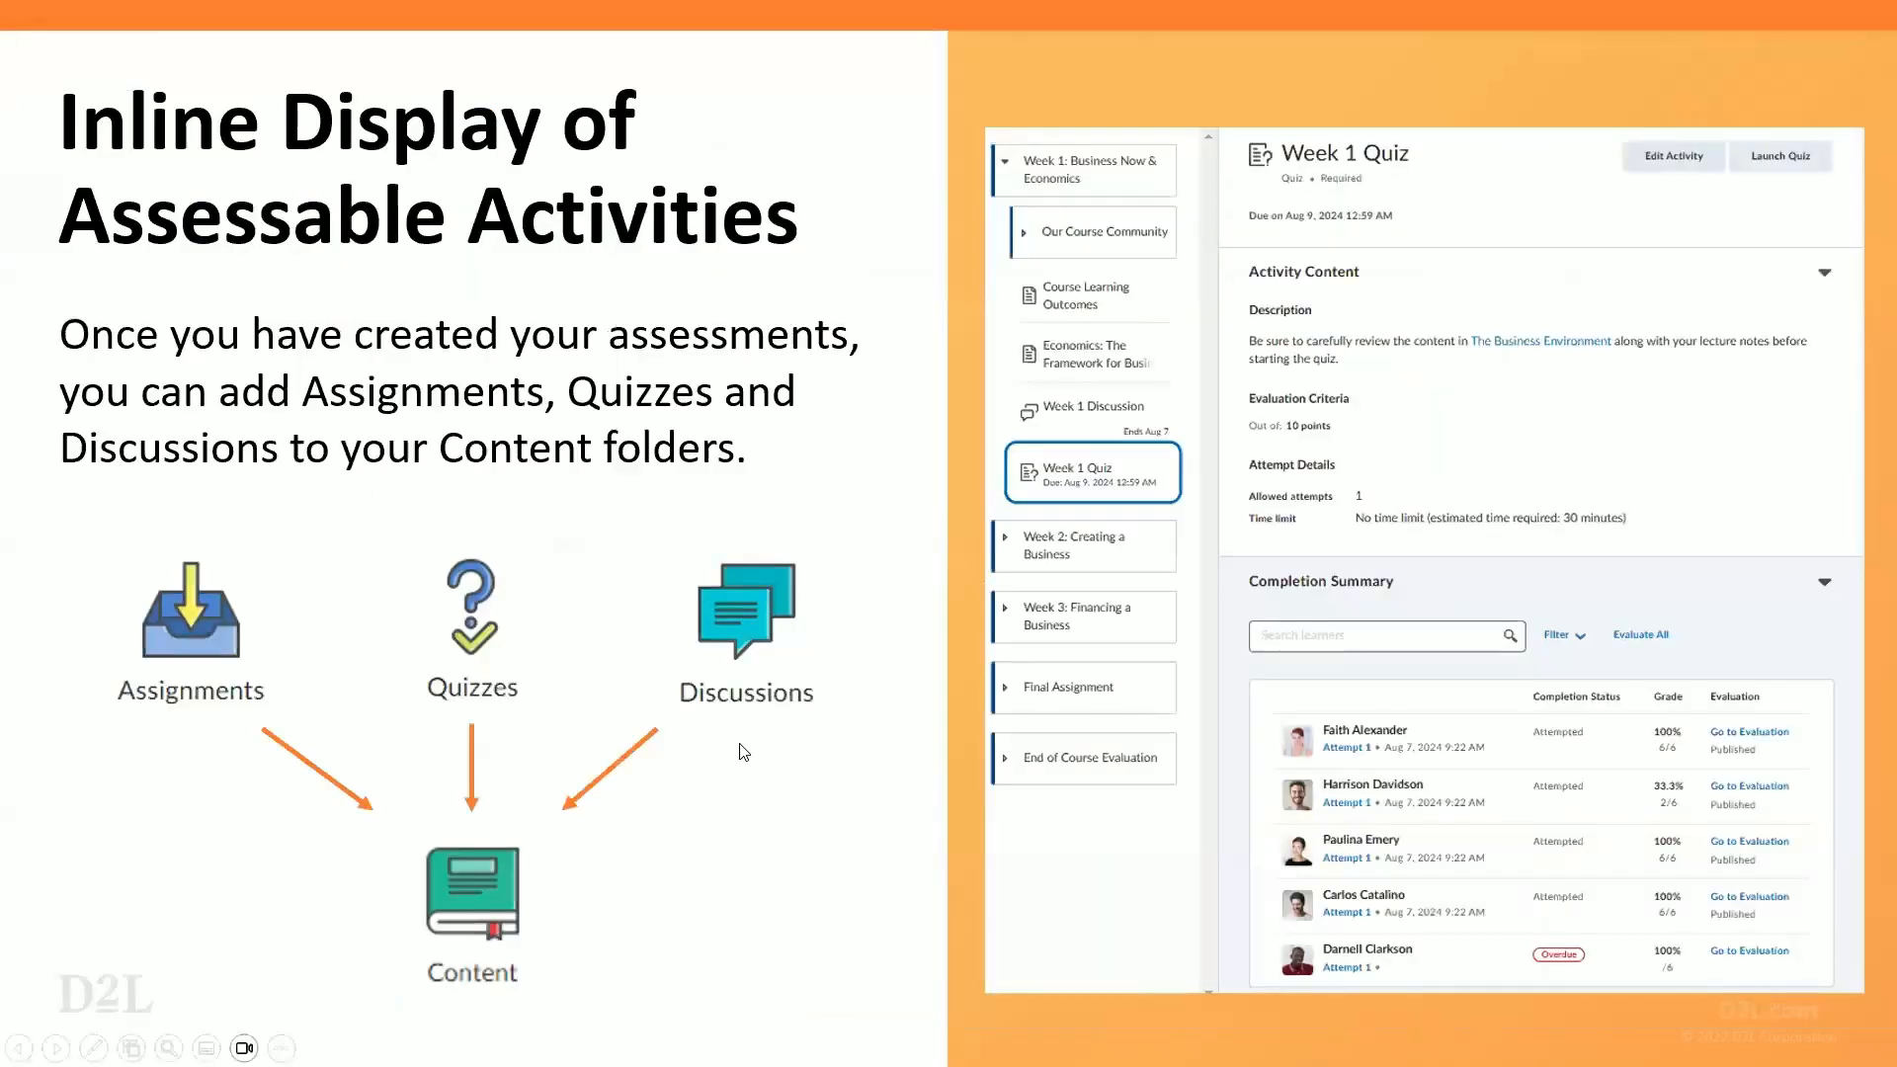
{"action": "left_click", "coordinate": [770, 700]}
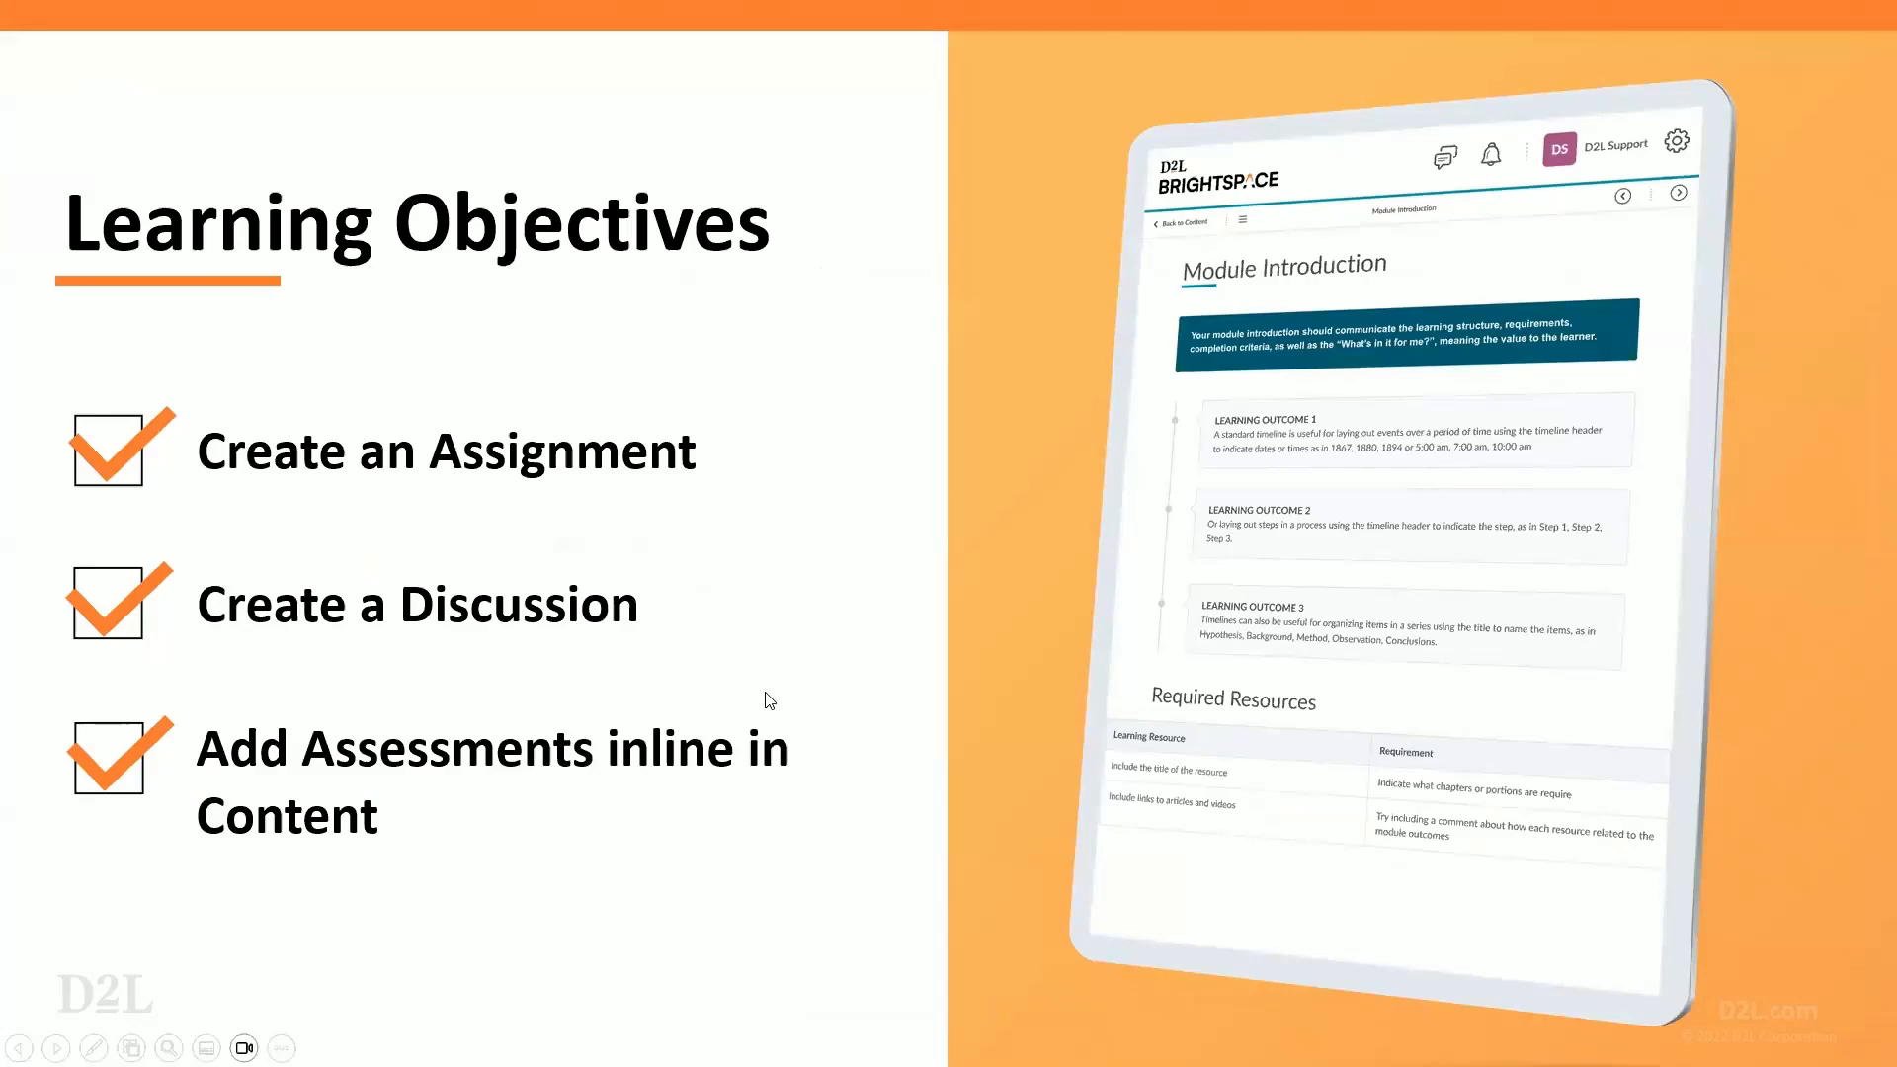
{"action": "key", "text": "Right"}
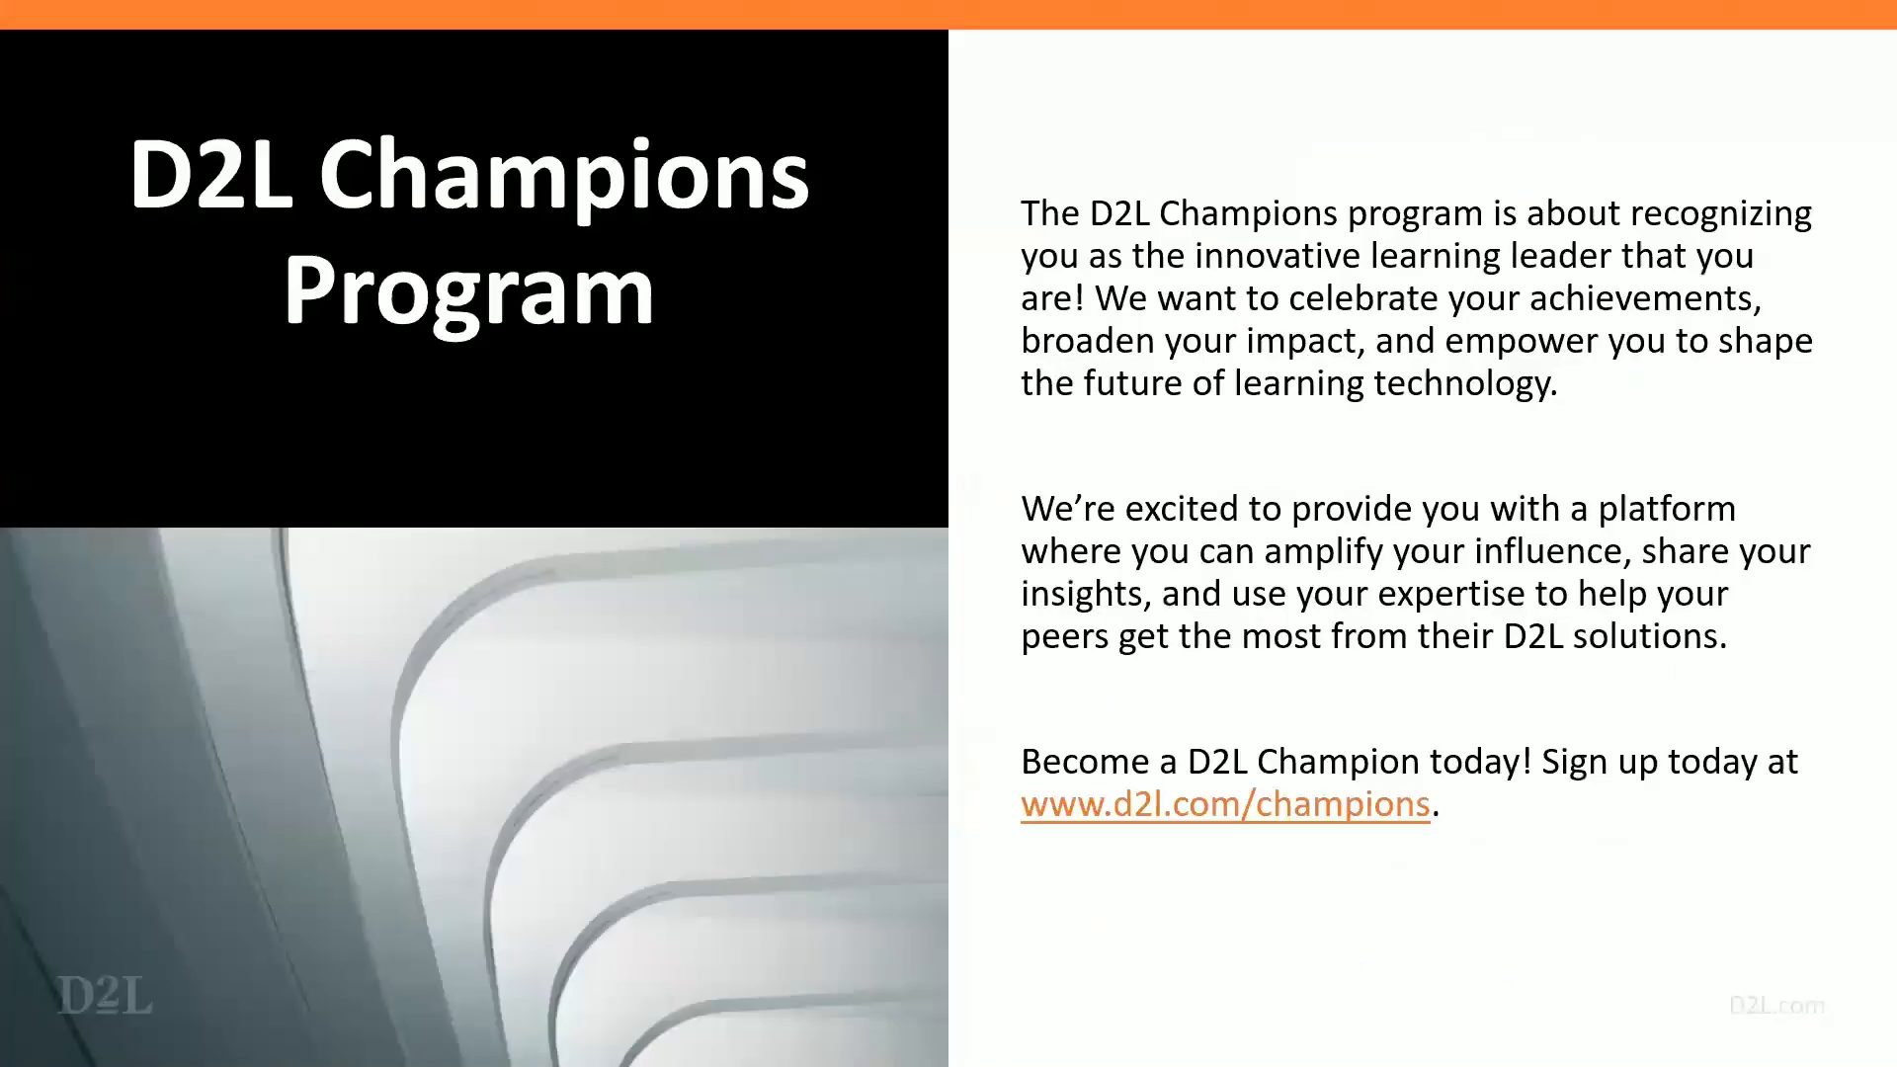
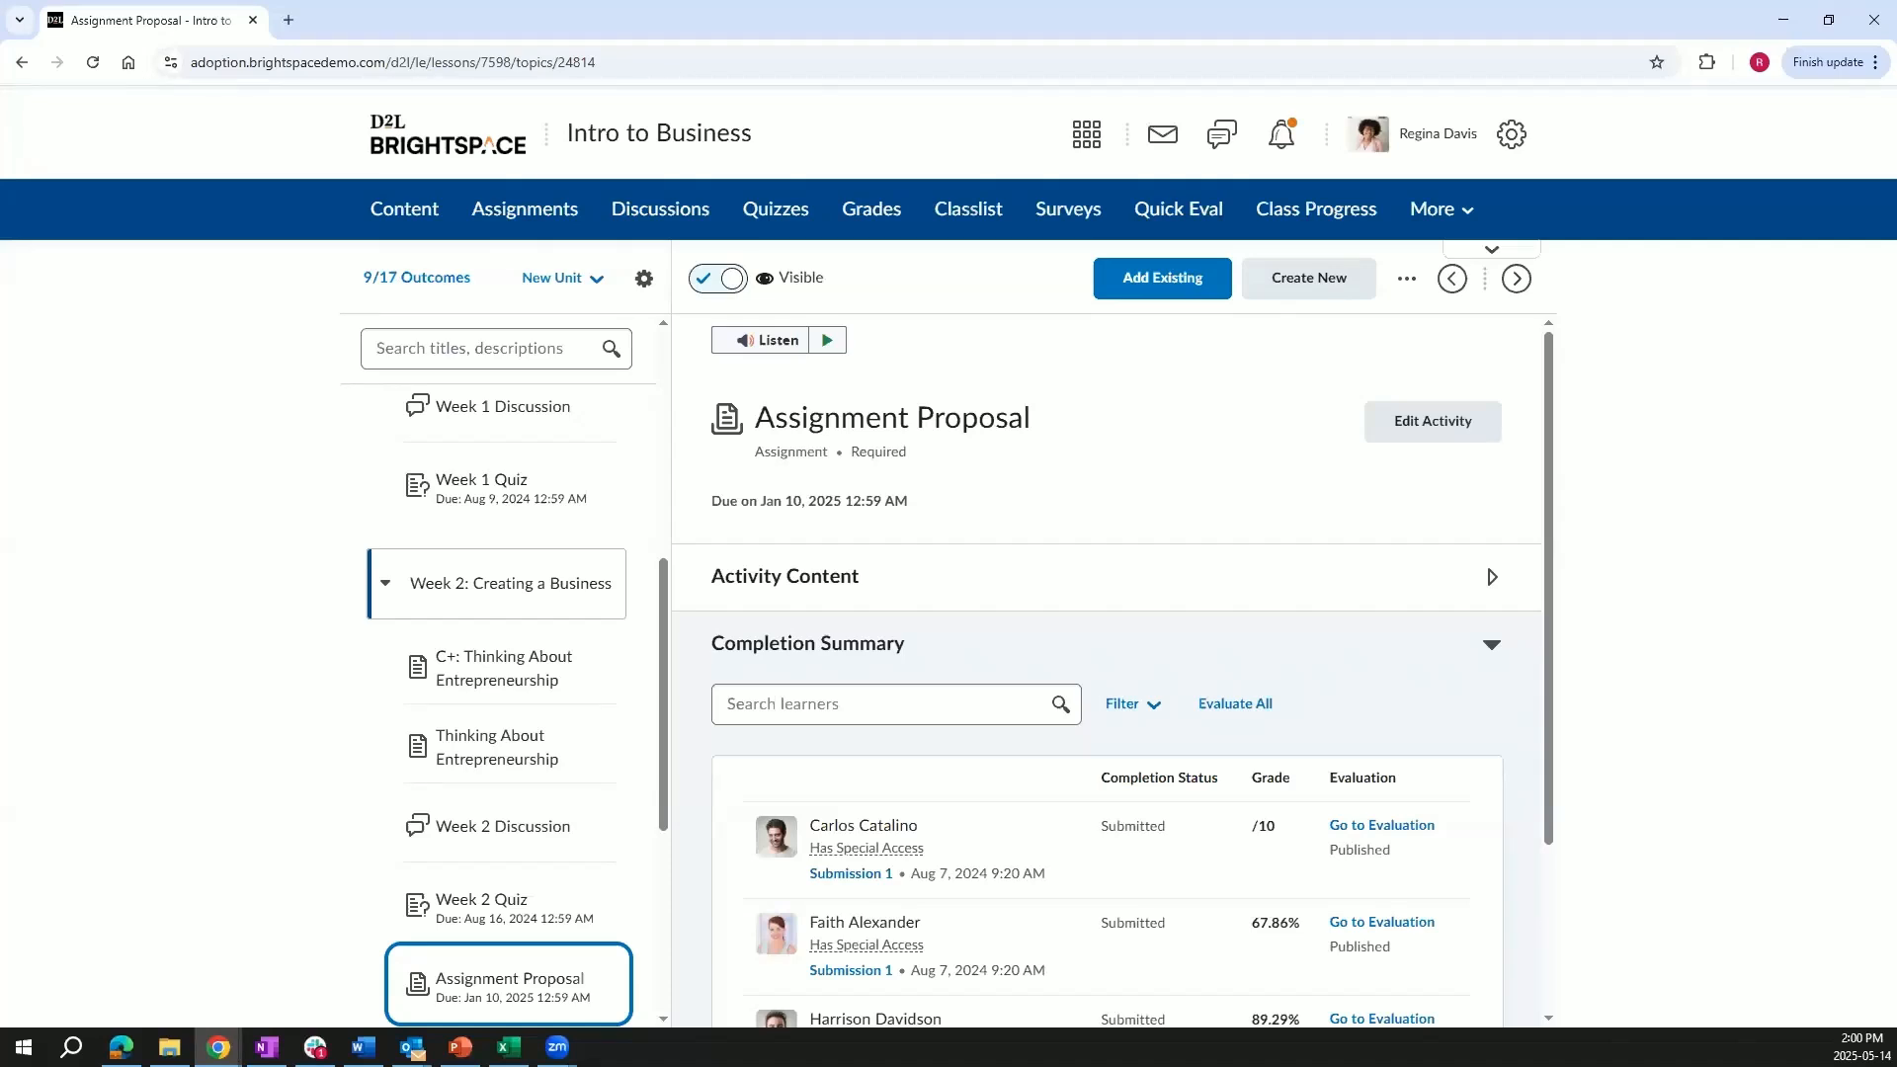
Open the Media Library from the organization settings and look at the Add Assets options before closing them.
{"action": "left_click", "coordinate": [1417, 145]}
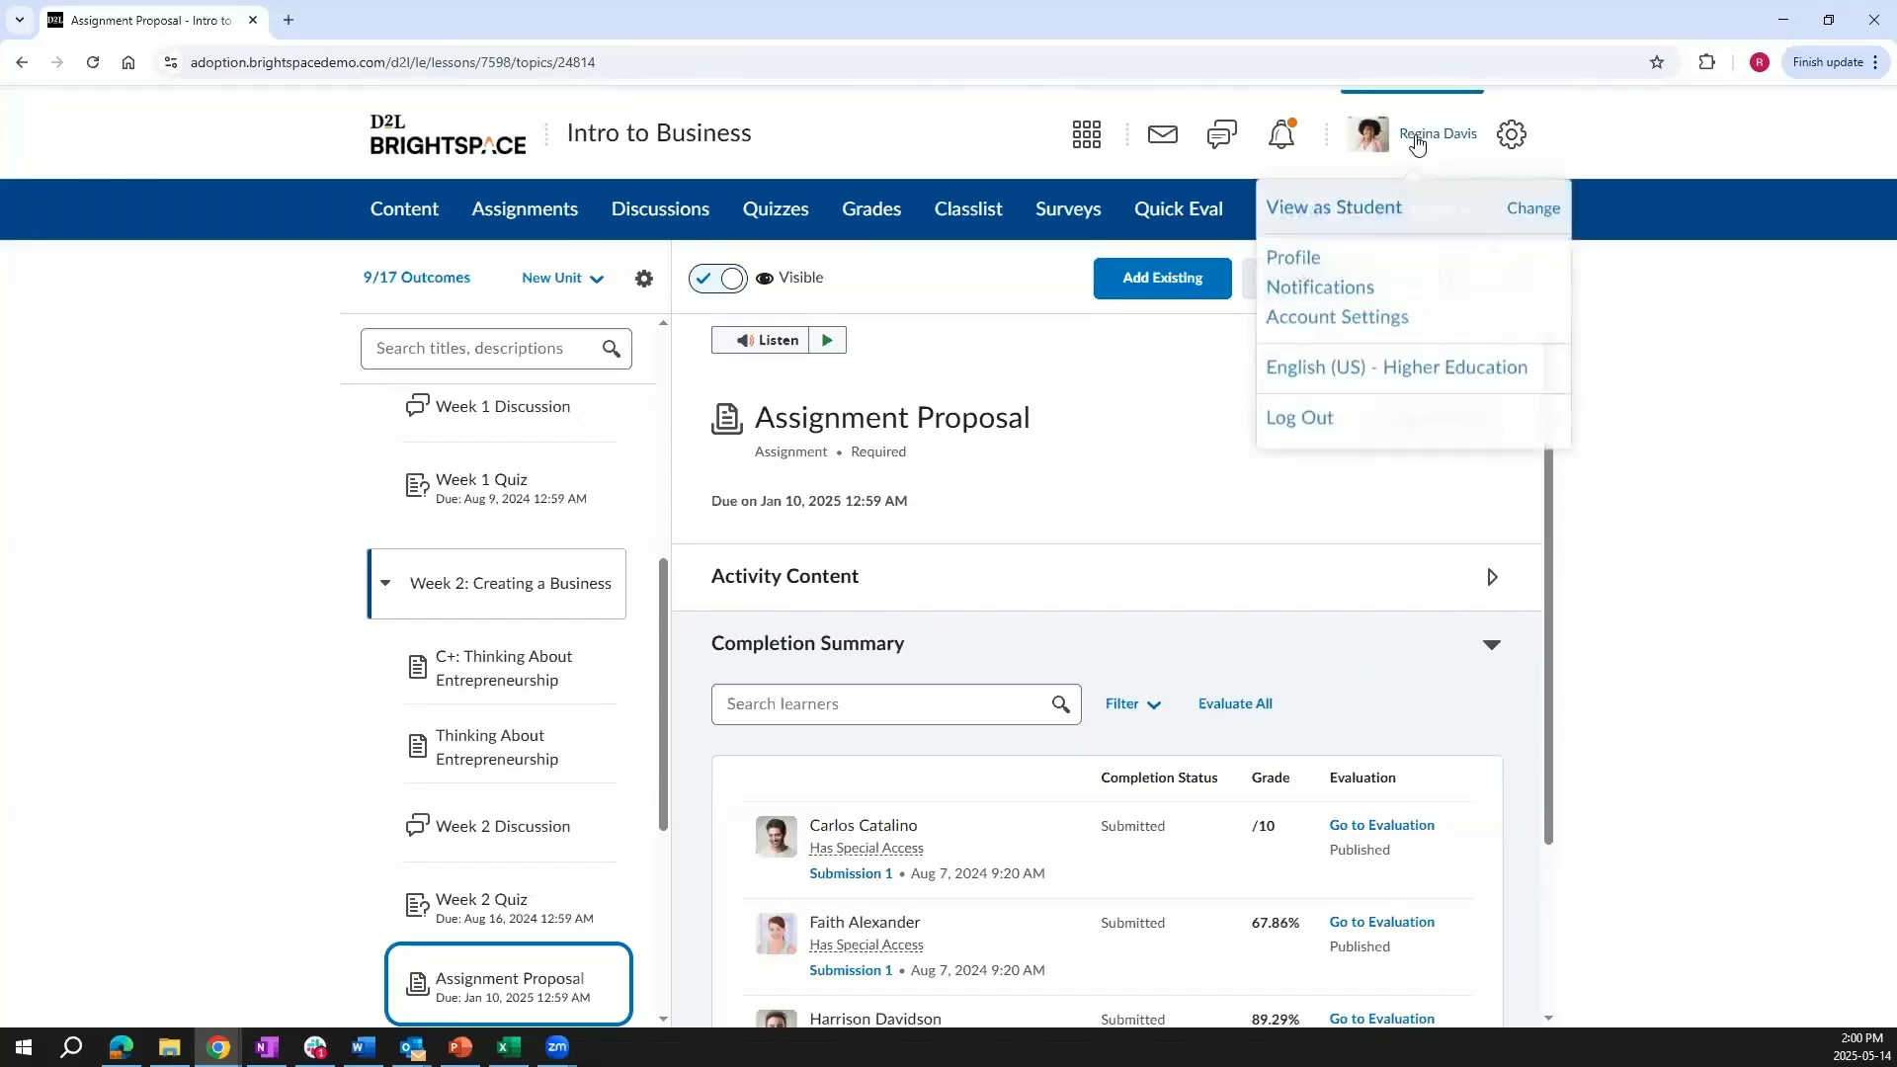
{"action": "left_click", "coordinate": [1508, 137]}
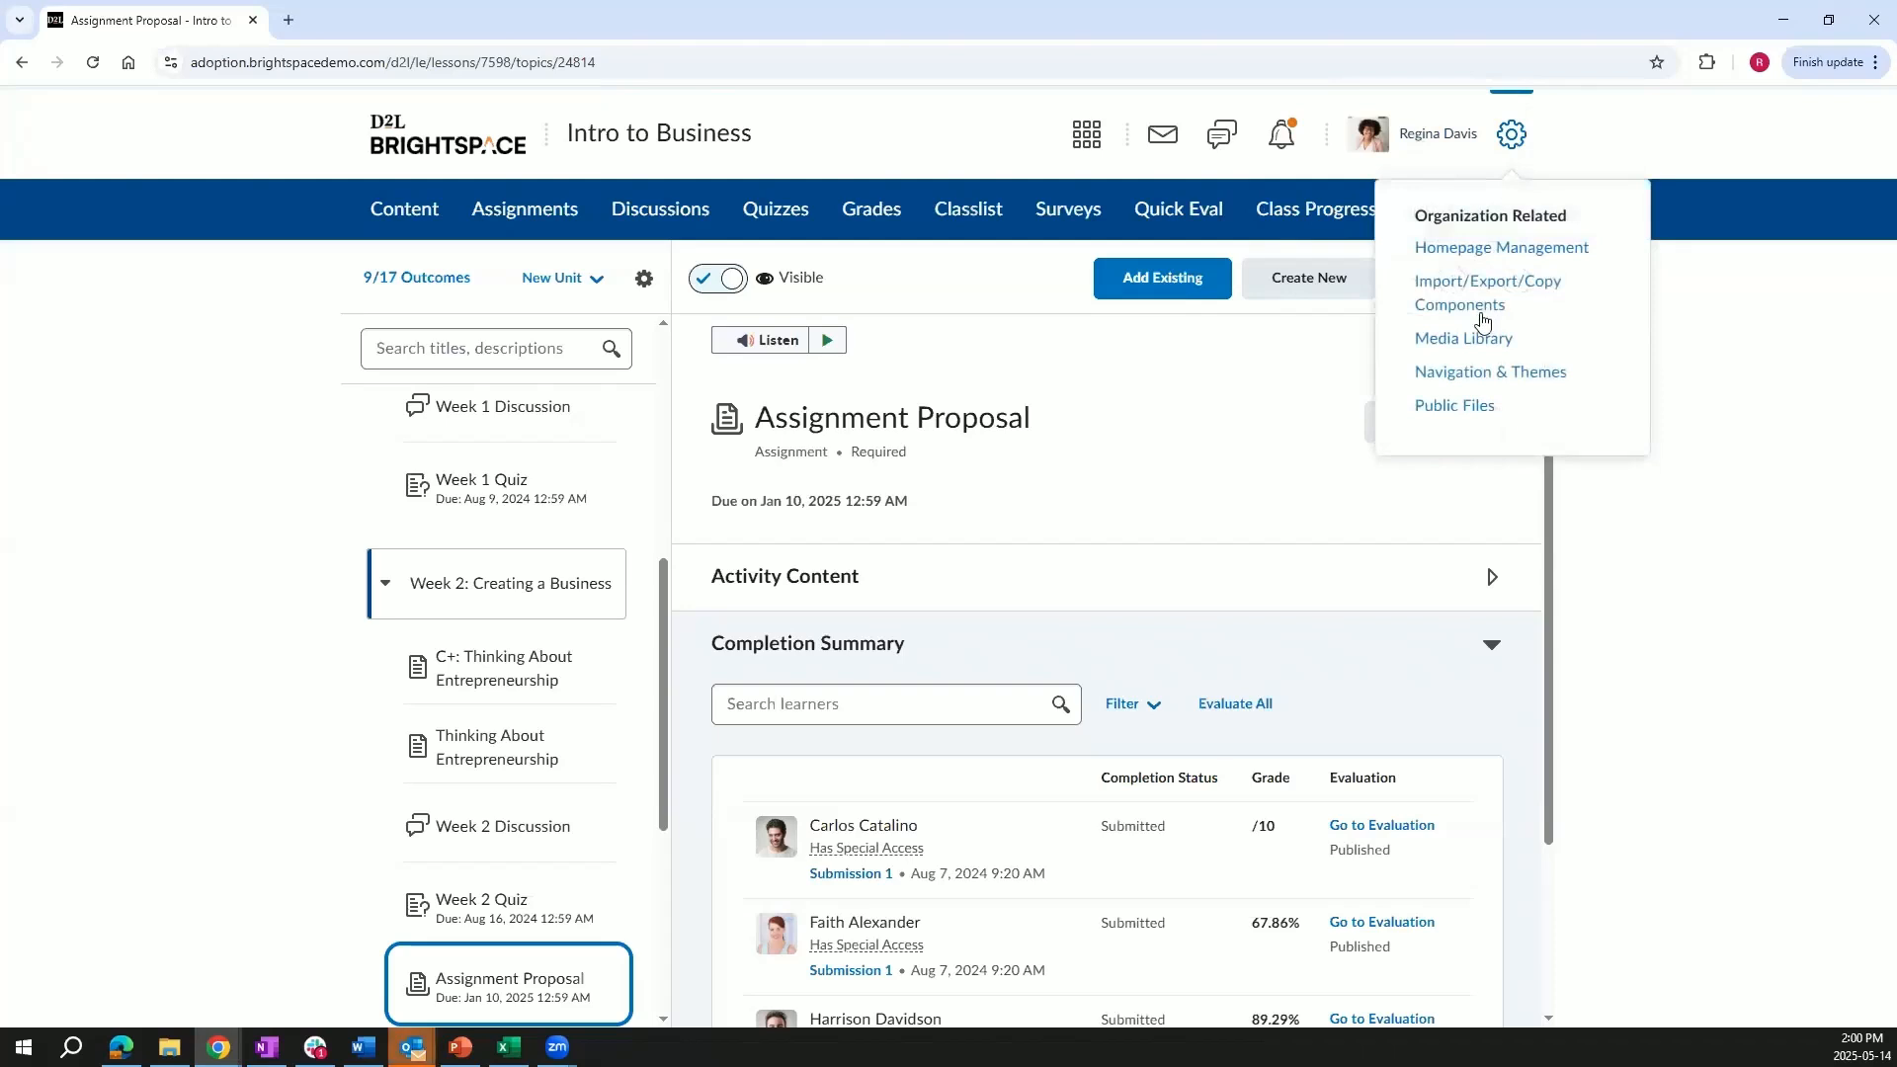
{"action": "left_click", "coordinate": [1477, 341]}
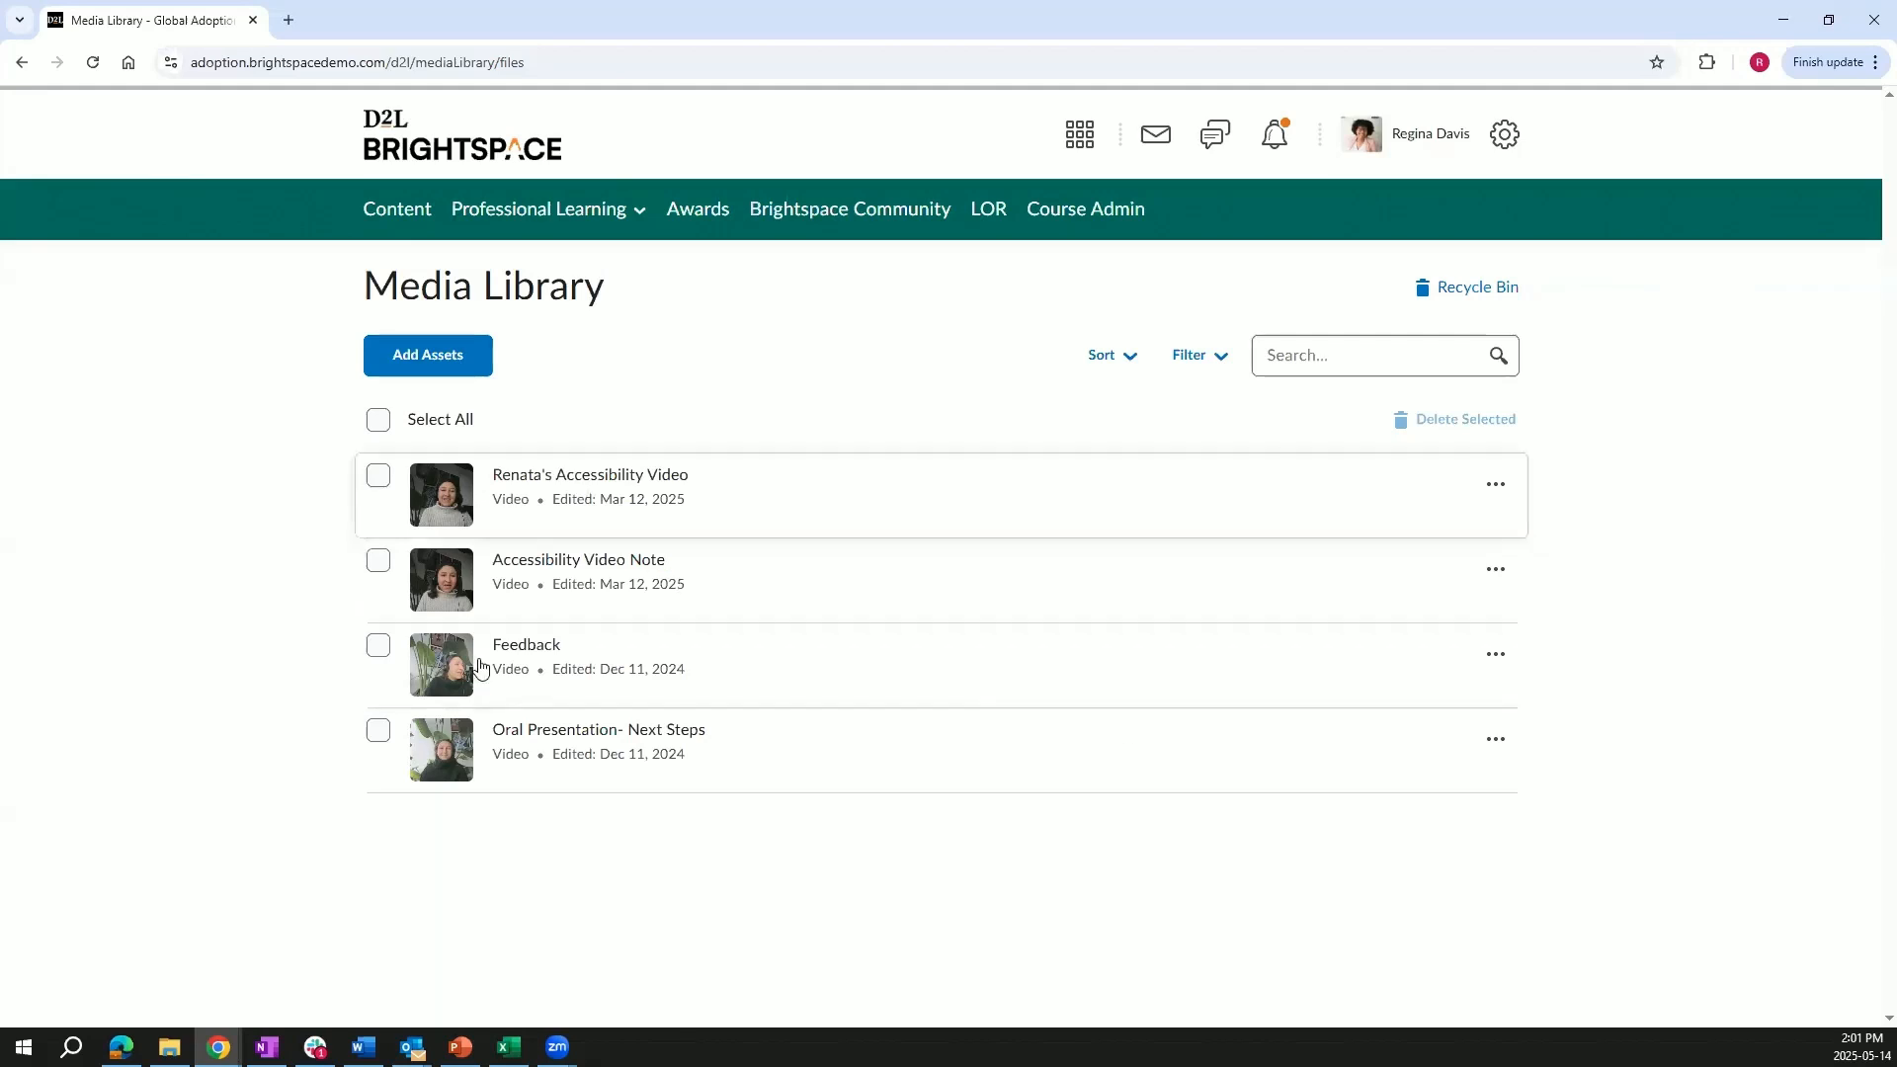
{"action": "left_click", "coordinate": [430, 365]}
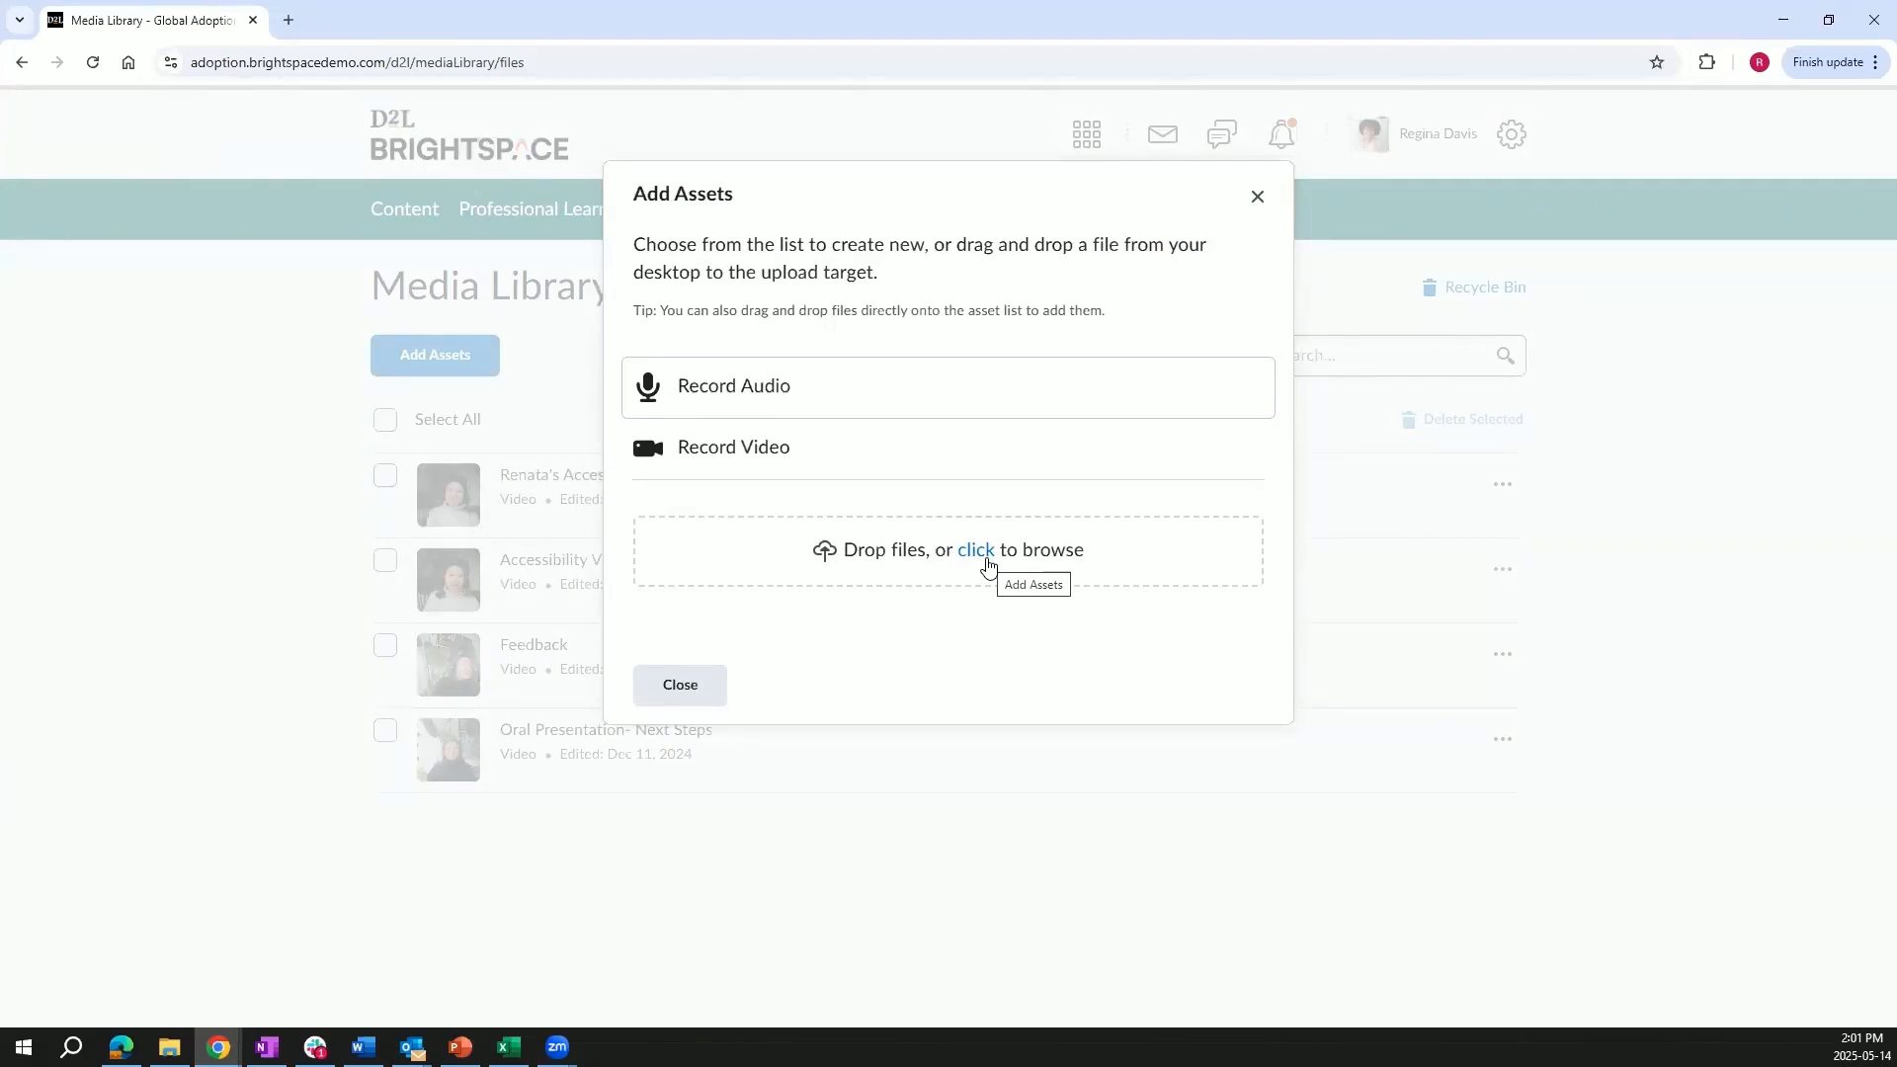
{"action": "left_click", "coordinate": [1263, 197]}
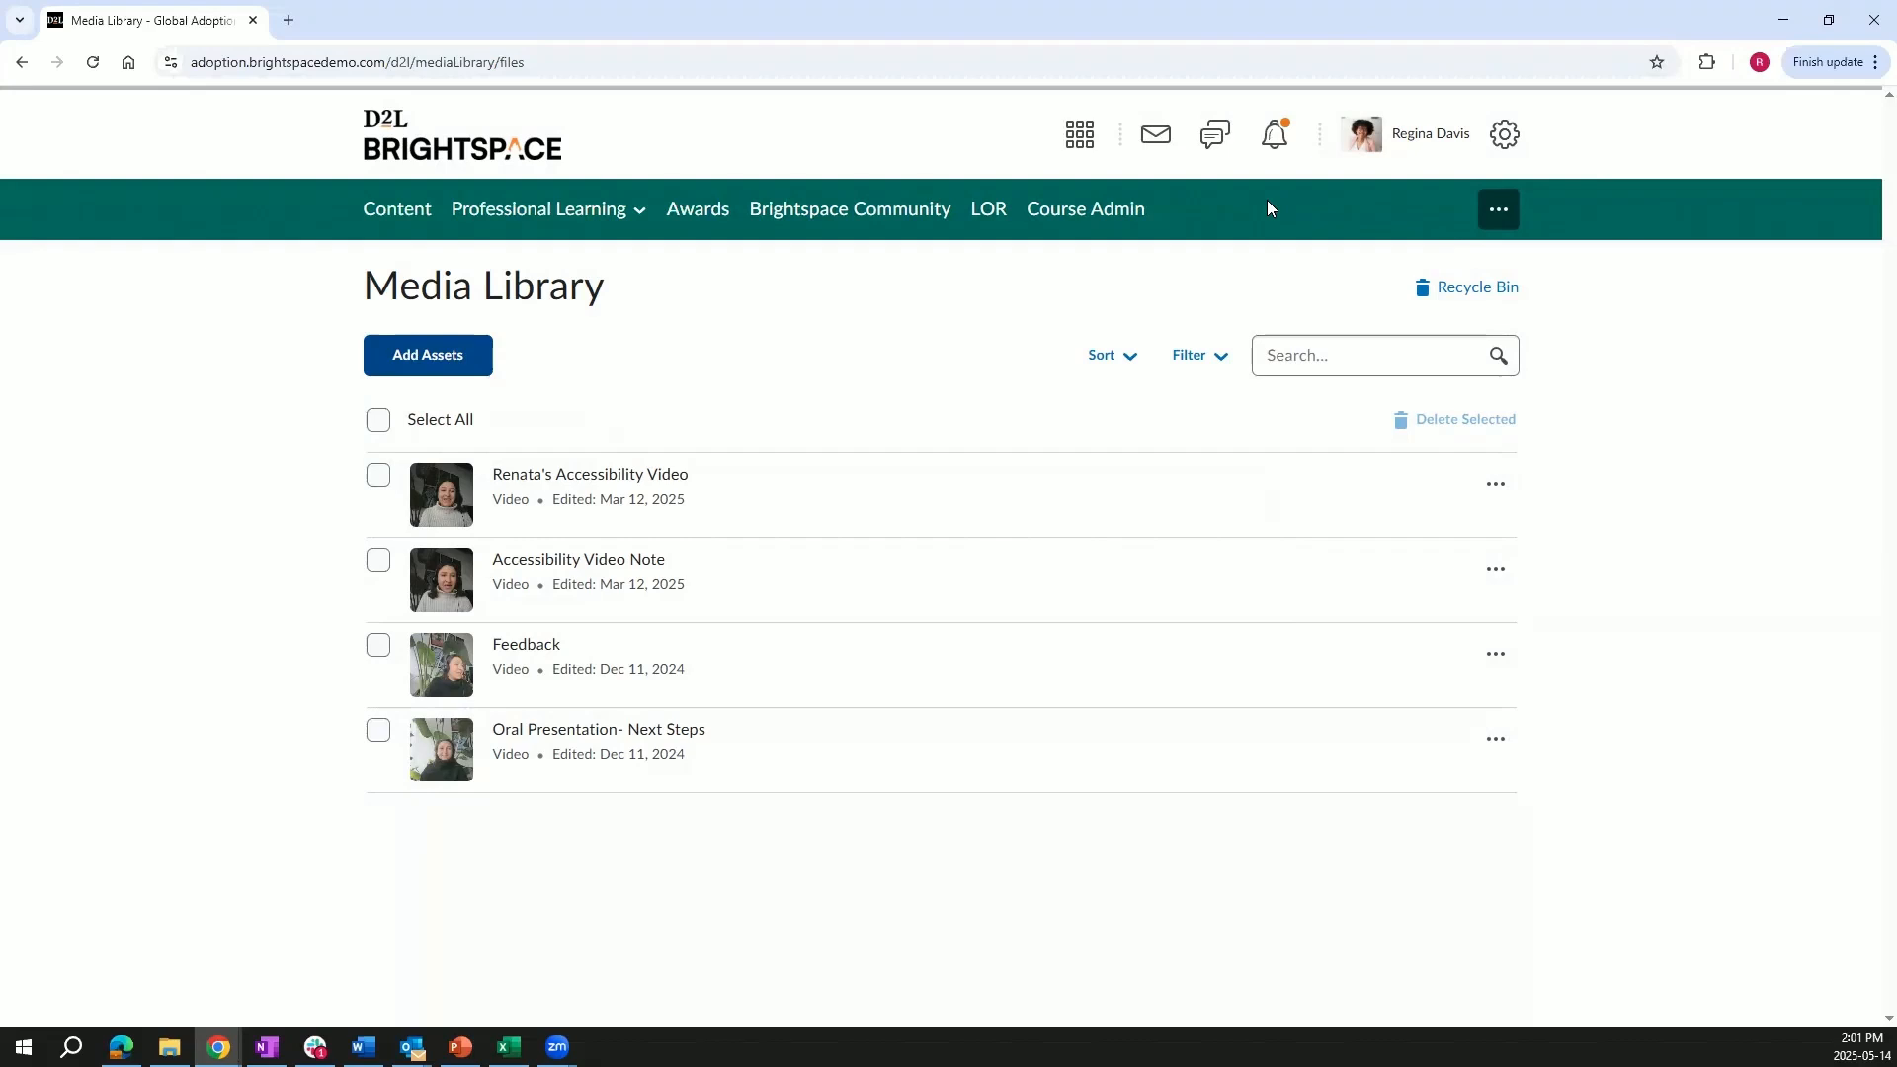
Open the Tools That Inspire Smarter Business Thinking discussion topic for editing in the Intro to Business course.
{"action": "left_click", "coordinate": [1075, 149]}
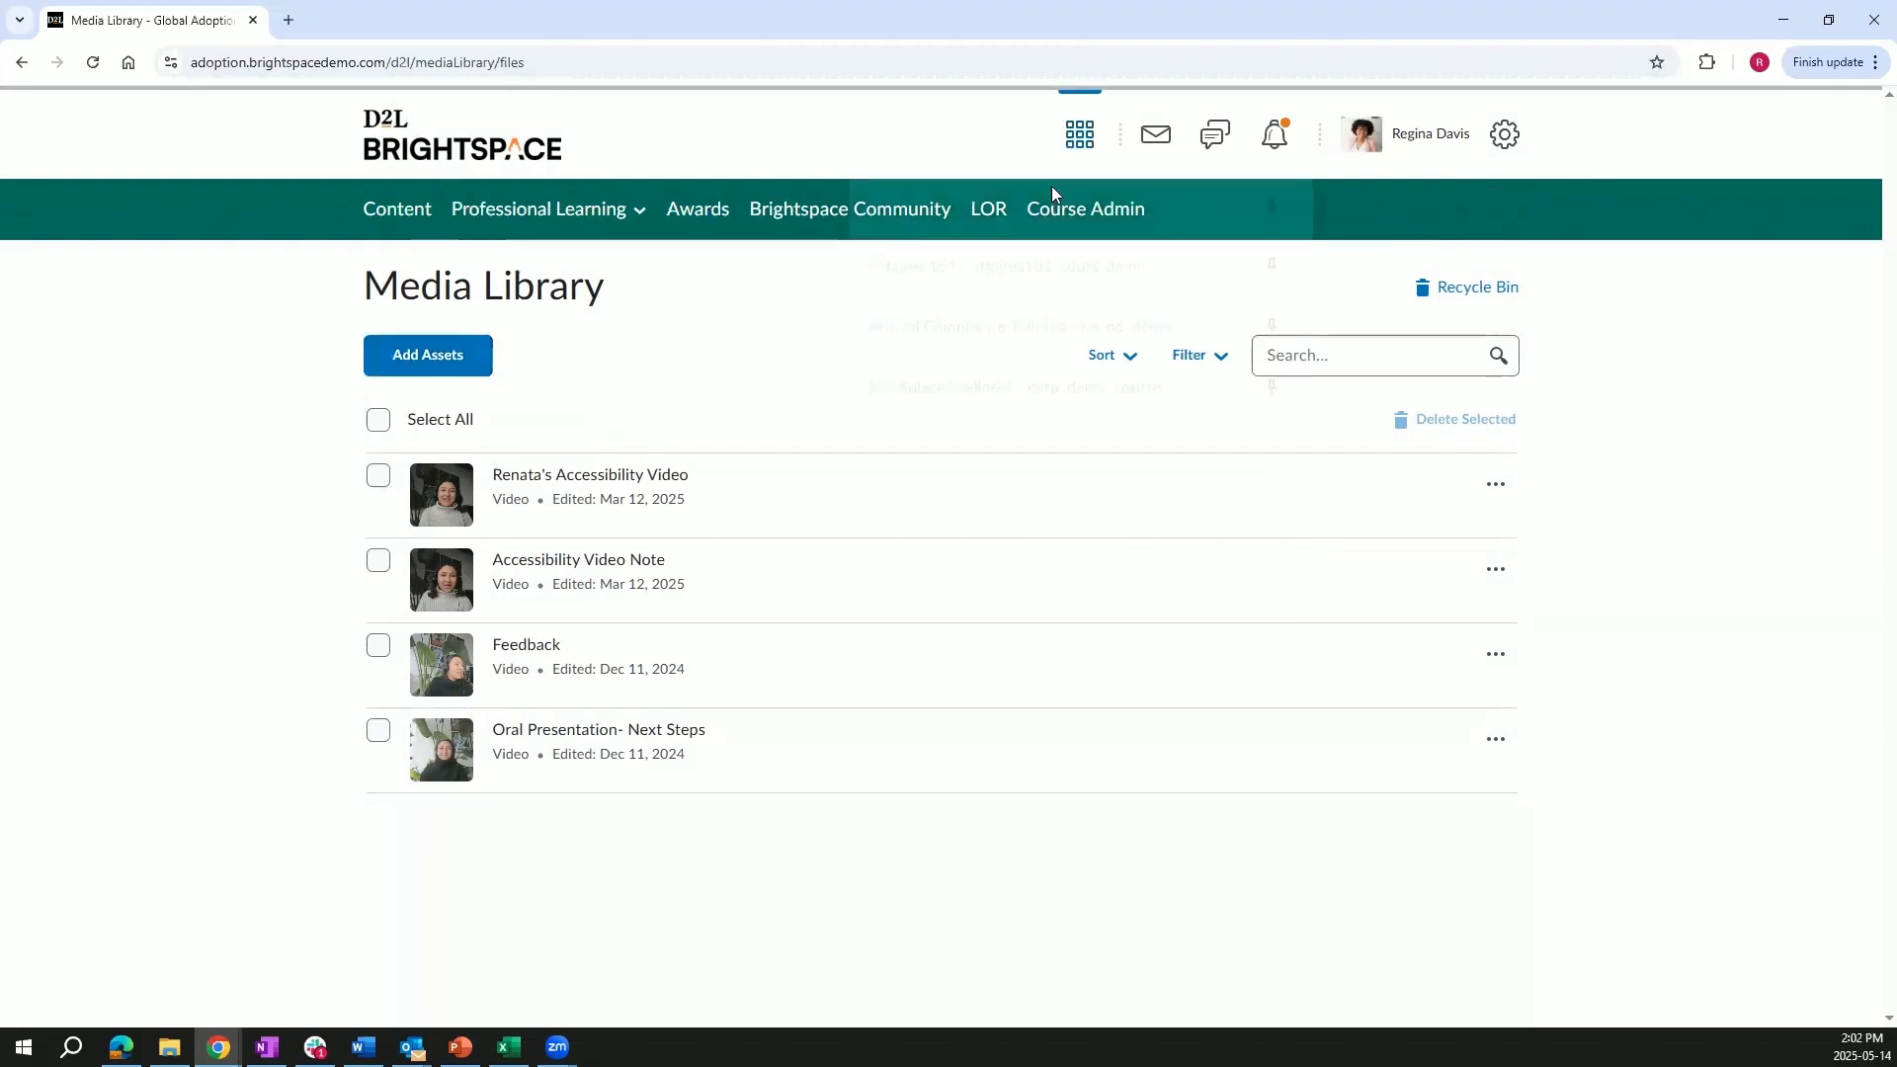
{"action": "left_click", "coordinate": [993, 226]}
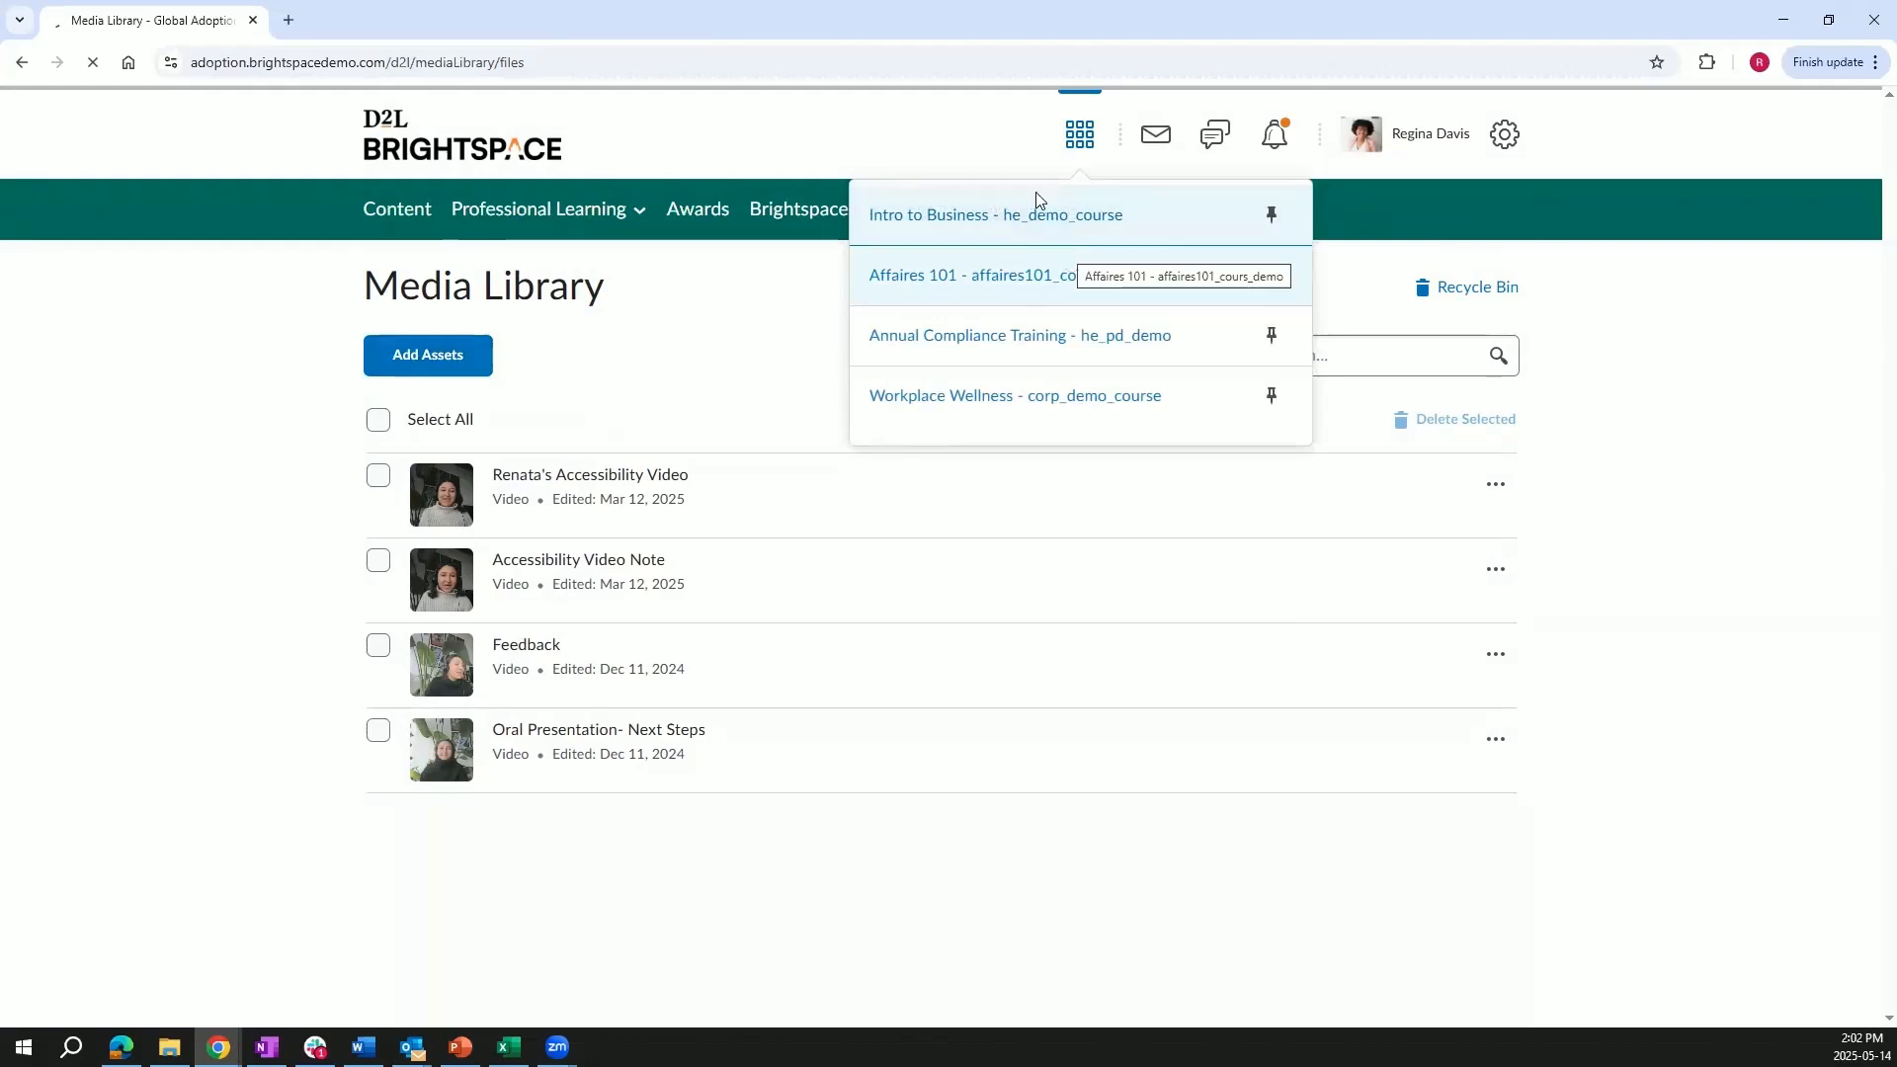
{"action": "left_click", "coordinate": [671, 203]}
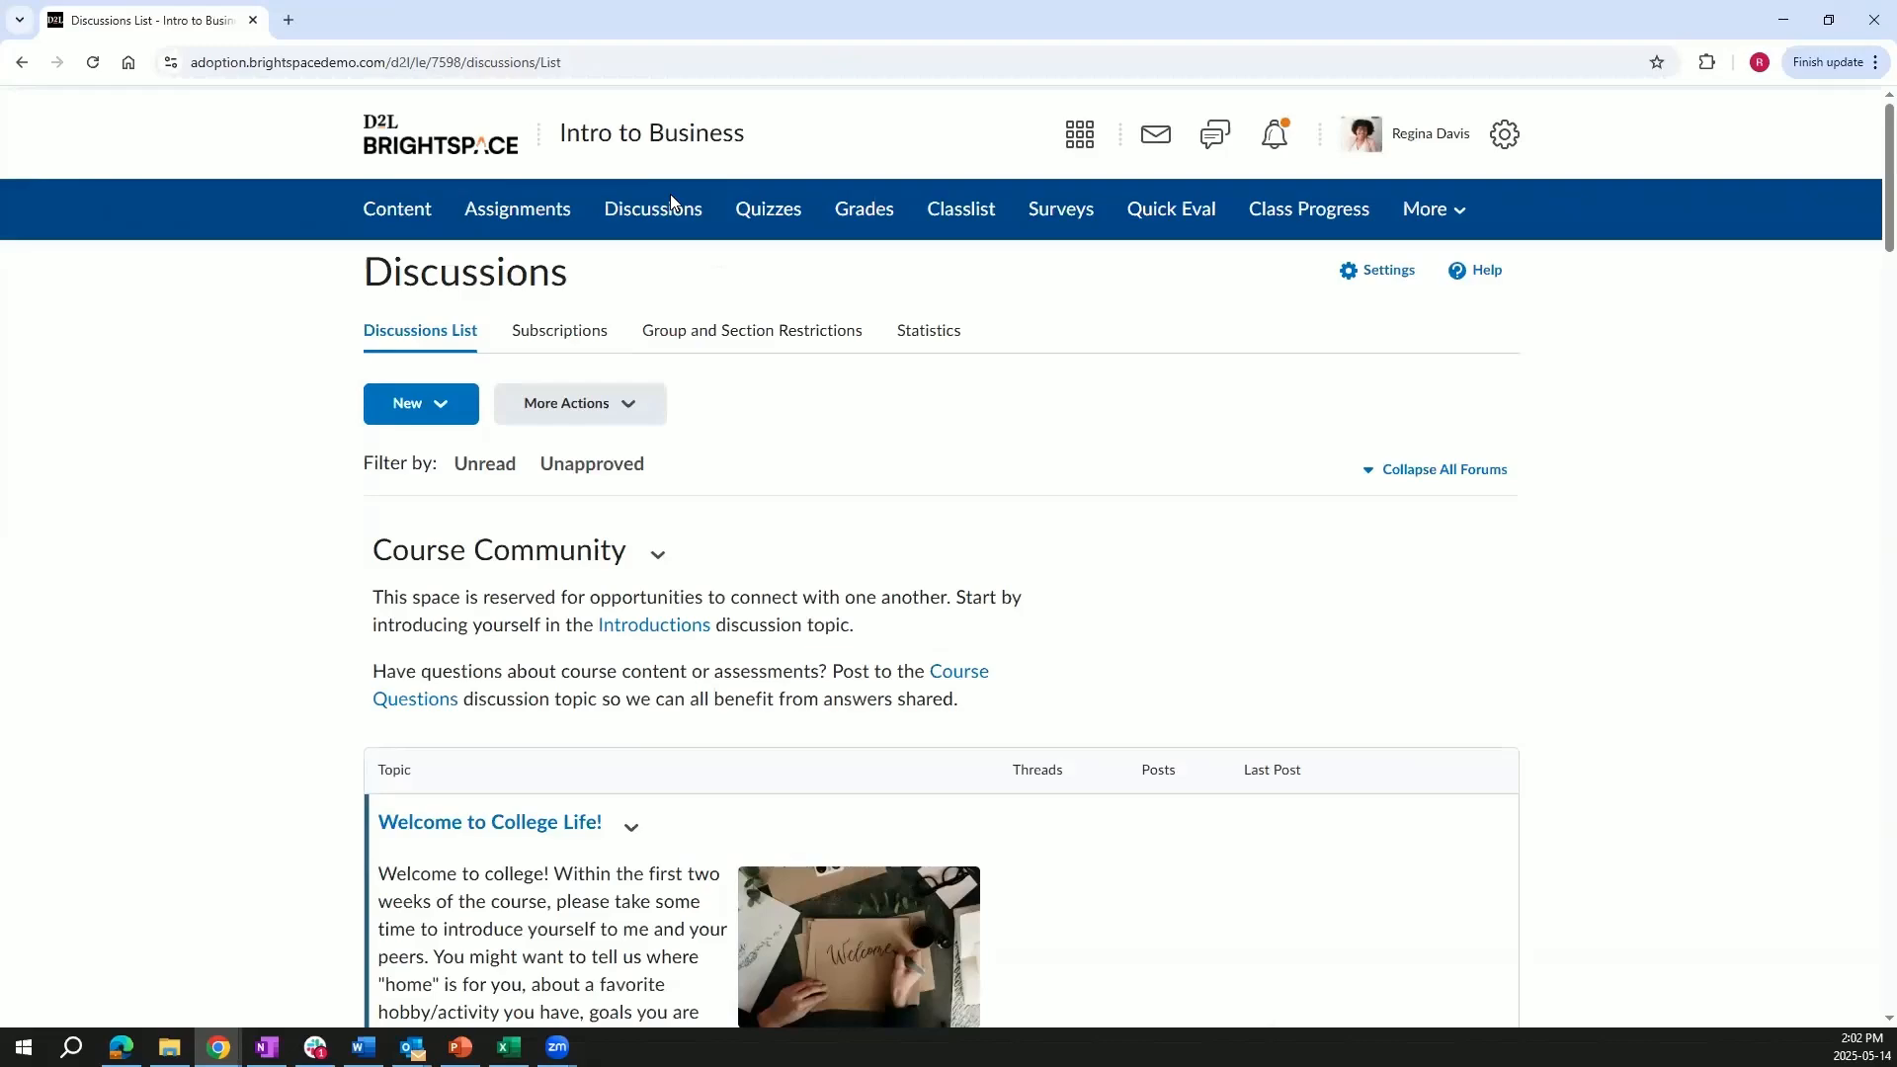
{"action": "scroll", "coordinate": [832, 561], "scroll_direction": "down", "scroll_amount": 3}
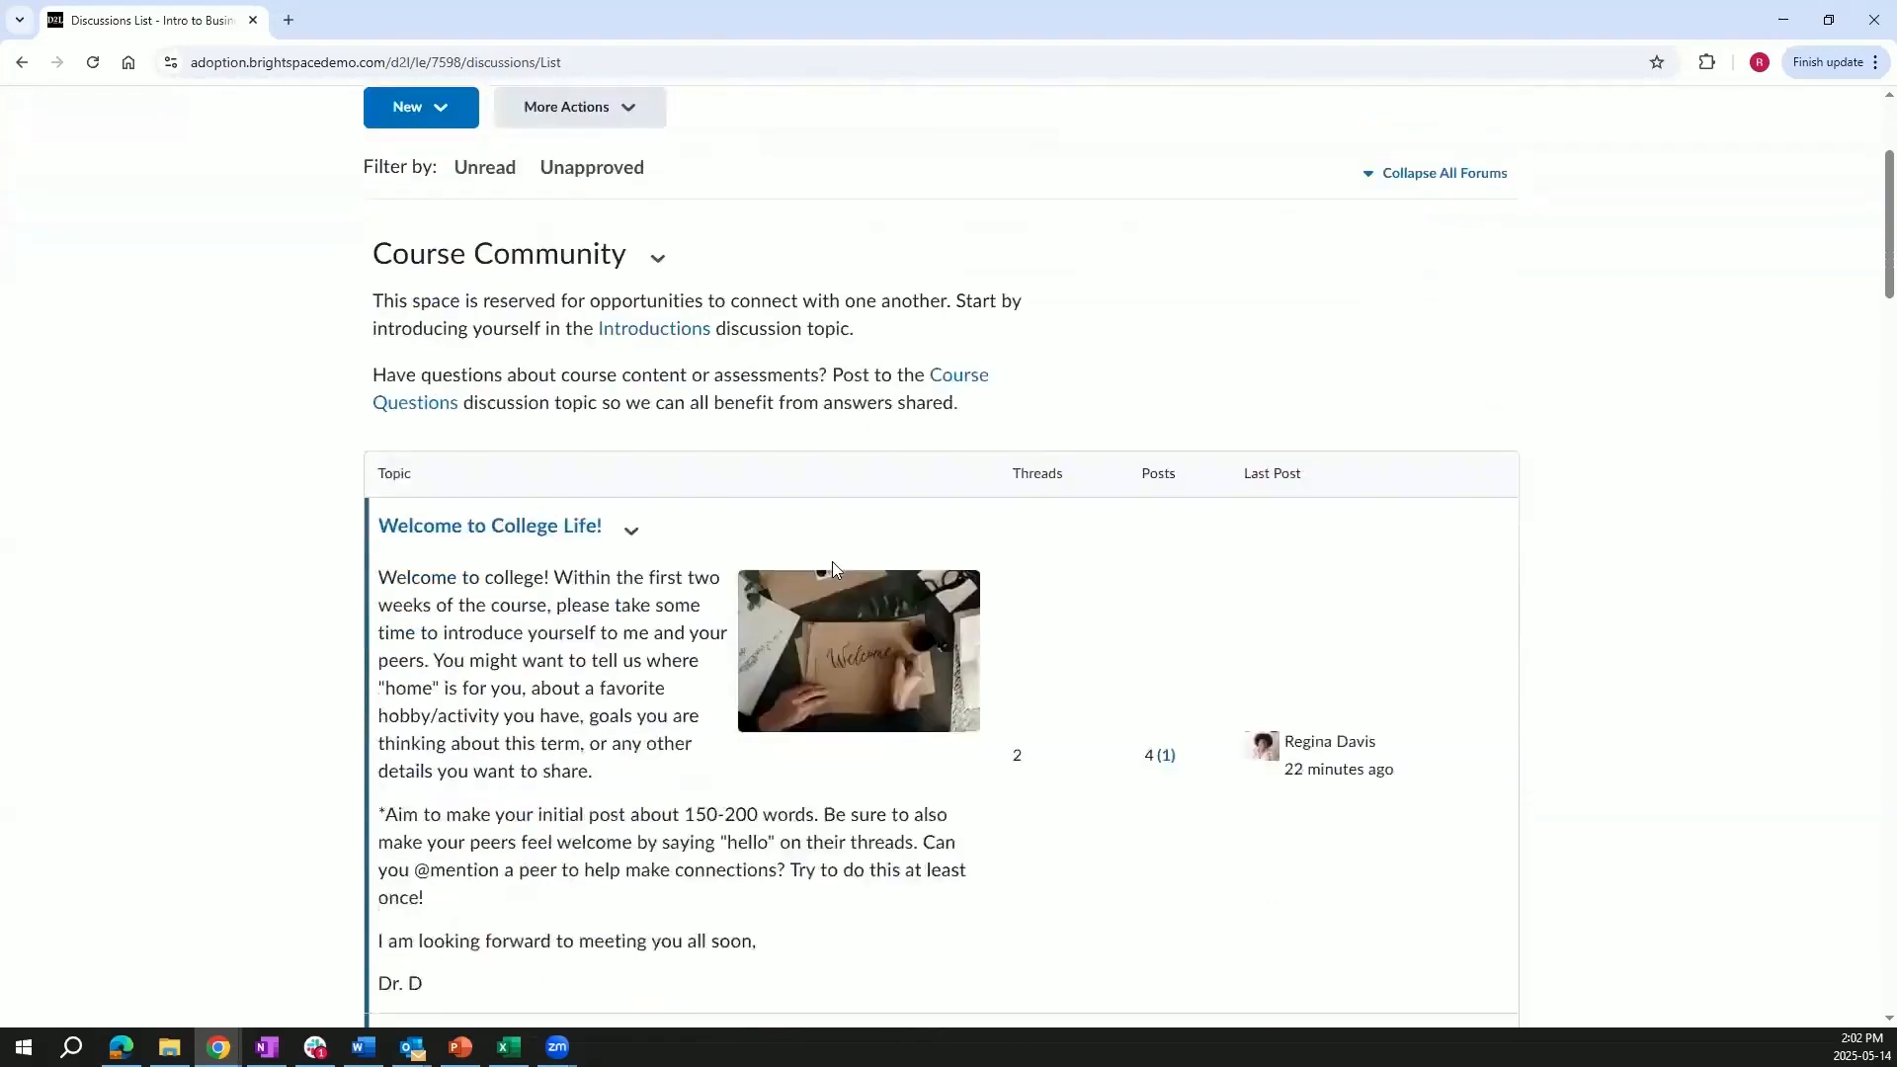
{"action": "scroll", "coordinate": [831, 561], "scroll_direction": "down", "scroll_amount": 4}
{"action": "scroll", "coordinate": [832, 561], "scroll_direction": "down", "scroll_amount": 7}
{"action": "scroll", "coordinate": [833, 561], "scroll_direction": "down", "scroll_amount": 2}
{"action": "scroll", "coordinate": [804, 478], "scroll_direction": "up", "scroll_amount": 2}
{"action": "left_click", "coordinate": [805, 681]}
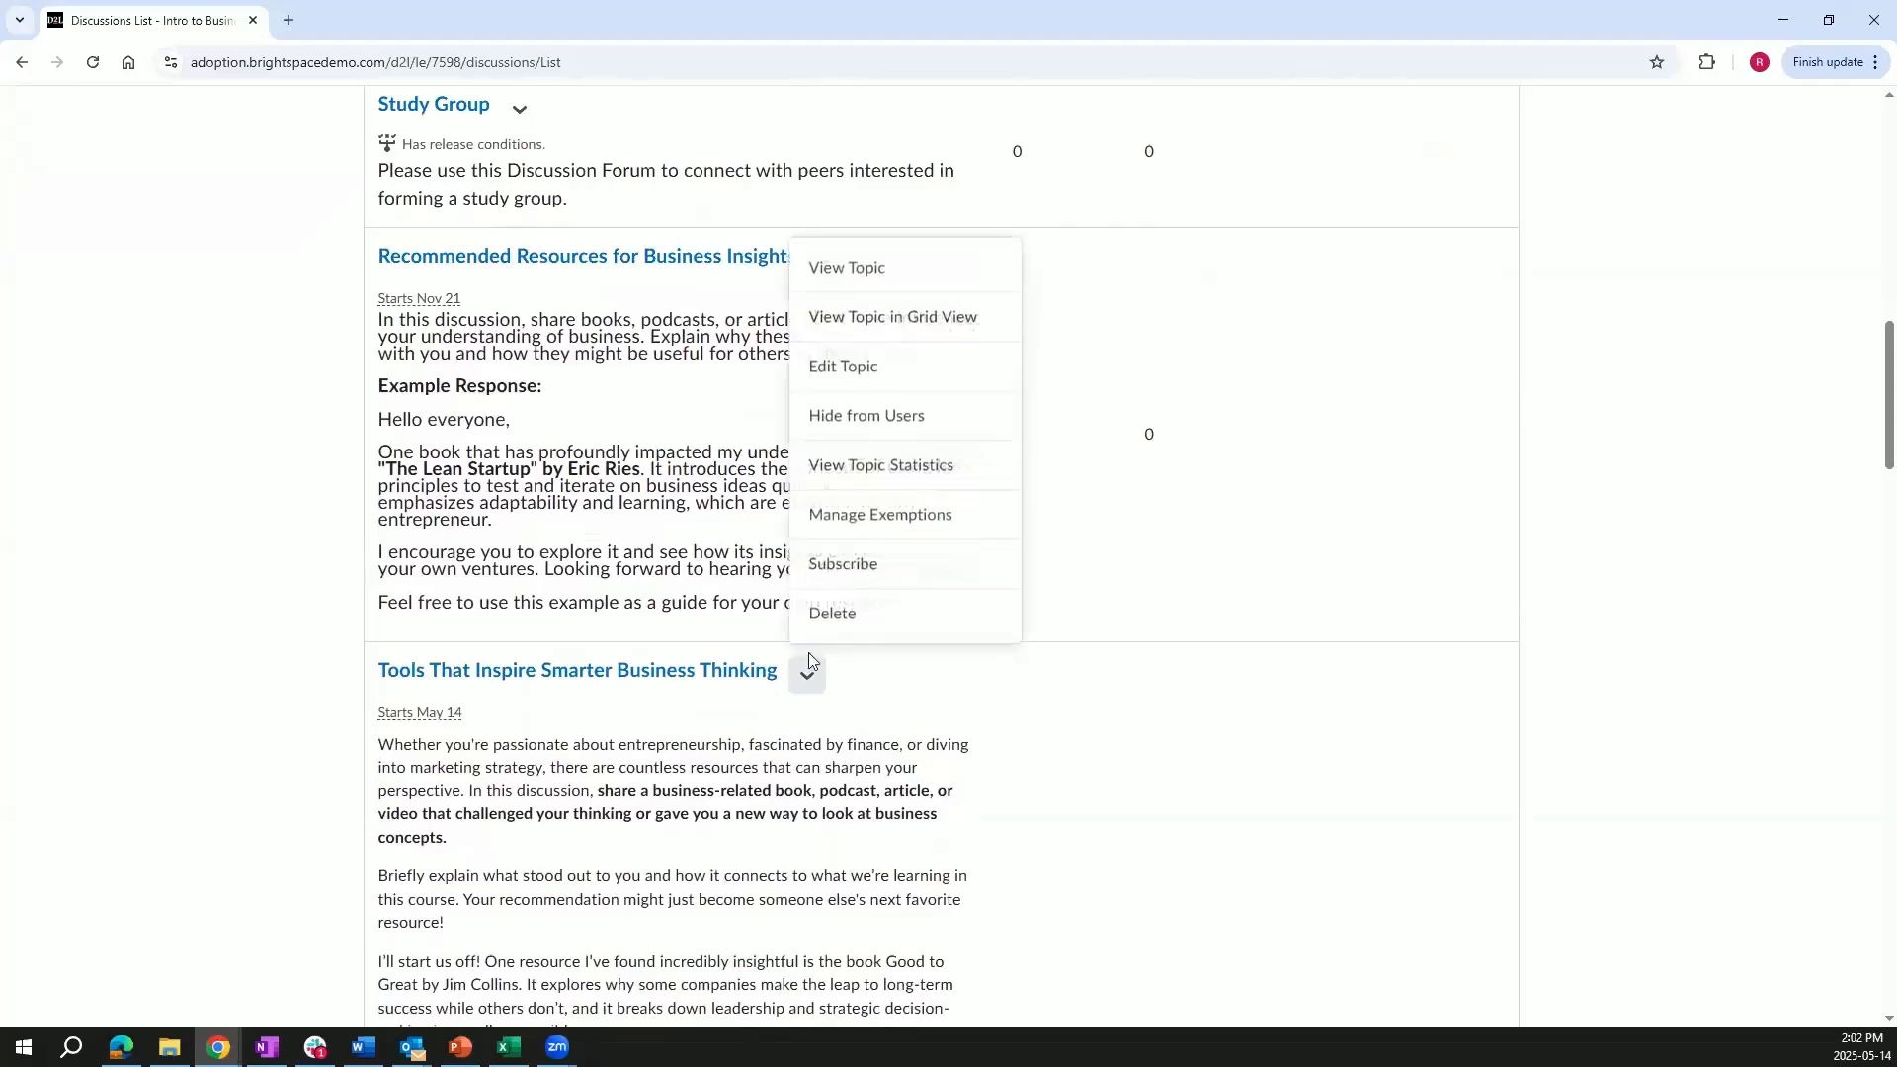
{"action": "left_click", "coordinate": [841, 385]}
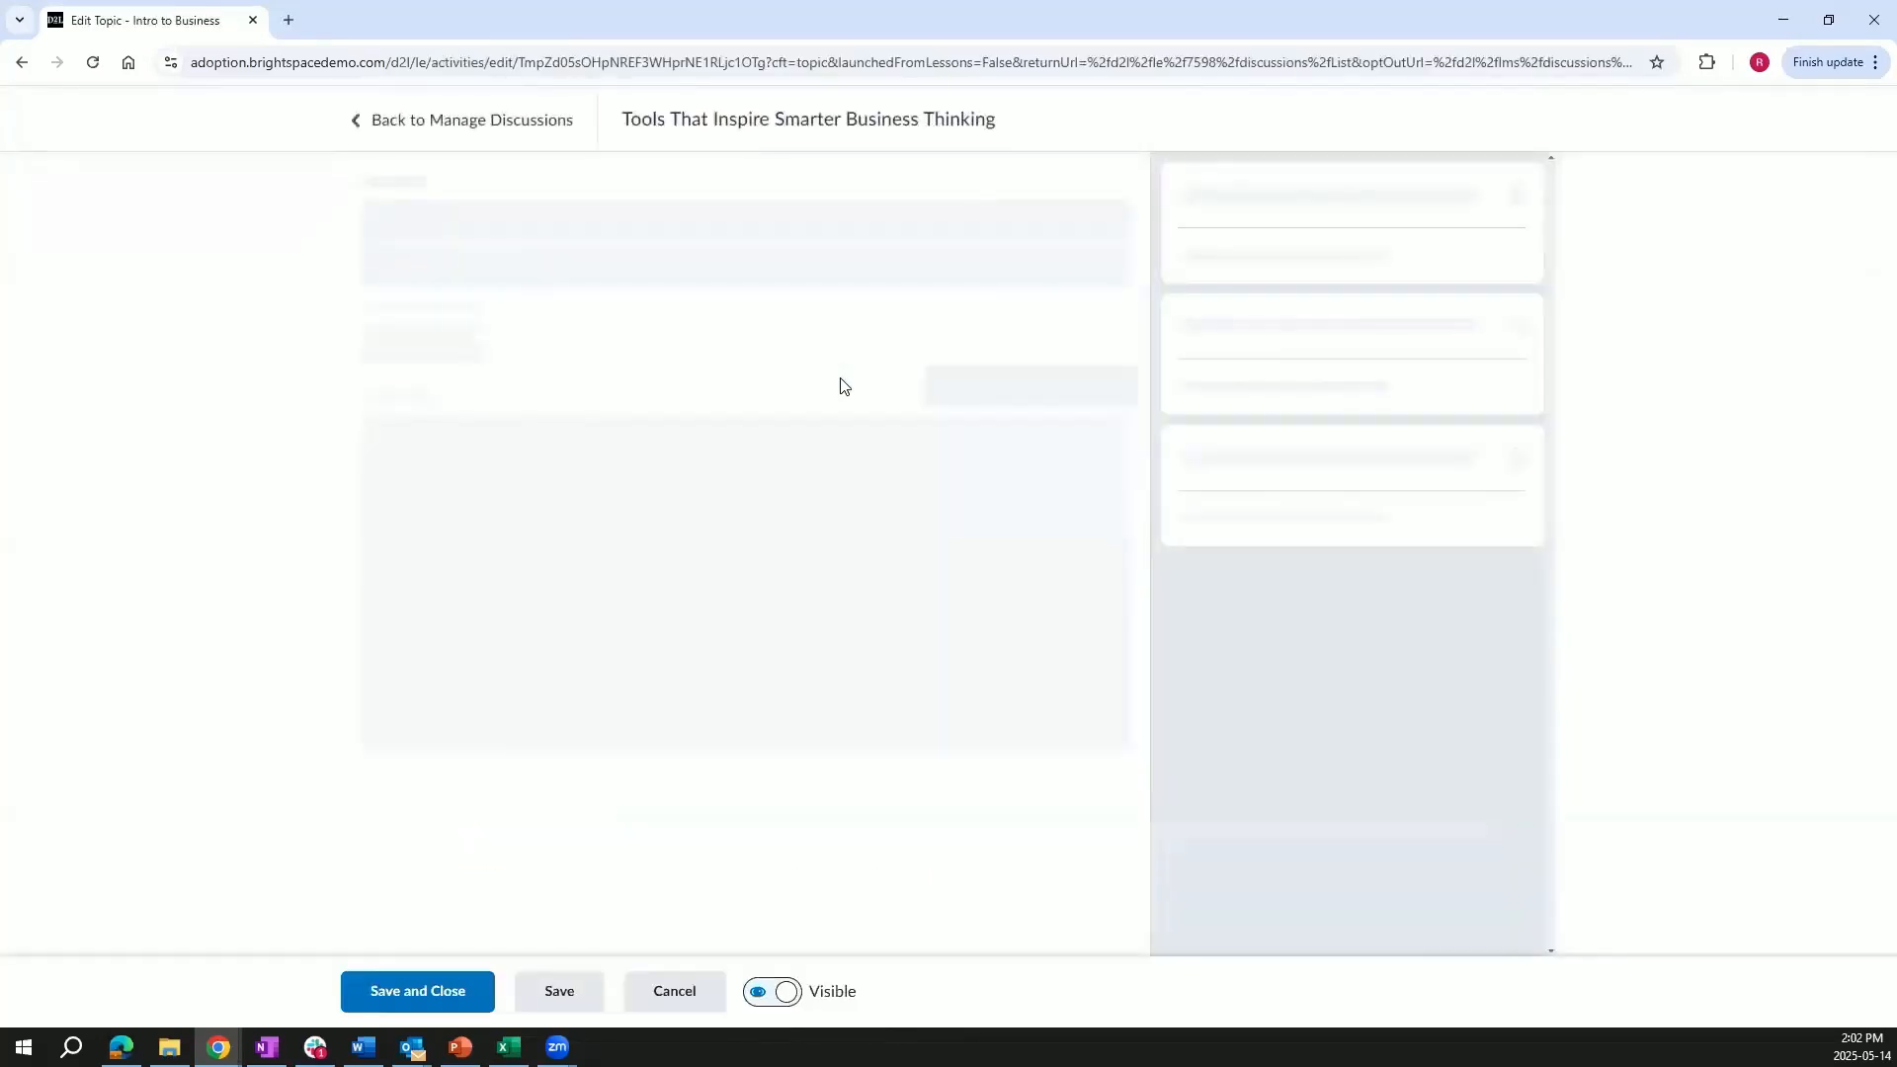
Insert the Accessibility Video Note from the Media Library, searching for accessibility, at the end of the topic description.
{"action": "left_click_drag", "start_coordinate": [1117, 797], "coordinate": [1110, 981]}
{"action": "scroll", "coordinate": [1034, 787], "scroll_direction": "down", "scroll_amount": 1}
{"action": "scroll", "coordinate": [1027, 788], "scroll_direction": "down", "scroll_amount": 4}
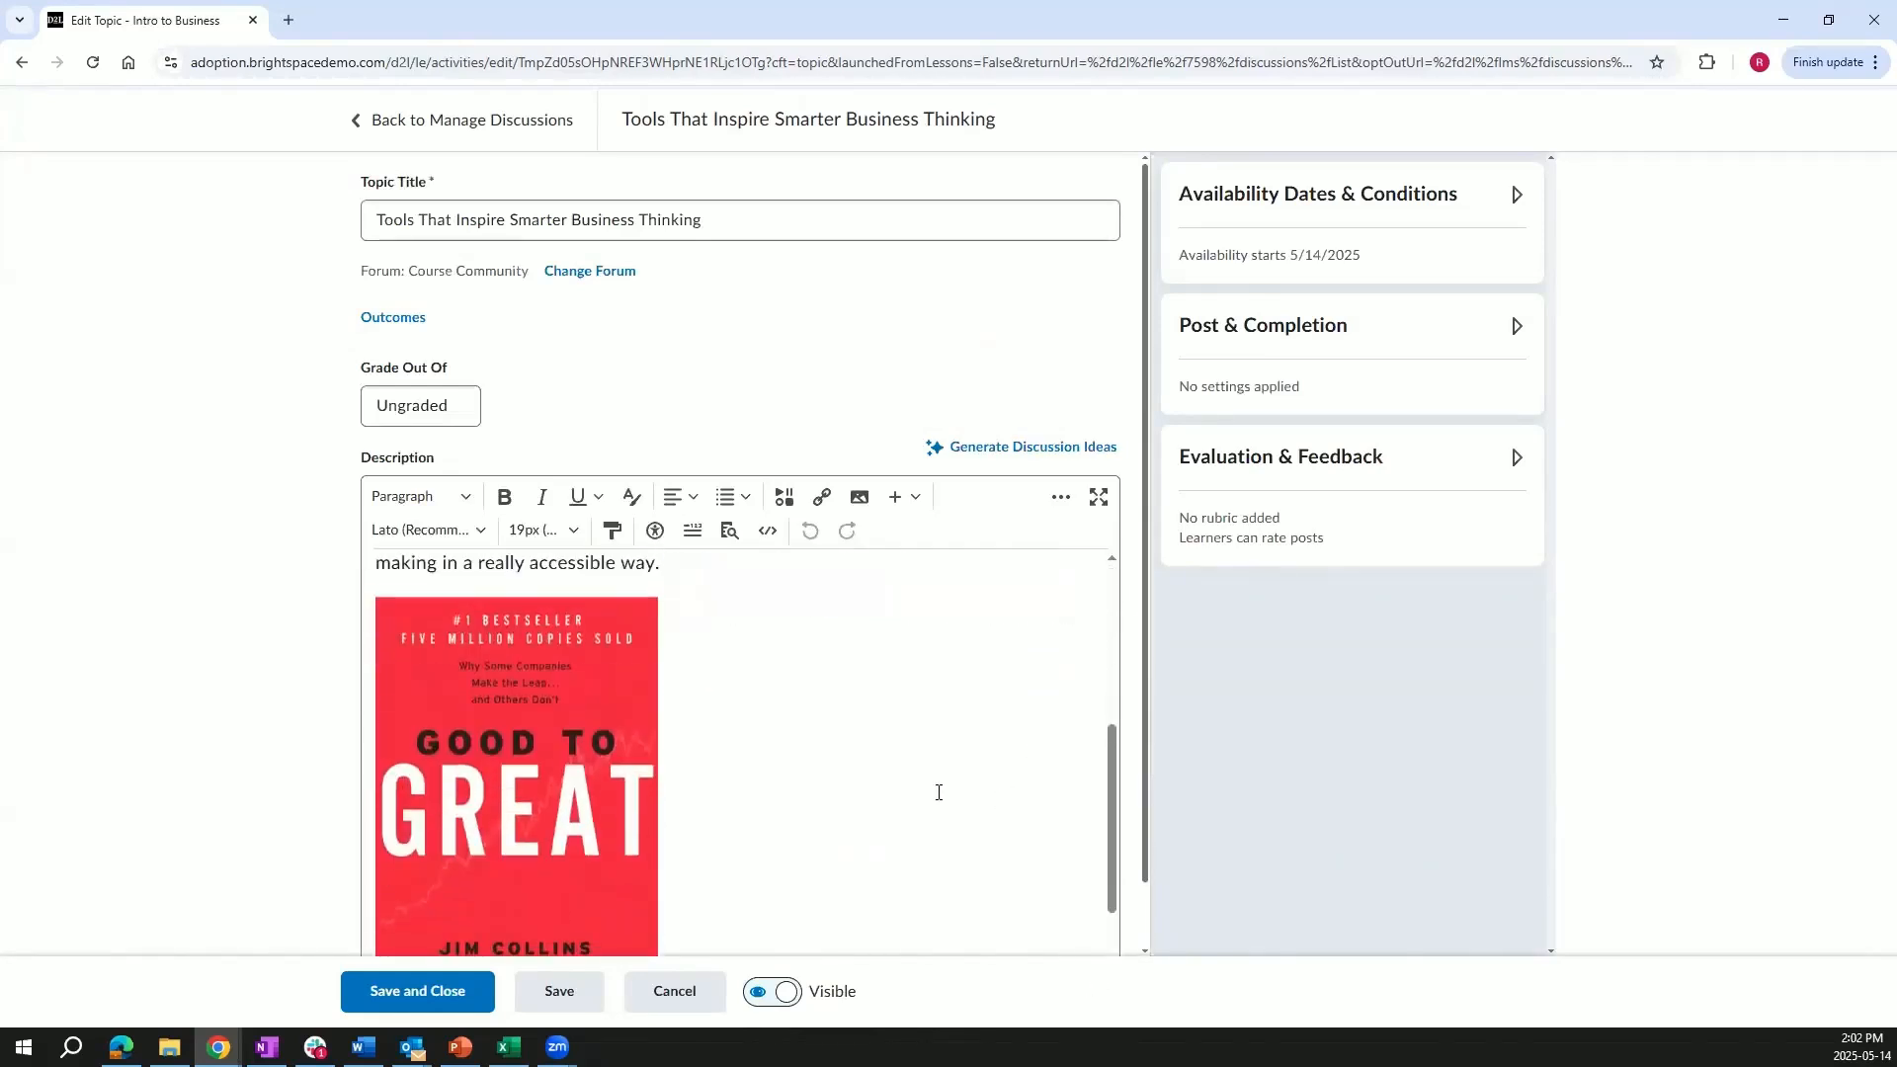
{"action": "scroll", "coordinate": [940, 792], "scroll_direction": "up", "scroll_amount": 5}
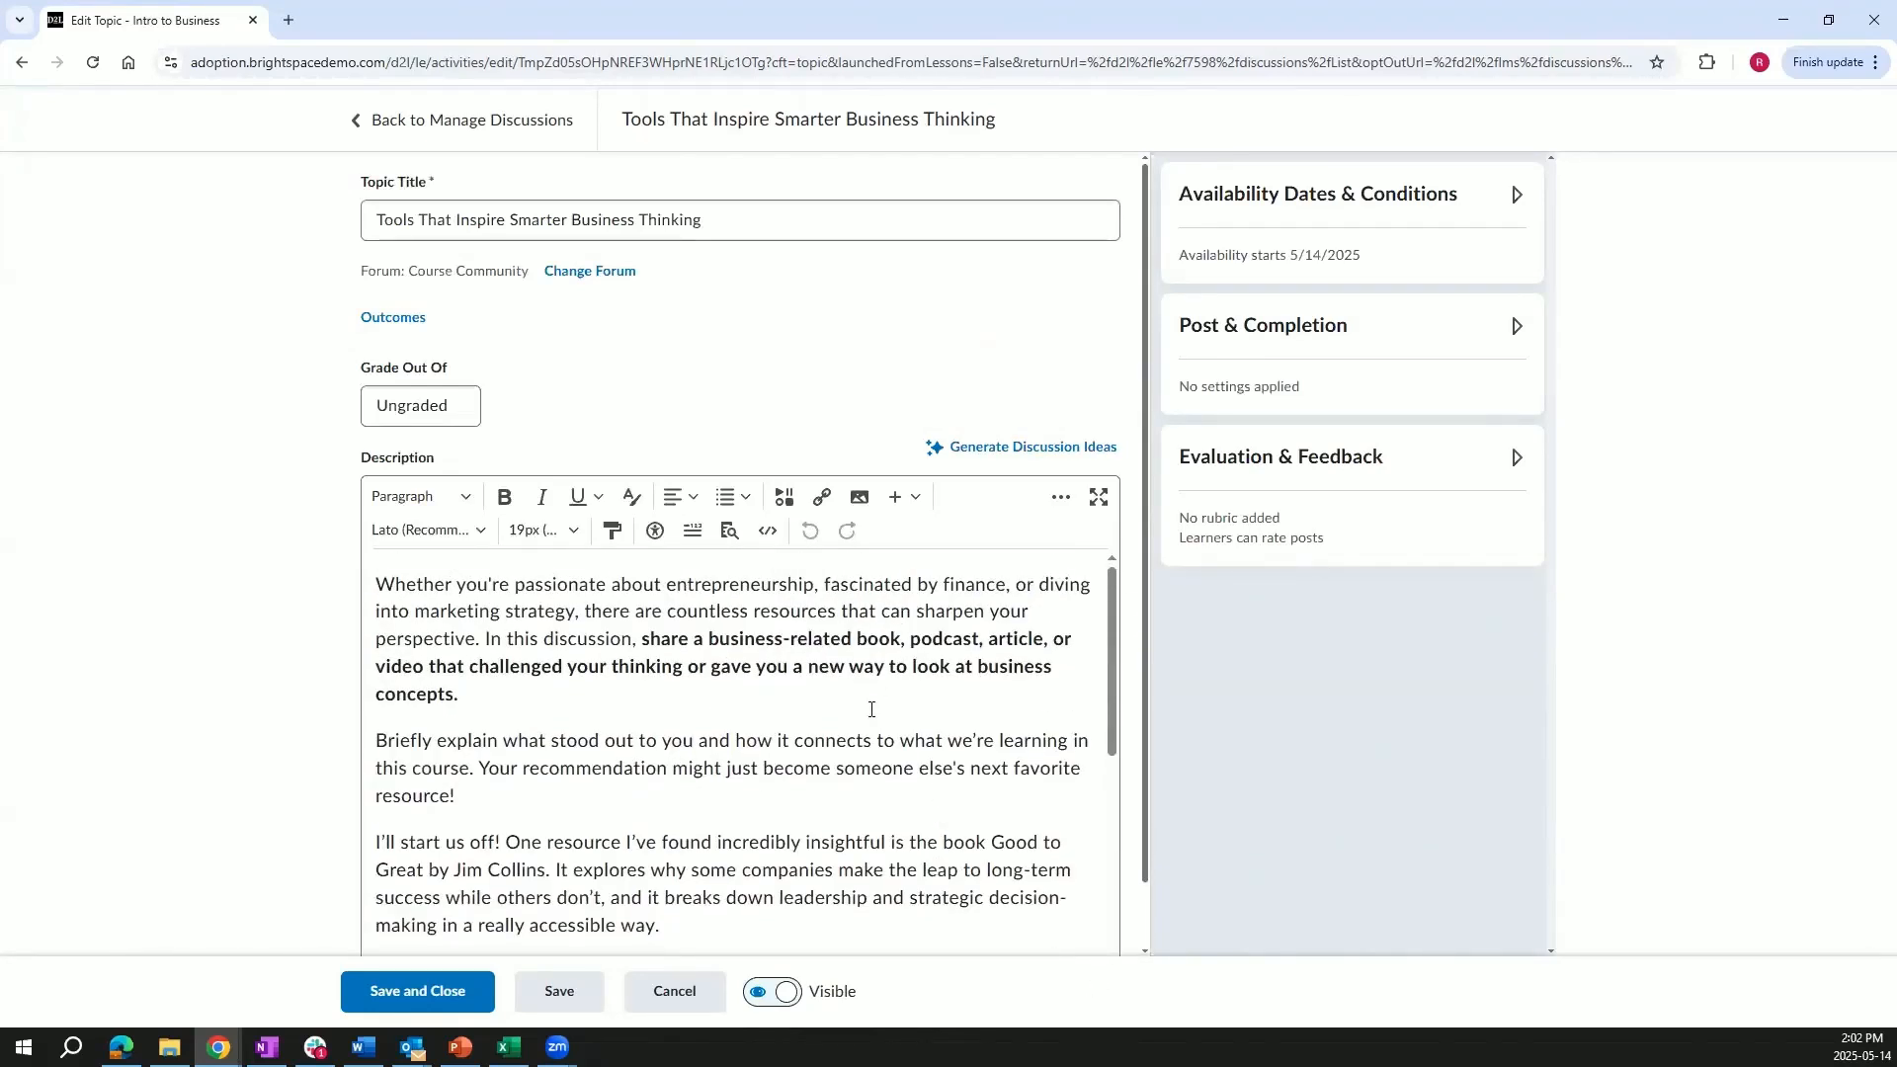
{"action": "scroll", "coordinate": [845, 771], "scroll_direction": "down", "scroll_amount": 5}
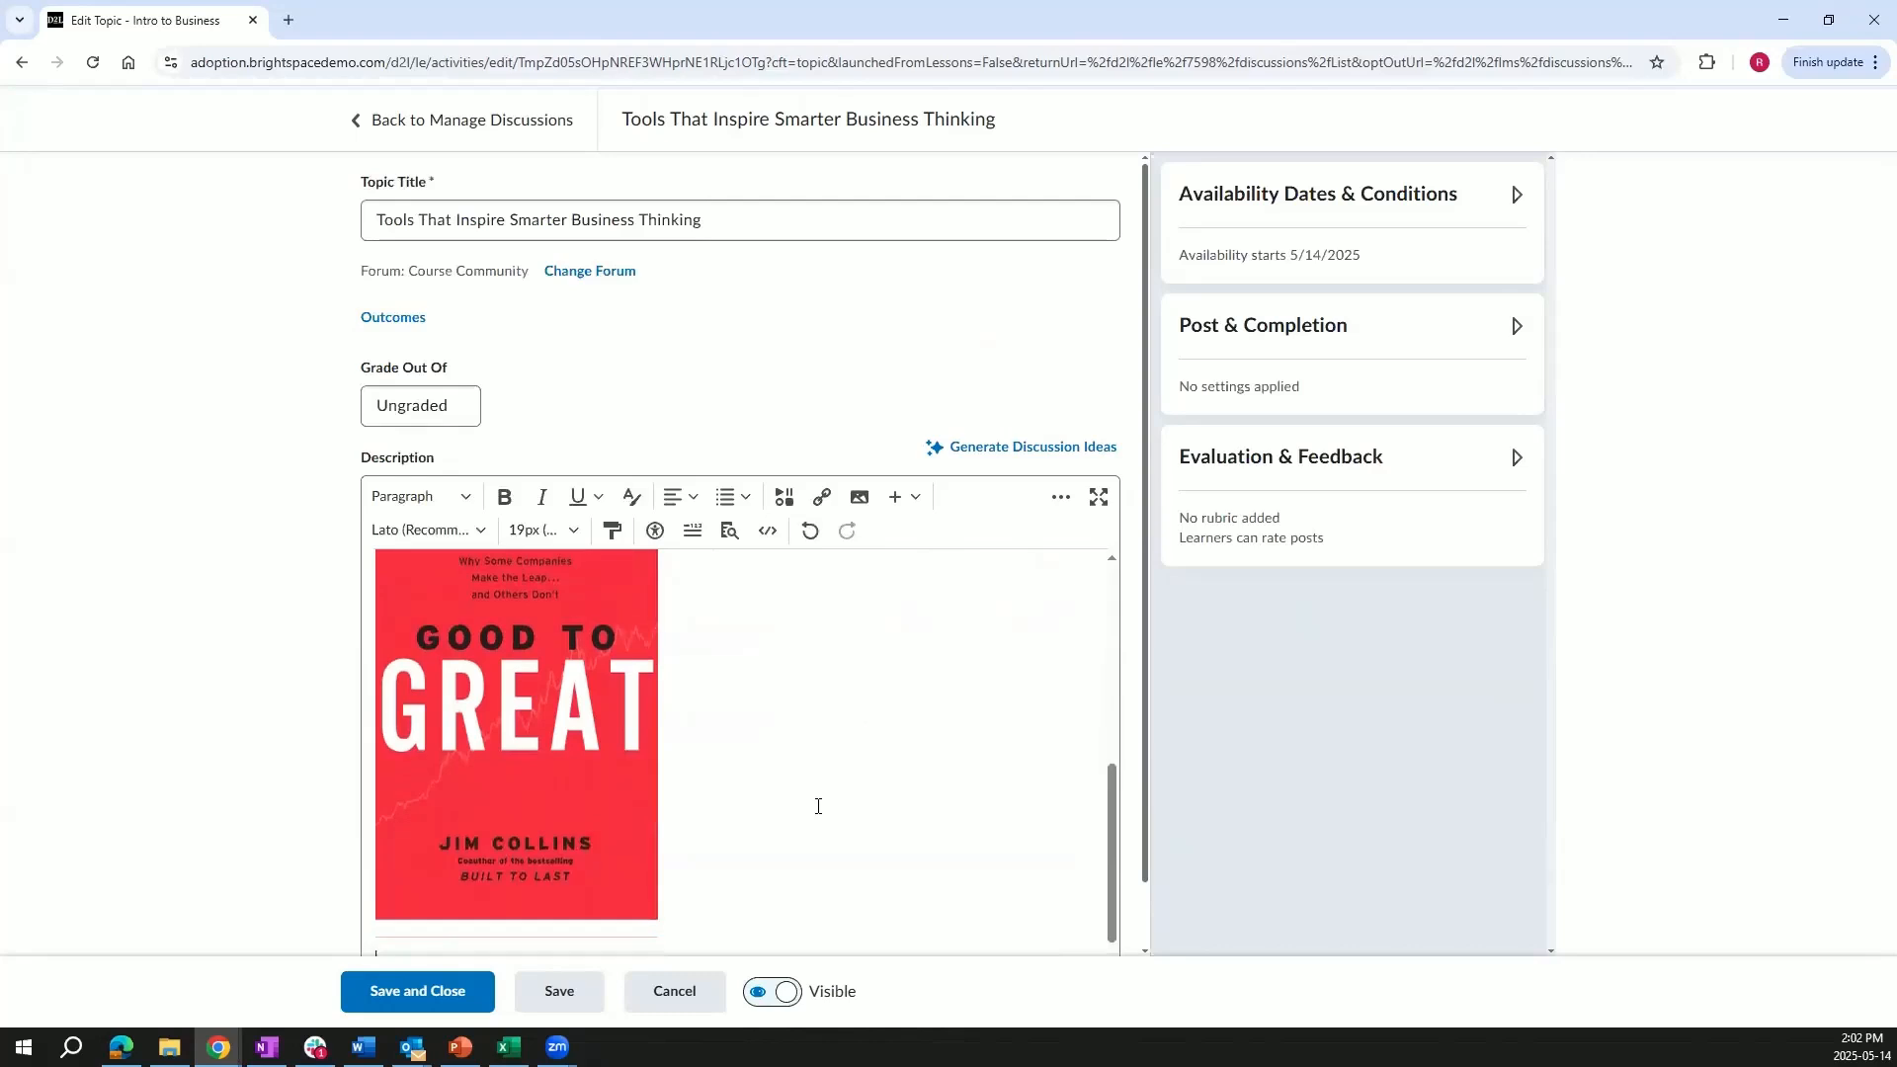
{"action": "scroll", "coordinate": [818, 806], "scroll_direction": "down", "scroll_amount": 1}
{"action": "left_click", "coordinate": [791, 504]}
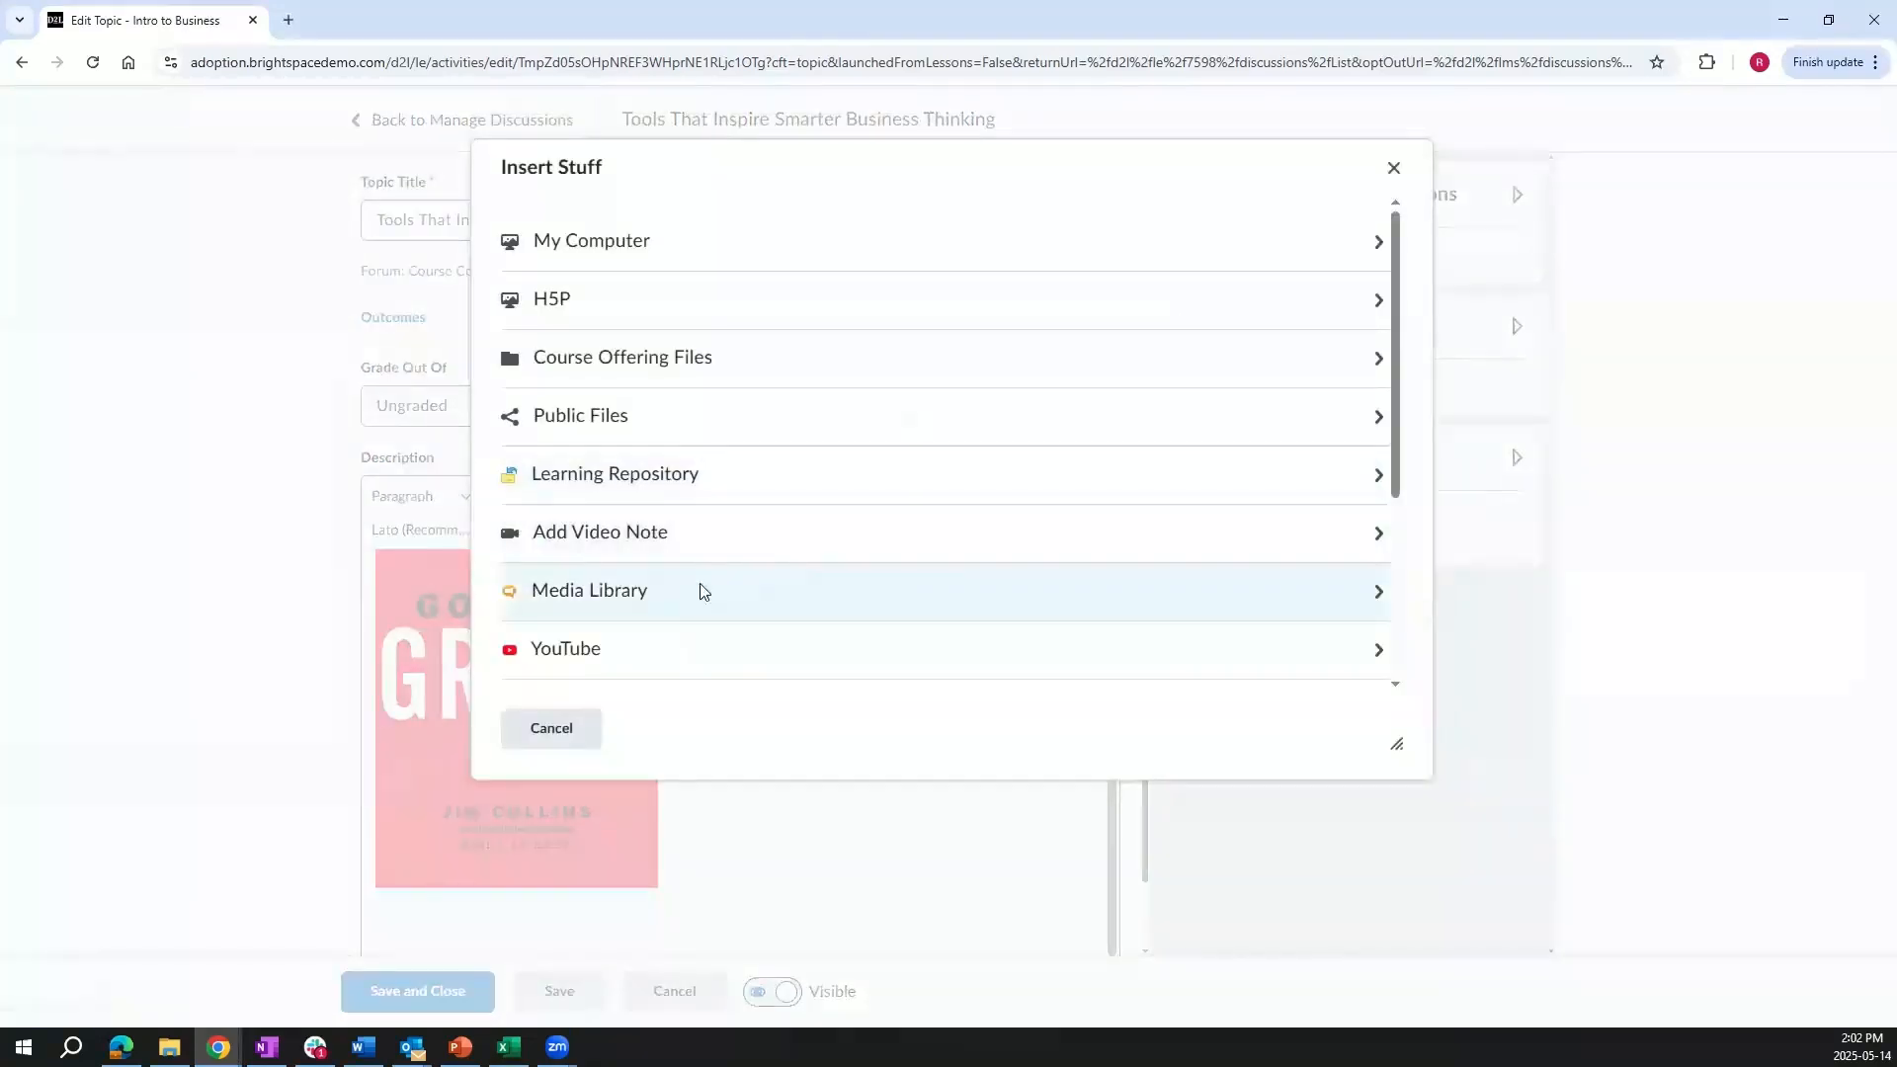
{"action": "left_click", "coordinate": [700, 590]}
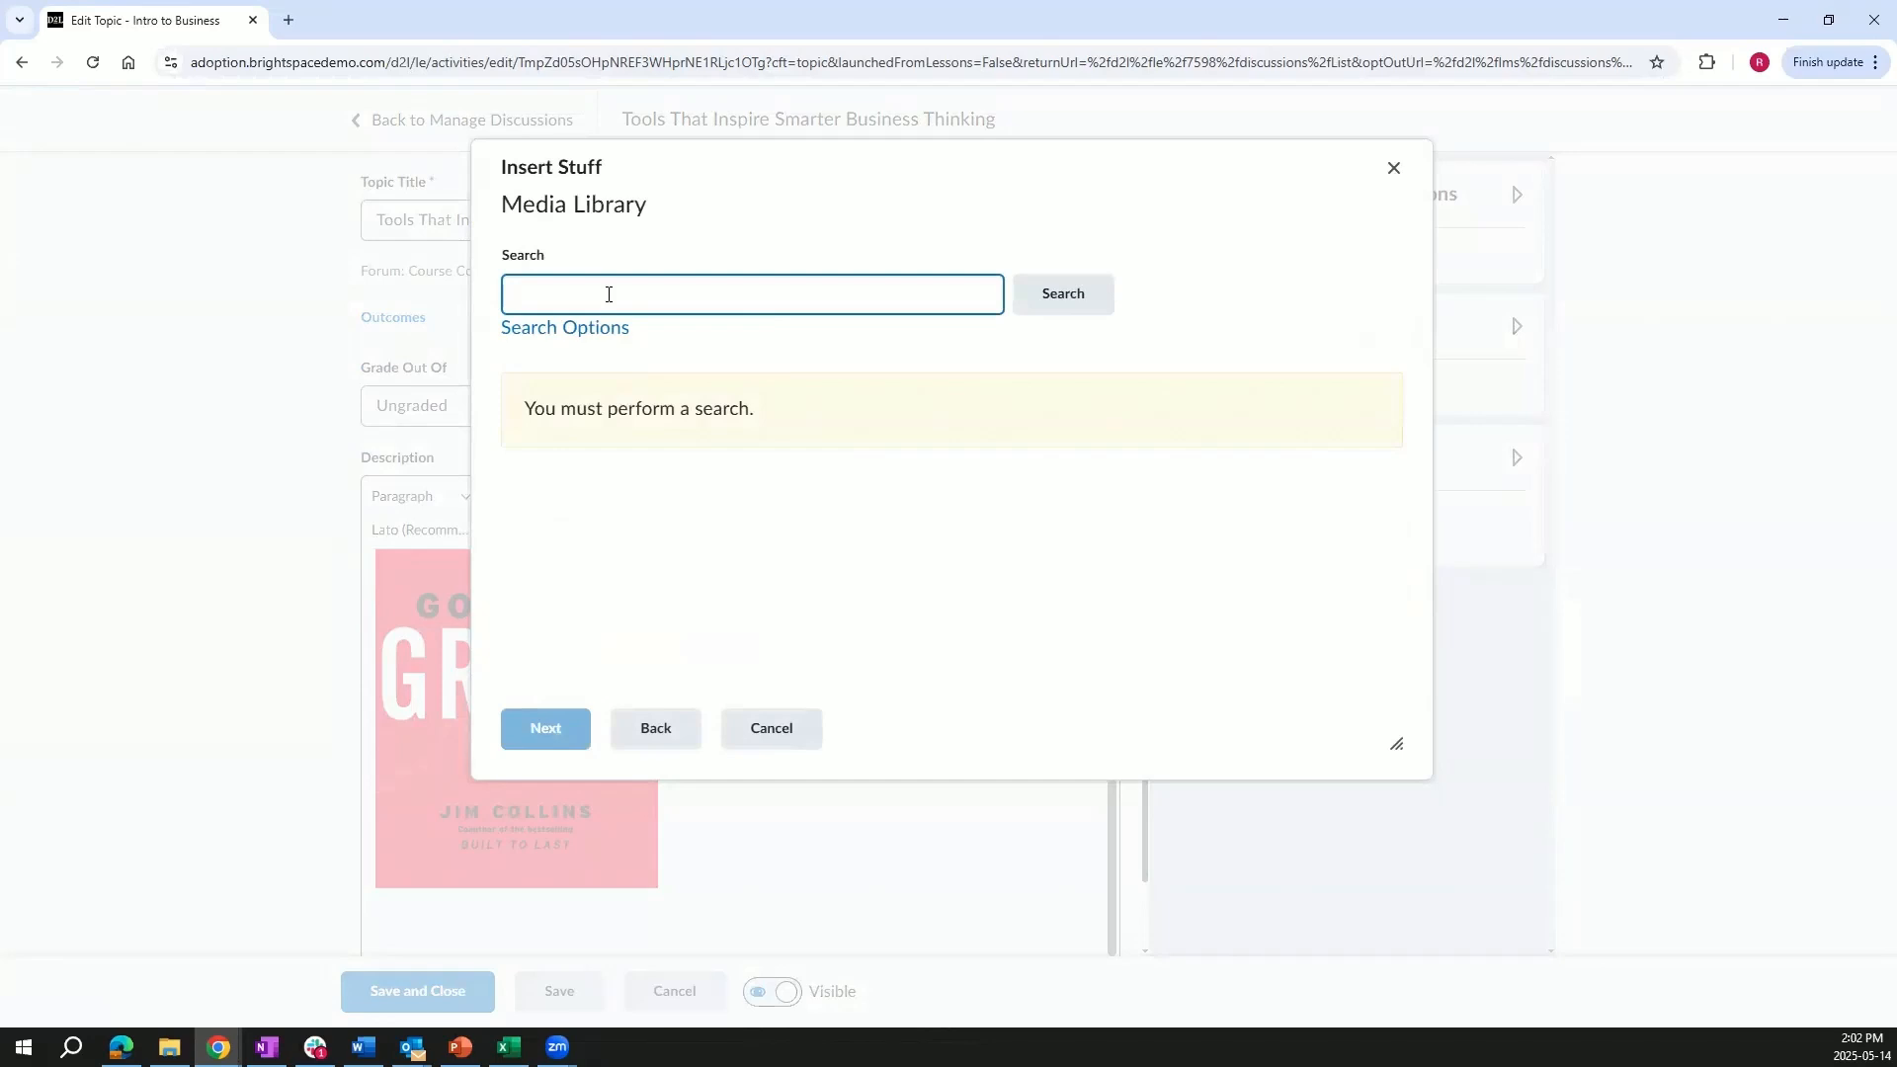
{"action": "type", "text": "accessibility"}
{"action": "key", "text": "Return"}
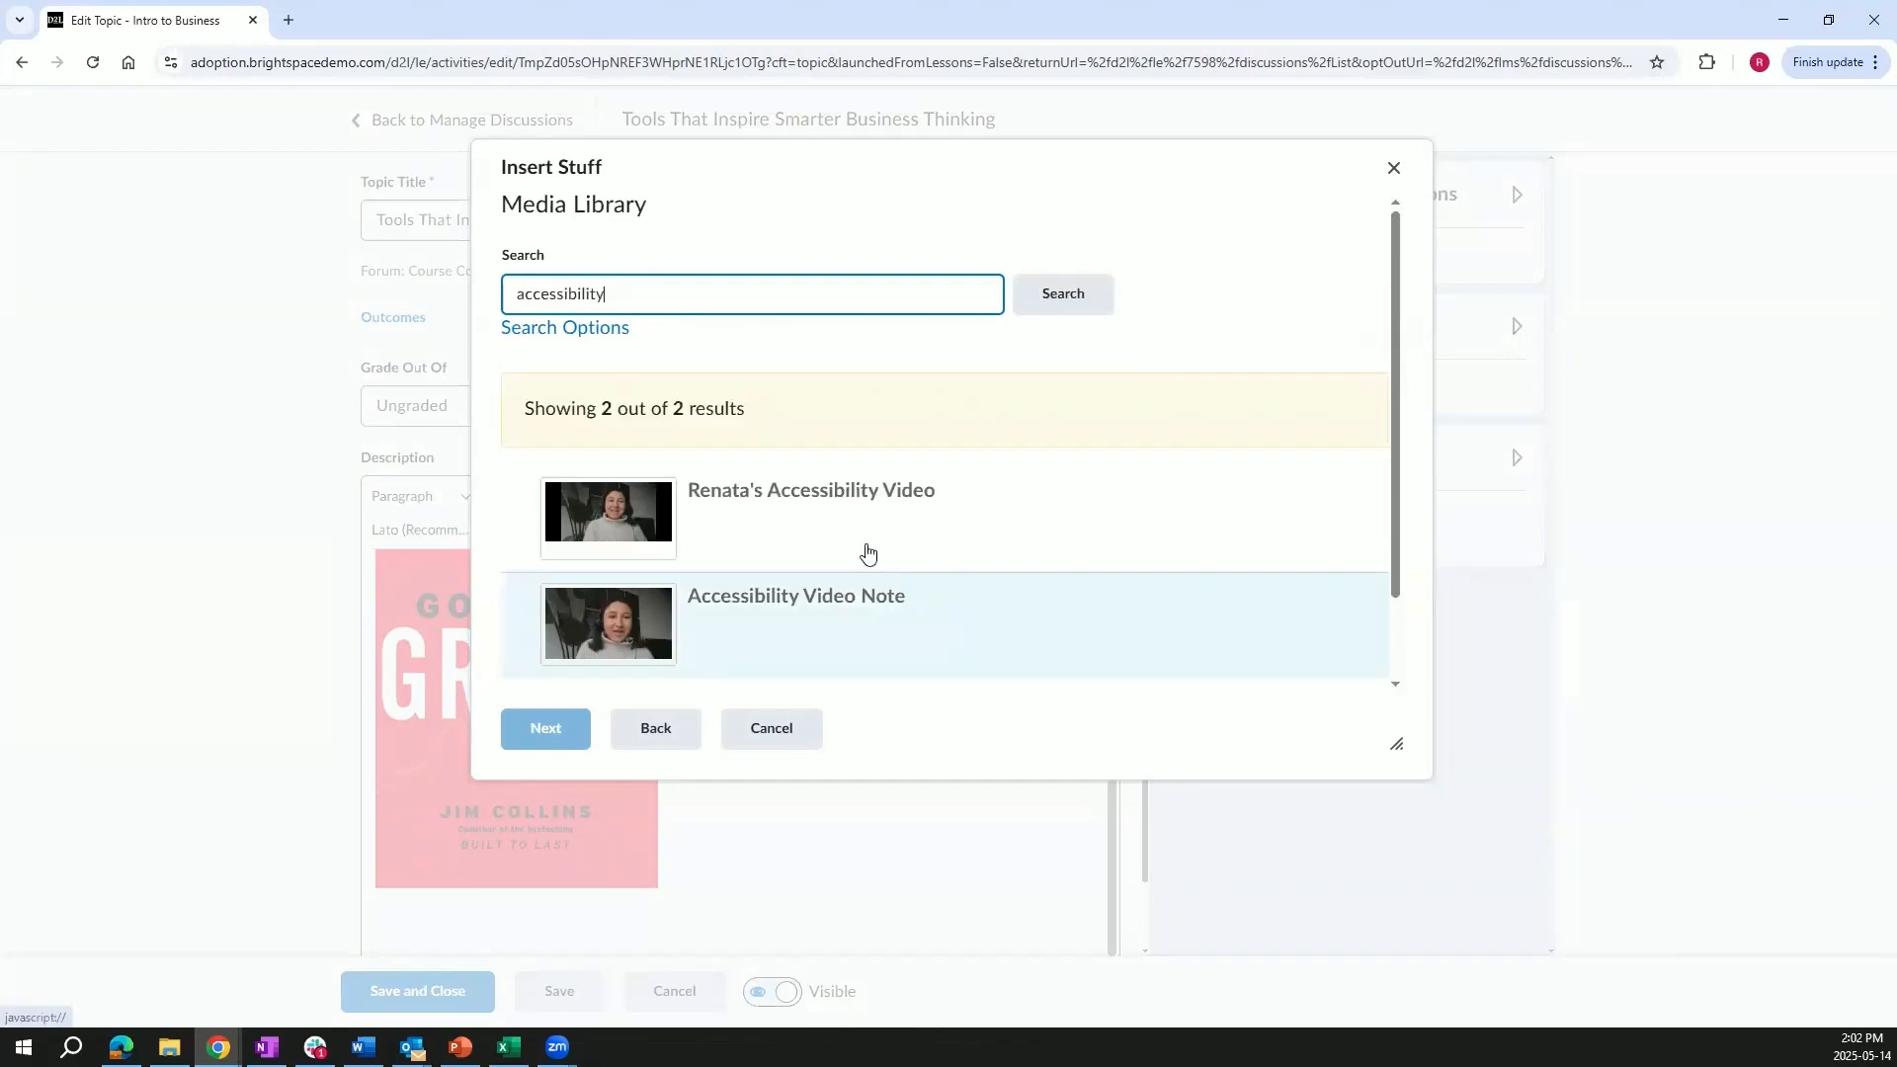
{"action": "left_click", "coordinate": [842, 618]}
{"action": "left_click", "coordinate": [544, 731]}
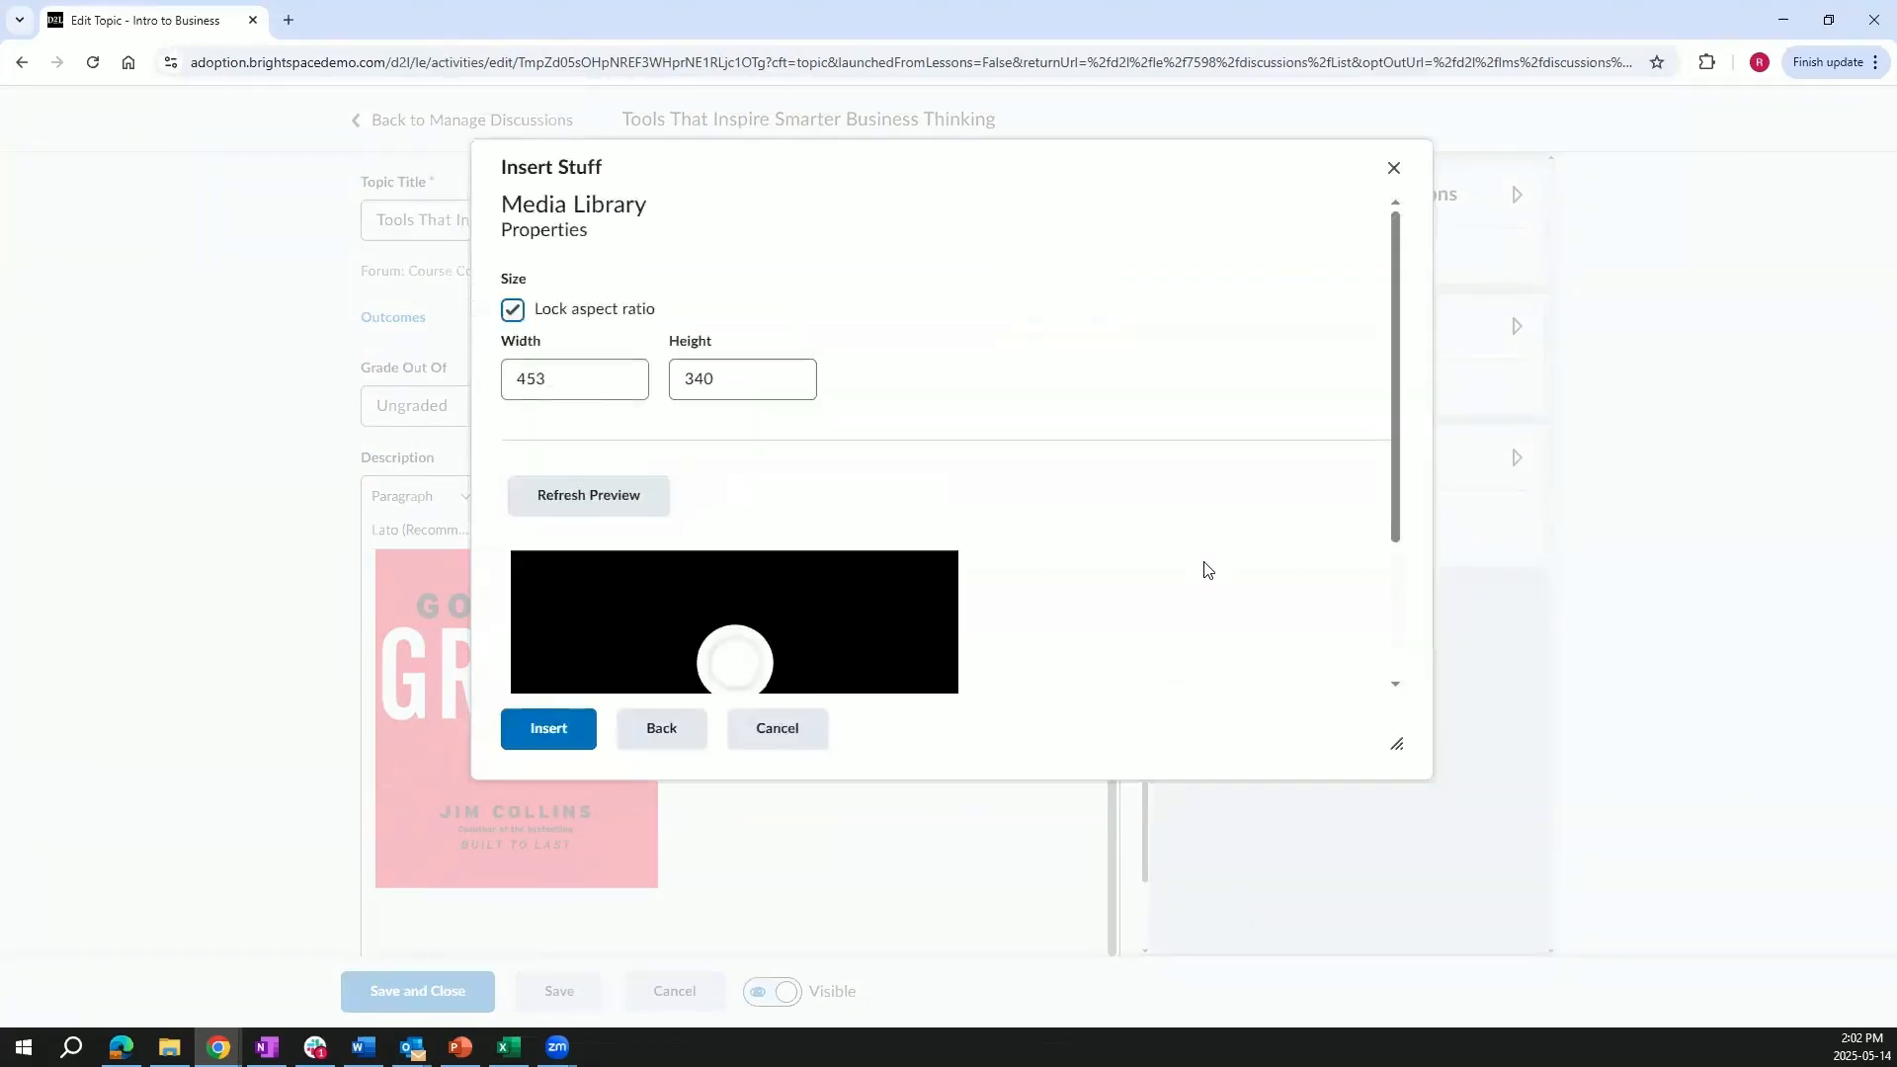
{"action": "scroll", "coordinate": [1205, 570], "scroll_direction": "down", "scroll_amount": 3}
{"action": "left_click", "coordinate": [581, 729]}
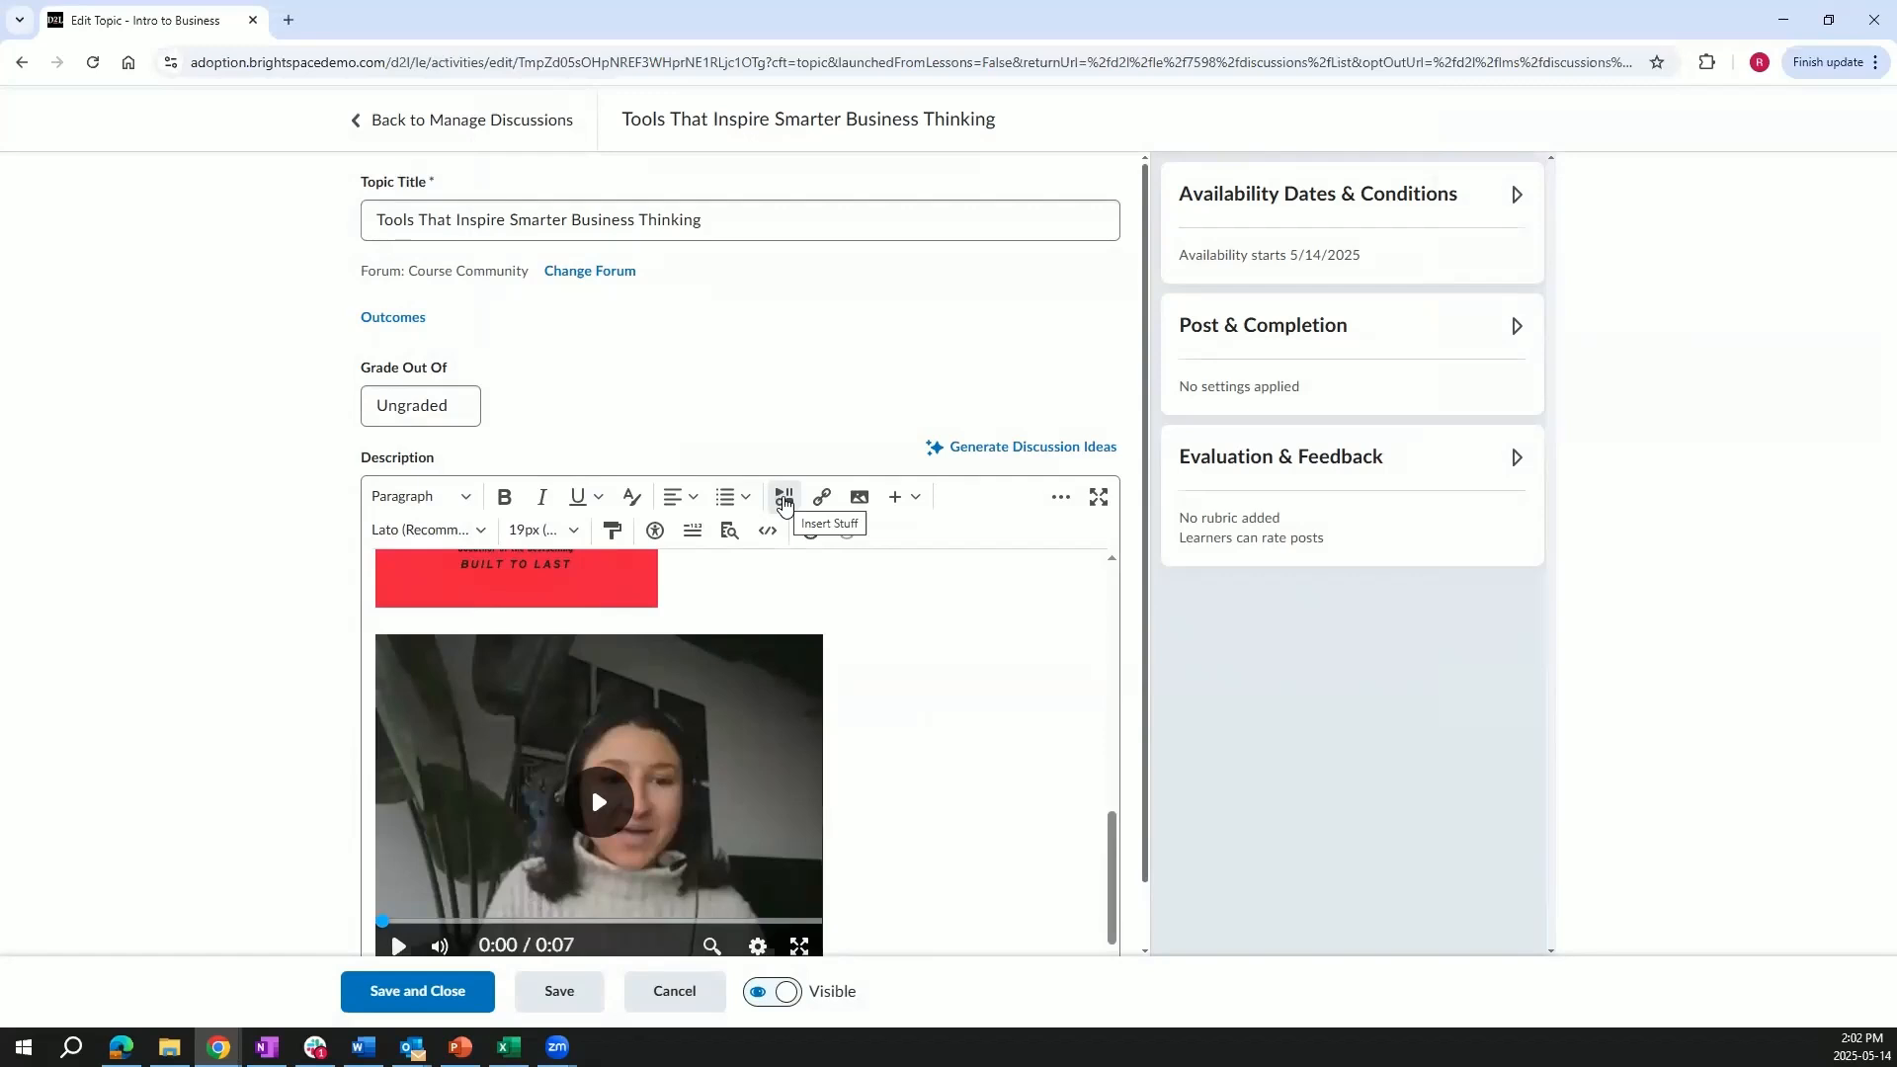
Preview the inserted video in the description, checking its captions setting and playing it.
{"action": "left_click", "coordinate": [785, 499]}
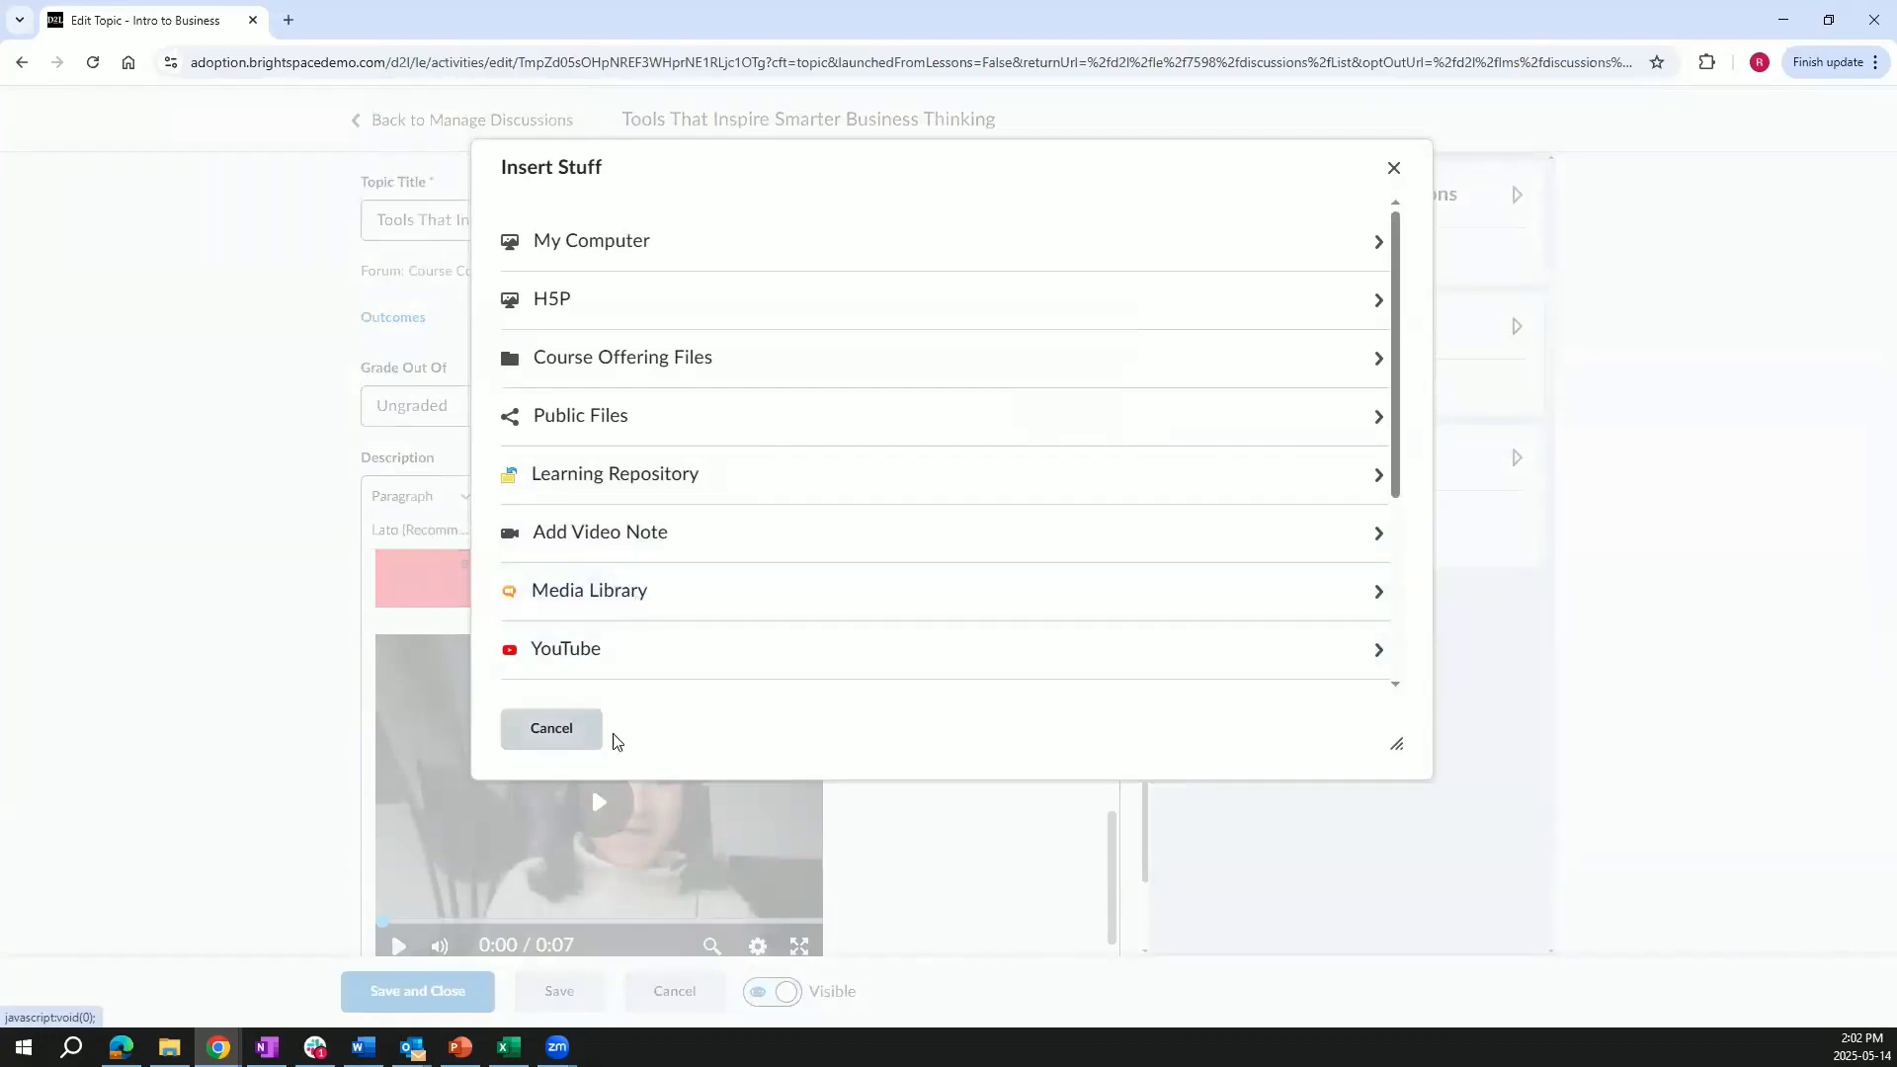
{"action": "left_click", "coordinate": [573, 731]}
{"action": "scroll", "coordinate": [928, 783], "scroll_direction": "down", "scroll_amount": 1}
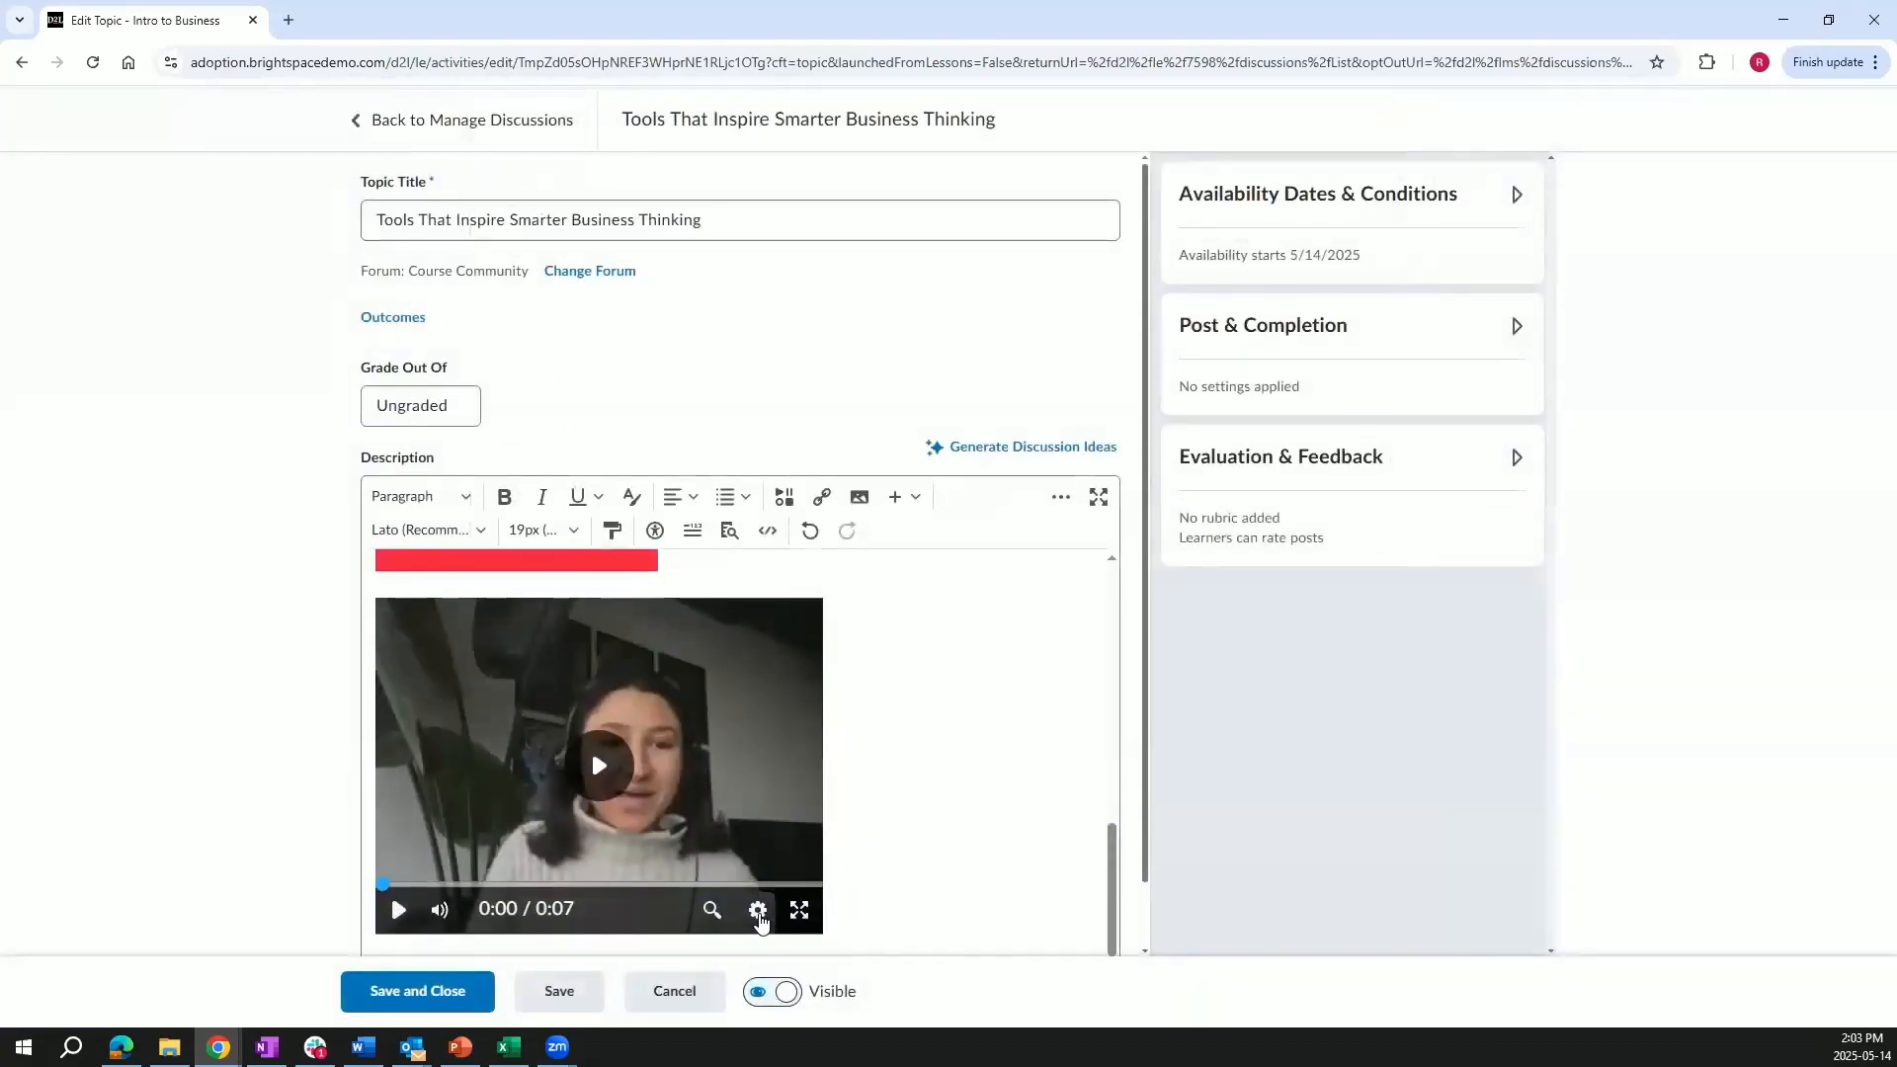
{"action": "left_click", "coordinate": [758, 910]}
{"action": "left_click", "coordinate": [734, 756]}
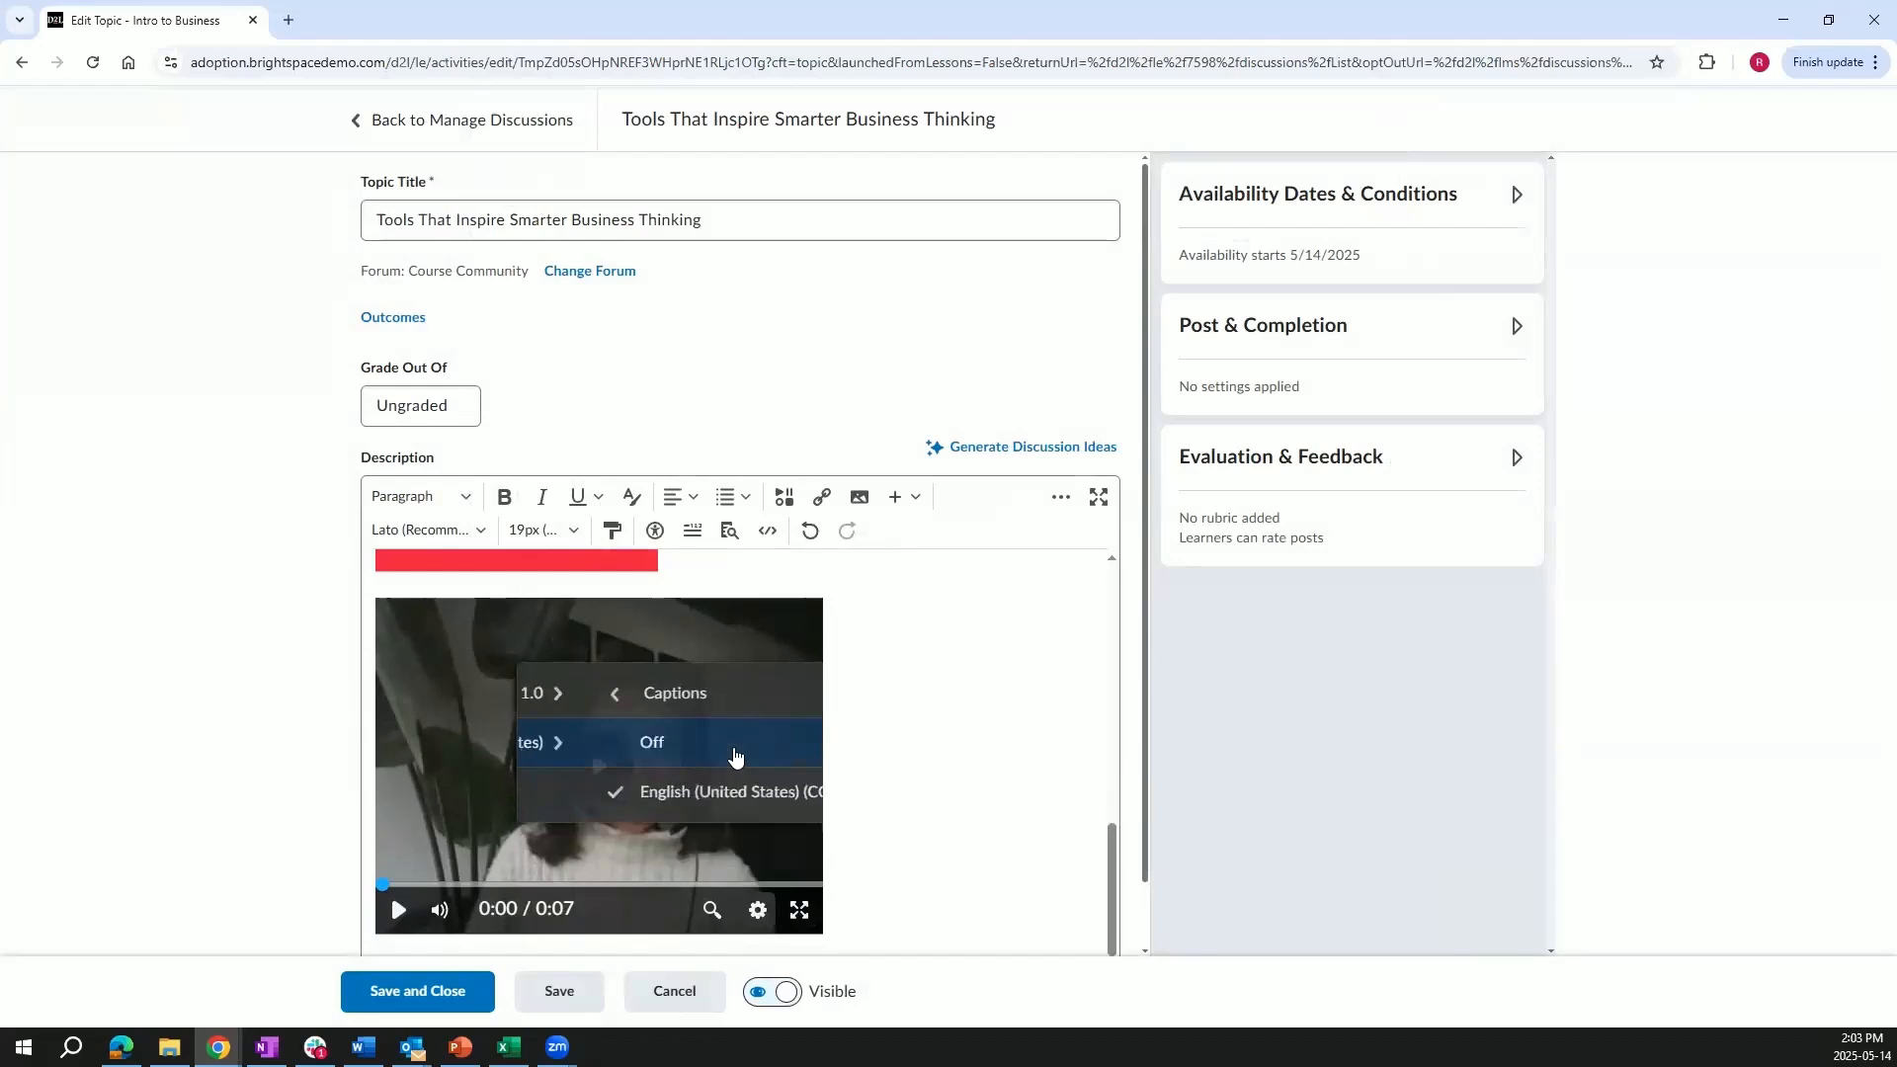
{"action": "left_click", "coordinate": [398, 909]}
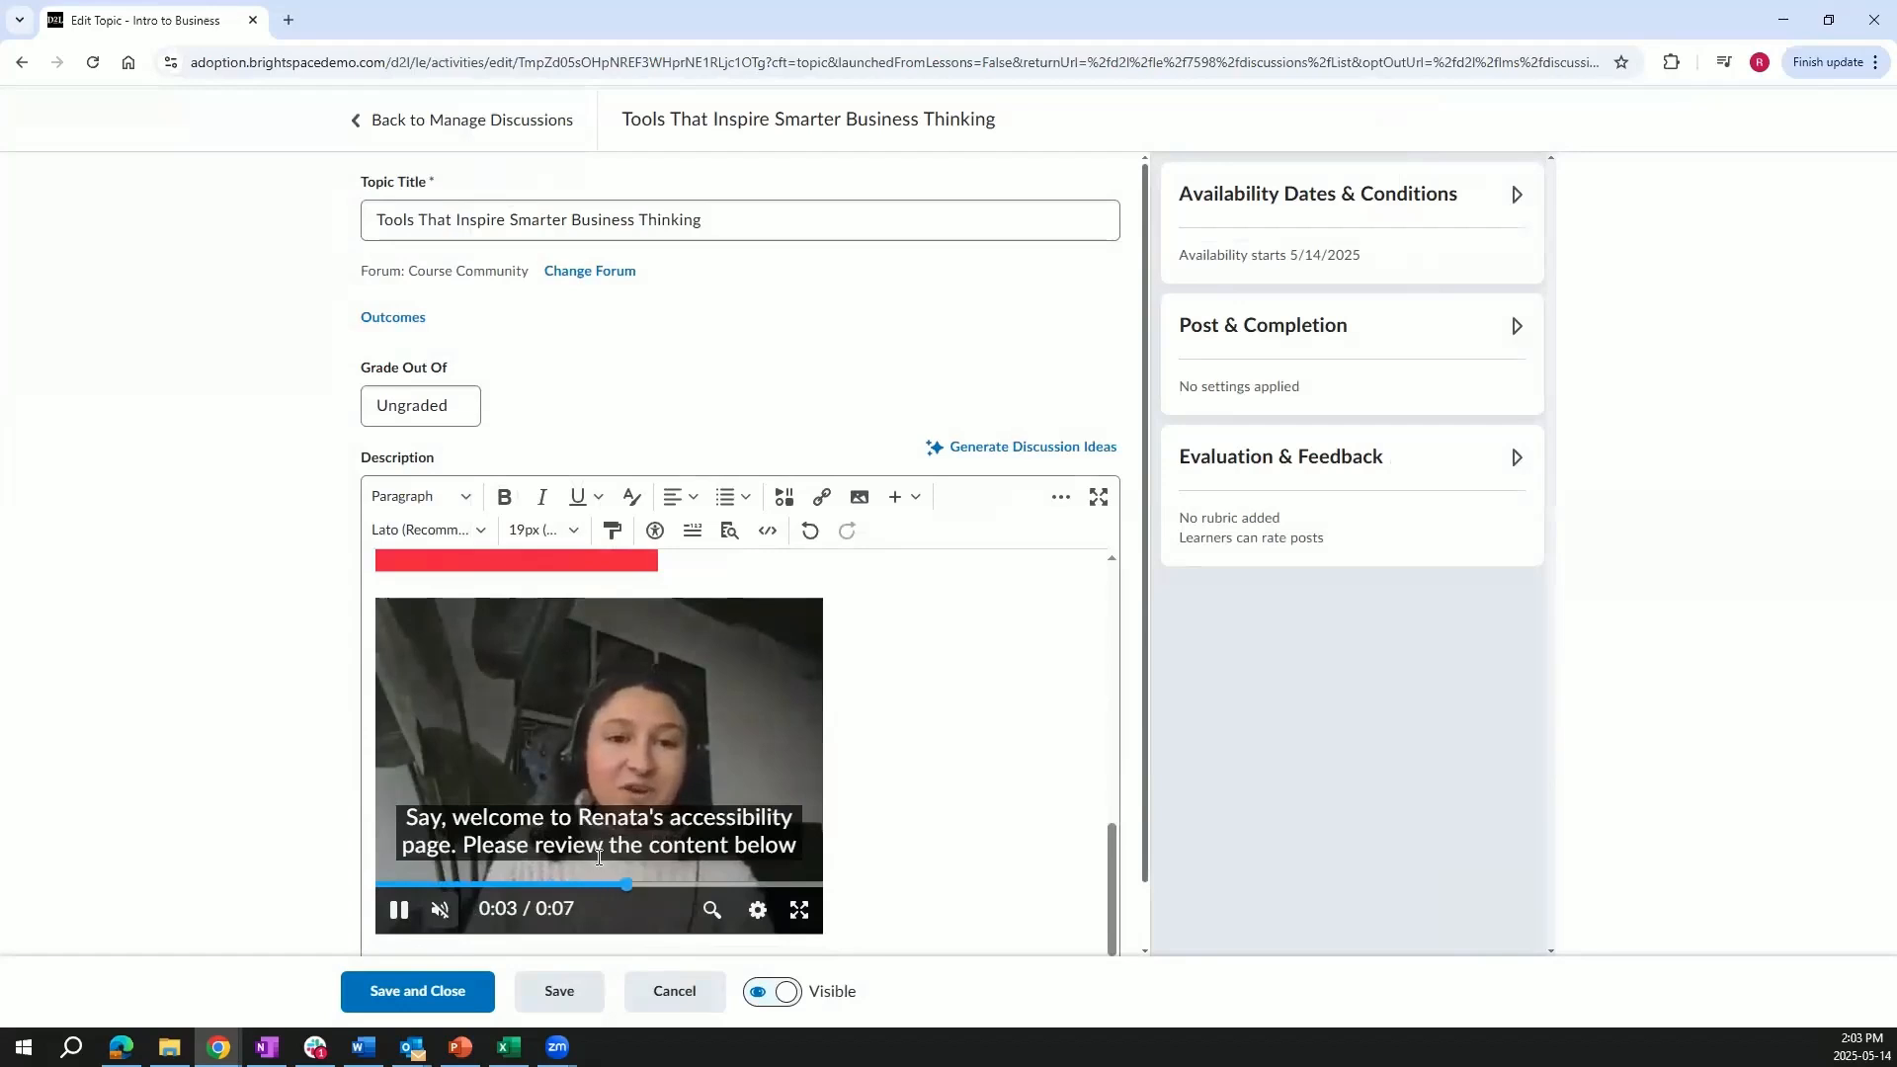
{"action": "left_click", "coordinate": [398, 908]}
Remove the inserted video from the description, then save and close the topic.
{"action": "scroll", "coordinate": [934, 858], "scroll_direction": "down", "scroll_amount": 1}
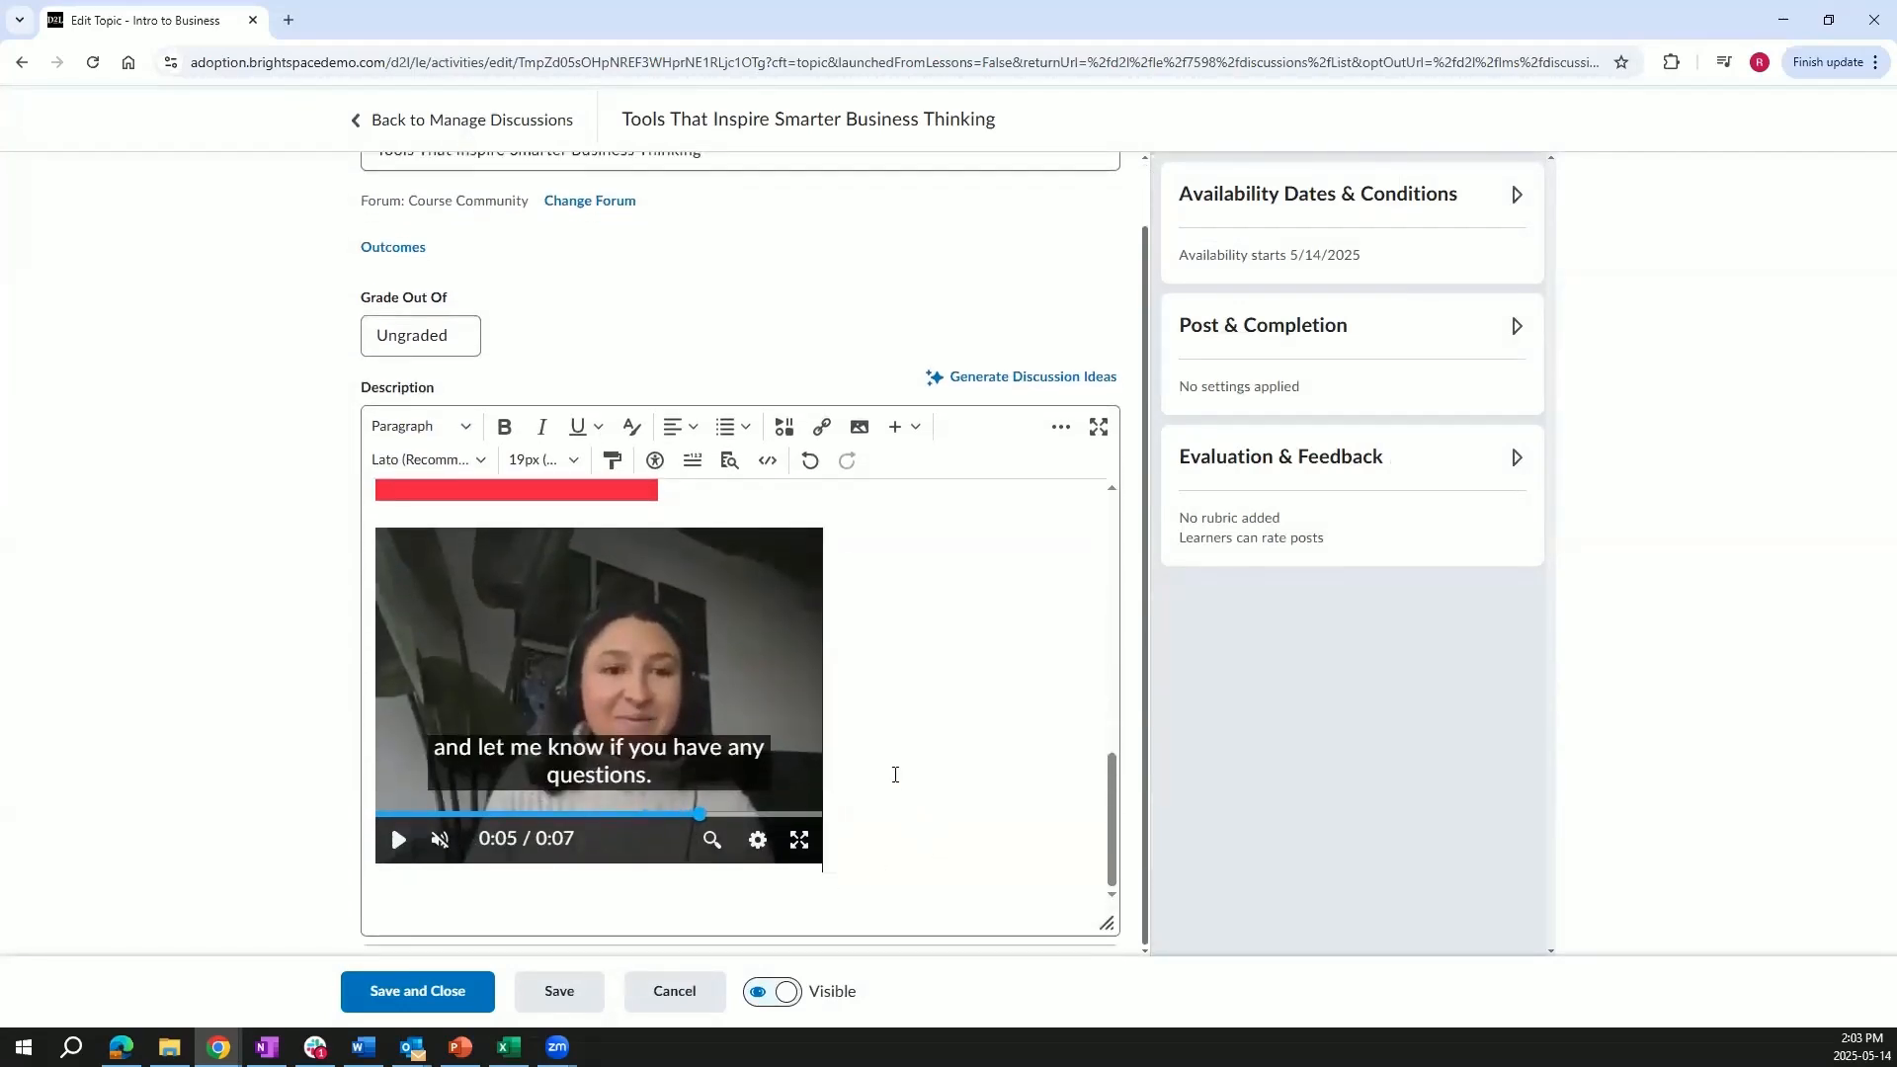
{"action": "key", "text": "BackSpace"}
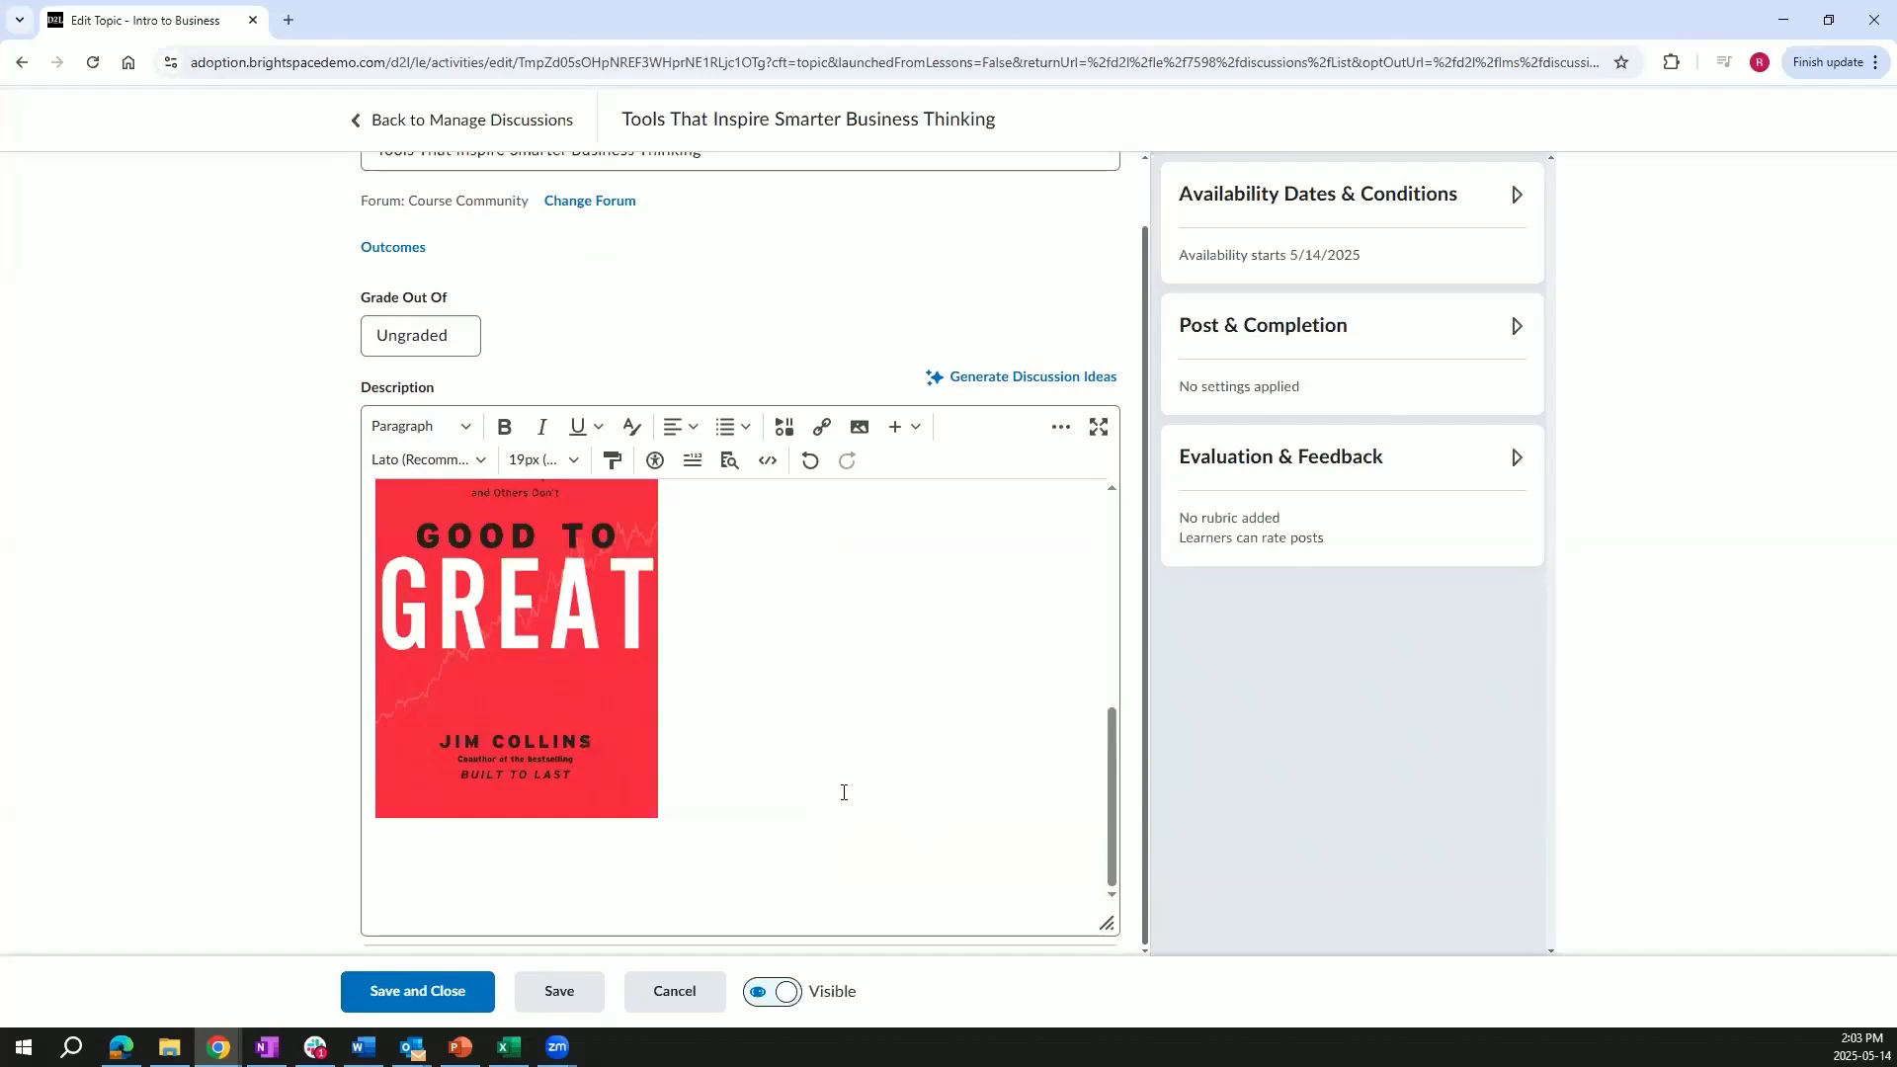
{"action": "scroll", "coordinate": [844, 791], "scroll_direction": "up", "scroll_amount": 1}
{"action": "left_click", "coordinate": [460, 1000]}
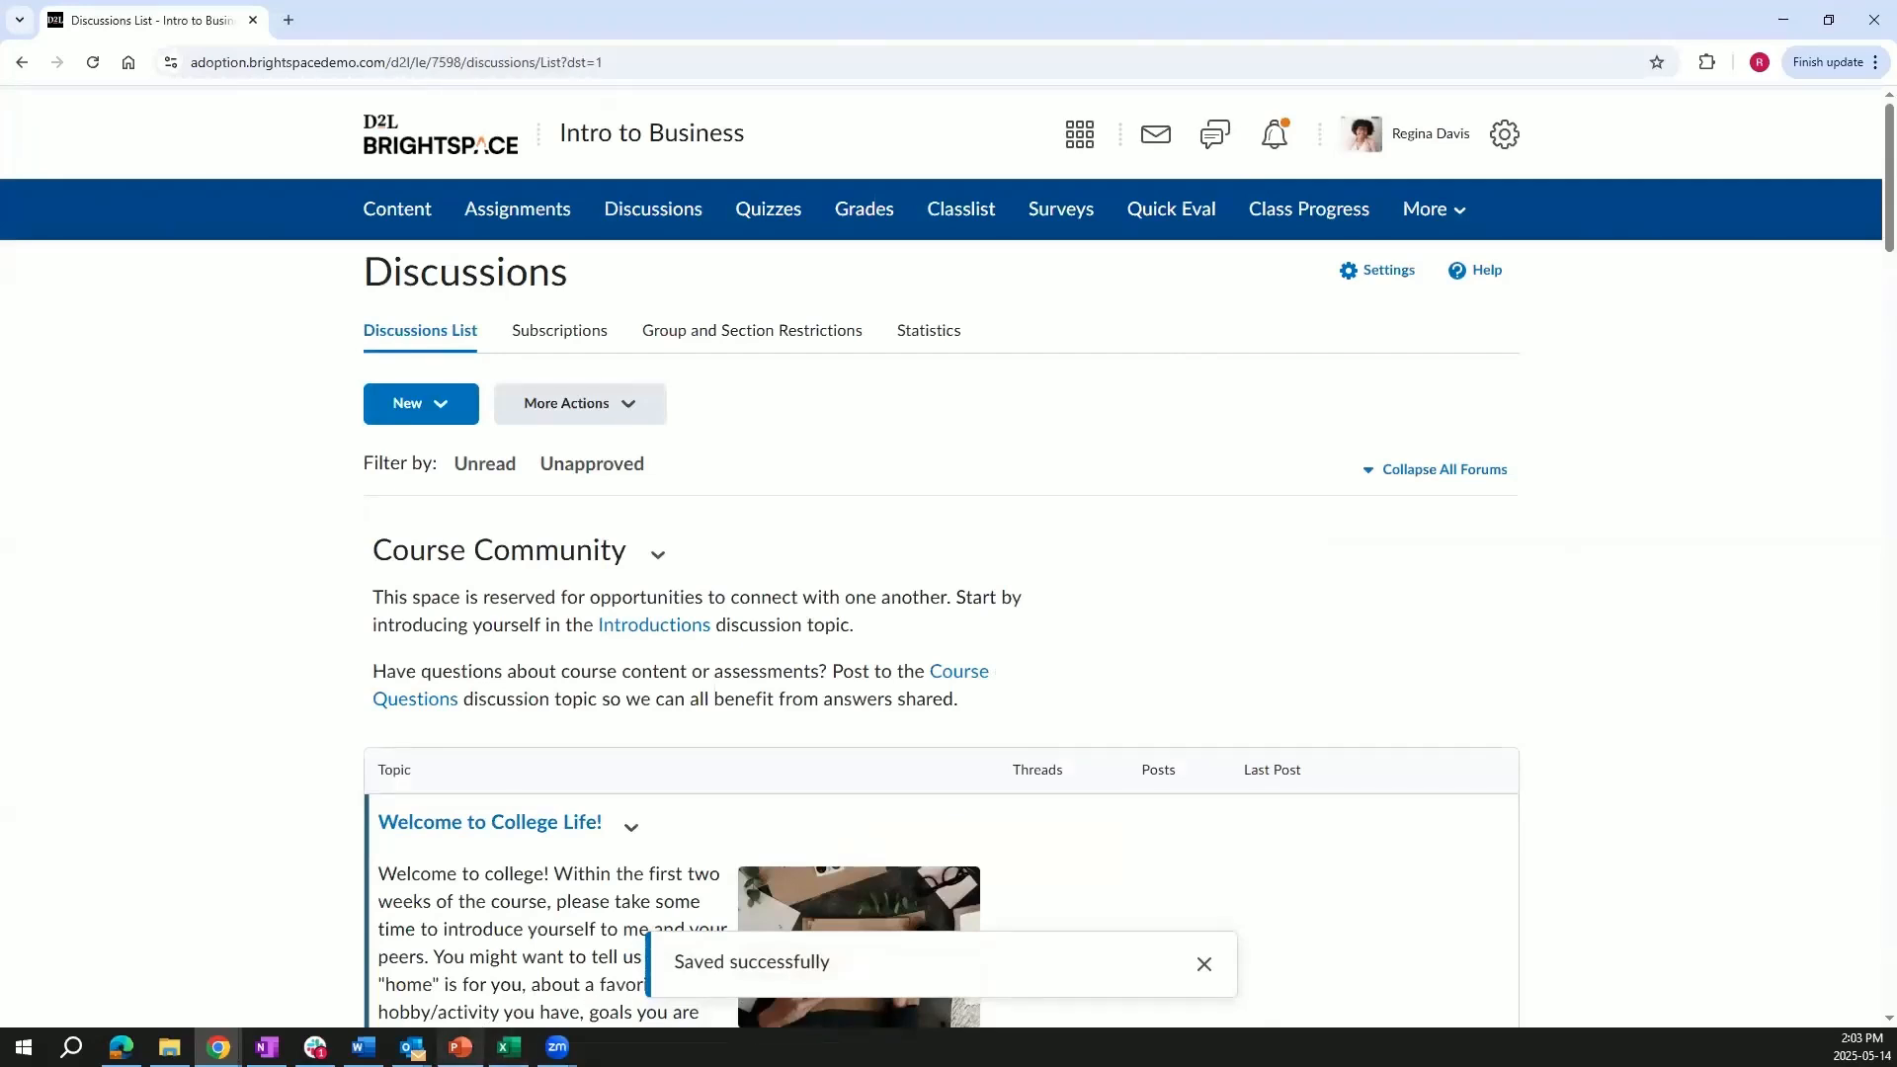
Switch to PowerPoint and present the Share Your Thoughts! slide as a slide show.
{"action": "mouse_move", "coordinate": [460, 1047]}
{"action": "left_click", "coordinate": [460, 964]}
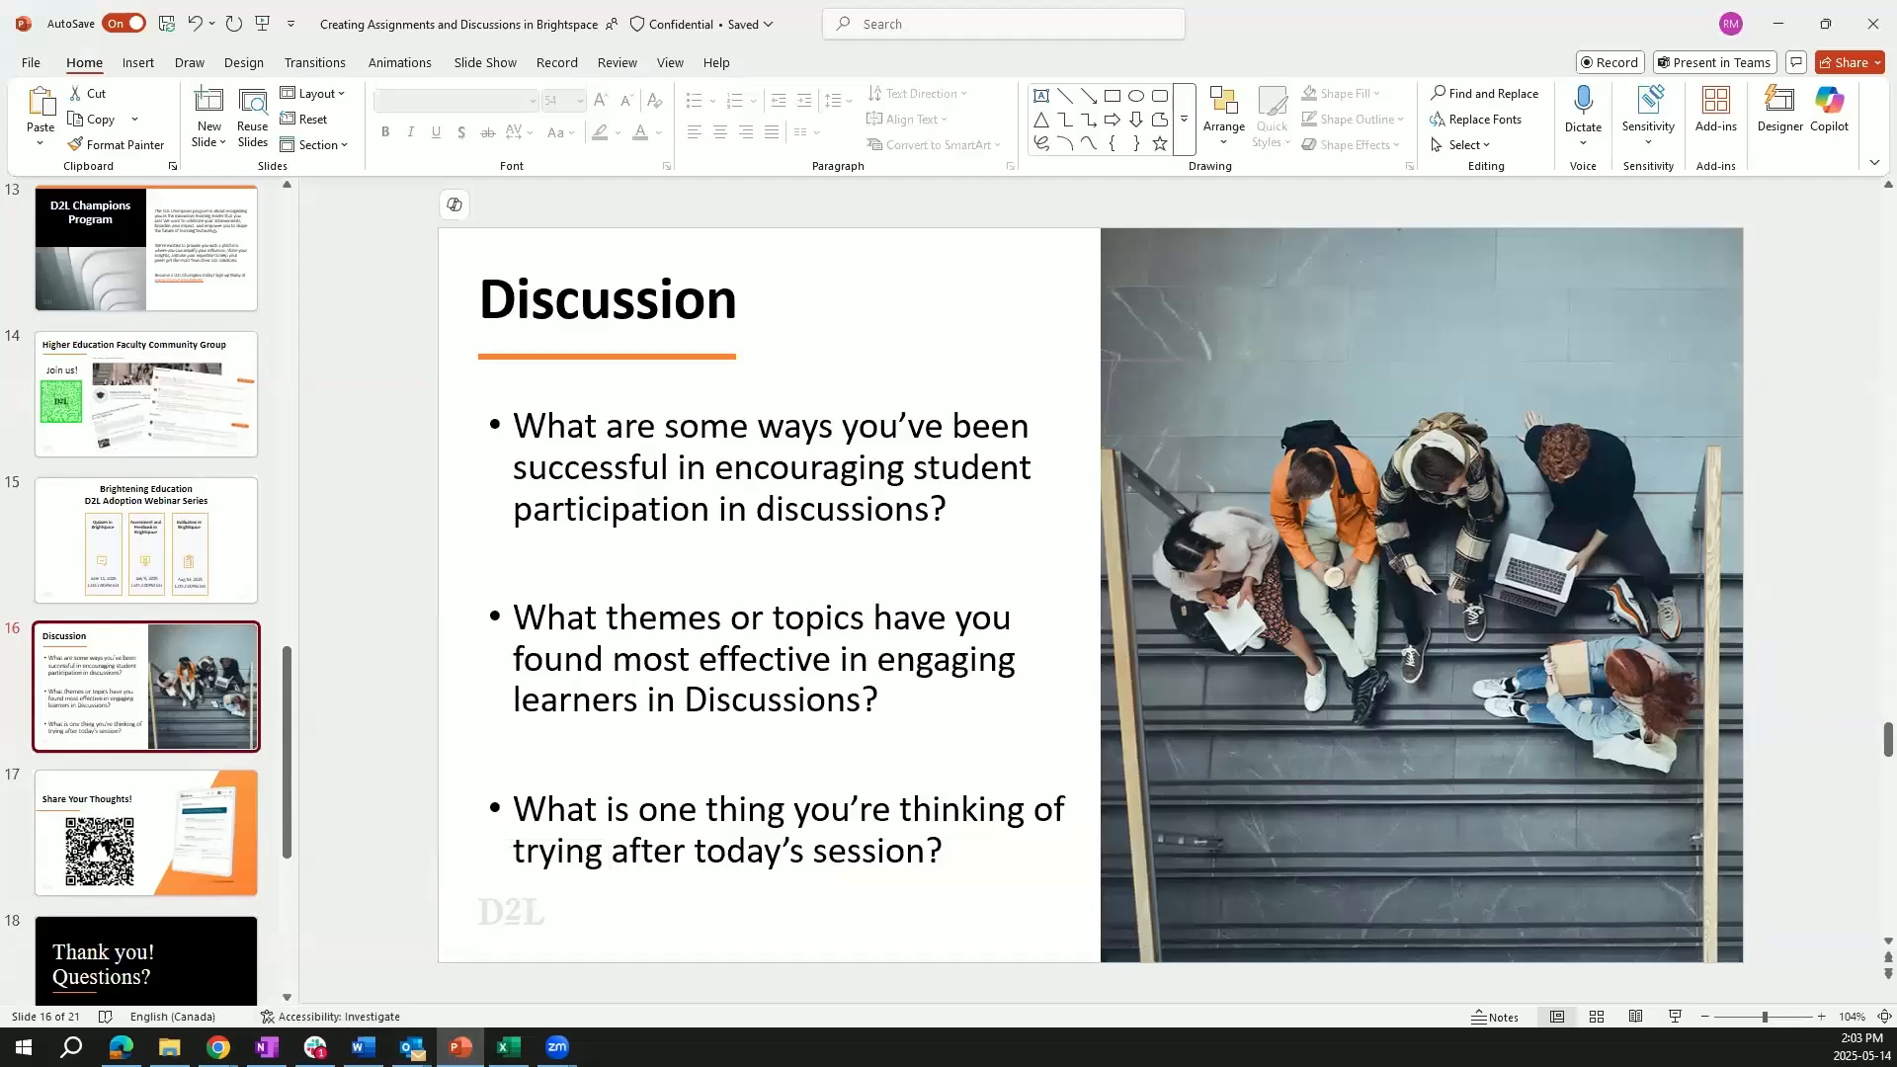
{"action": "left_click", "coordinate": [131, 836]}
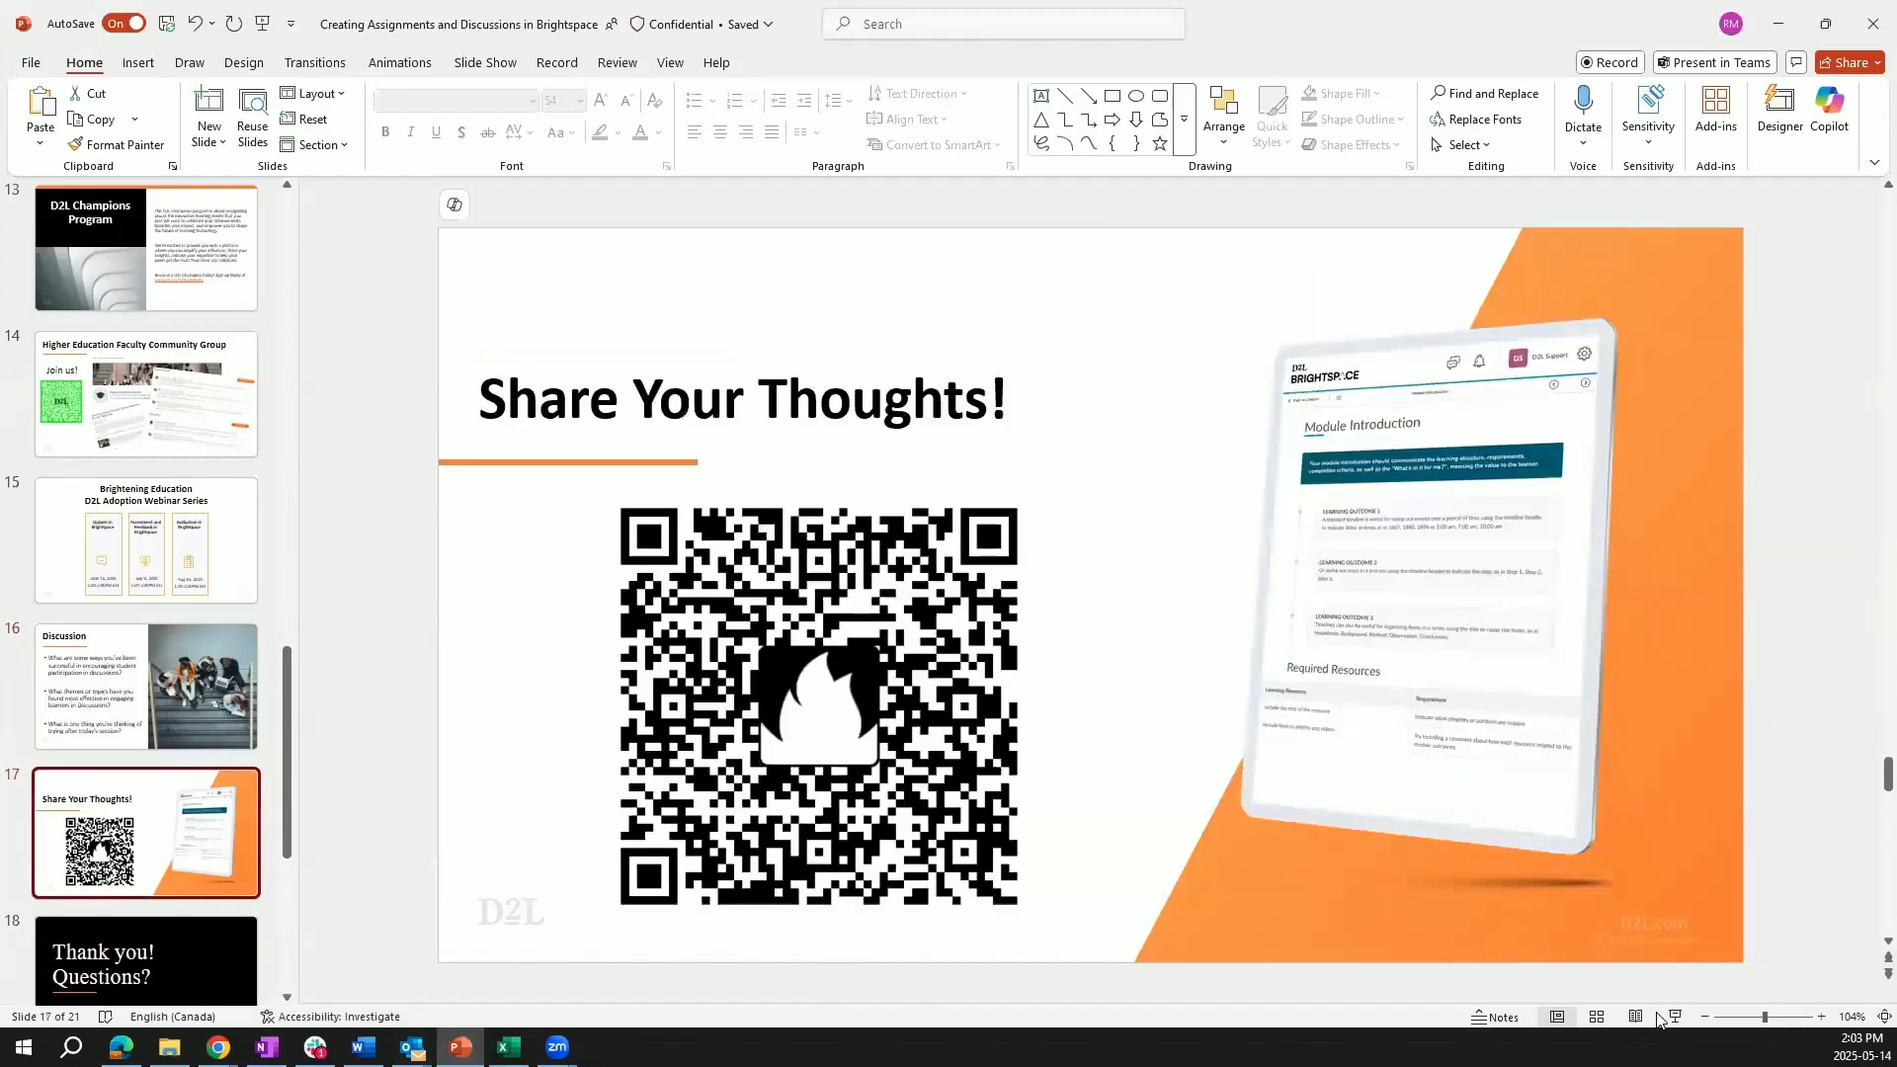
{"action": "left_click", "coordinate": [1673, 1019]}
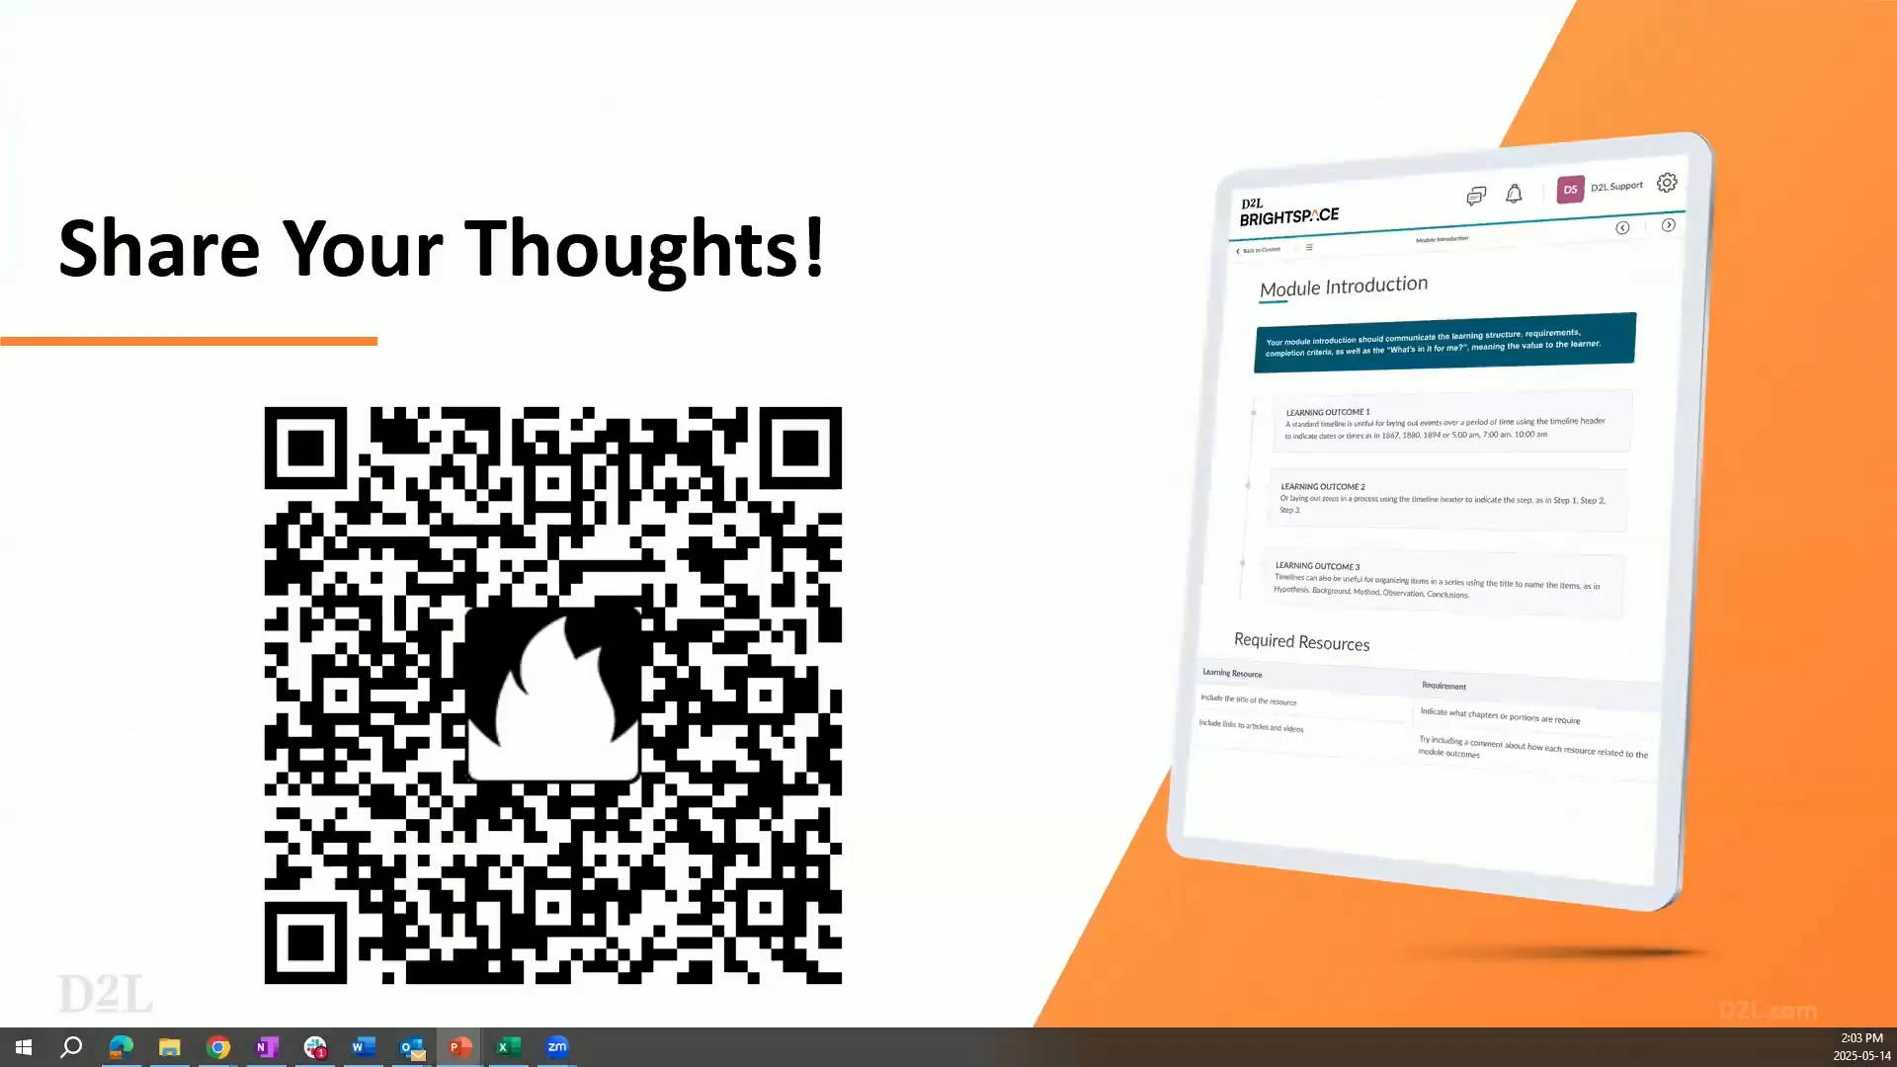